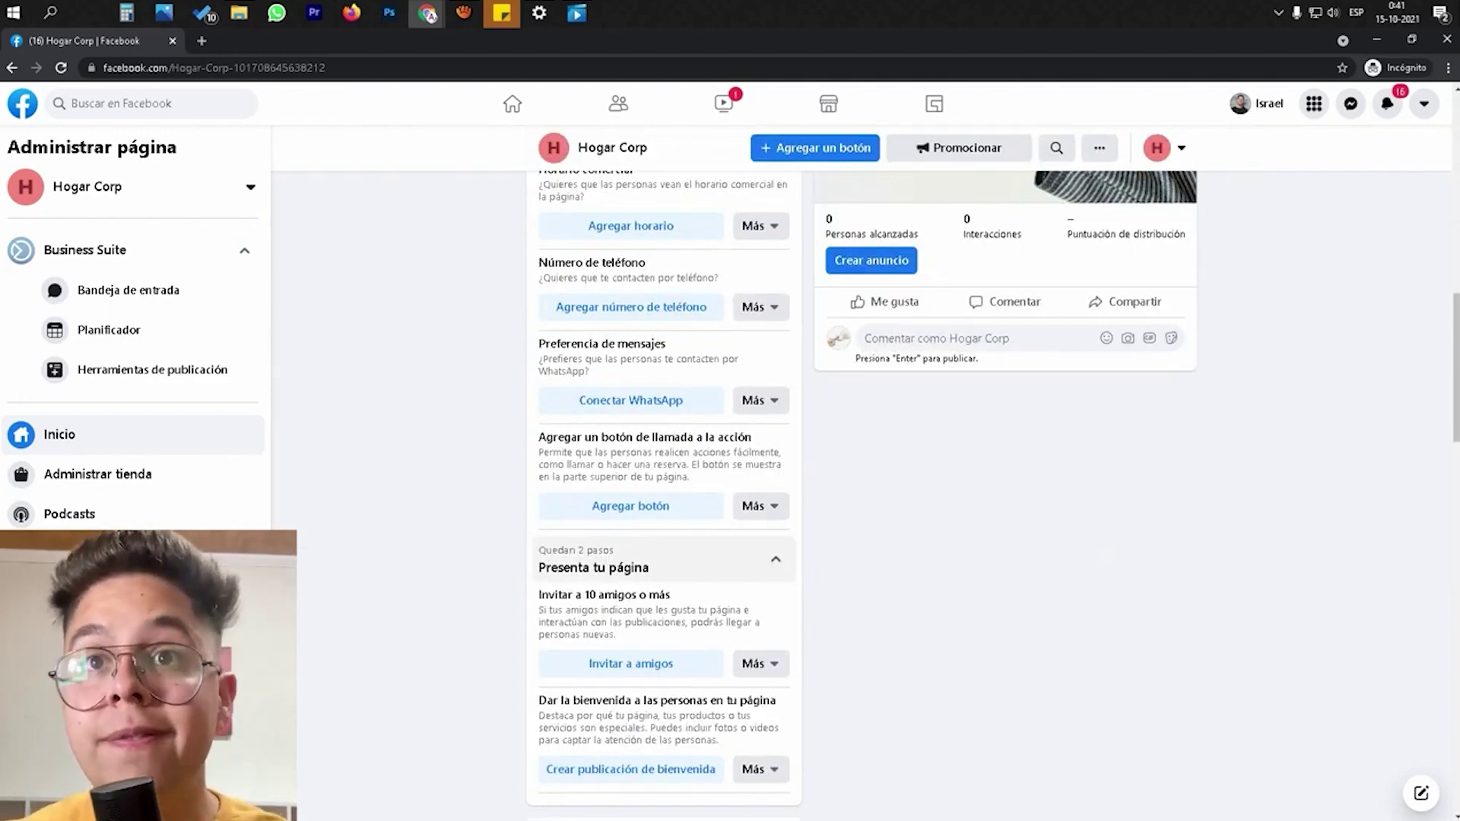
scroll(664, 487, "down", 5)
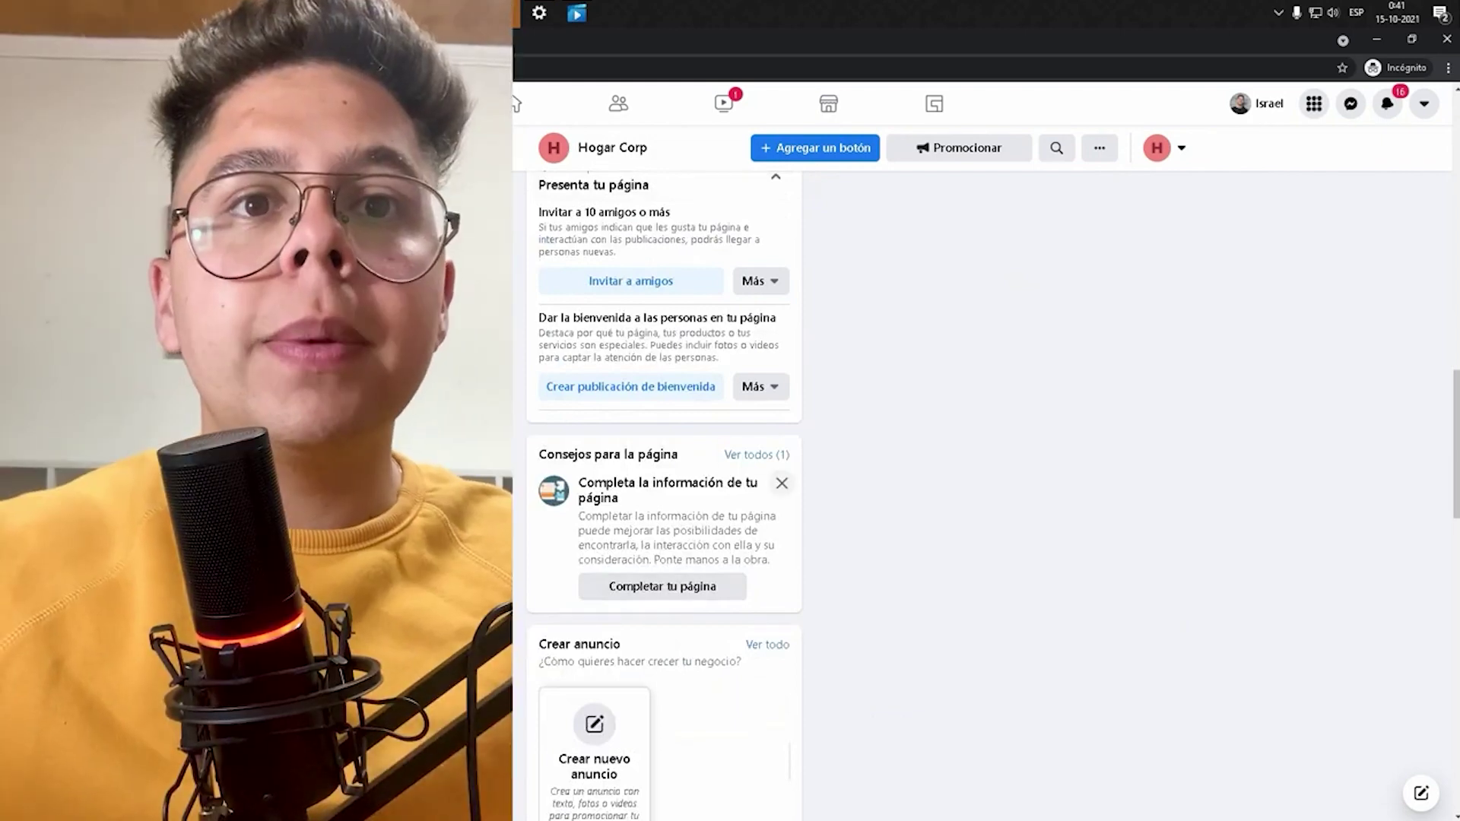
left_click(782, 483)
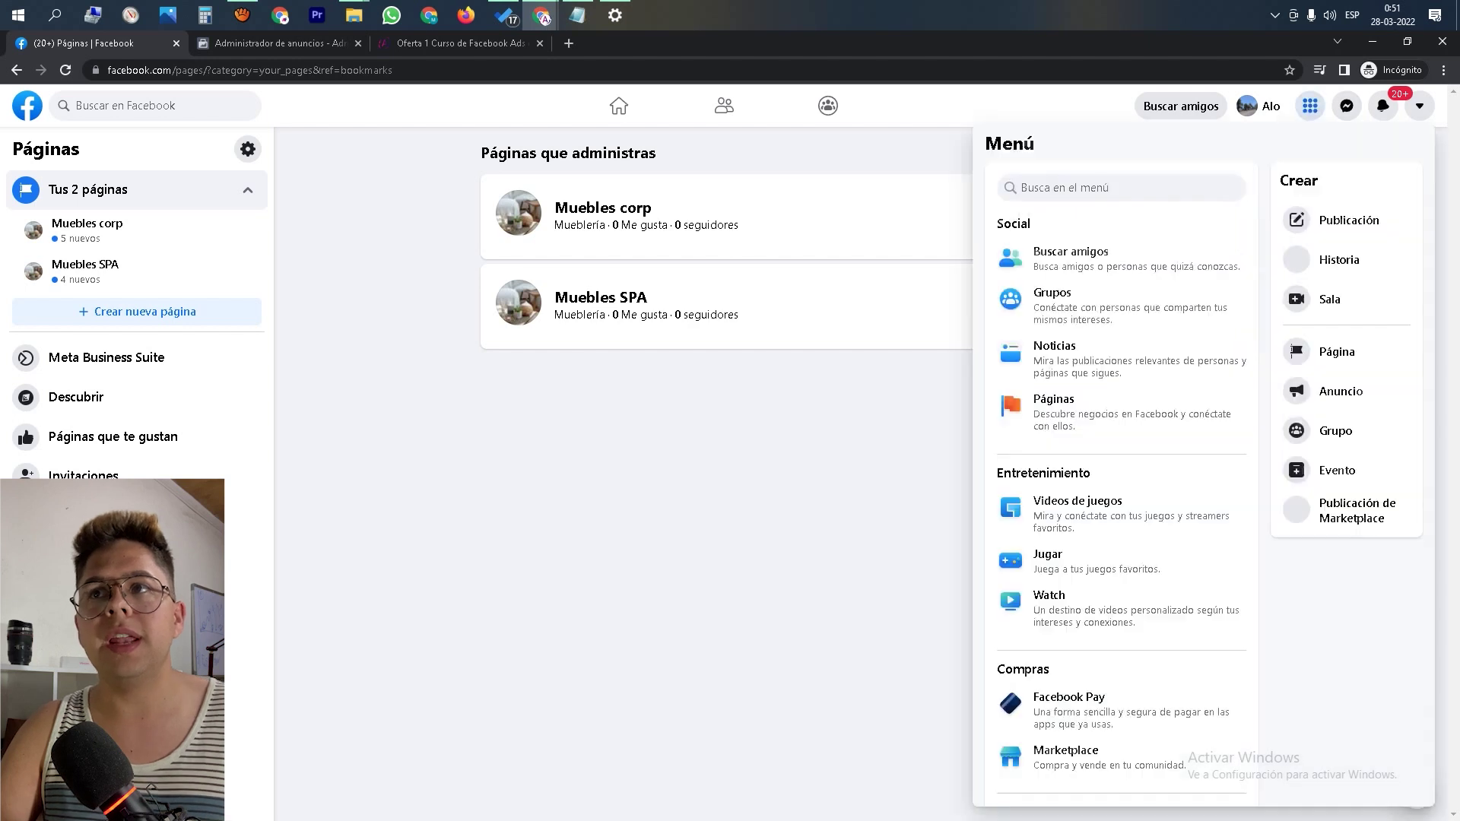
- Go to the list of managed Facebook pages and open the Muebles corp page
left_click(1309, 106)
left_click(1120, 412)
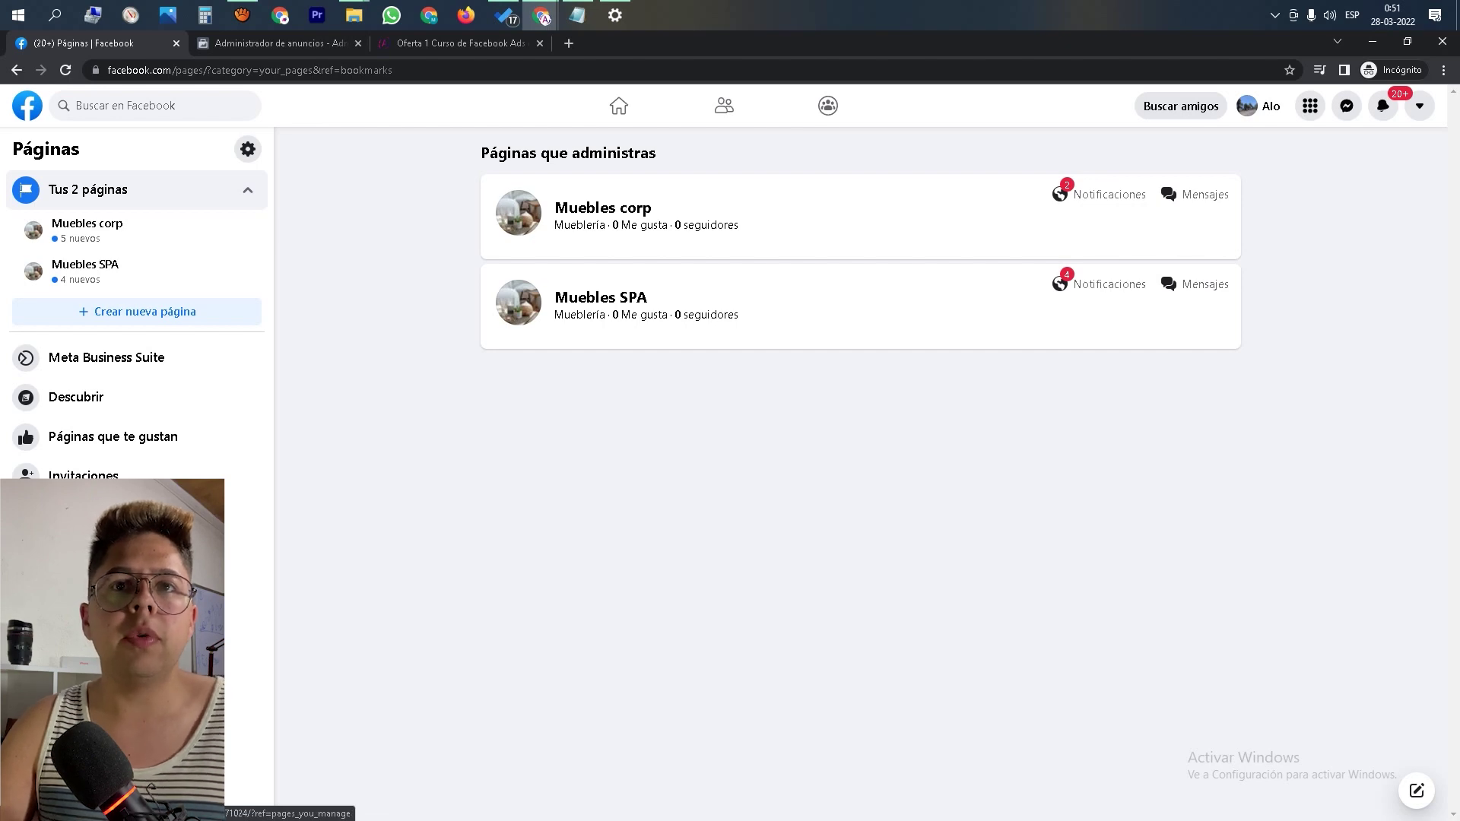
left_click(603, 208)
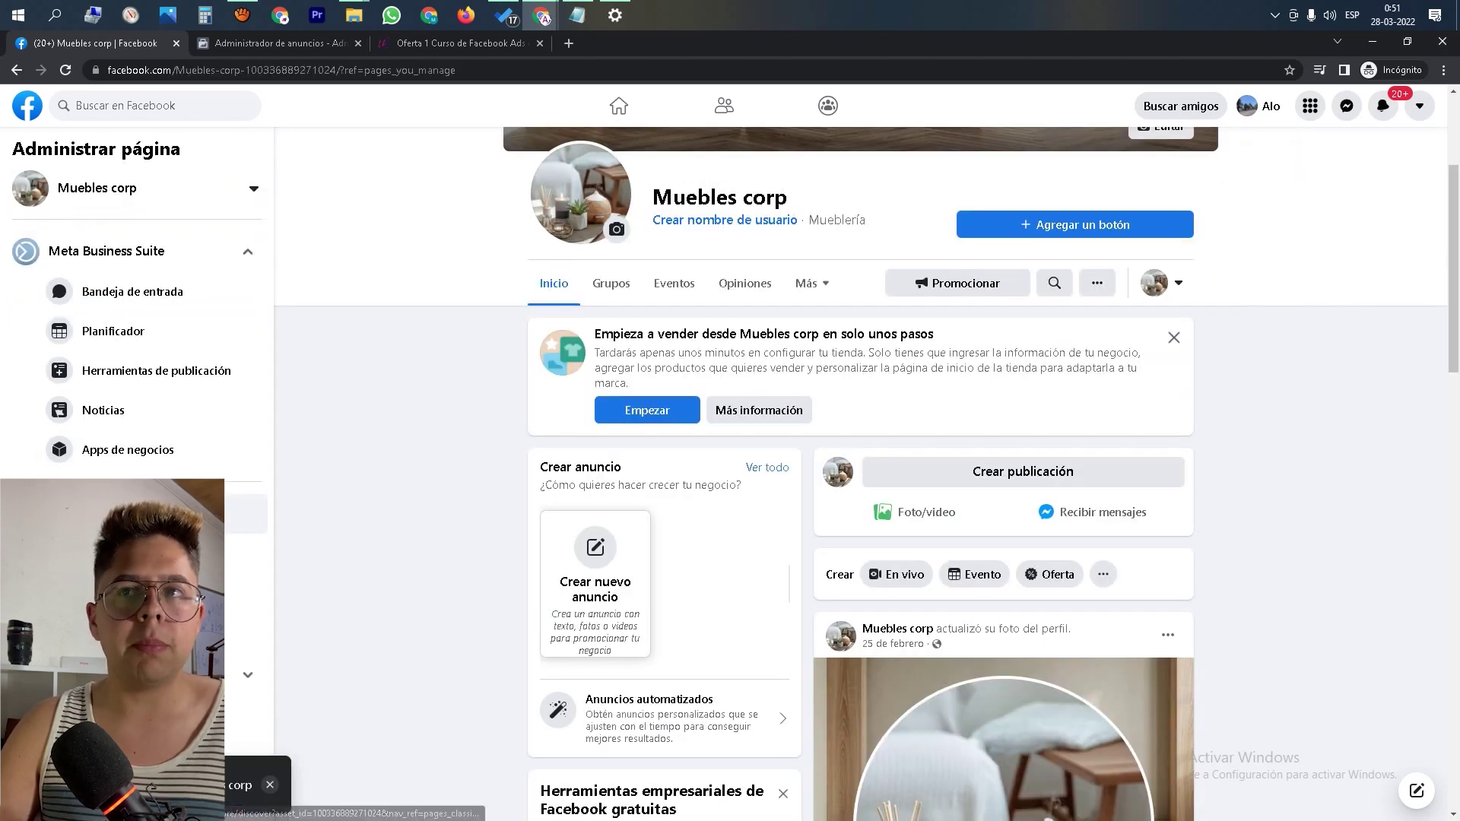
- Open the Muebles corp page's ad center and go from there to the Ads Manager
scroll(137, 342, "down", 1)
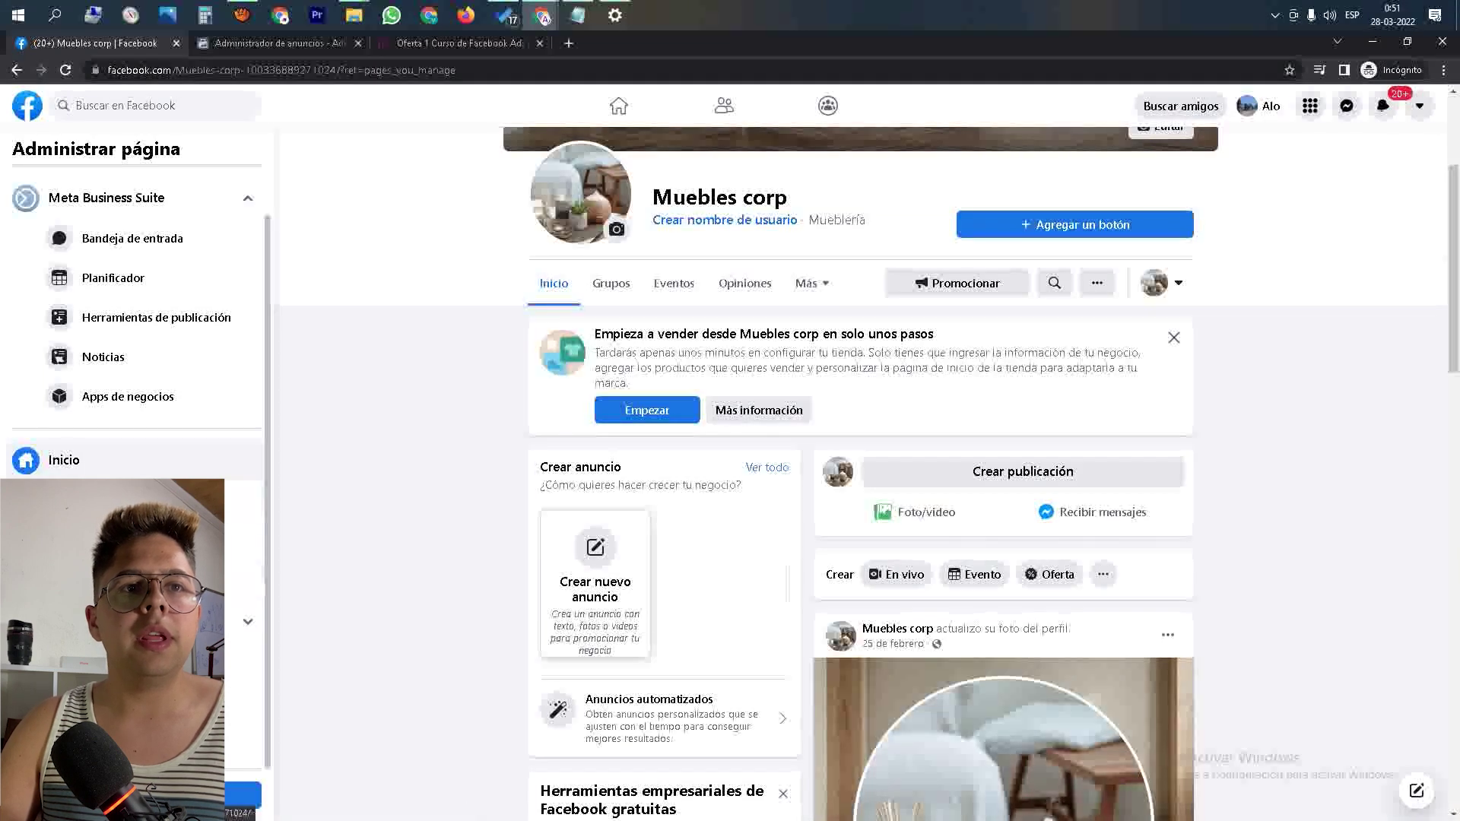
left_click(114, 622)
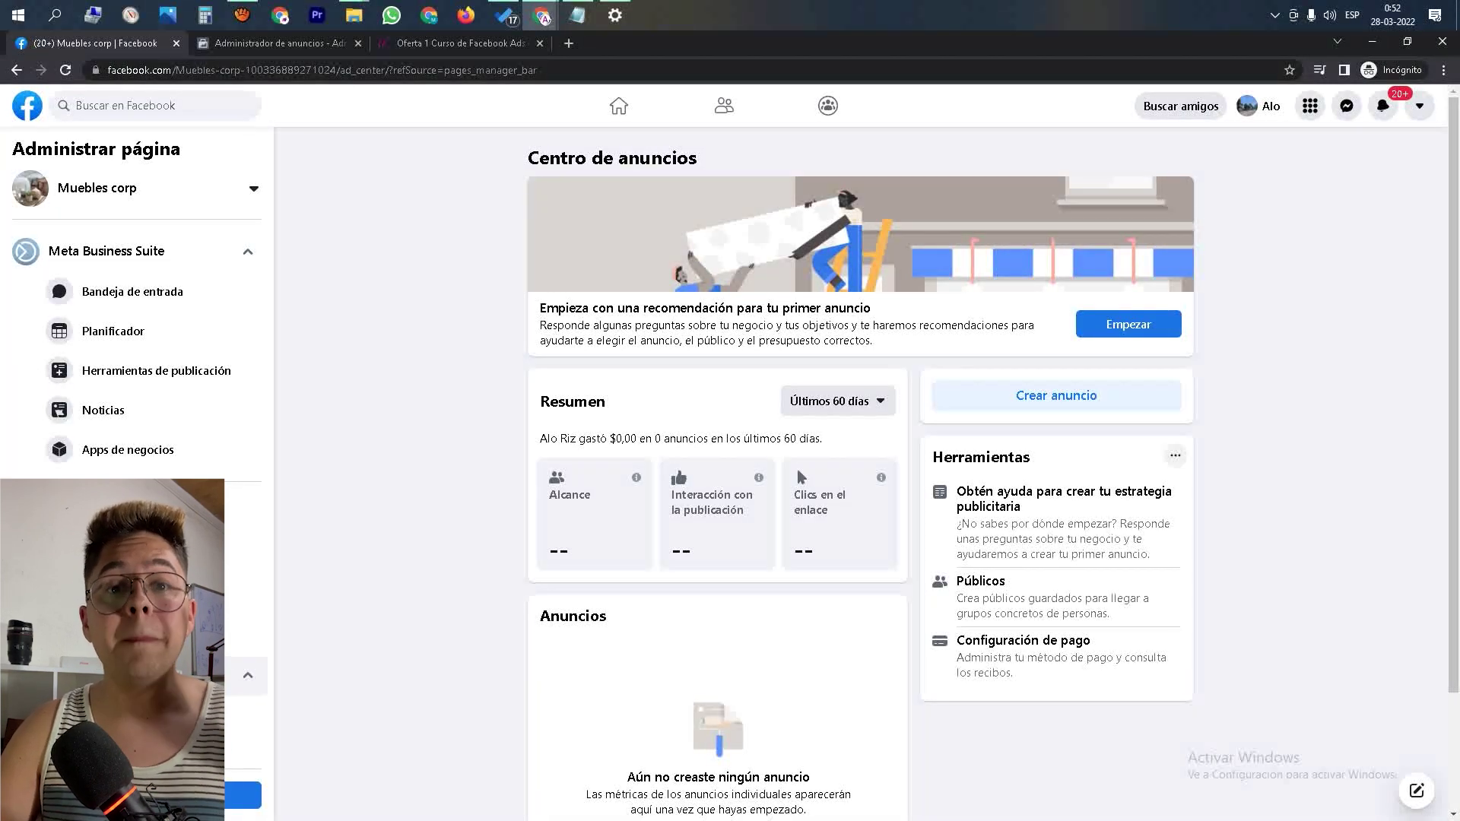
left_click(1175, 455)
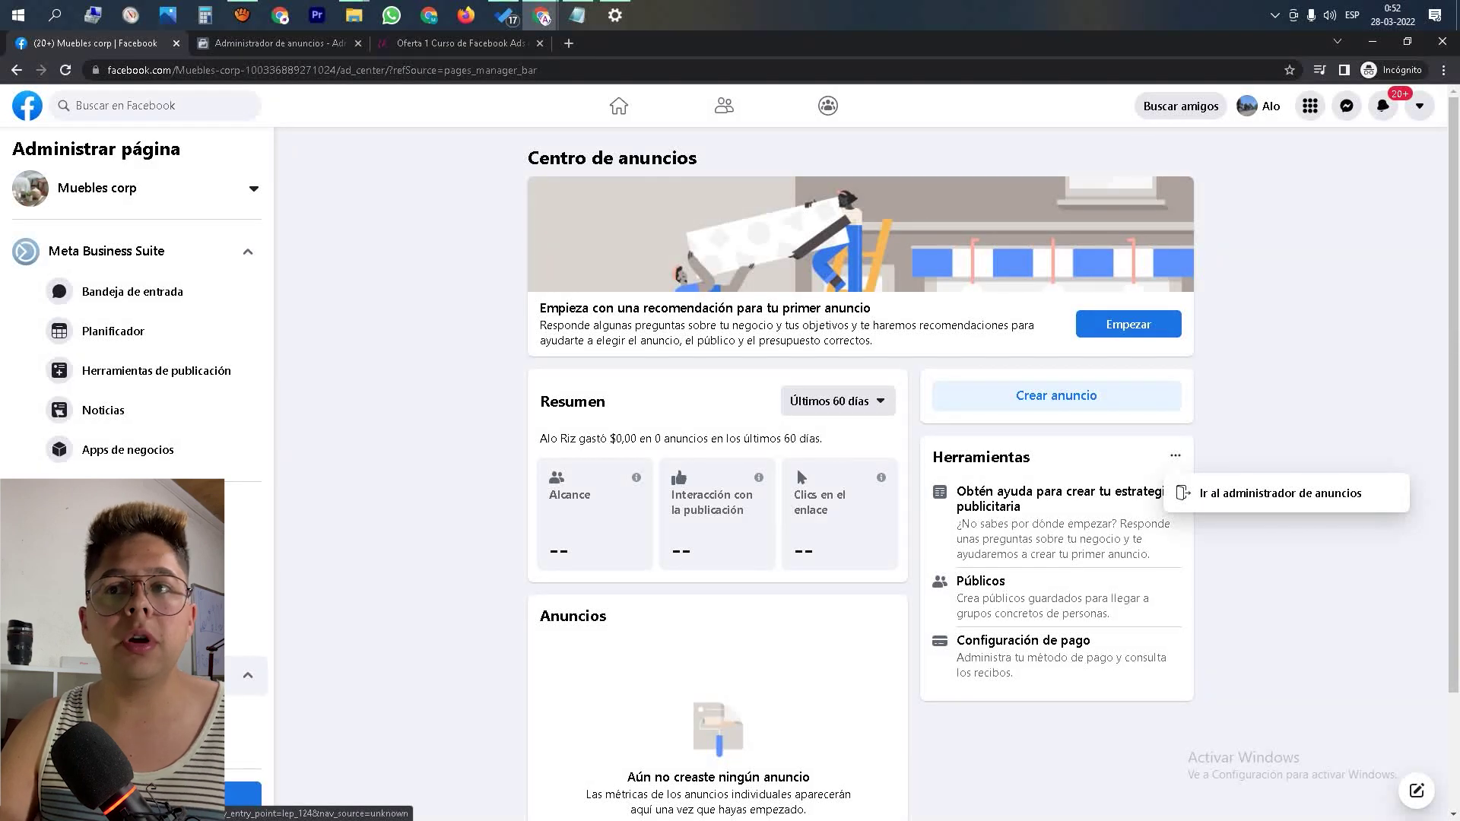
left_click(1174, 456)
left_click(1174, 455)
left_click(1280, 493)
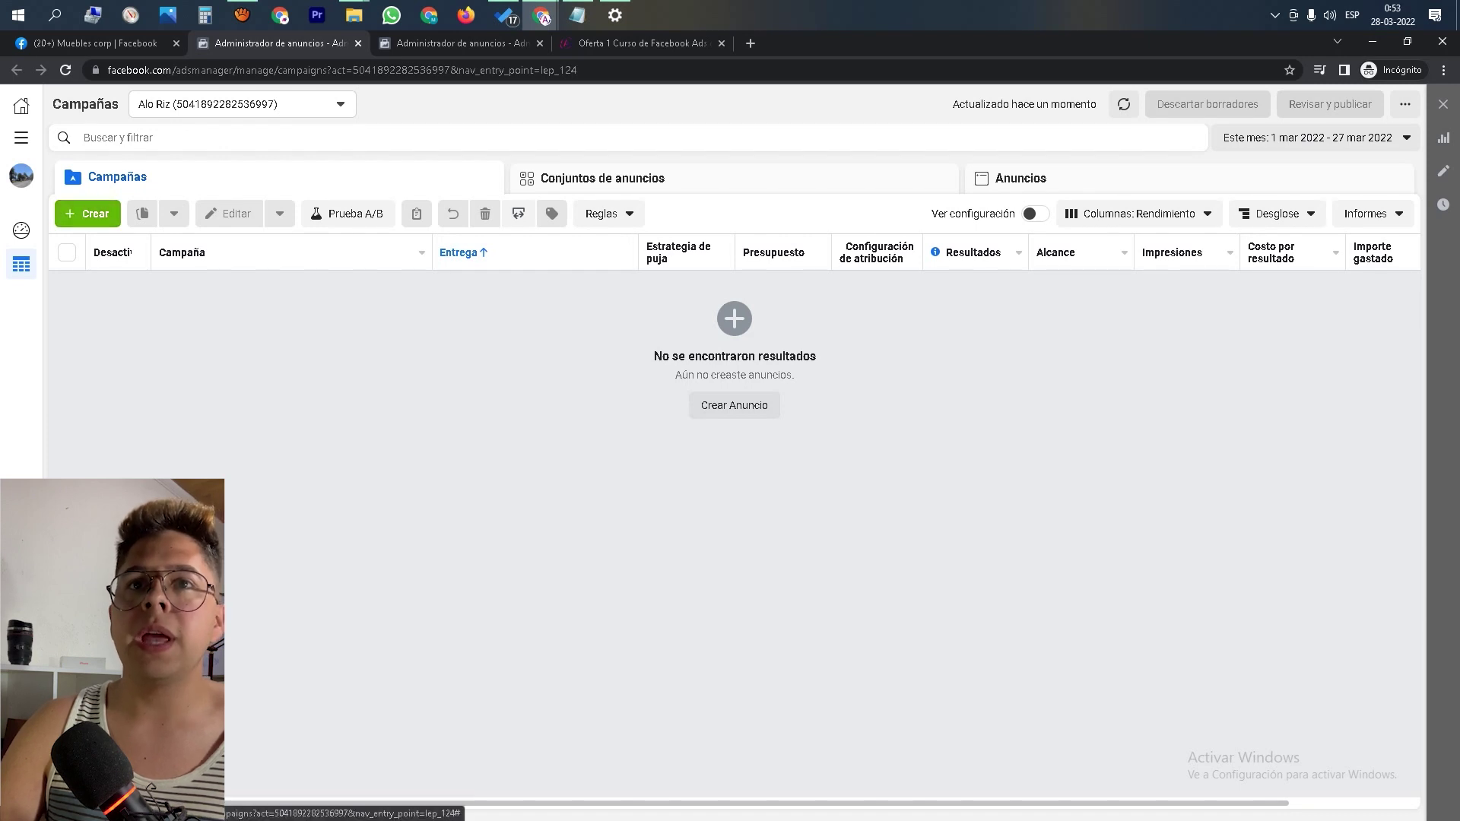
- Look over the ad set and ad levels, and start a new campaign, dismissing the simplified objectives notice
left_click(602, 178)
left_click(1020, 178)
left_click(116, 178)
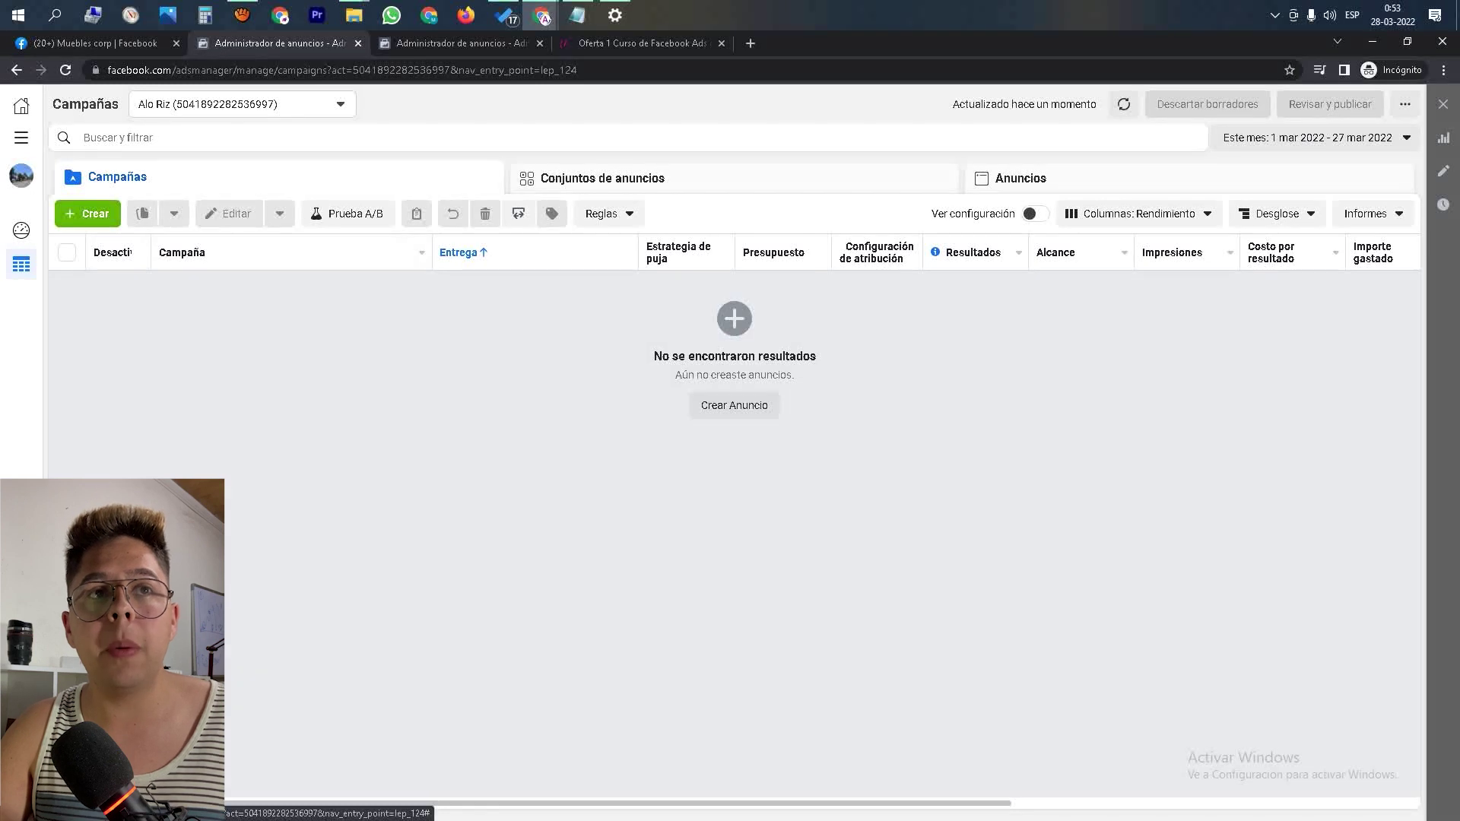
left_click(87, 214)
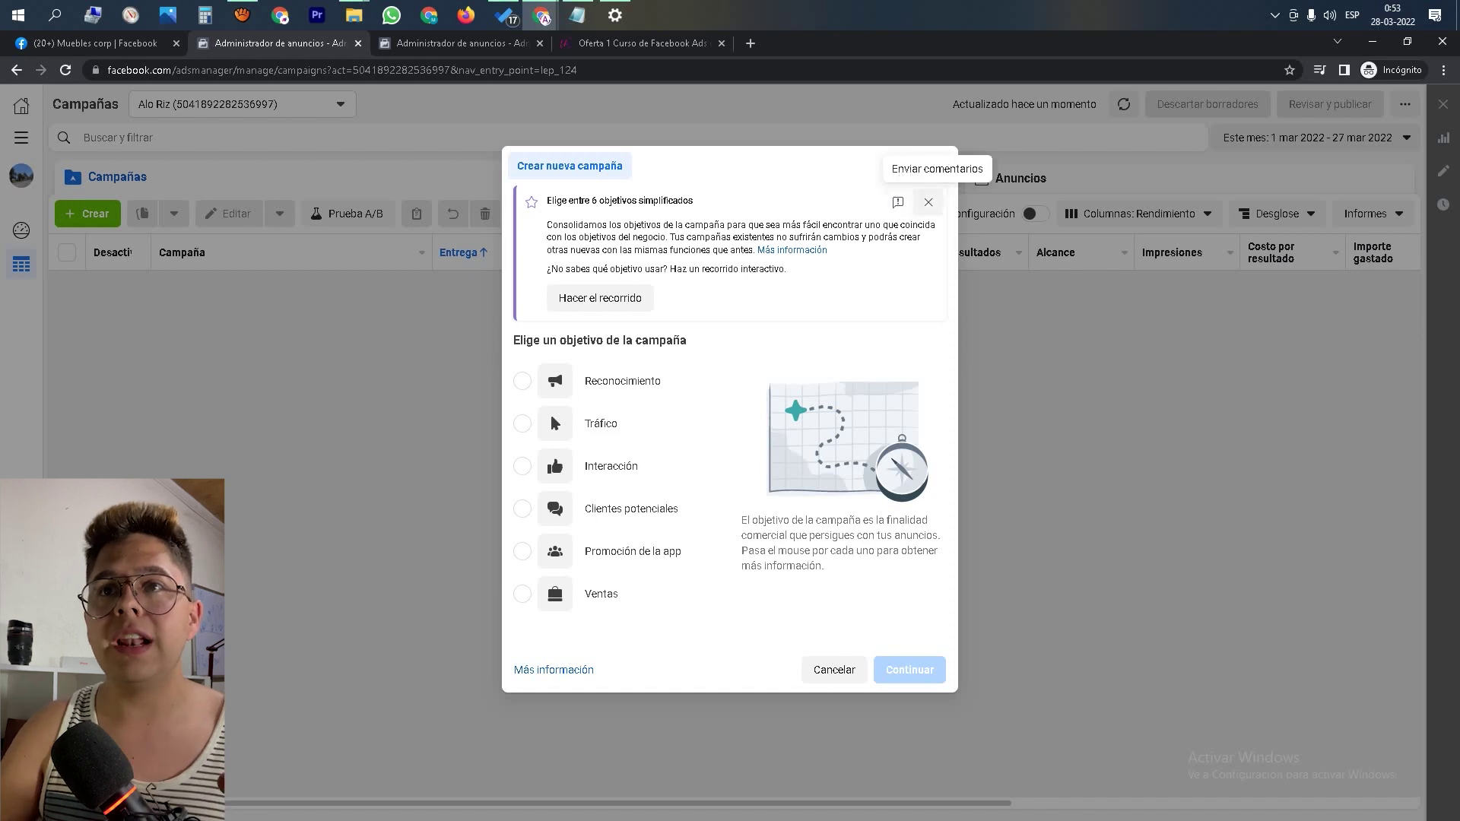
left_click(928, 201)
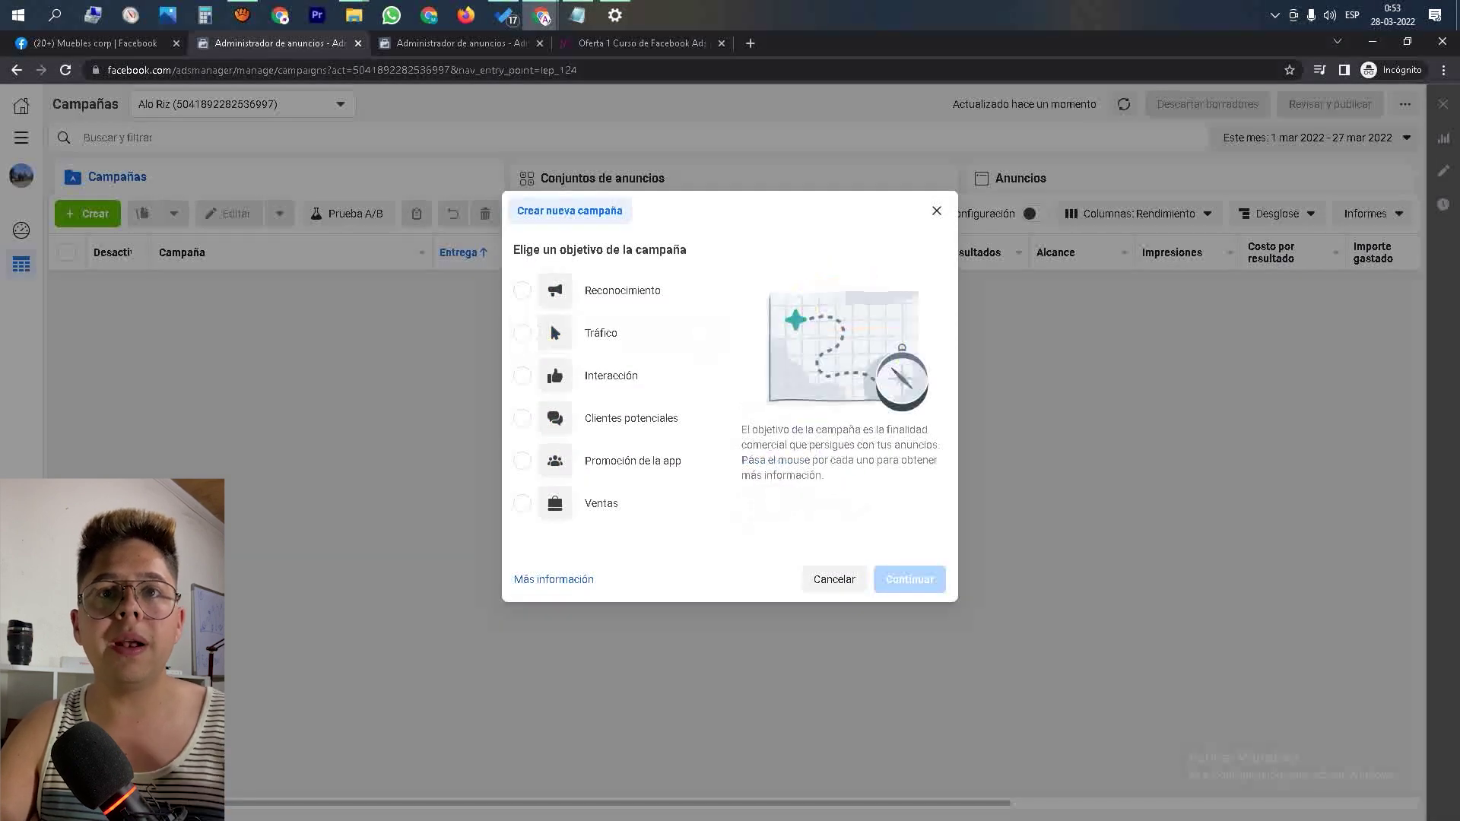
- Compare the objectives with those in the Zarlix Redes Sociales account, and create the new campaign with the Interacción objective
mouse_move(601, 503)
mouse_move(541, 17)
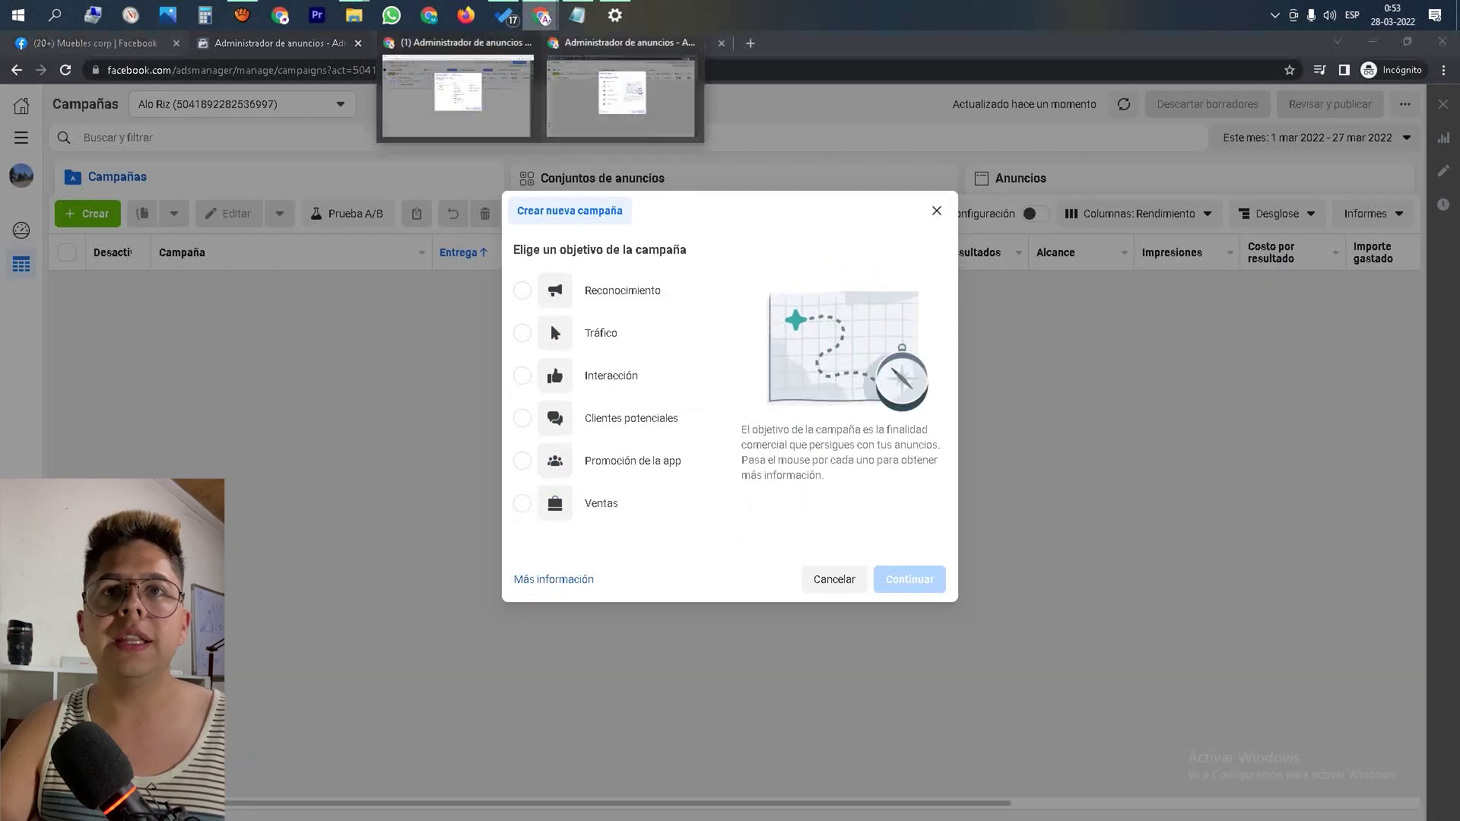
left_click(459, 91)
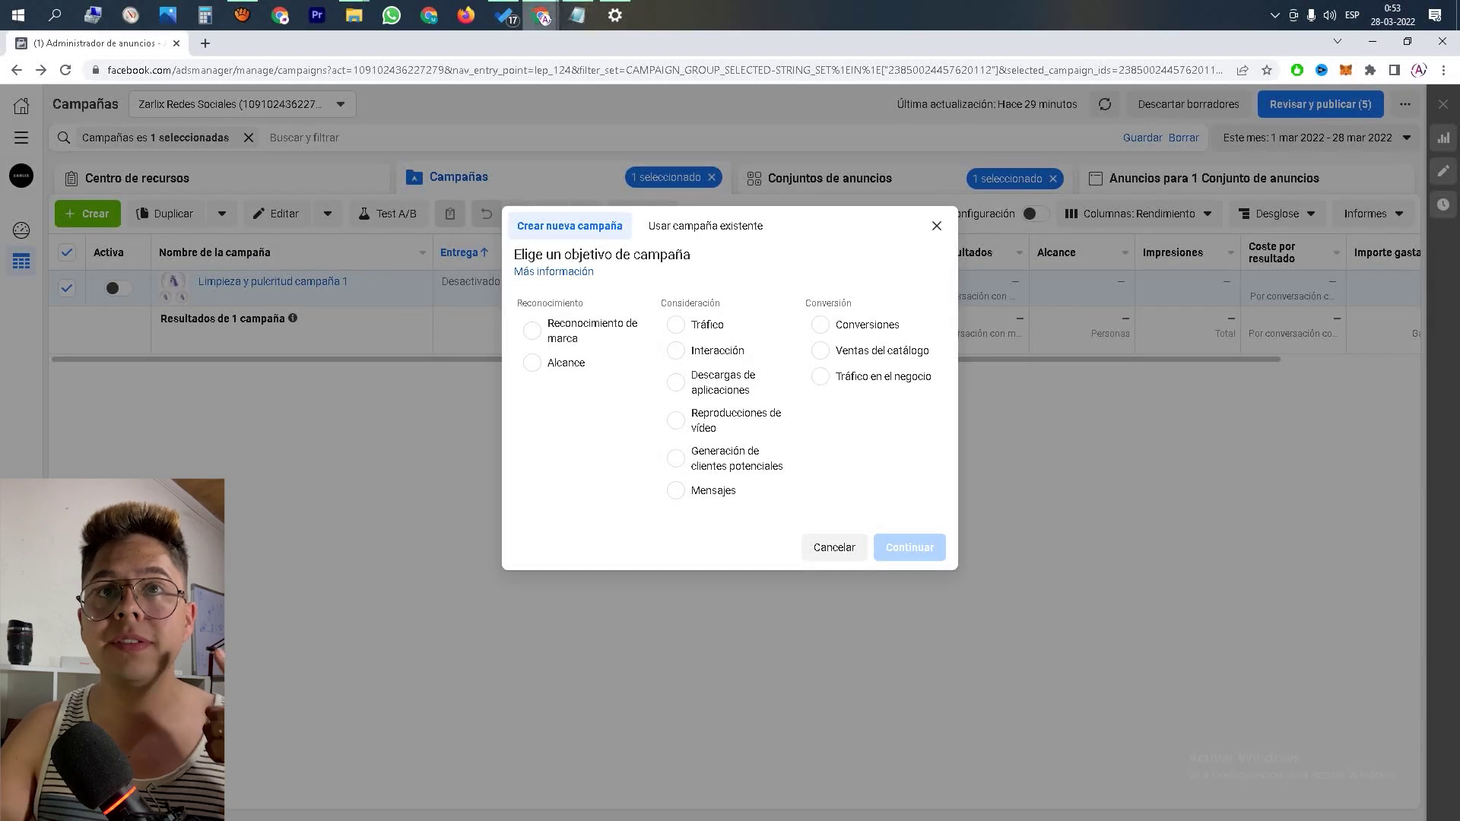
mouse_move(541, 15)
left_click(619, 91)
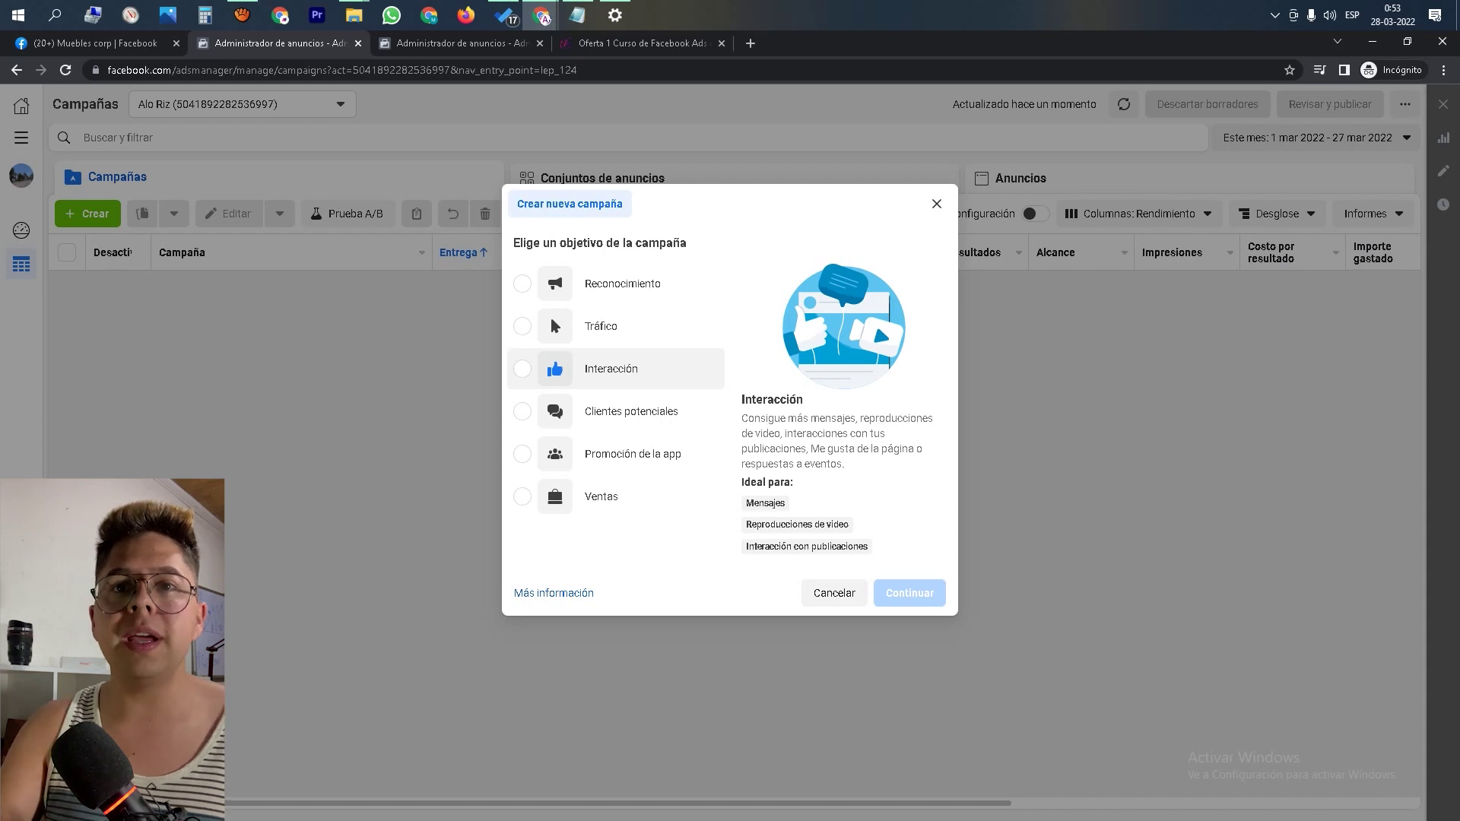
left_click(611, 369)
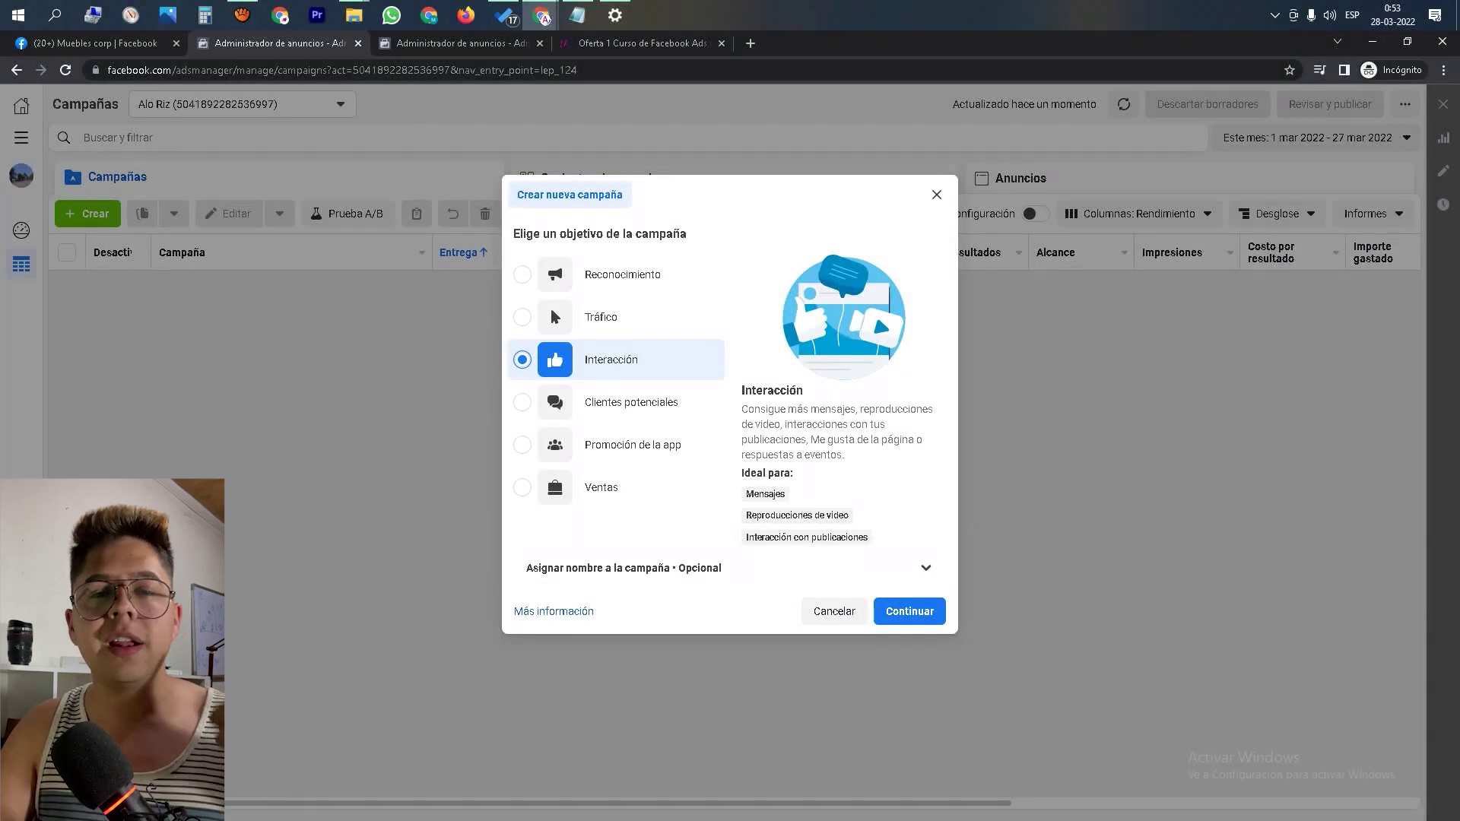
left_click(909, 611)
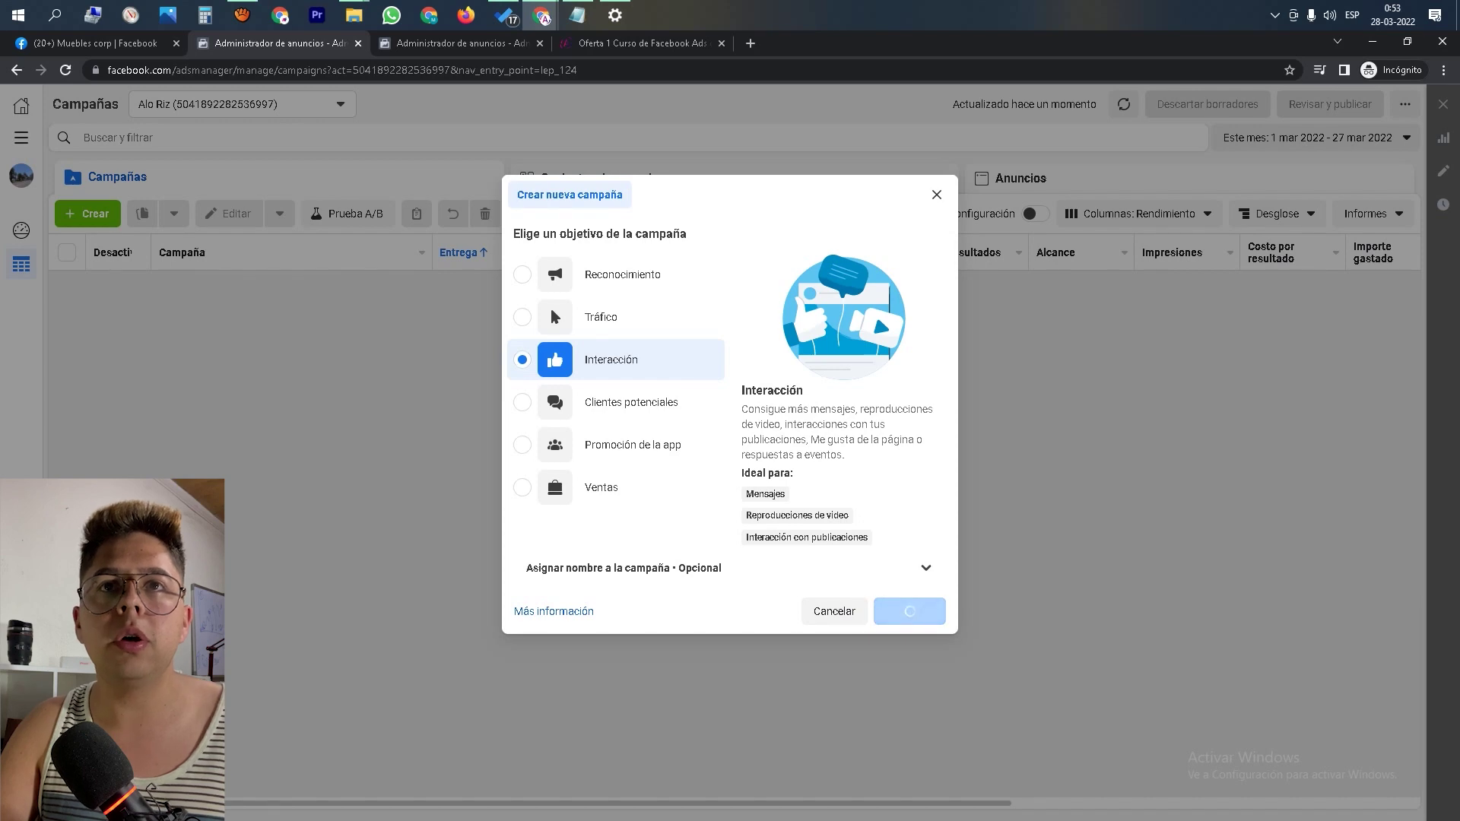
- Switch to the Zarlix Redes Sociales account window and start a new campaign there with the Mensajes objective
left_click(542, 15)
left_click(456, 91)
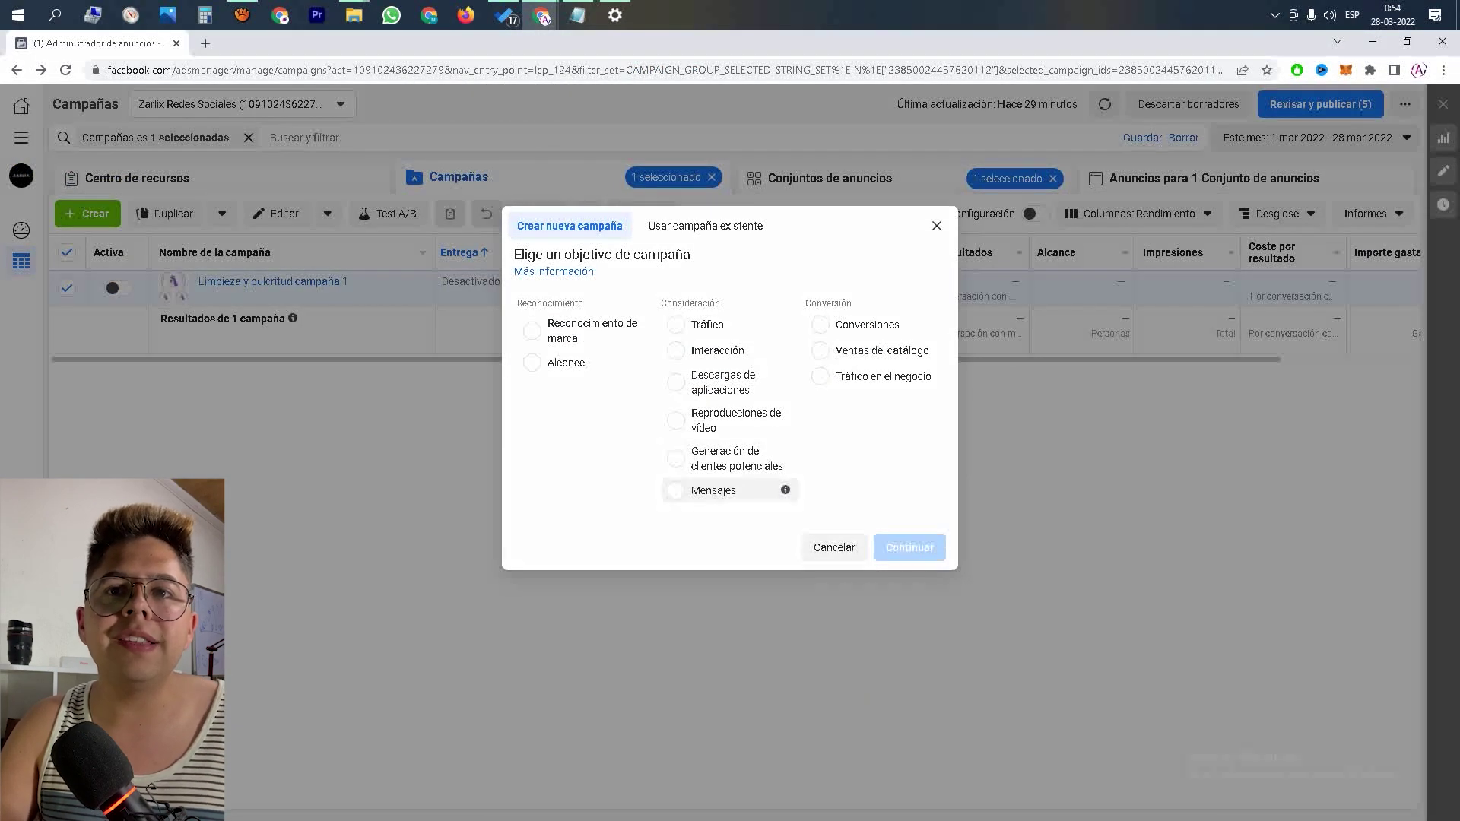
left_click(675, 490)
left_click(910, 654)
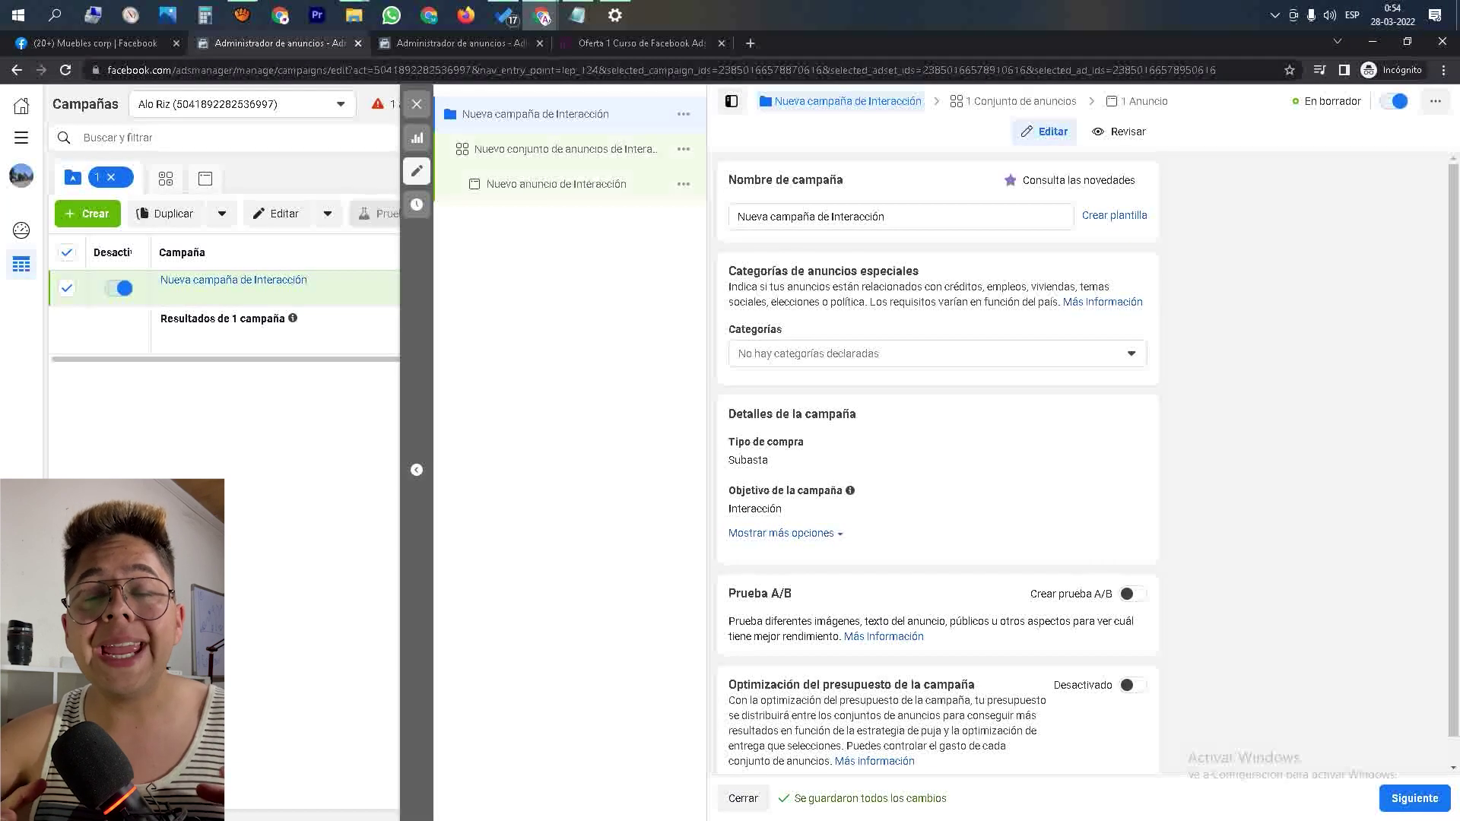
- Rename the new Interacción campaign as "campaña iphone"
triple_click(829, 217)
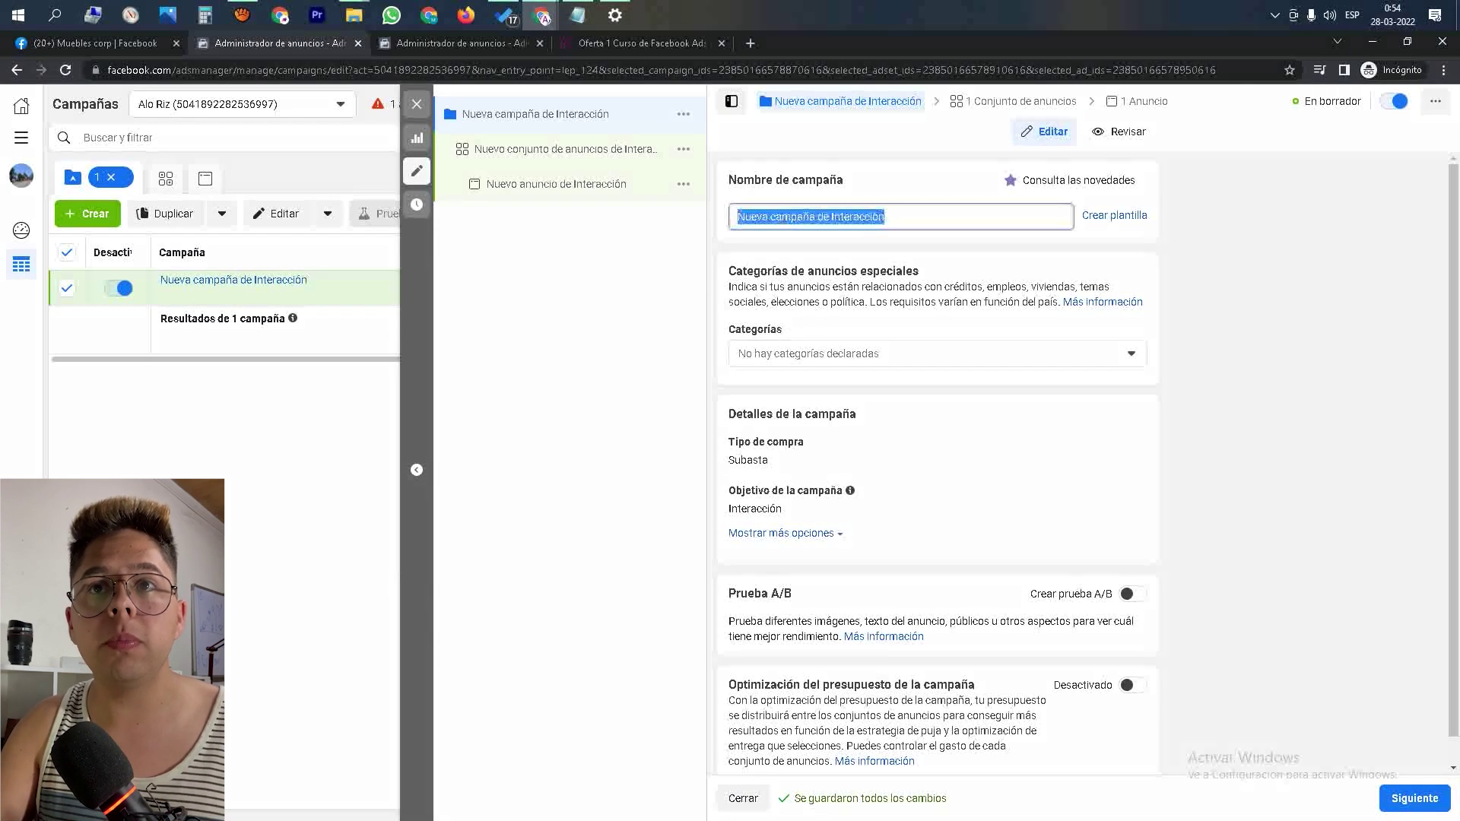
type("dcamapña")
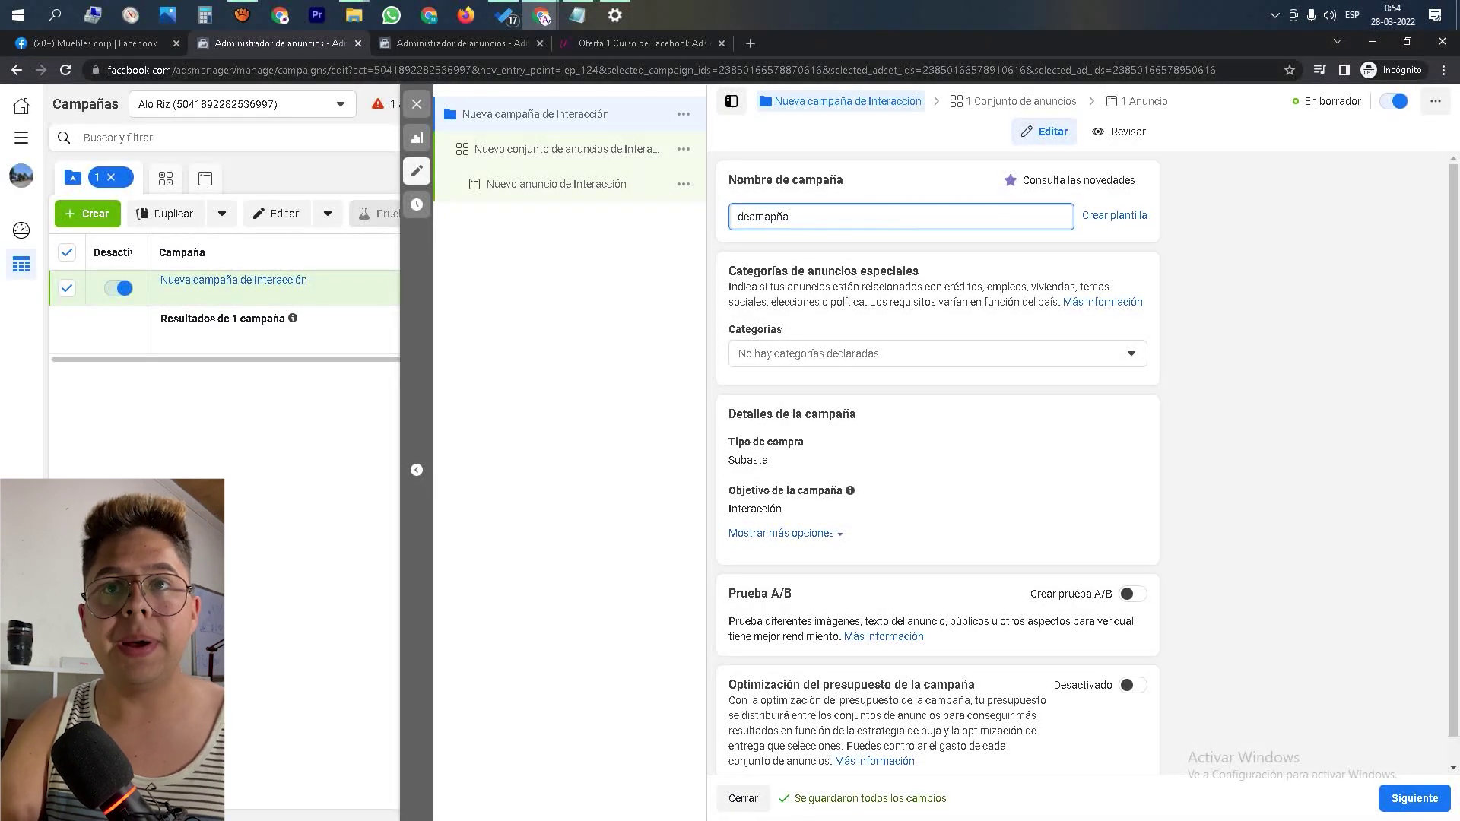
key("BackSpace")
key("BackSpace")
key("BackSpace")
key("BackSpace")
key("BackSpace")
key("BackSpace")
type("campaña")
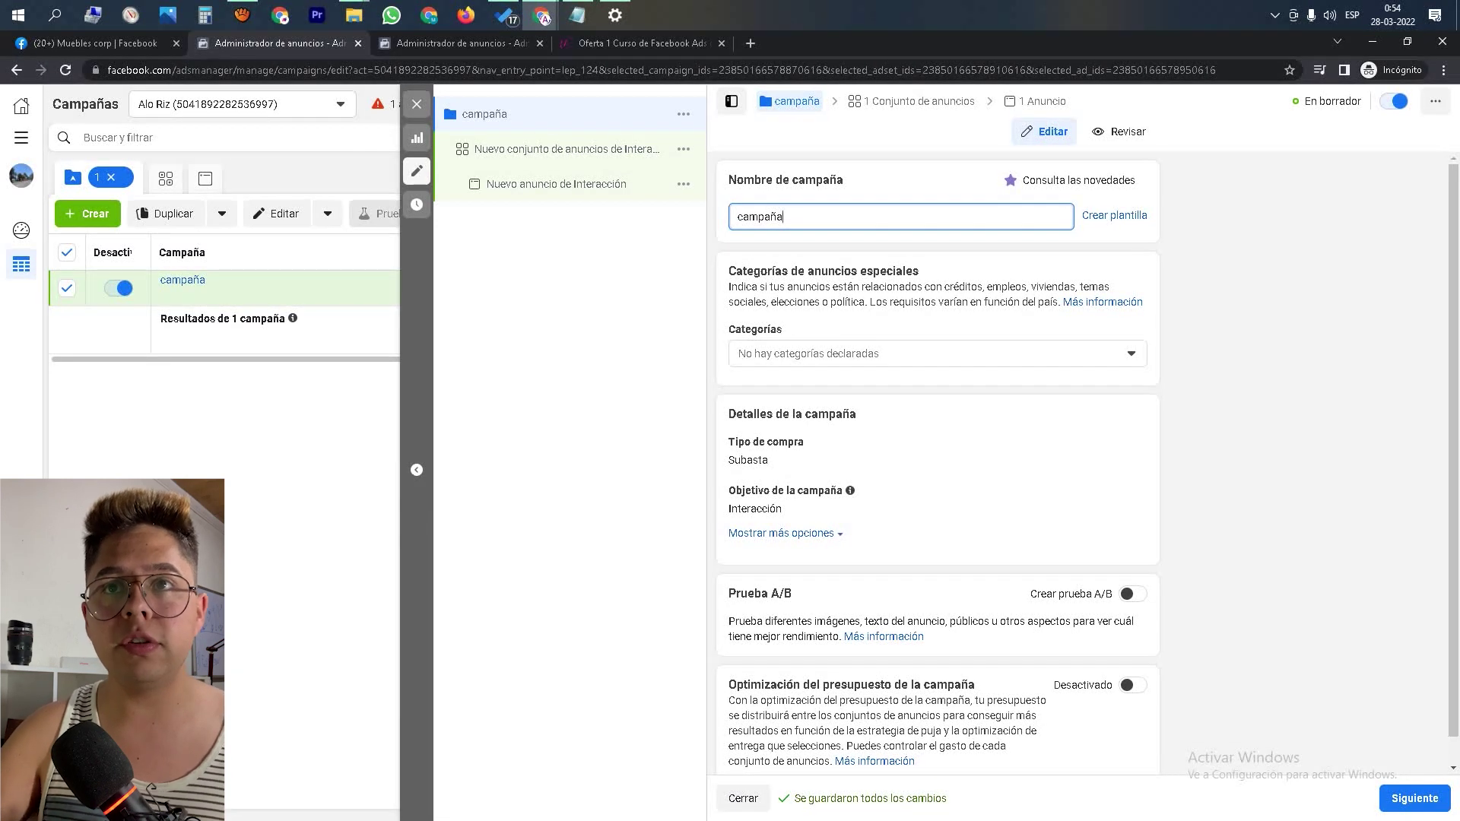
type("iphone")
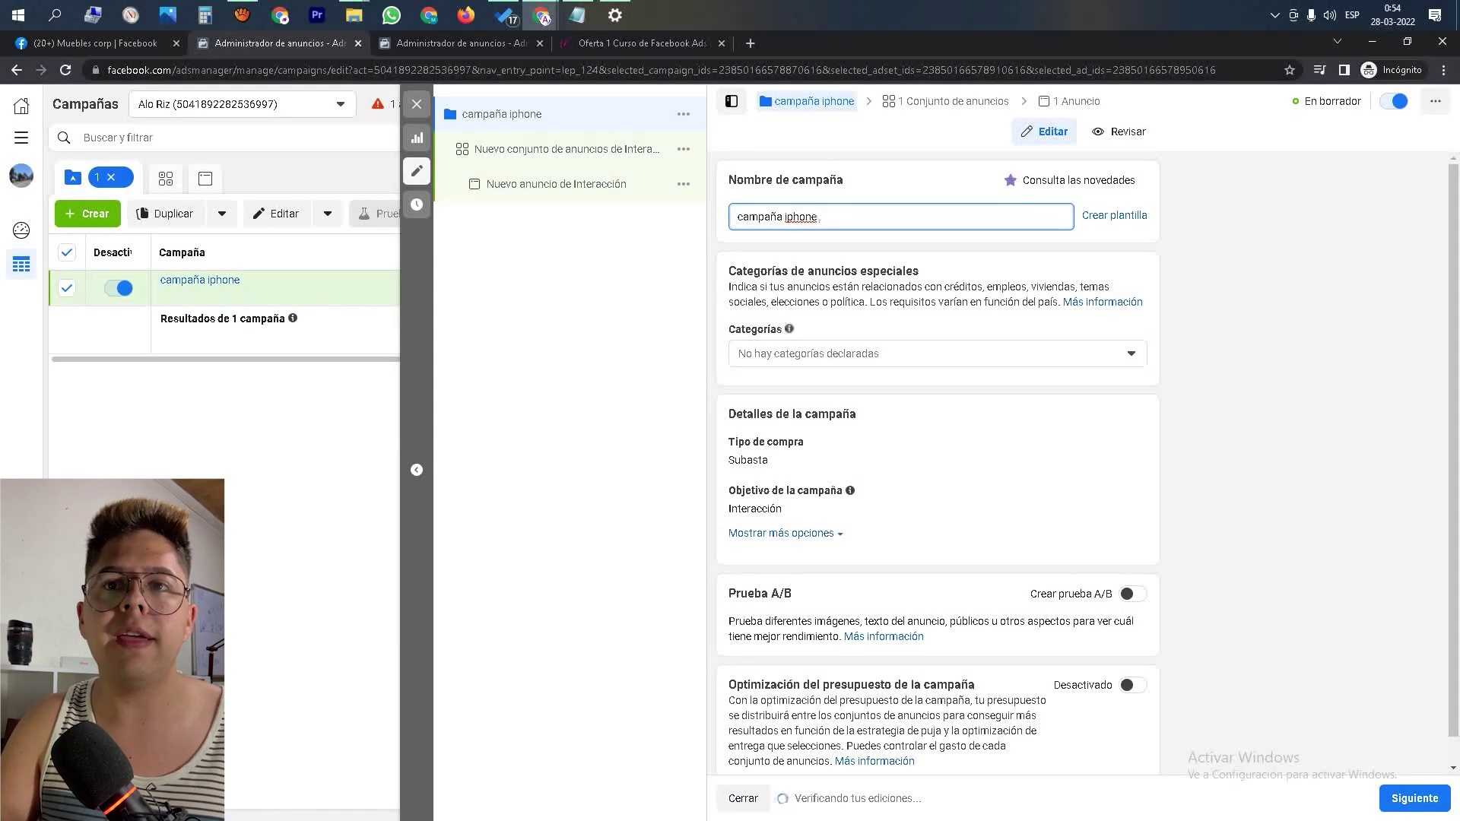
- Examine the campaign's special ad categories, campaign details, A/B test and campaign budget optimization settings
left_click_drag(746, 271, 791, 328)
left_click(843, 270)
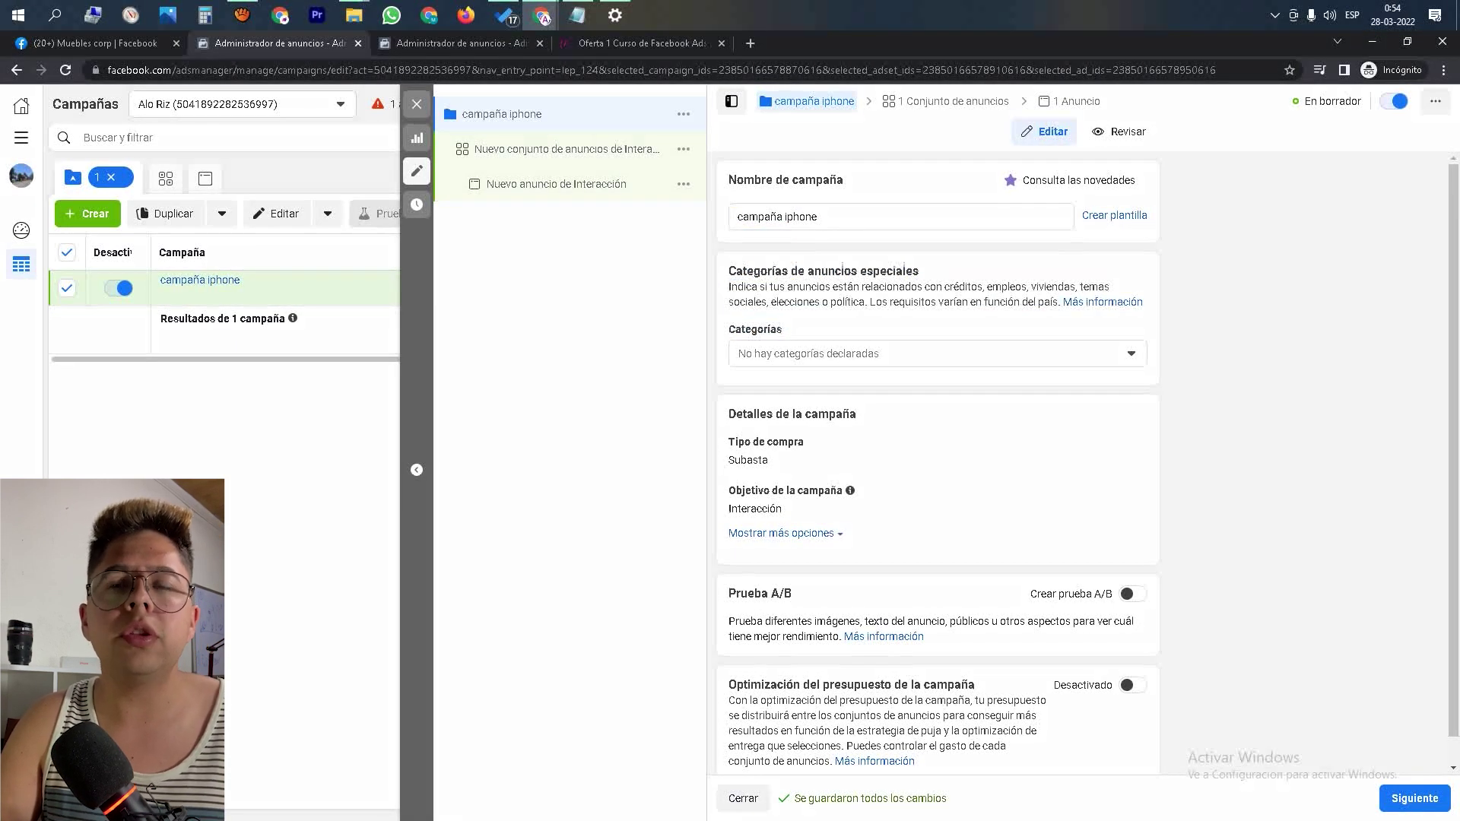
left_click(936, 354)
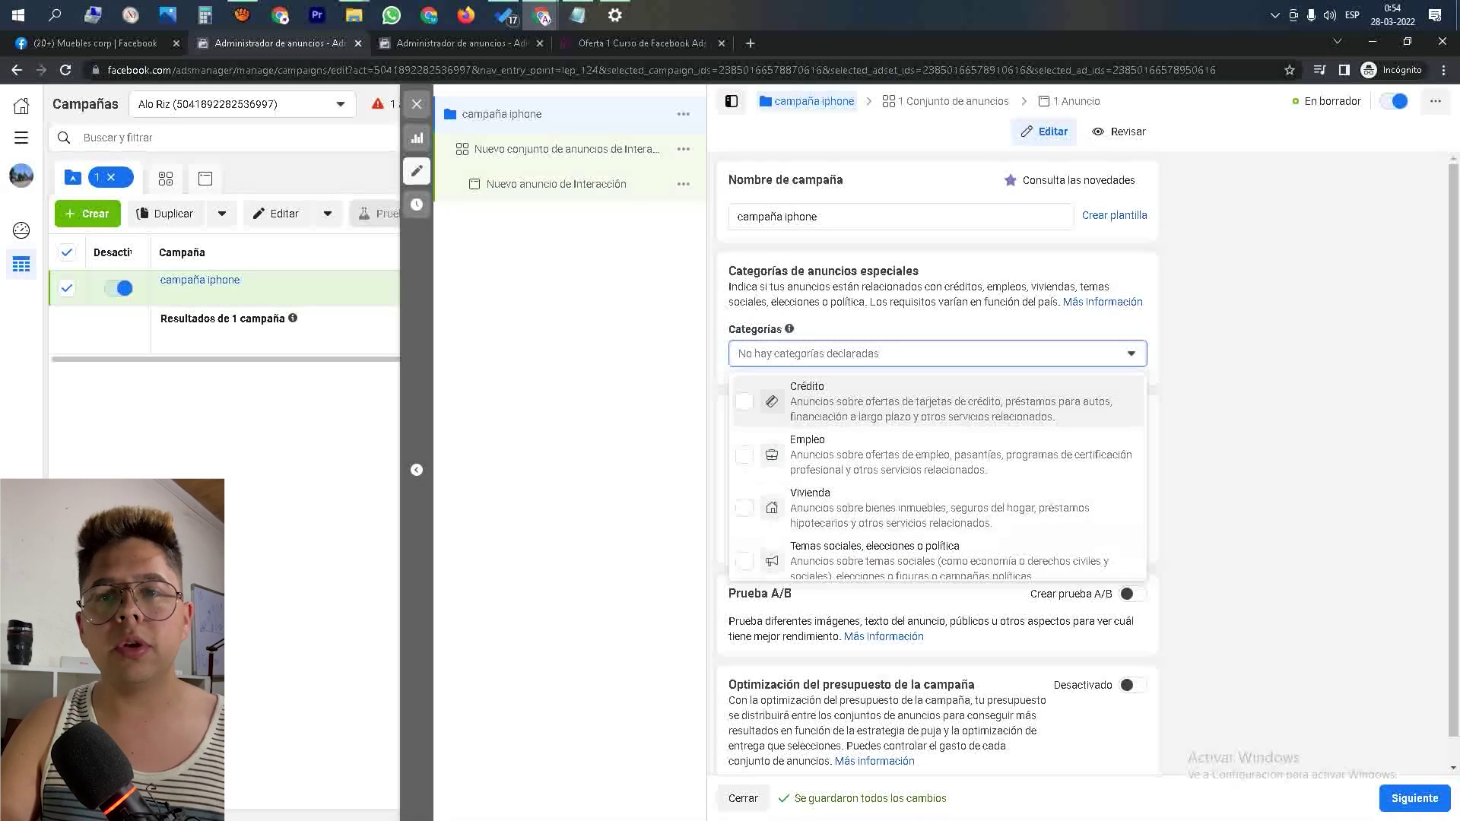
left_click(935, 354)
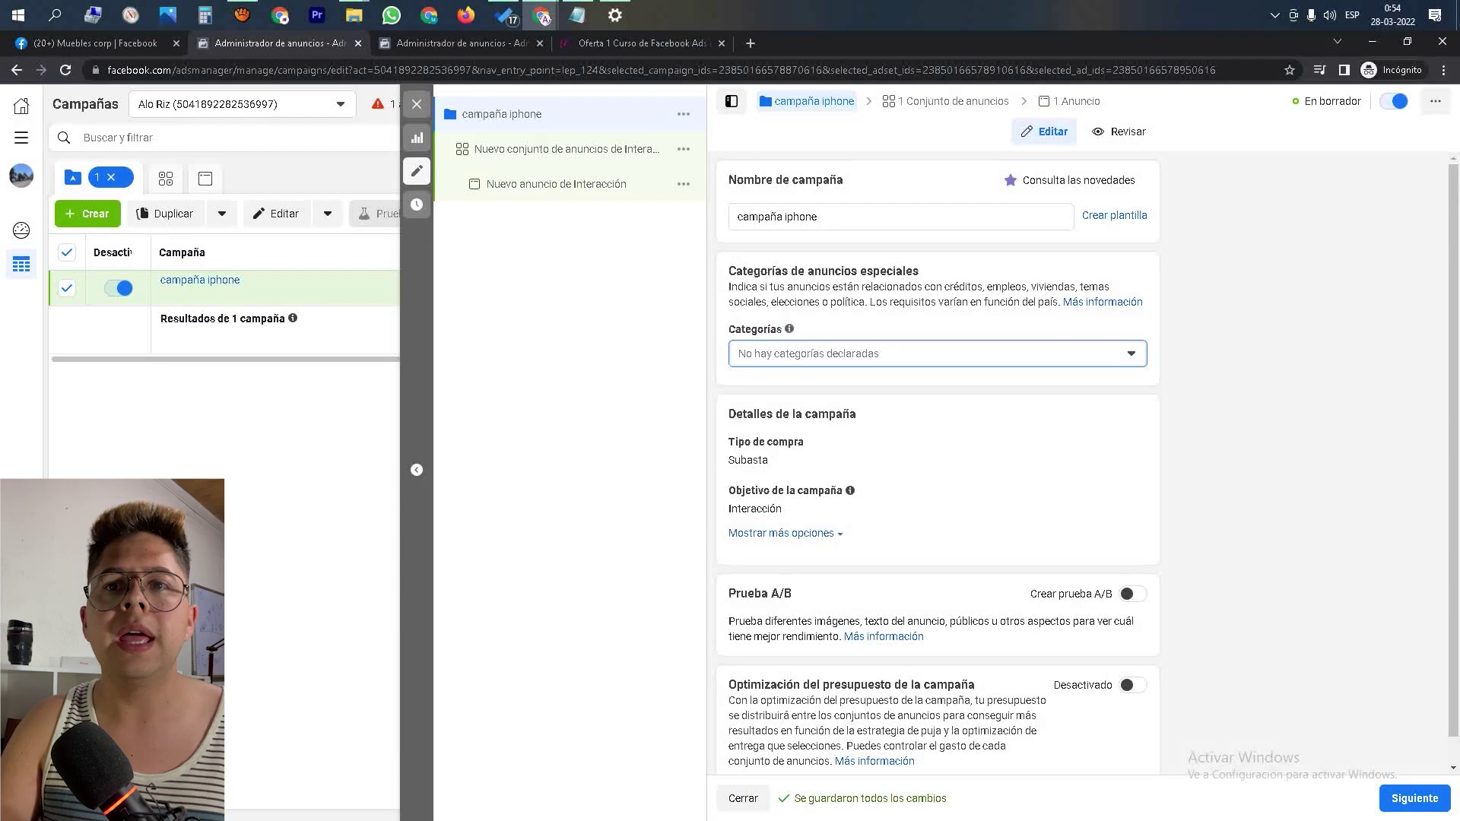
left_click_drag(742, 413, 781, 509)
left_click(927, 540)
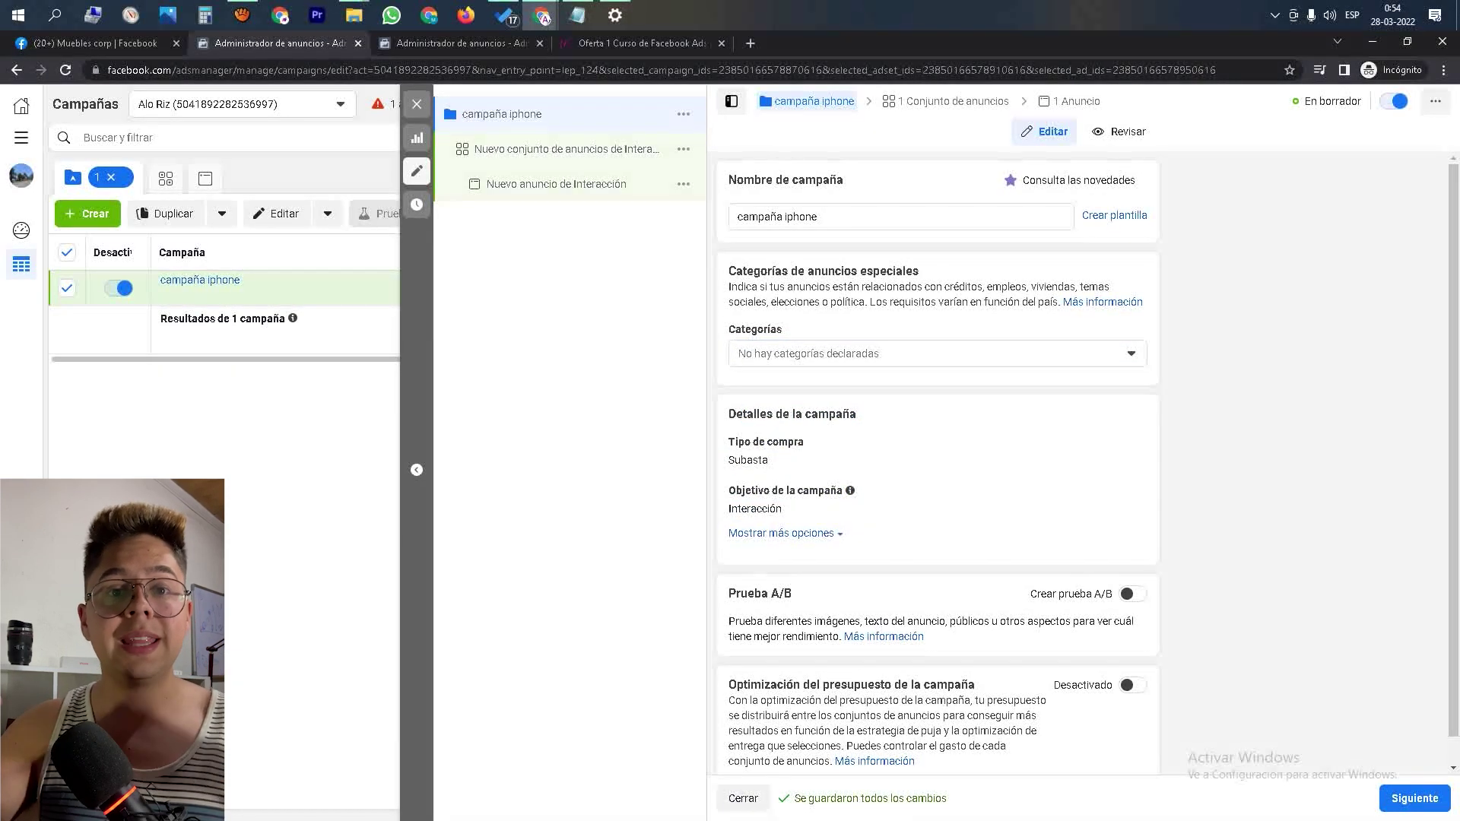
left_click_drag(743, 414, 847, 496)
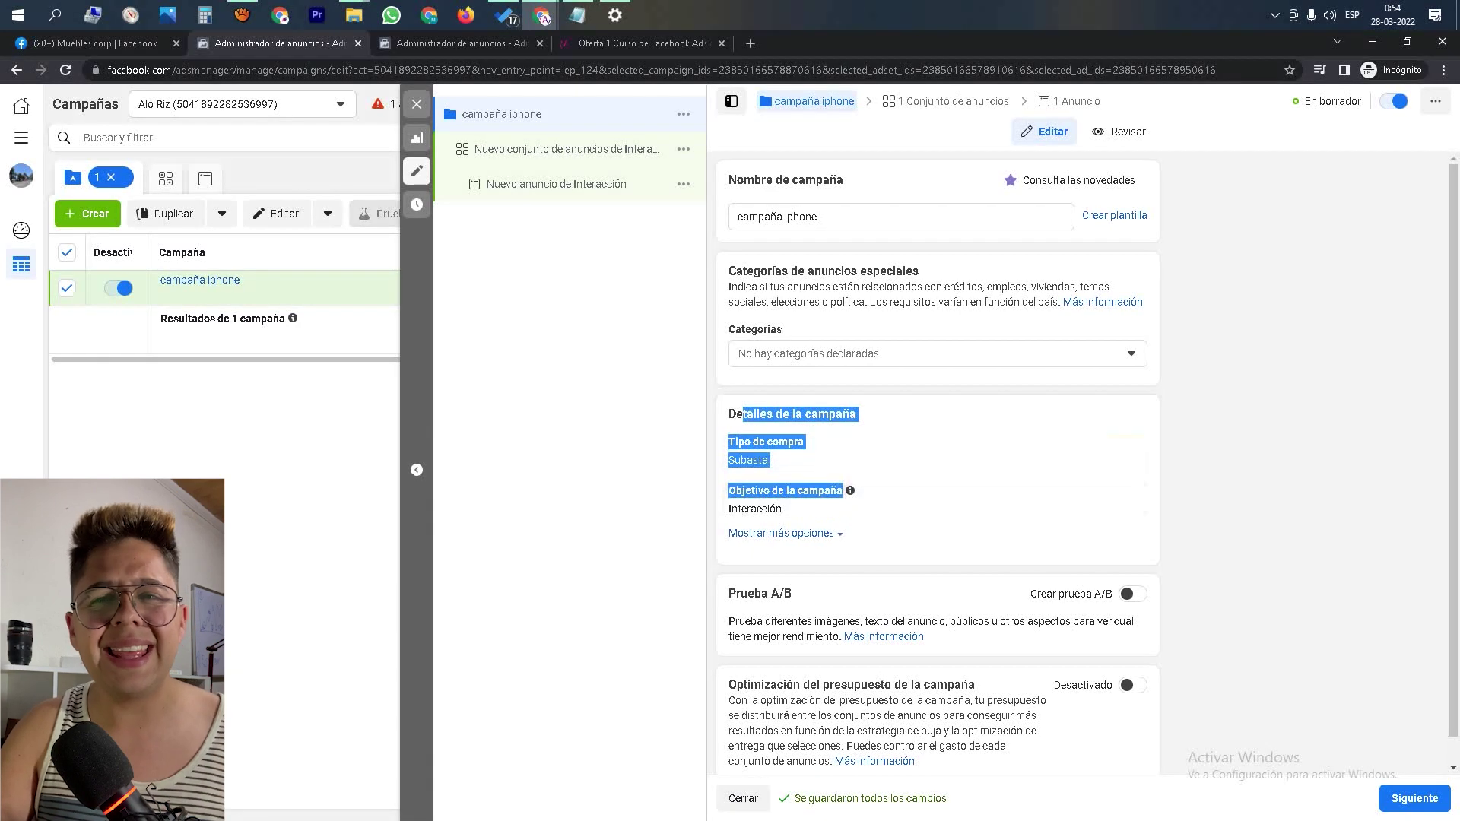
left_click(928, 539)
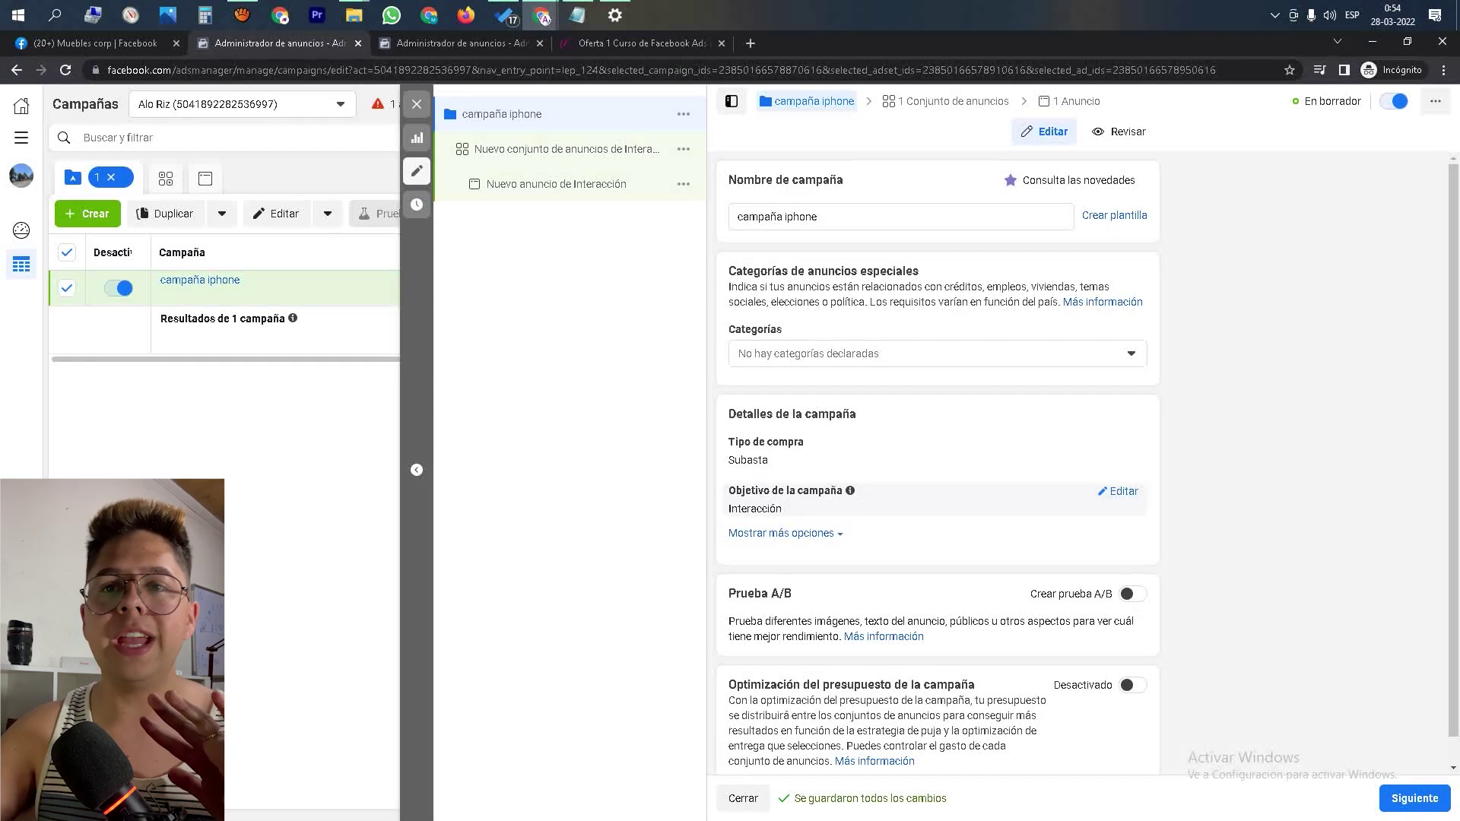
scroll(1064, 502, "down", 1)
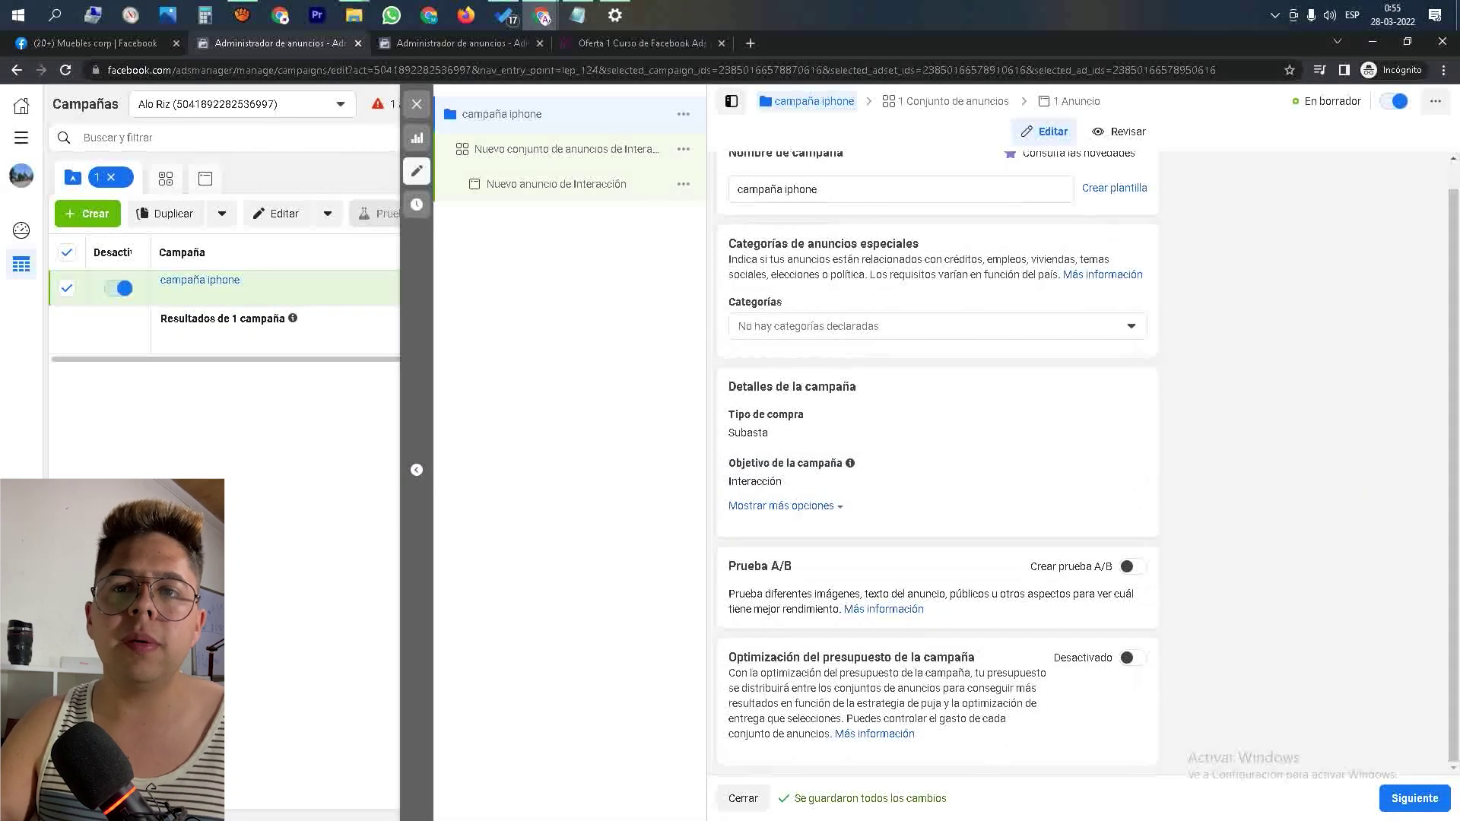
left_click_drag(792, 567, 767, 567)
left_click(773, 567)
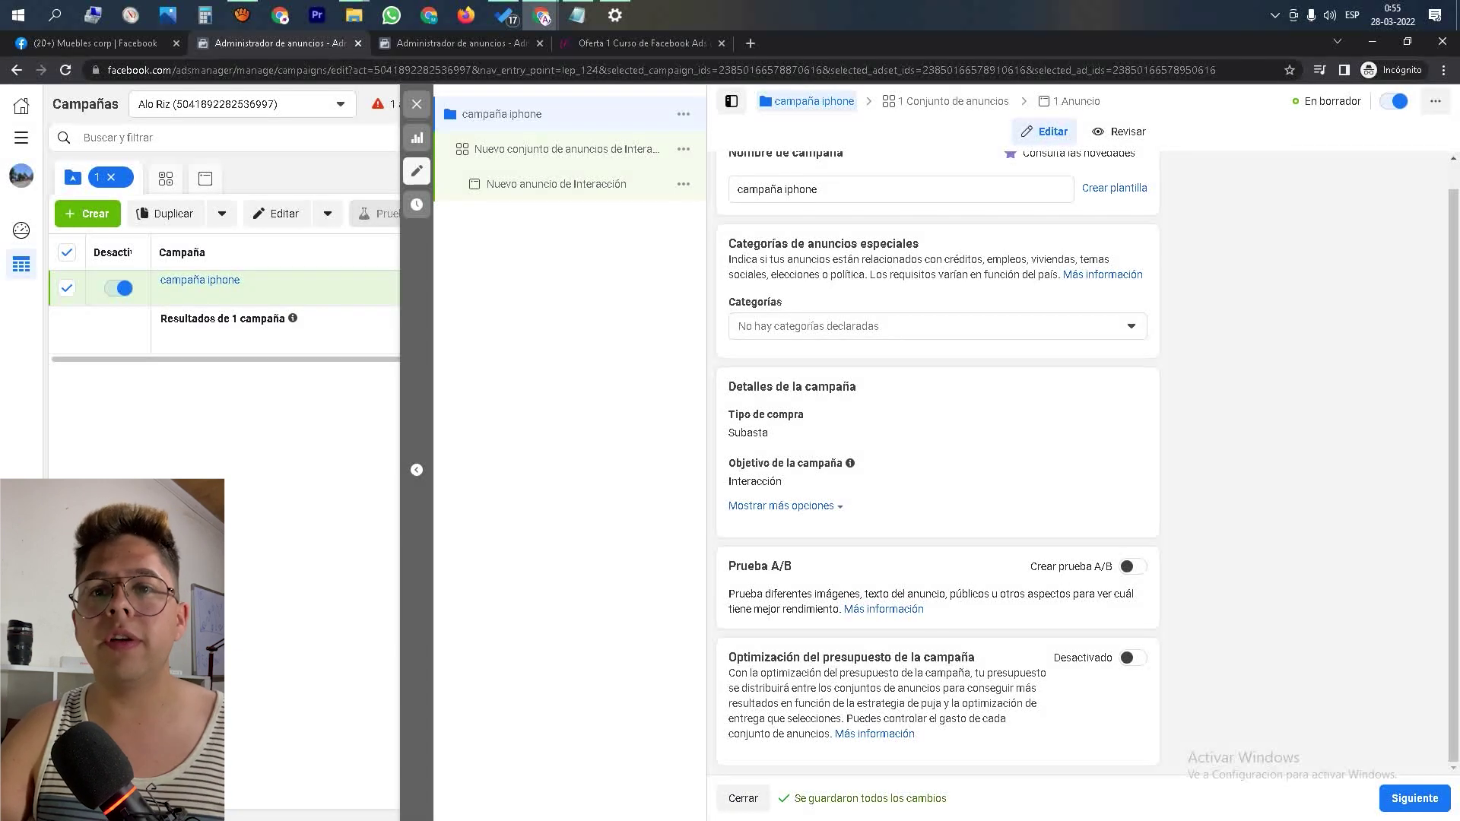
left_click_drag(835, 673, 945, 673)
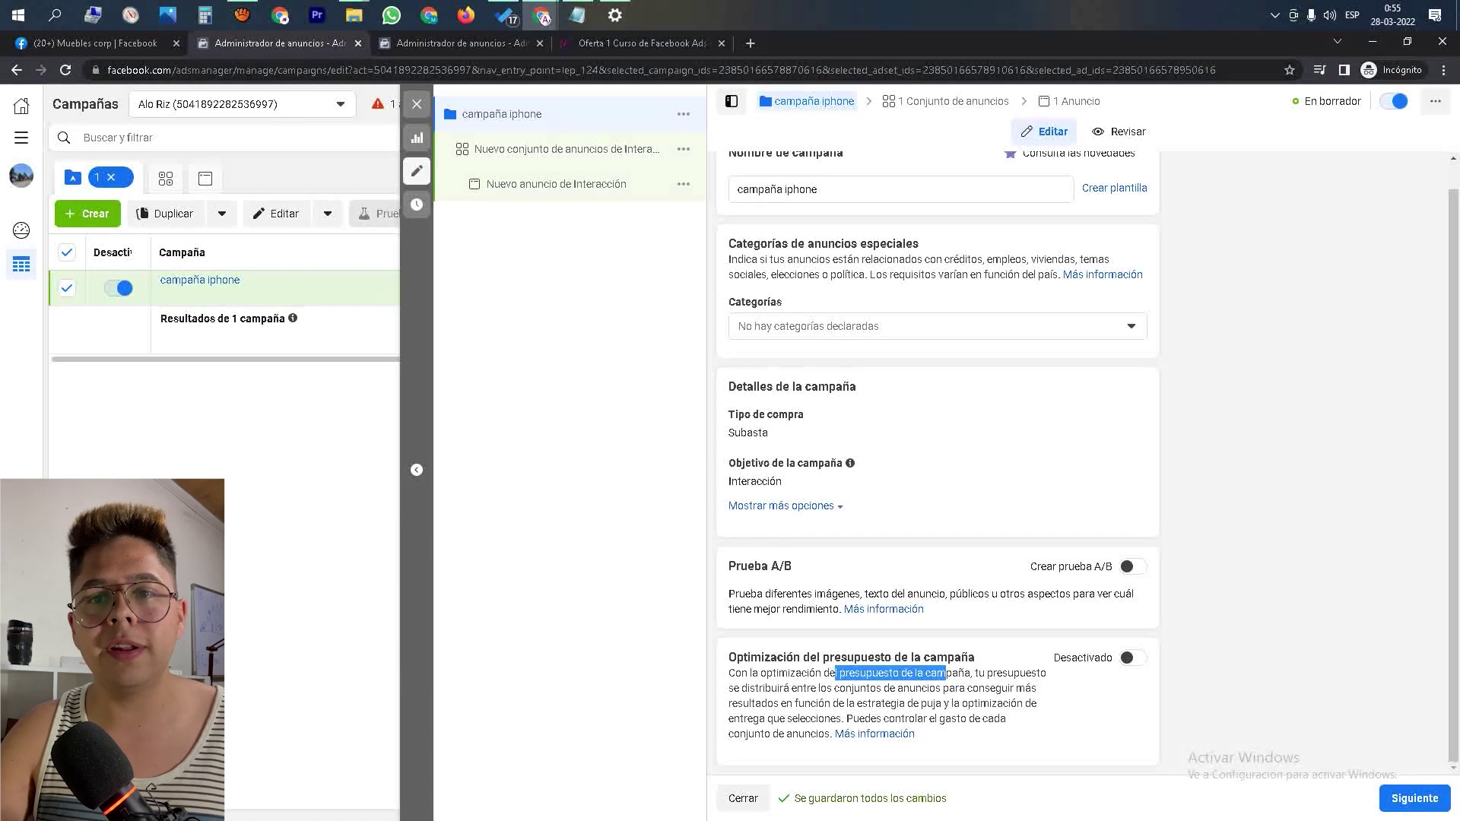
left_click(945, 674)
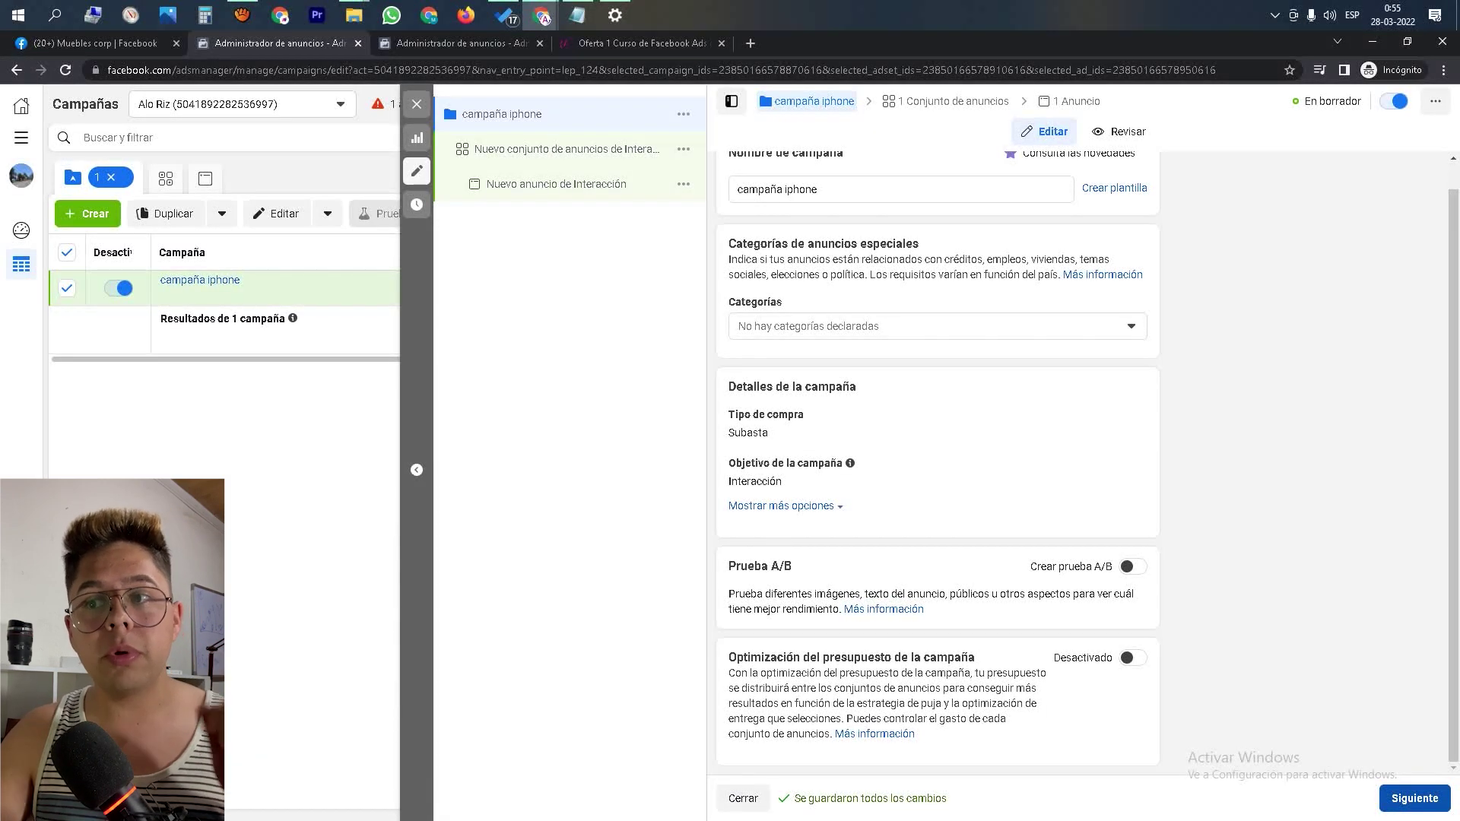
- Continue to the campaign's ad set and name it "conjunto 1"
left_click(1414, 799)
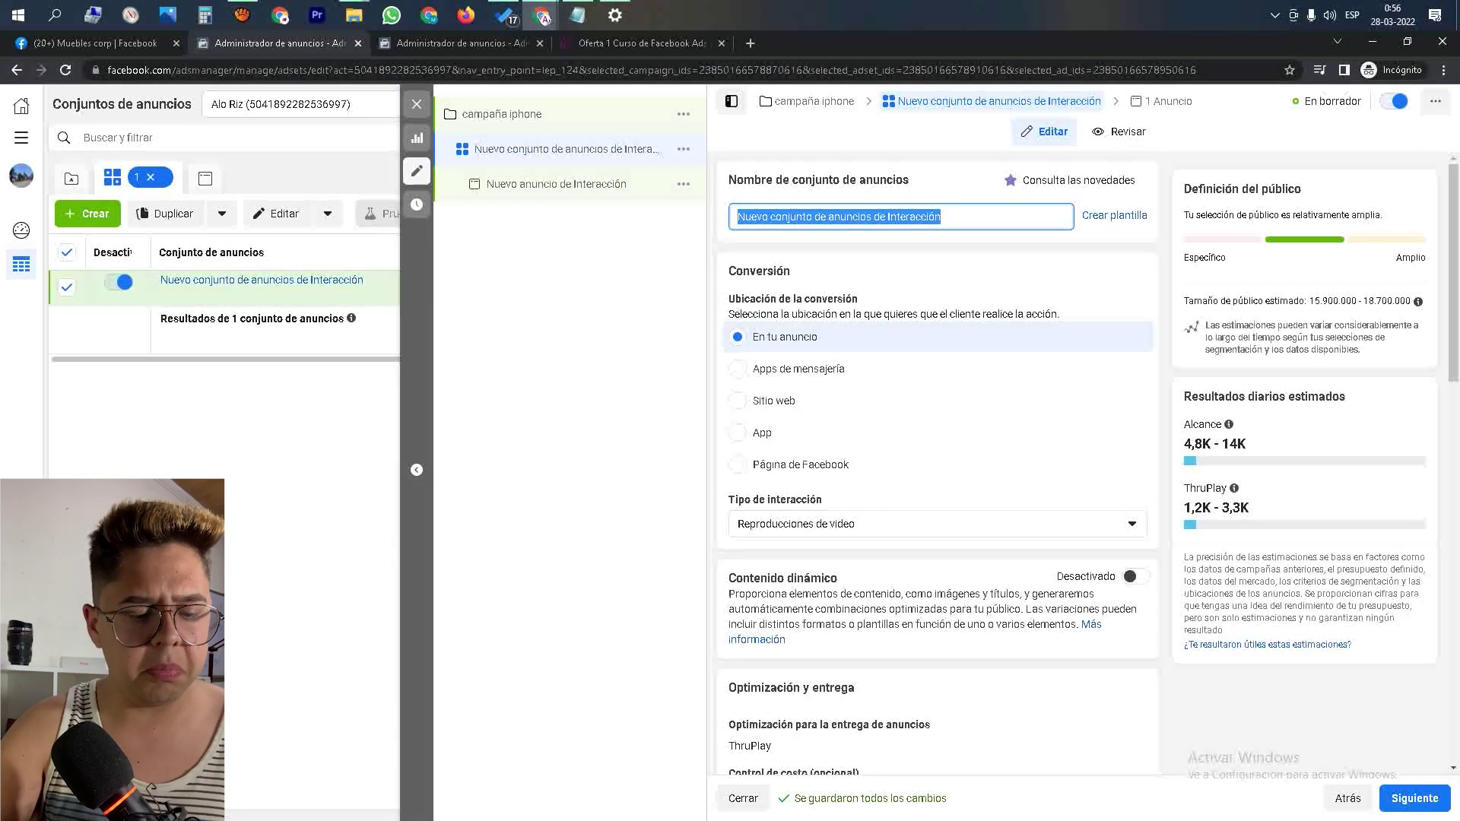
type("conjunto 1")
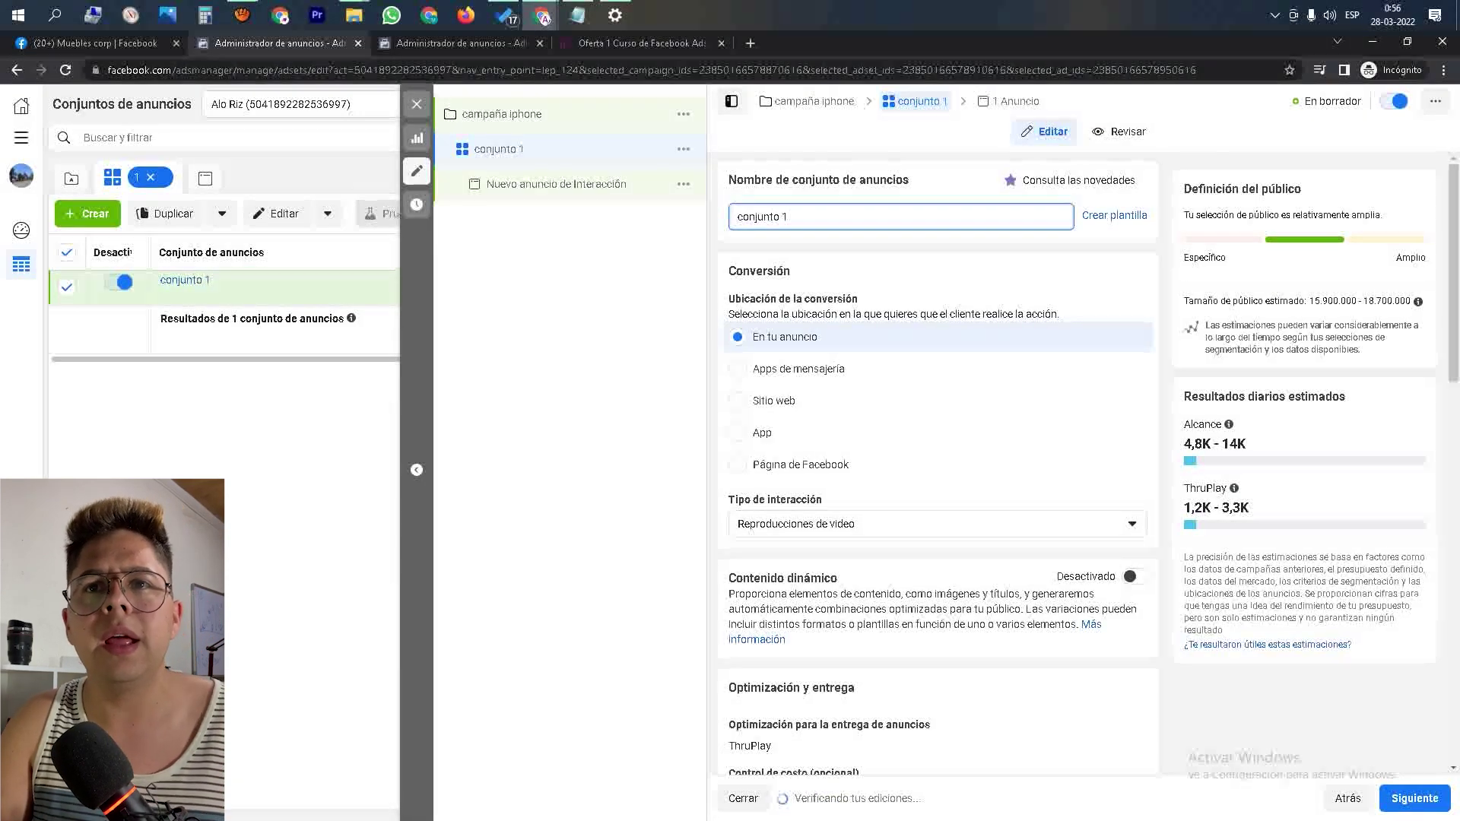
left_click_drag(791, 271, 743, 271)
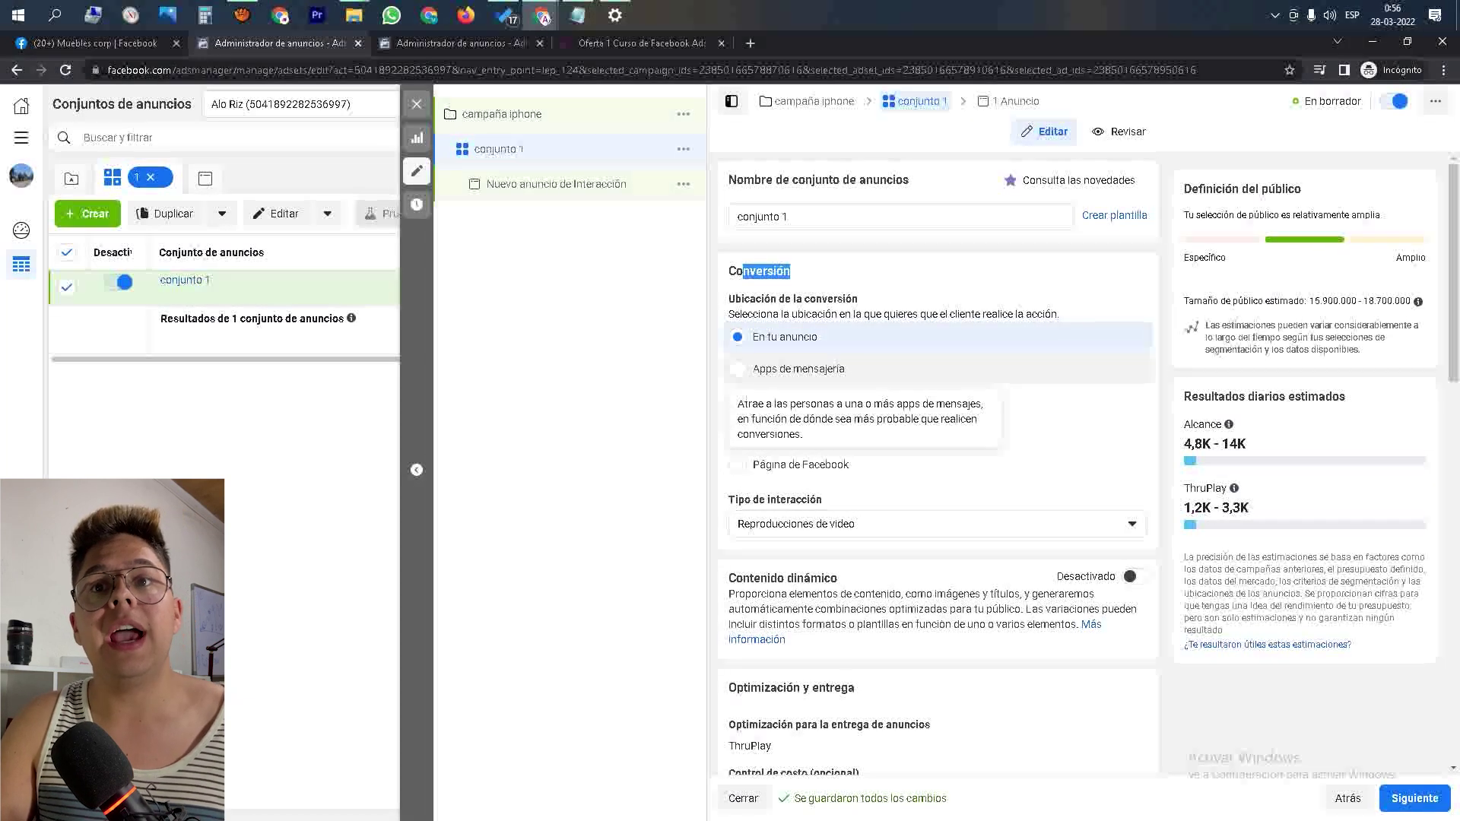
- Set the conversion location of conjunto 1 to Apps de mensajería
left_click(798, 369)
left_click(738, 368)
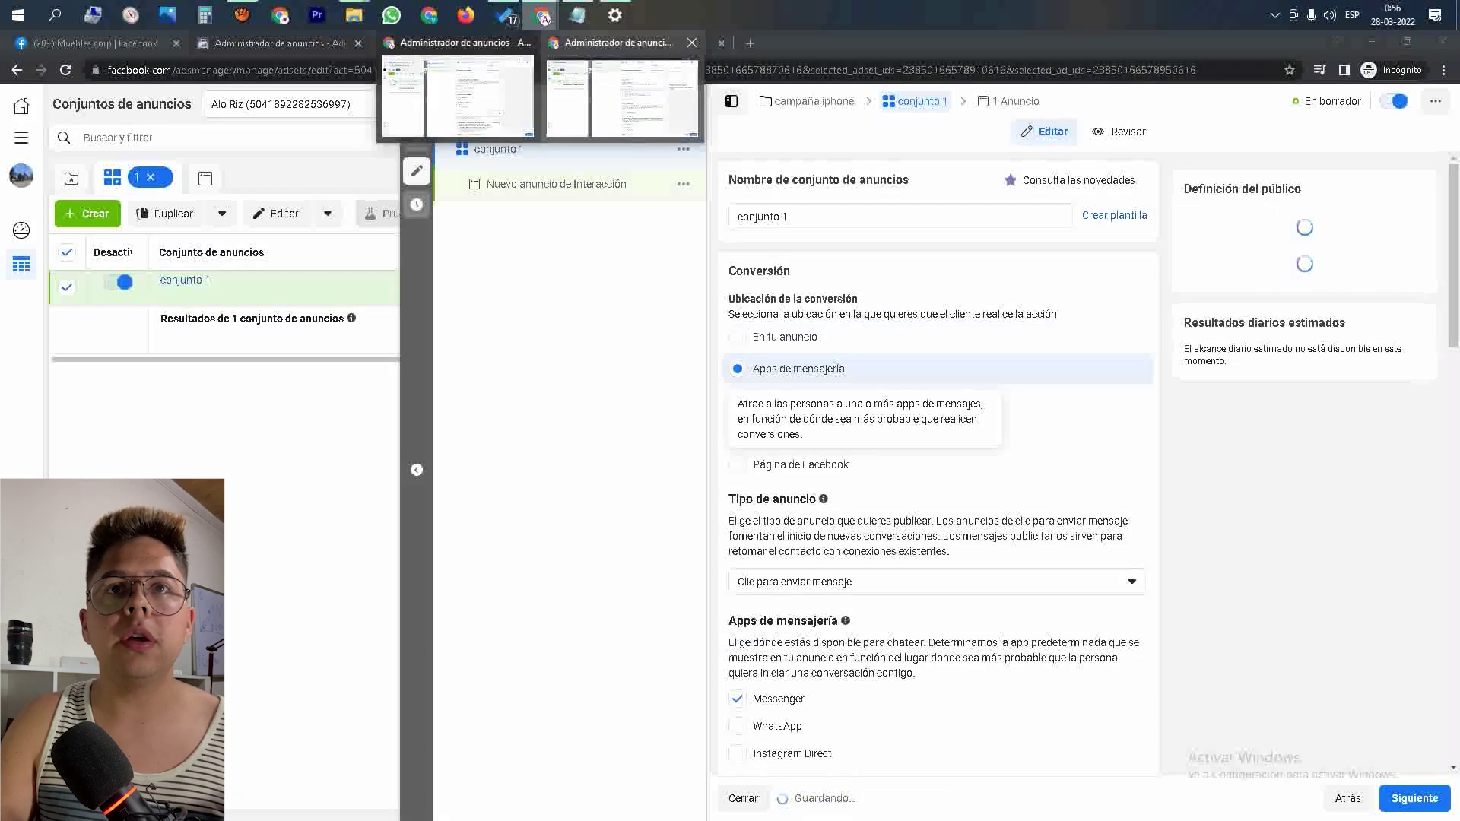
- Examine the message destination settings of the Mensajes ad set in the Zarlix Redes Sociales window and return to conjunto 1
left_click(457, 98)
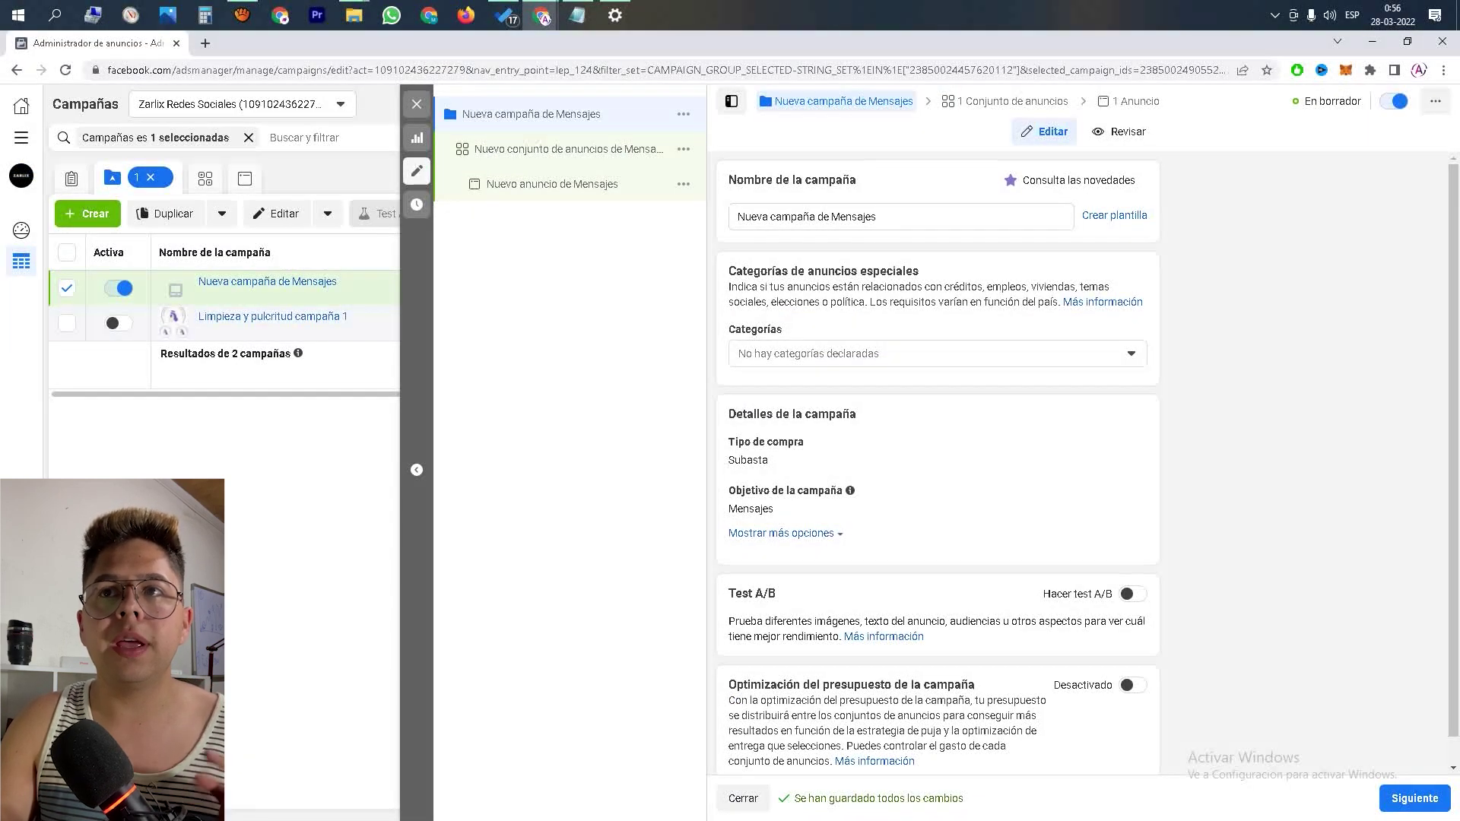
left_click(601, 150)
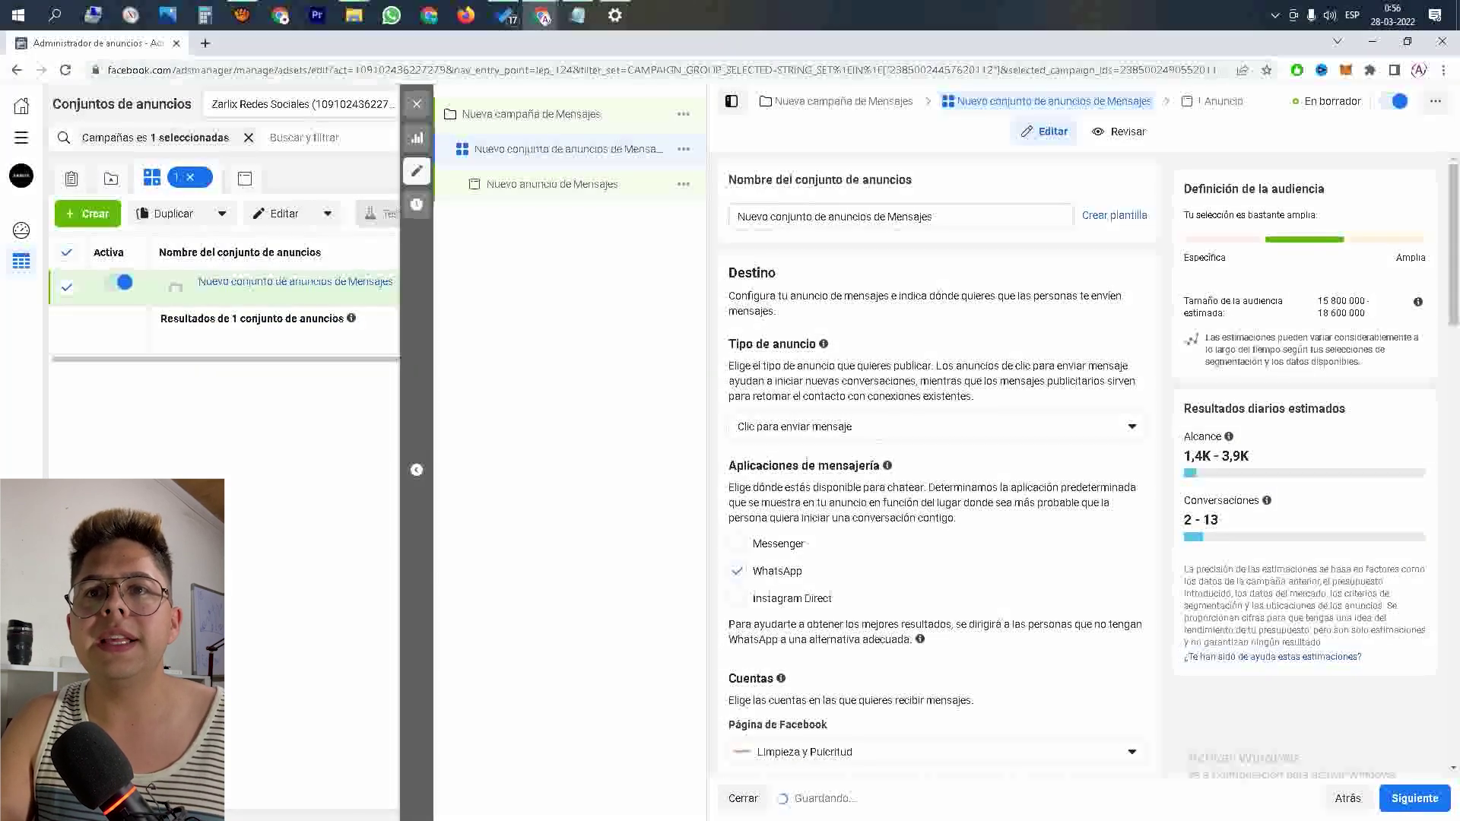
scroll(935, 456, "down", 2)
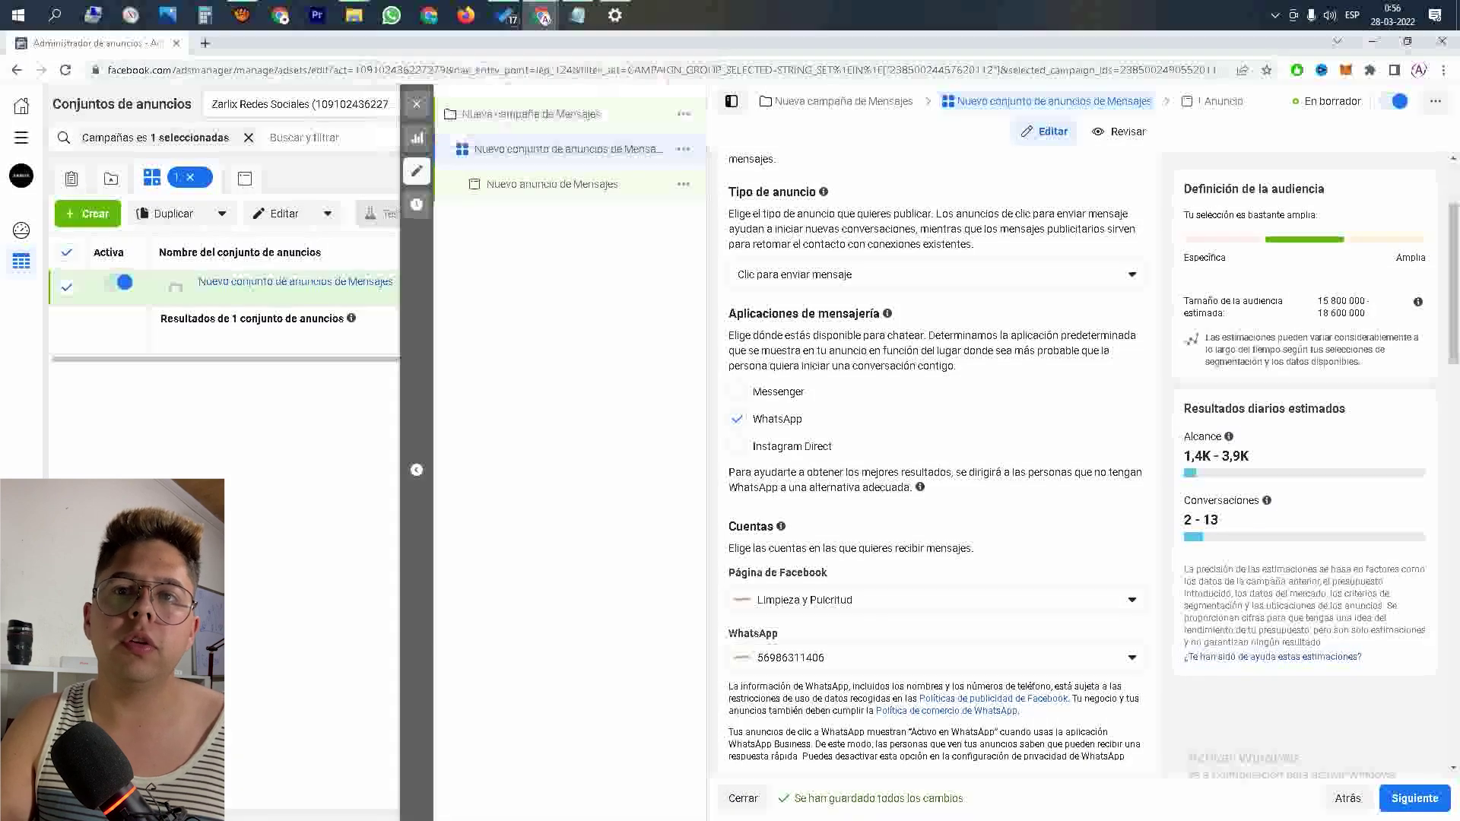
left_click(542, 15)
left_click(620, 91)
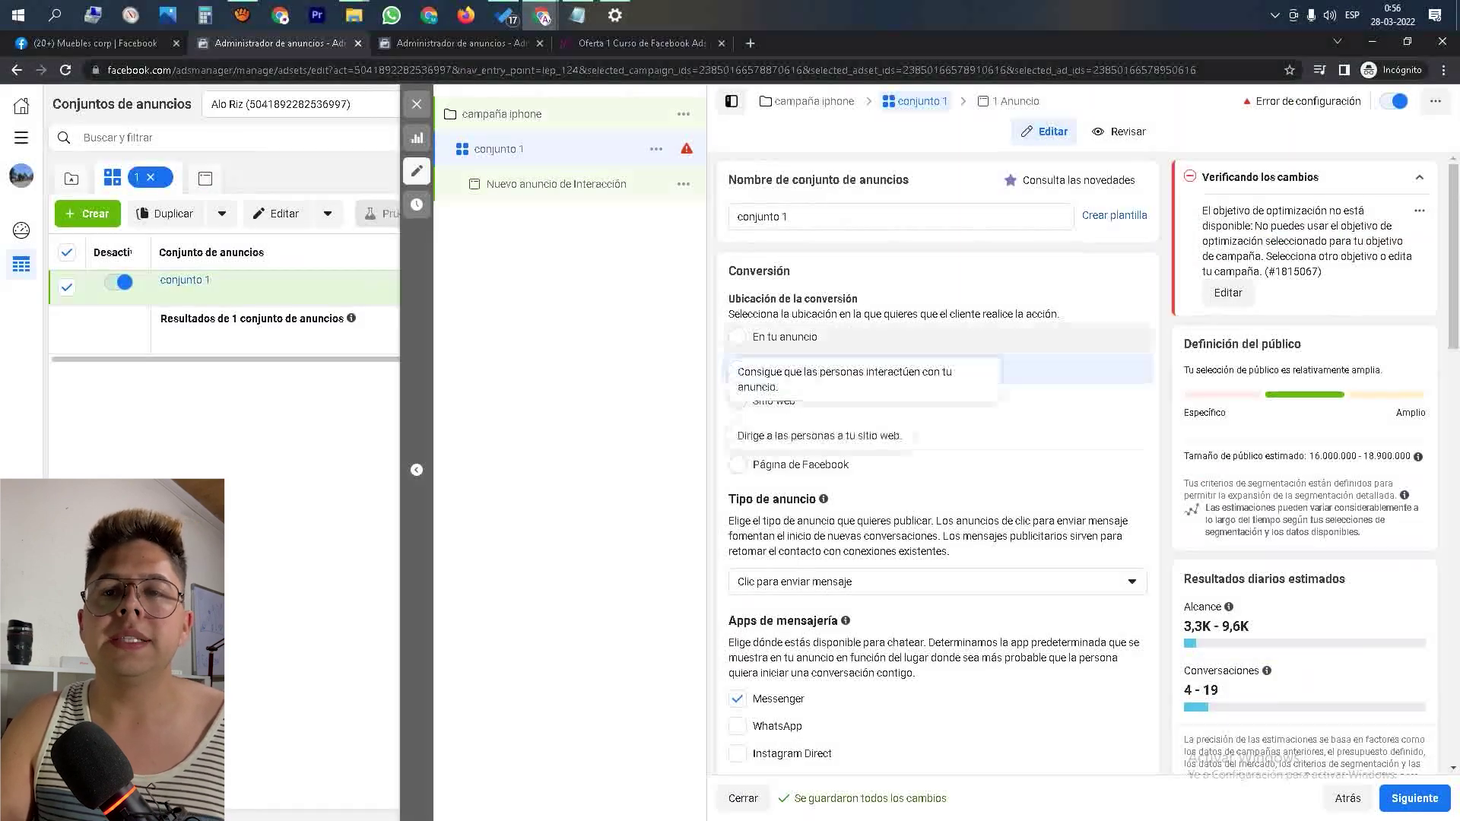
- Examine the ad type options and the messaging apps section of conjunto 1
scroll(935, 456, "down", 2)
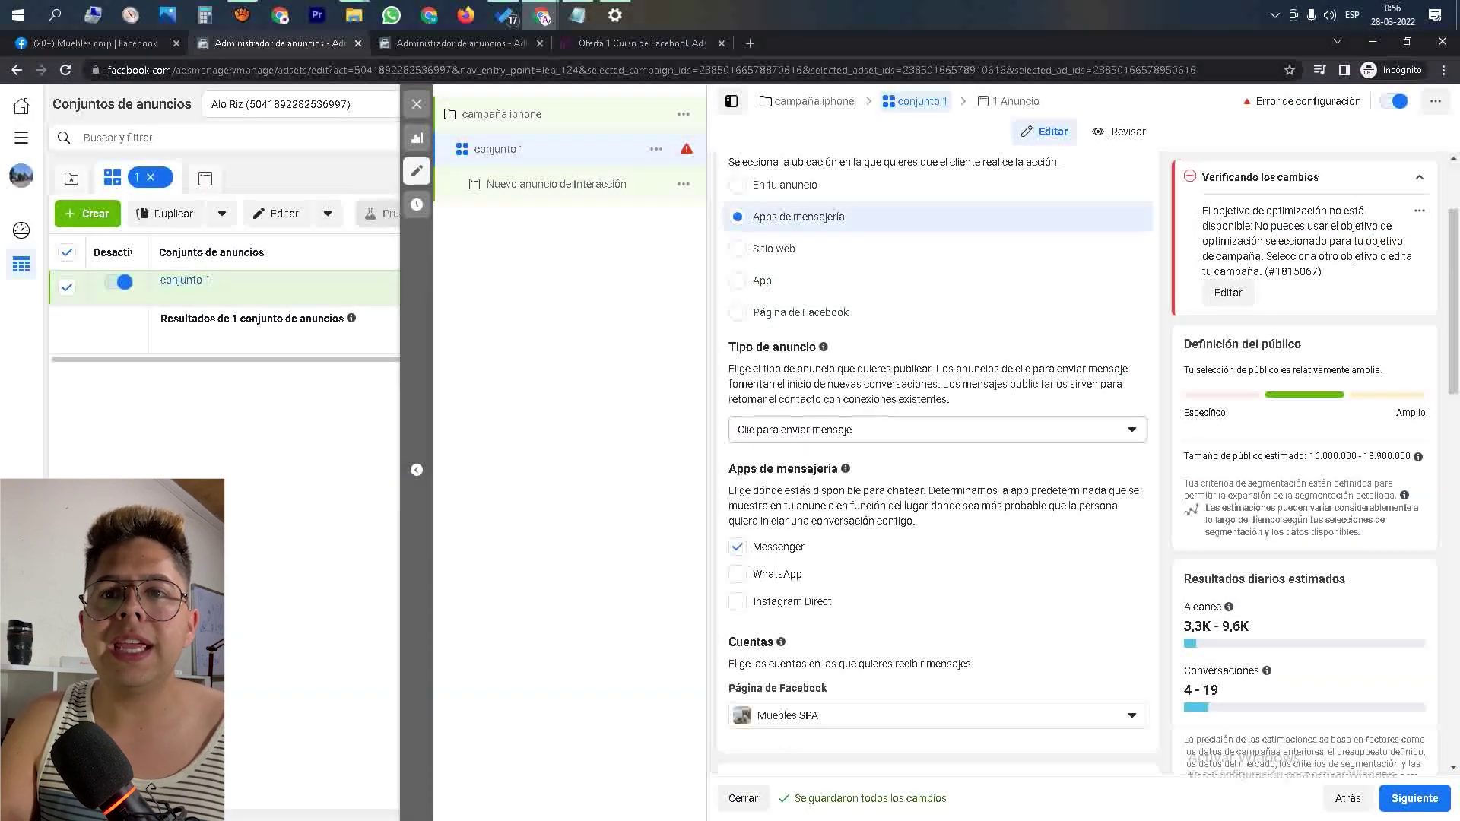
left_click_drag(758, 347, 812, 385)
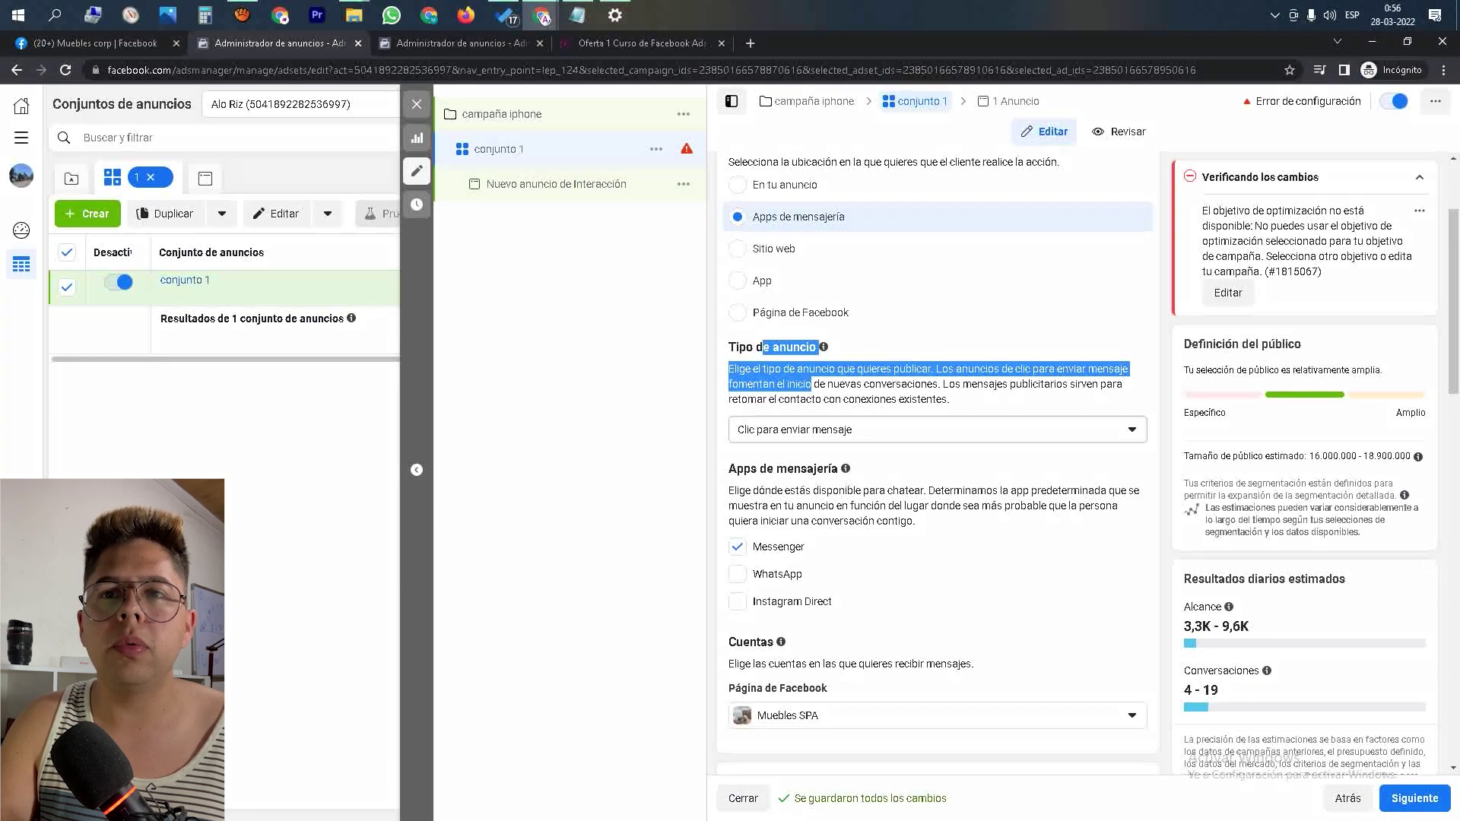
left_click(844, 430)
left_click(844, 431)
scroll(844, 430, "down", 2)
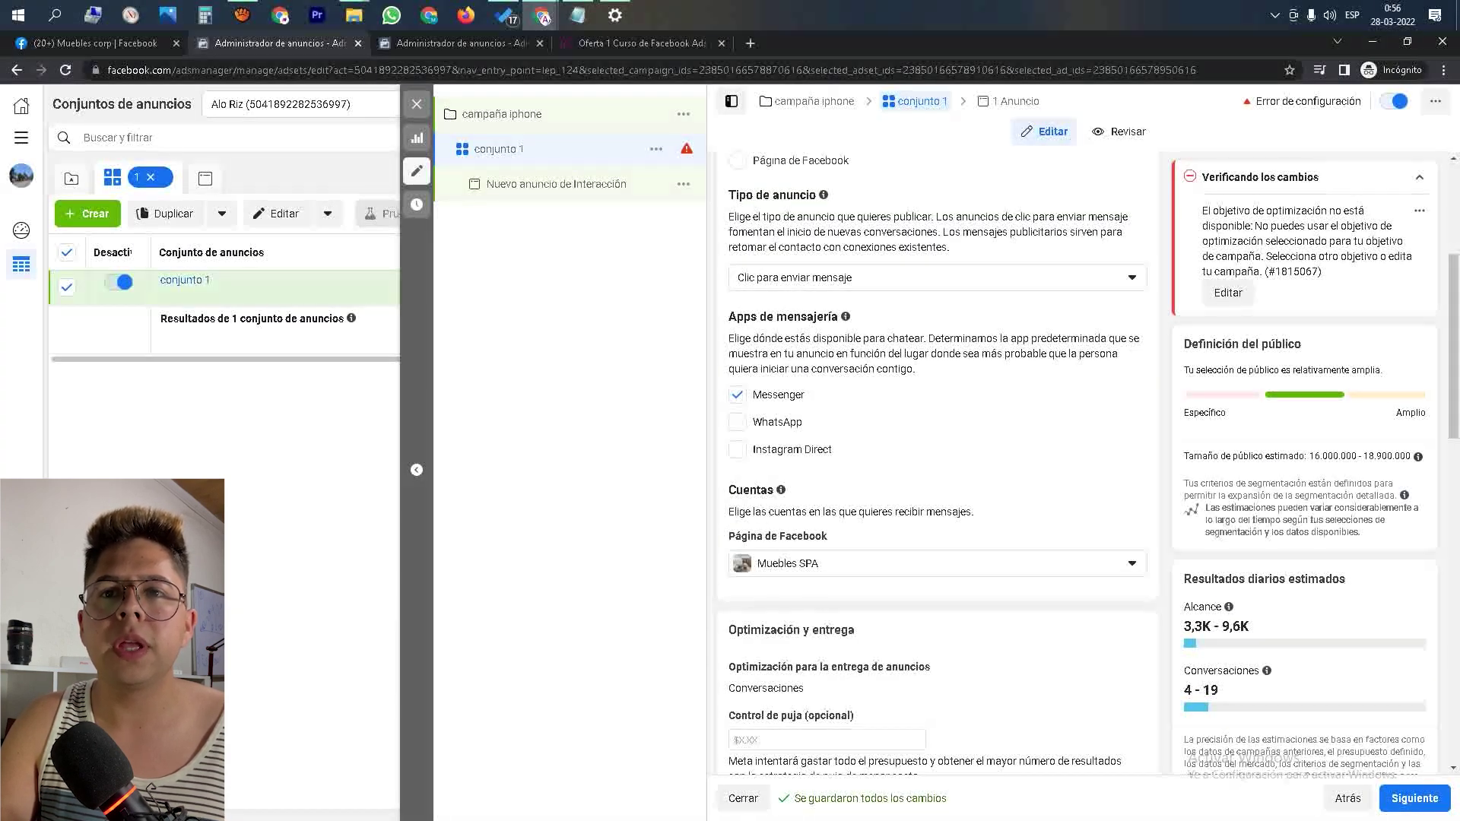
left_click_drag(729, 317, 832, 354)
left_click(832, 354)
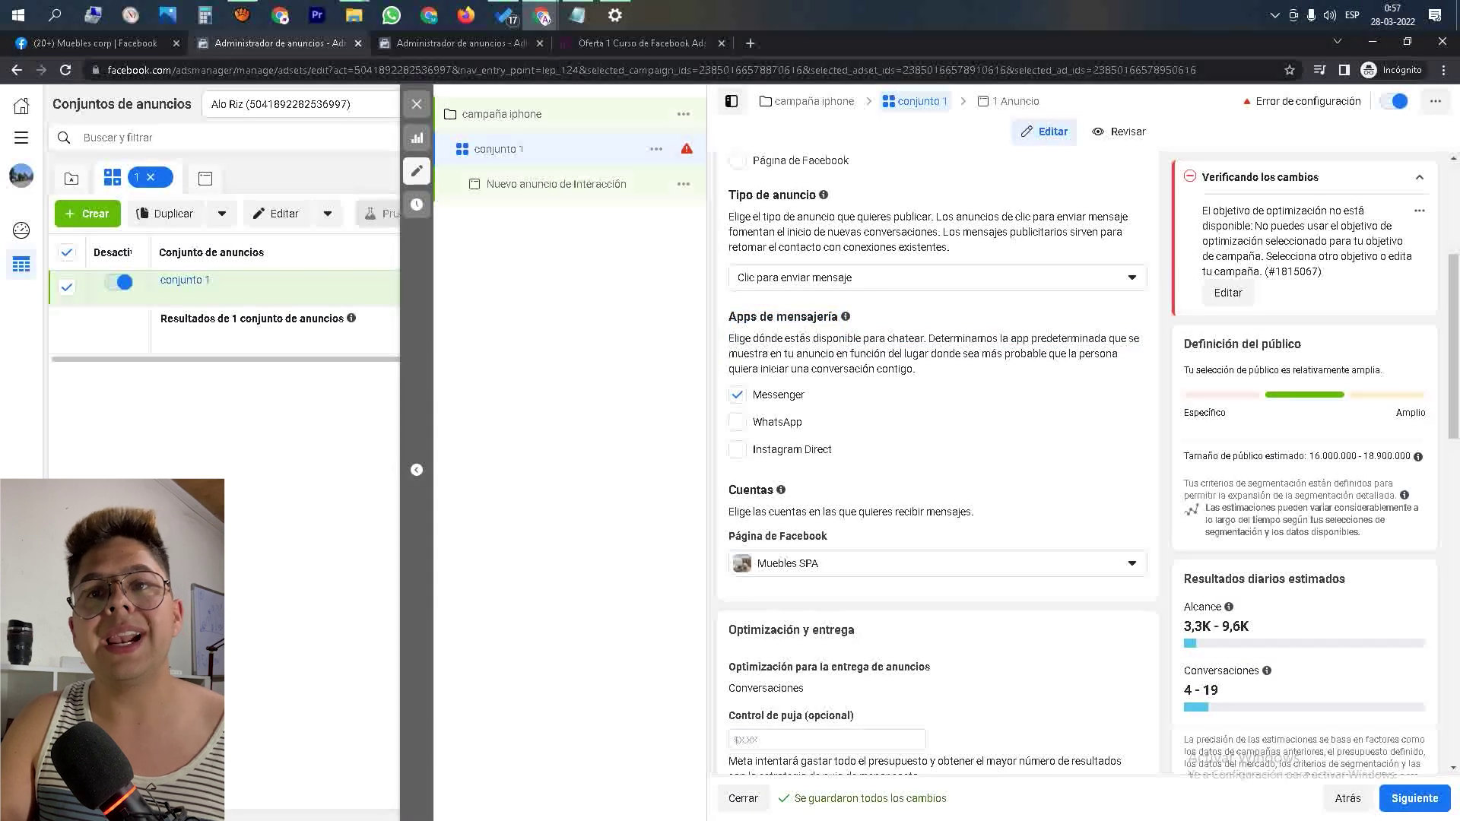
- Choose Instagram Direct as the only messaging app for conjunto 1, leaving Messenger unselected
left_click(738, 395)
left_click(737, 395)
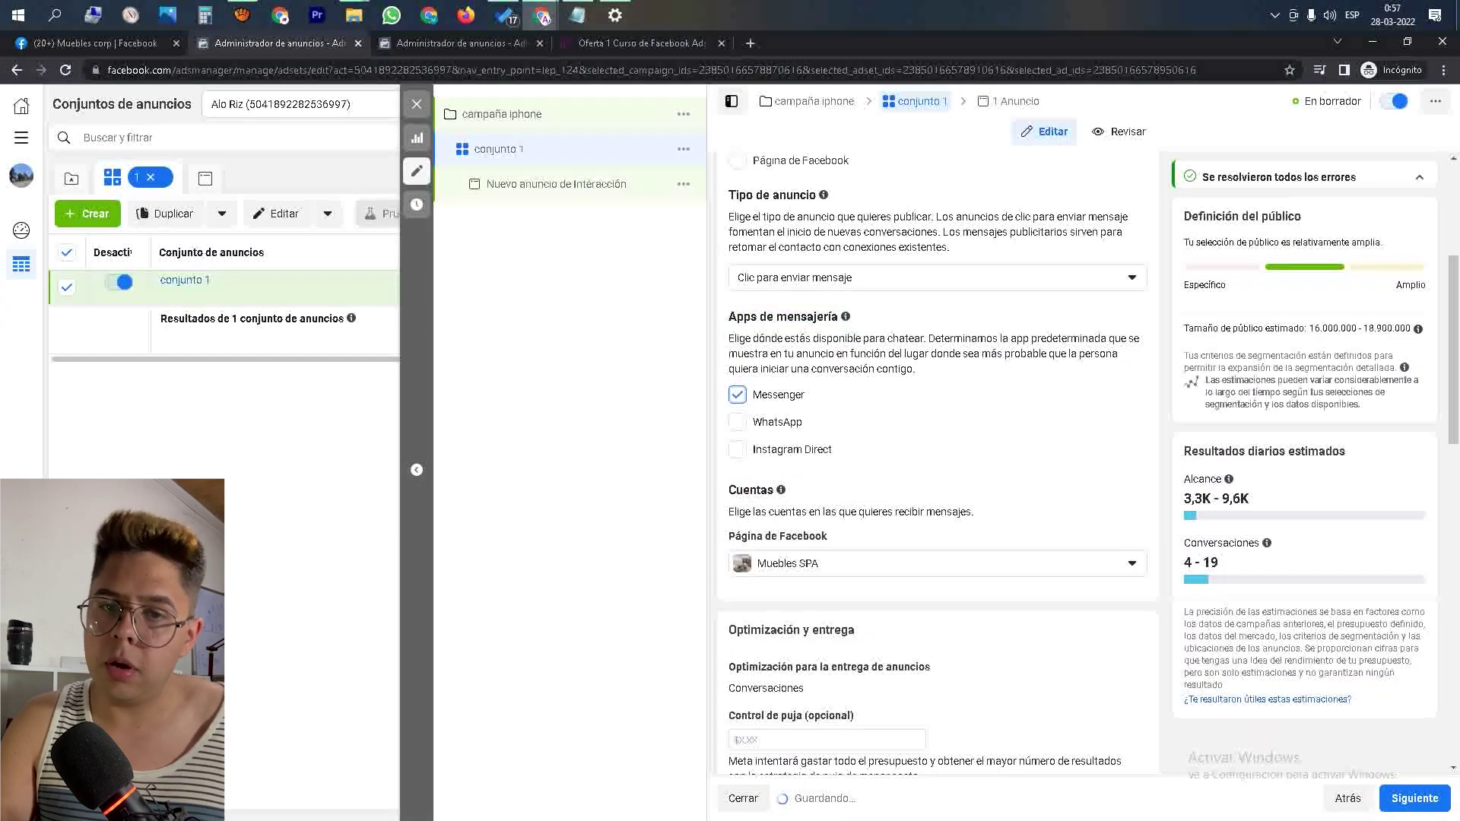
left_click(737, 450)
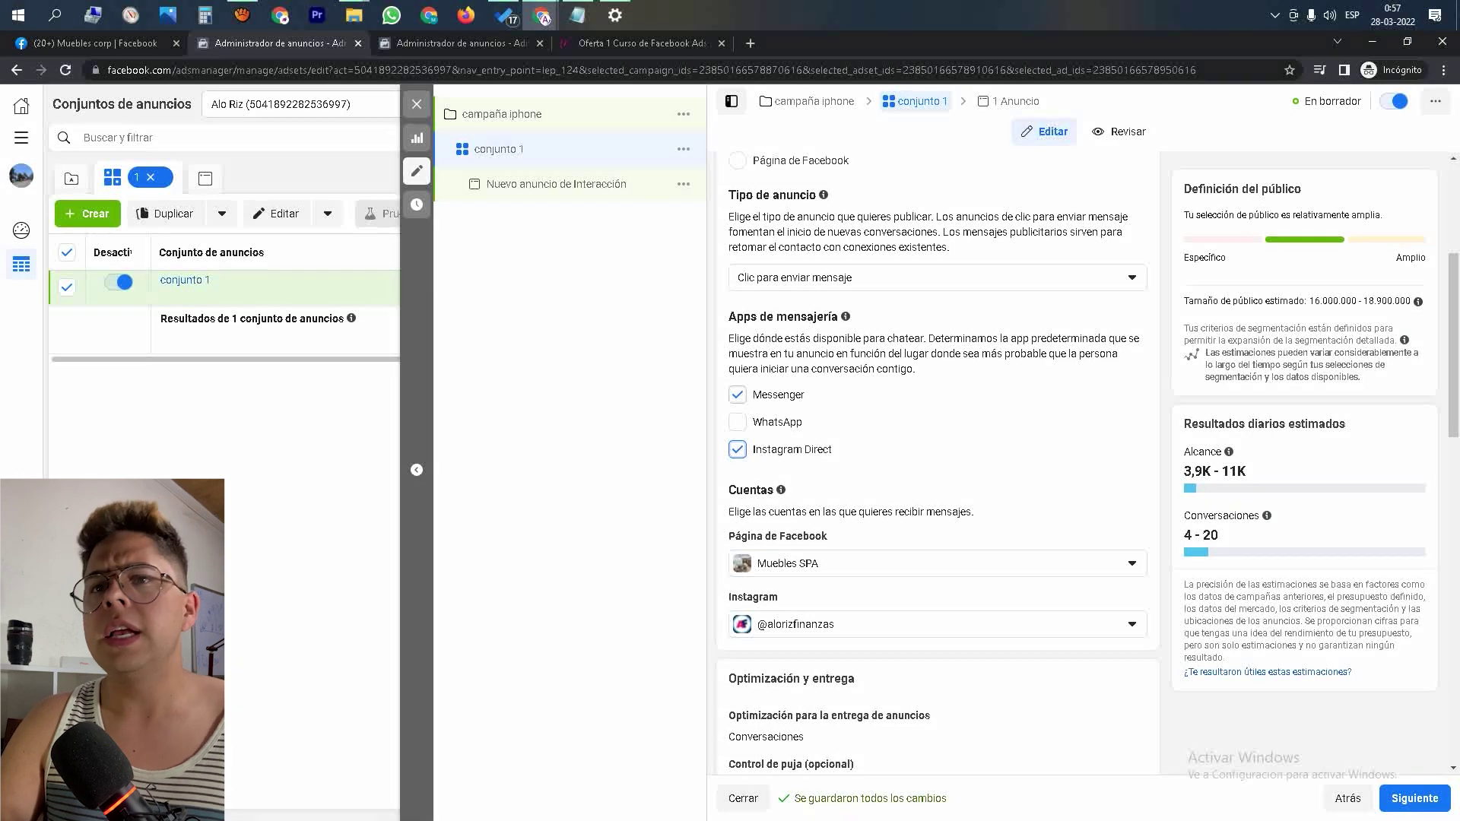
left_click(738, 395)
key("space")
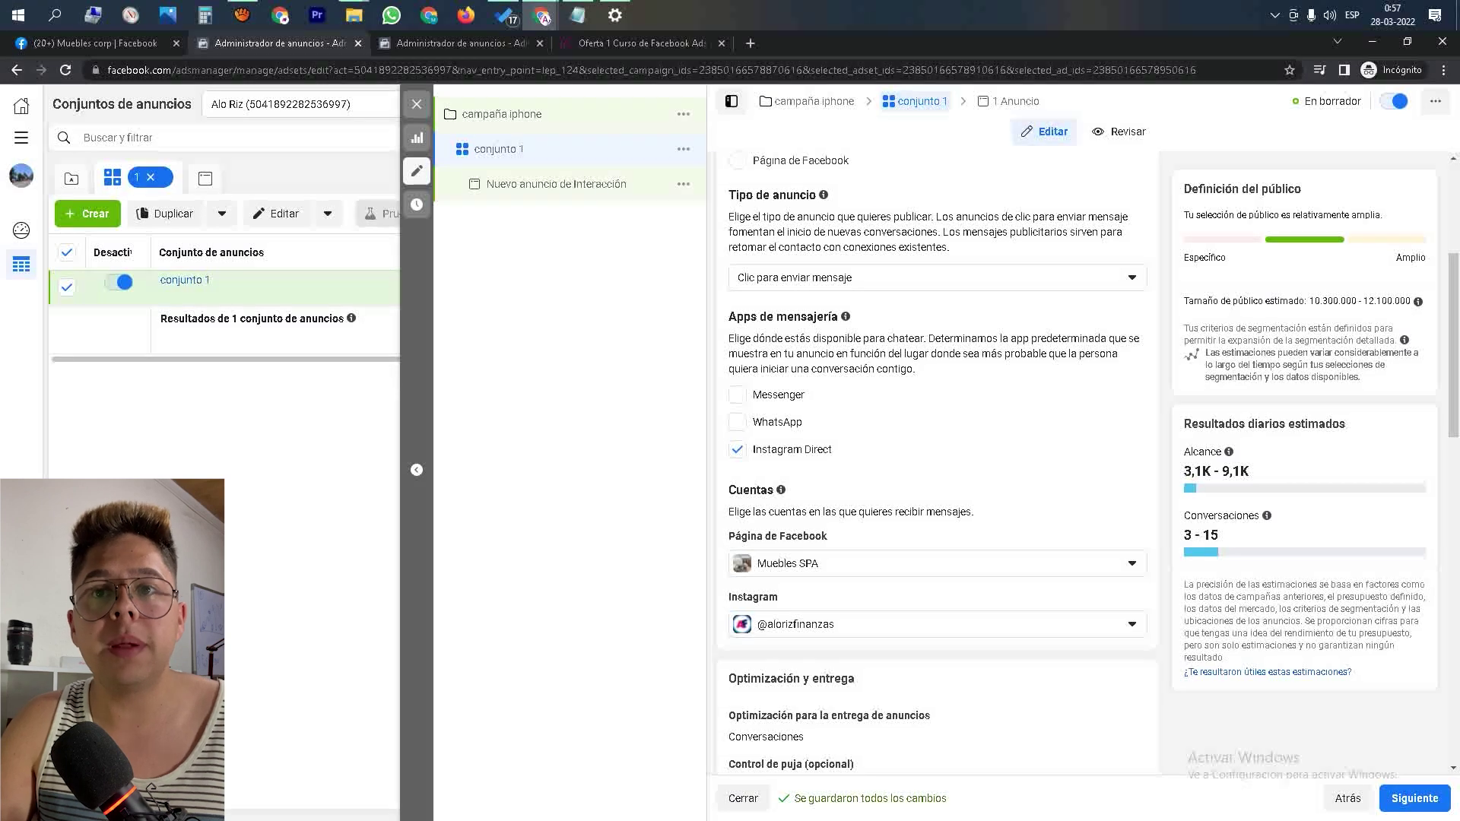
- Examine the audience definition and the estimated daily conversations for conjunto 1
scroll(935, 456, "down", 1)
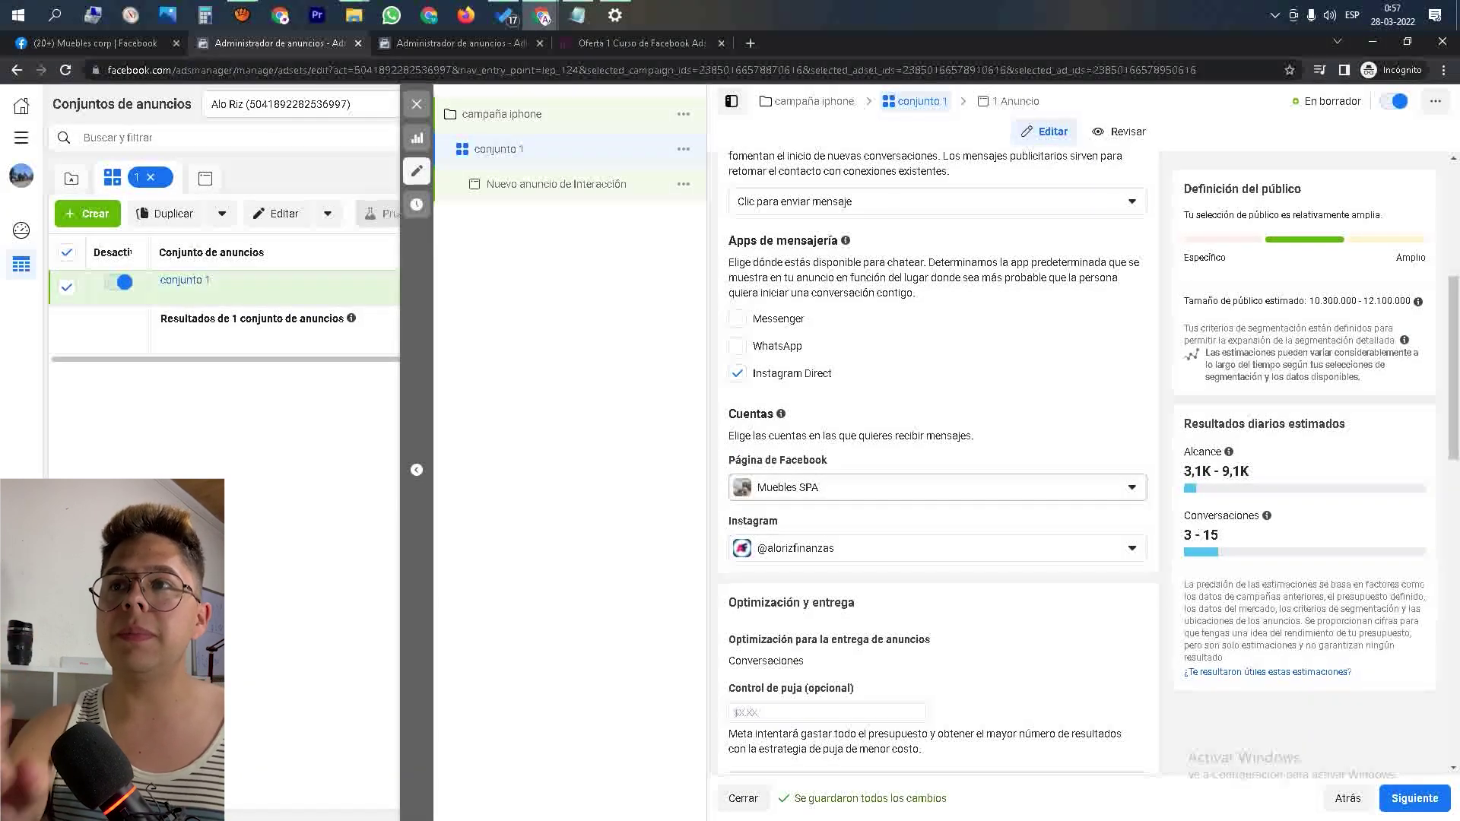
left_click_drag(1206, 189, 1303, 190)
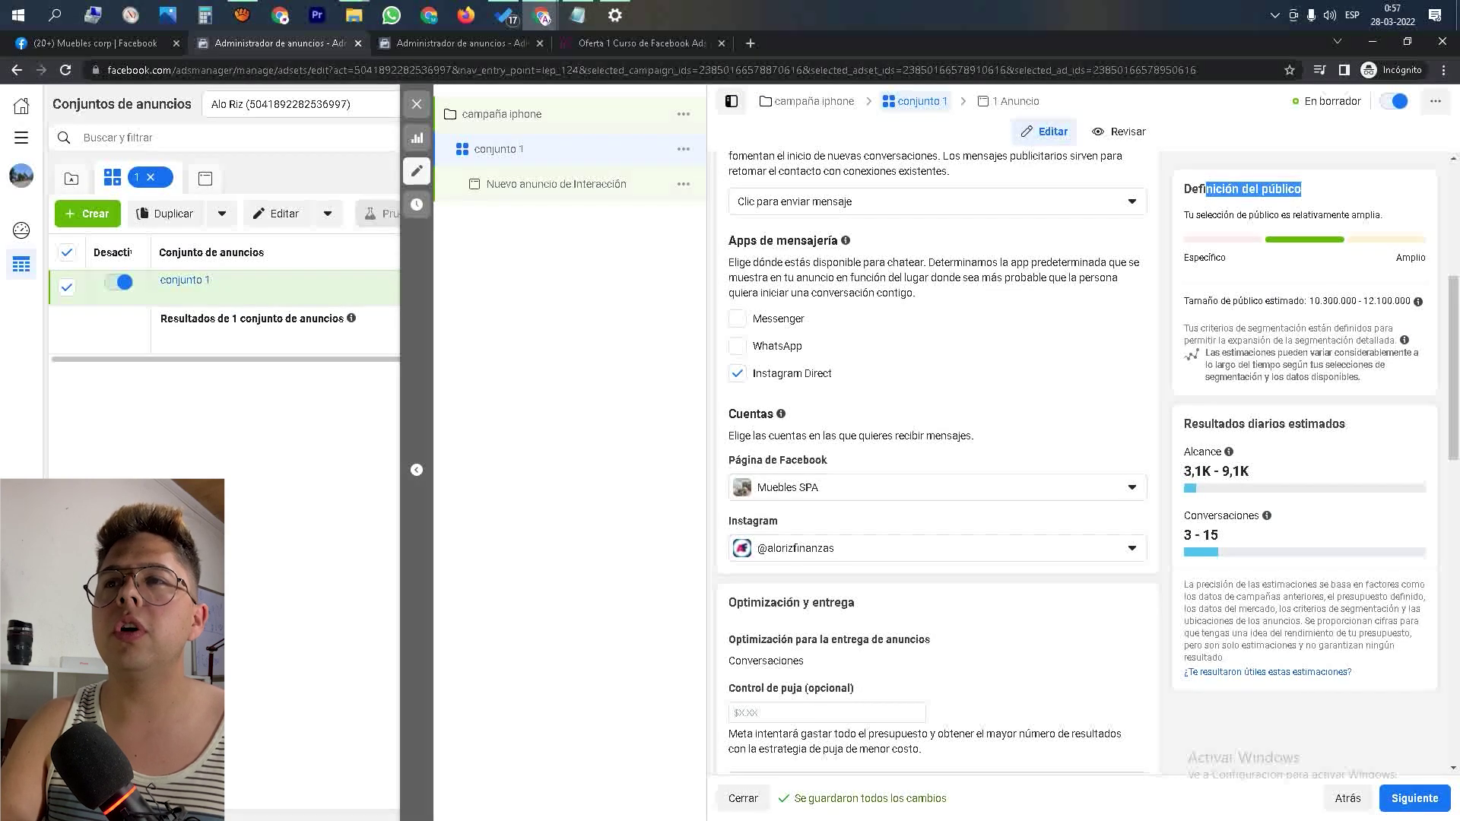
scroll(936, 456, "up", 5)
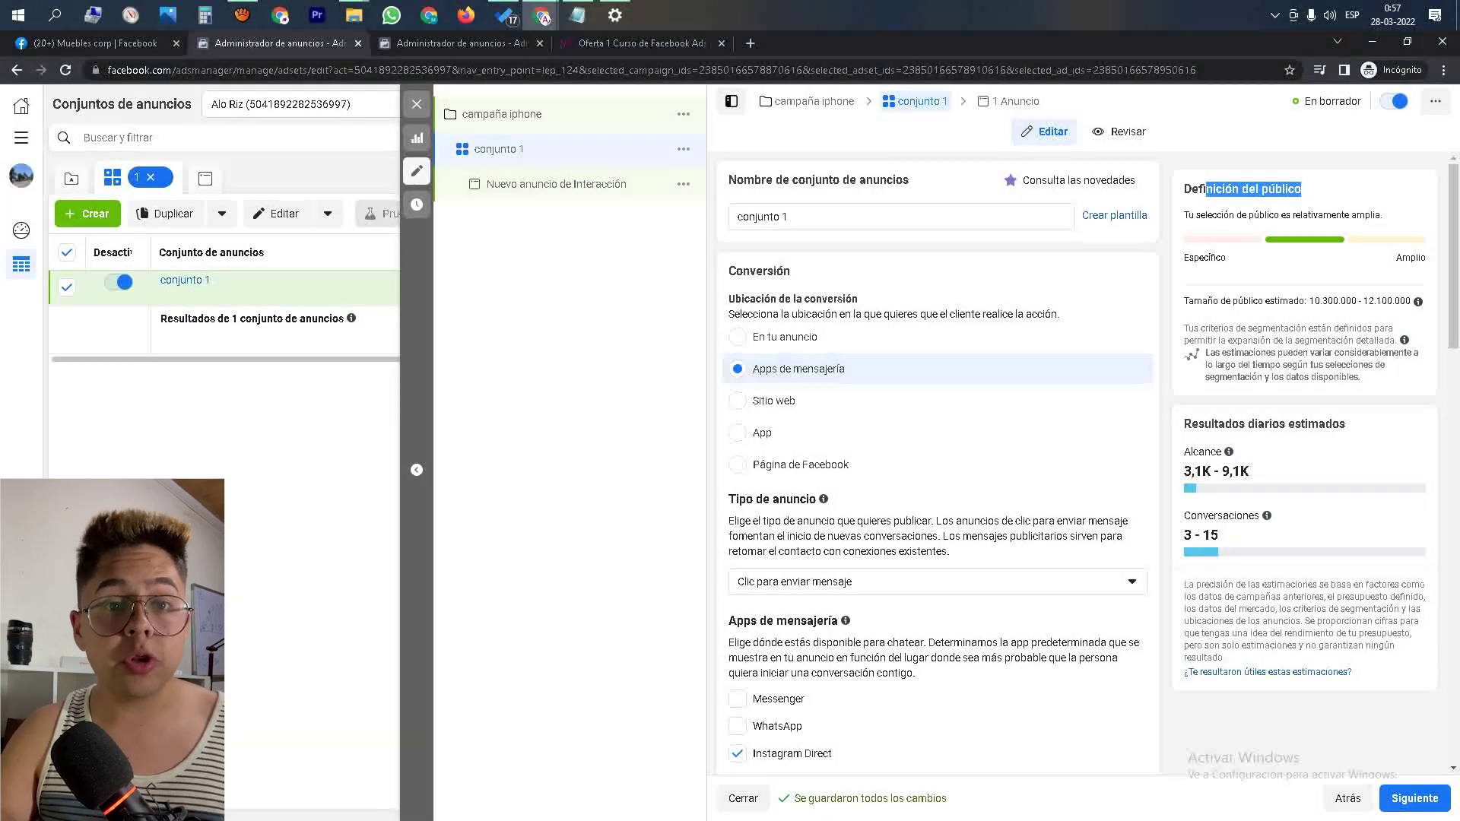
left_click_drag(1183, 190, 1303, 189)
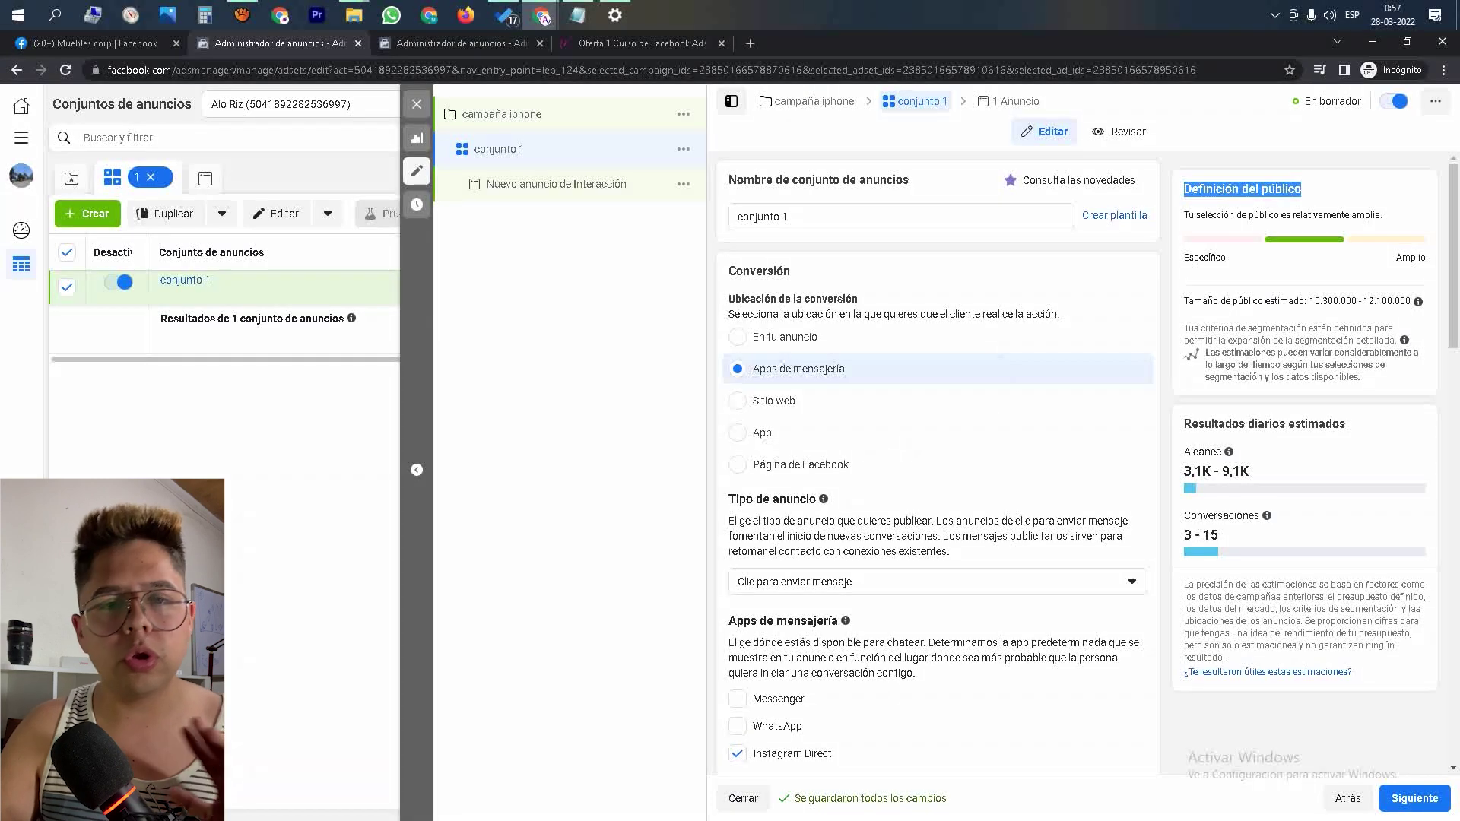
left_click_drag(1184, 535, 1218, 536)
left_click(1214, 532)
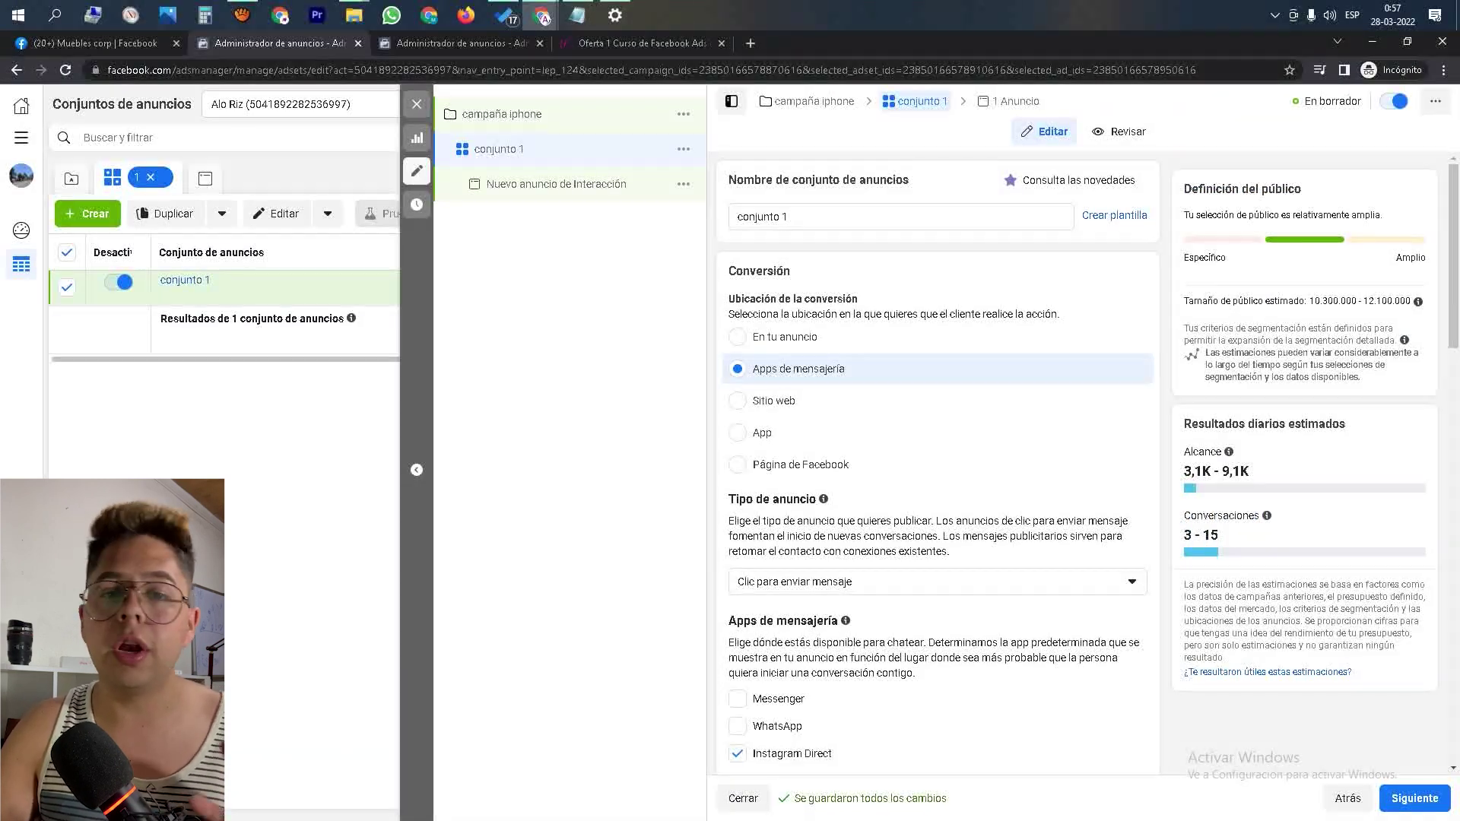
- Compare the daily budget of conjunto 1 with its estimated daily conversations
scroll(935, 456, "down", 10)
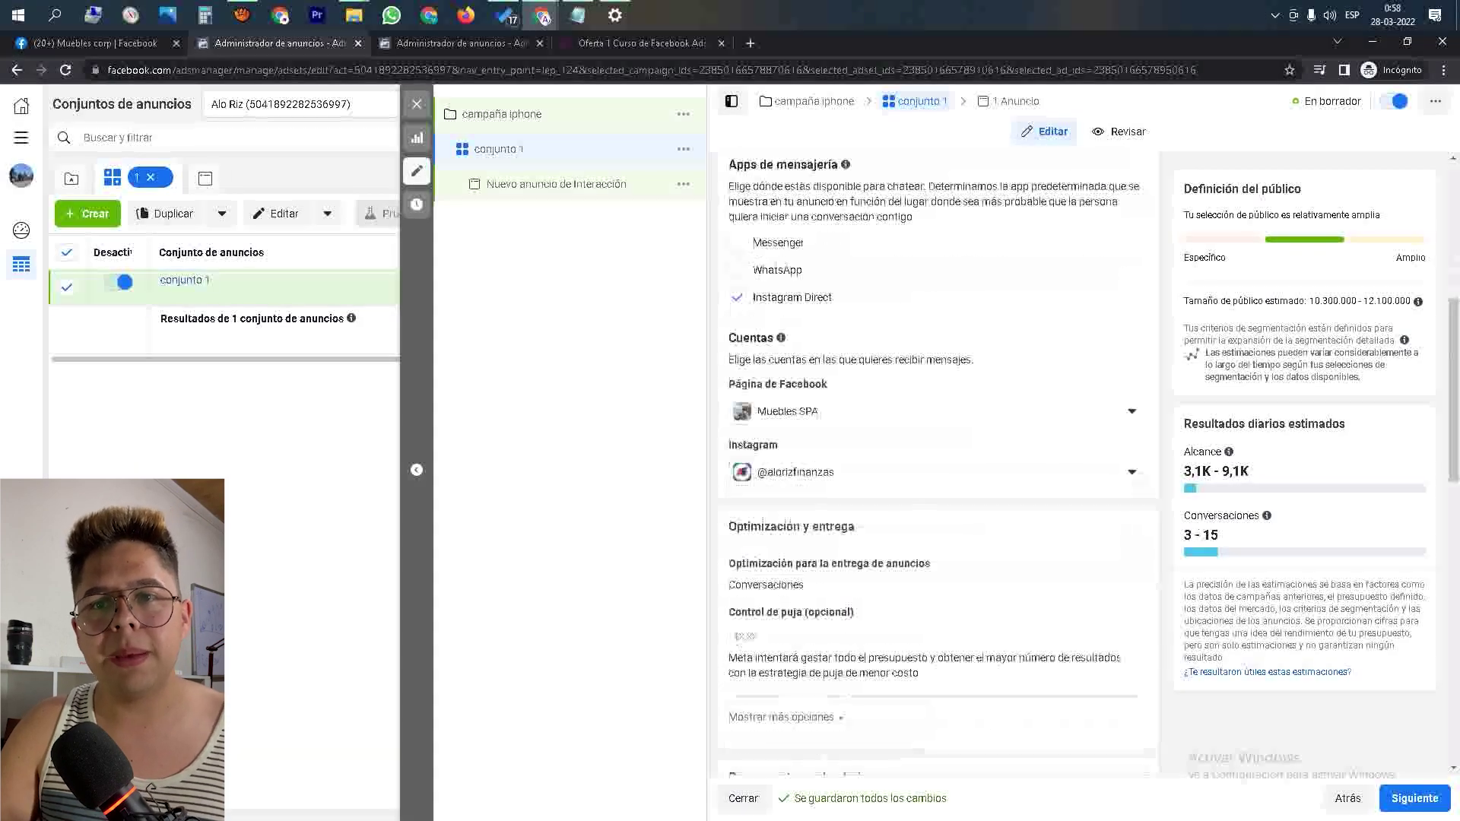
mouse_move(988, 538)
left_mouse_down()
mouse_move(944, 538)
mouse_move(967, 537)
left_mouse_up()
left_click(988, 538)
left_click(989, 538)
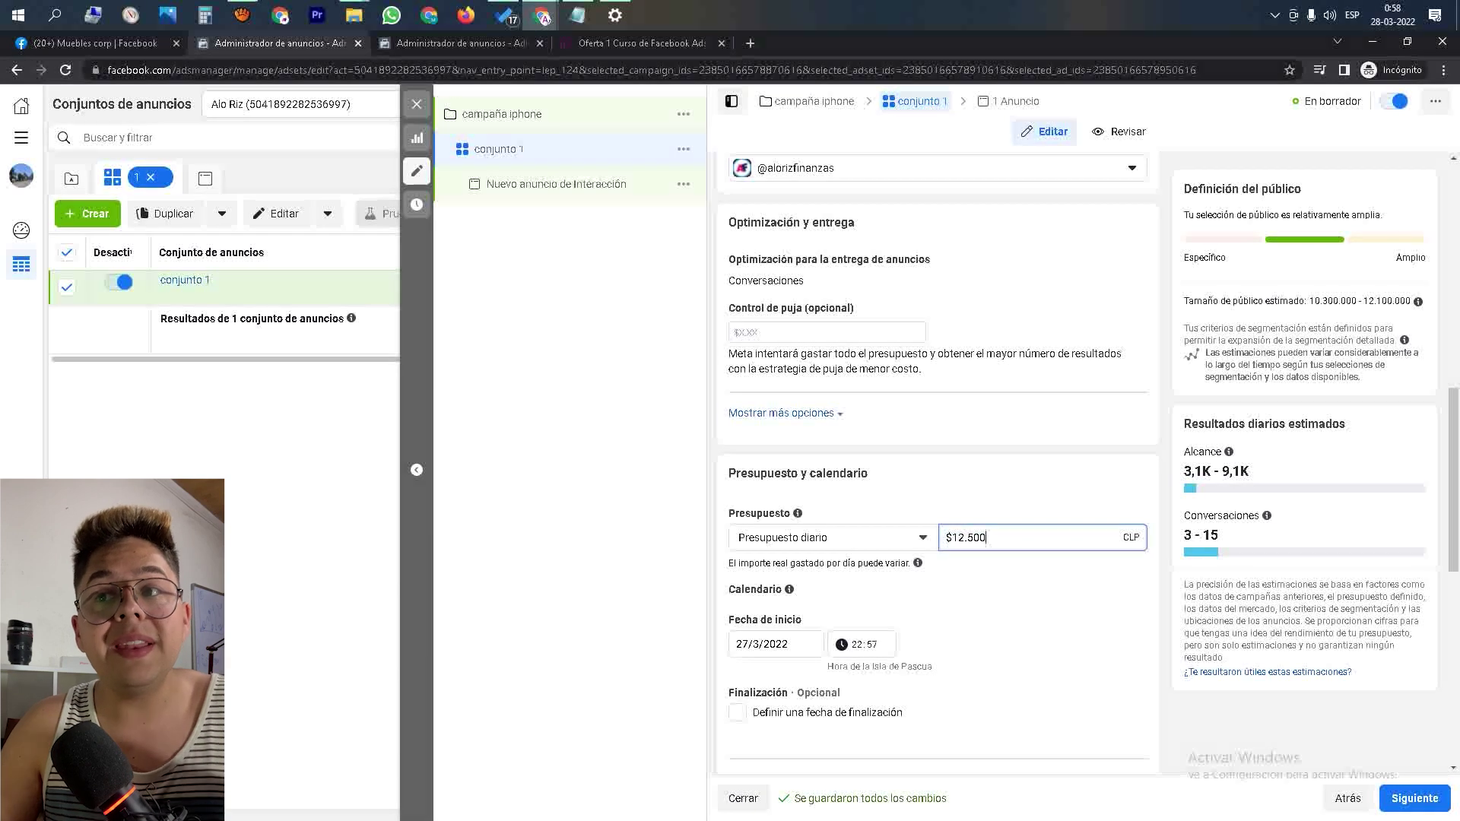
left_click_drag(1221, 536, 1183, 537)
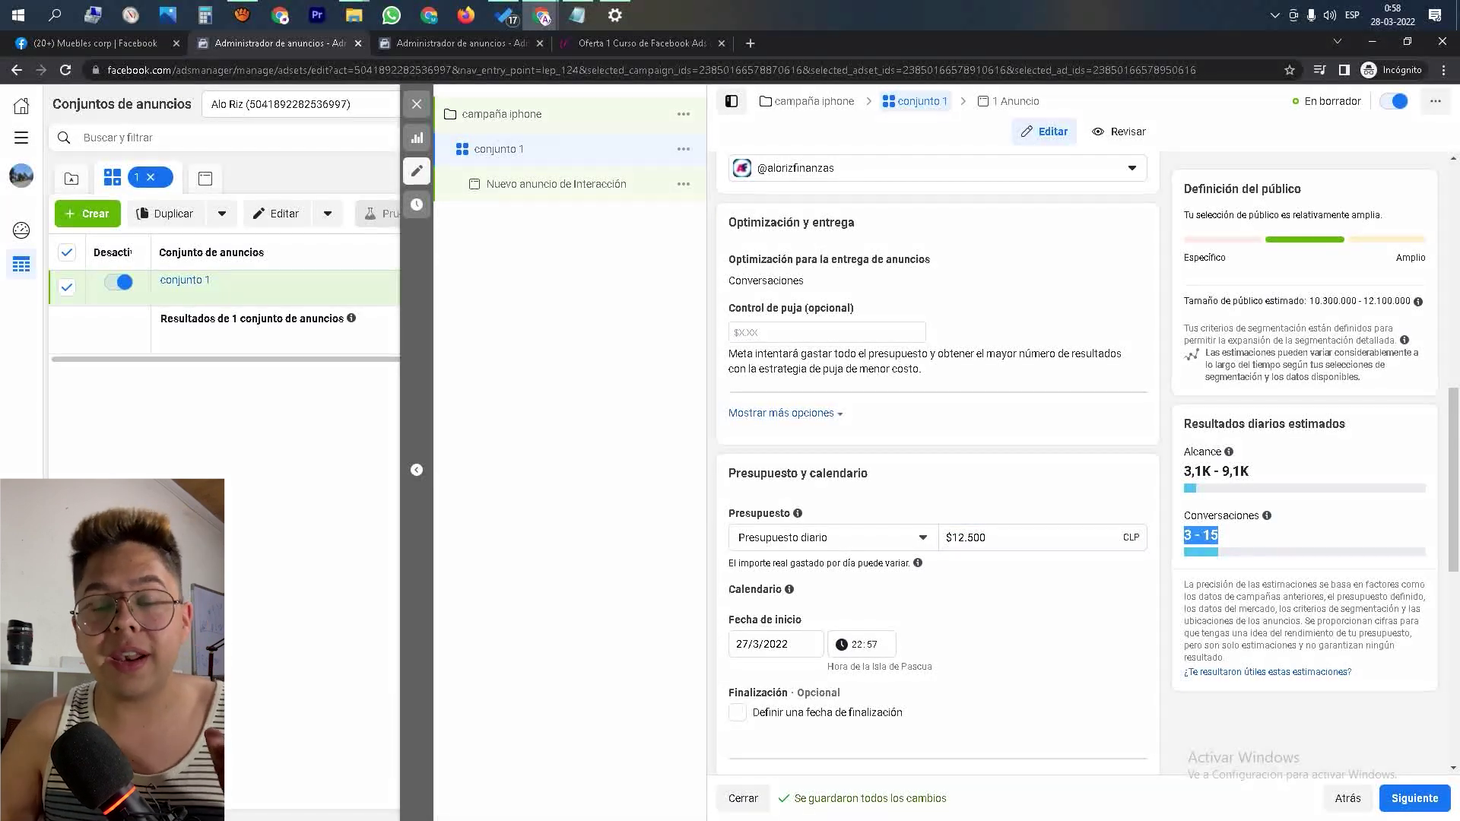
left_click(1285, 472)
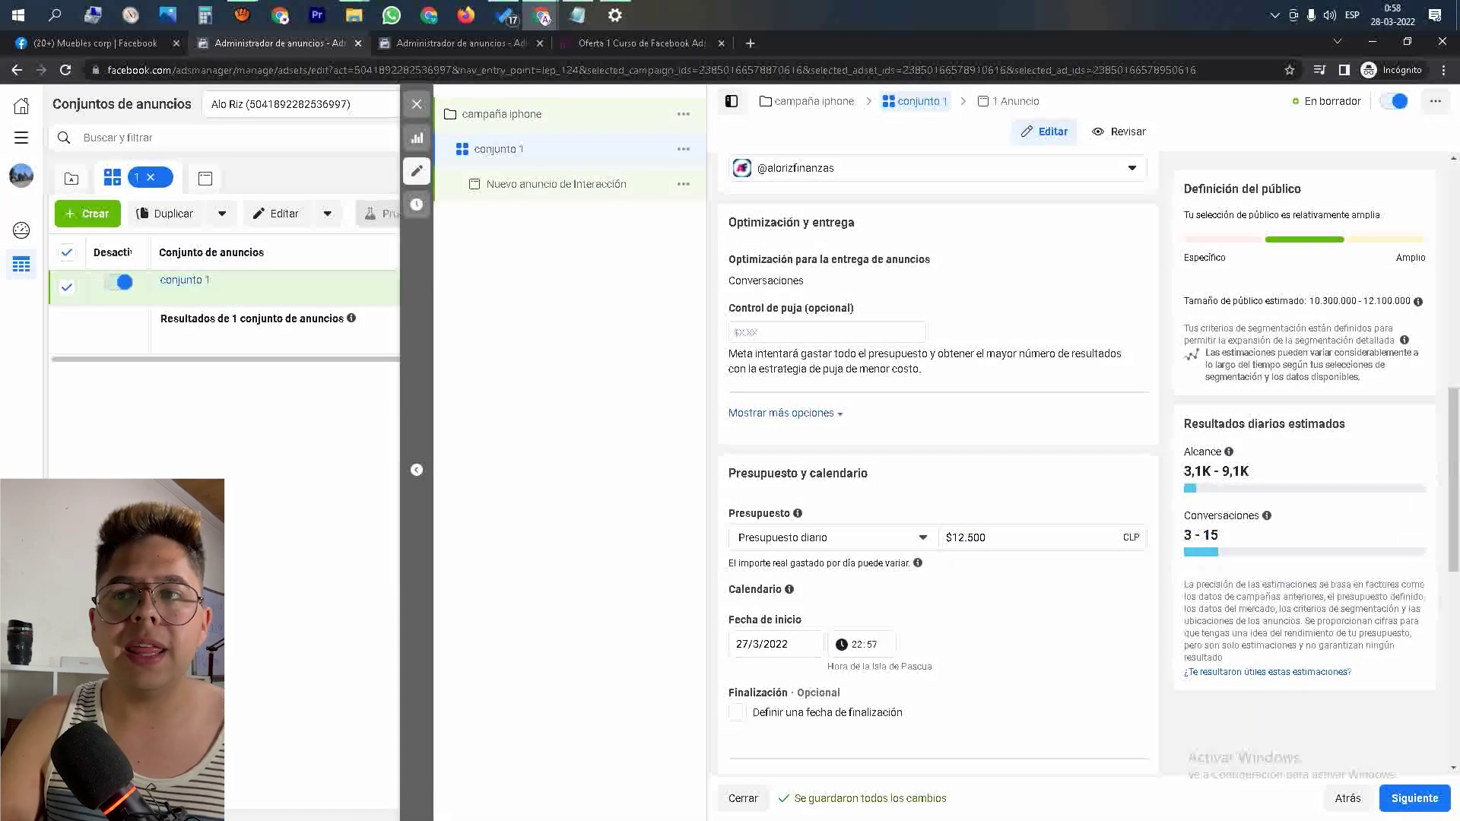
left_click_drag(1193, 535, 1220, 585)
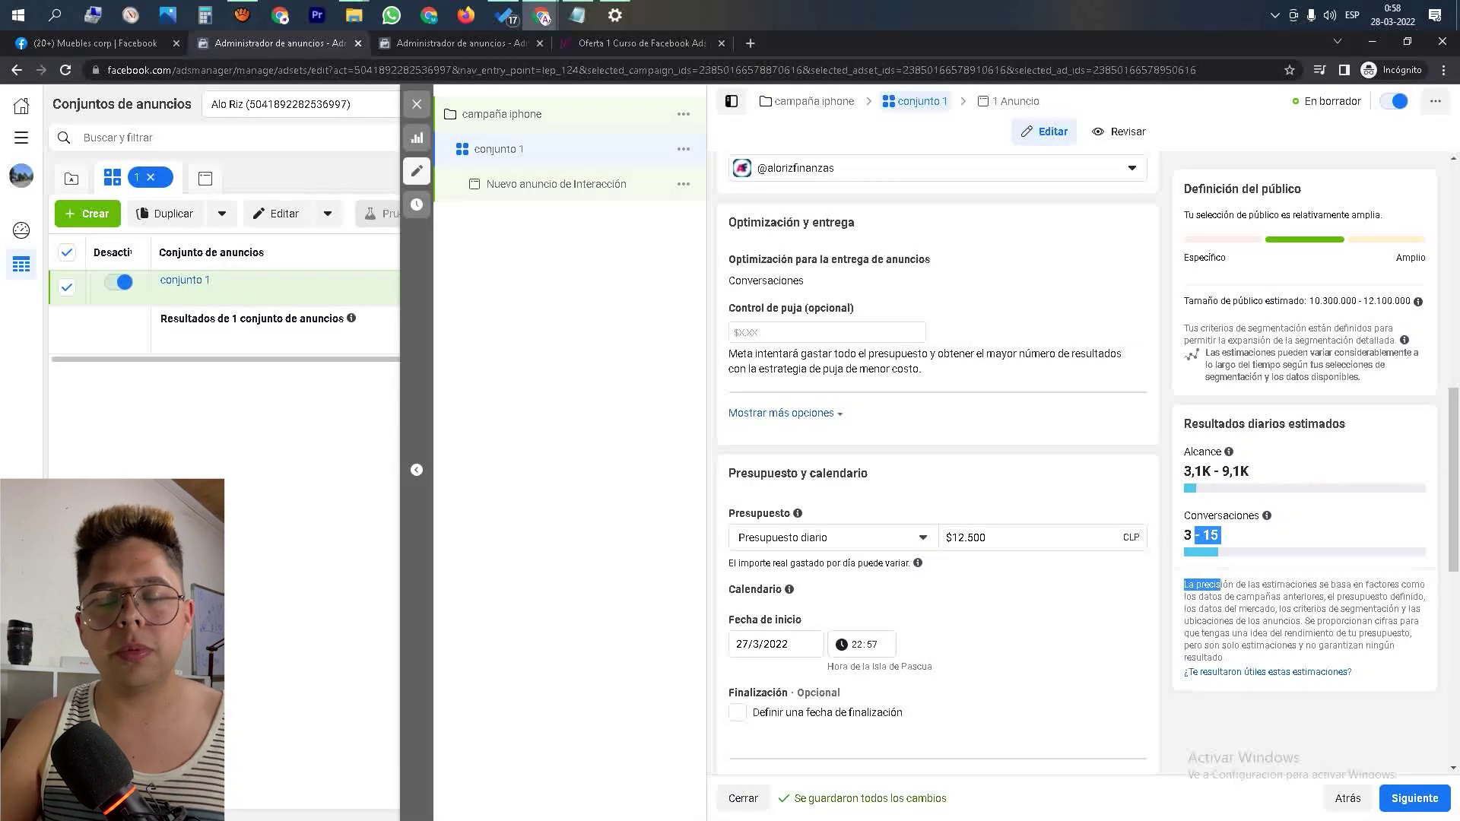
- Check the Facebook page and the connected Instagram account available for receiving messages in conjunto 1
scroll(787, 522, "up", 4)
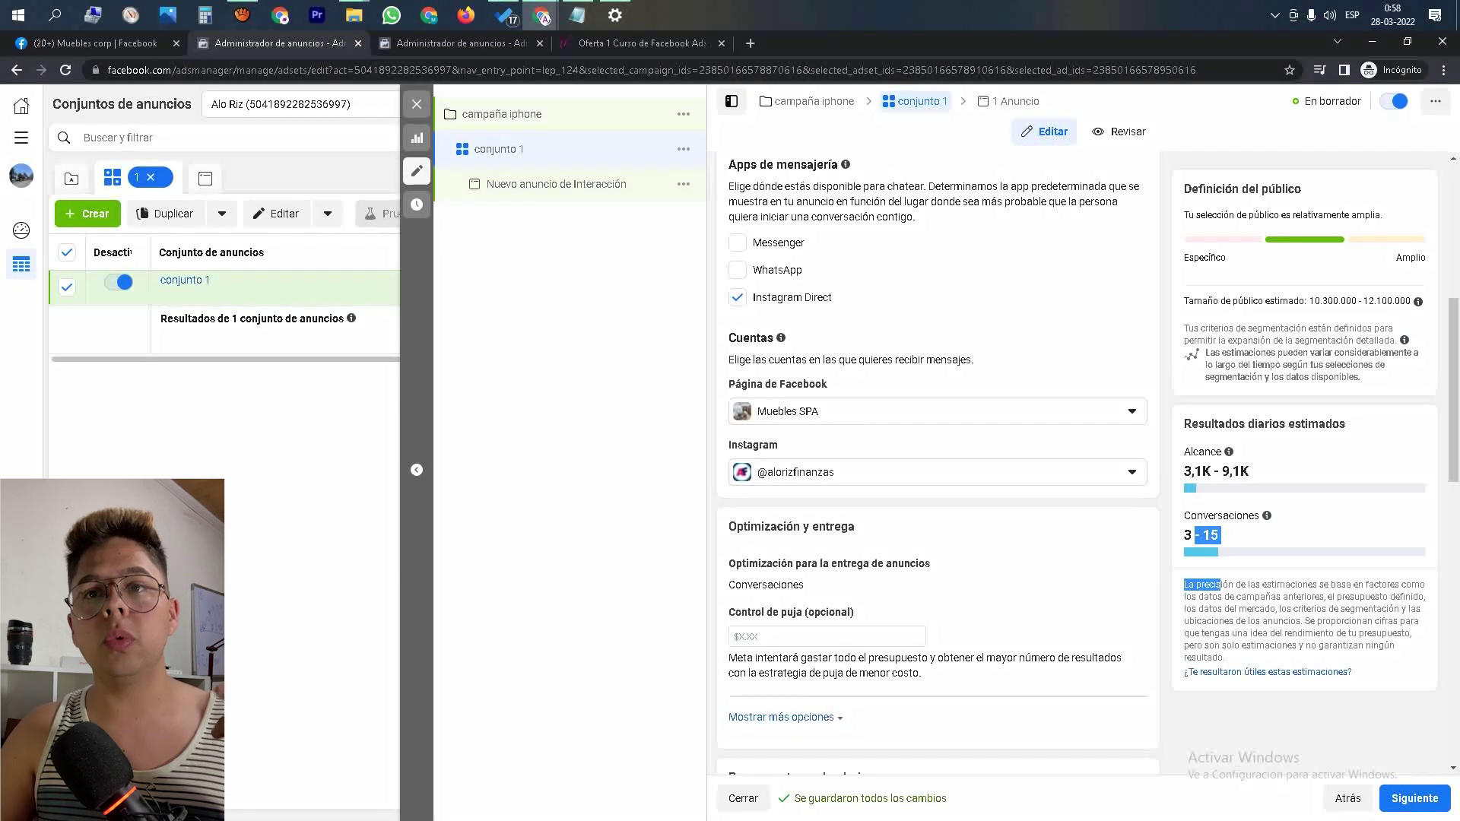
left_click(935, 411)
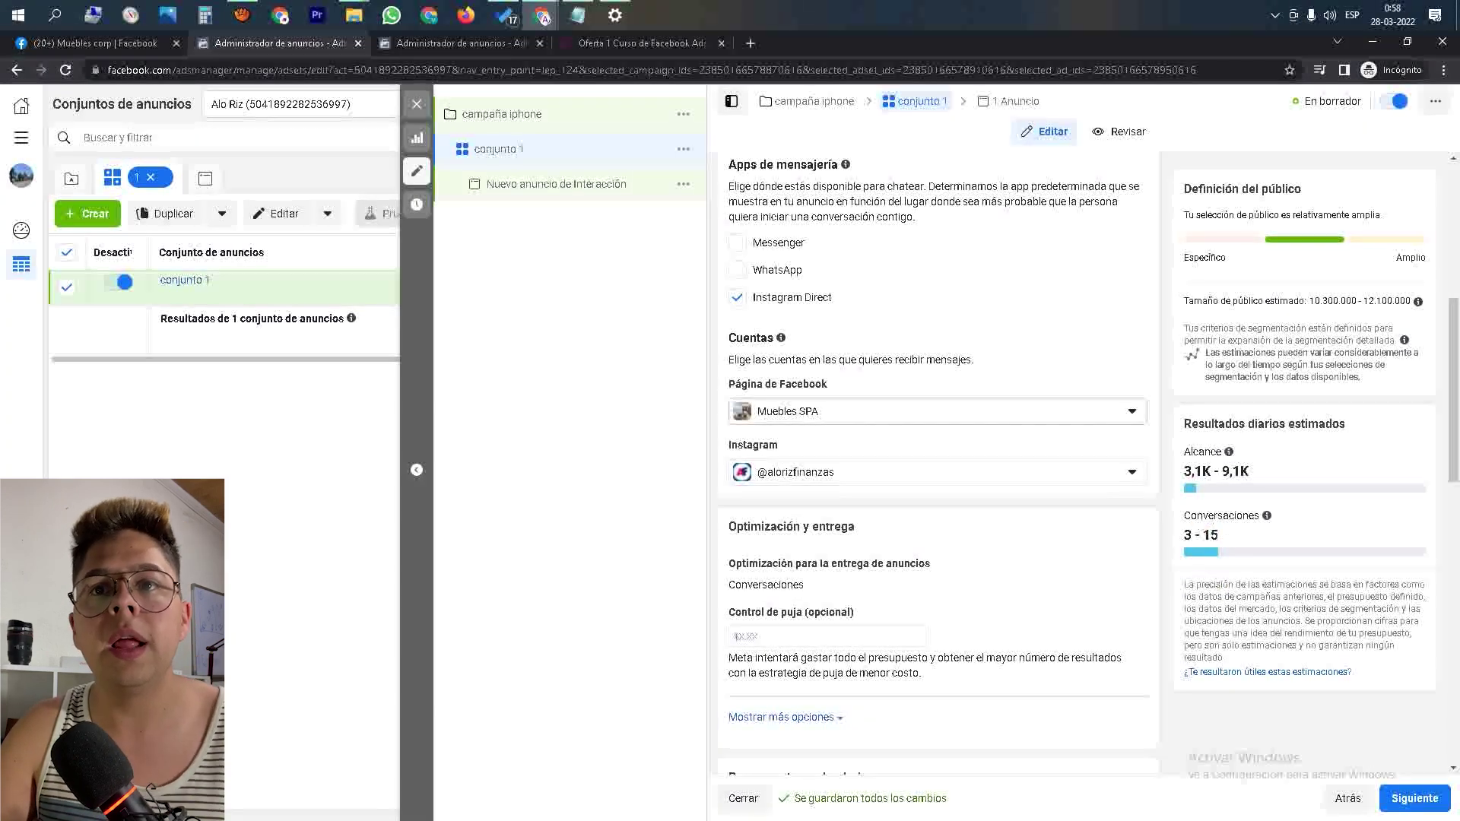
left_click(823, 511)
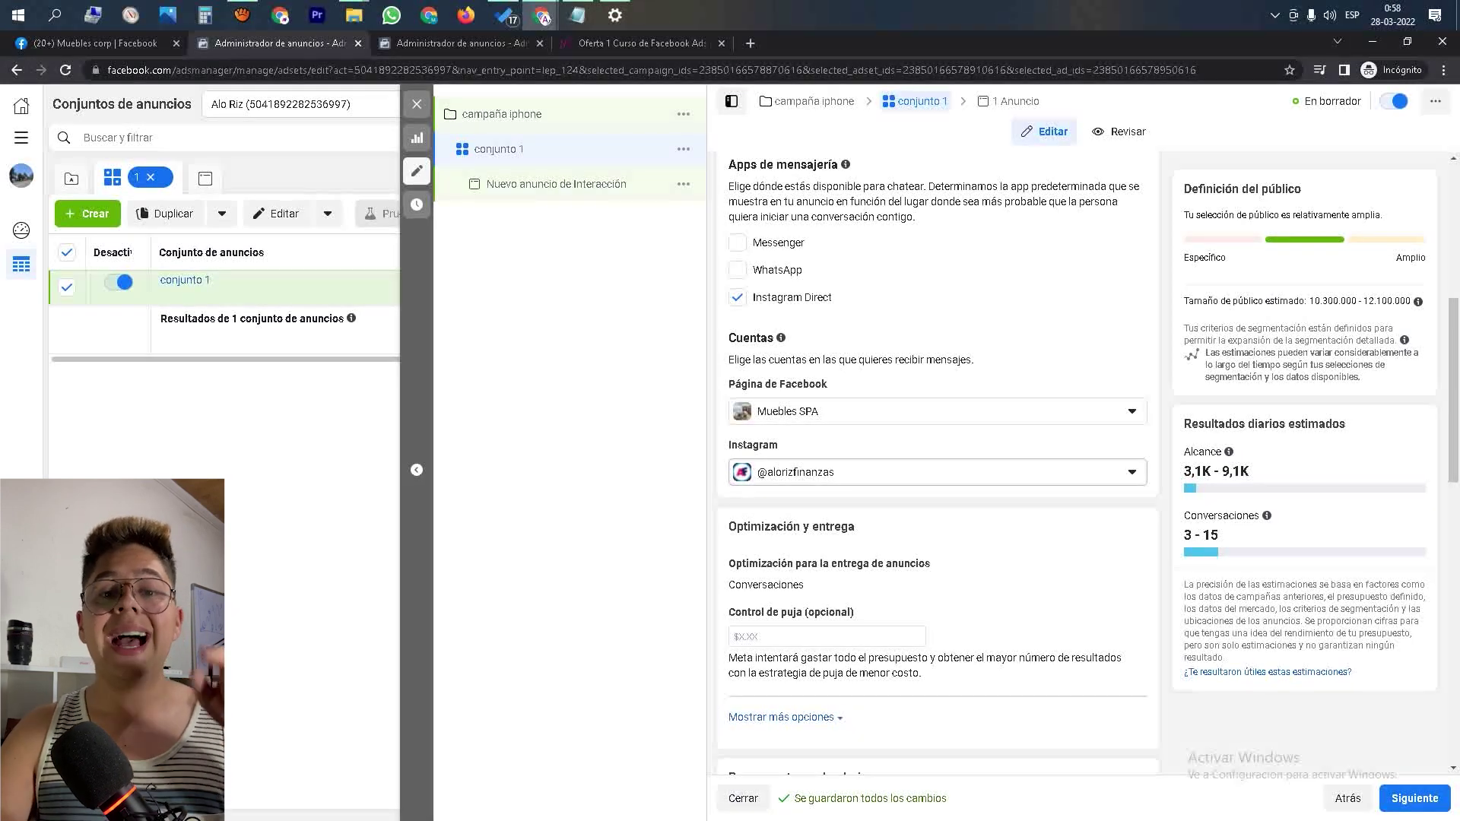
left_click_drag(835, 473, 767, 472)
left_click(767, 472)
key("Escape")
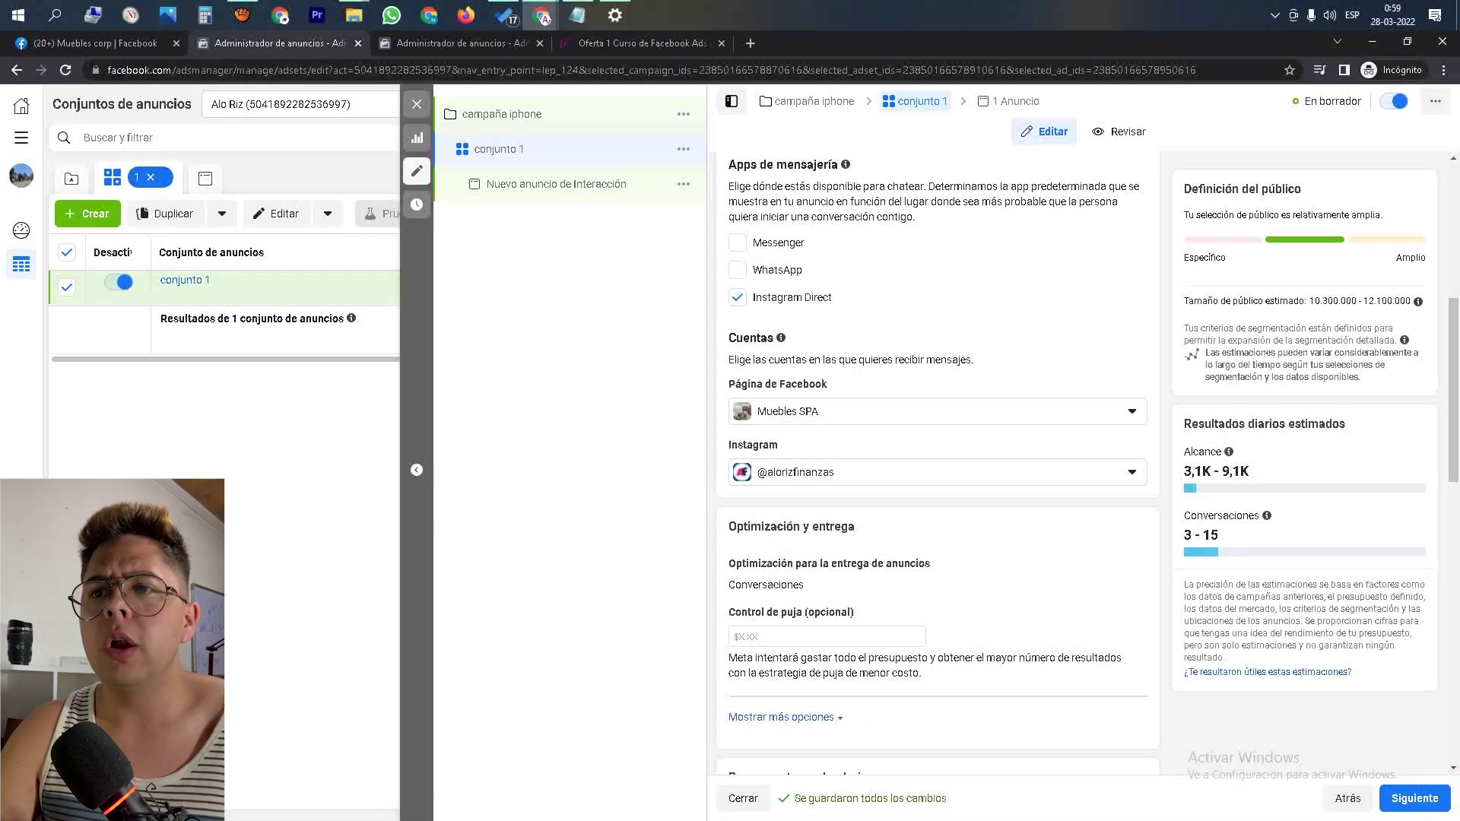
left_click(836, 472)
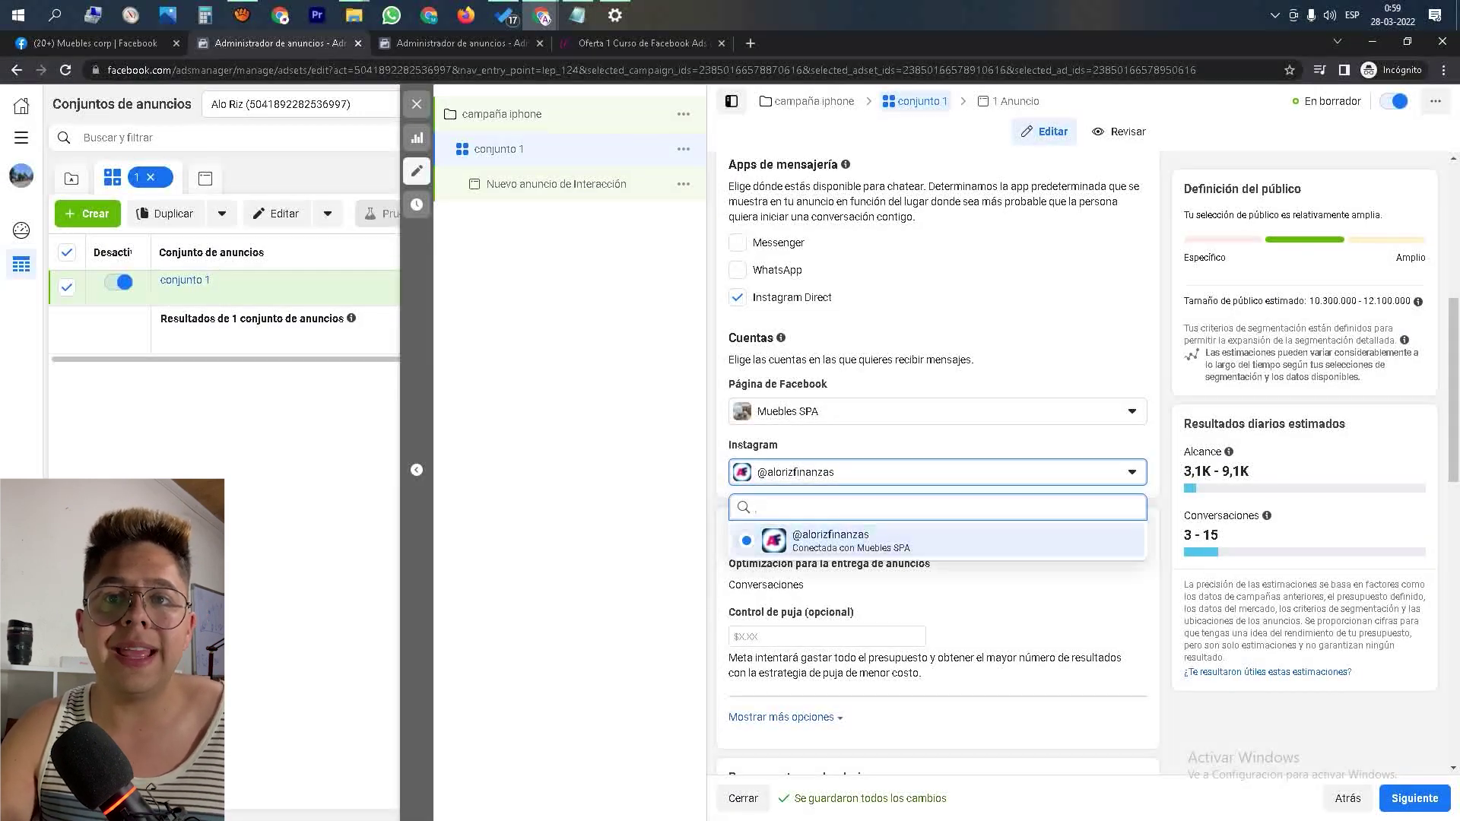
left_click(788, 531)
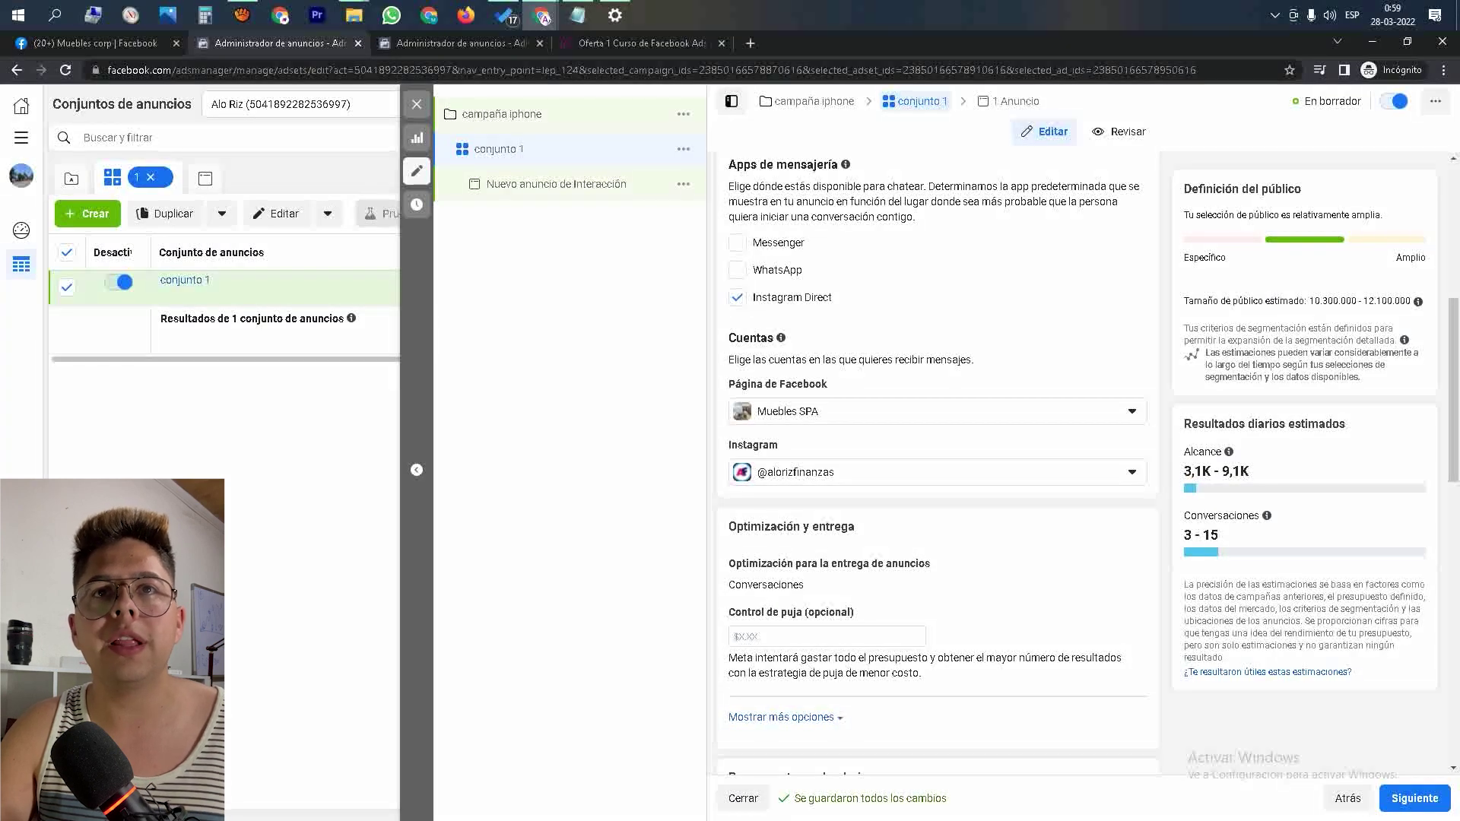
- Switch to the Zarlix Redes Sociales window and change its Mensajes ad set's messaging app from WhatsApp to Instagram Direct
left_click(541, 15)
left_click(491, 87)
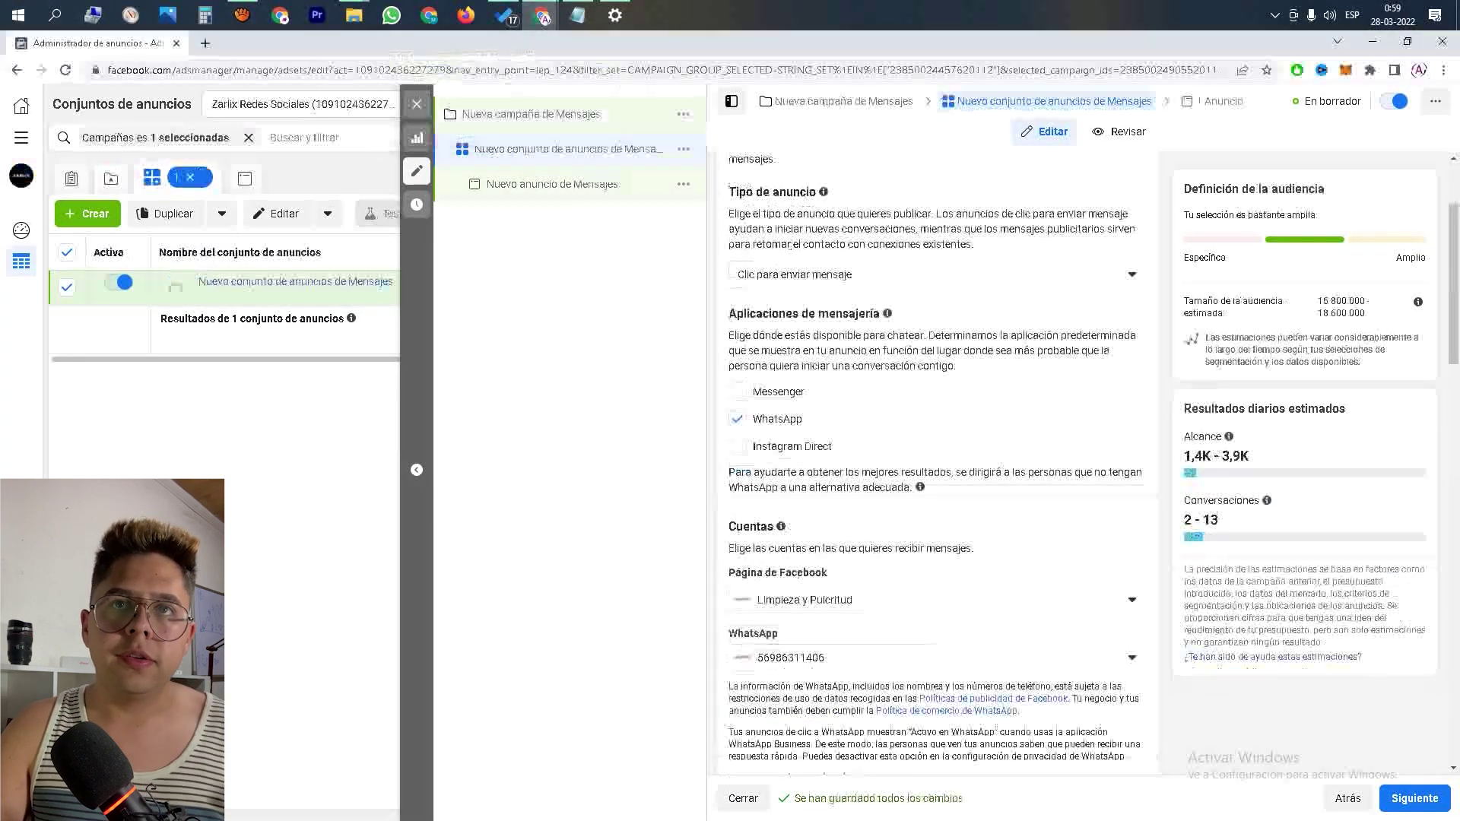
scroll(935, 457, "down", 1)
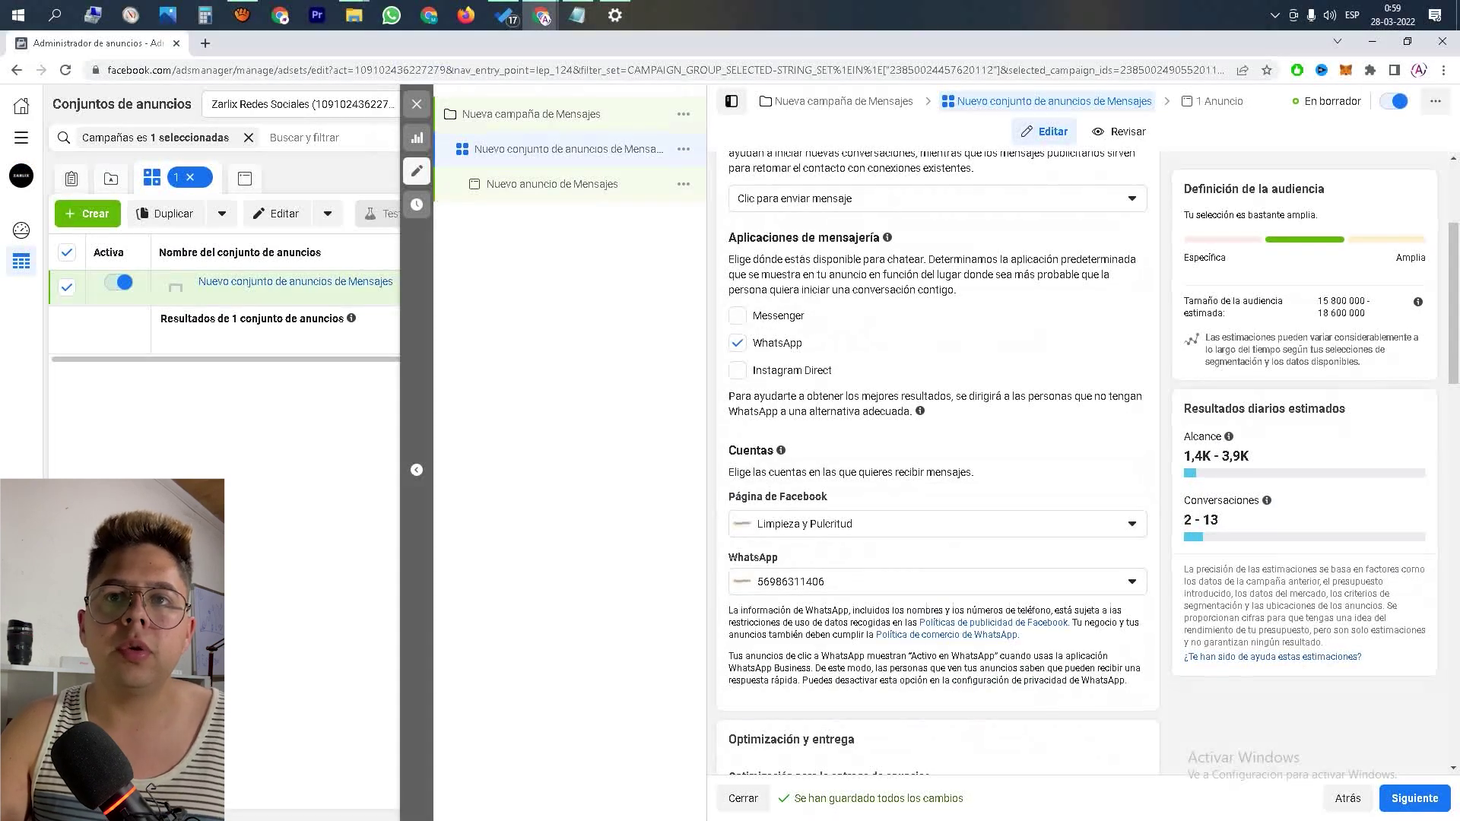
left_click(737, 370)
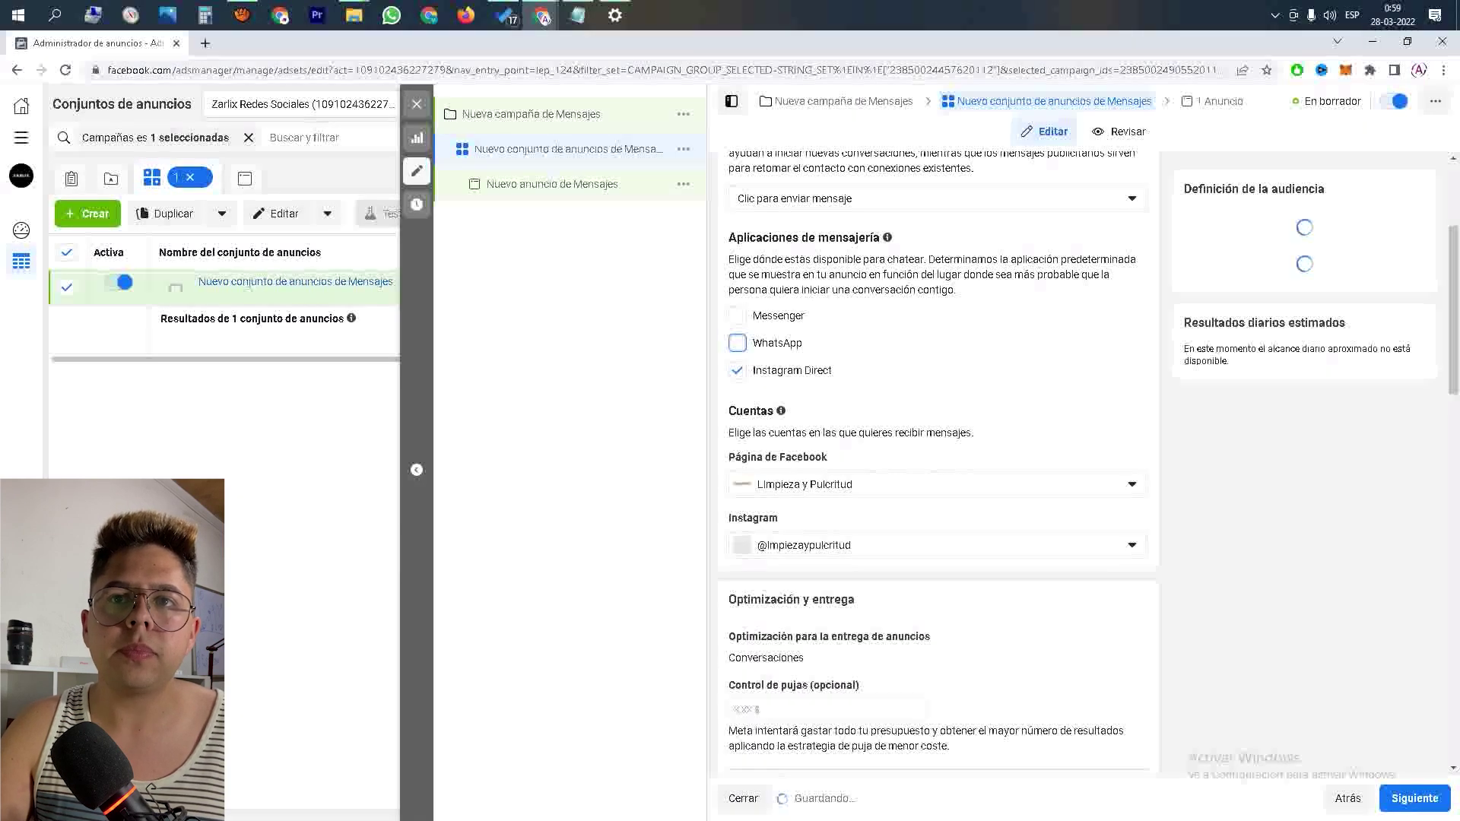
scroll(737, 370, "down", 2)
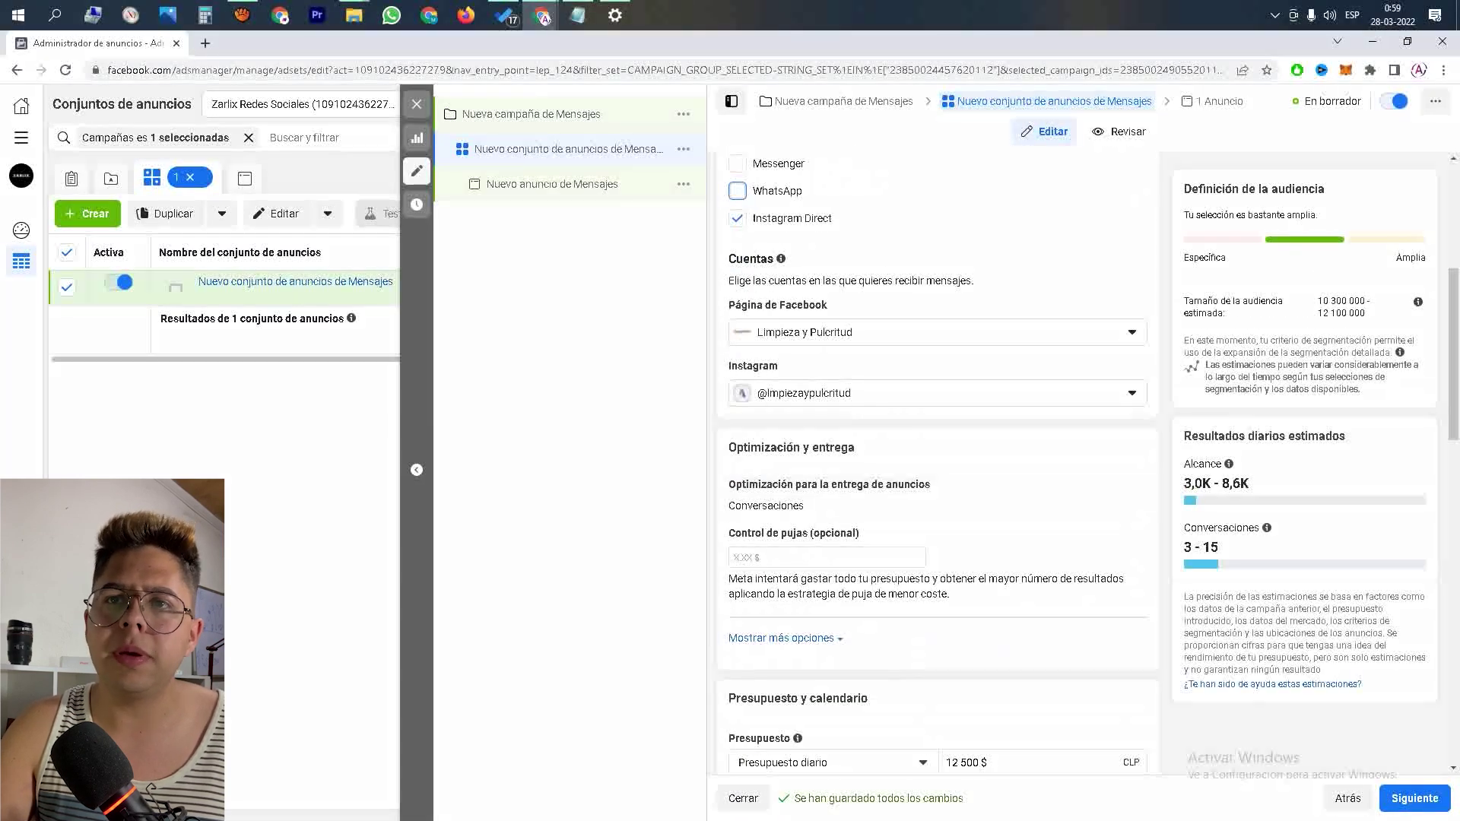
scroll(787, 293, "down", 2)
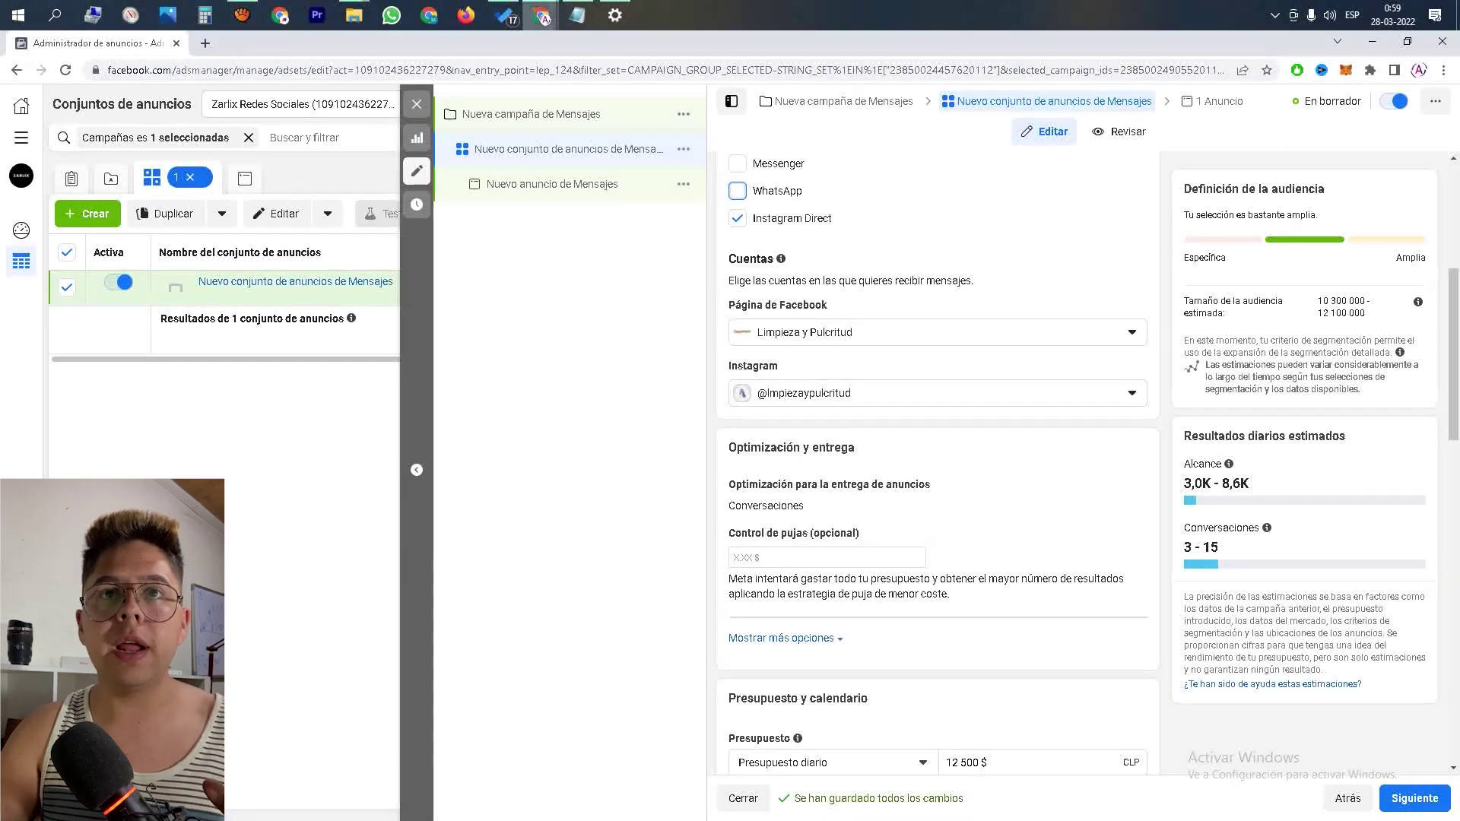
- Return to the campaña iphone window and review the optimization, bid control and budget settings of conjunto 1
mouse_move(543, 15)
left_click(601, 80)
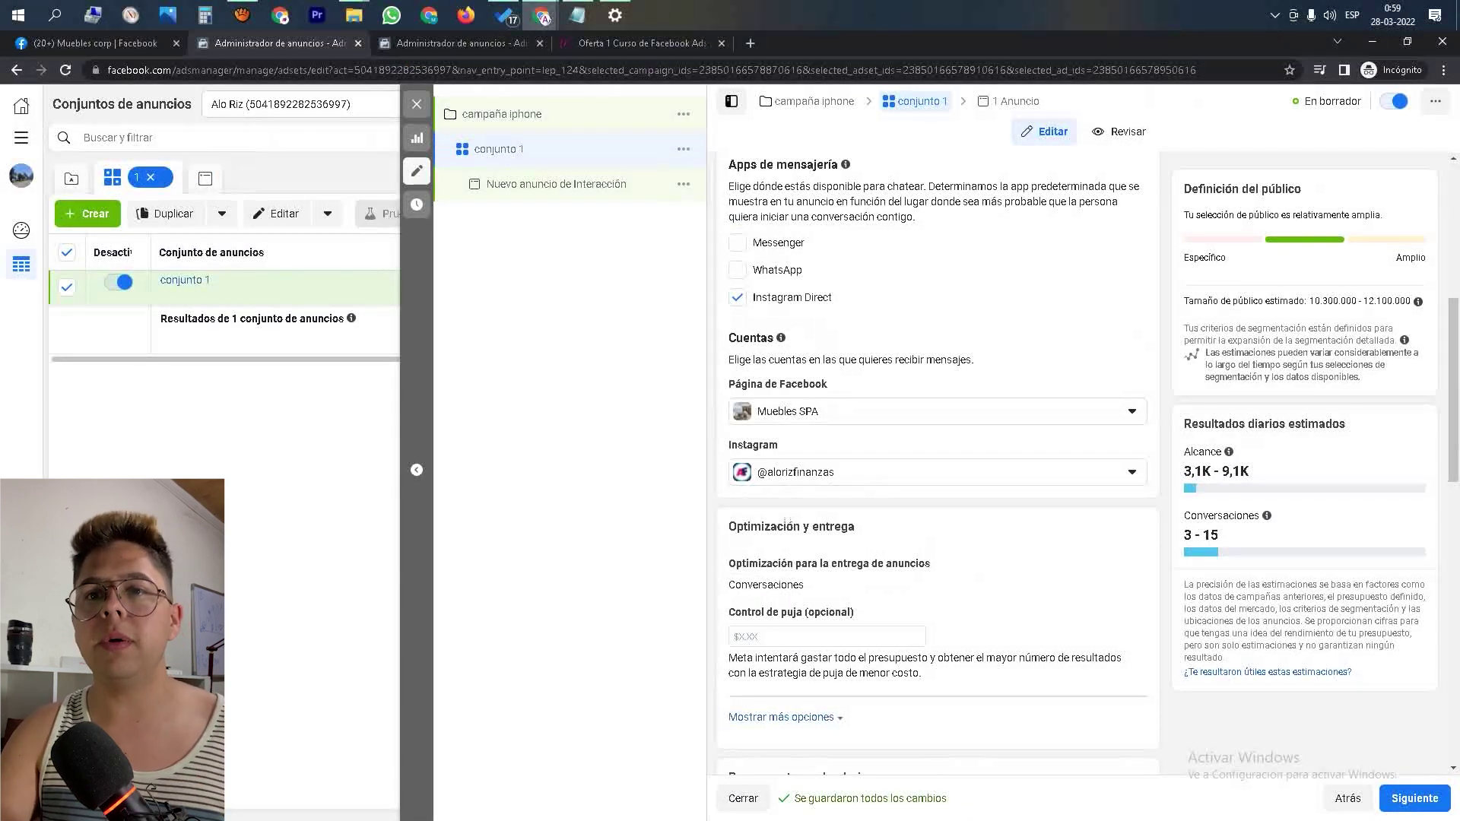
scroll(935, 456, "down", 2)
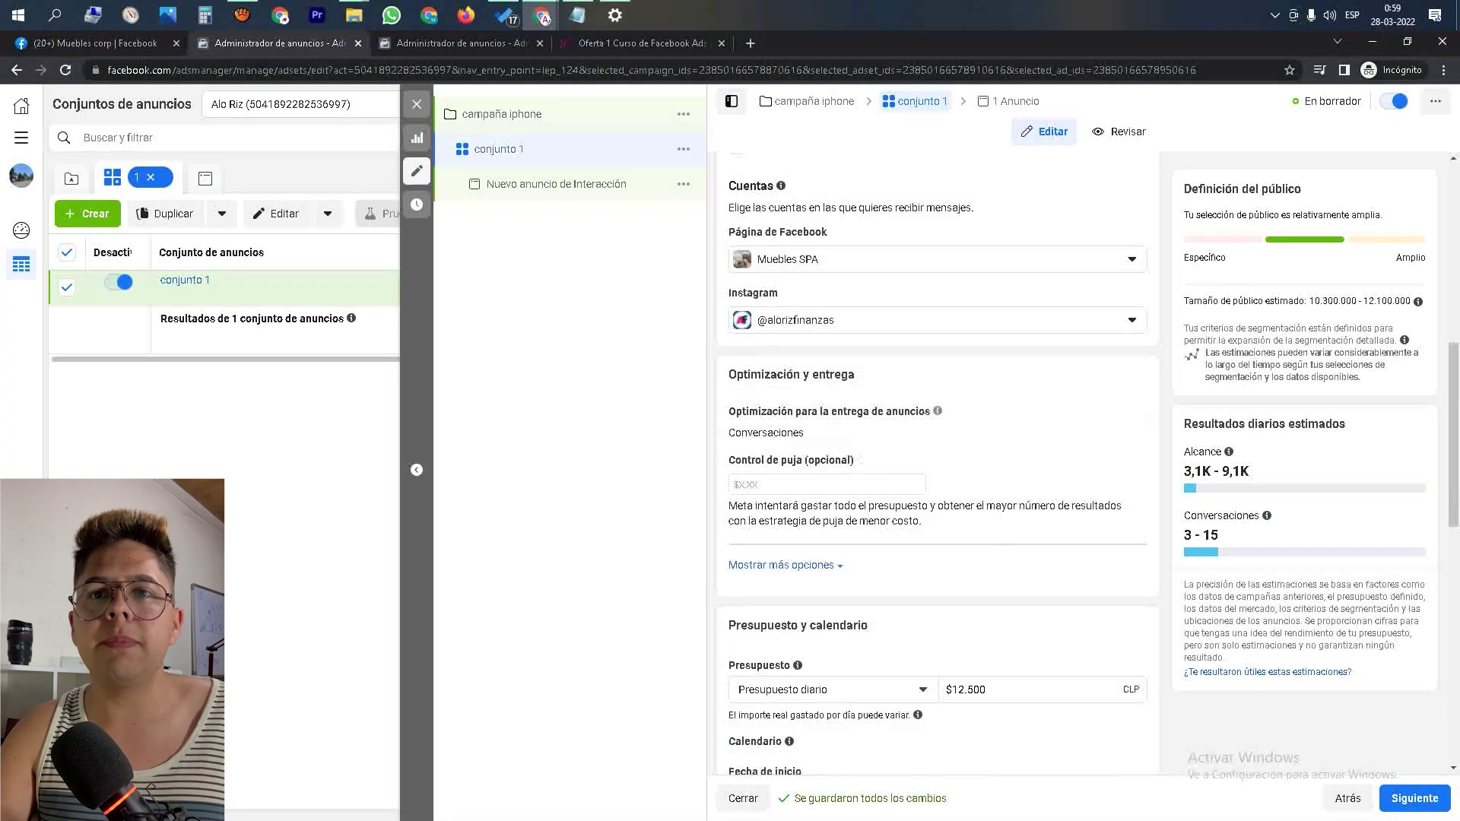
- Examine the ad delivery optimization choices of conjunto 1, keeping Conversaciones rather than Clics en el enlace
left_click_drag(735, 375, 857, 375)
left_click(860, 377)
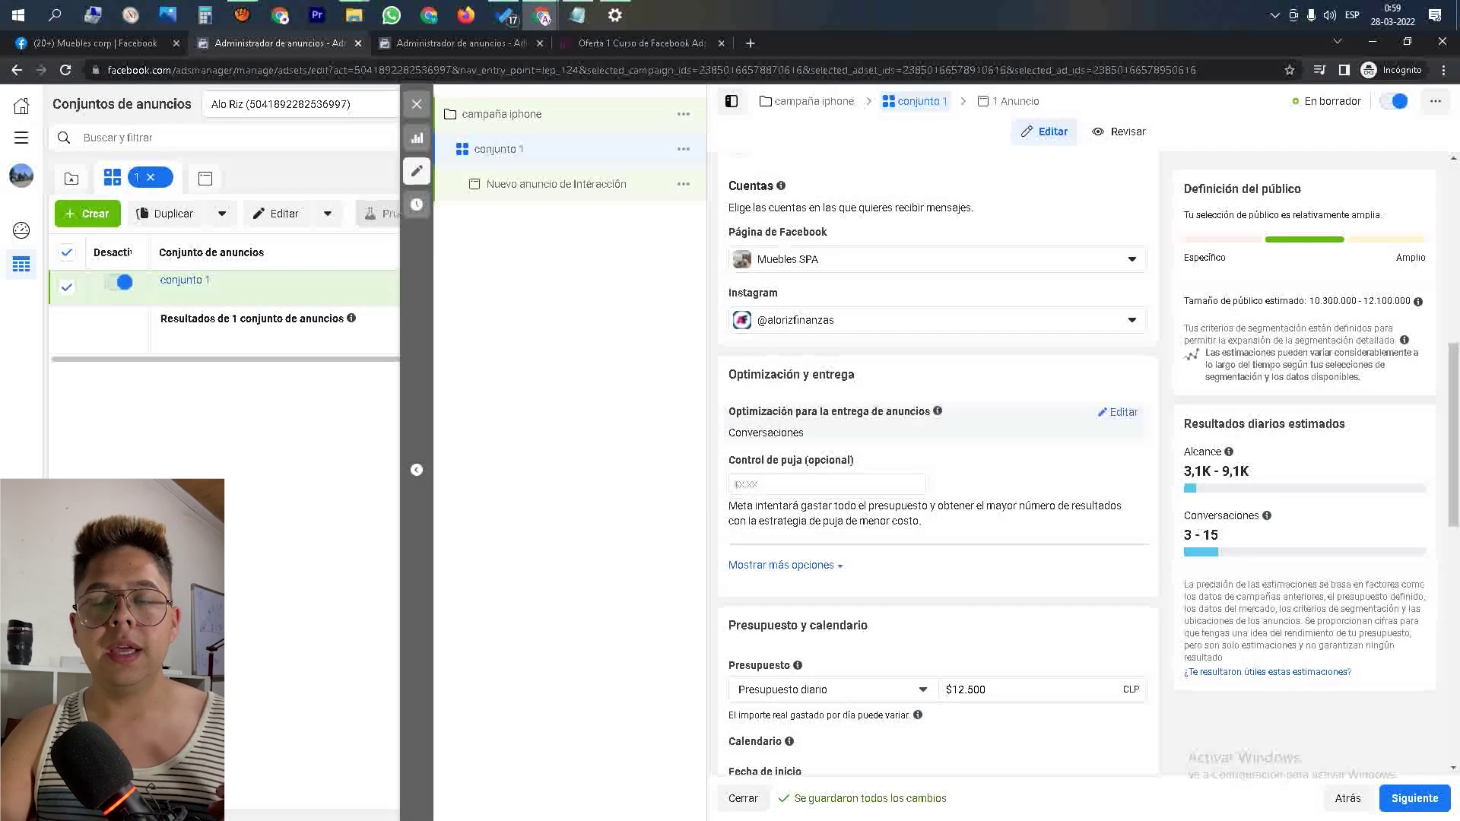
left_click(1117, 412)
left_click(785, 436)
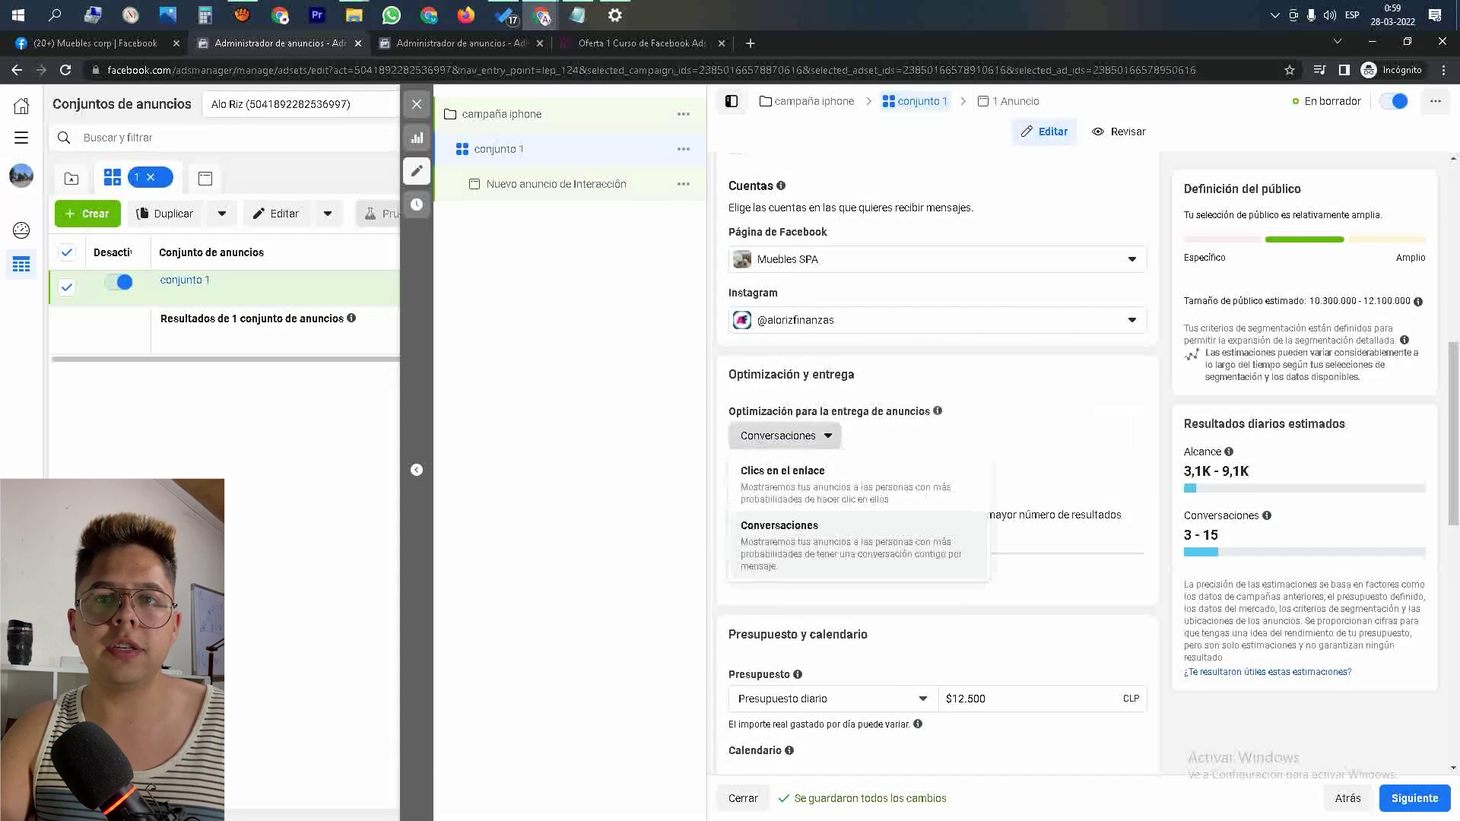
left_click(785, 435)
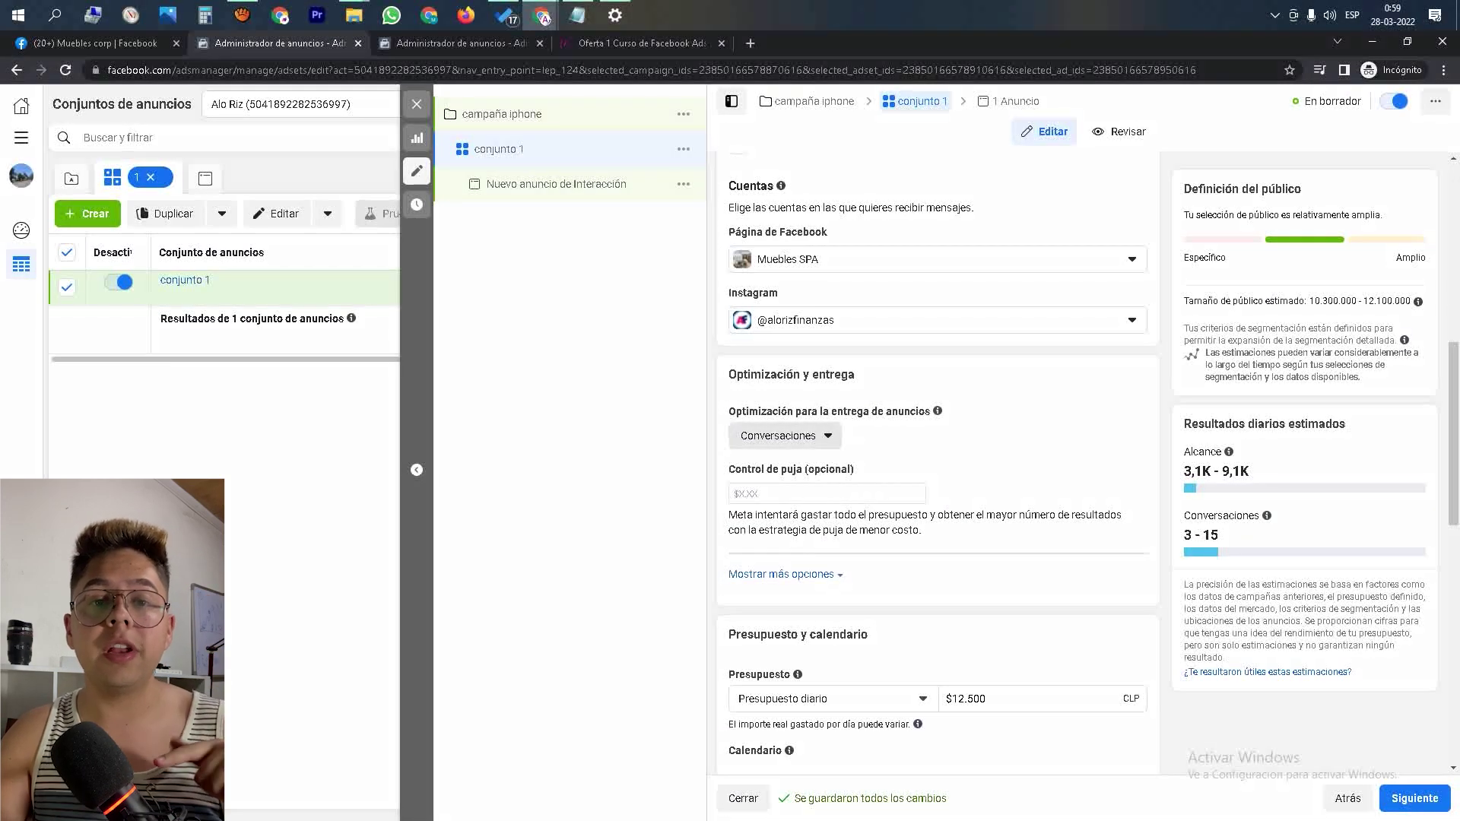
left_click(785, 435)
key("Up")
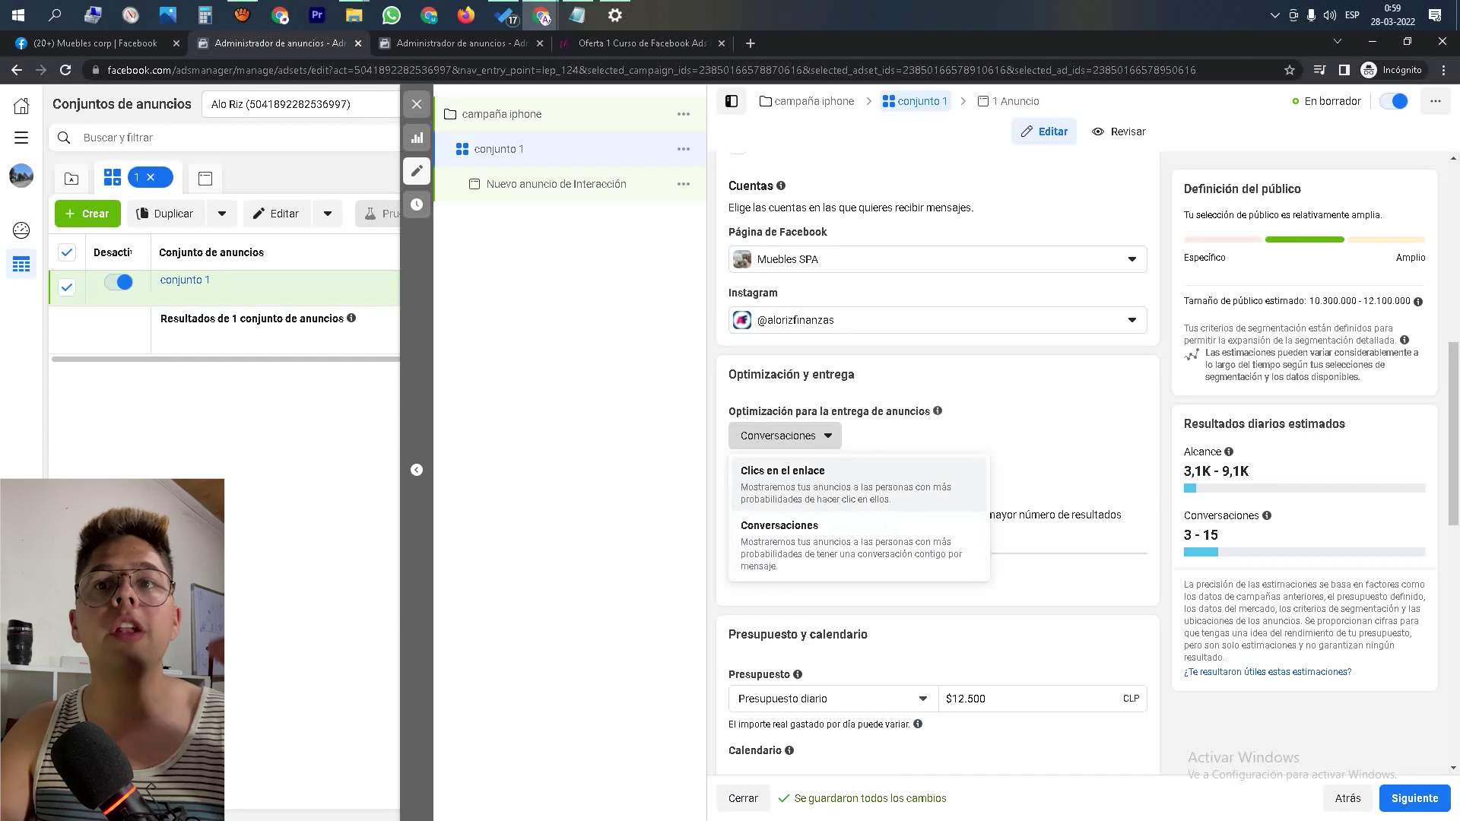
key("Escape")
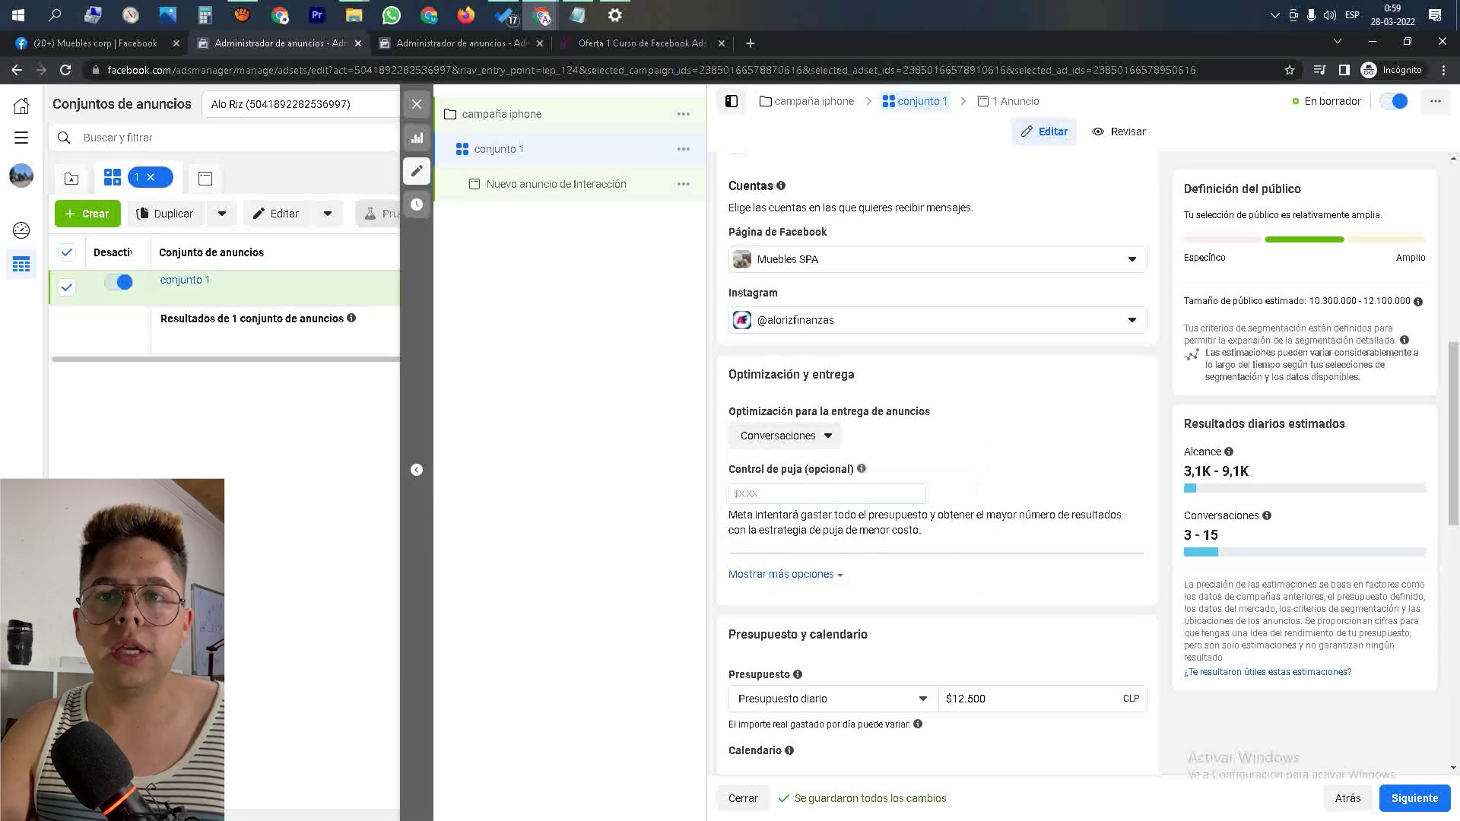
- Set the daily budget of conjunto 1 to 5.000 CLP and compare it with the estimated daily results
scroll(937, 457, "down", 3)
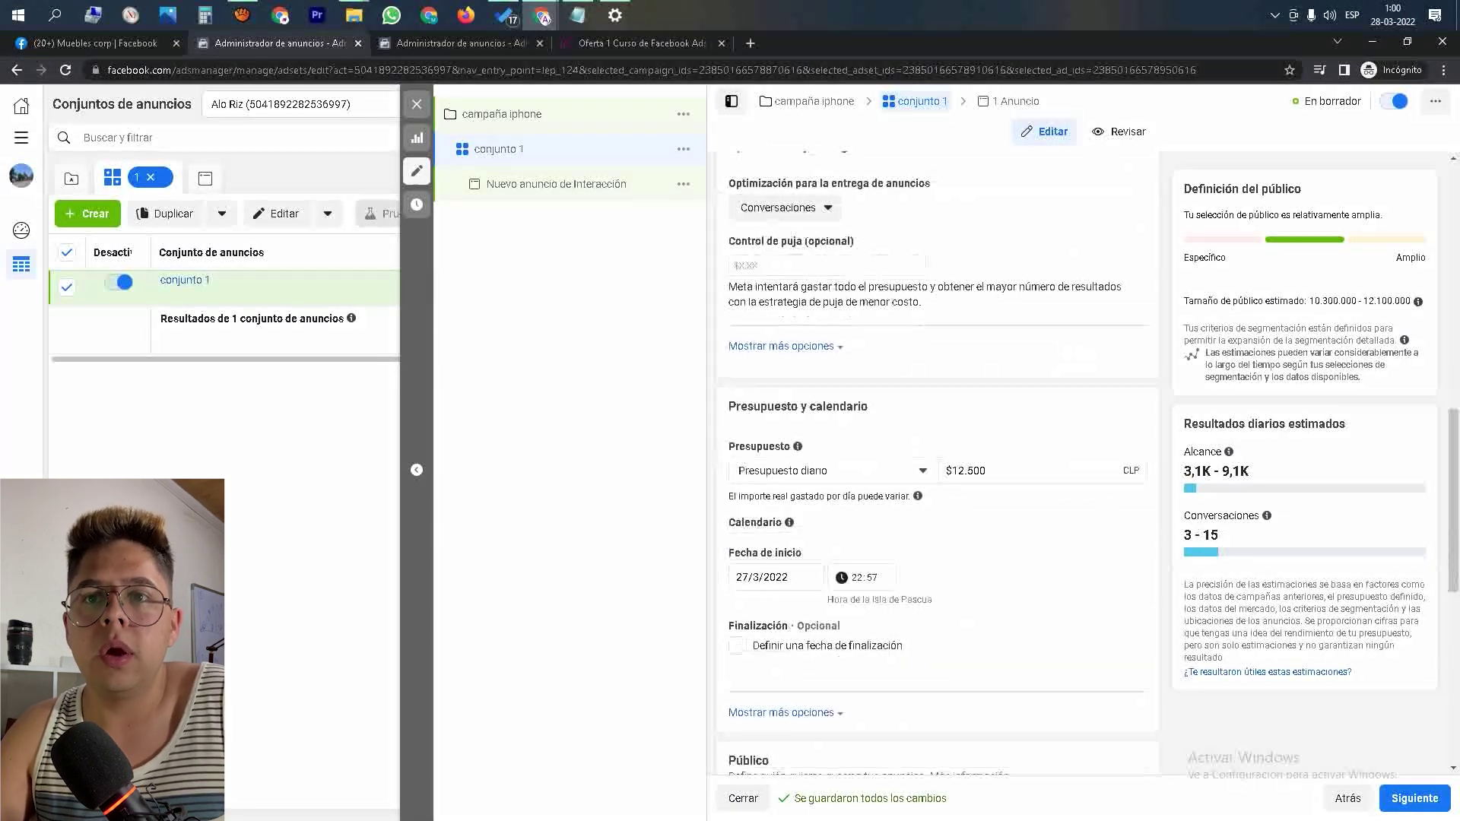
scroll(937, 456, "down", 2)
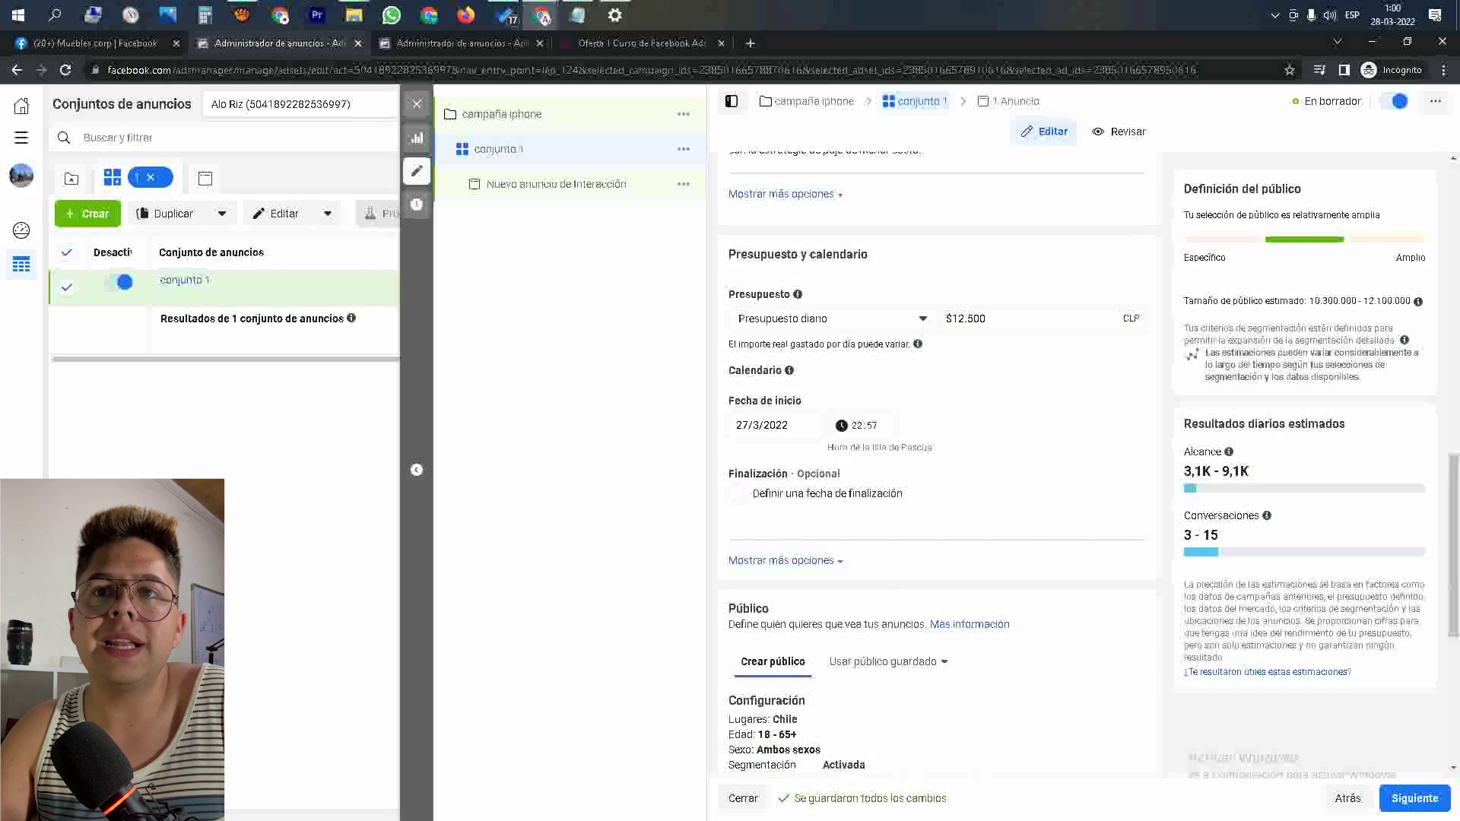
left_click_drag(737, 254, 868, 254)
left_click(741, 254)
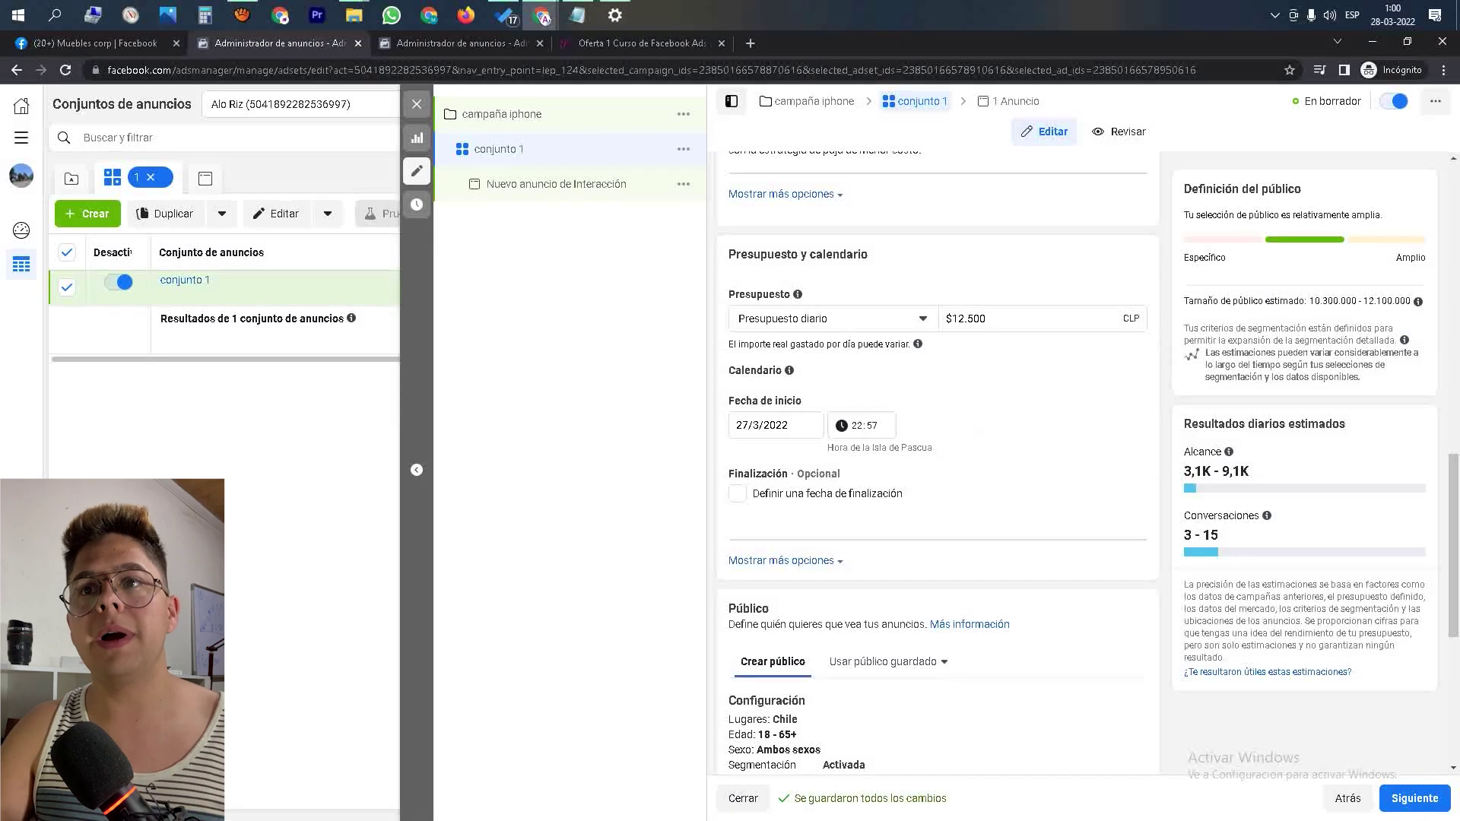
left_click_drag(987, 319, 952, 318)
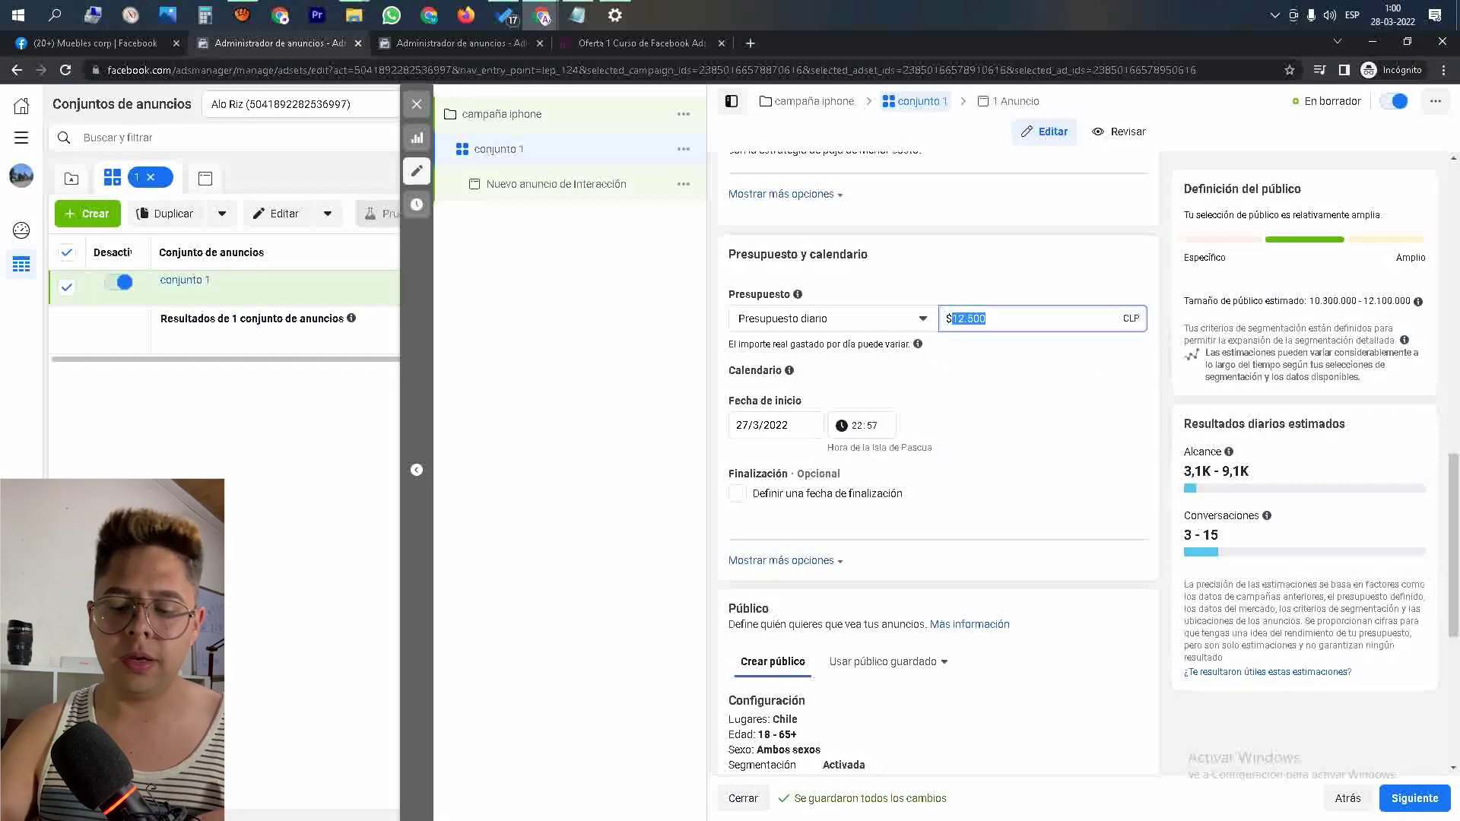
type("5")
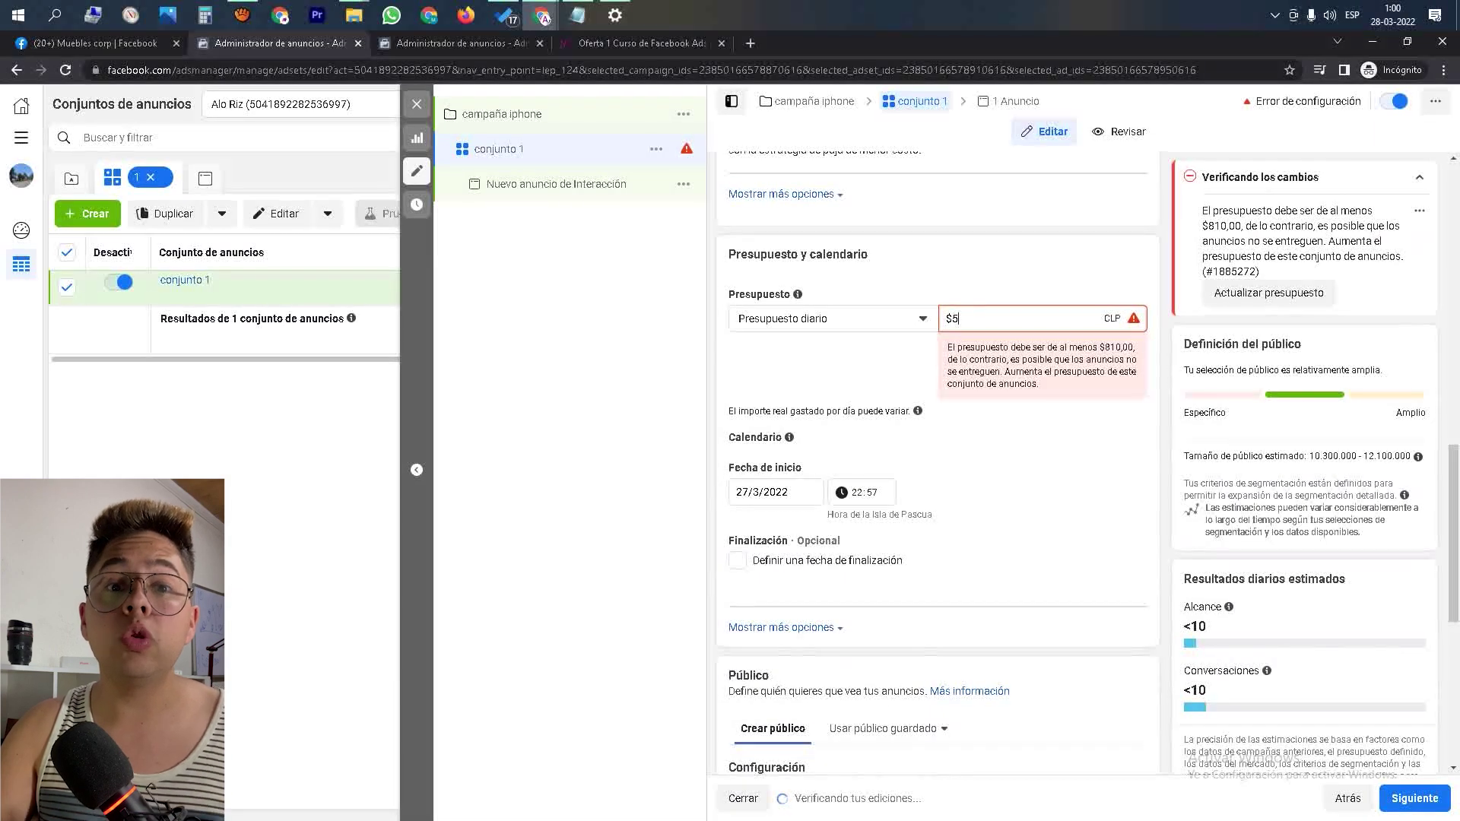
type("000")
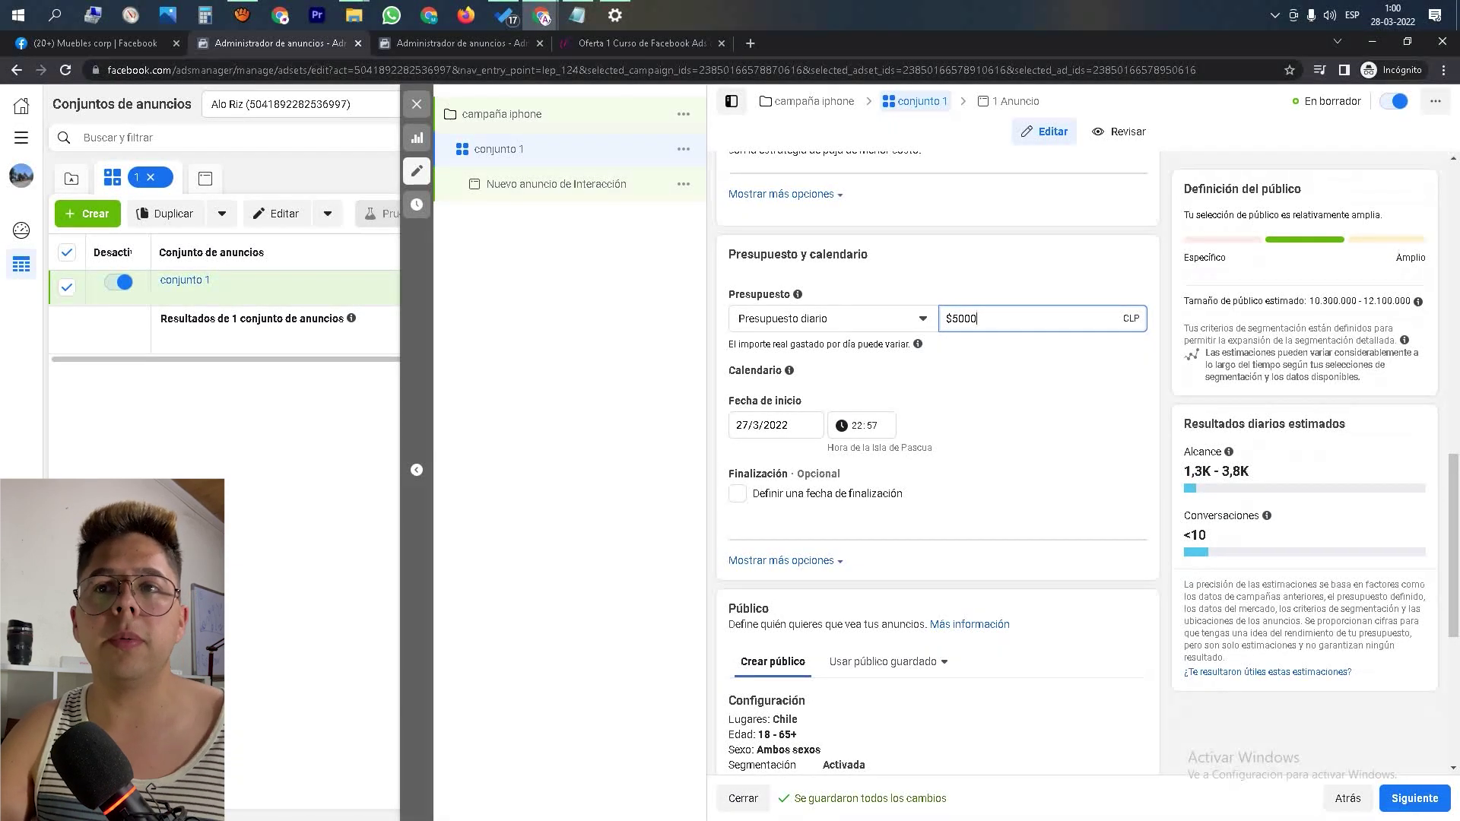
left_click_drag(981, 318, 944, 319)
left_click(1042, 399)
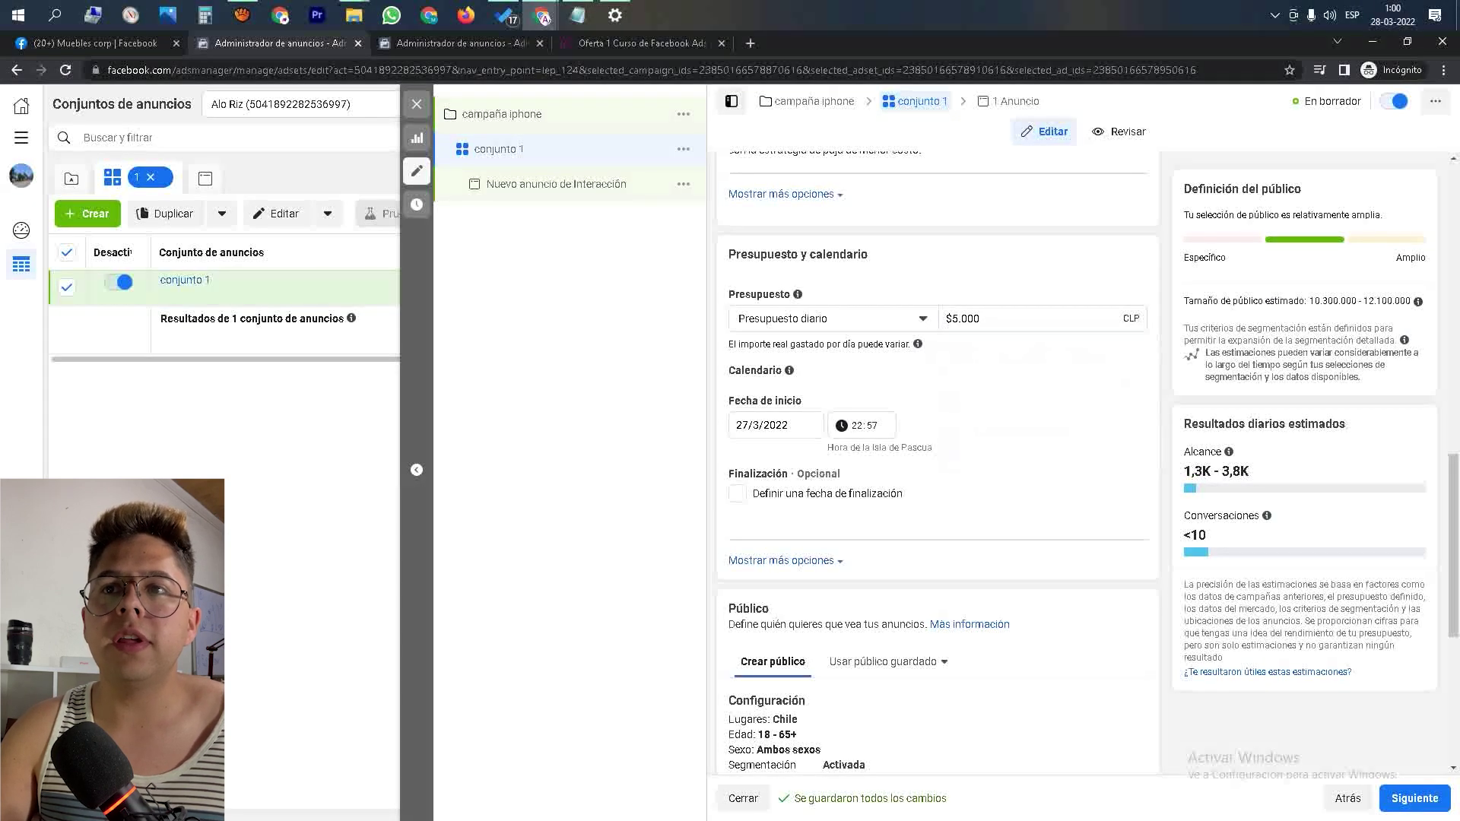
- Try a daily budget of 1.000 CLP for conjunto 1
left_click(964, 319)
double_click(964, 320)
triple_click(964, 319)
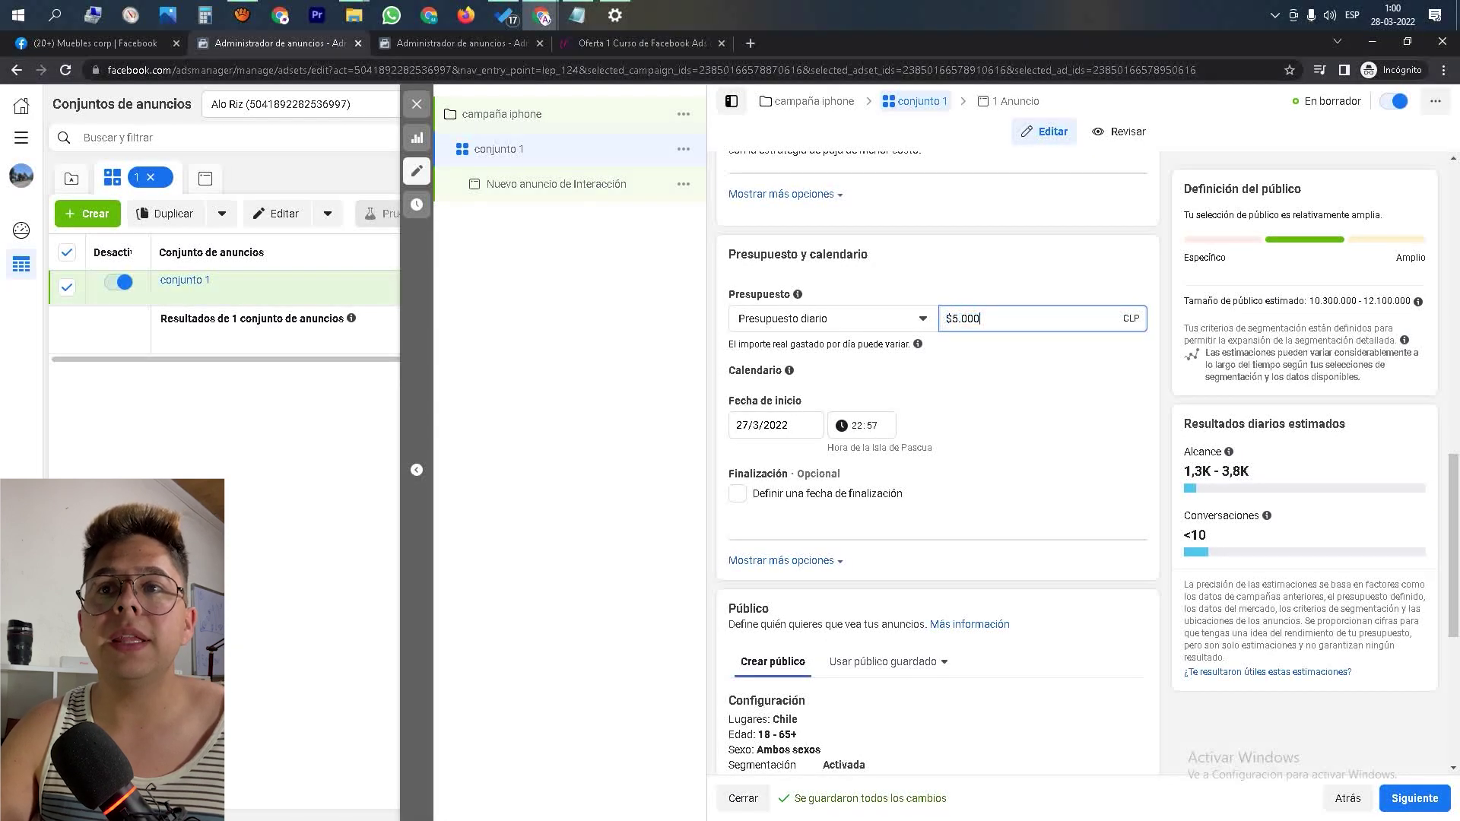
triple_click(964, 319)
double_click(964, 319)
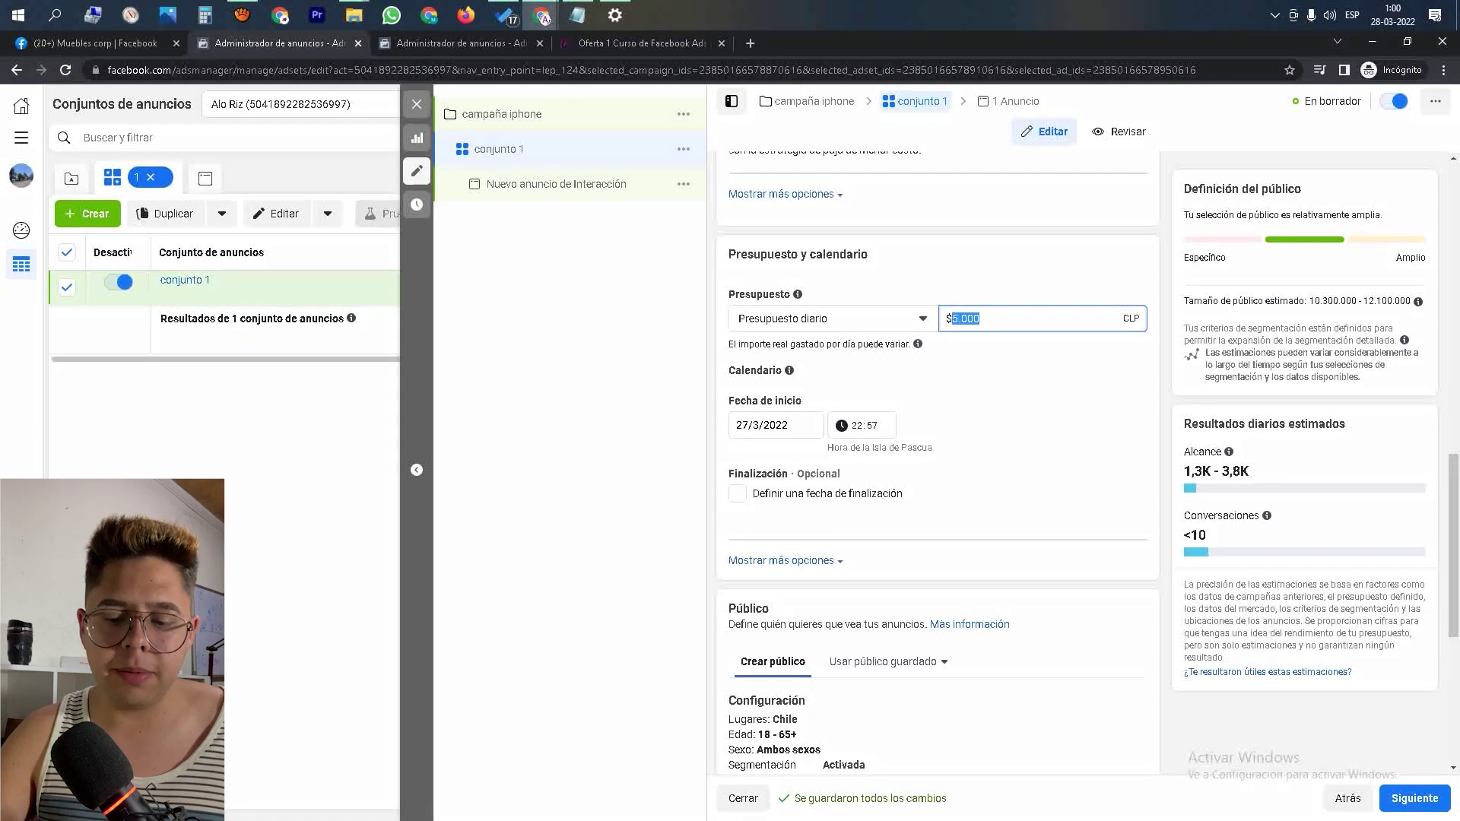
type("1000")
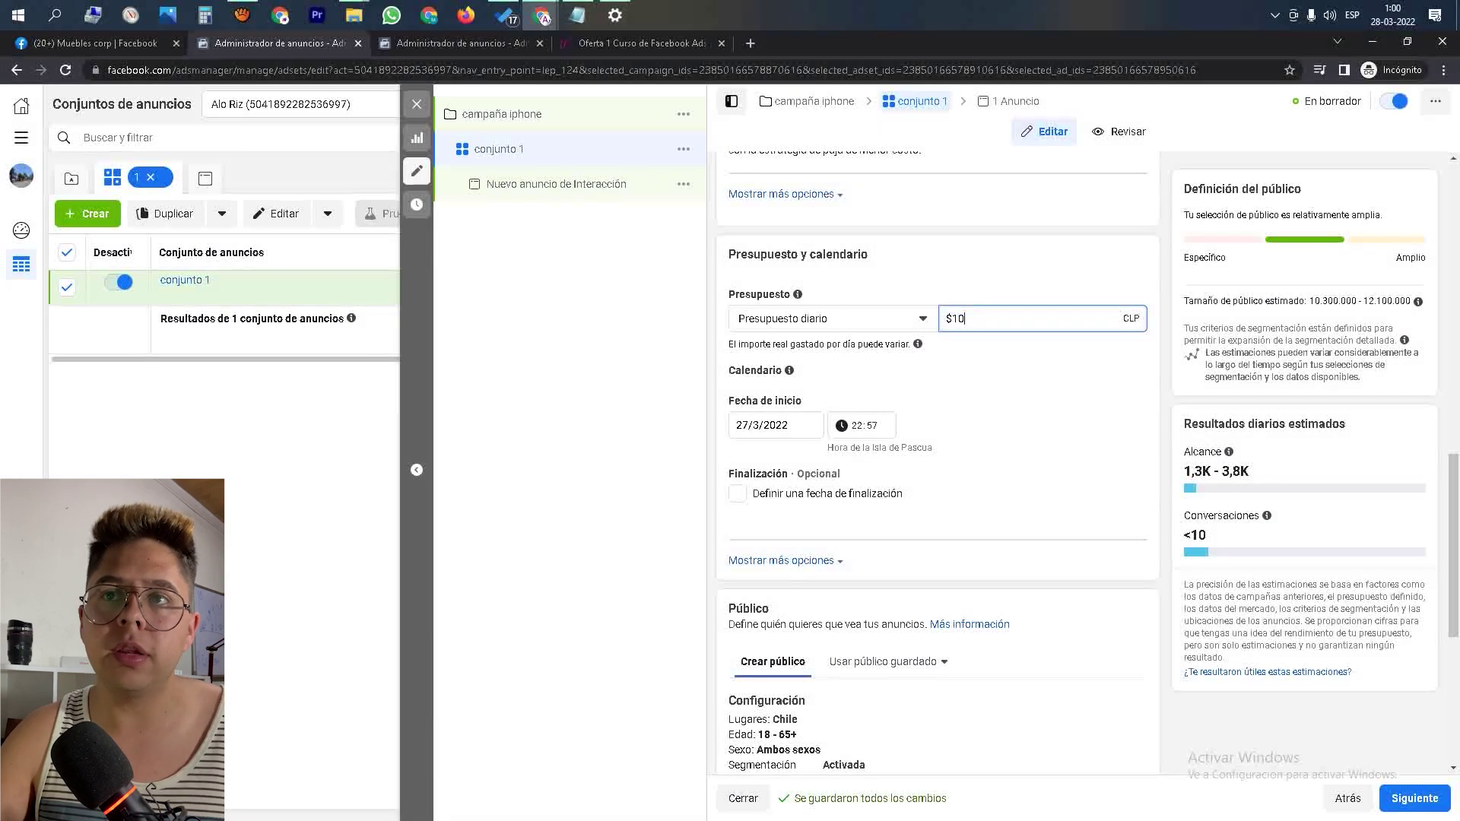
- Set the daily budget of conjunto 1 to 3.000 CLP
key("shift+Left")
key("shift+Left")
key("shift+Left")
key("shift+Left")
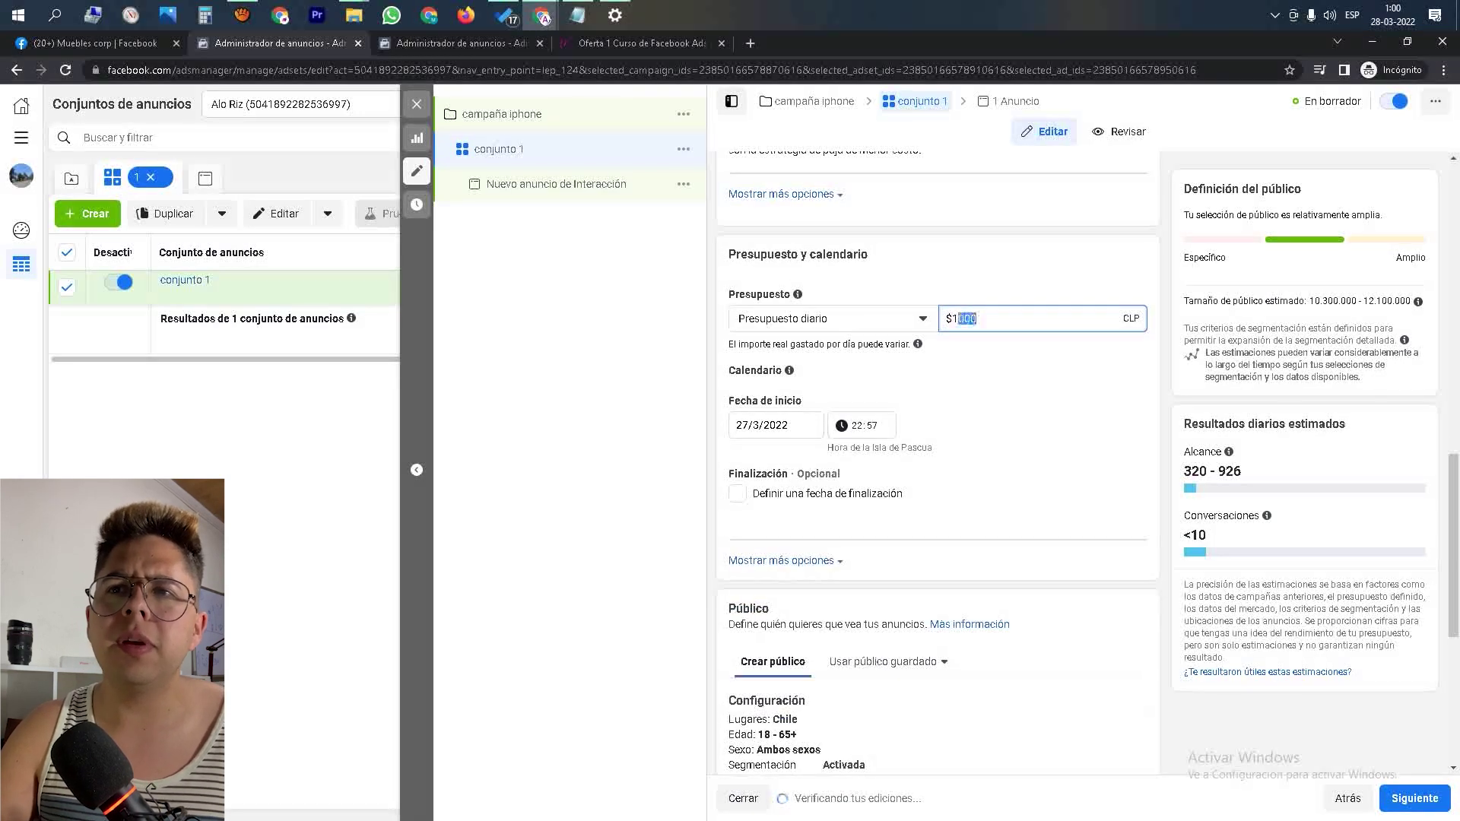
type("3000")
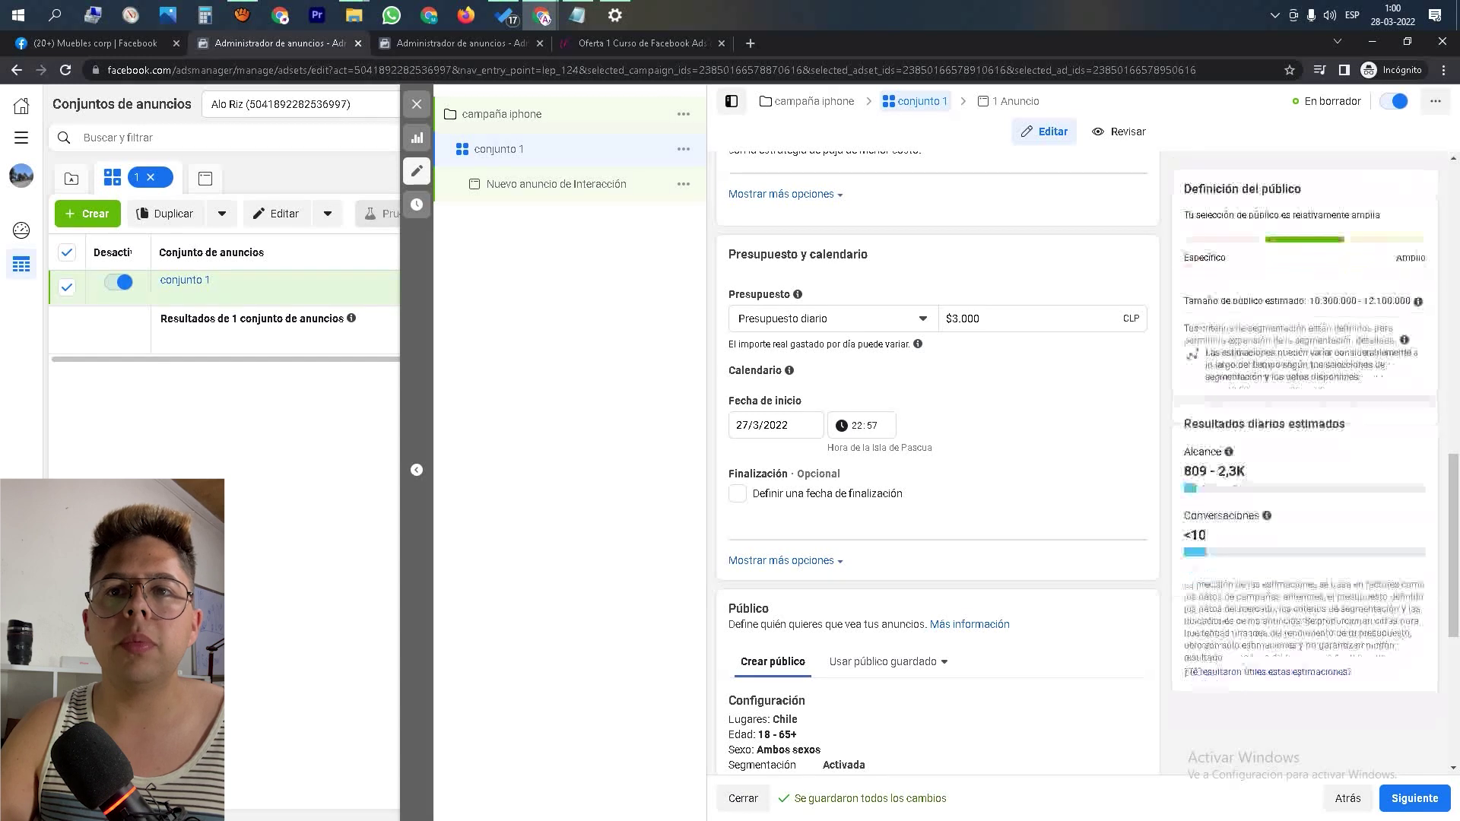
- Schedule conjunto 1 to start on 27/3/2022 at 23:30
left_click(775, 425)
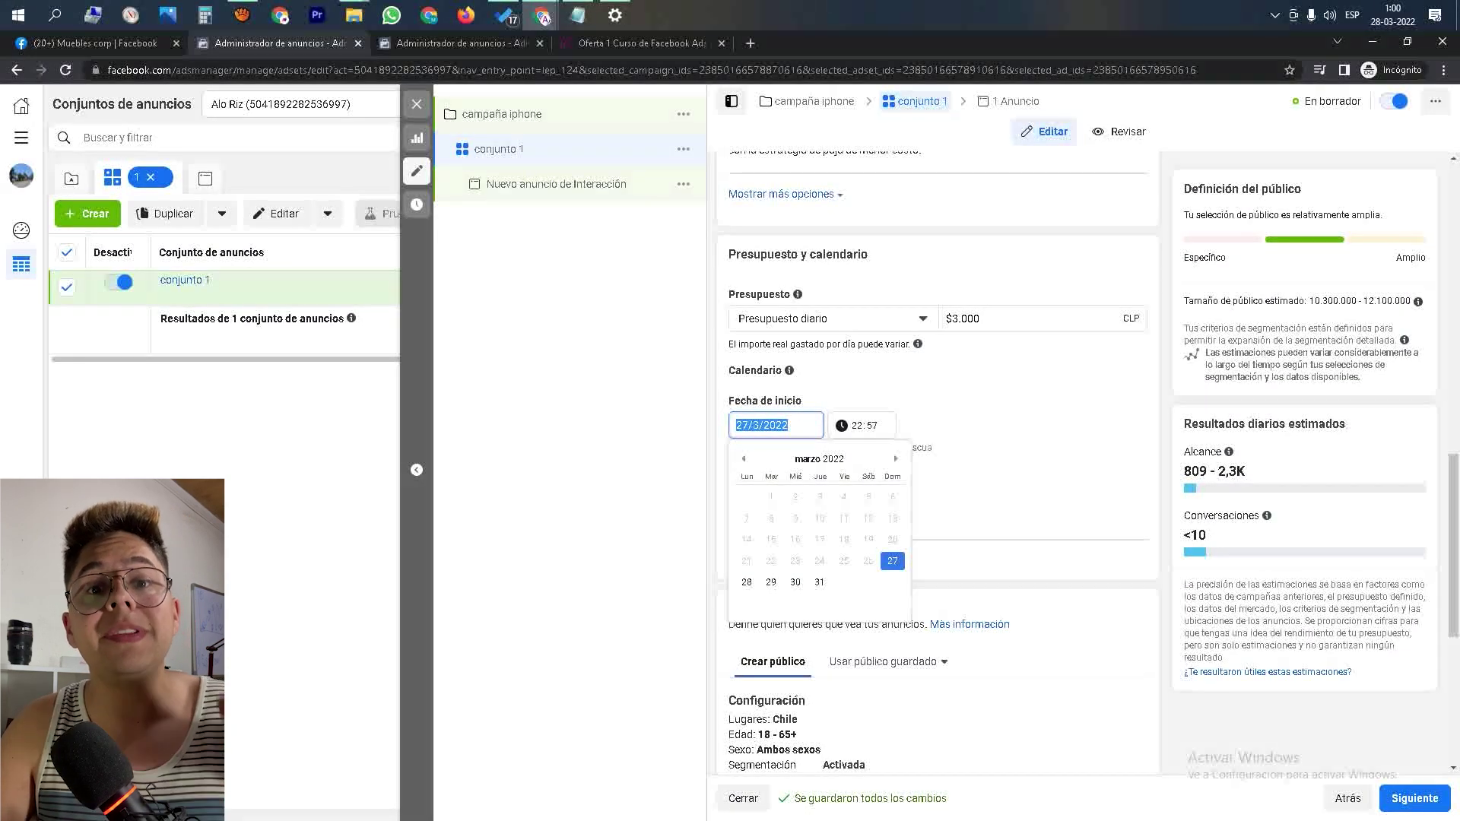
left_click(892, 561)
left_click(857, 426)
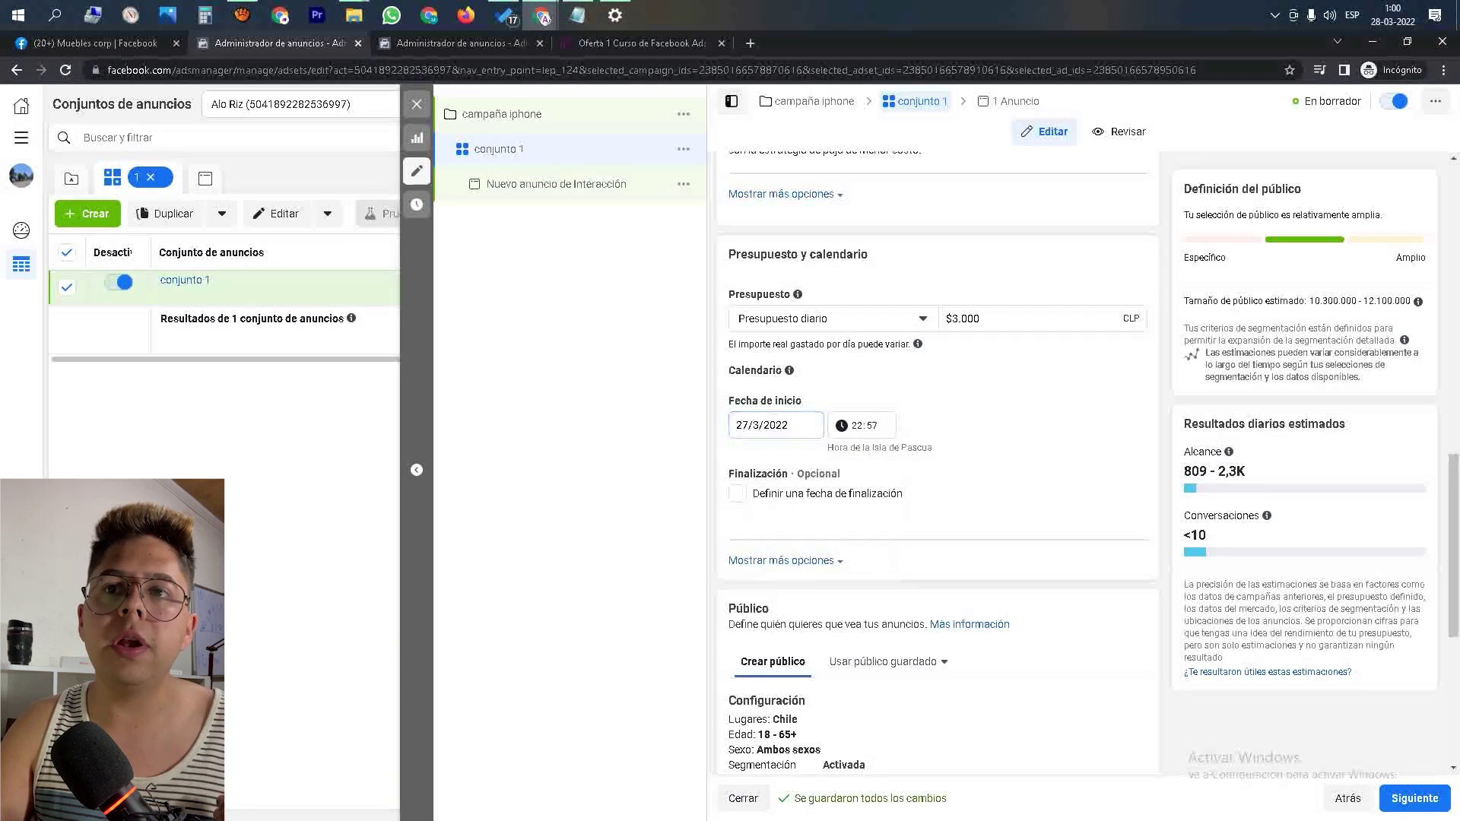
key("Tab")
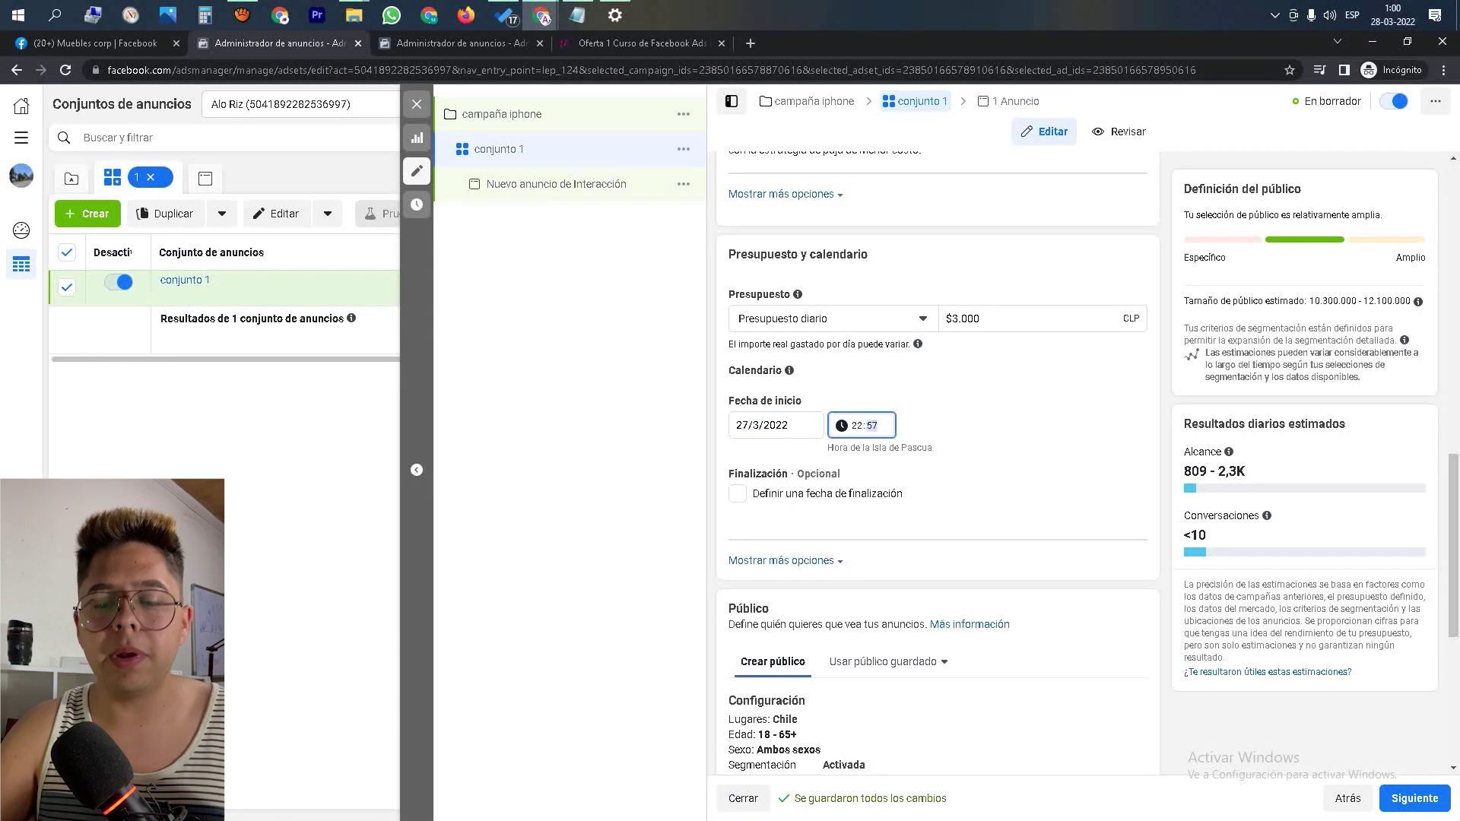
type("30")
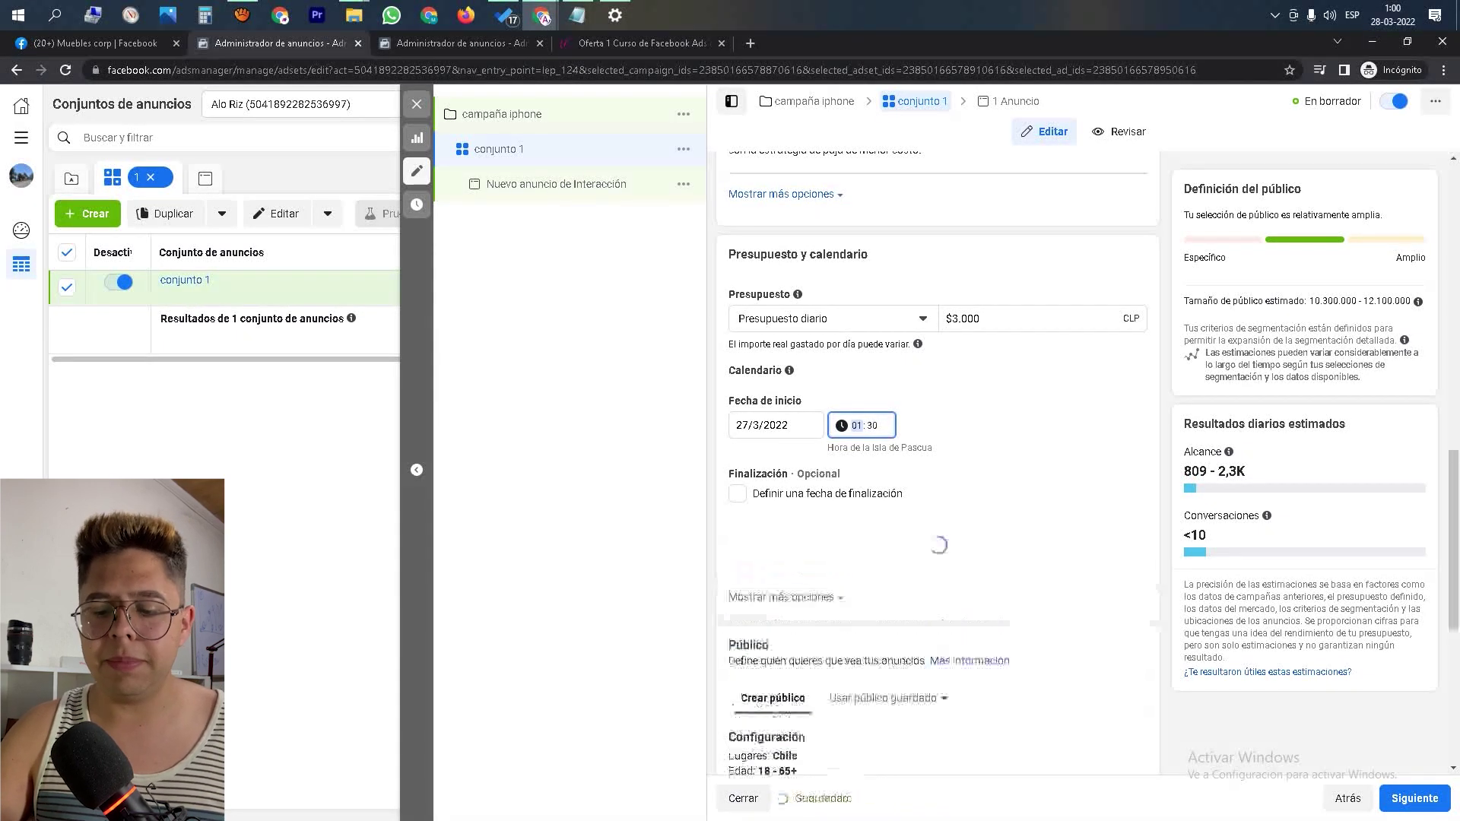
type("3")
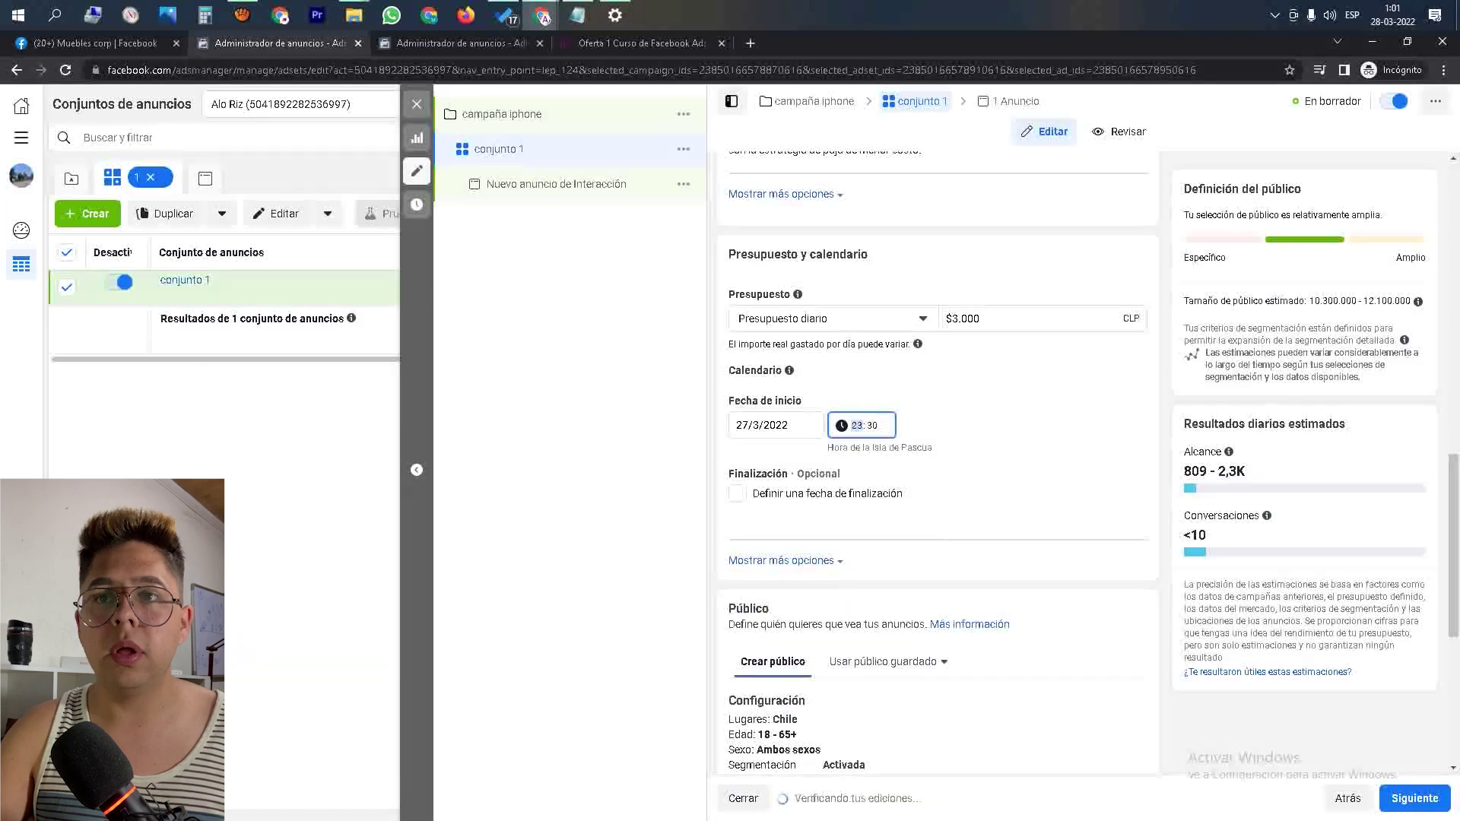
type("23")
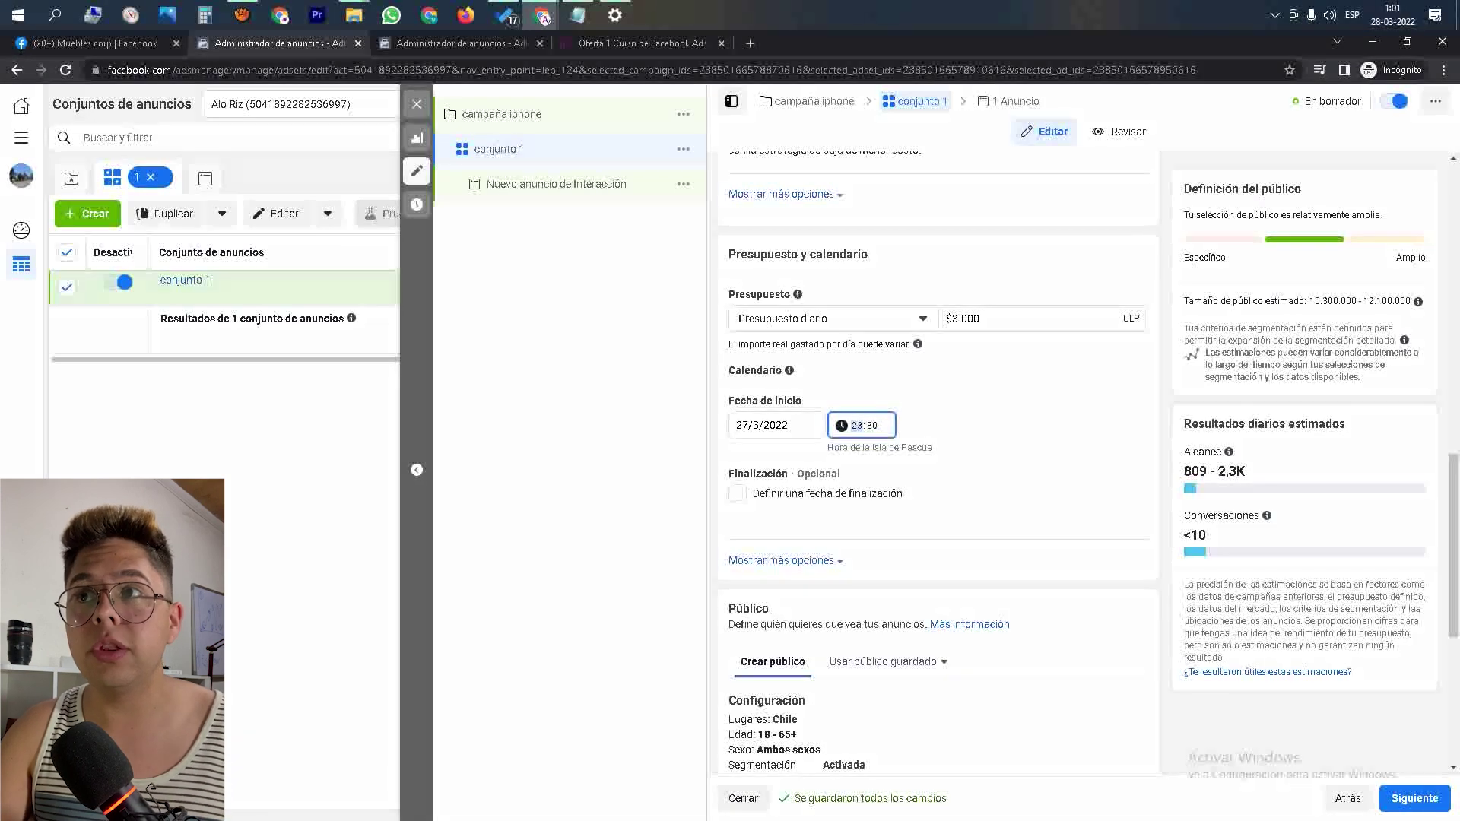
- Enable an end date for conjunto 1 and set it to 30/3/2022
left_click(737, 493)
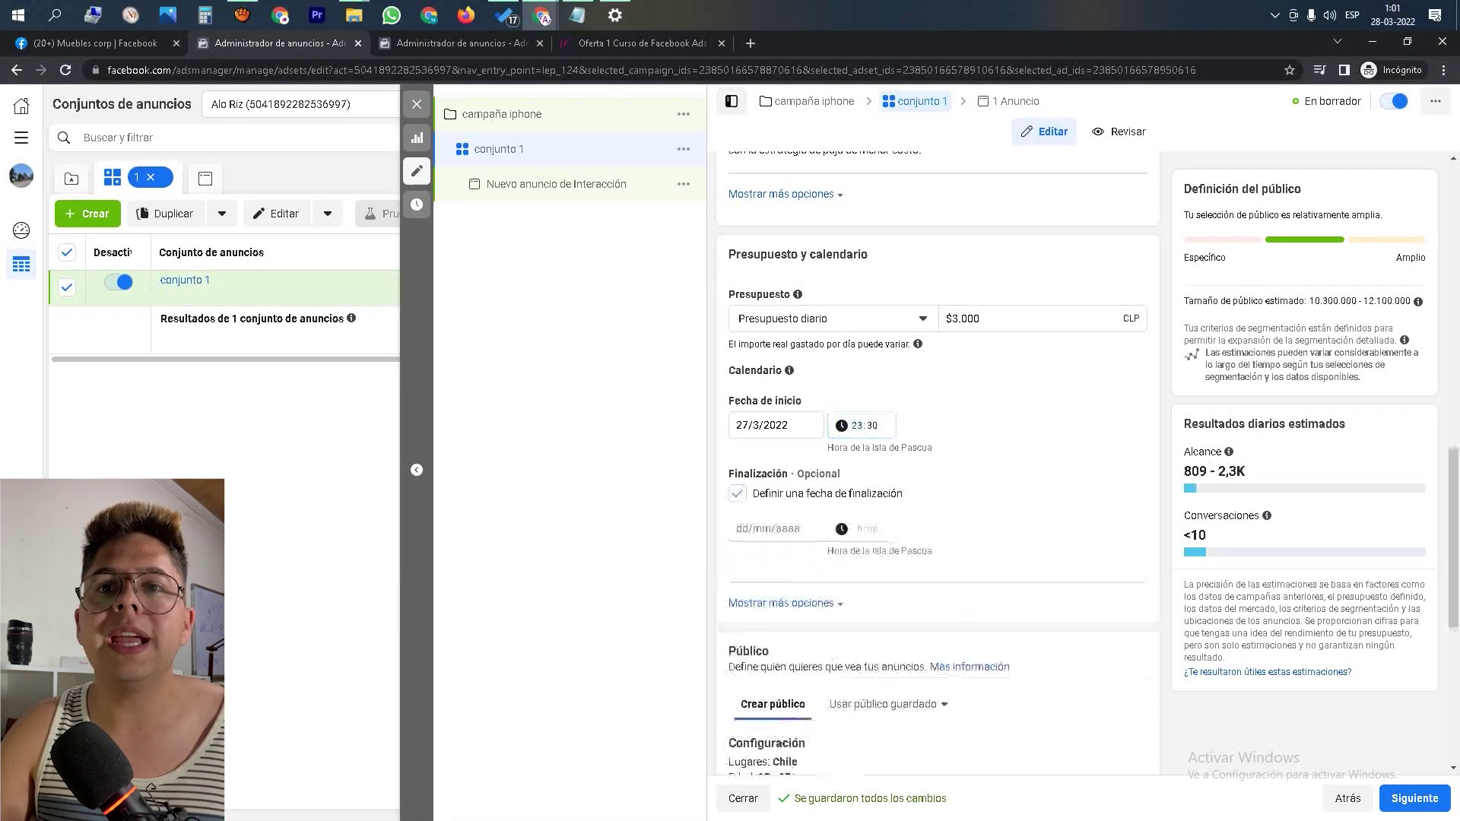
left_click(775, 529)
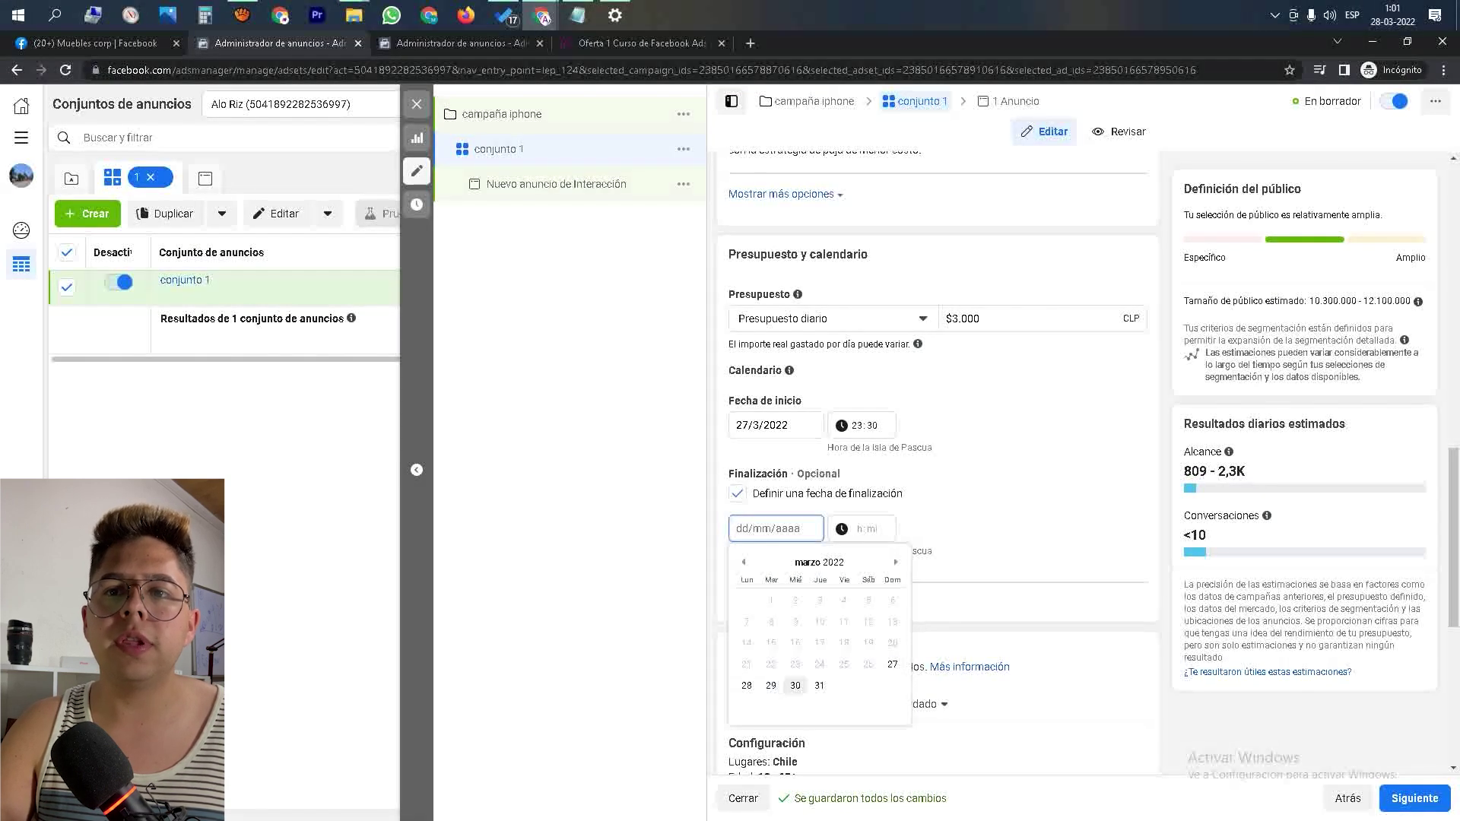
left_click(795, 685)
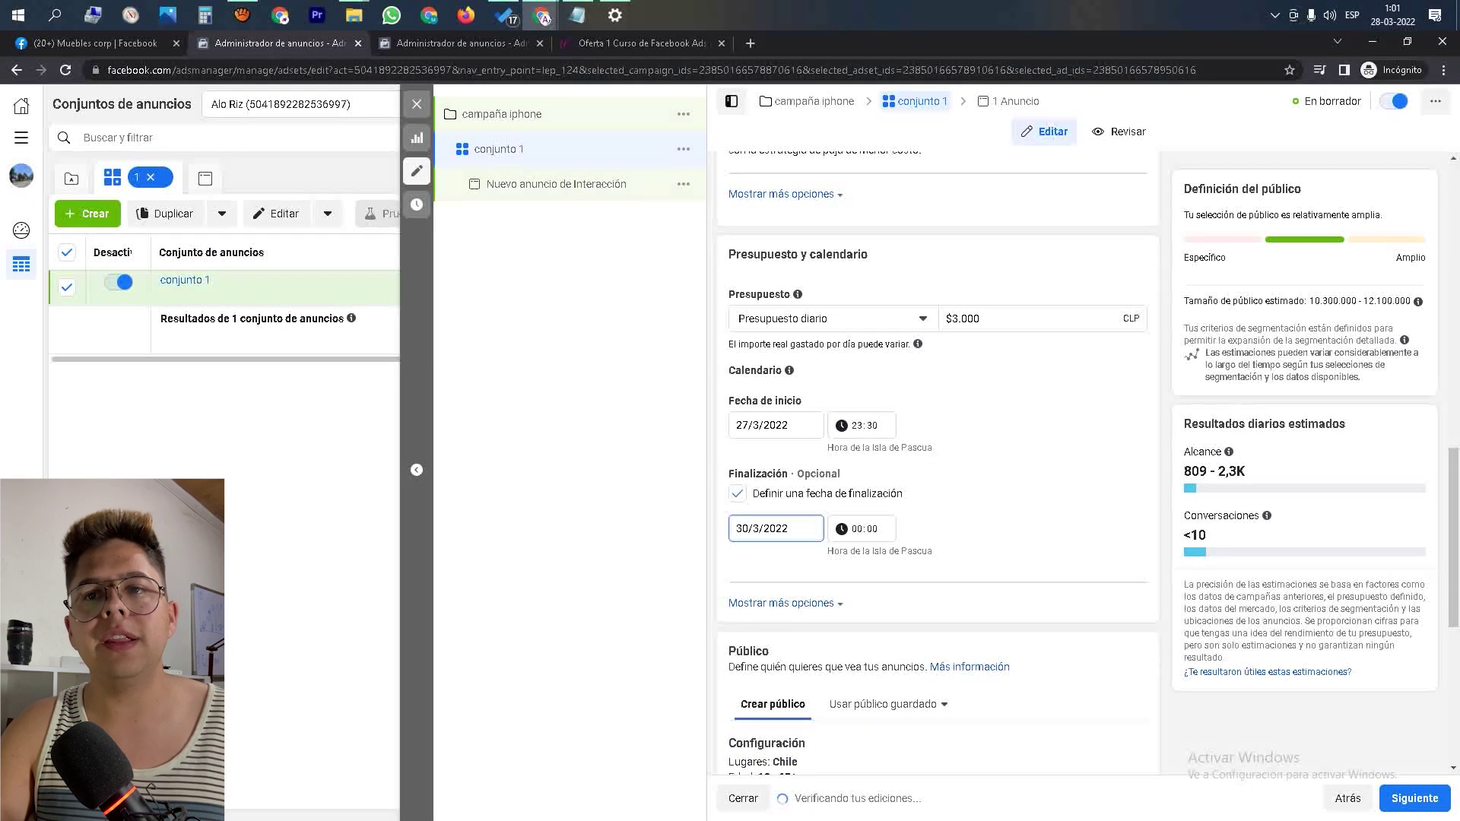
scroll(937, 456, "down", 2)
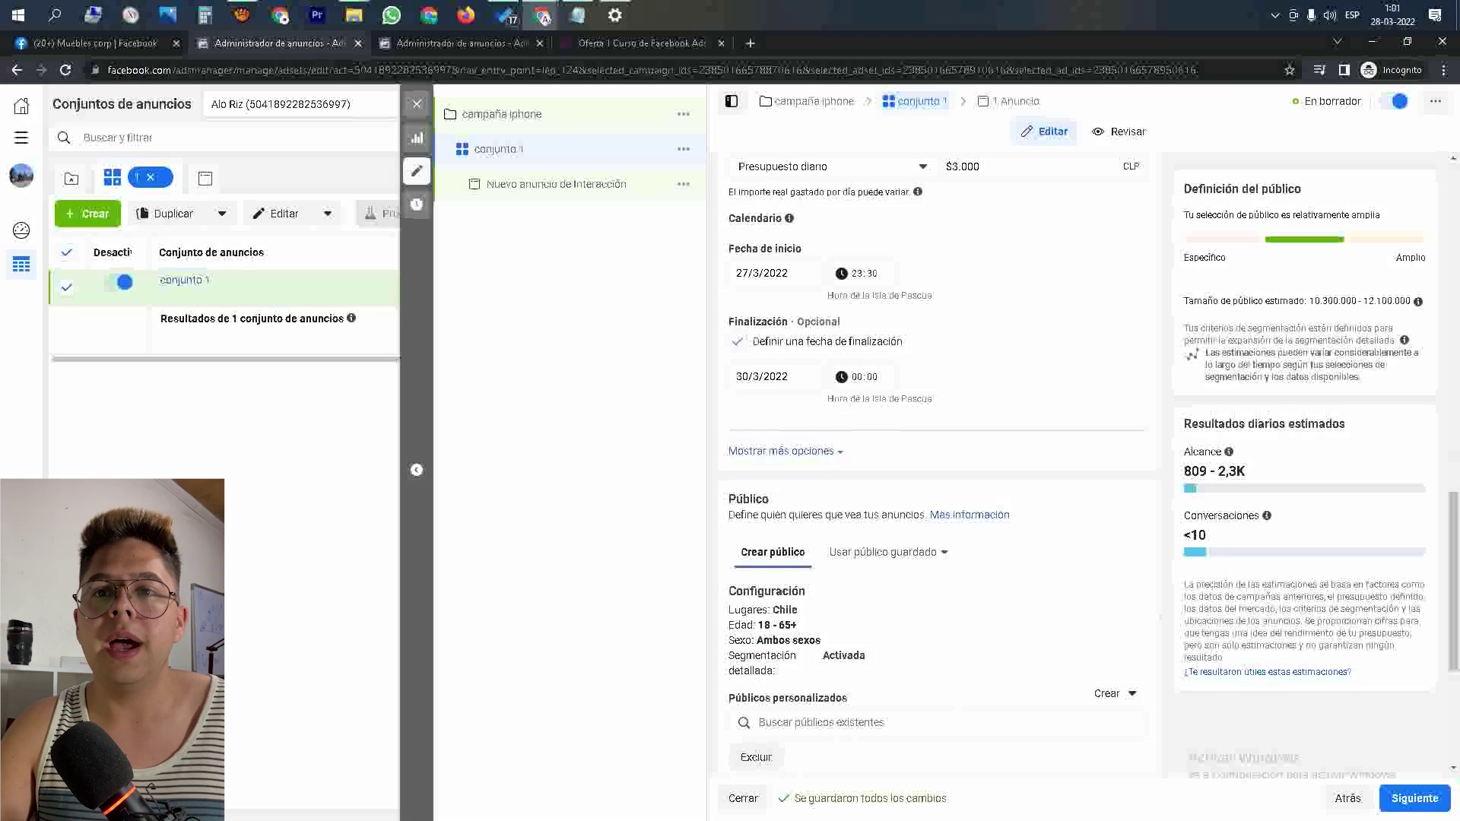
scroll(938, 456, "up", 2)
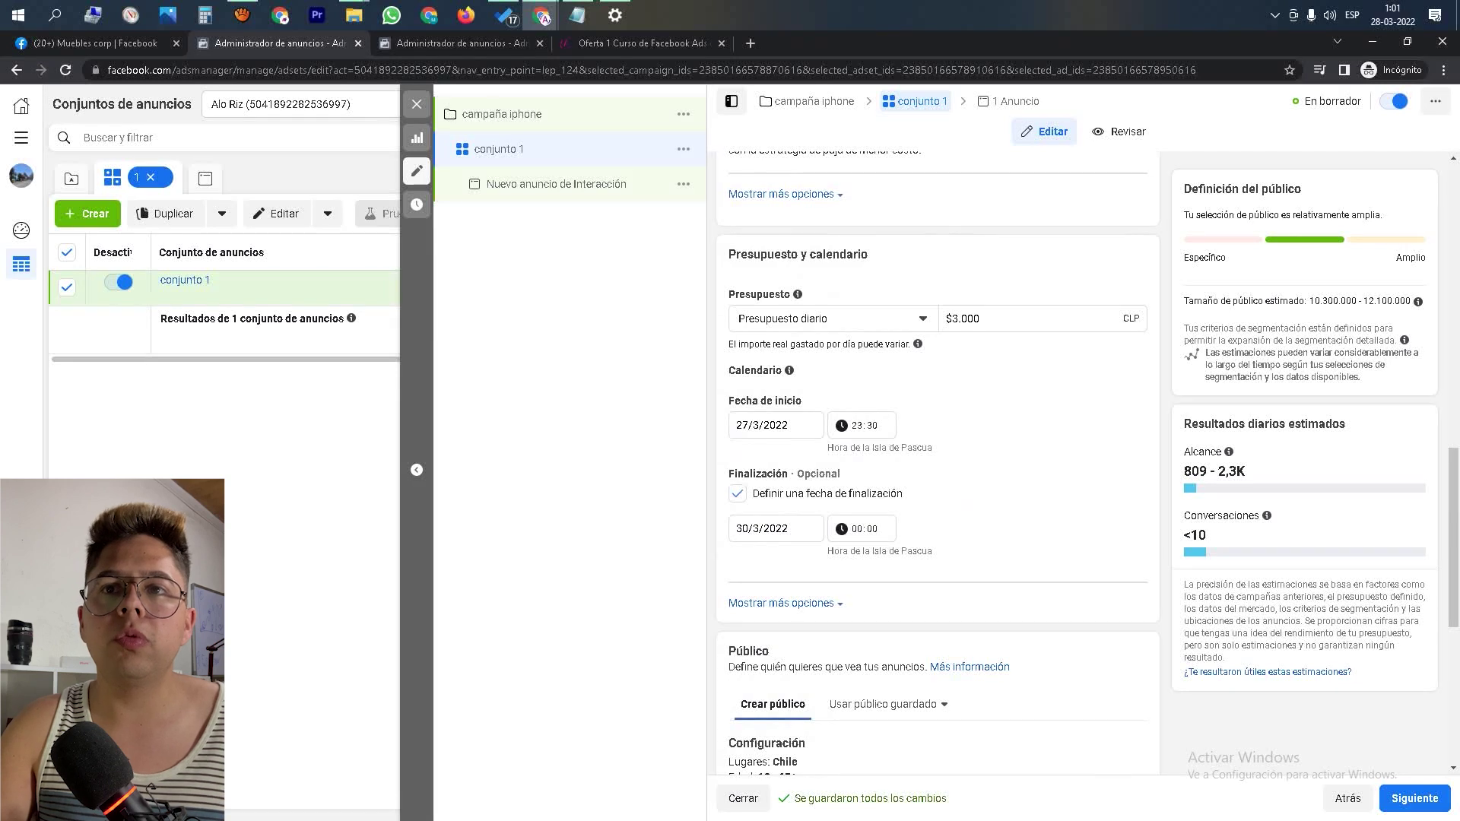
- Check the additional ad scheduling options of conjunto 1, hide them again and review the Público section
left_click_drag(989, 318, 943, 318)
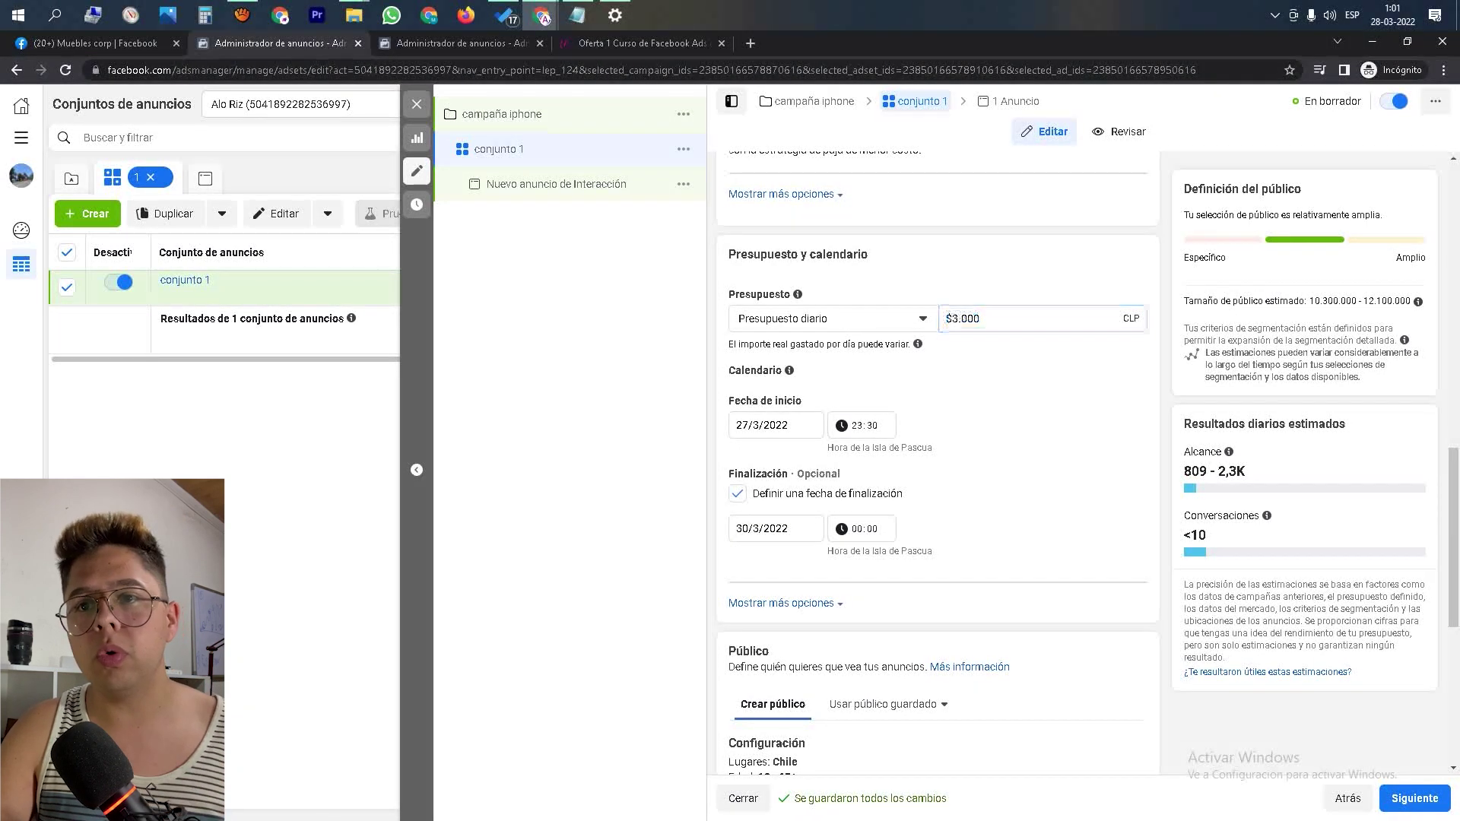
left_click(781, 603)
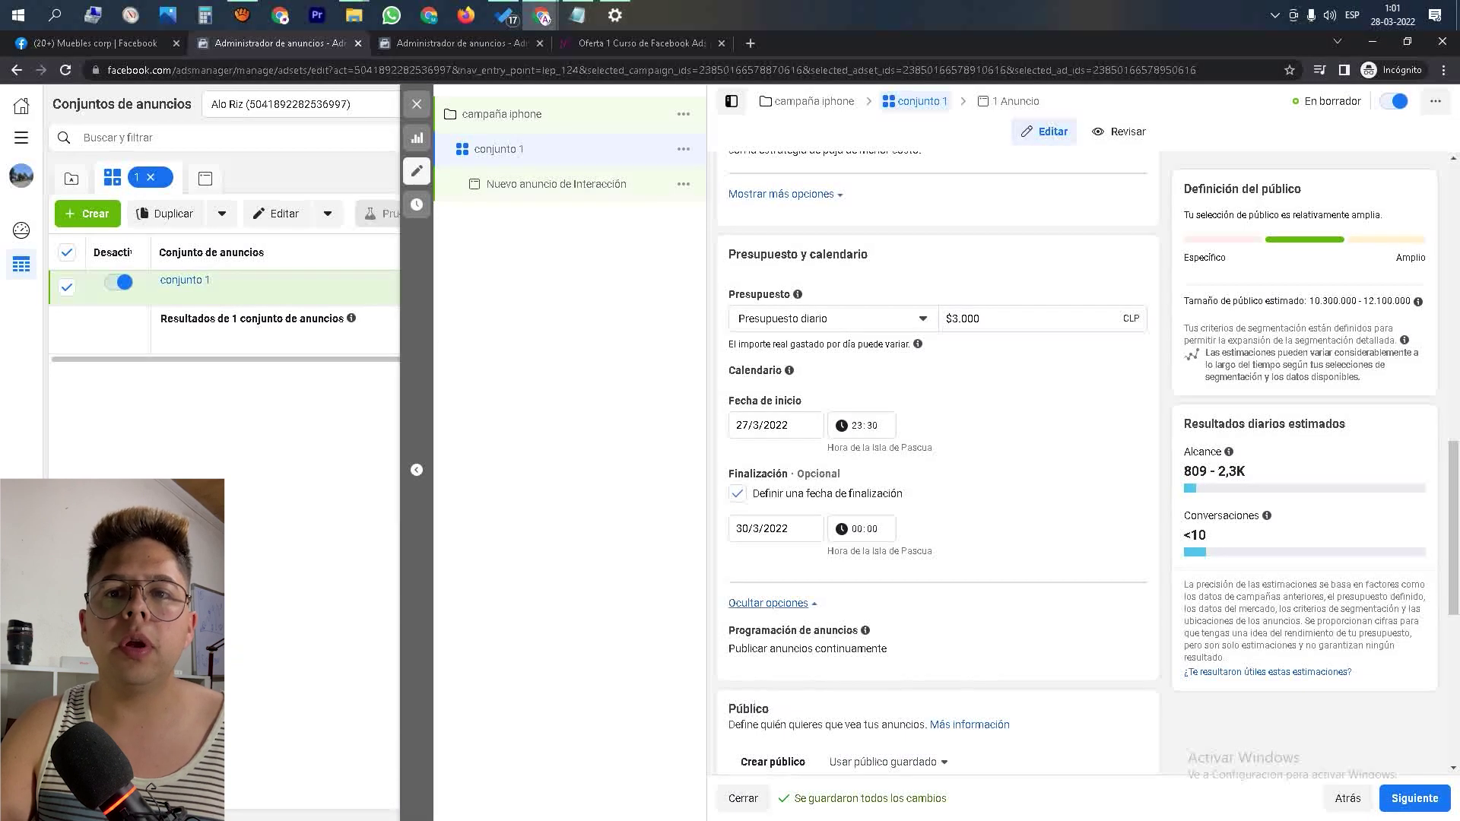
left_click(772, 603)
scroll(837, 593, "down", 2)
scroll(935, 456, "down", 3)
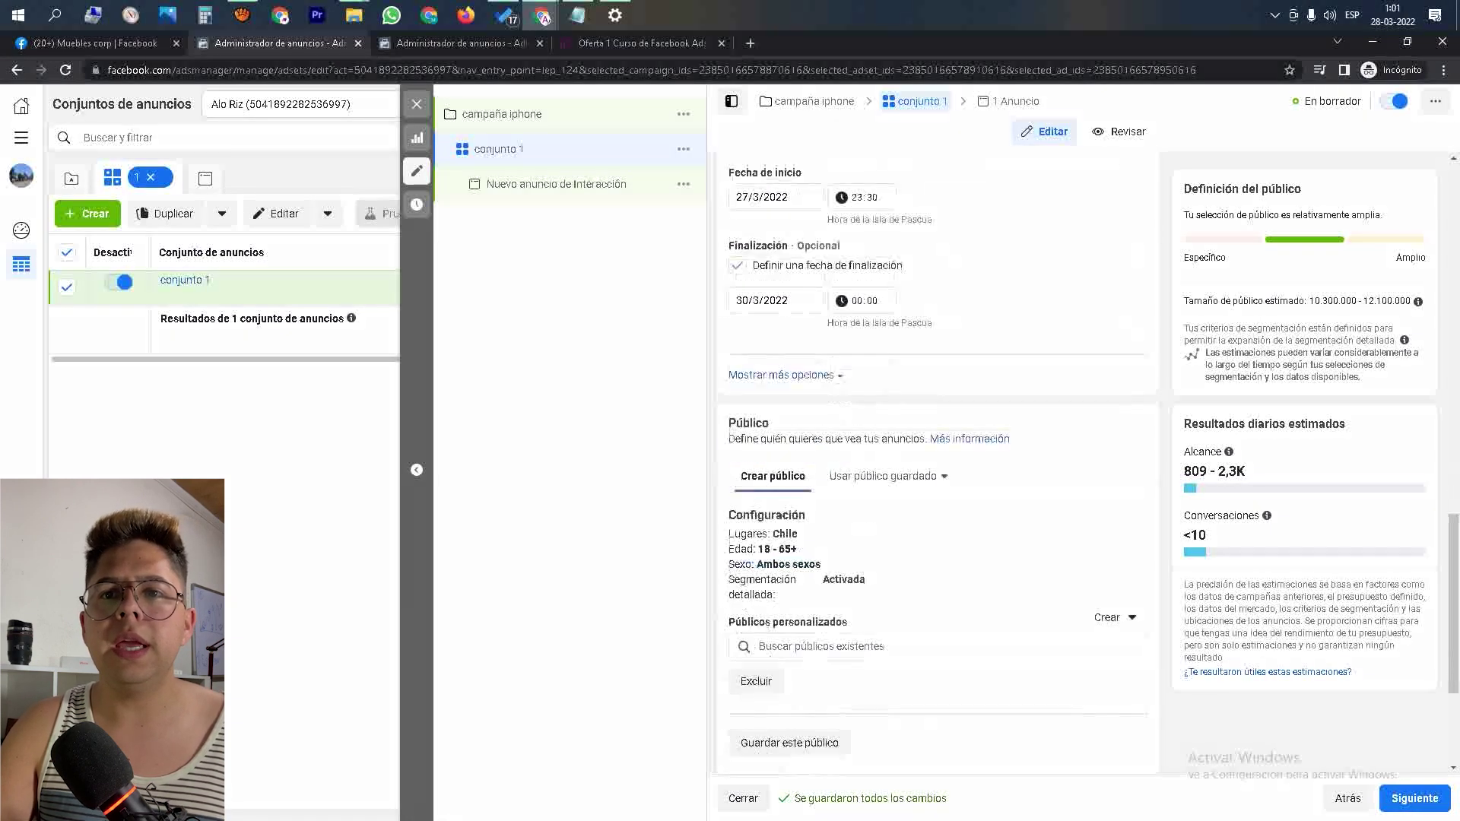
left_click_drag(929, 288, 992, 289)
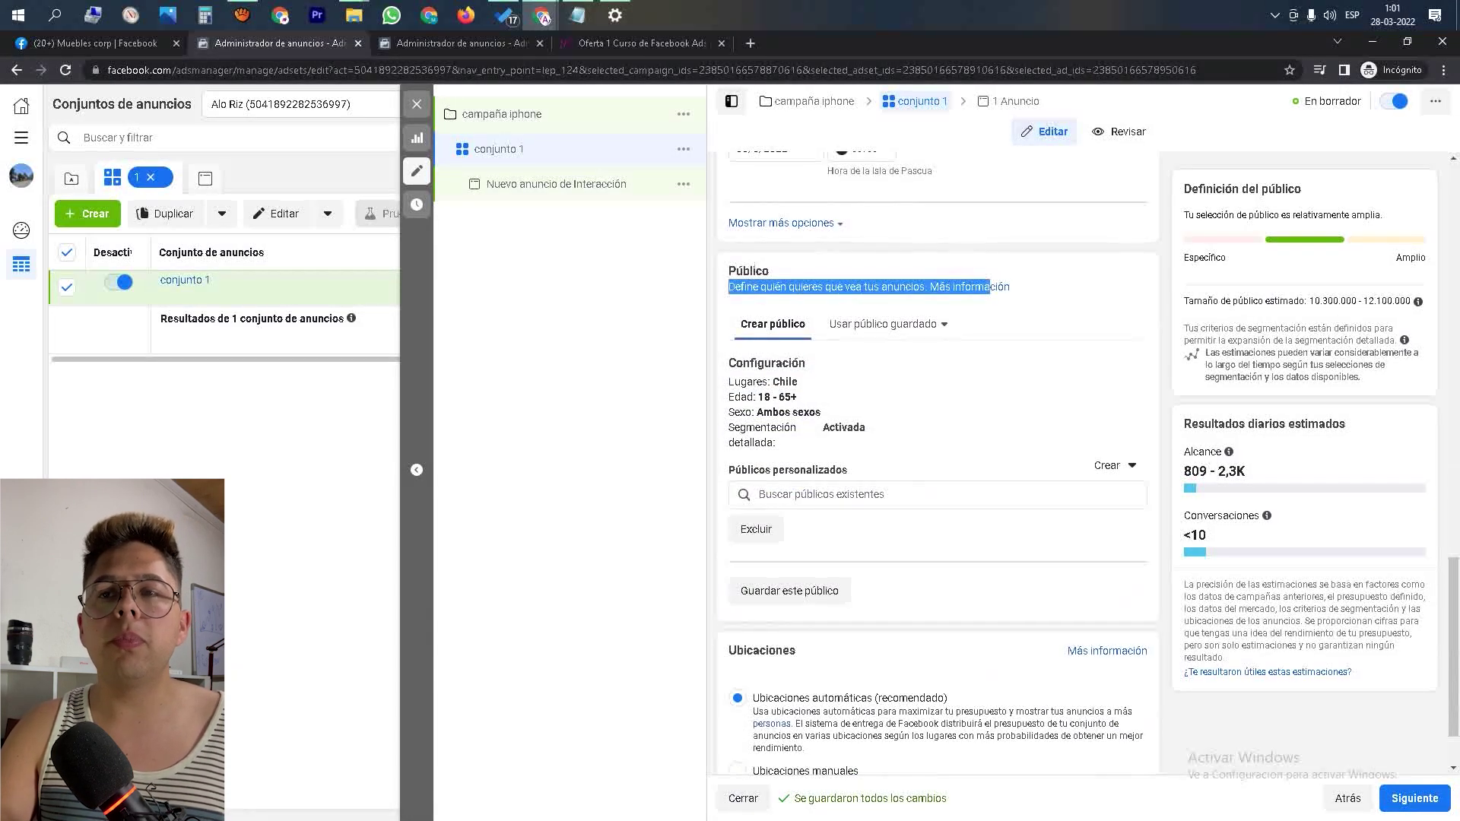
left_click(992, 302)
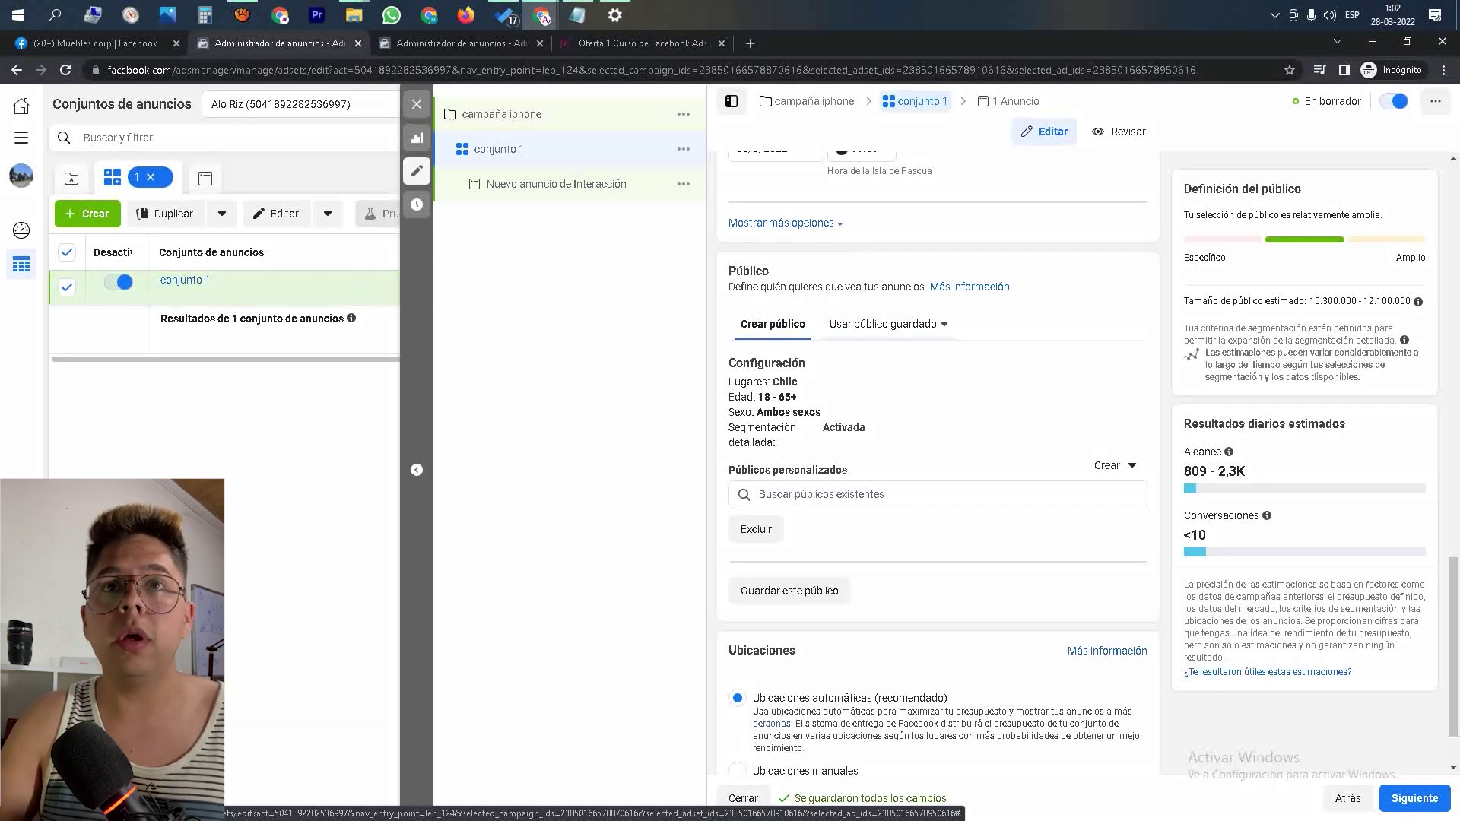
- Switch to the Facebook Ads course offer page and examine its header, video and list of course content values
left_click(641, 43)
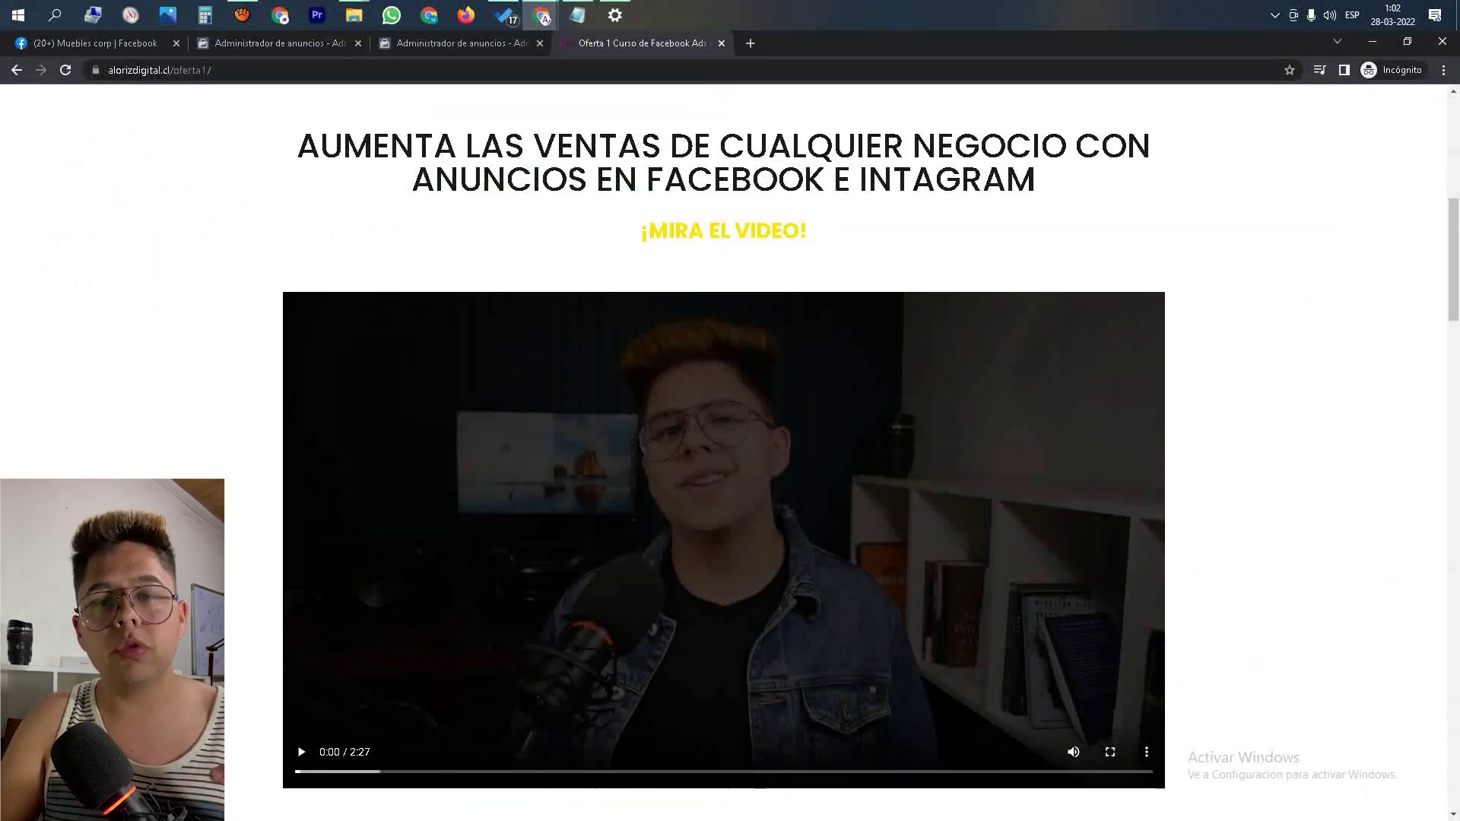
scroll(722, 457, "up", 8)
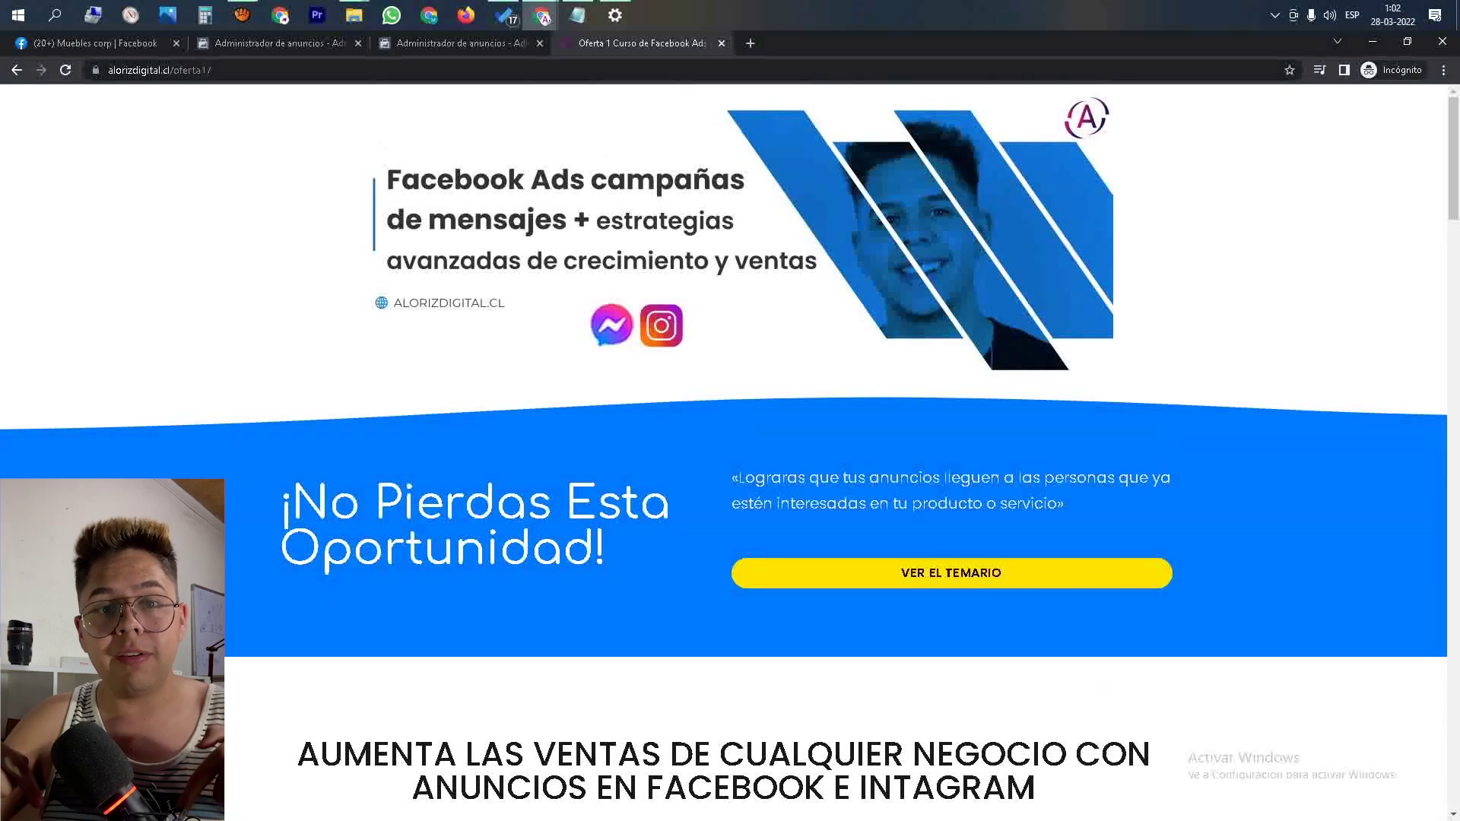
scroll(722, 457, "down", 9)
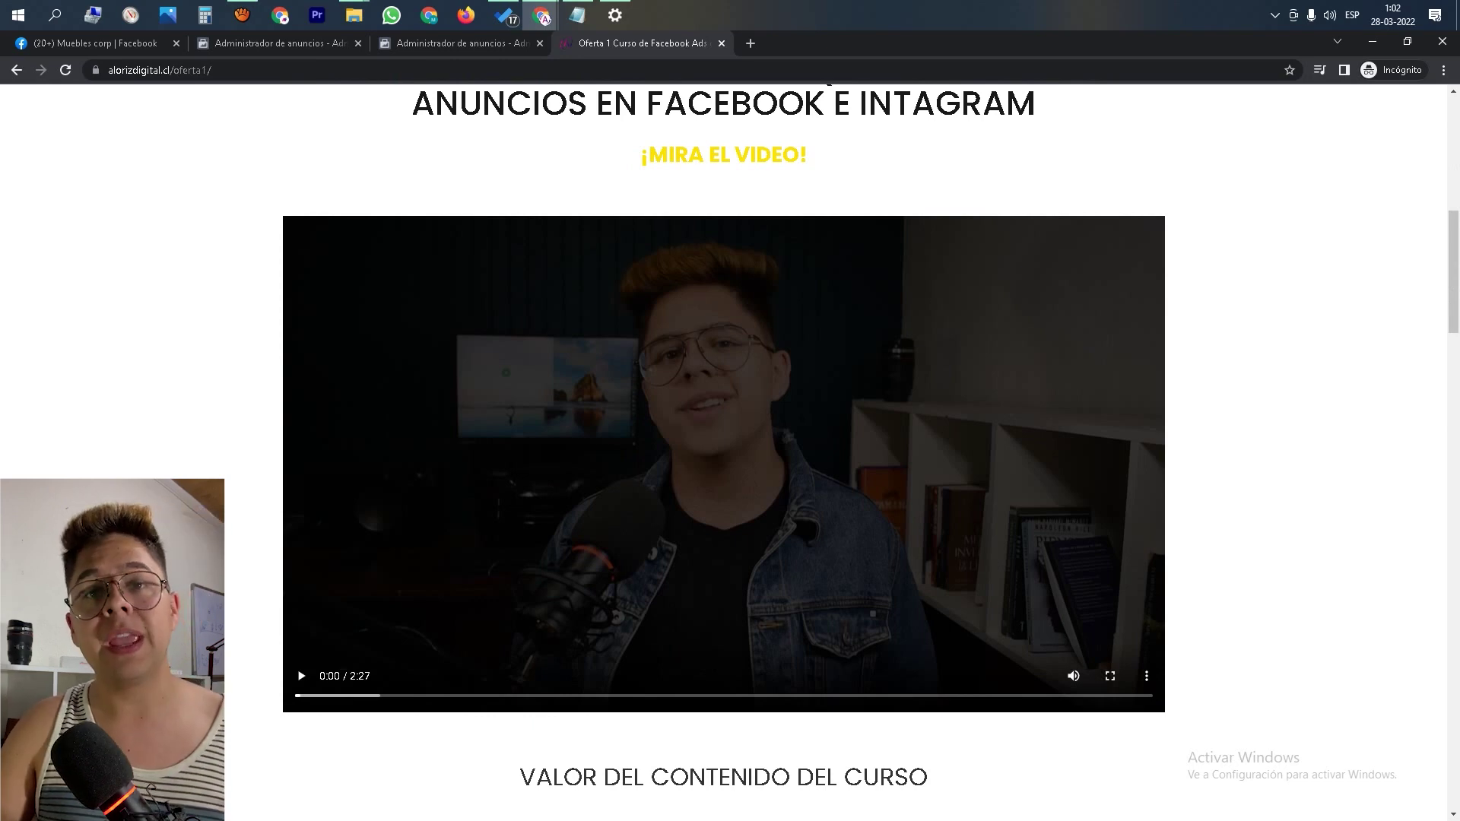
scroll(722, 456, "down", 3)
scroll(722, 456, "up", 3)
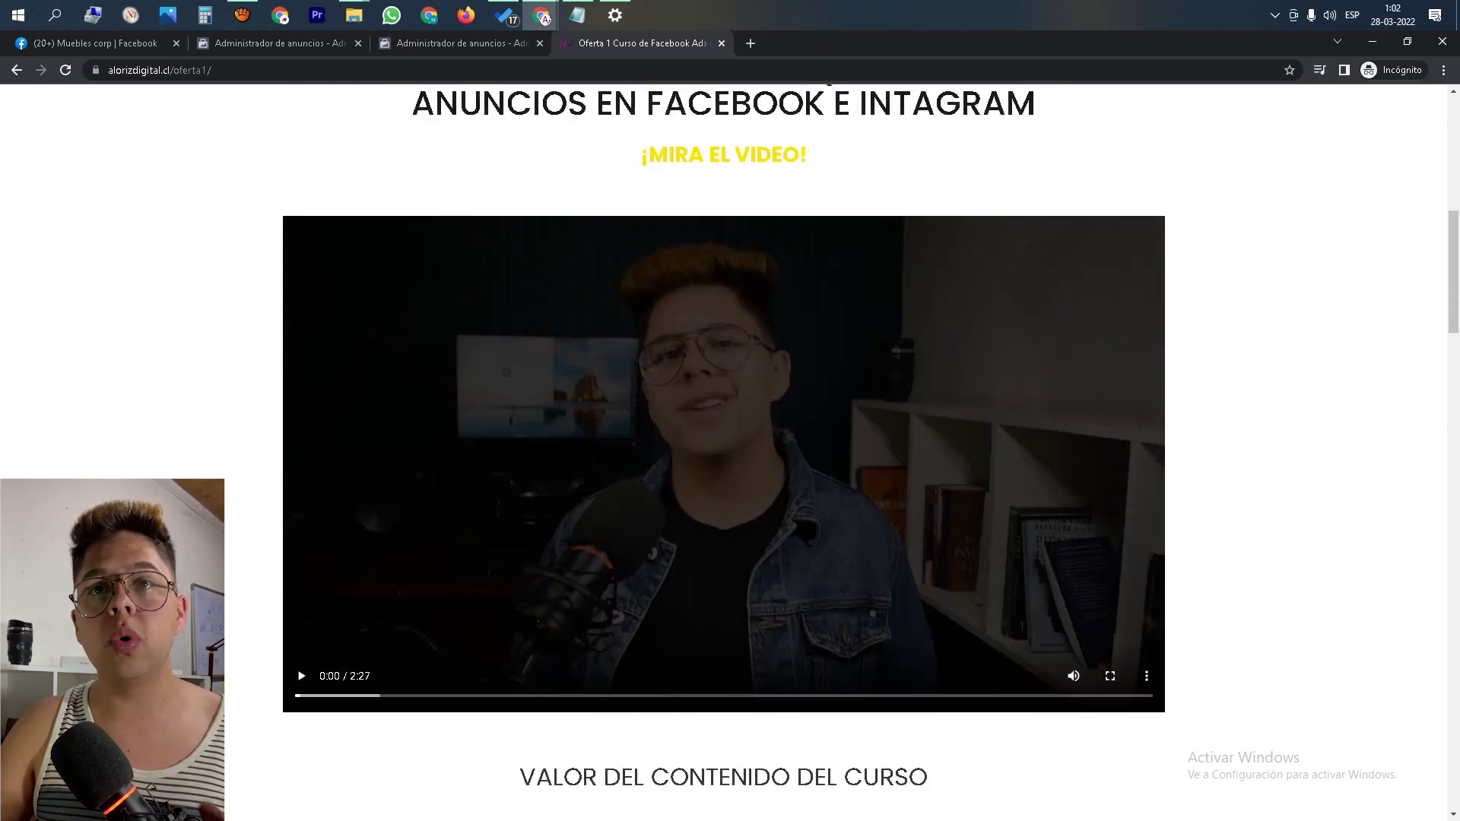
scroll(722, 457, "up", 4)
scroll(722, 456, "down", 9)
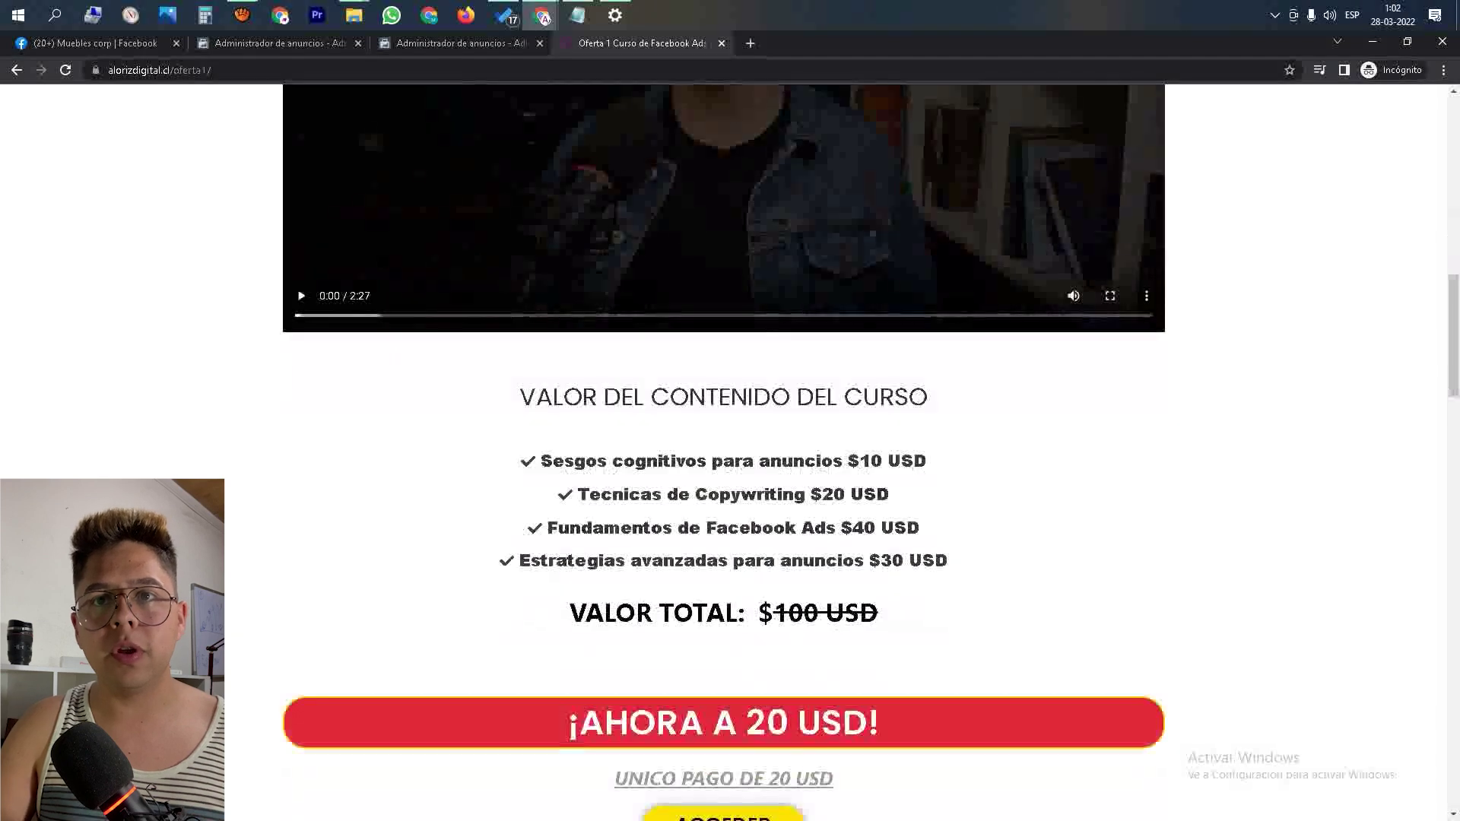
scroll(722, 457, "down", 2)
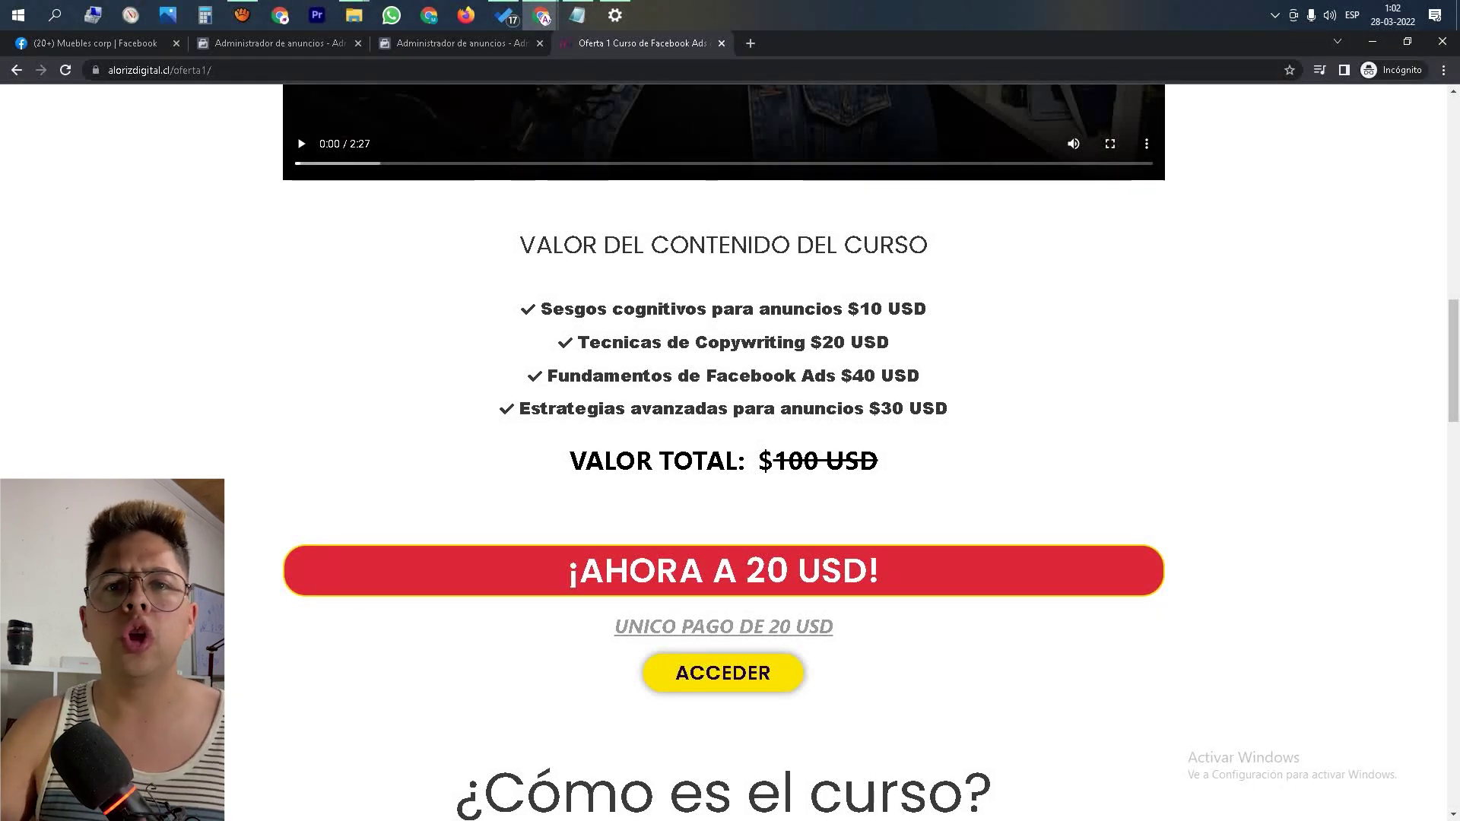
left_click_drag(530, 409, 868, 409)
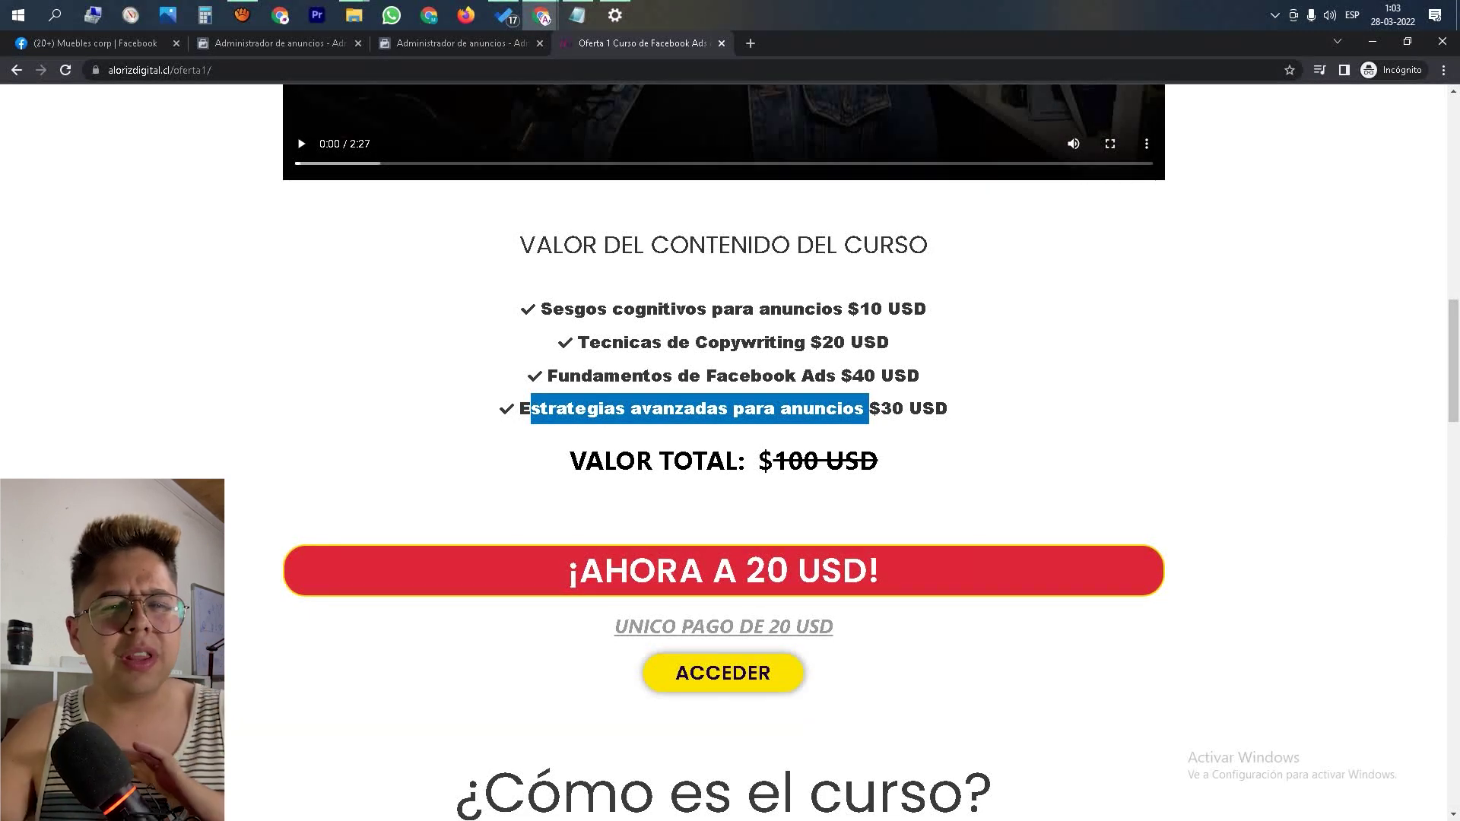
scroll(722, 456, "down", 2)
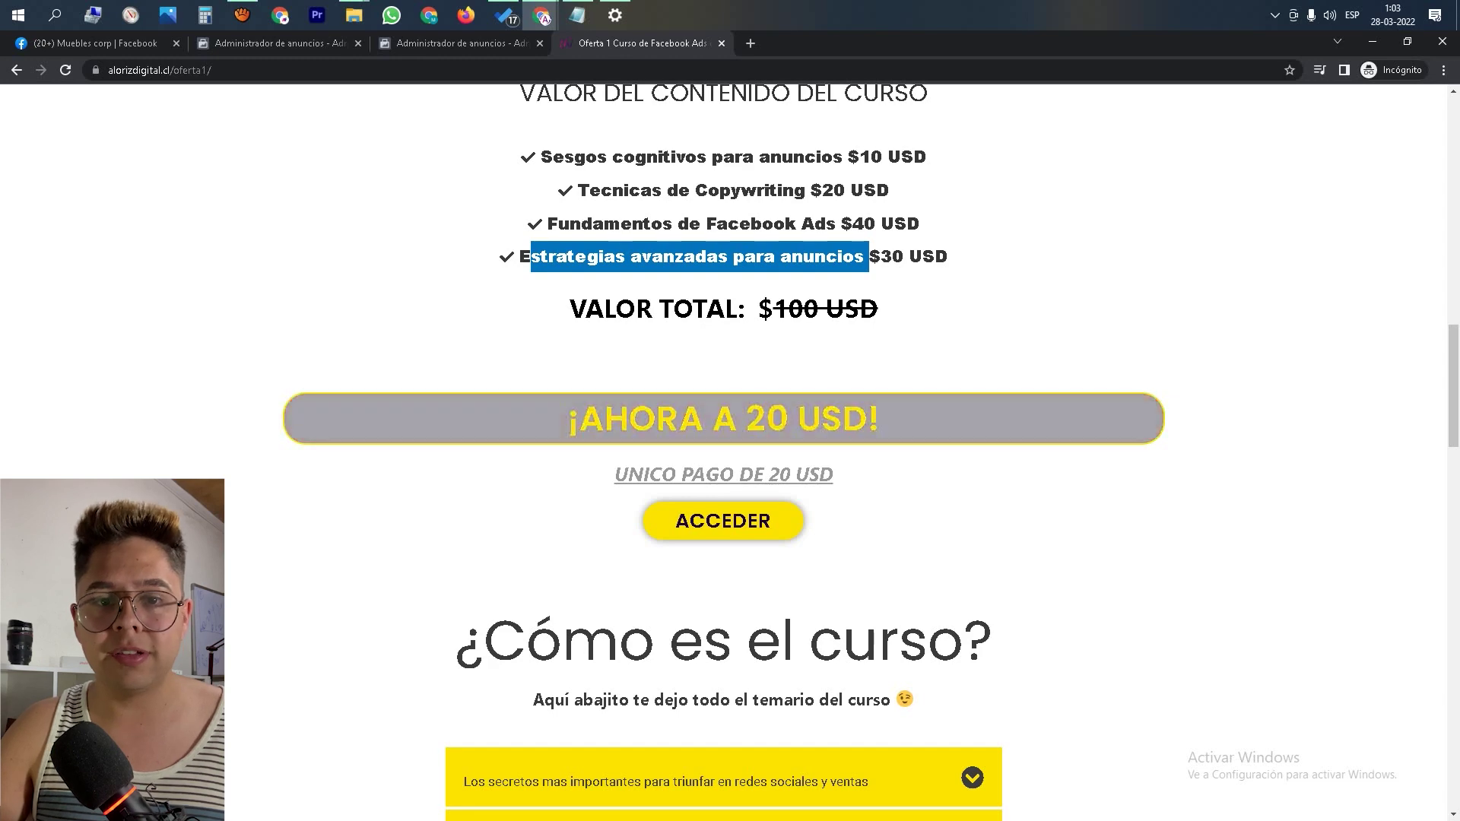
- Examine the course syllabus, including the "Anuncio correcto para la persona correcta" module, and the section about the author
scroll(722, 456, "down", 2)
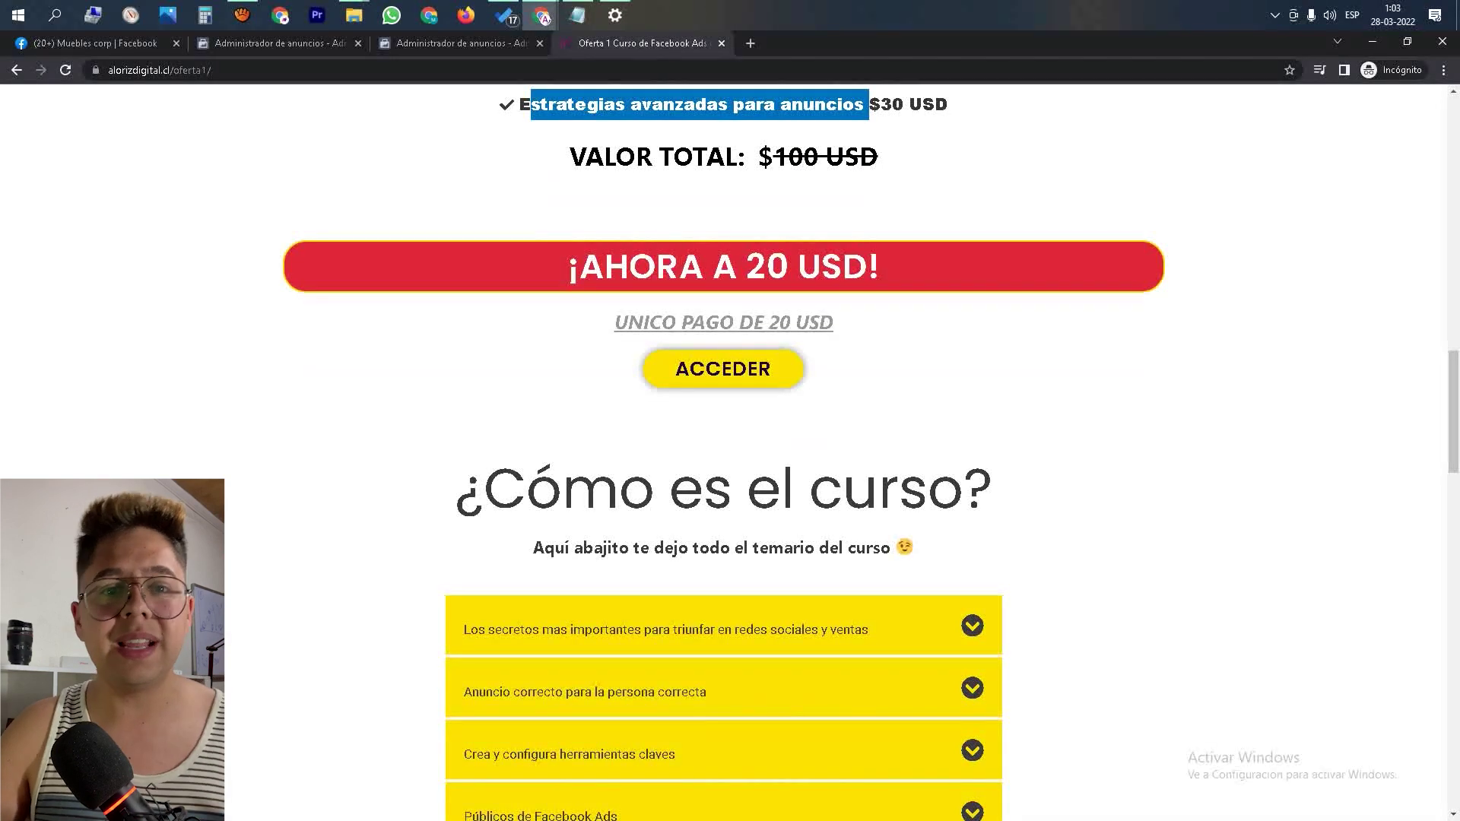
scroll(722, 456, "down", 5)
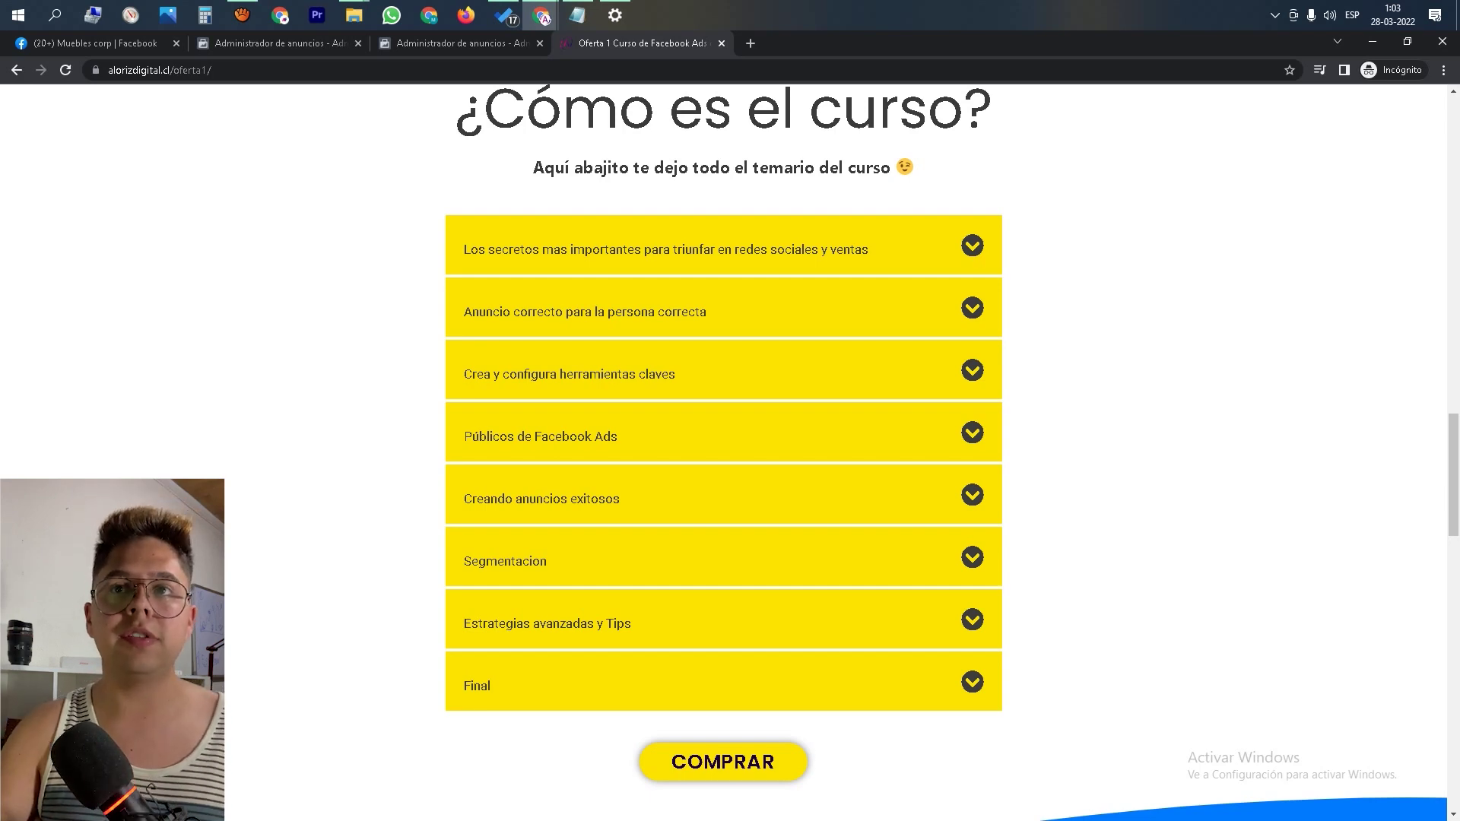
scroll(723, 456, "up", 8)
scroll(723, 456, "down", 8)
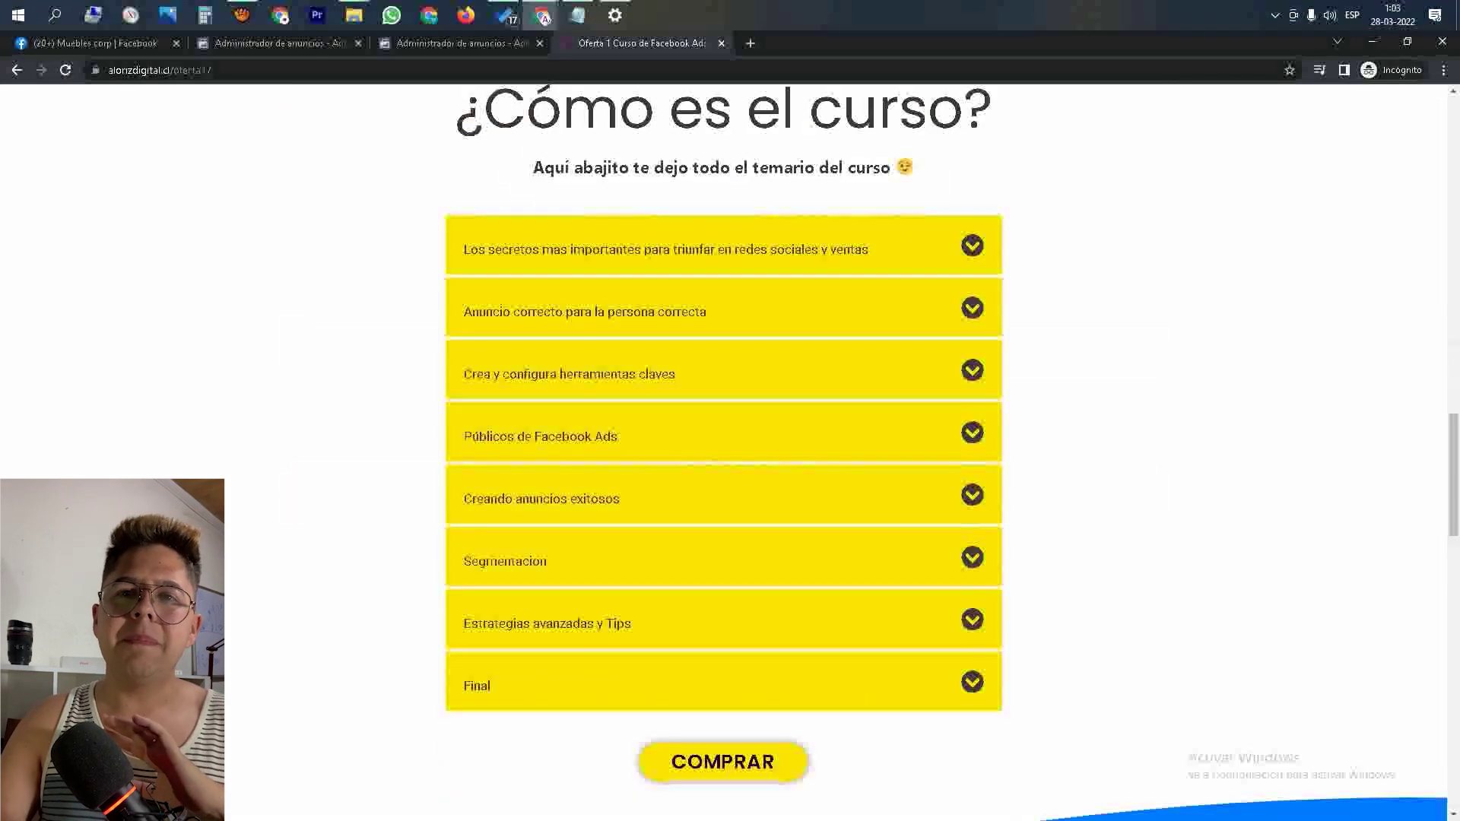
left_click(722, 247)
left_click(723, 247)
left_click(722, 309)
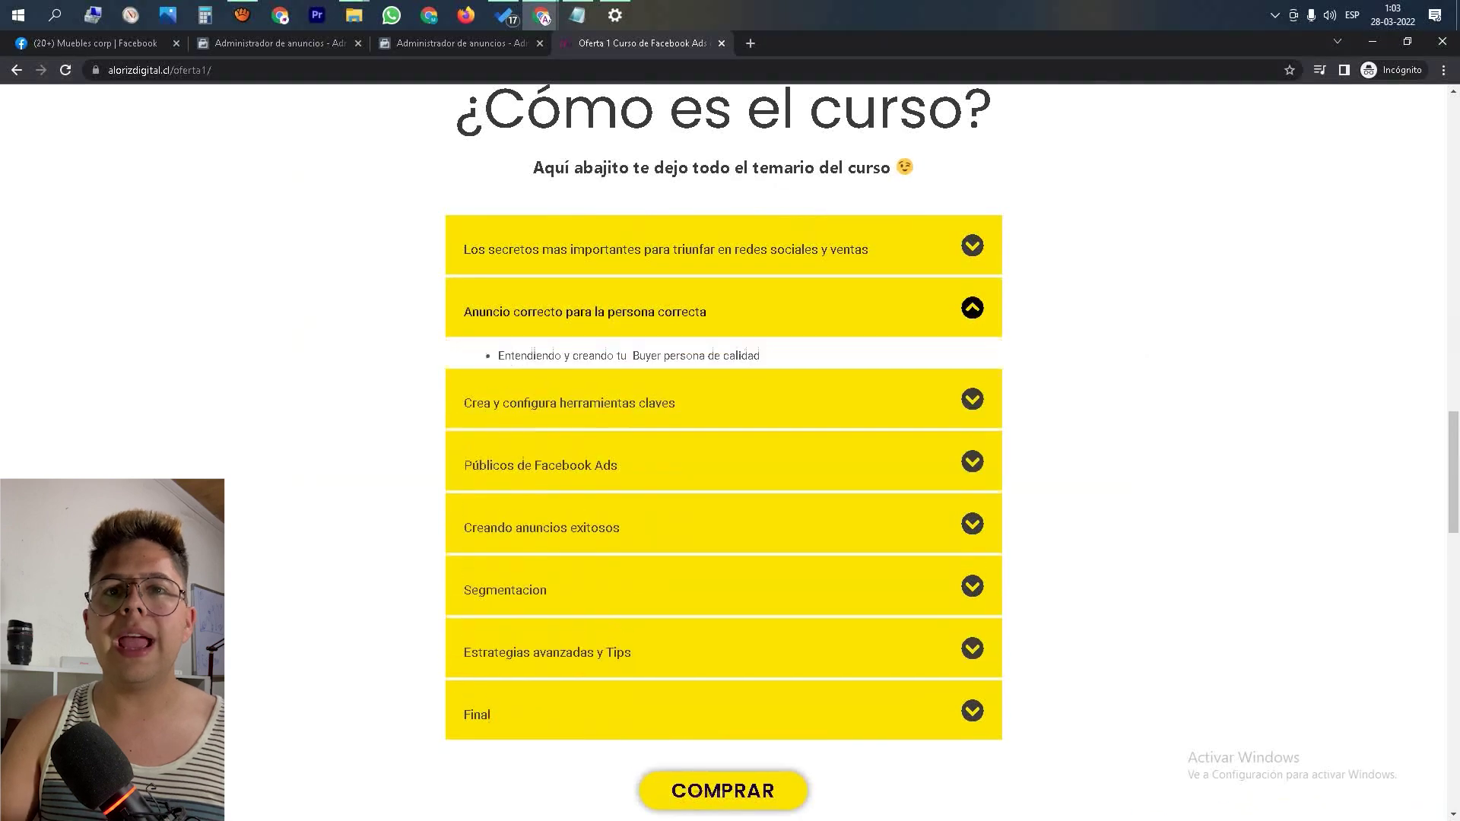
scroll(722, 456, "down", 3)
scroll(722, 456, "down", 10)
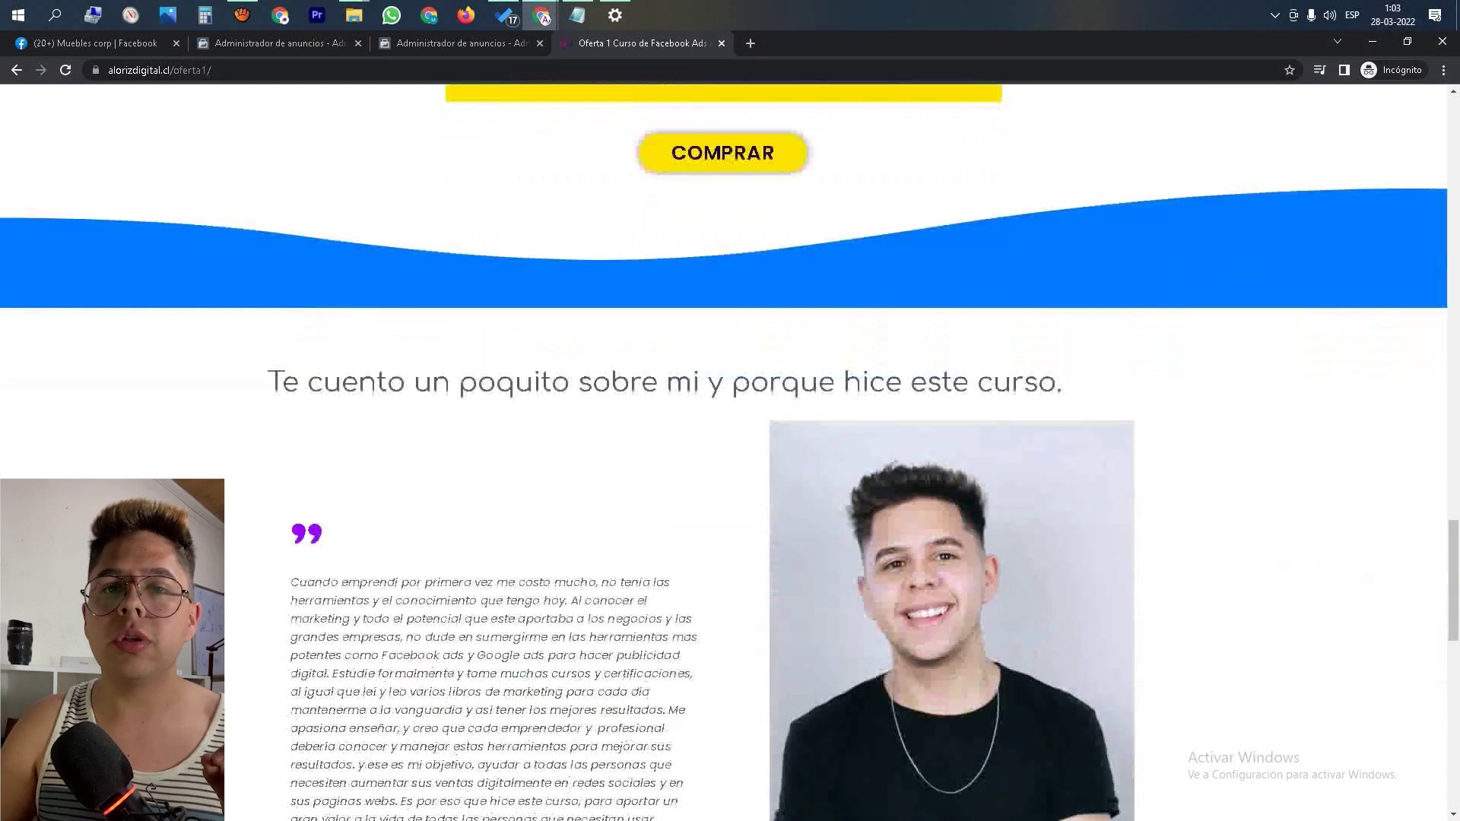
left_click_drag(387, 354, 530, 610)
scroll(722, 456, "up", 10)
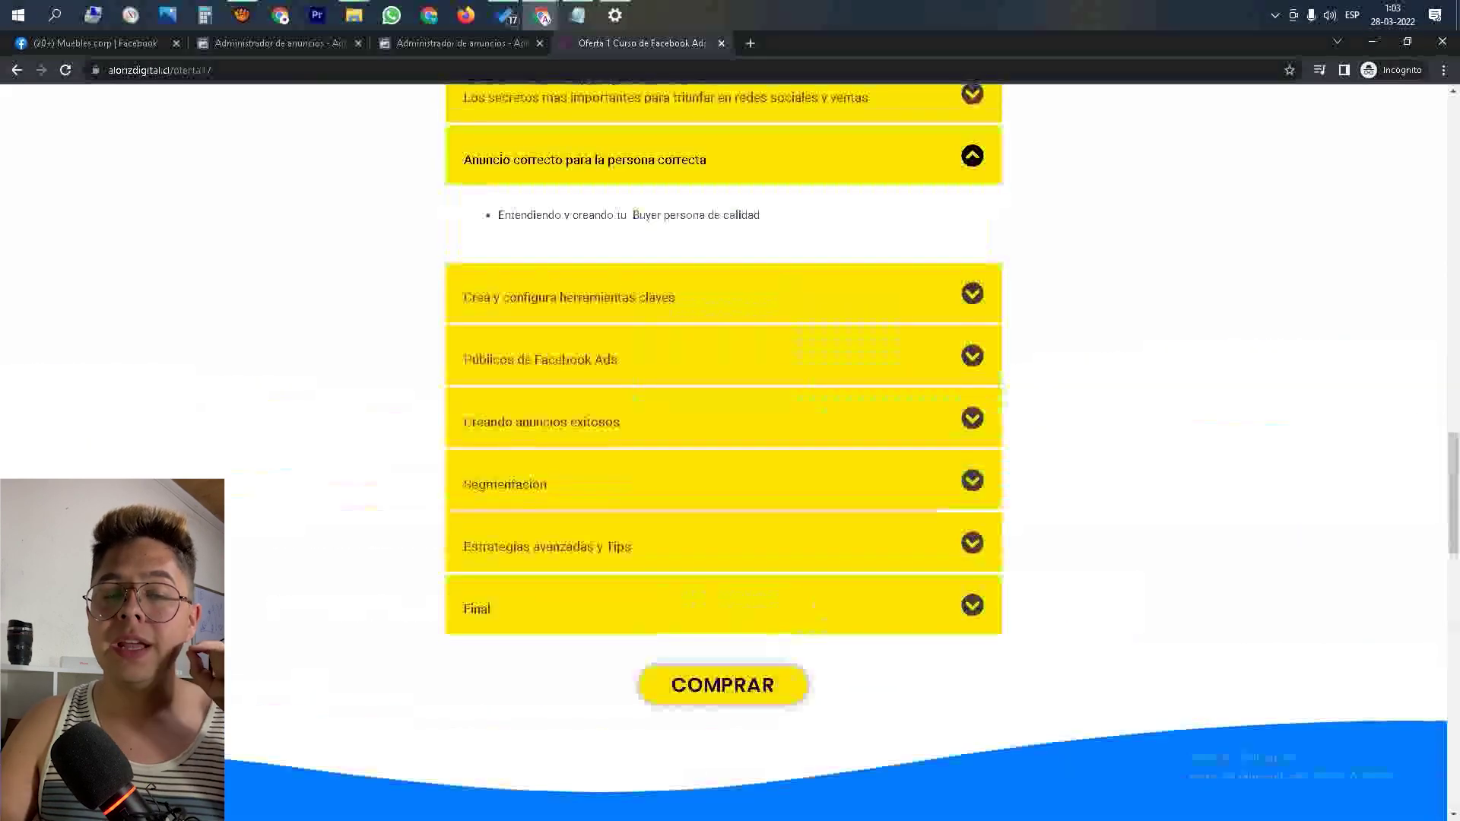
- Return to the conjunto 1 editor in Ads Manager and open the audience's location settings for adding places
left_click(461, 43)
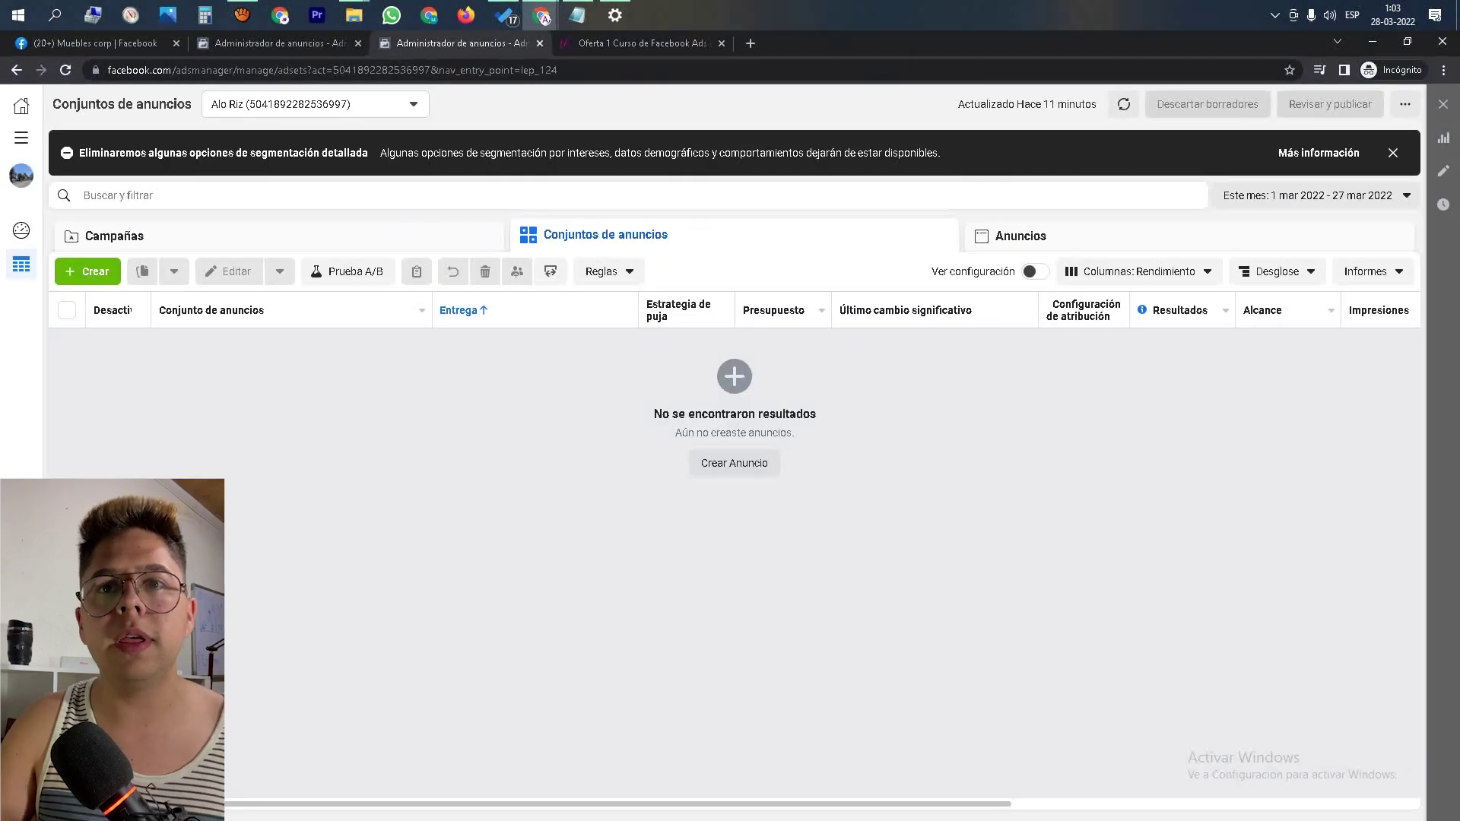
left_click(279, 43)
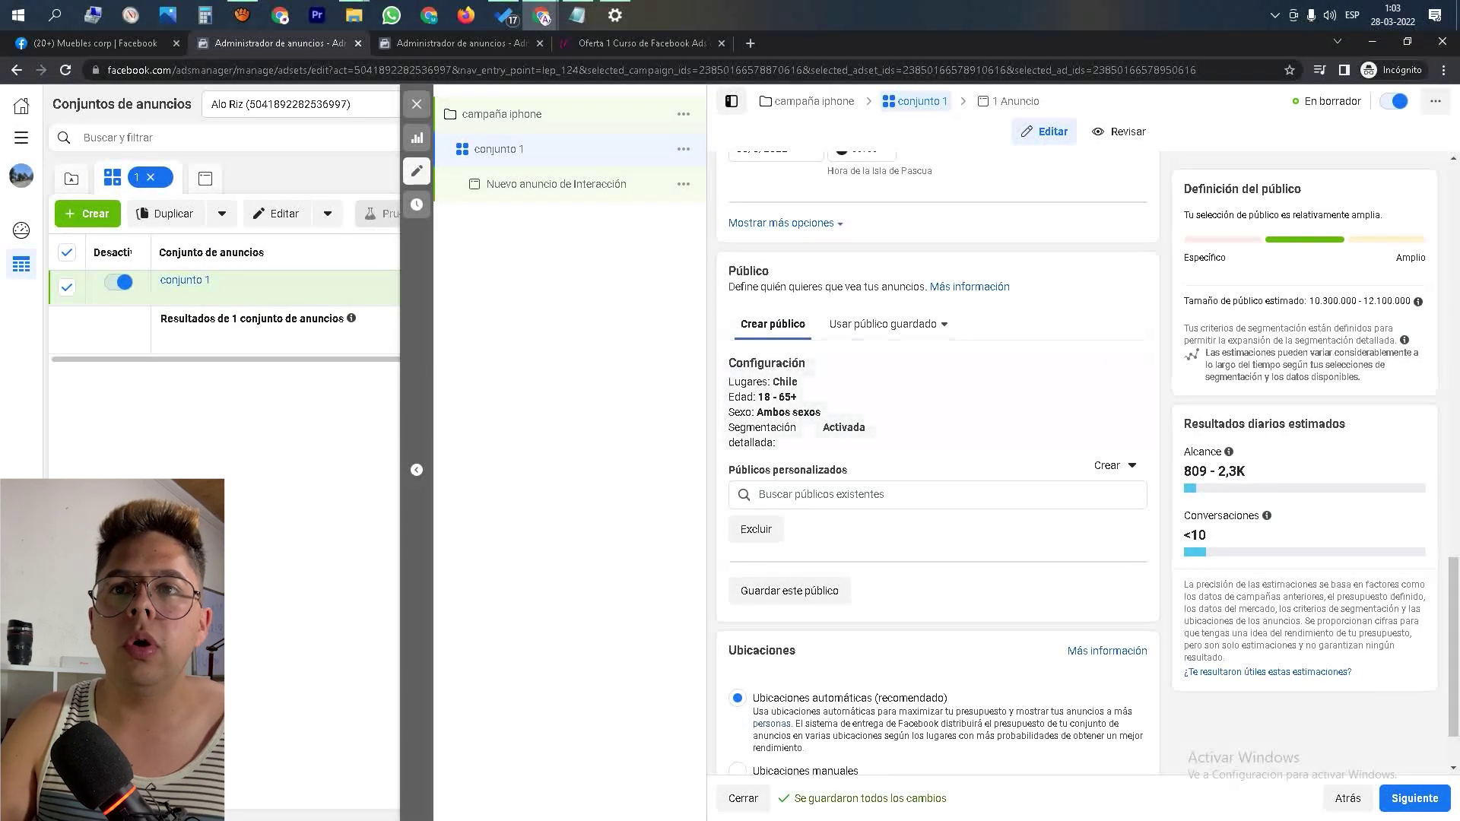
left_click(1122, 365)
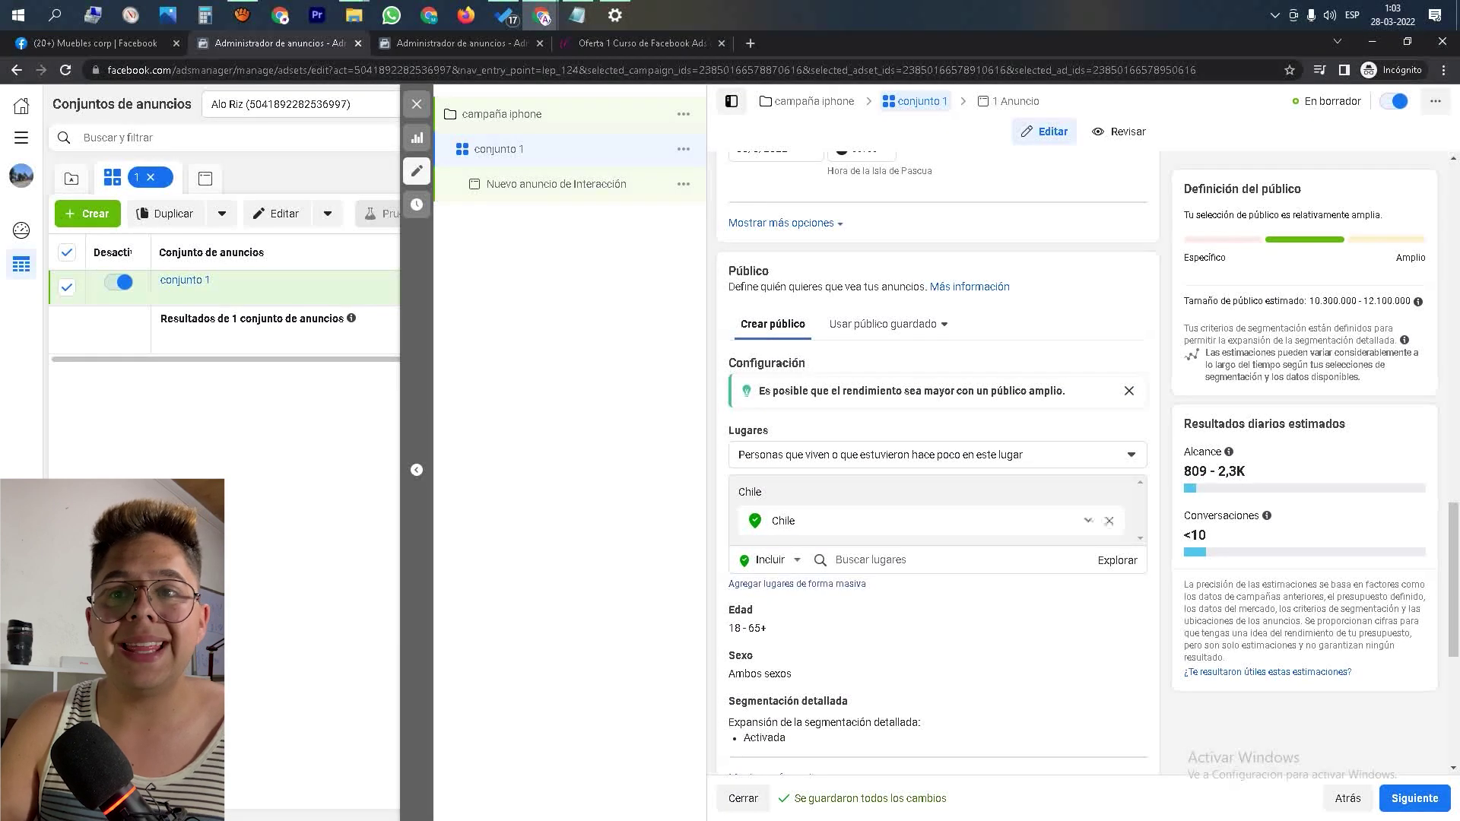
scroll(935, 456, "down", 2)
left_click(870, 408)
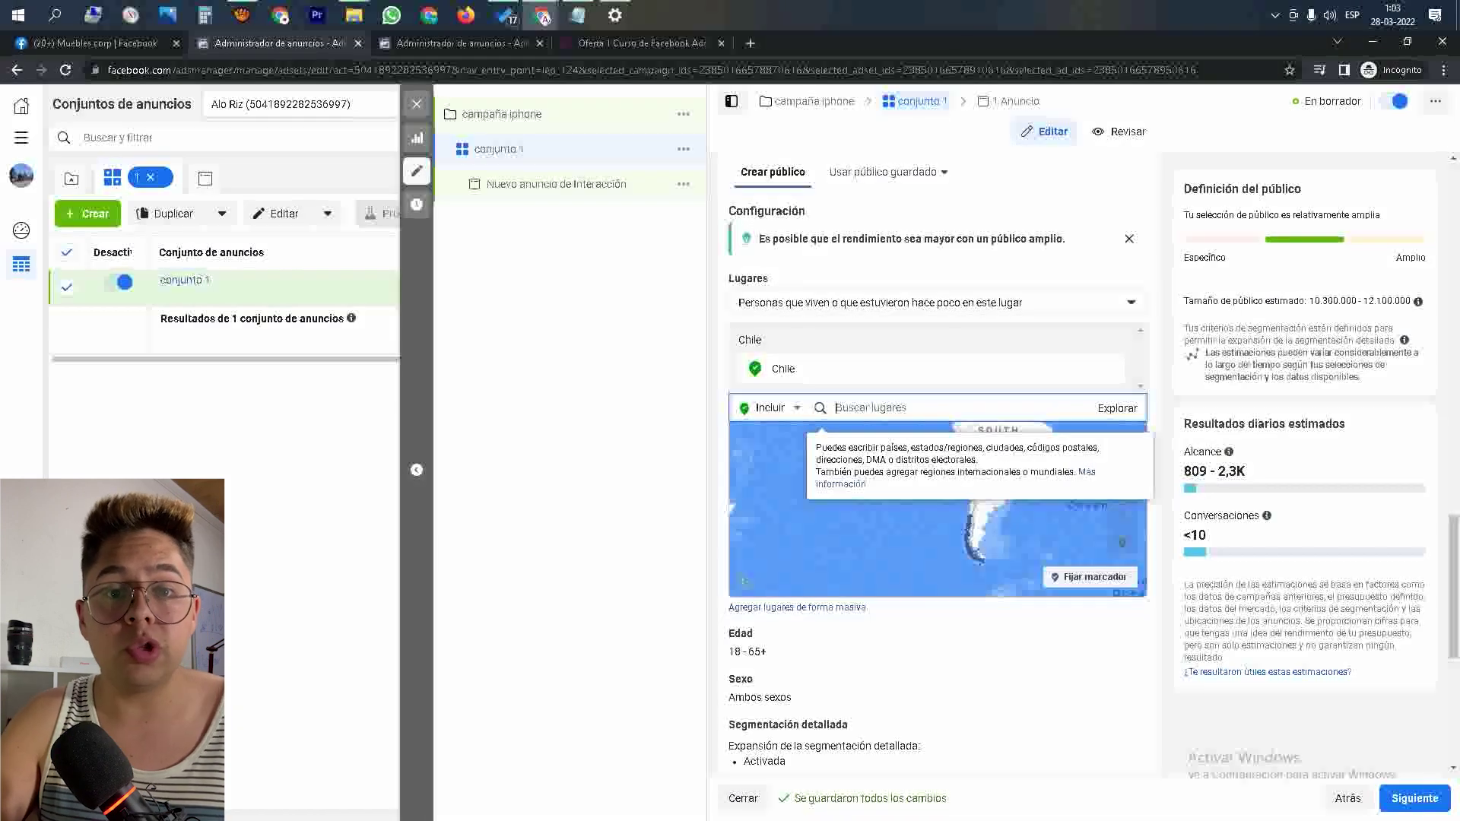
type("arget")
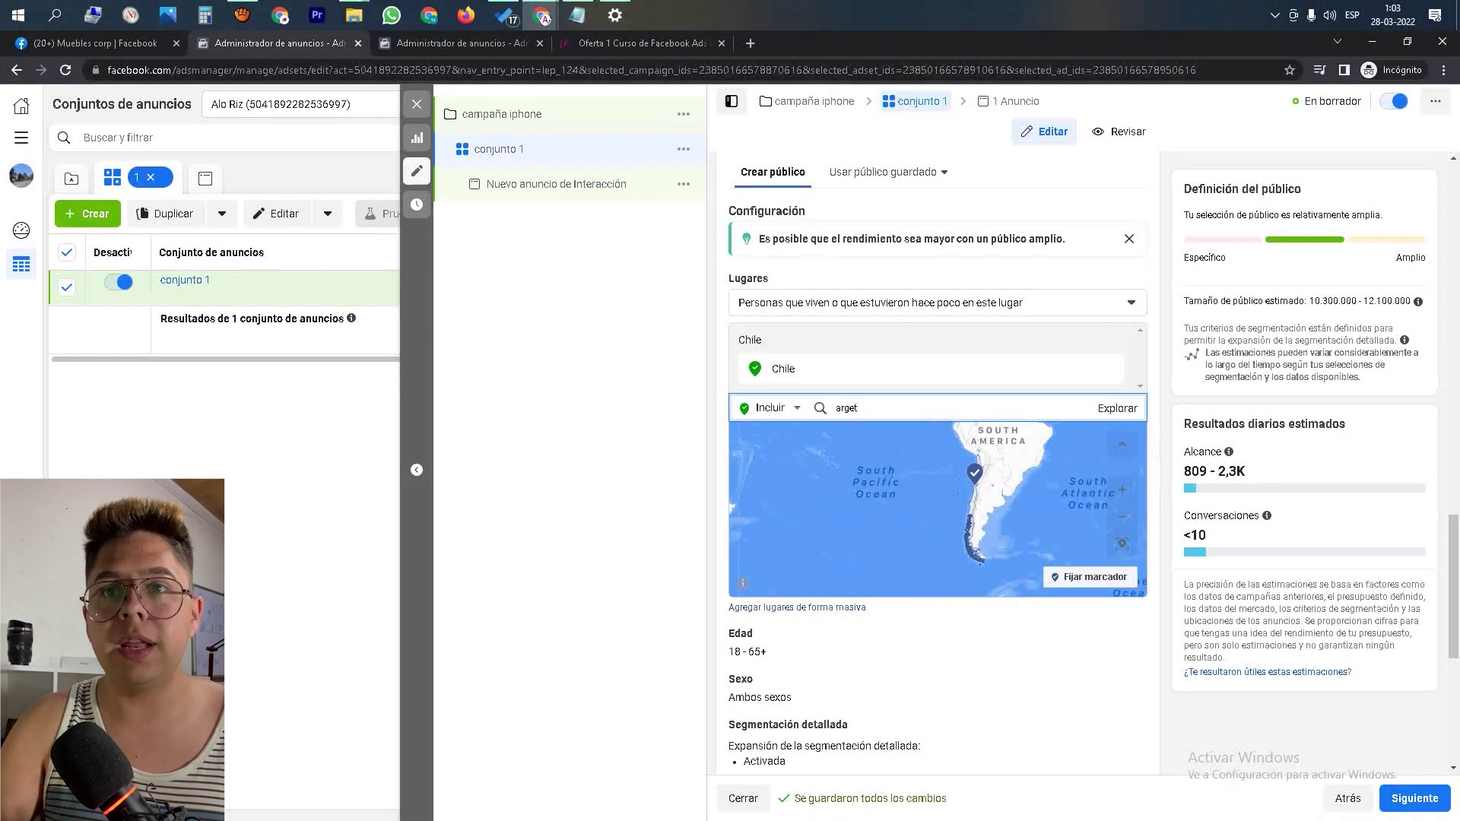
key("BackSpace")
key("BackSpace")
key("BackSpace")
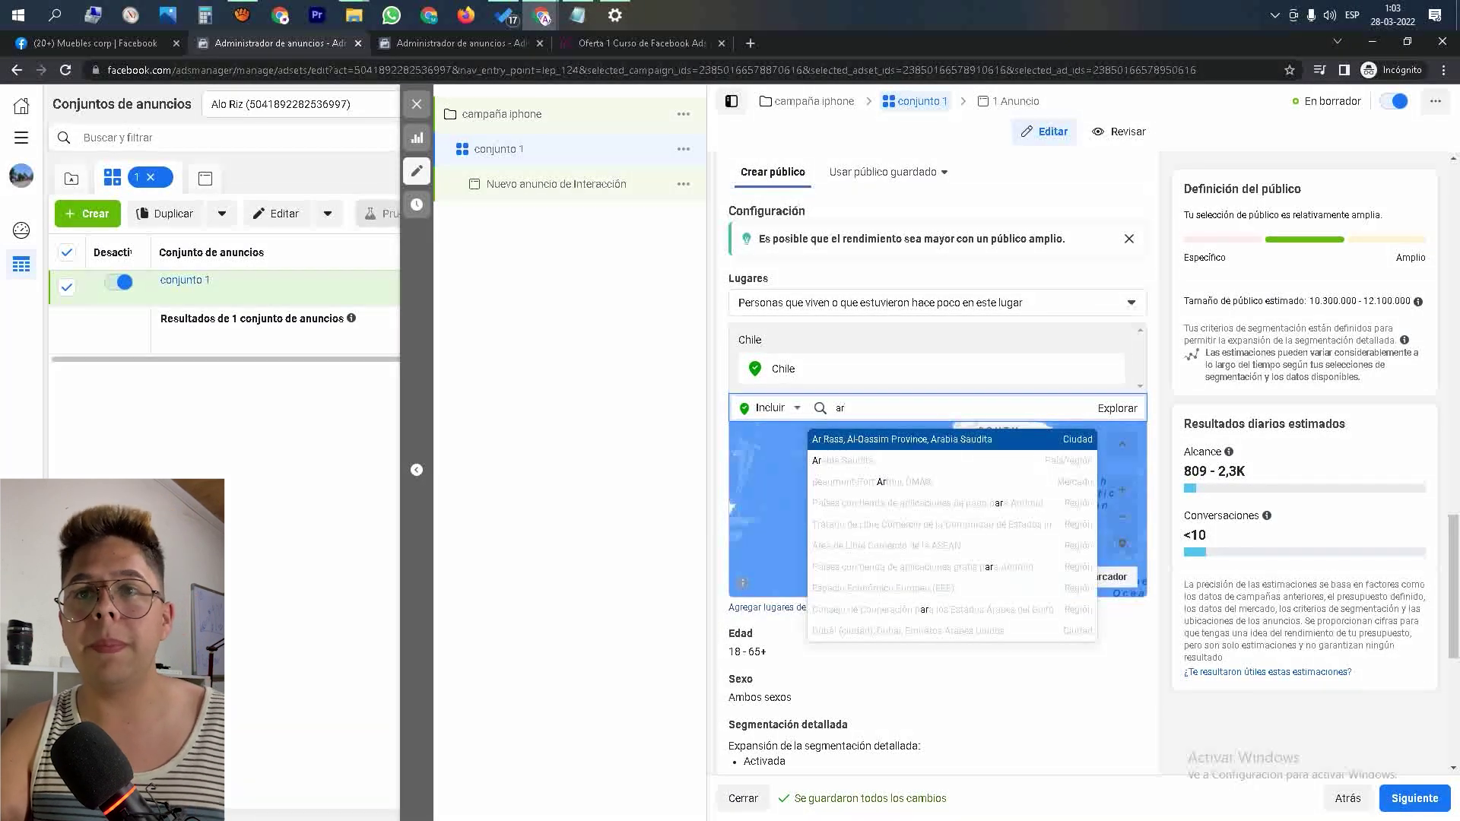
key("BackSpace")
key("BackSpace")
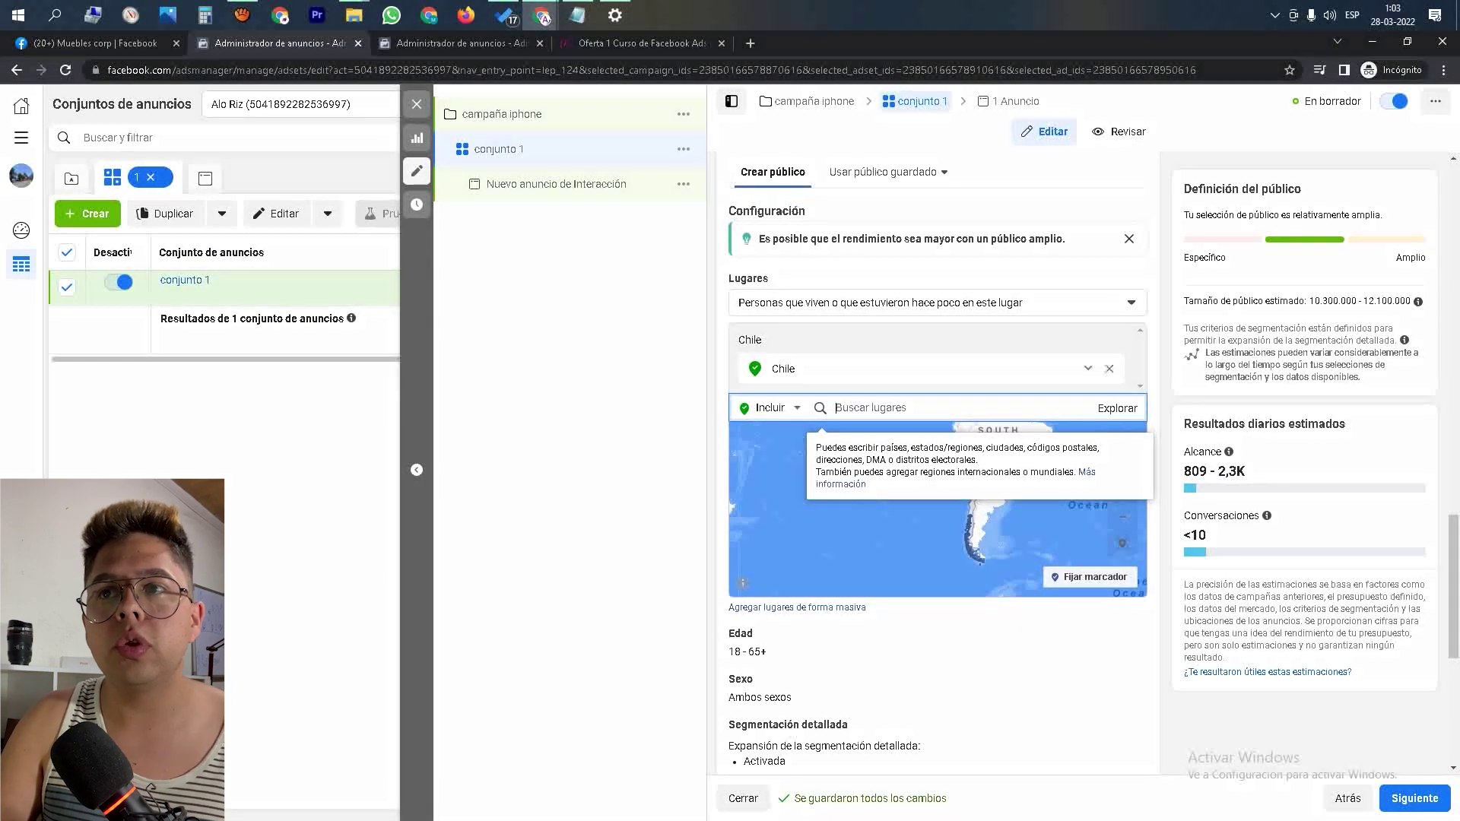
- Replace the audience location Chile with Región Metropolitana de Santiago
left_click(1109, 369)
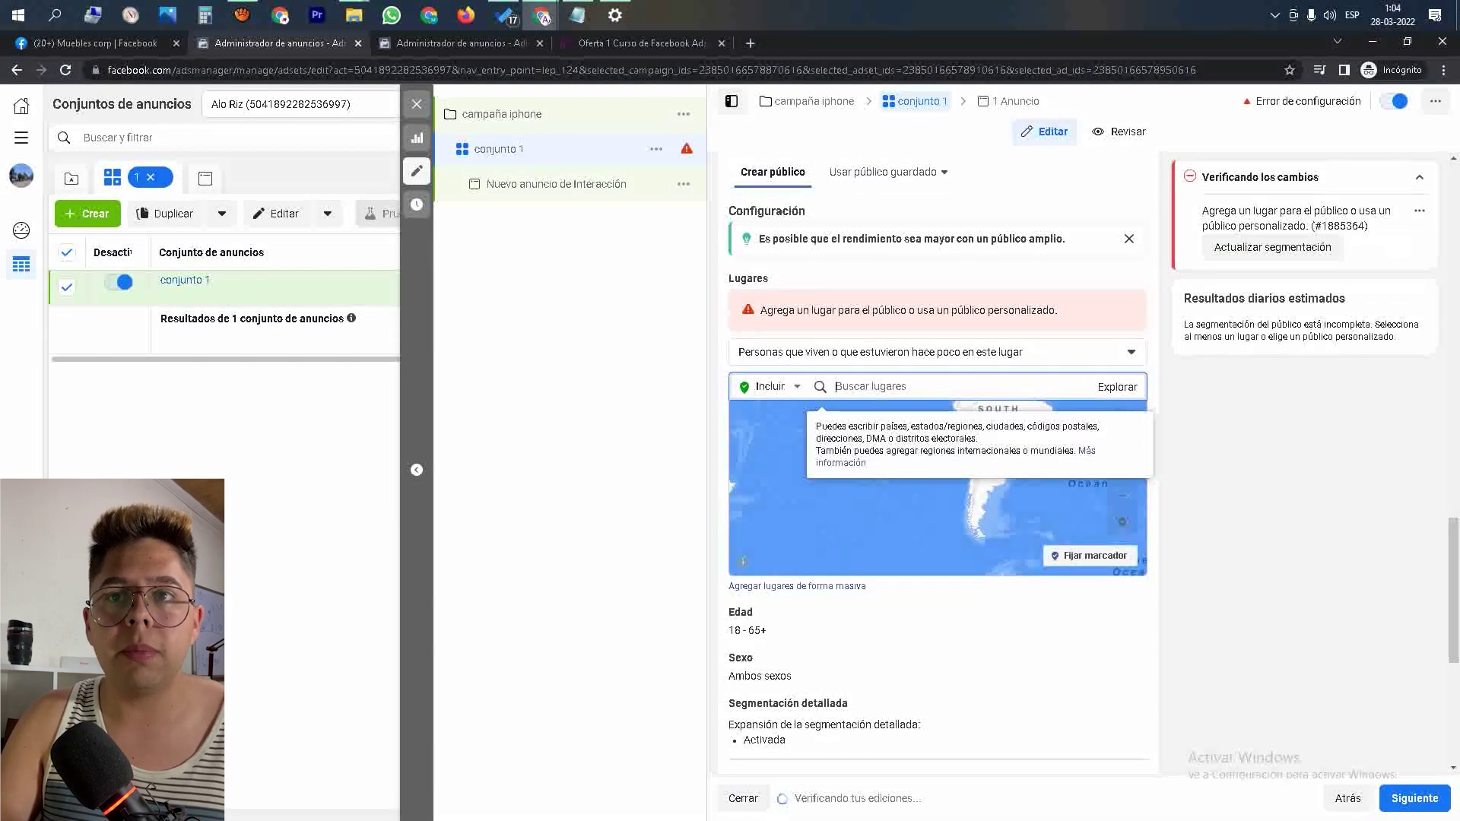
type("region metro")
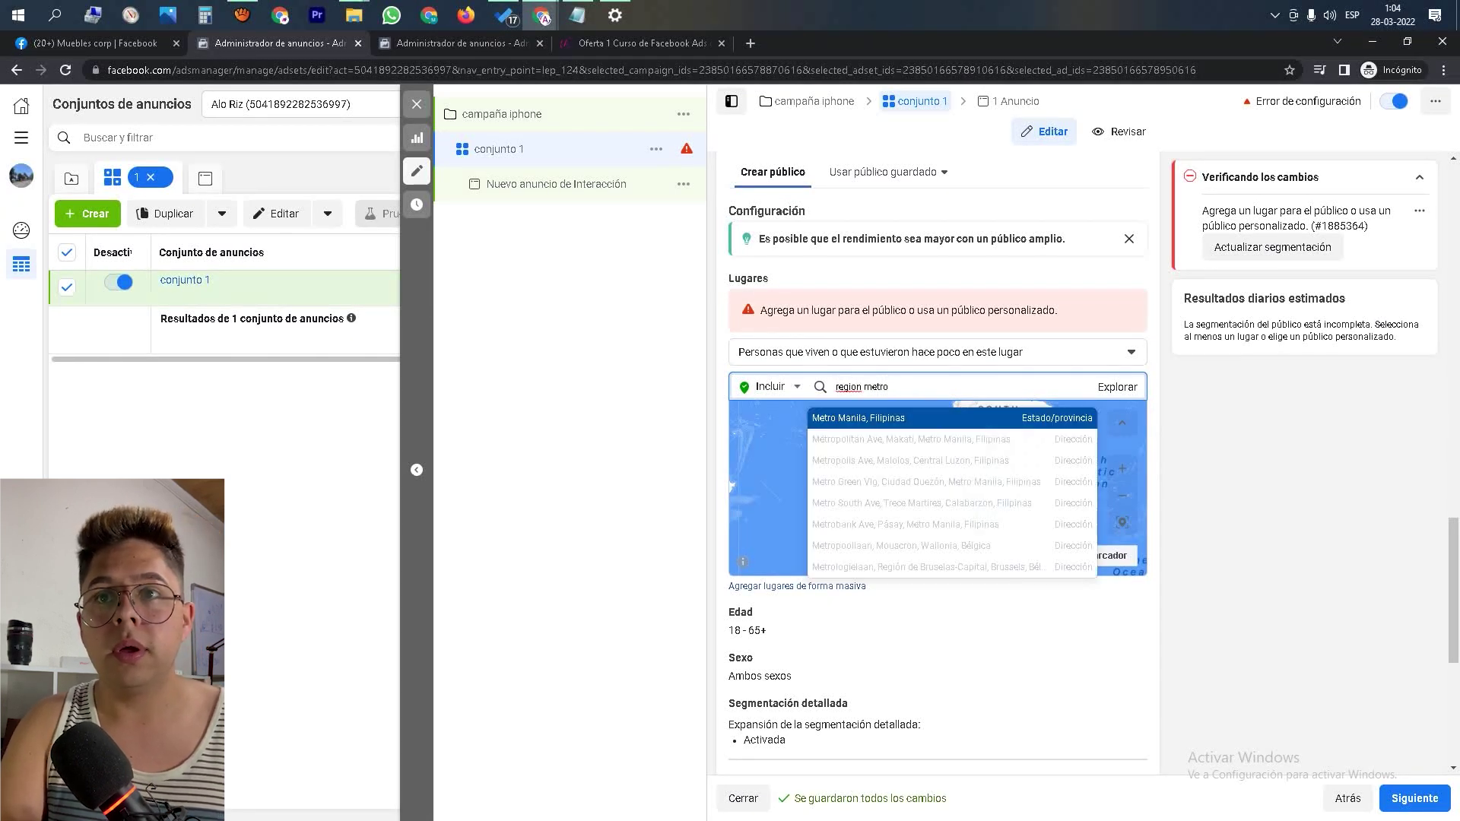
type("politana de")
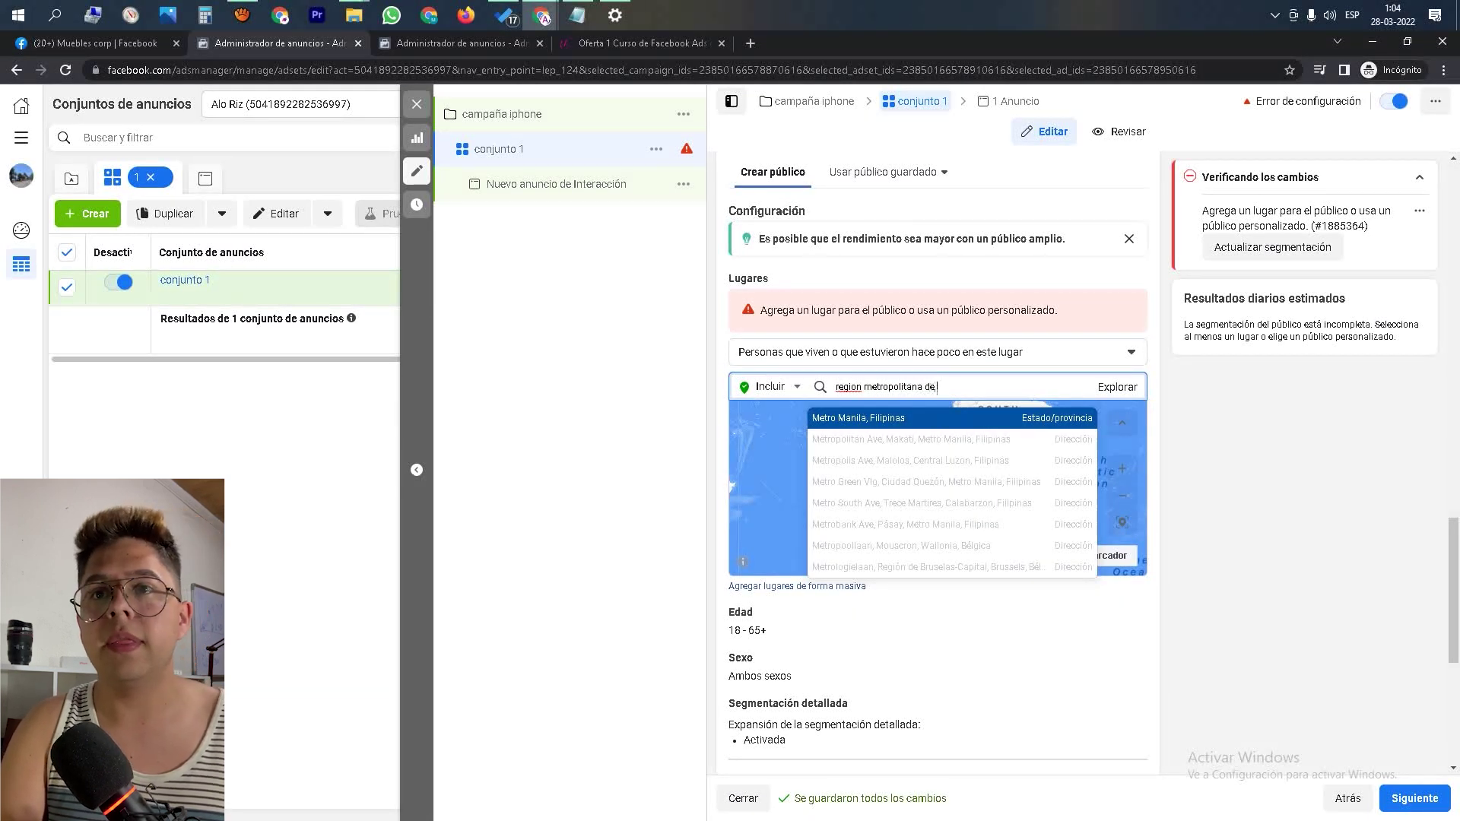
type(" sa")
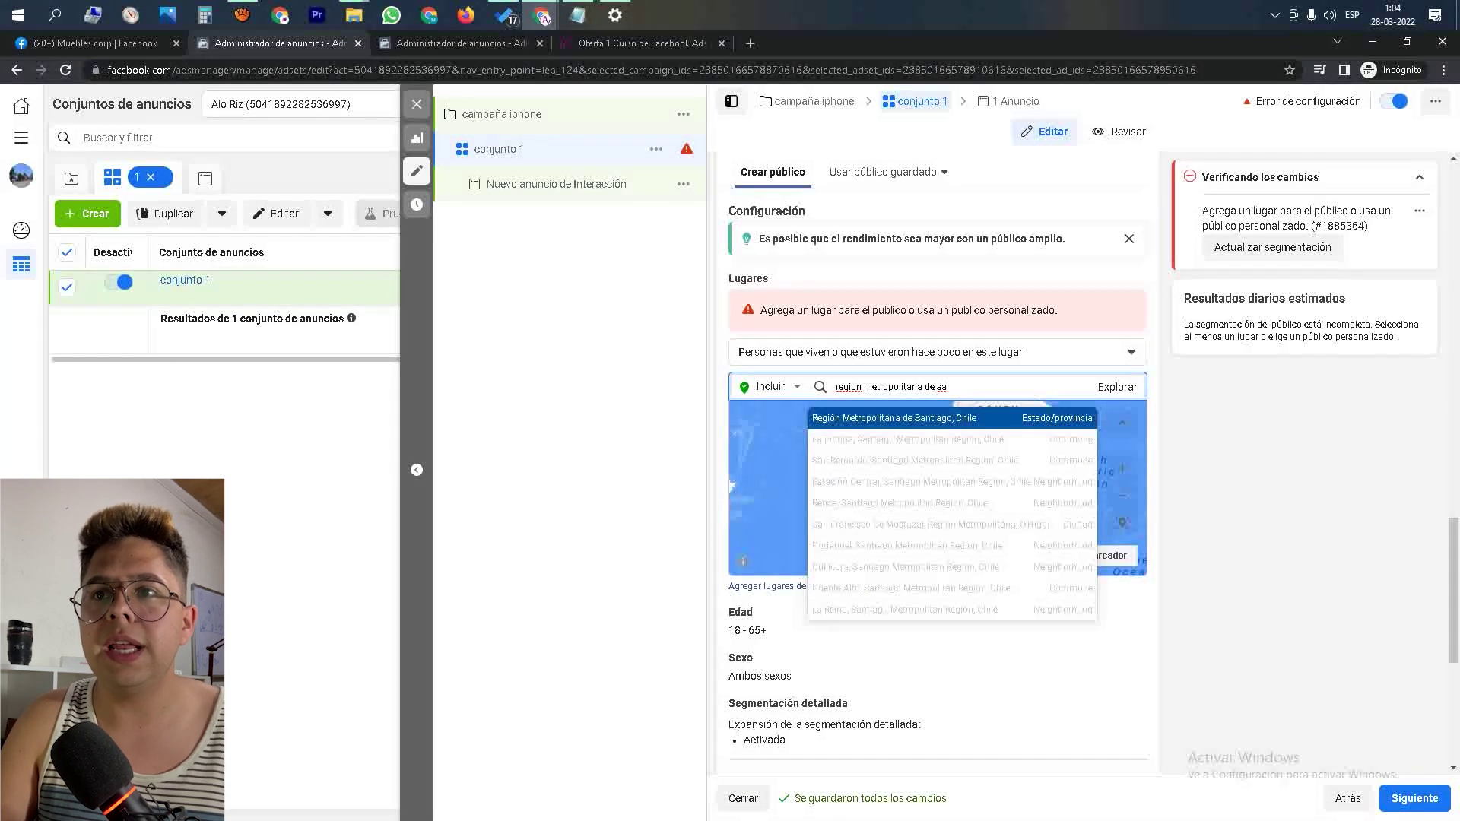
key("Return")
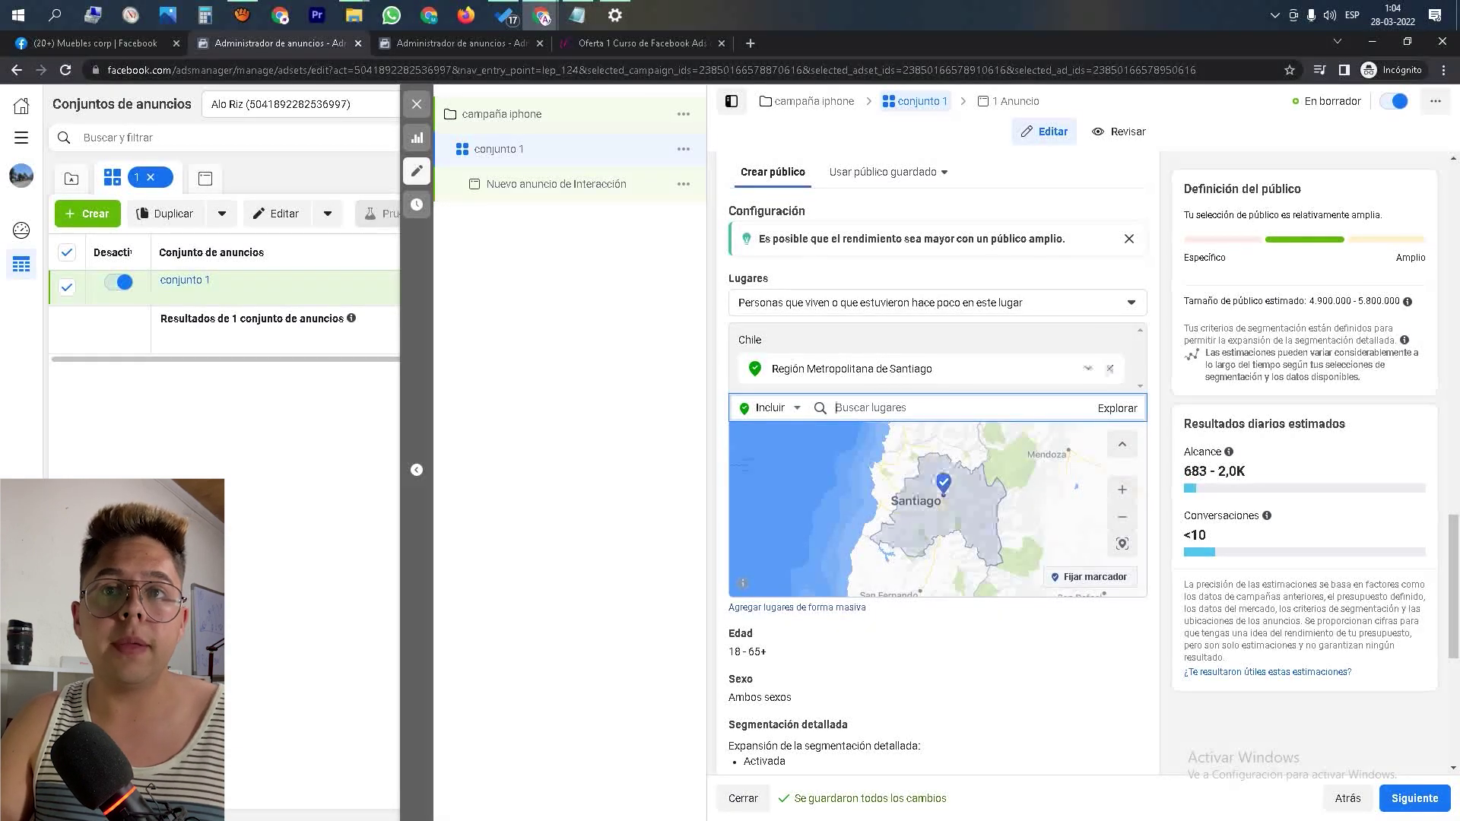
- Remove Región Metropolitana de Santiago from the audience locations and include the whole country of Chile
scroll(889, 480, "down", 2)
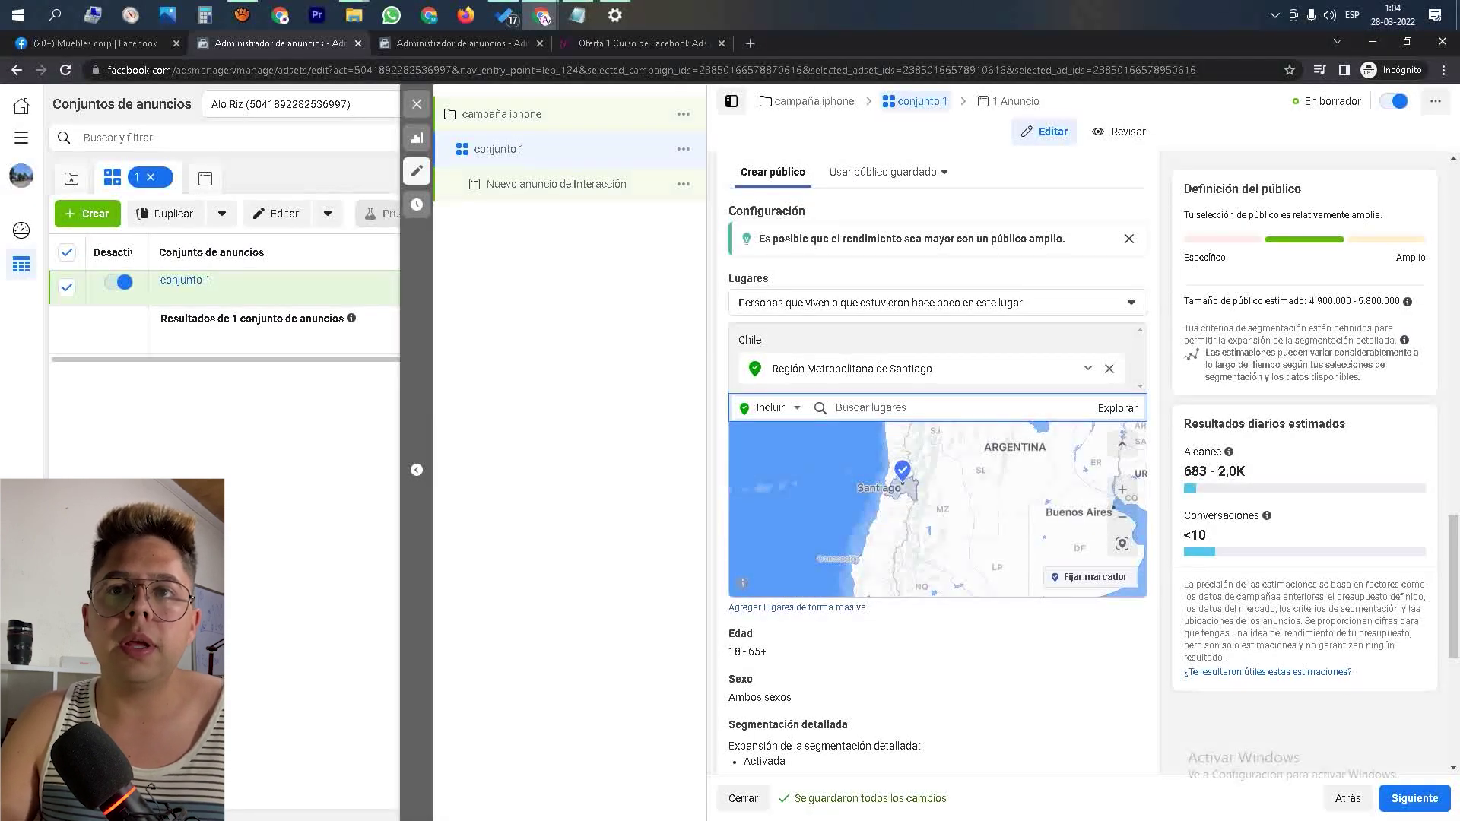
left_click(1110, 368)
type("c")
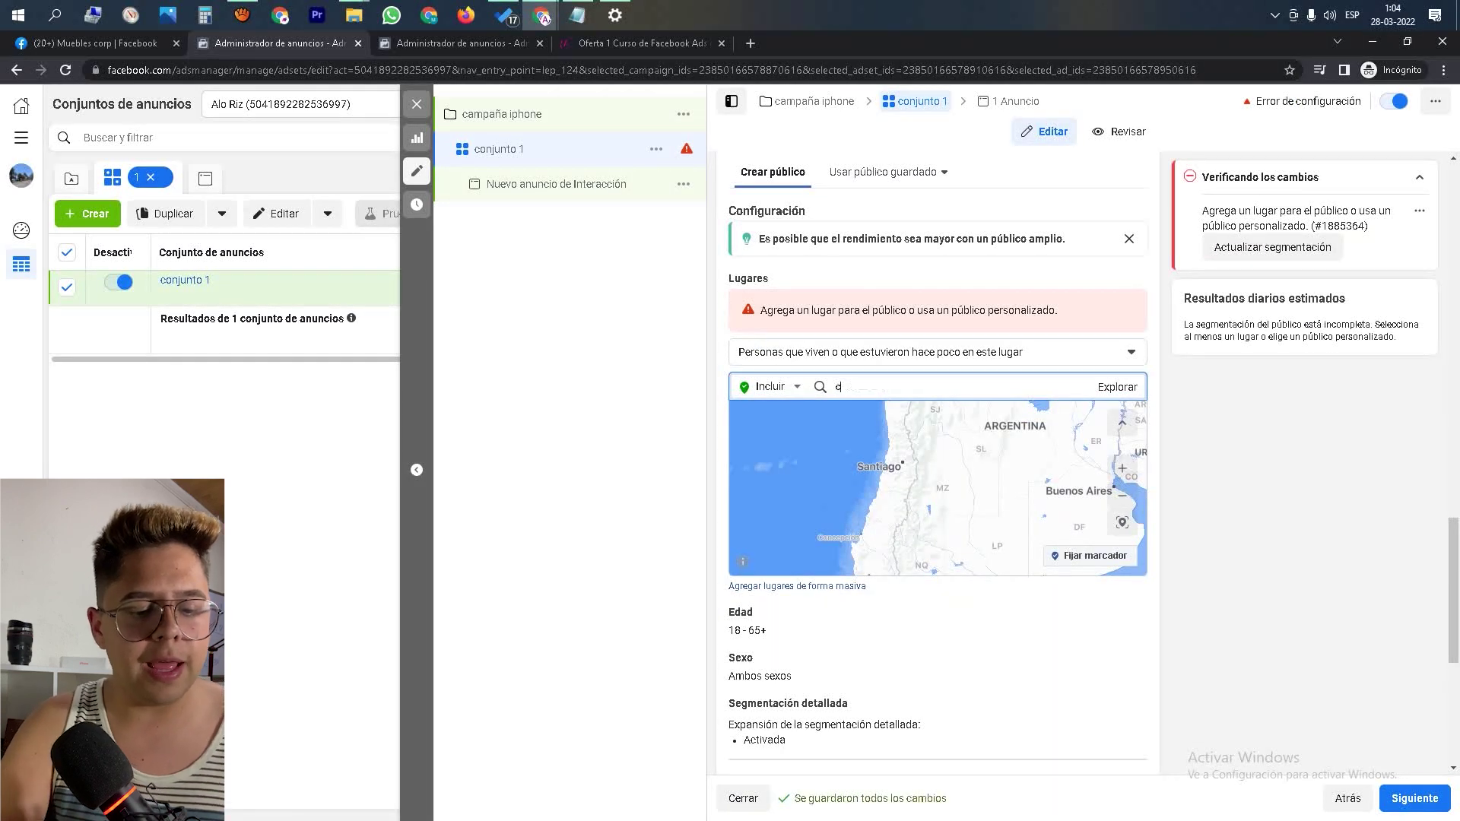
type("h")
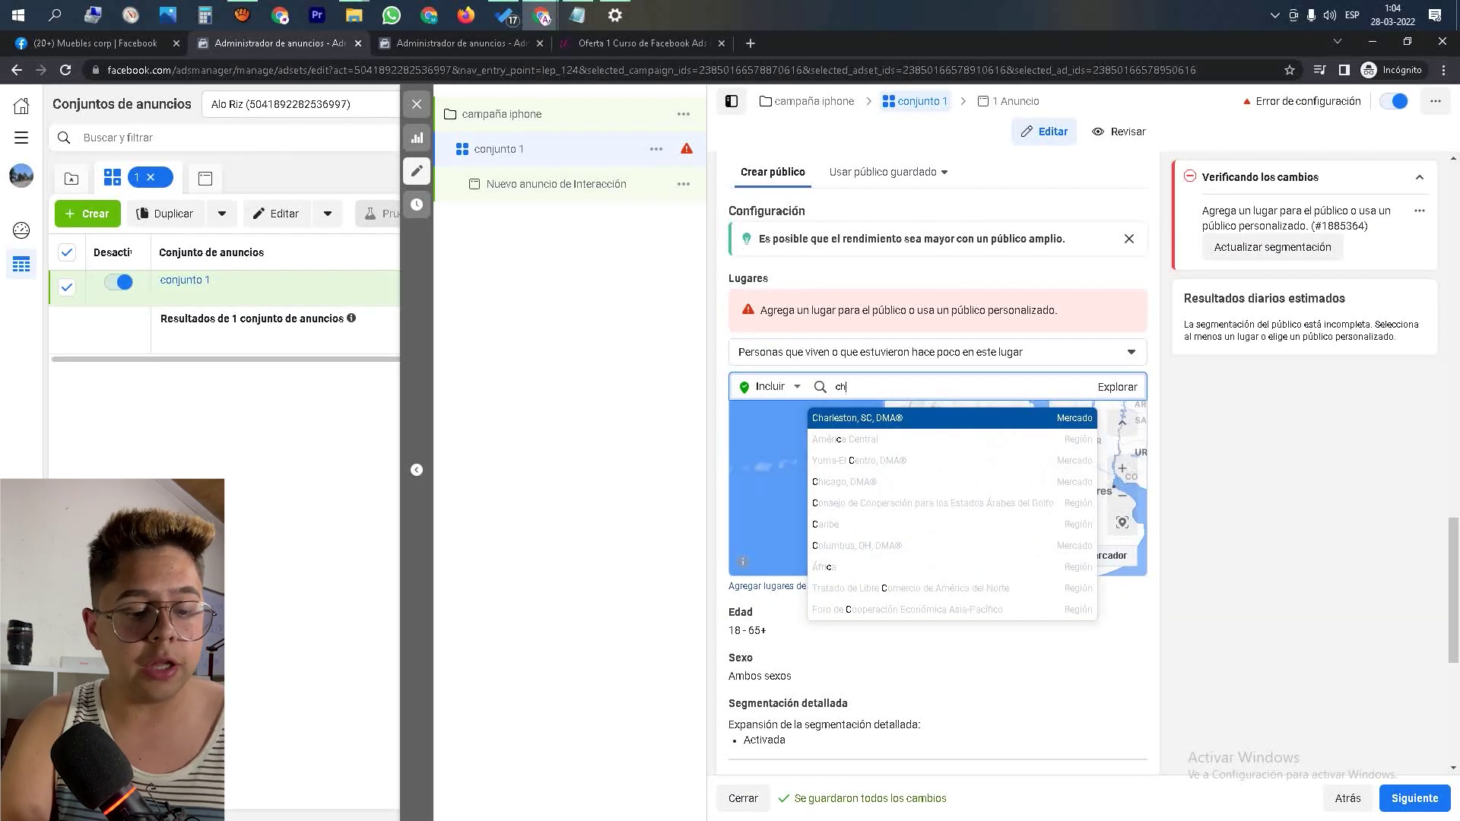
type("ile")
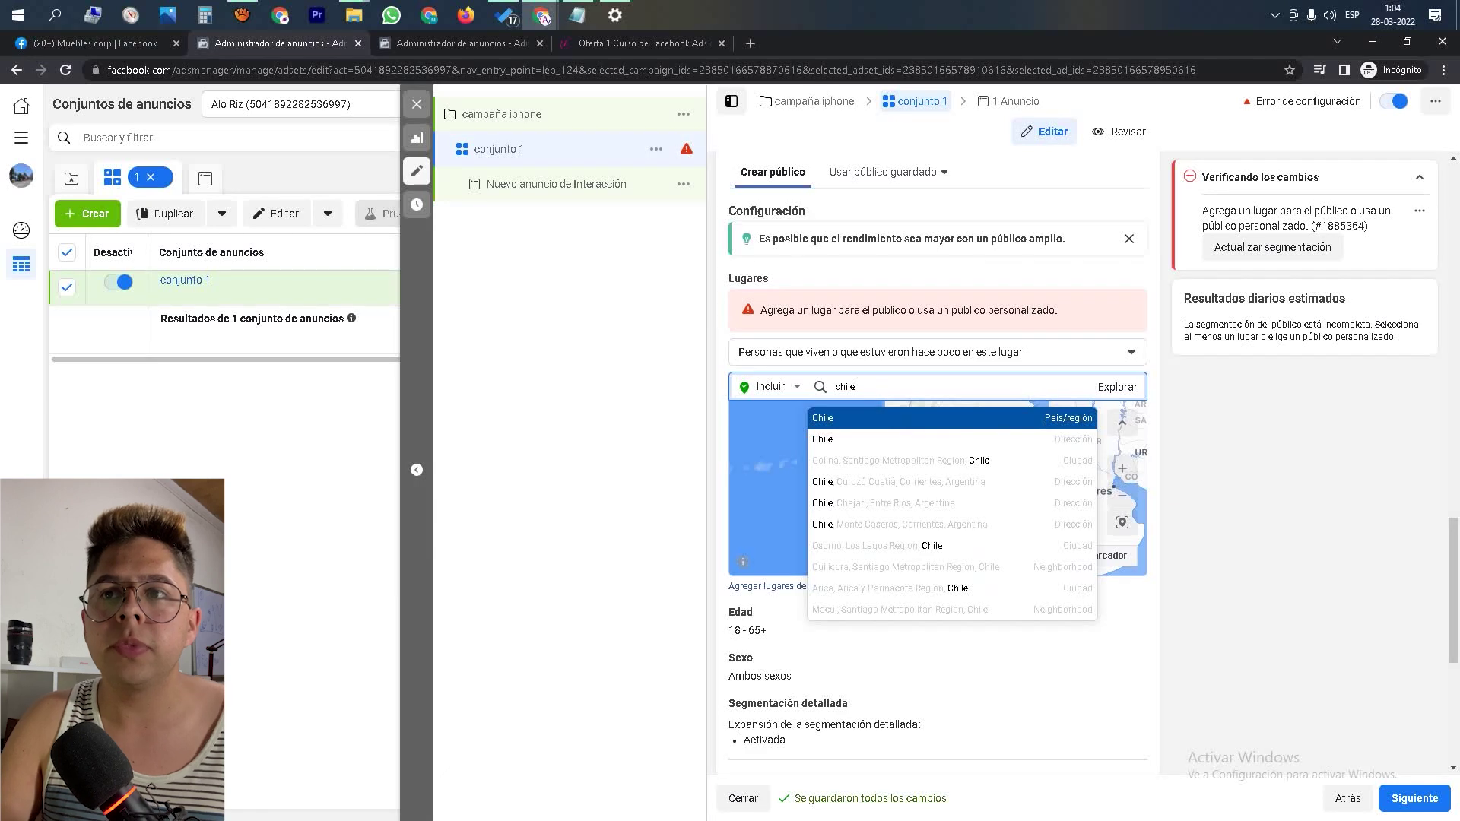
key("Return")
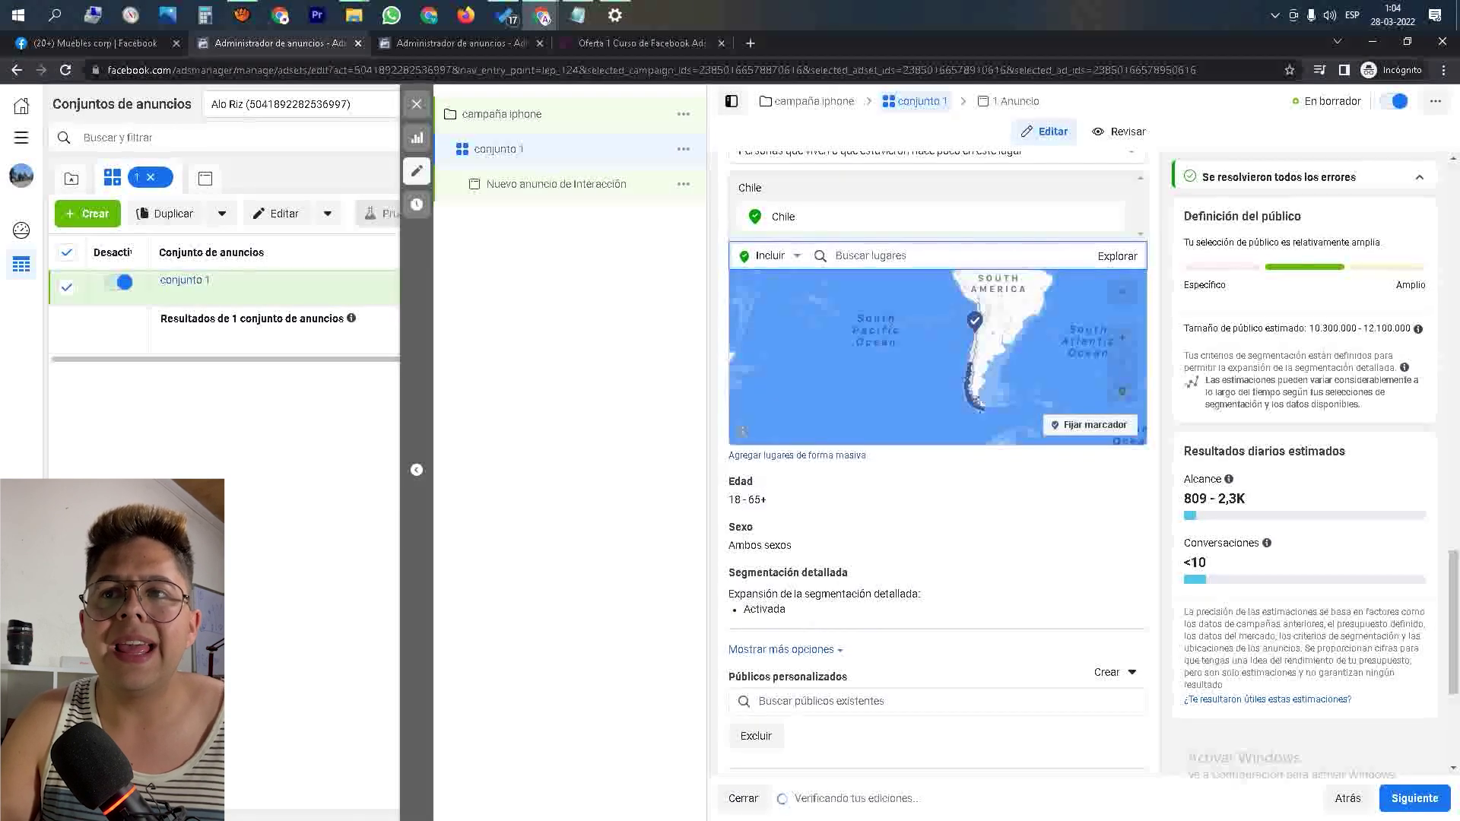
- Set the minimum age of conjunto 1's audience to 24
scroll(1026, 521, "up", 3)
scroll(1026, 525, "down", 1)
scroll(1019, 711, "down", 2)
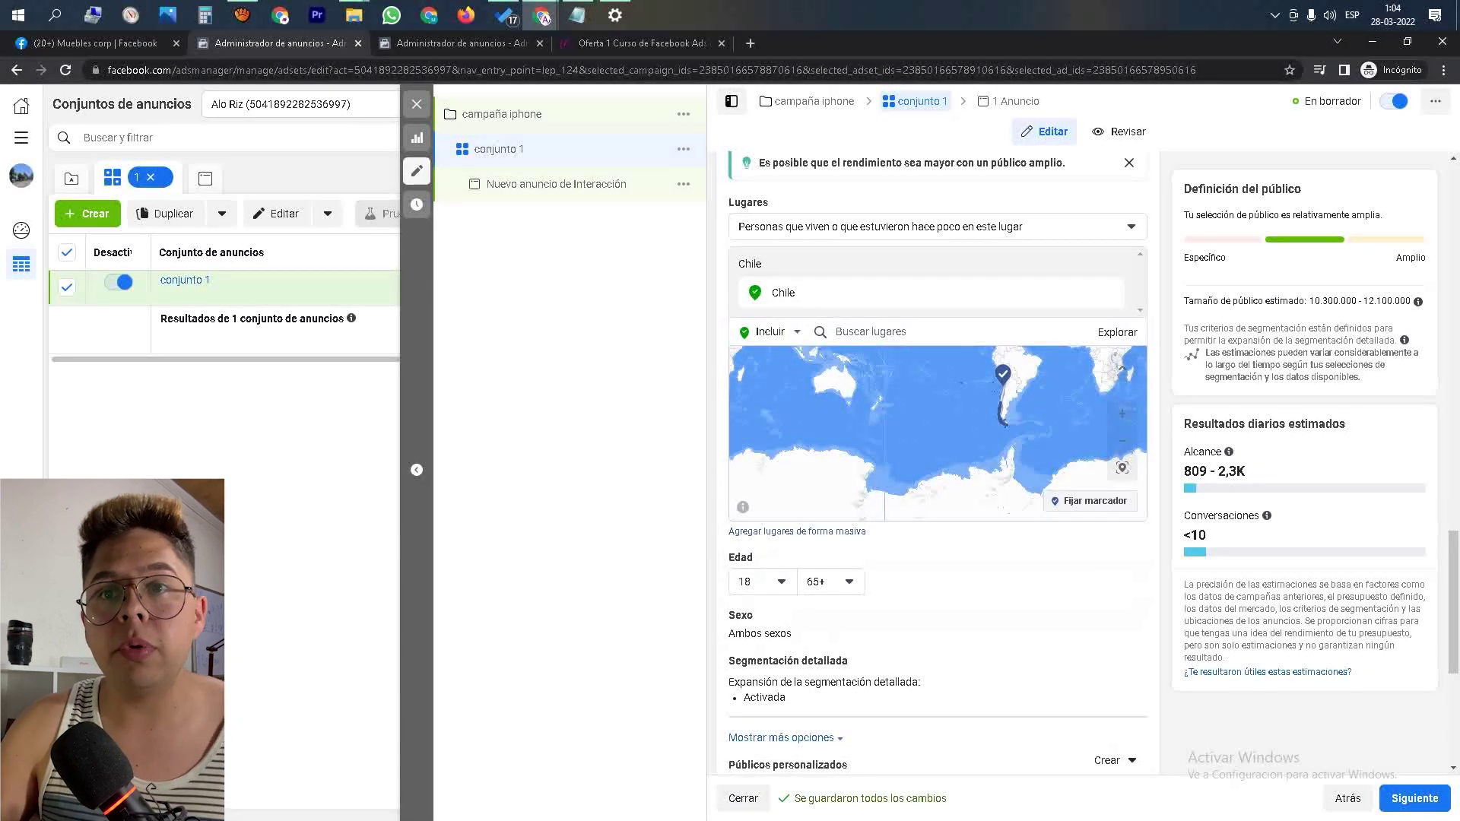
left_click(760, 582)
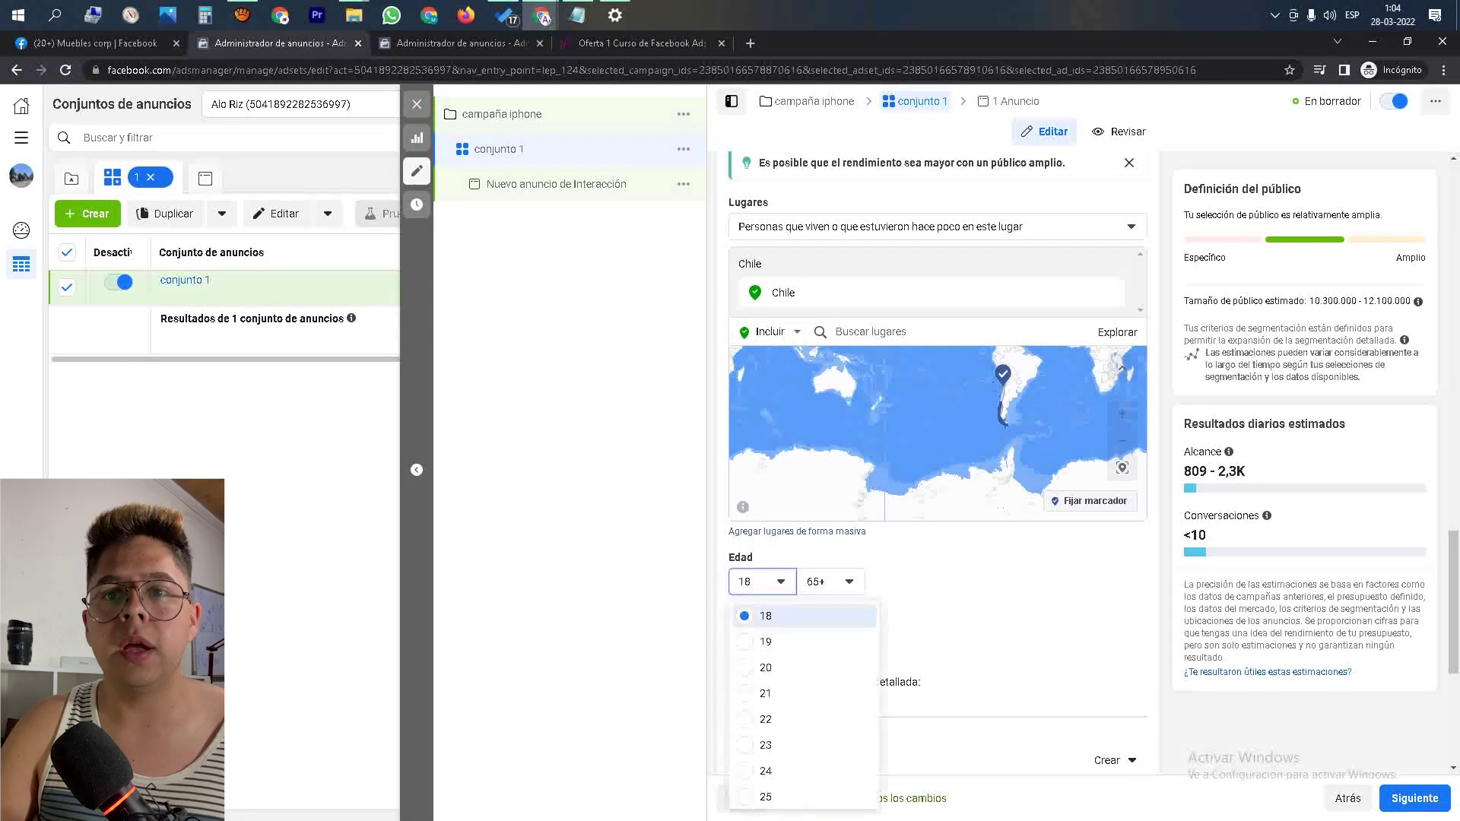
scroll(804, 684, "down", 1)
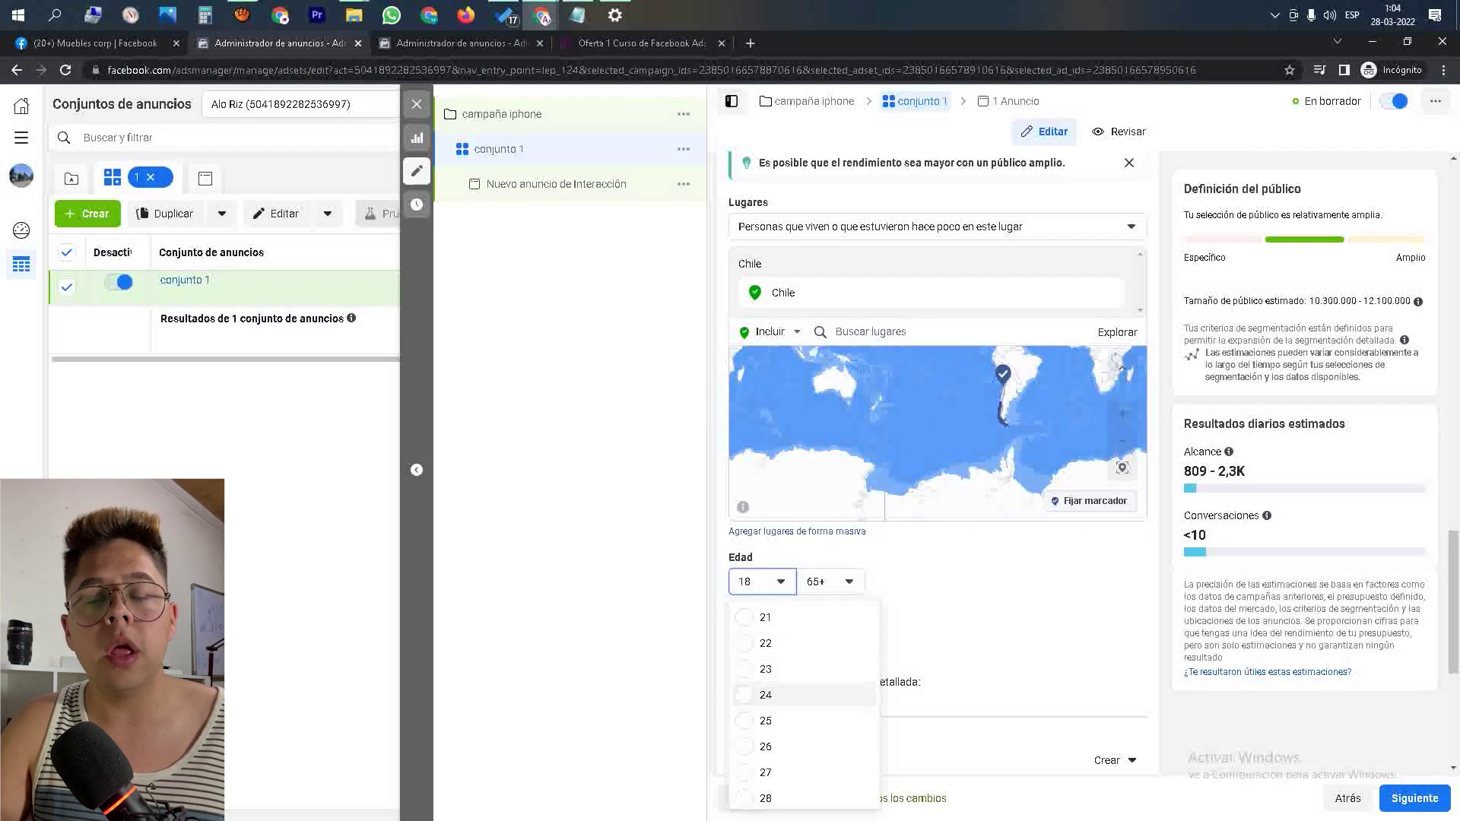
left_click(766, 695)
- Set the audience's maximum age to 44 and its gender to Todos
left_click(830, 582)
scroll(872, 707, "up", 3)
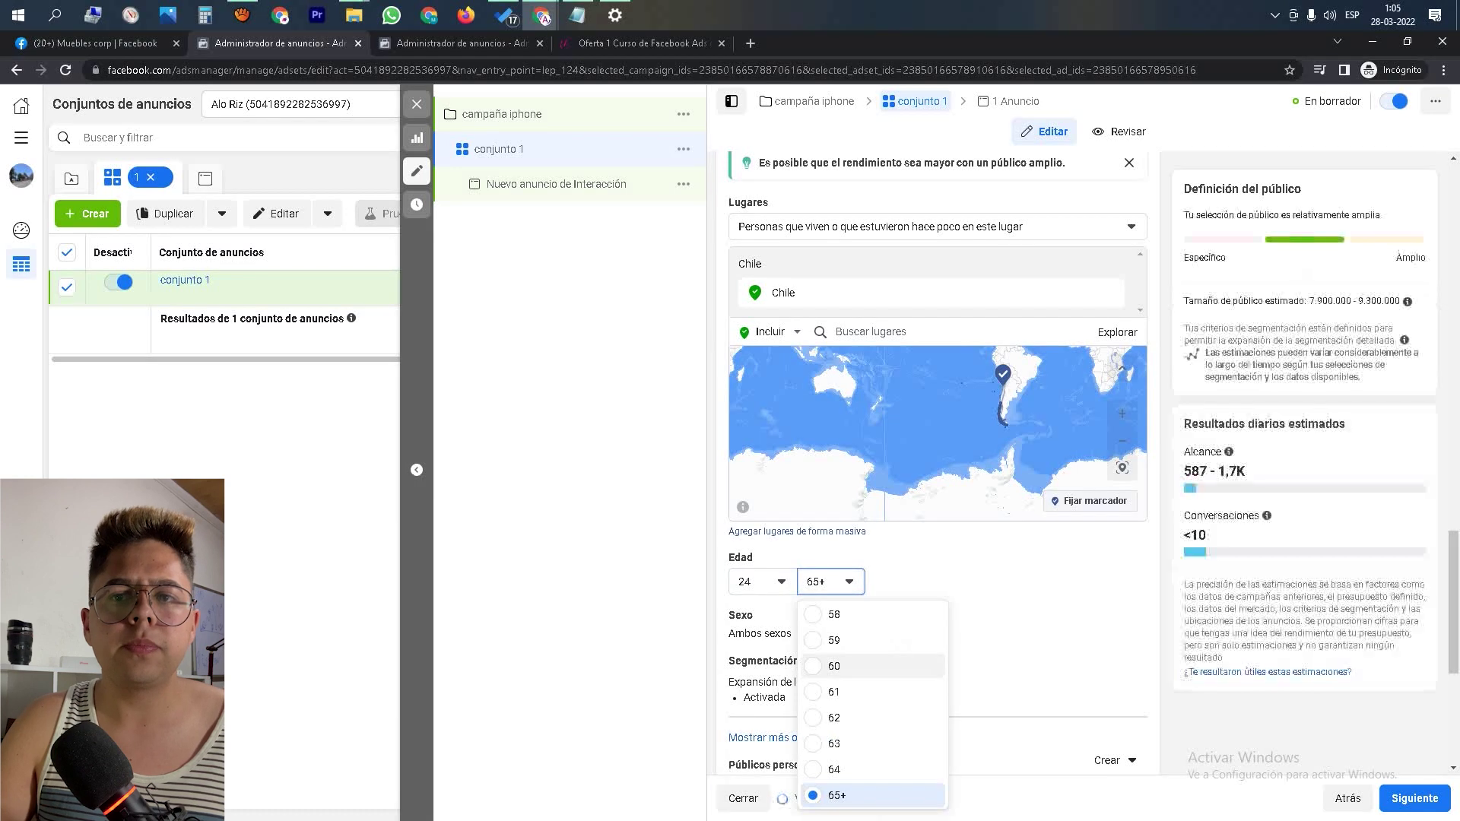
scroll(872, 675, "up", 1)
scroll(872, 661, "up", 2)
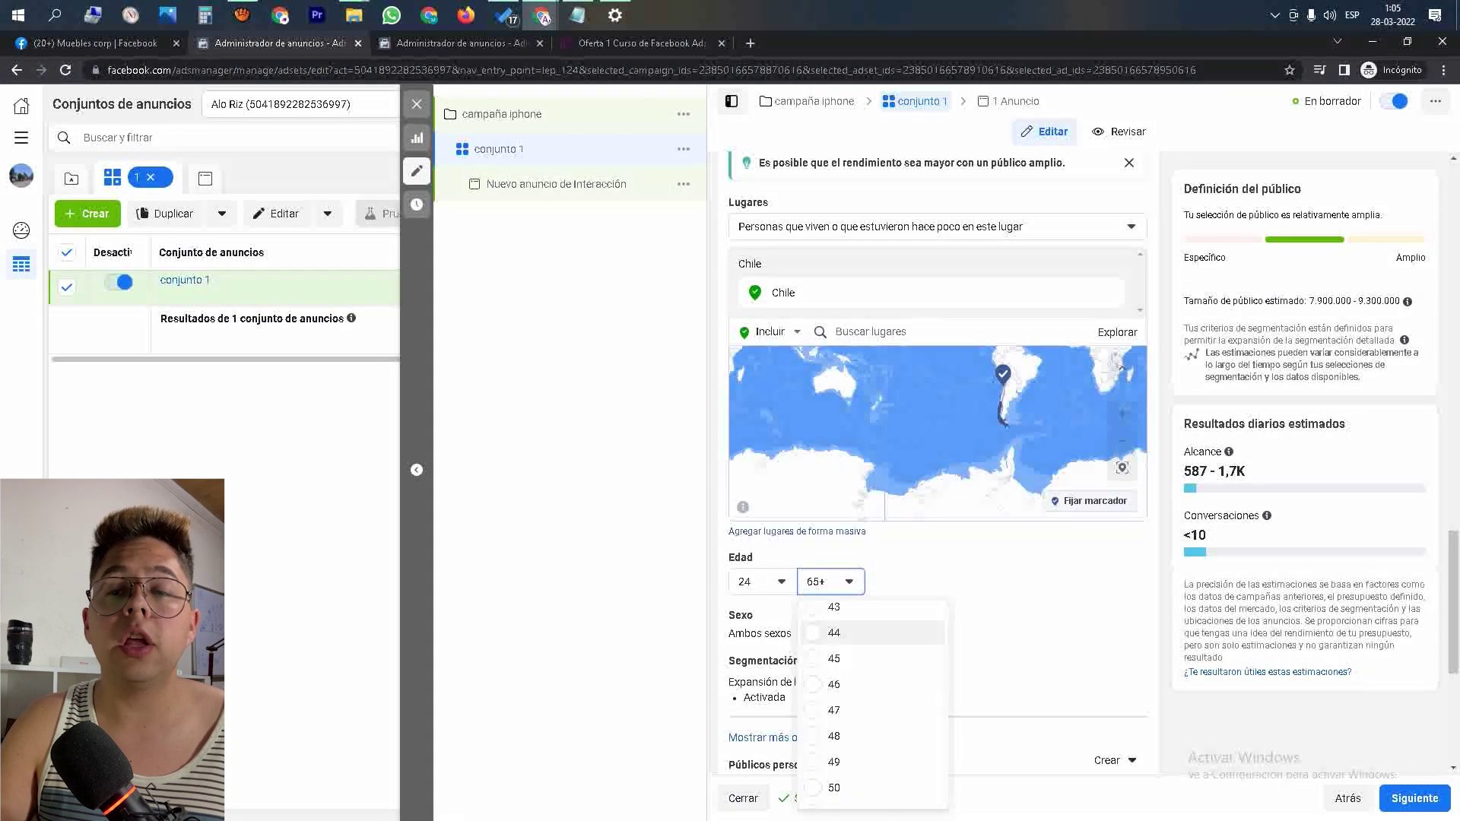
left_click(834, 633)
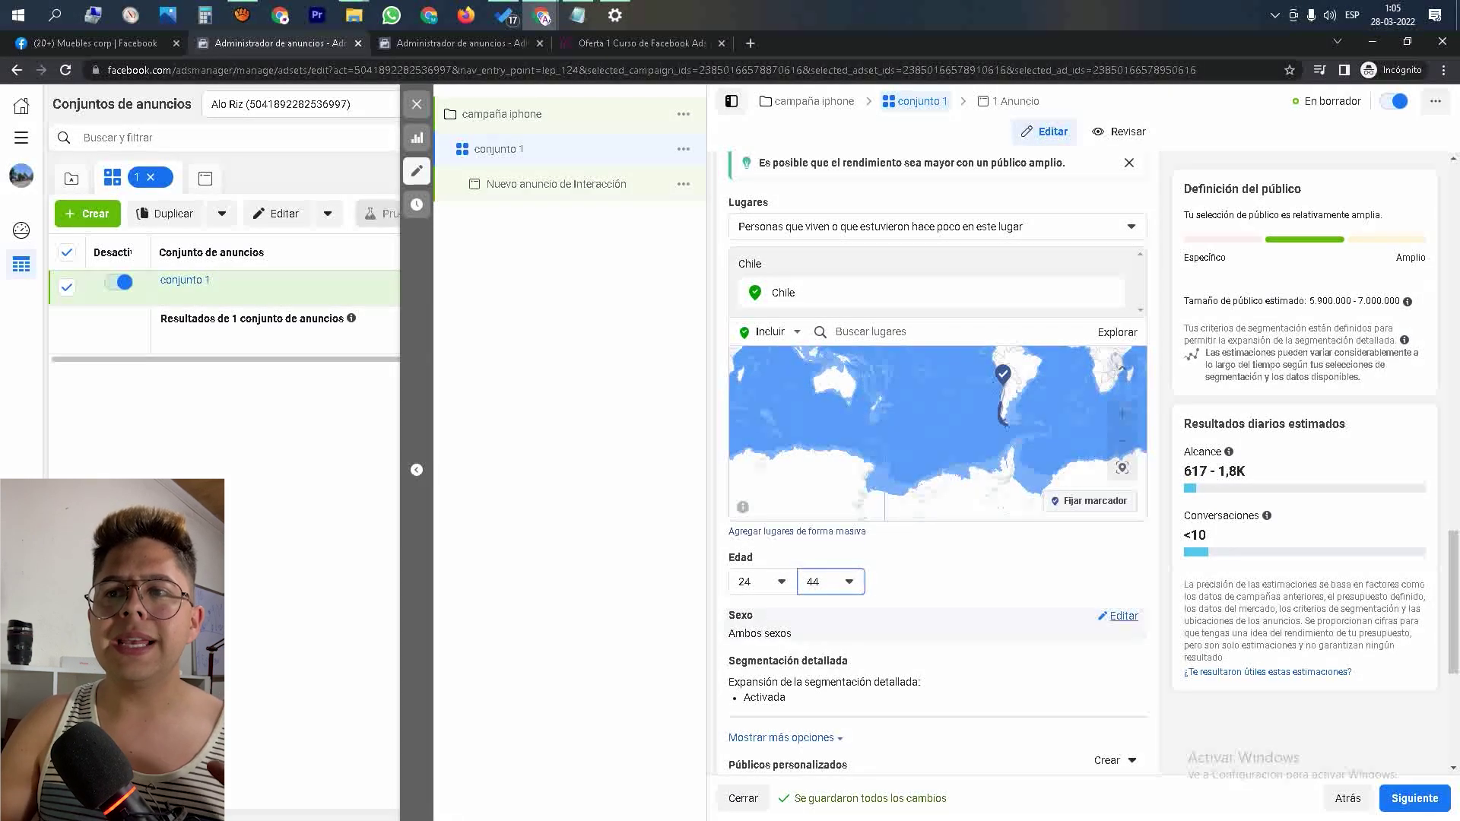
left_click(1123, 615)
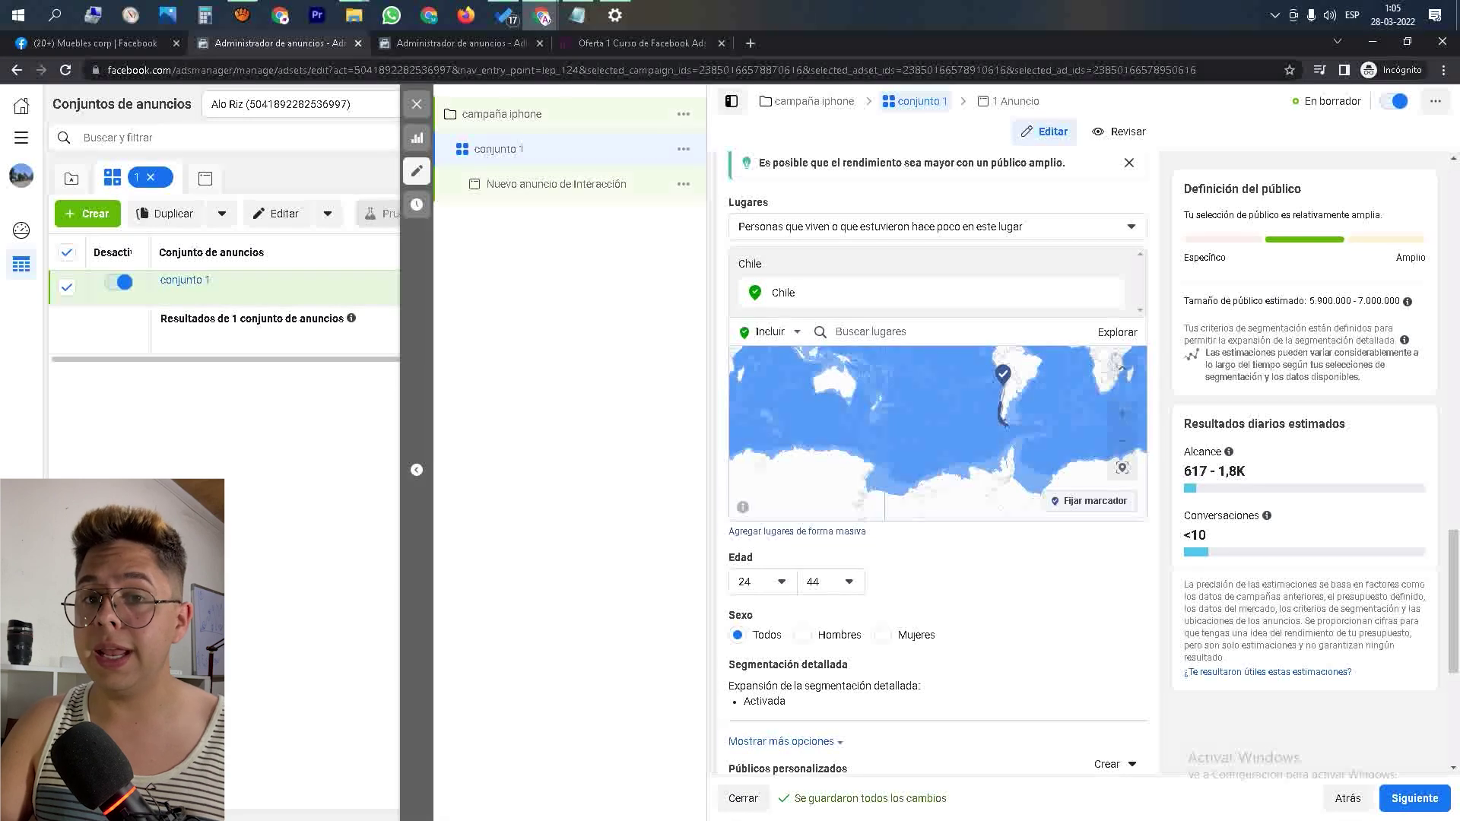
left_click(737, 635)
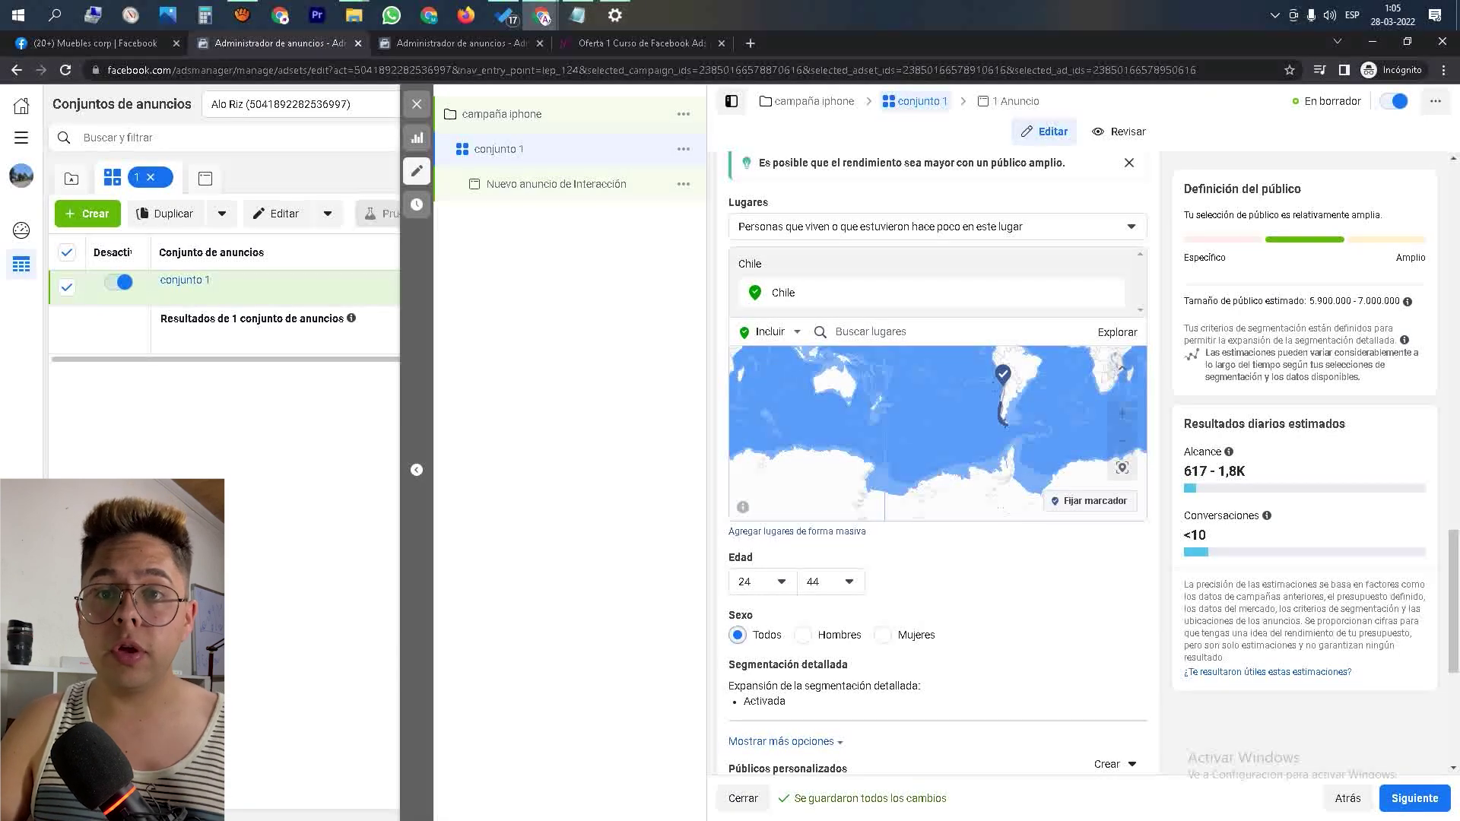
- Search the detailed targeting for "iphone" and include the additional interest iPhone
scroll(855, 517, "down", 2)
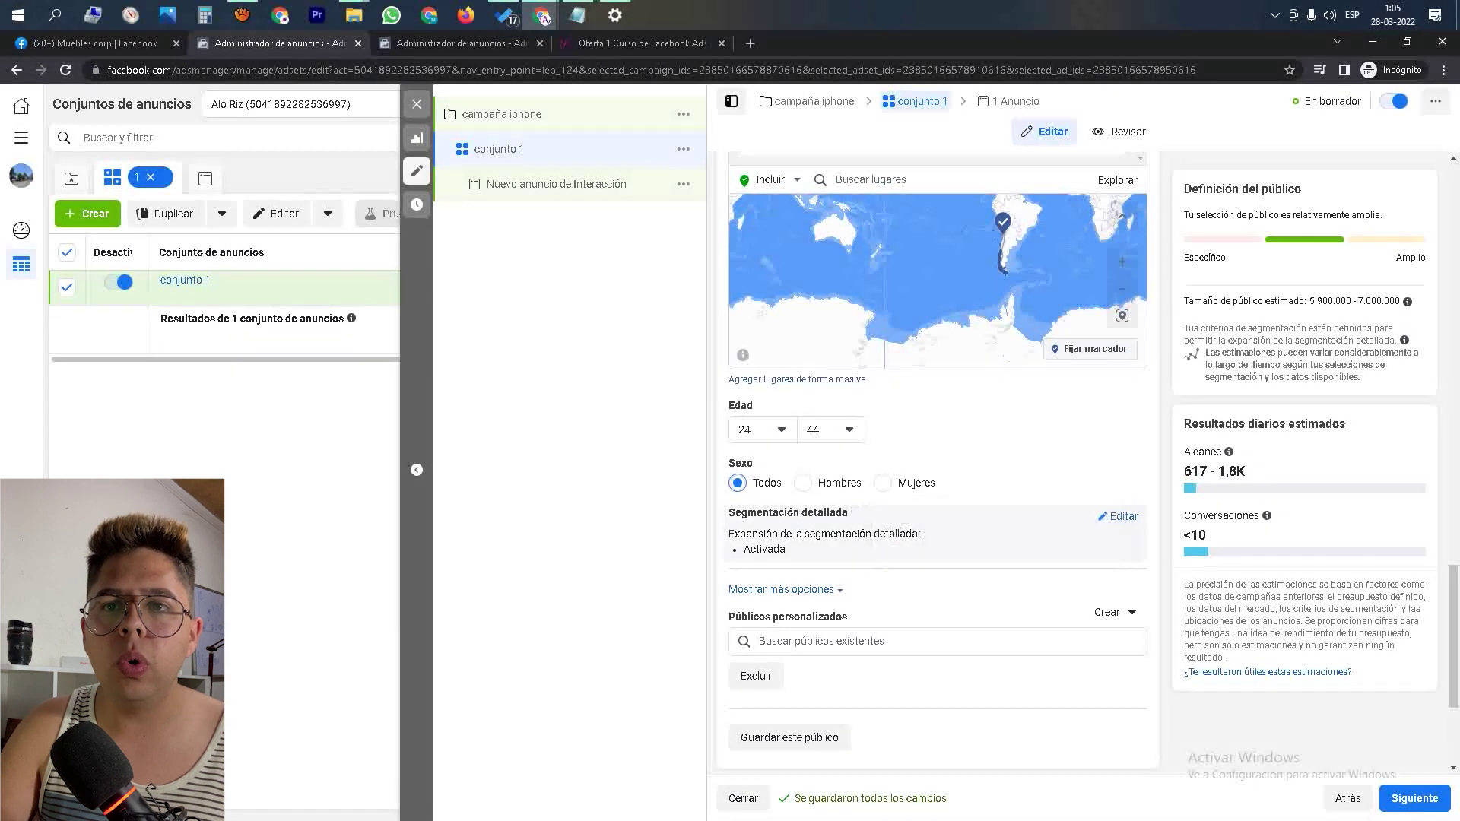
left_click(1118, 516)
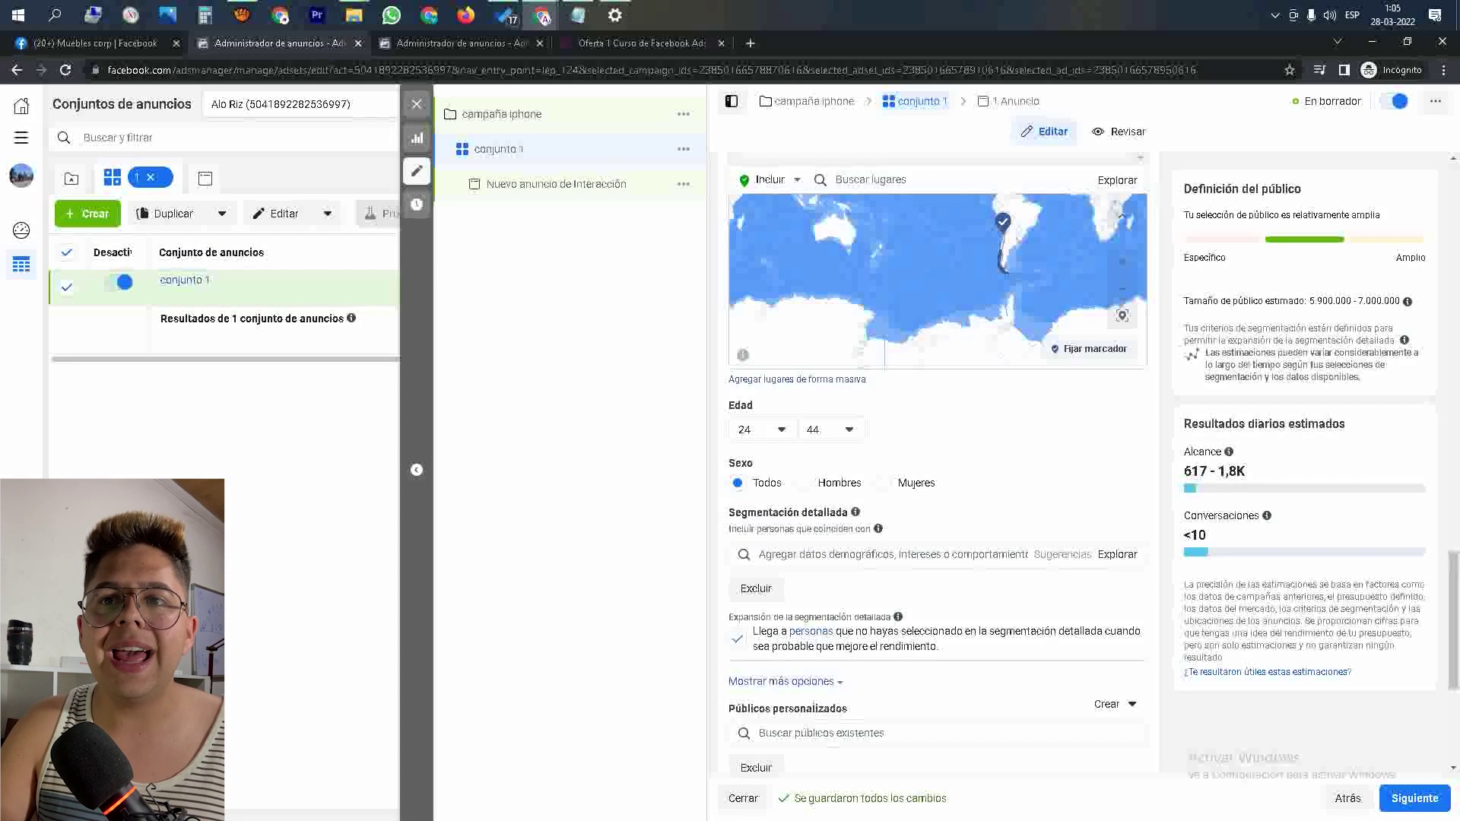
left_click(892, 555)
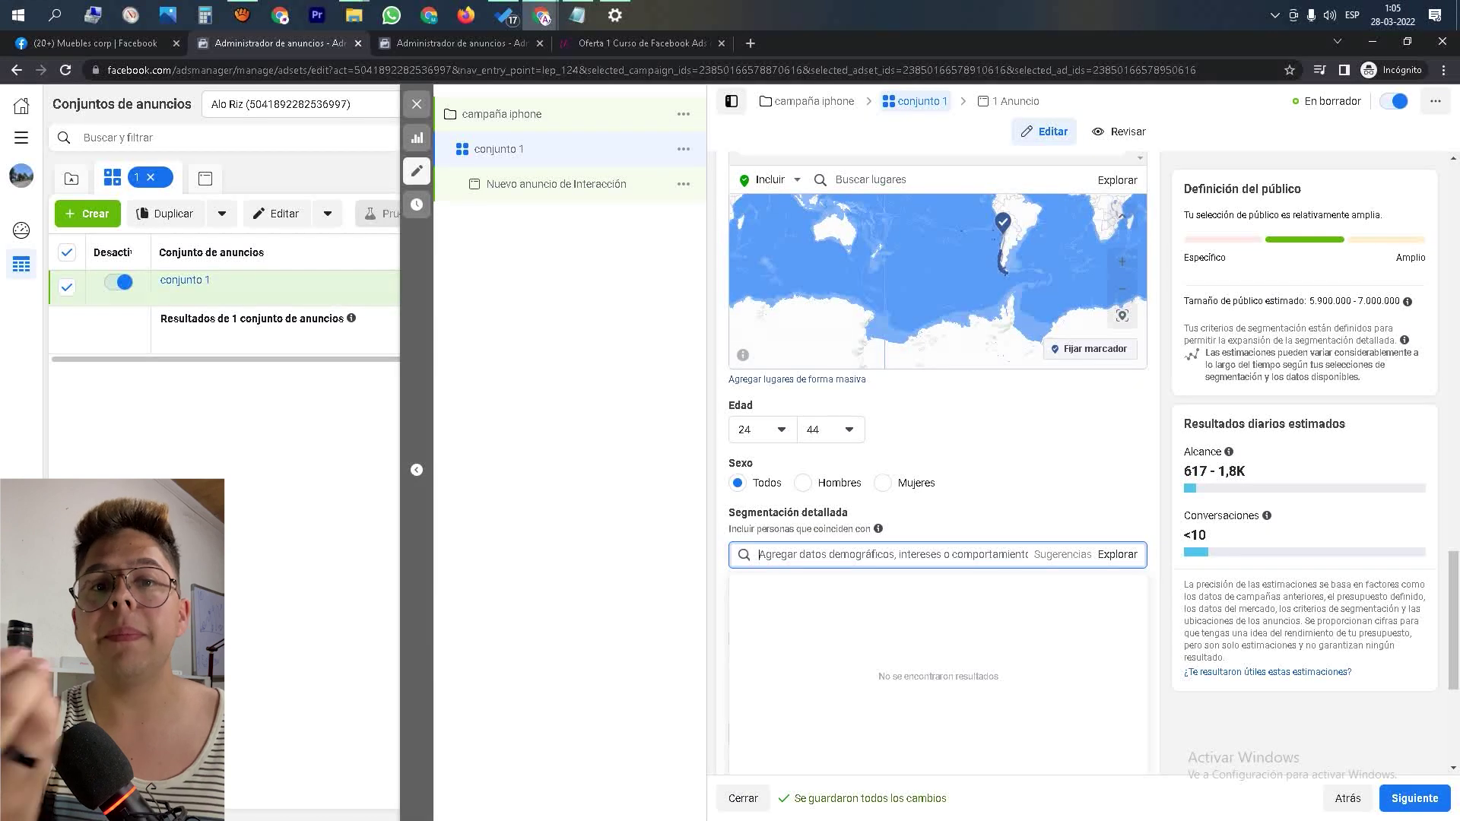
type("iphone")
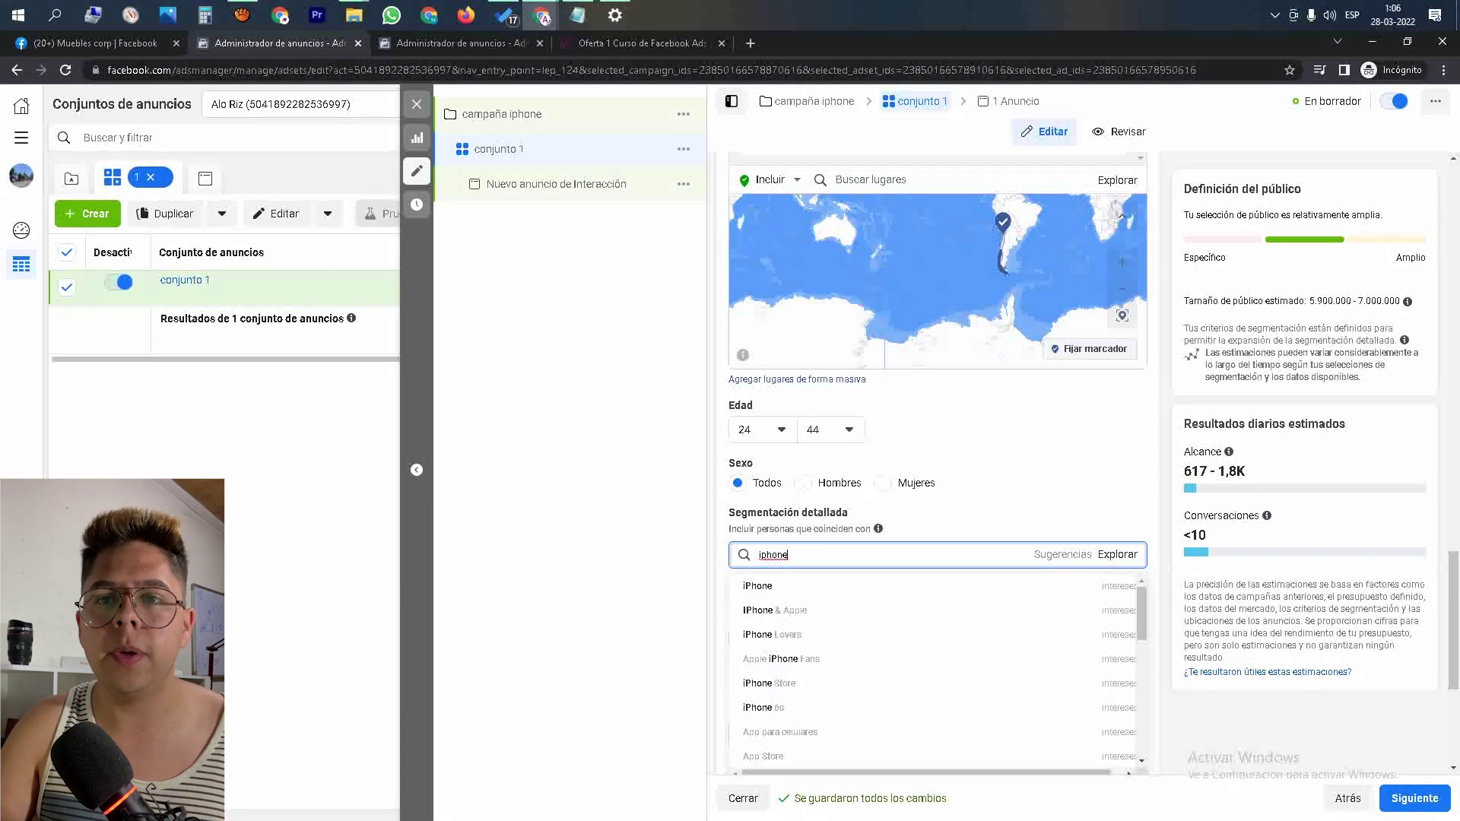
mouse_move(783, 586)
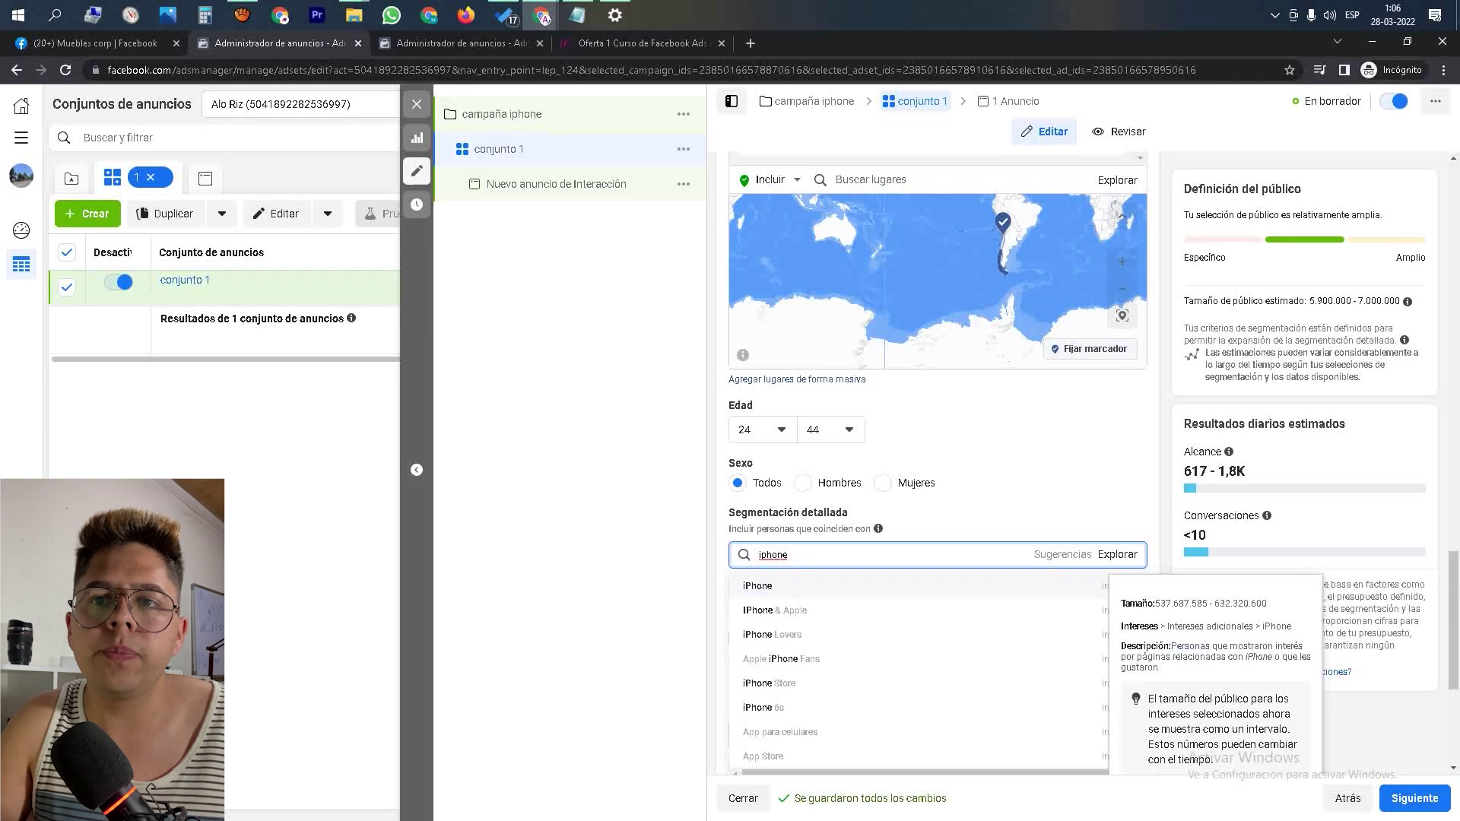
left_click(757, 586)
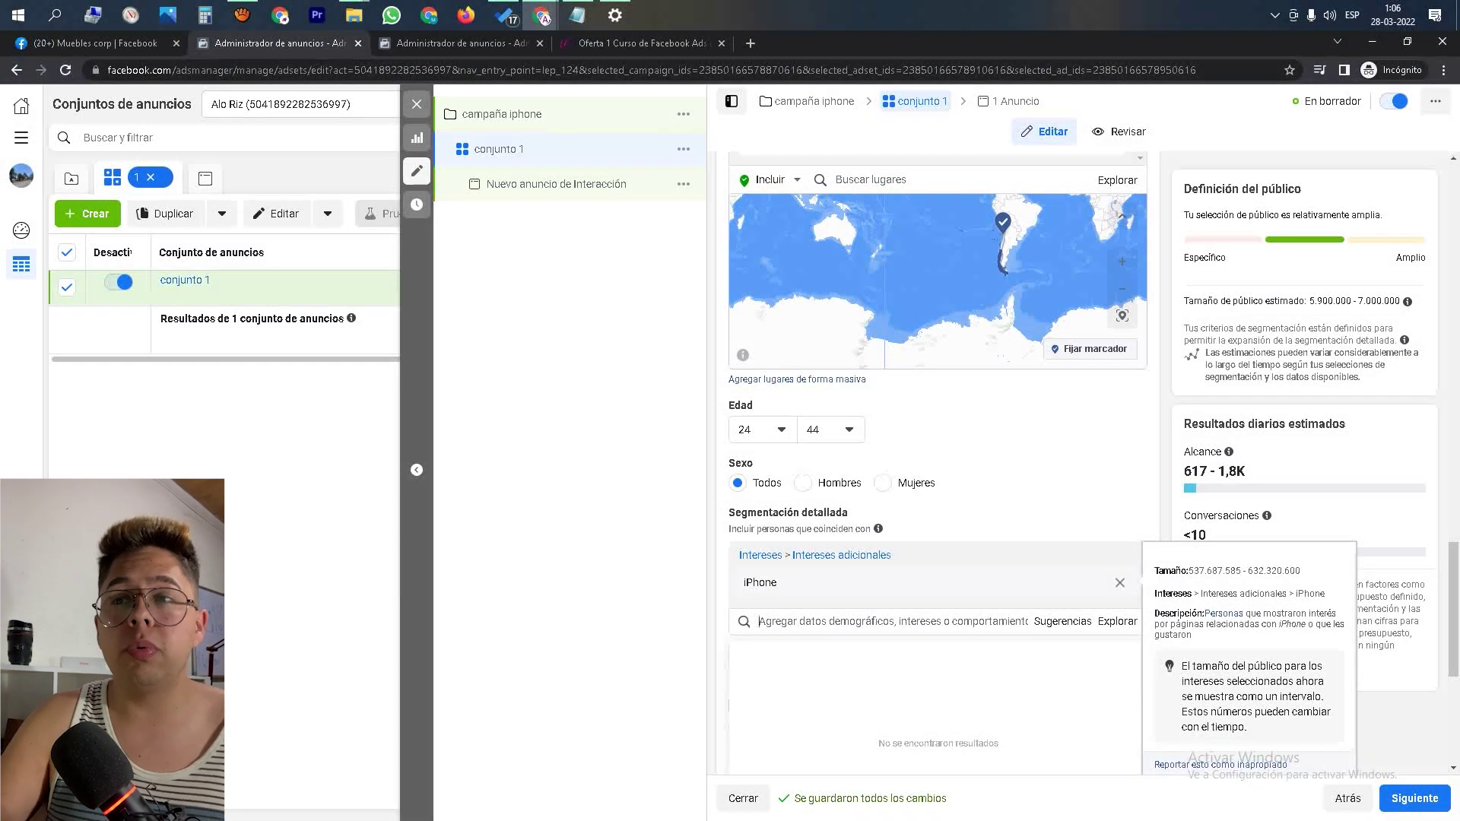
- Include the suggested interest Teléfono inteligente in the audience's detailed targeting
scroll(937, 457, "up", 2)
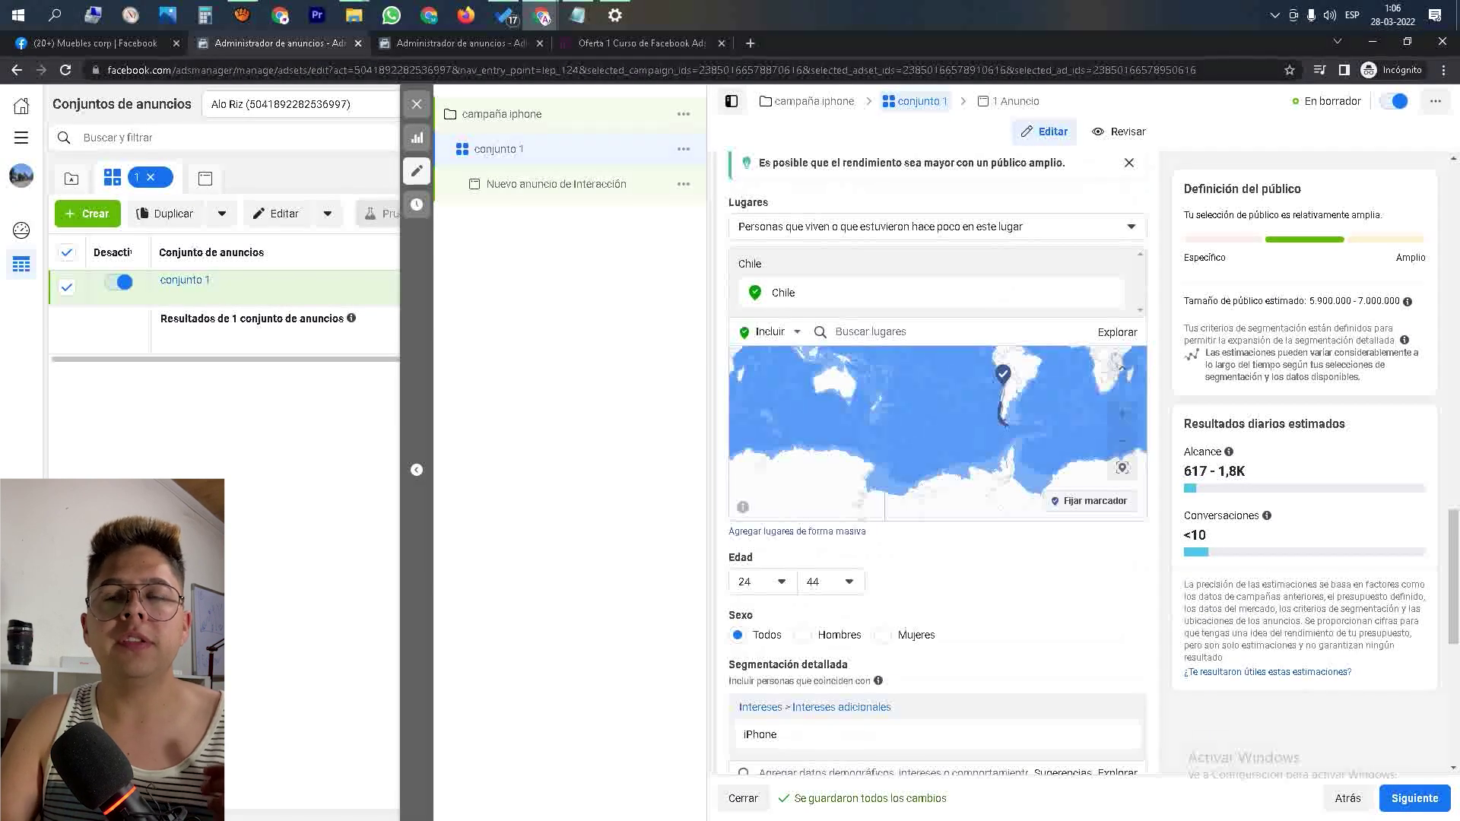
scroll(938, 435, "up", 3)
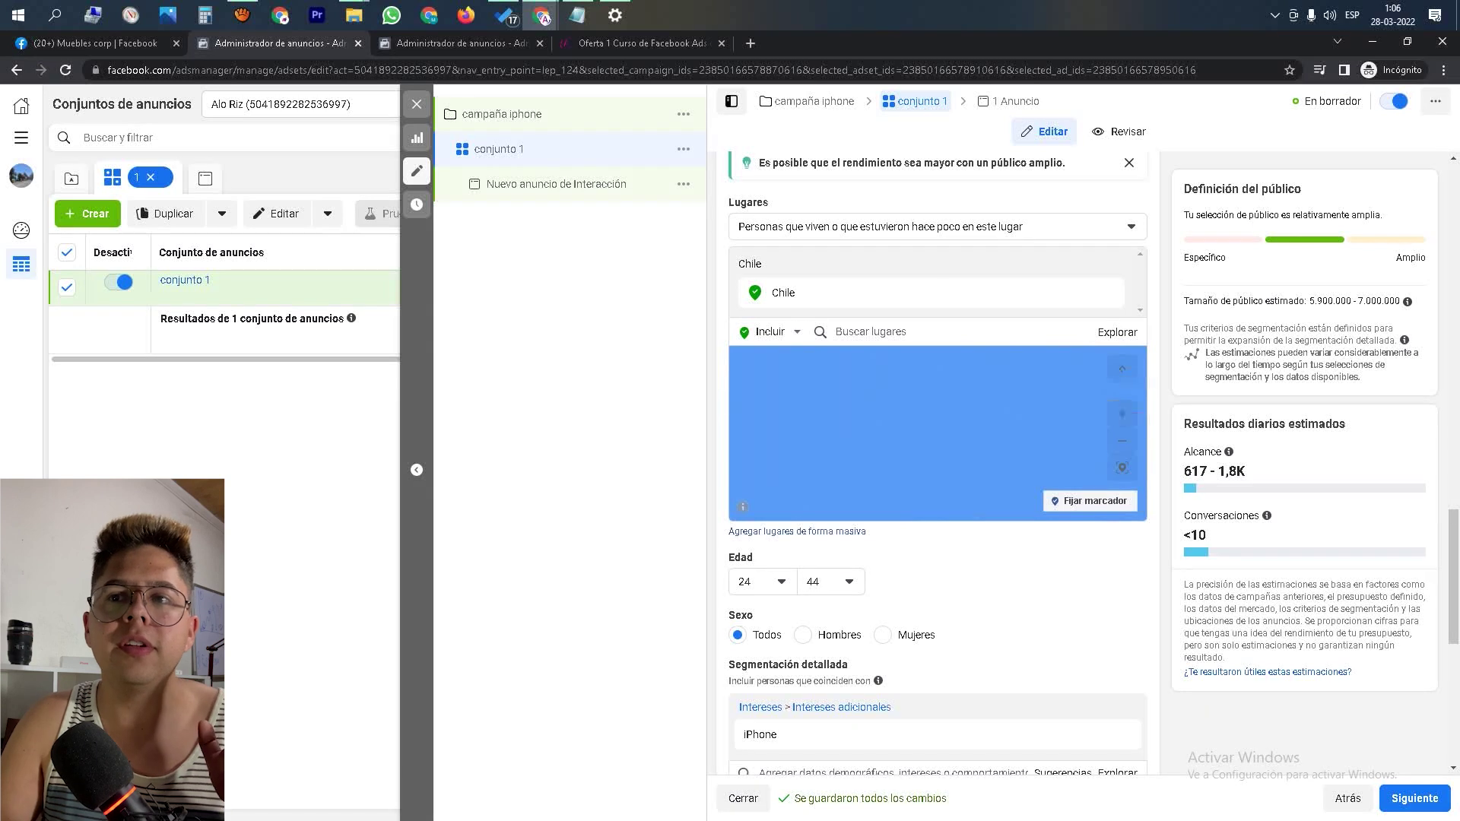
mouse_move(1109, 292)
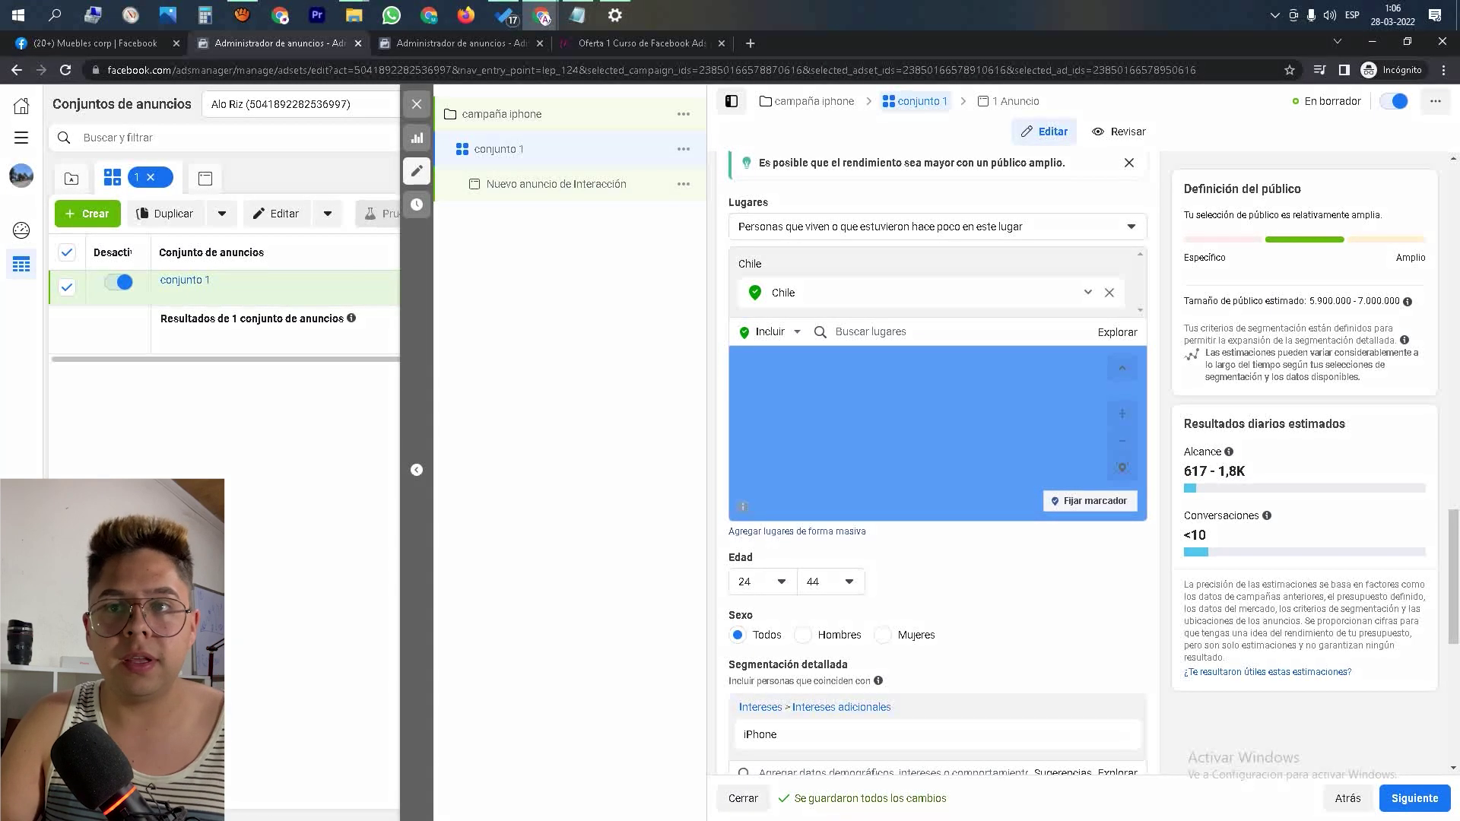
scroll(938, 456, "down", 2)
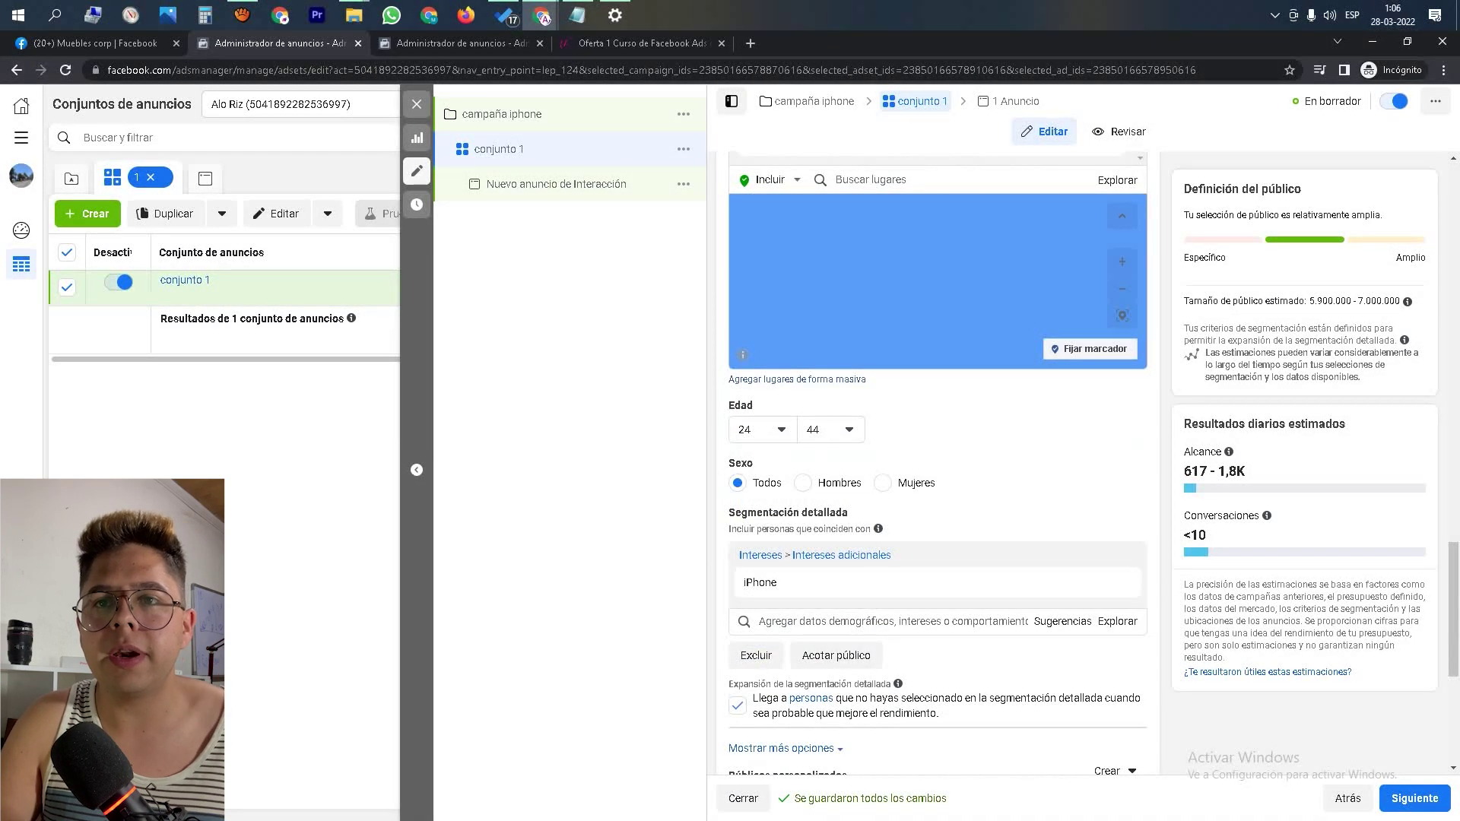
mouse_move(938, 583)
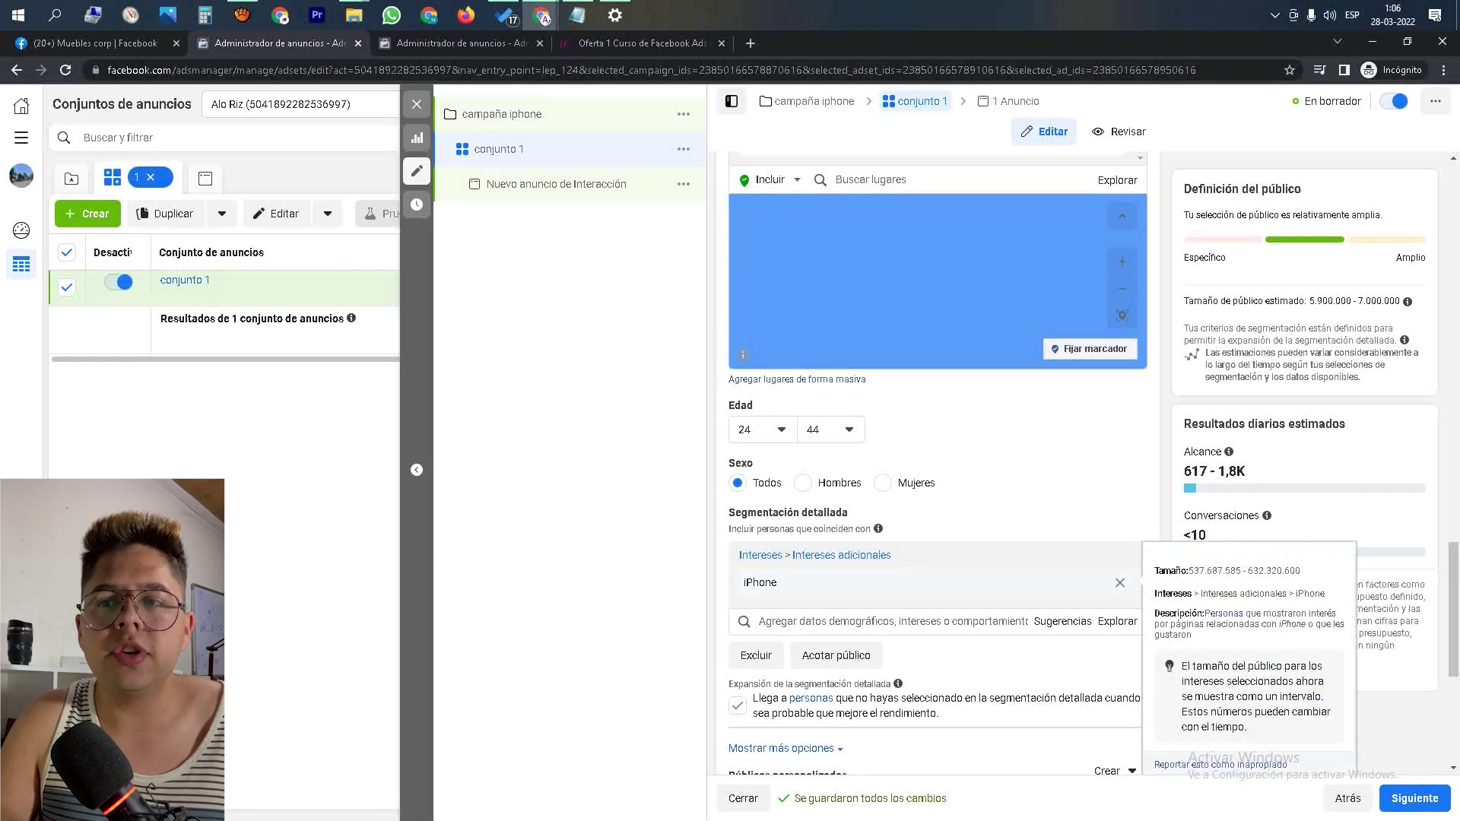
scroll(836, 583, "down", 2)
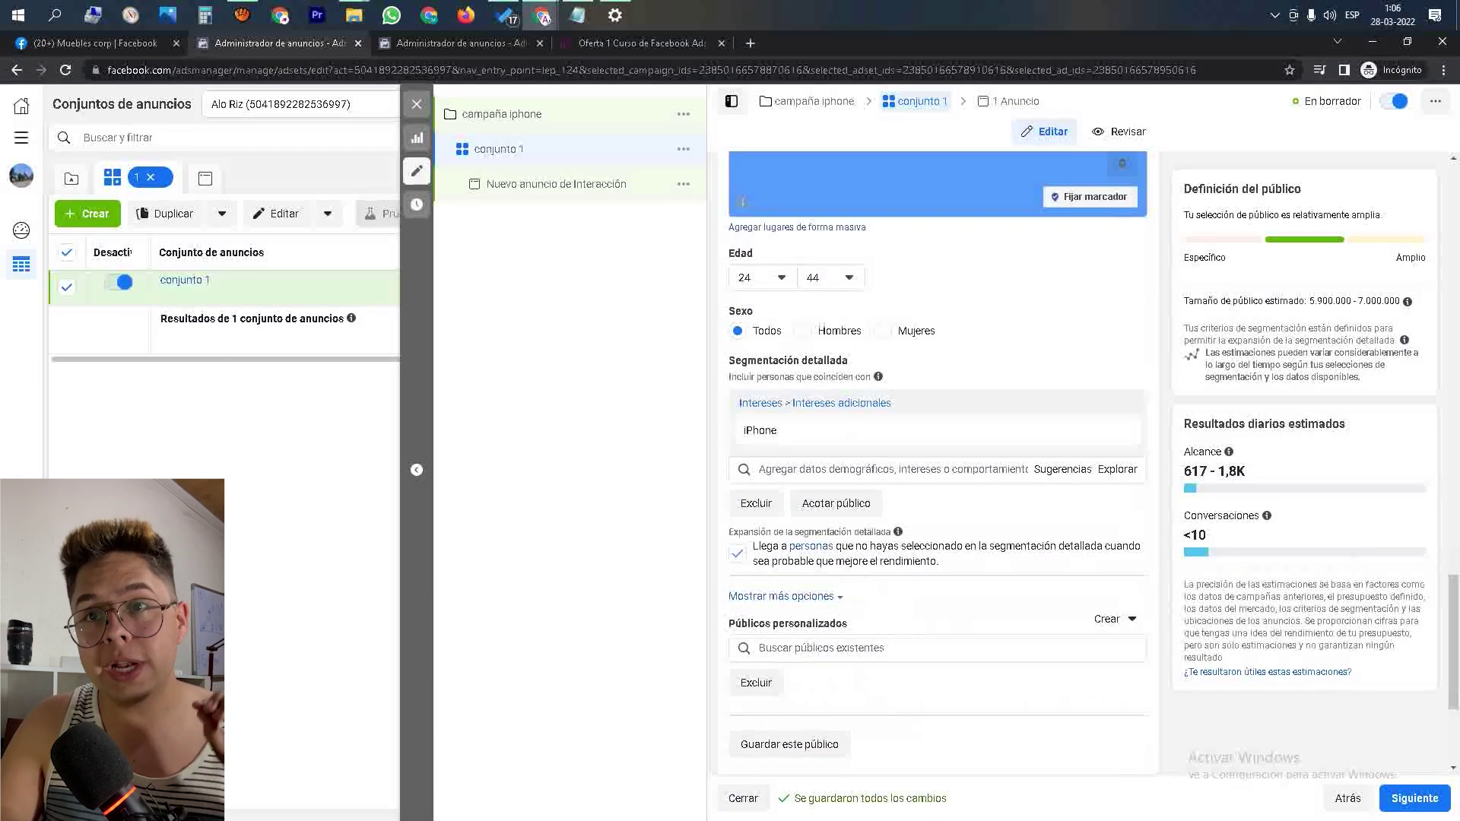
left_click(893, 469)
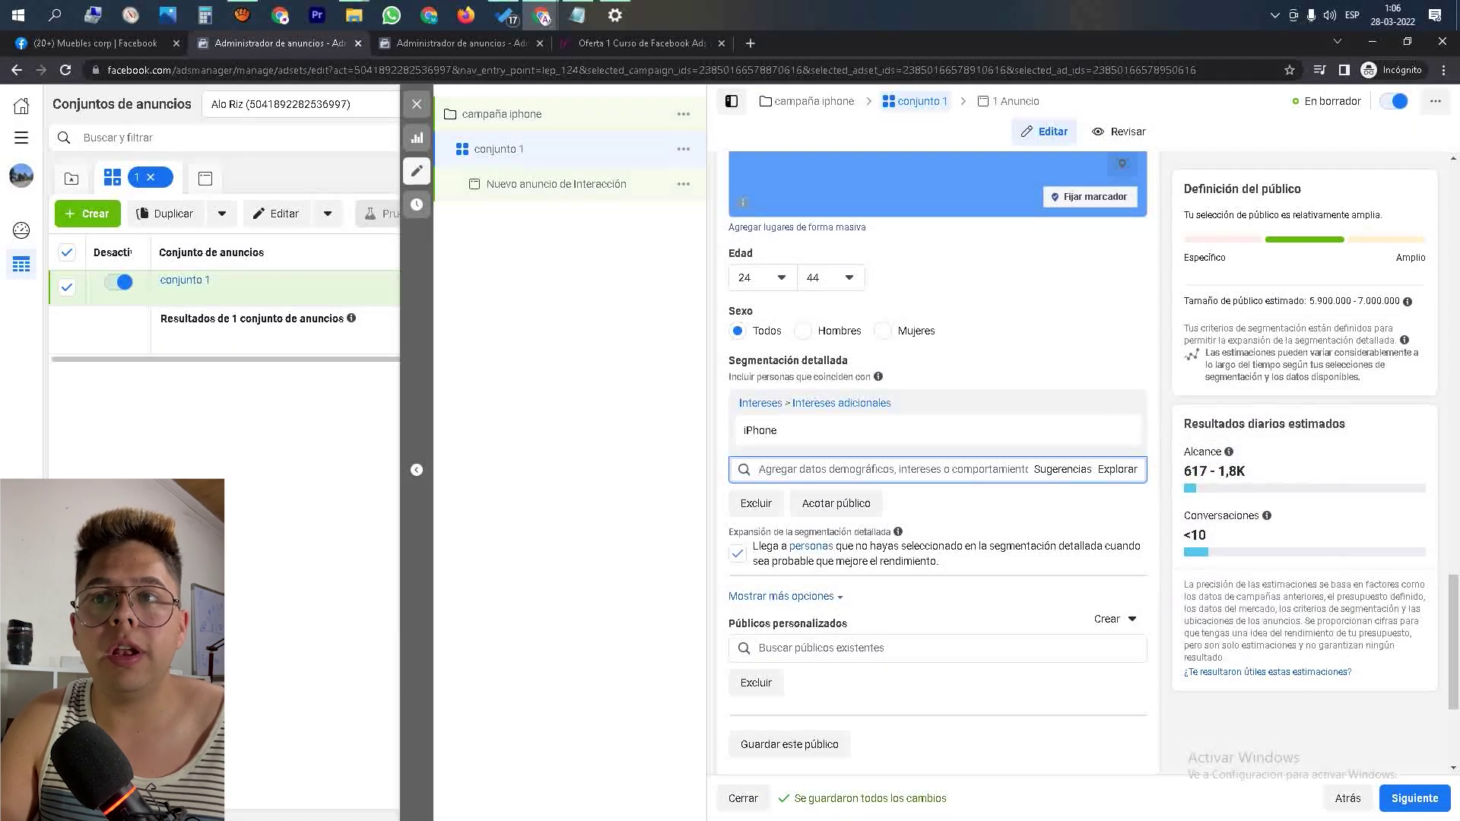
left_click(1062, 469)
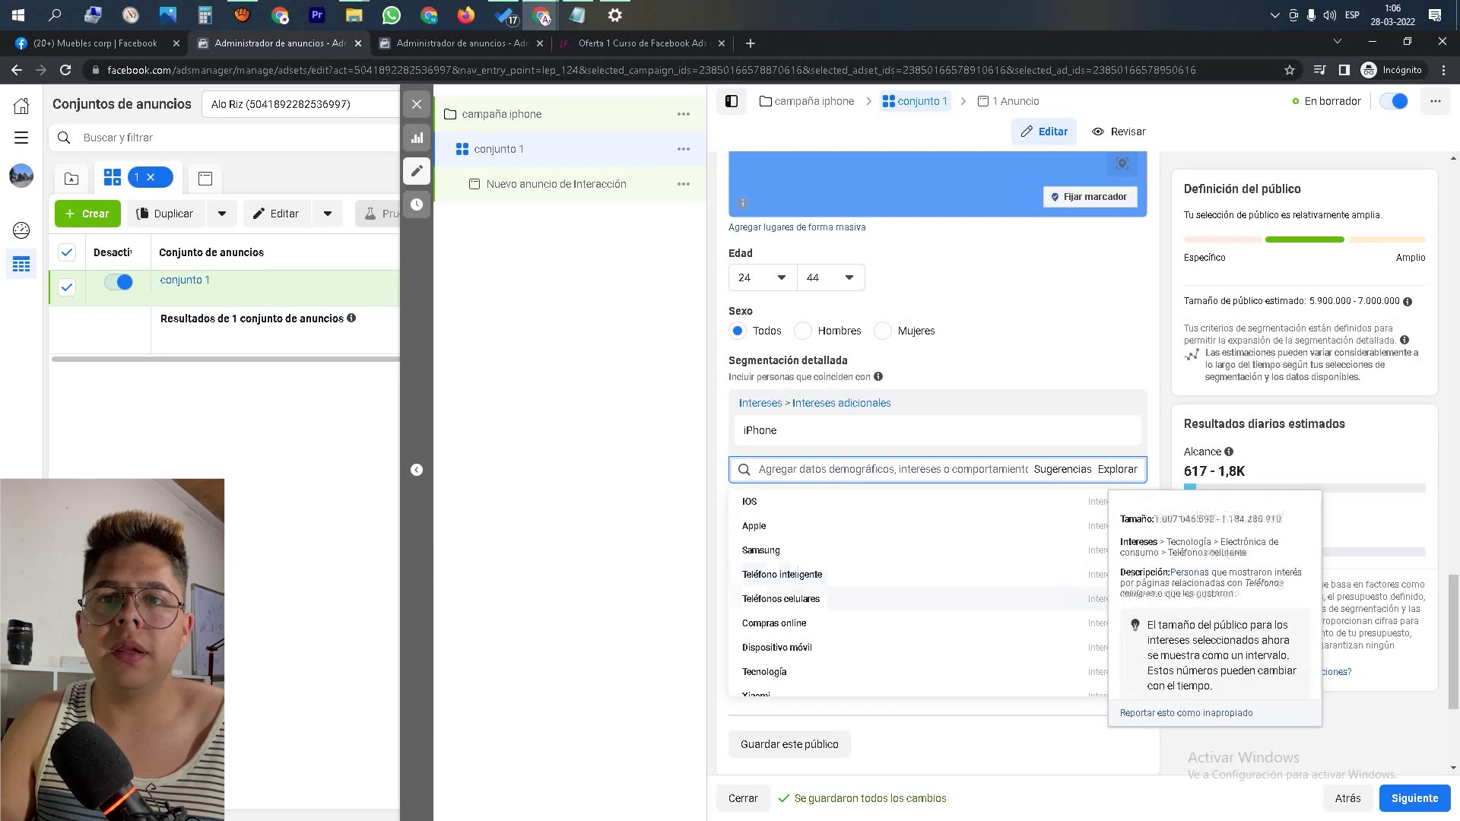
mouse_move(783, 574)
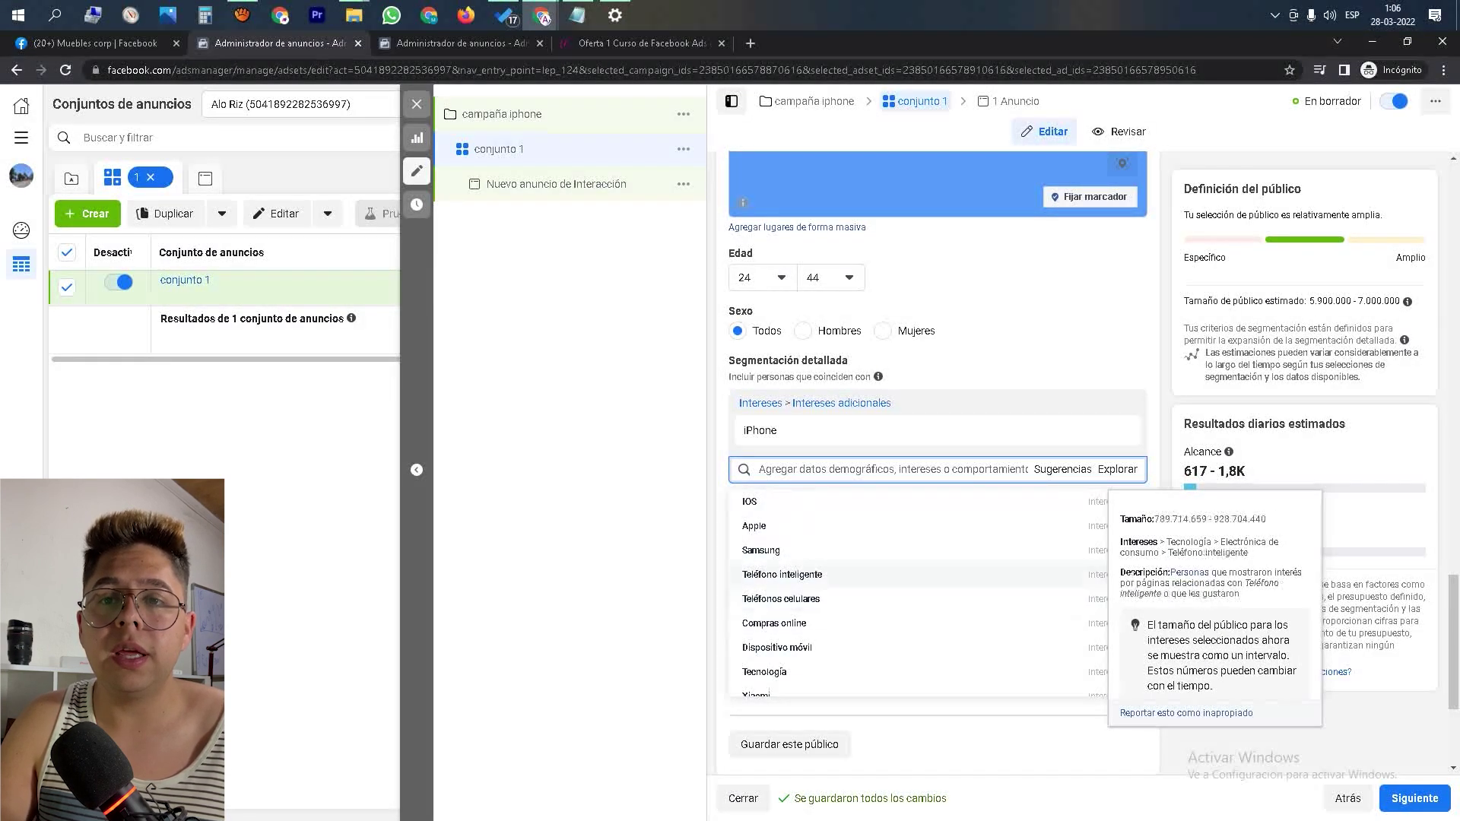
left_click(783, 574)
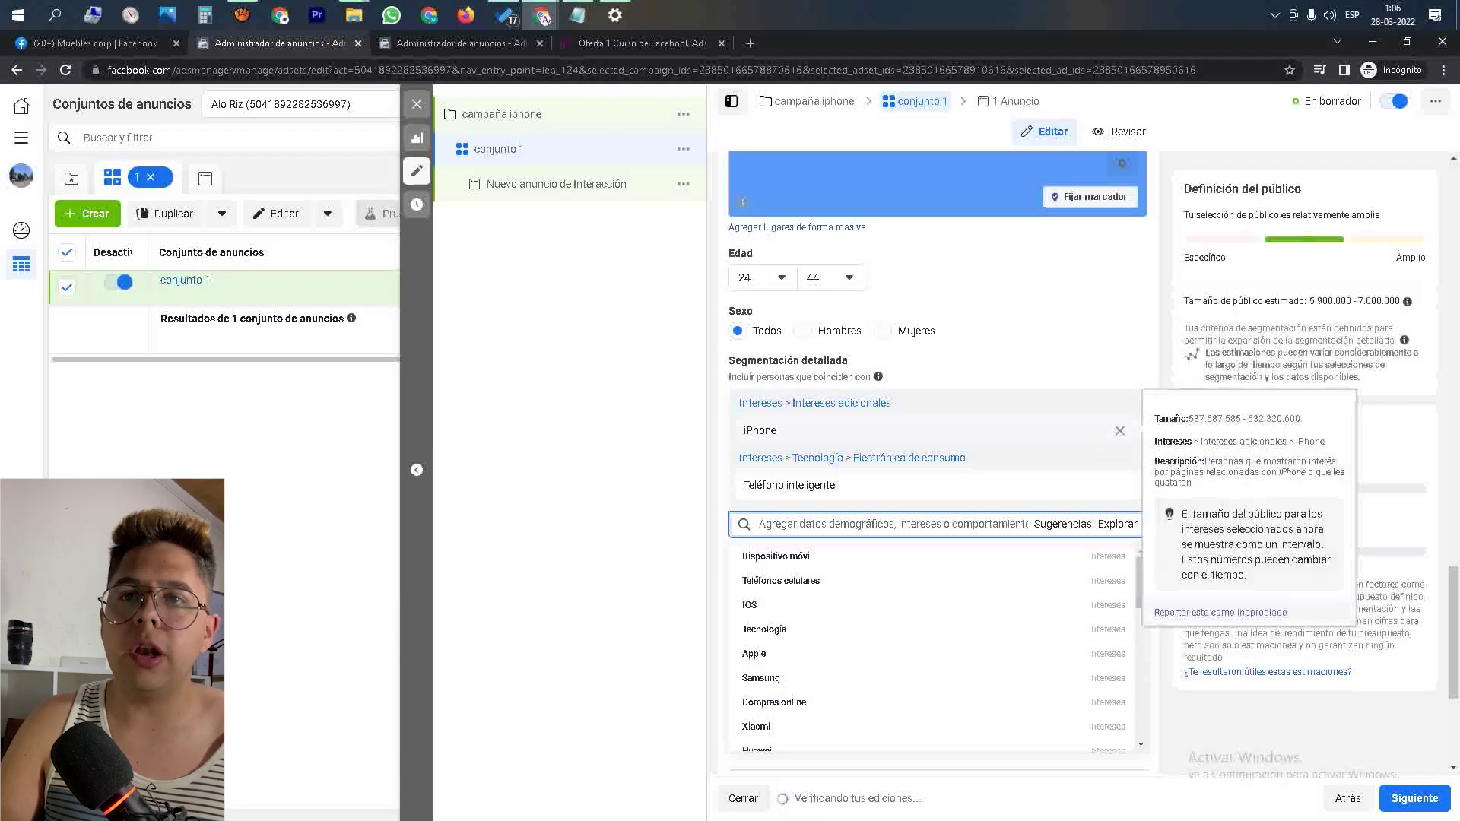
- Add the suggested interest Samsung to the detailed targeting and remove it again
left_click(844, 525)
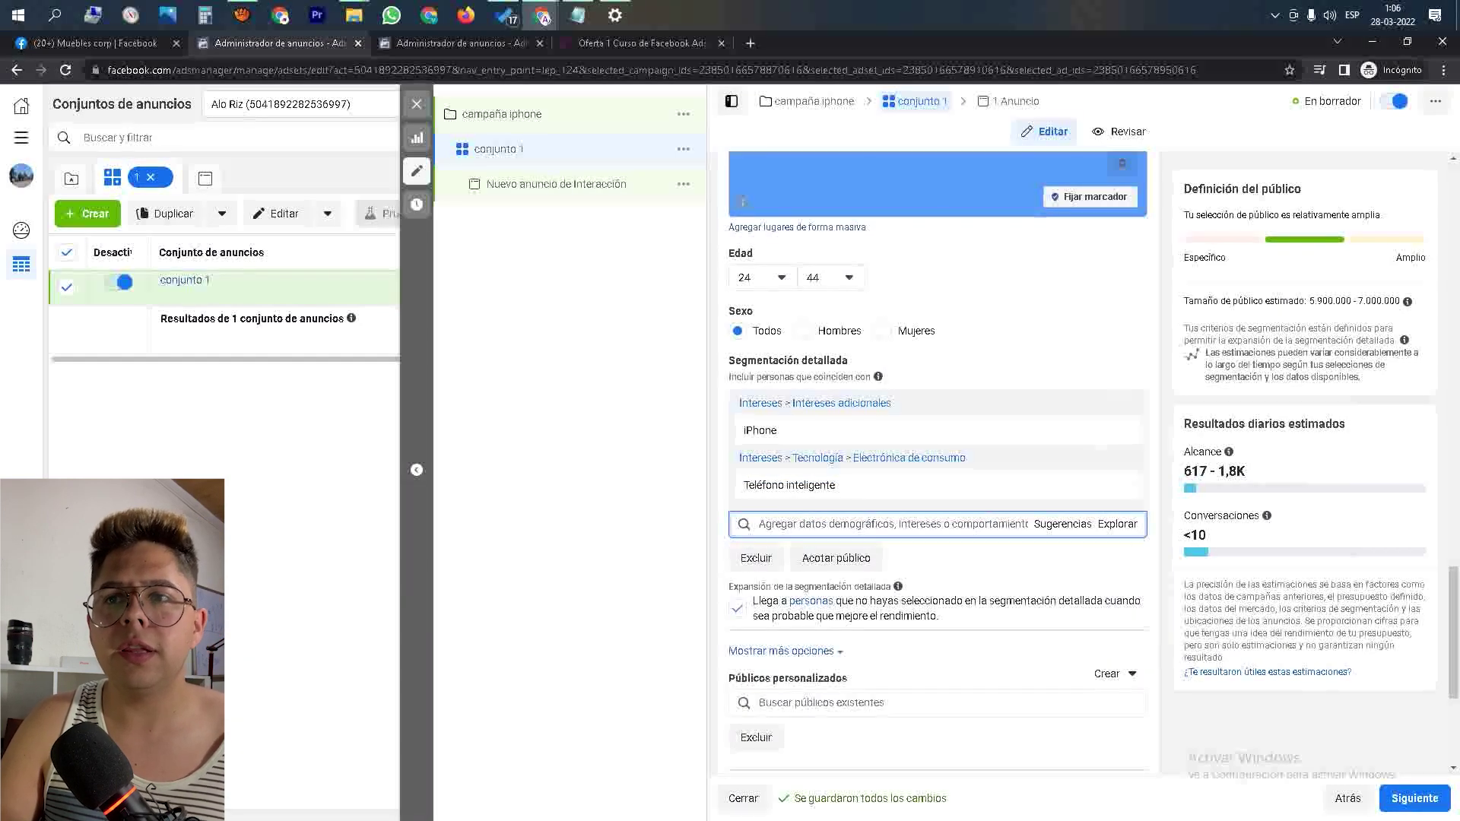
left_click(844, 524)
mouse_move(806, 556)
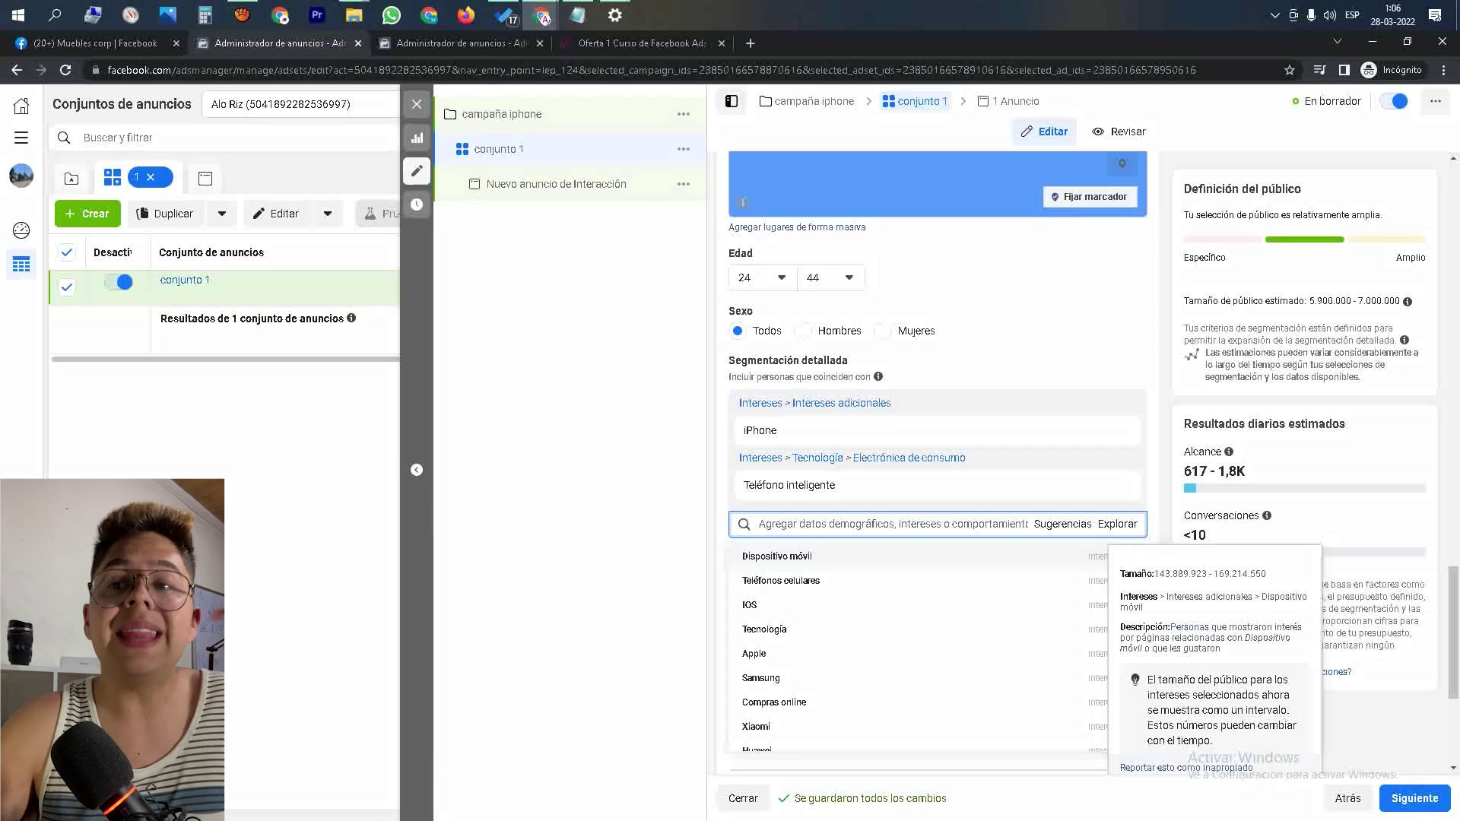
mouse_move(950, 485)
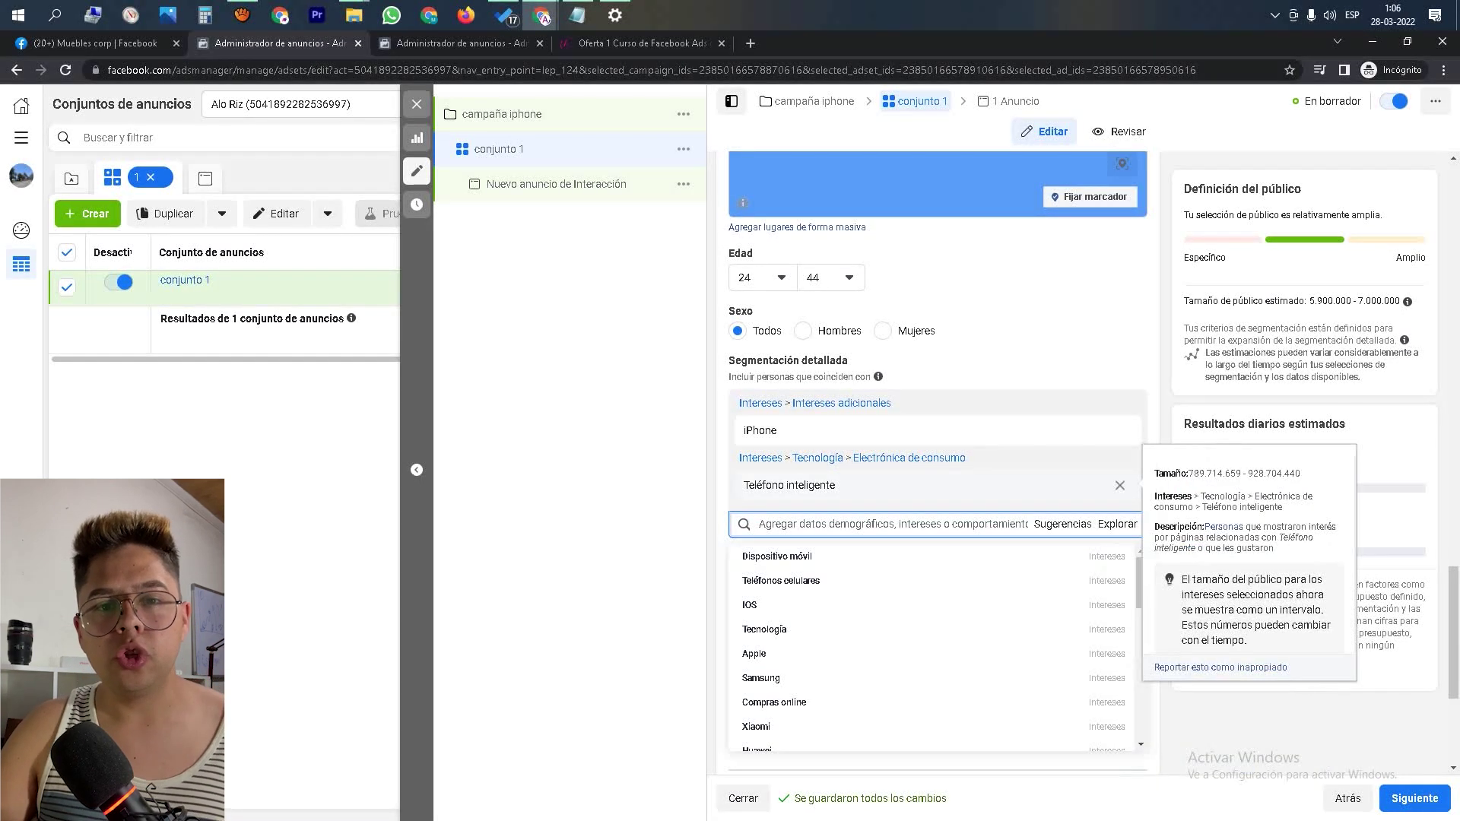
mouse_move(837, 677)
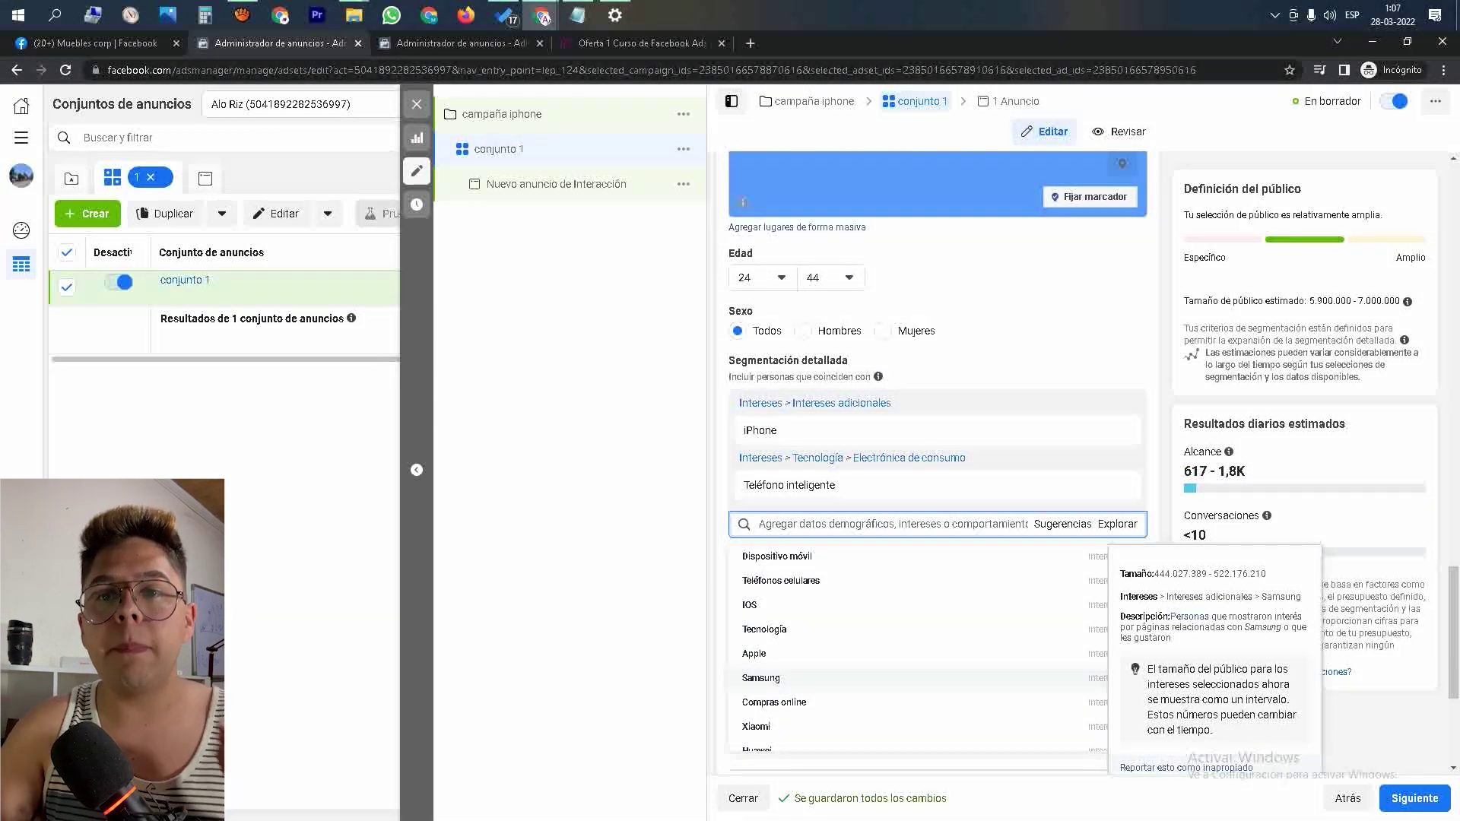
left_click(762, 678)
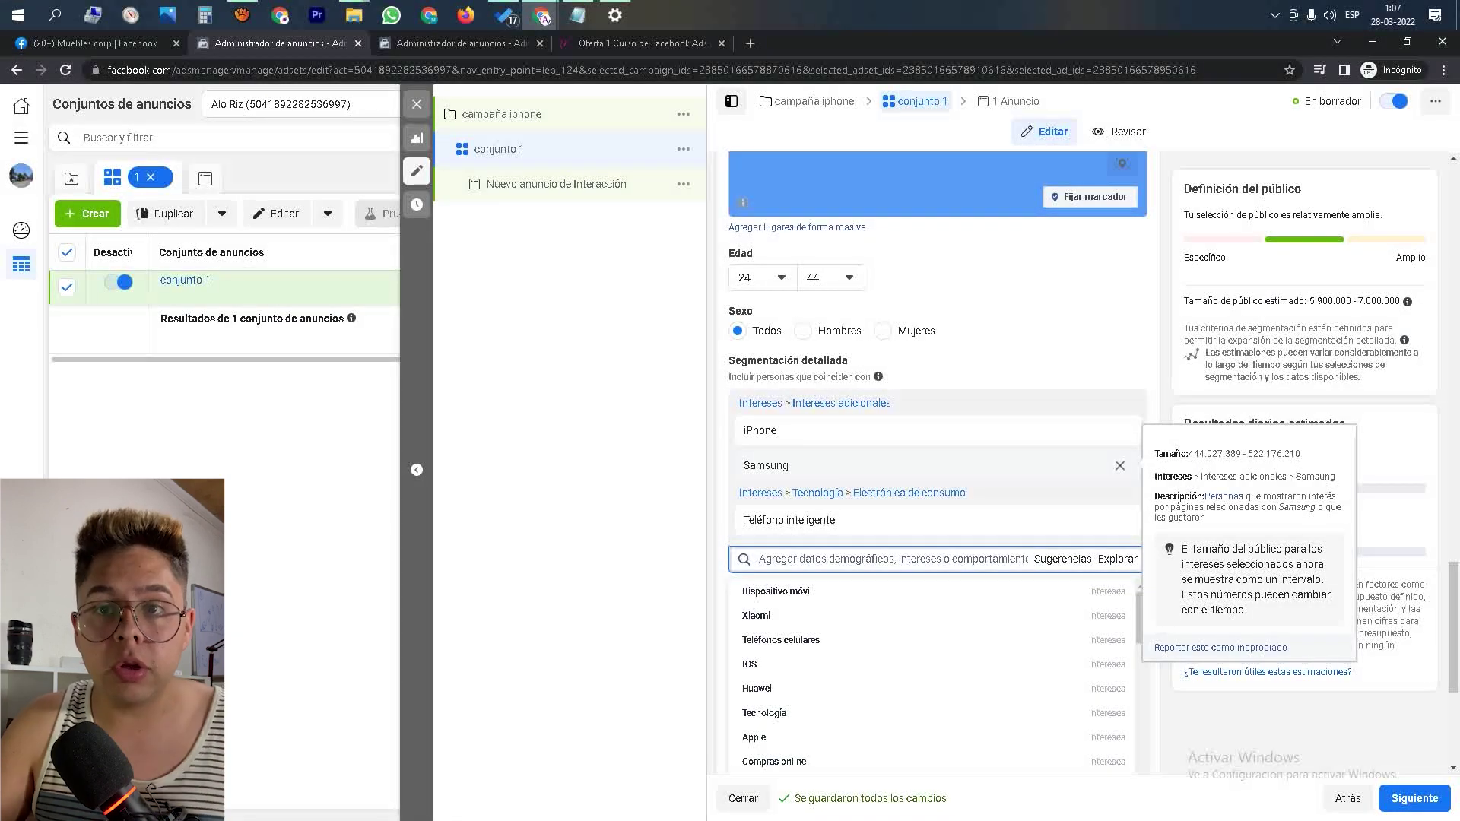
left_click(1119, 466)
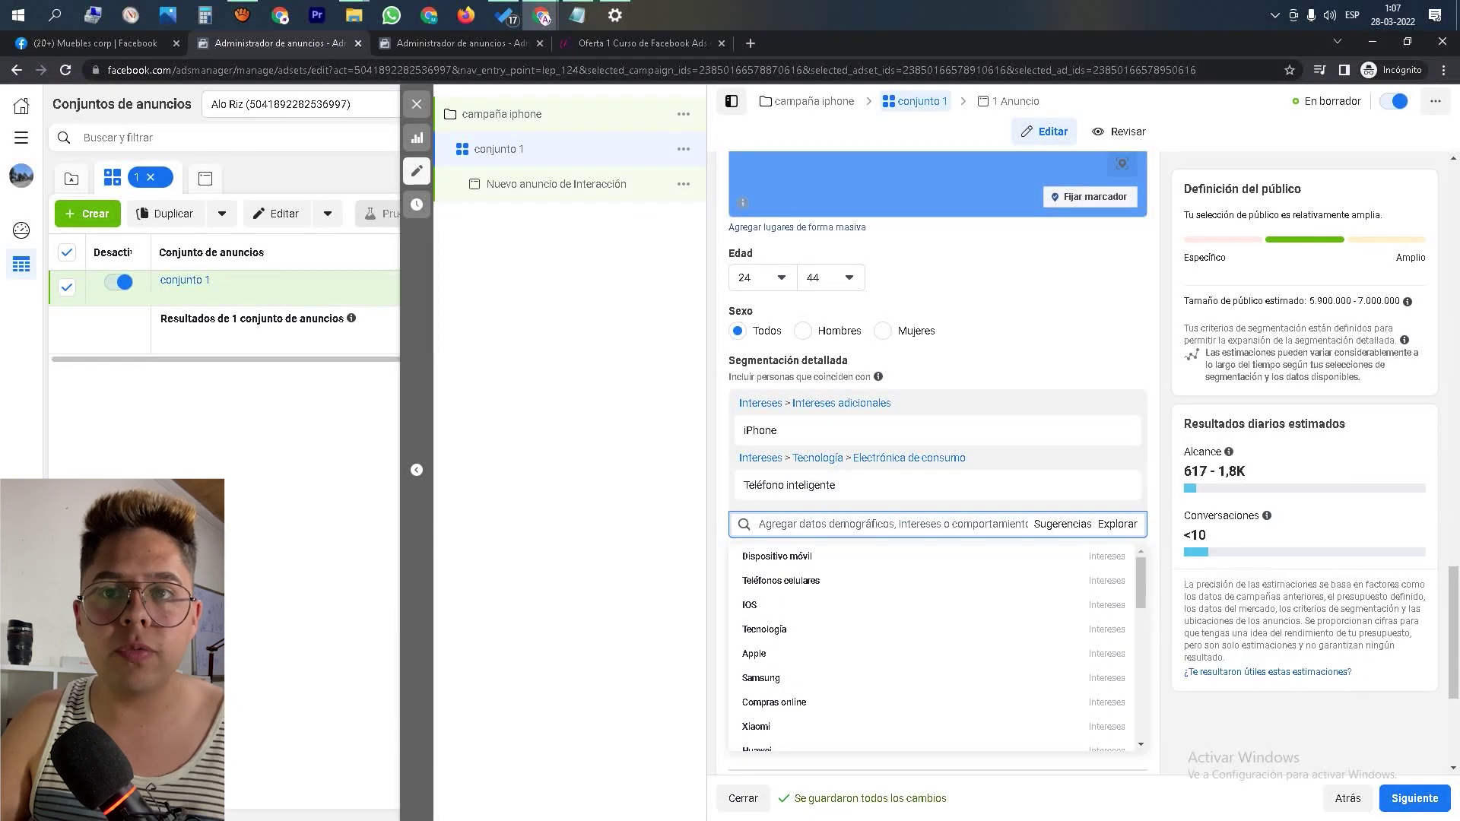
key("Escape")
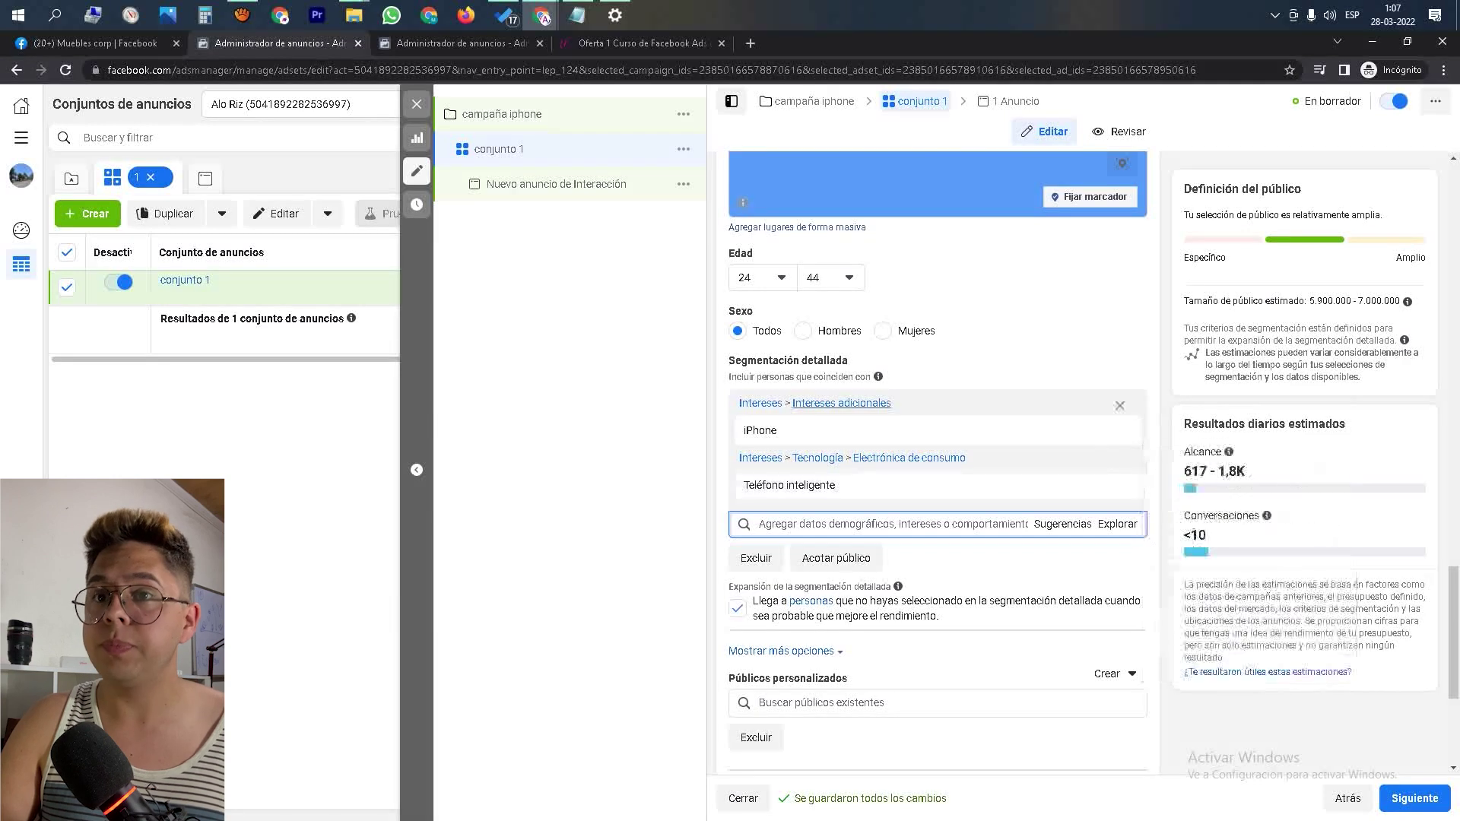
mouse_move(912, 431)
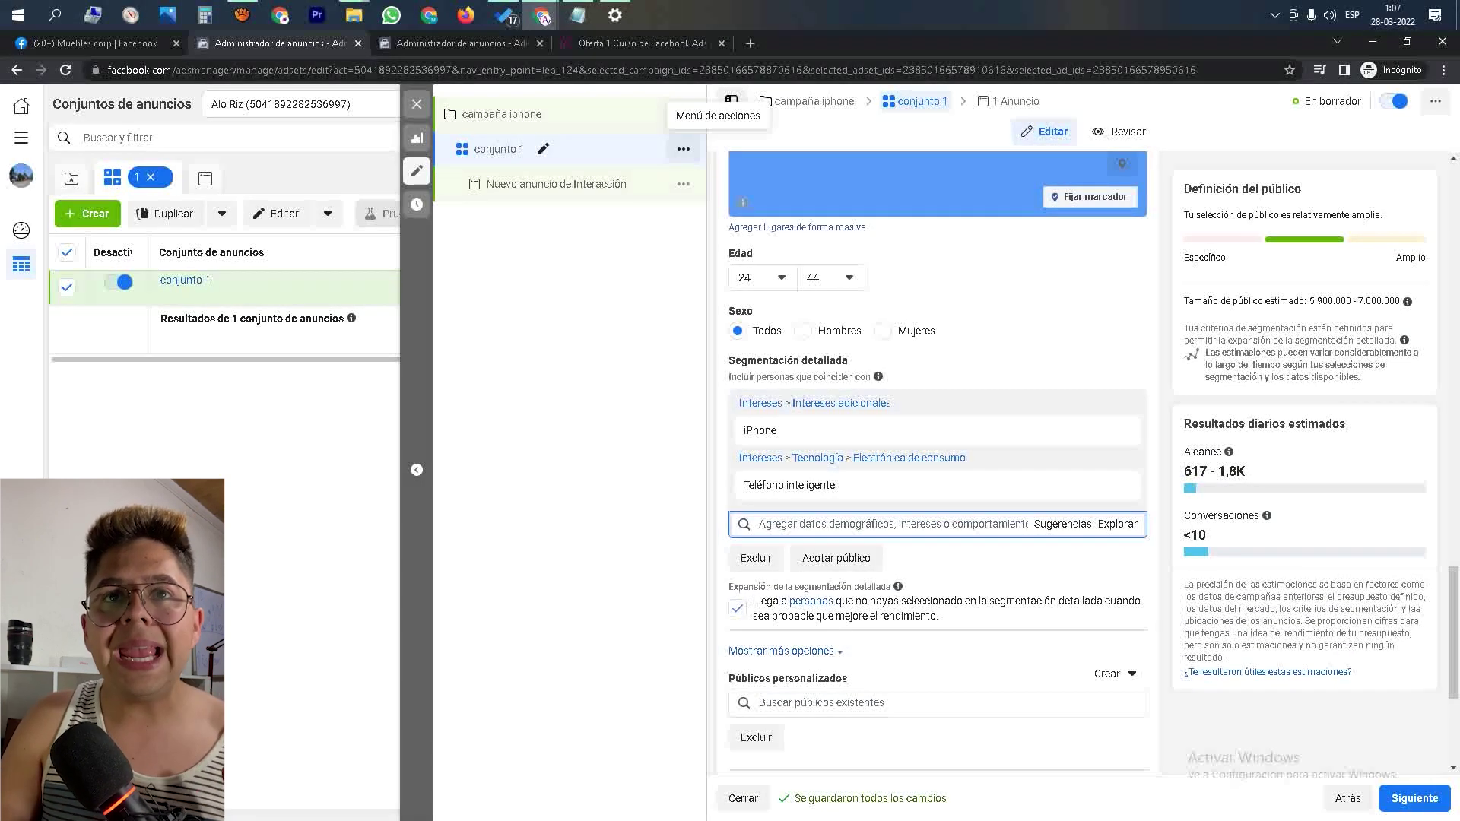
left_click(683, 149)
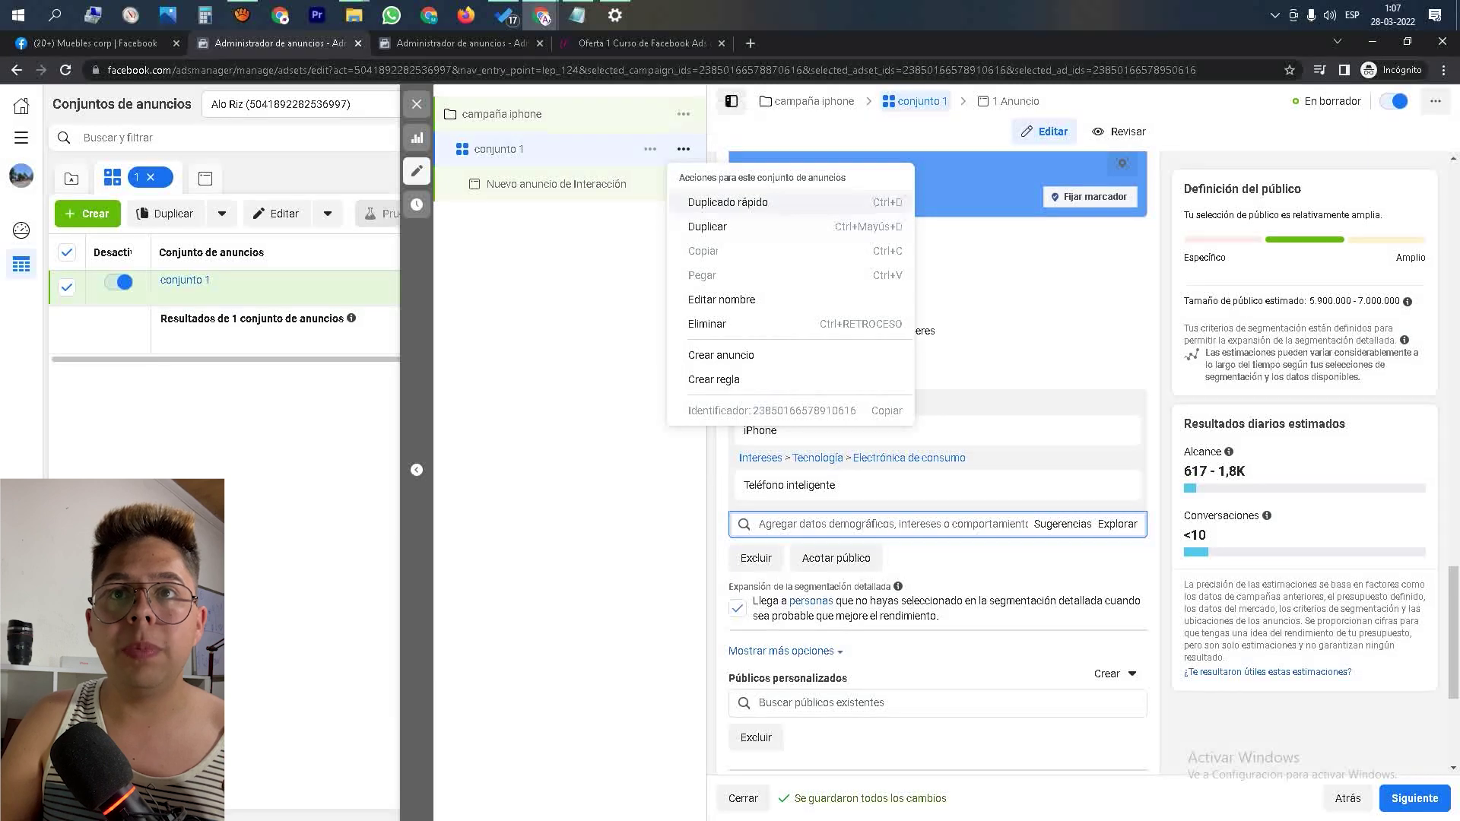
left_click(594, 319)
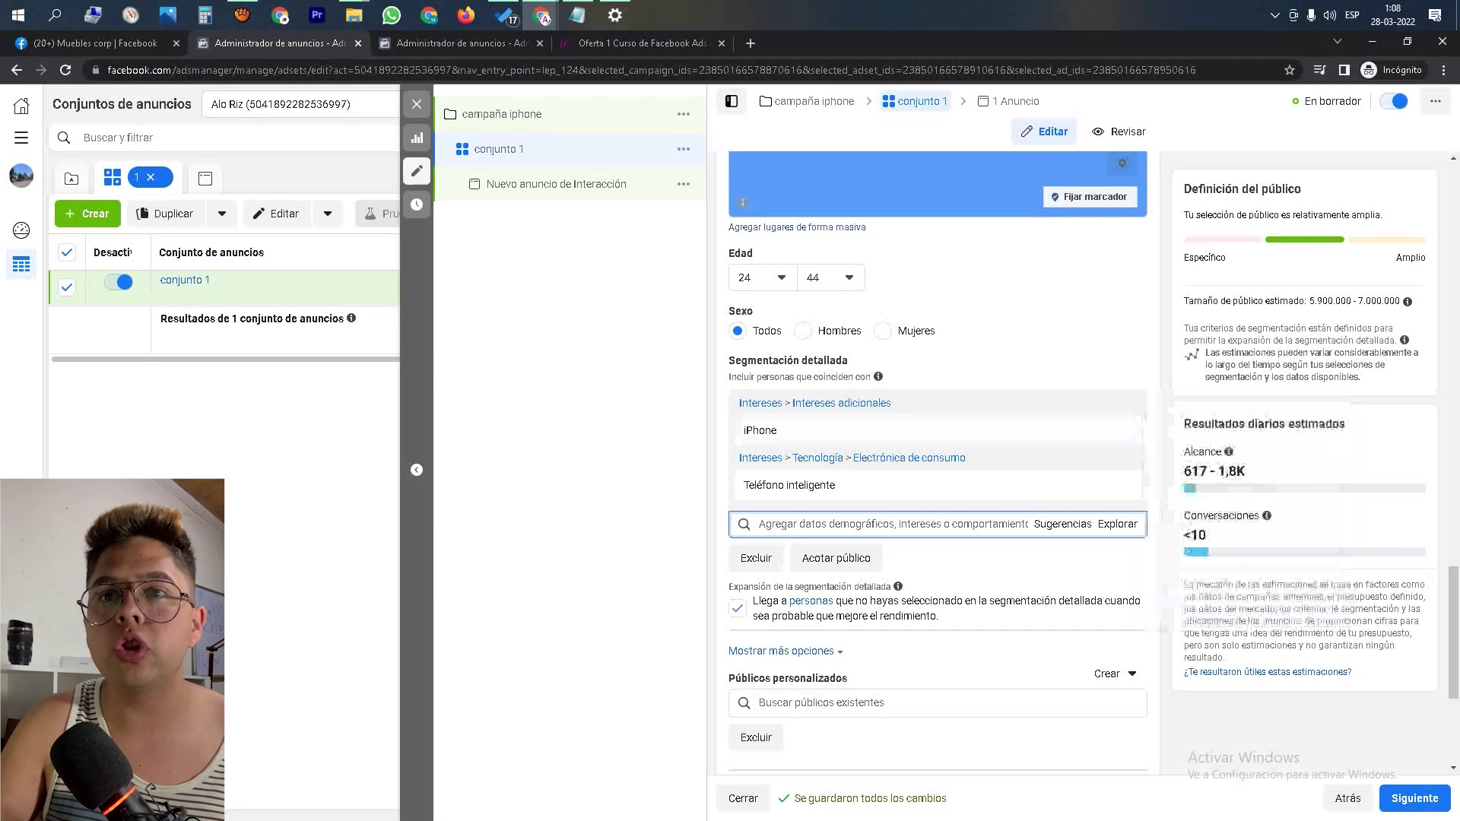
mouse_move(898, 586)
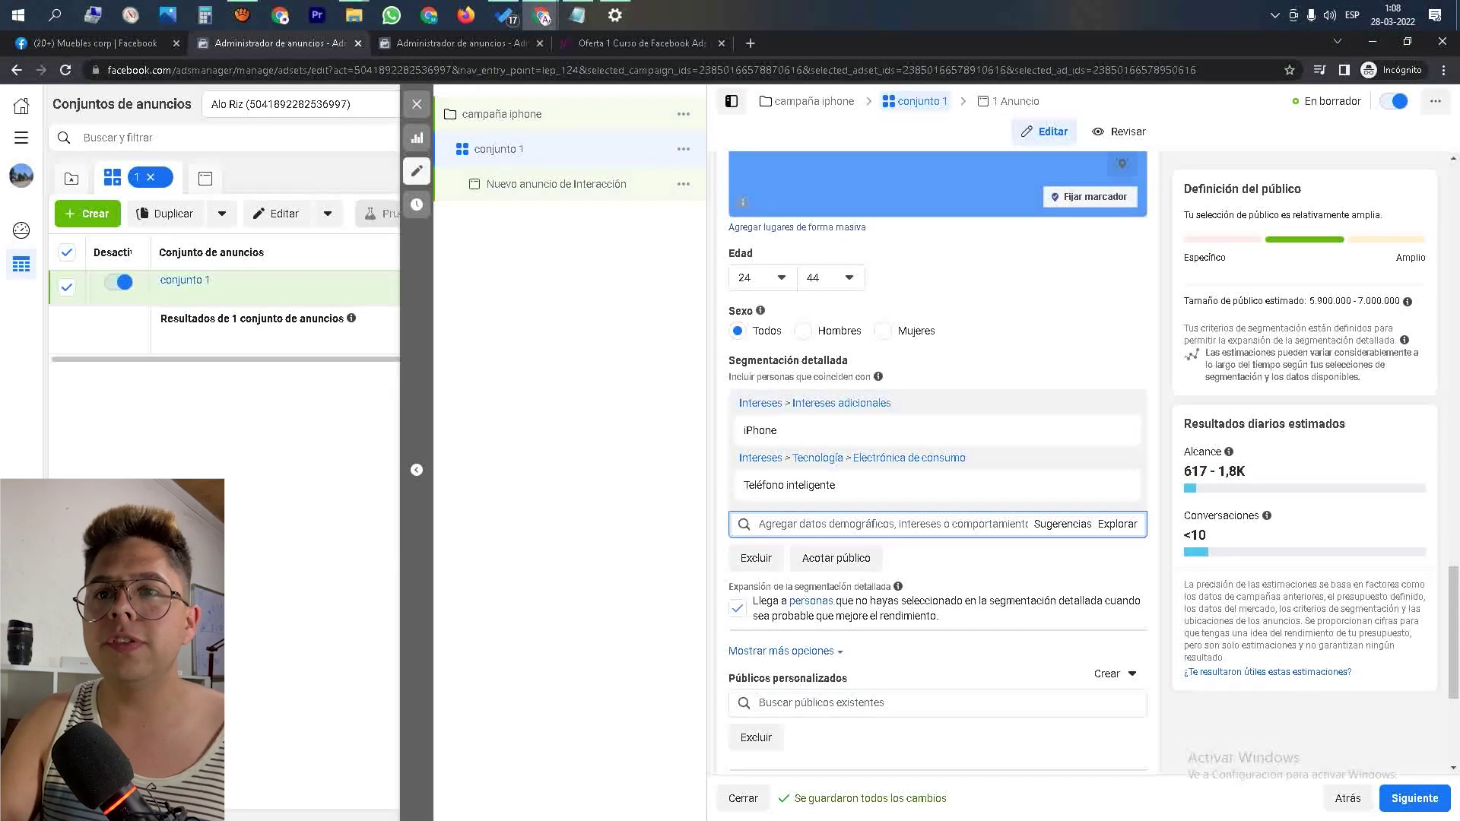
- Expand the additional options of the audience section below the detailed targeting
scroll(937, 456, "down", 2)
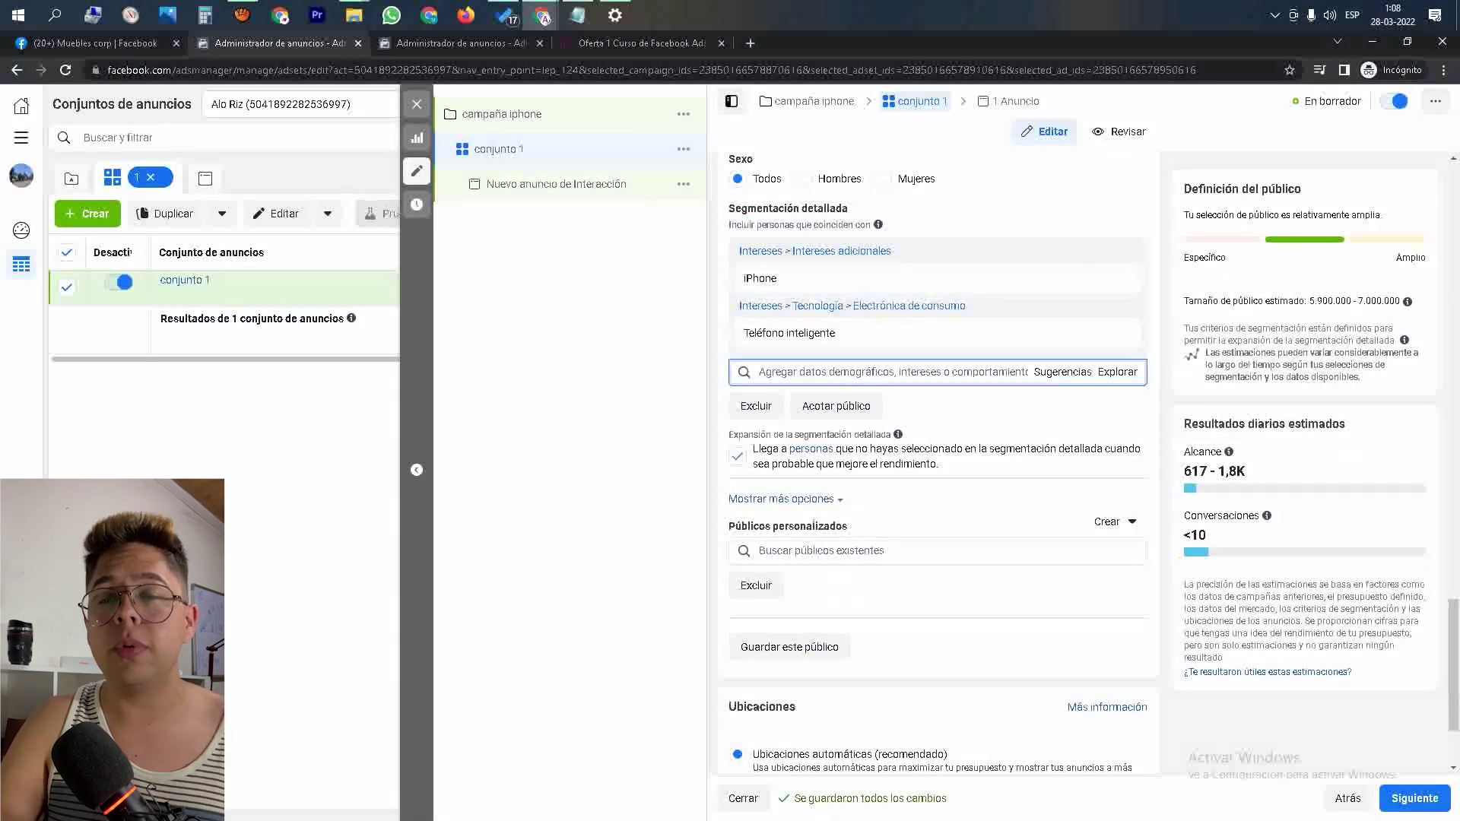
scroll(783, 423, "down", 1)
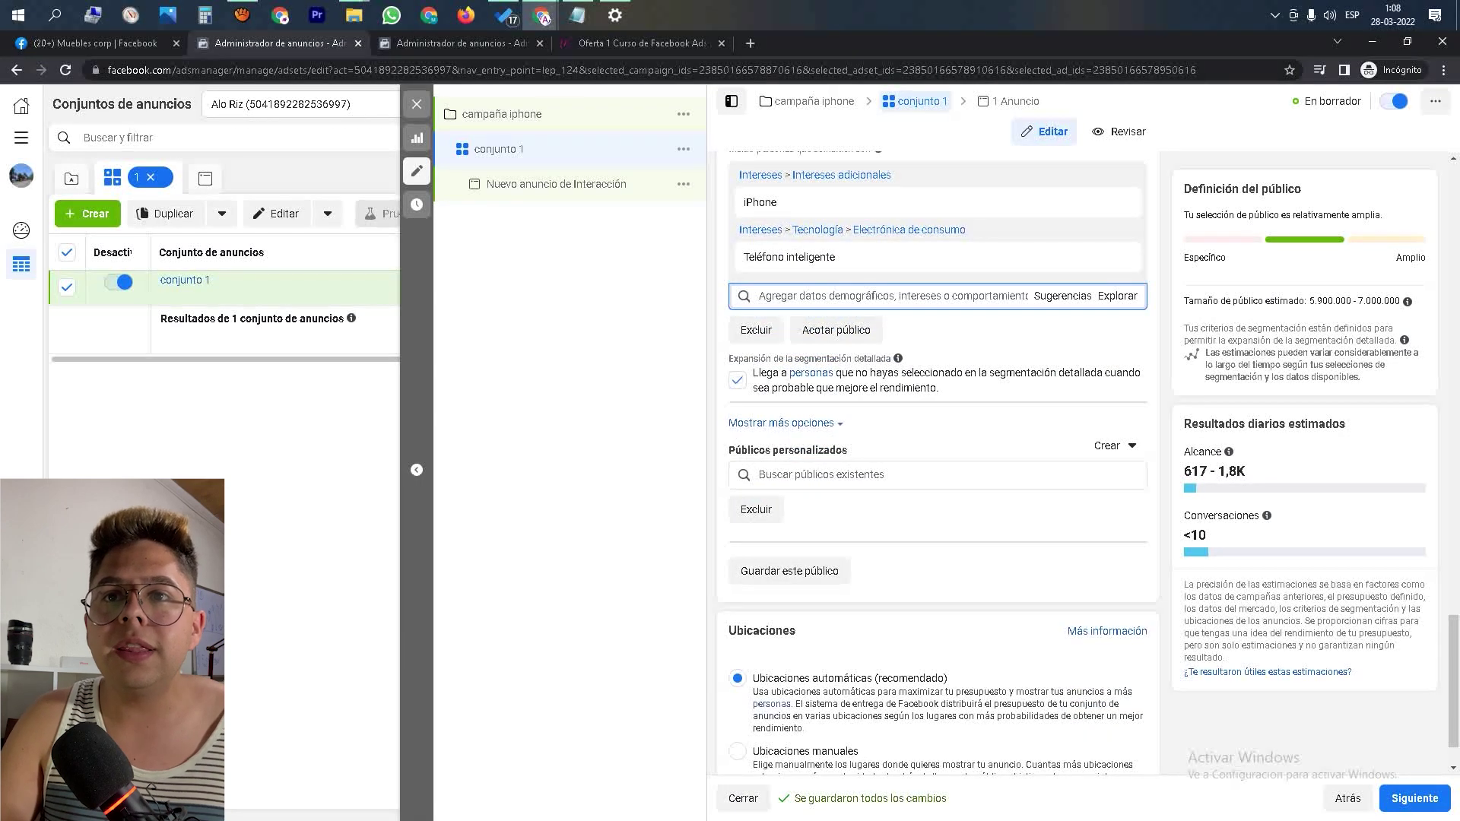
left_click(783, 423)
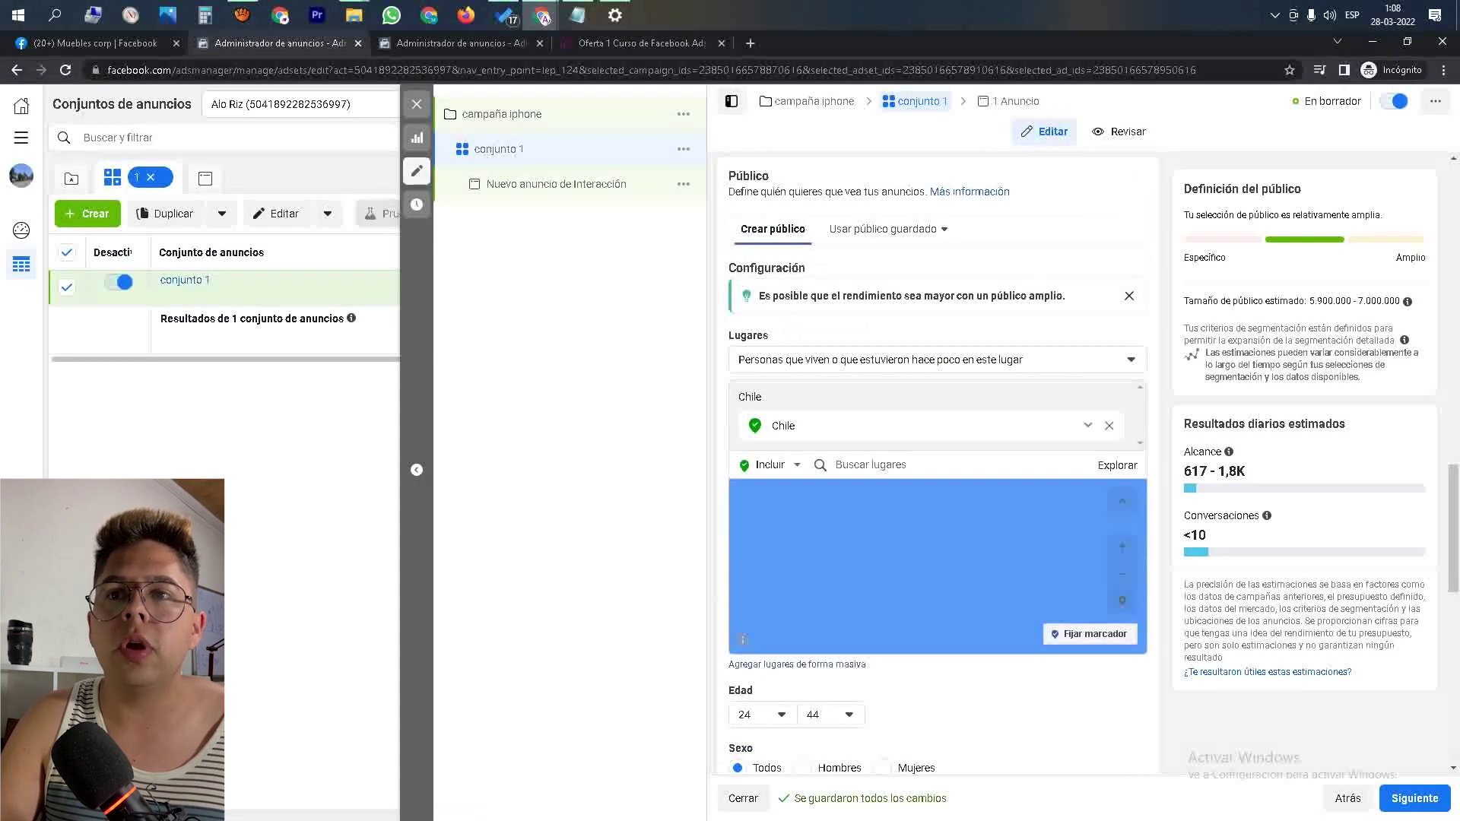
scroll(783, 422, "down", 6)
scroll(937, 410, "down", 3)
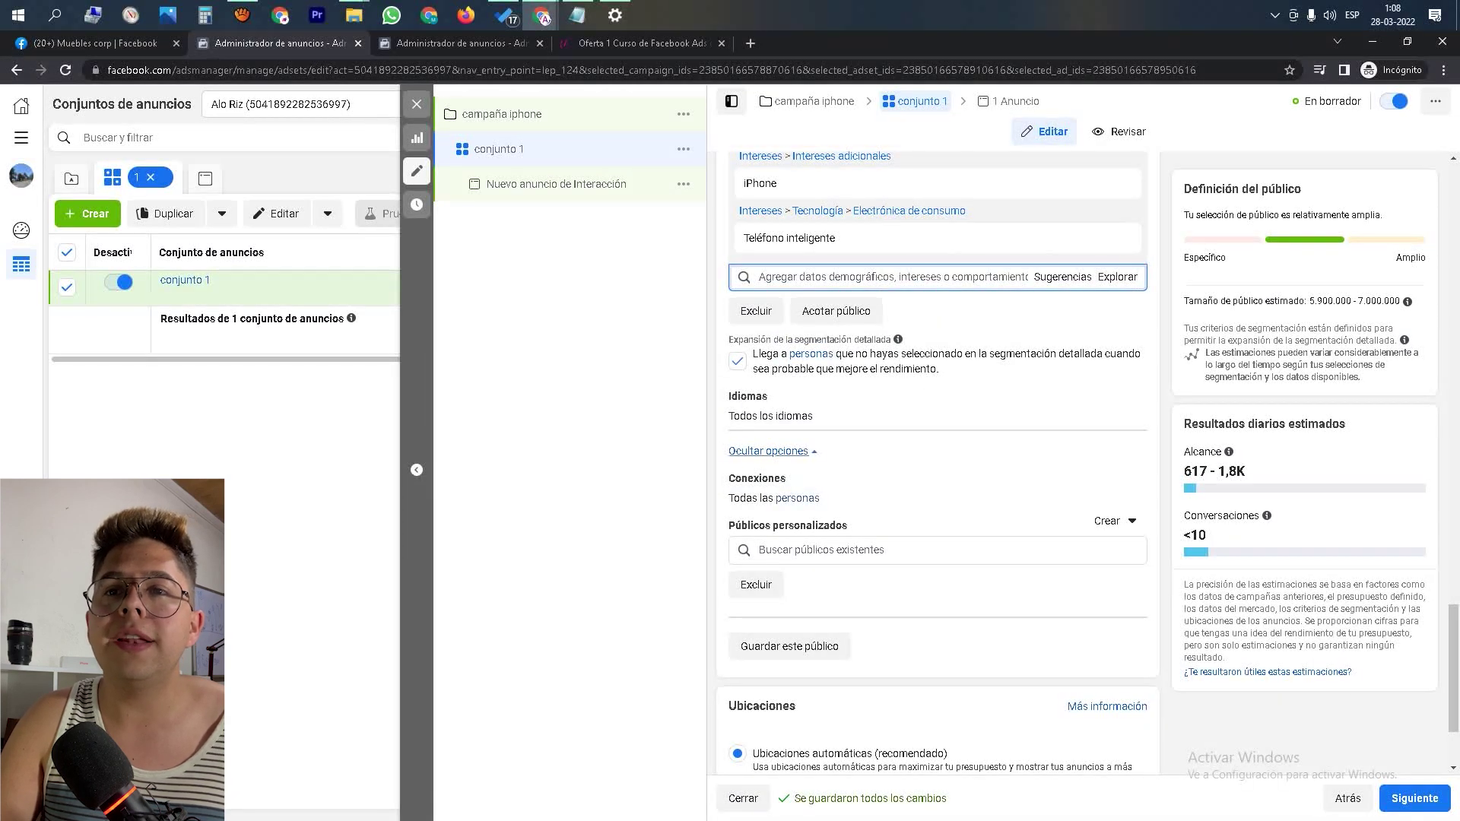
left_click(770, 451)
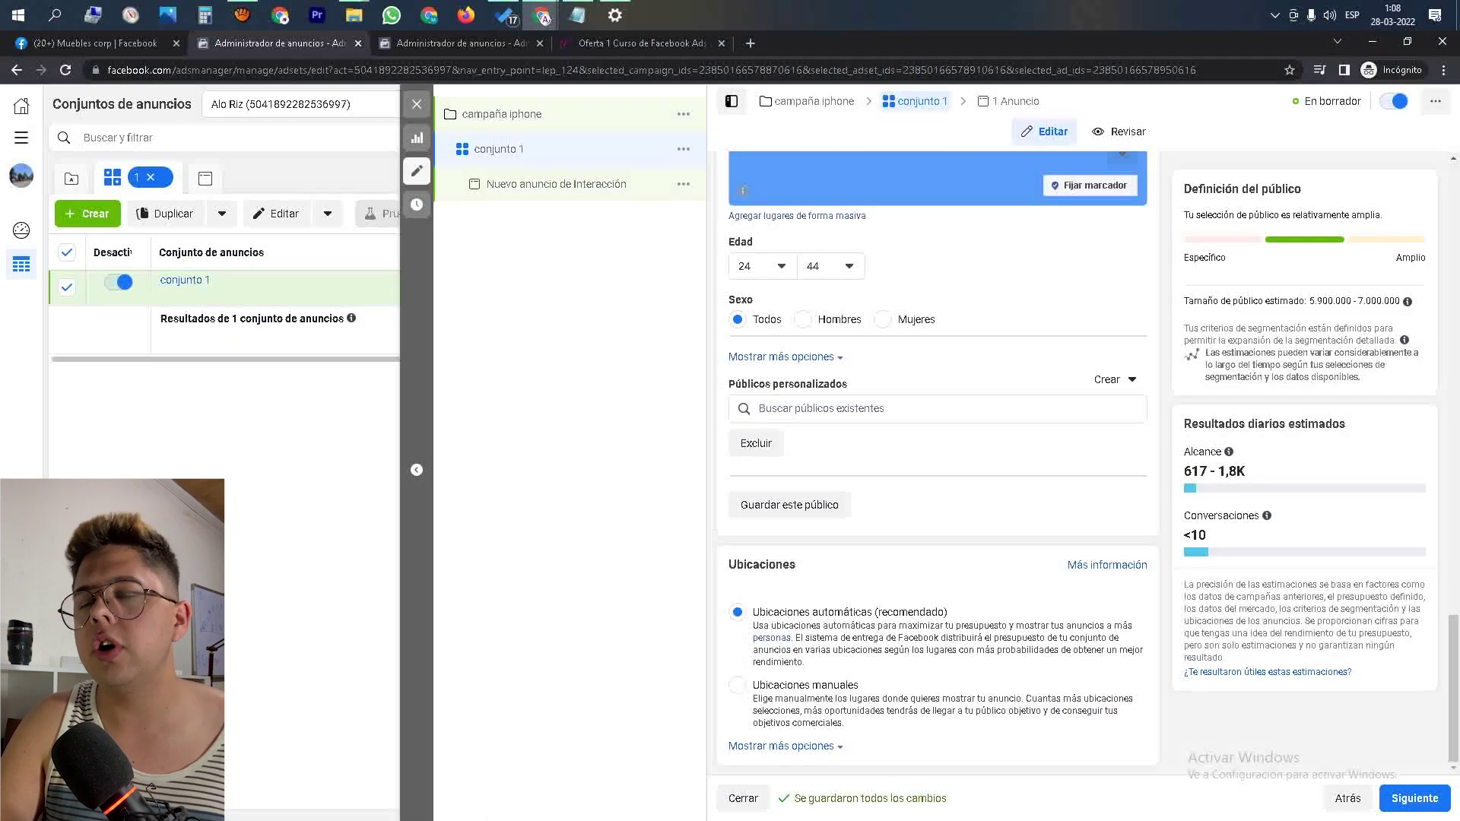
scroll(938, 457, "down", 2)
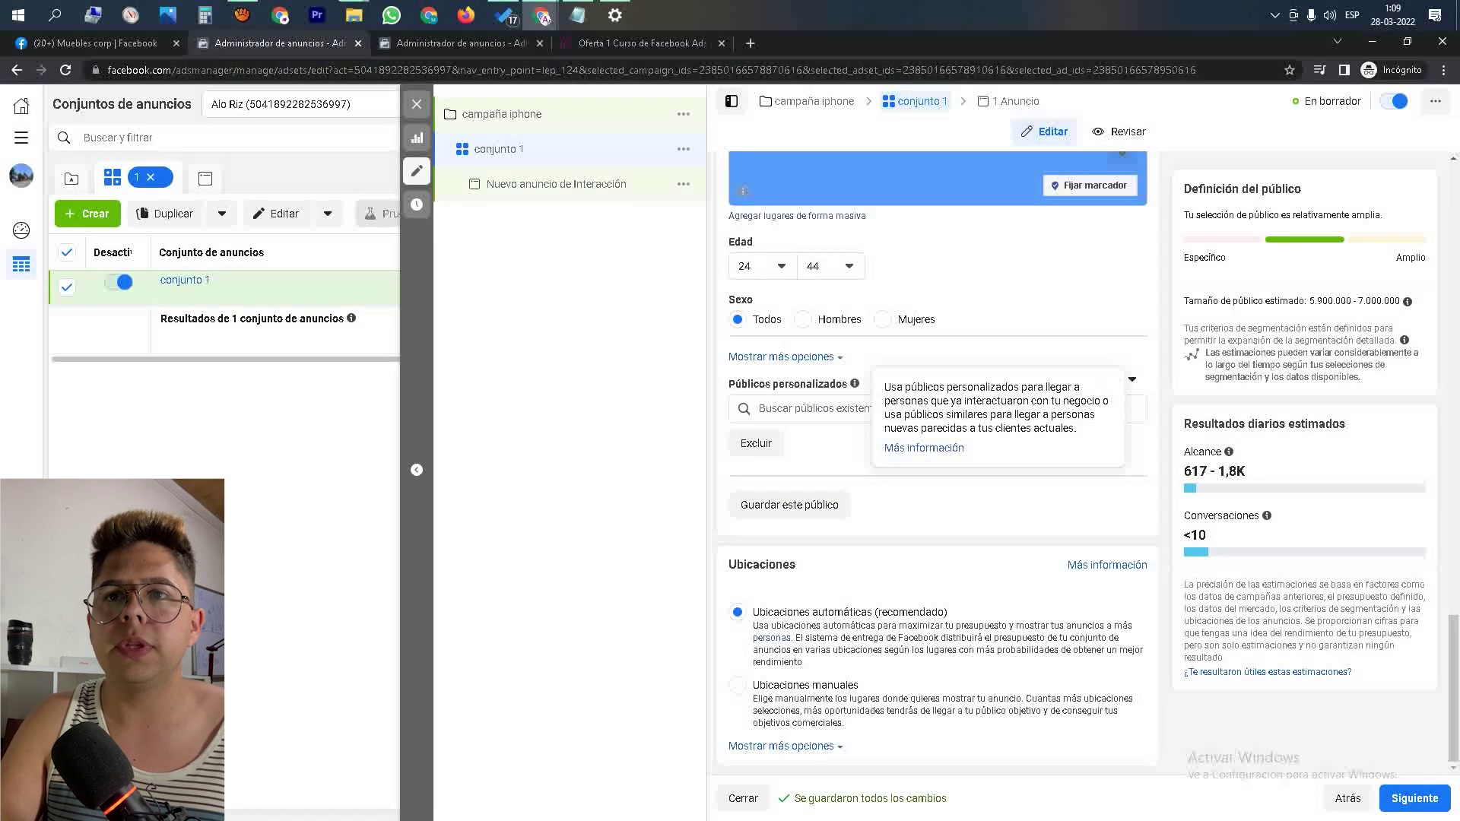
left_click(784, 357)
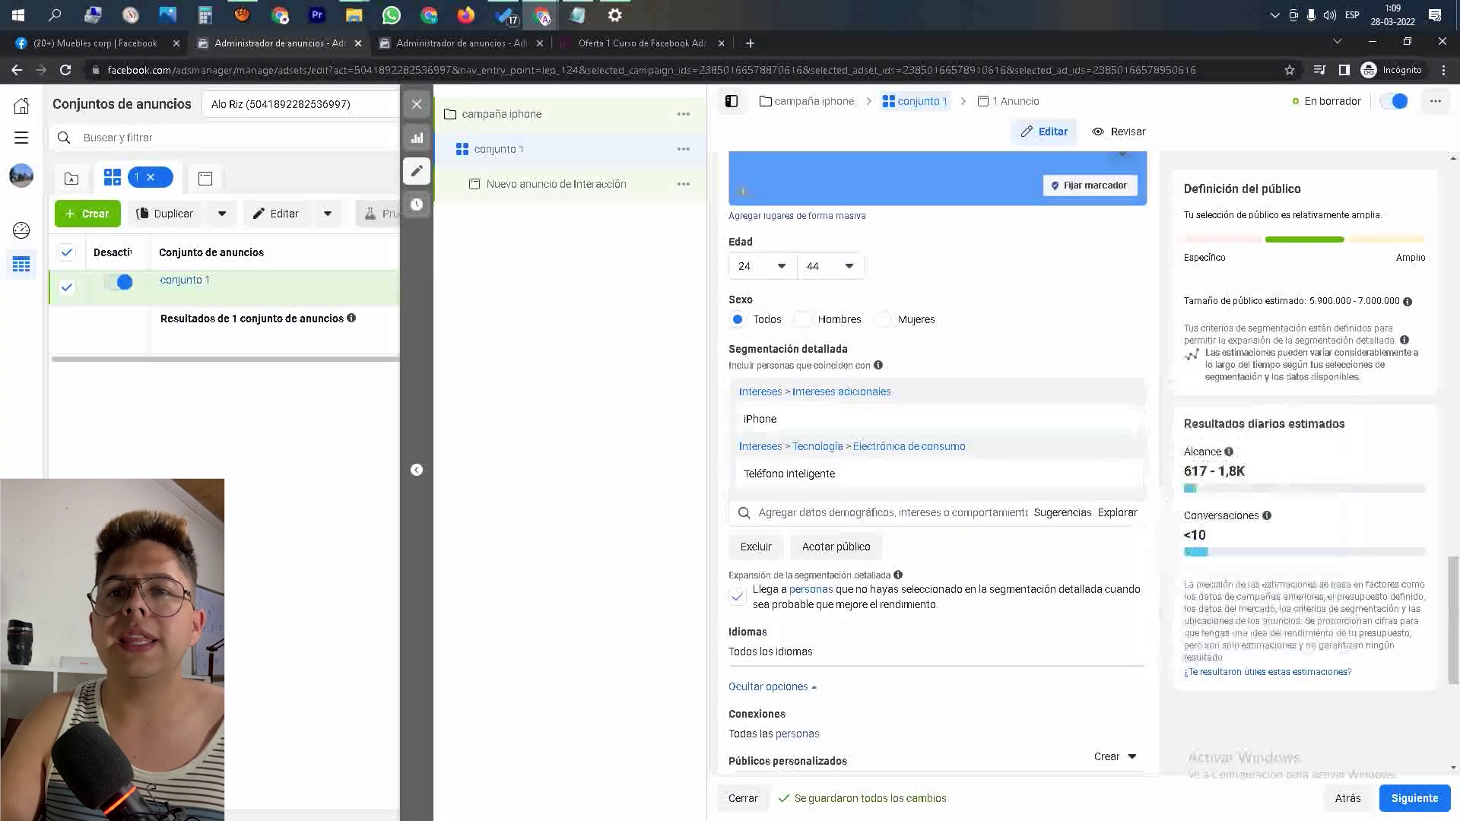
scroll(775, 480, "down", 2)
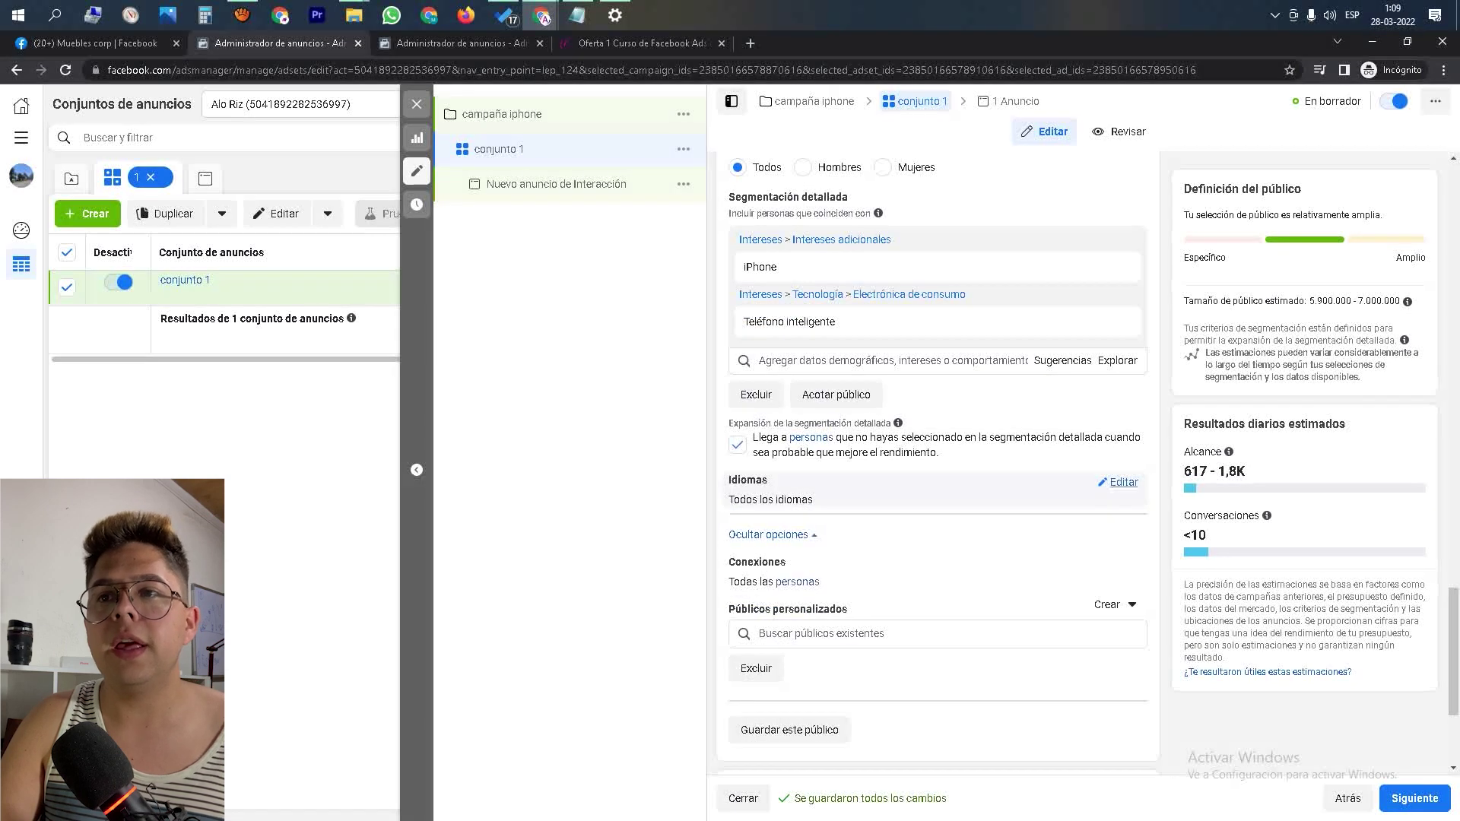
- Edit the audience's languages and add Español (todos)
left_click(1117, 482)
left_click(937, 504)
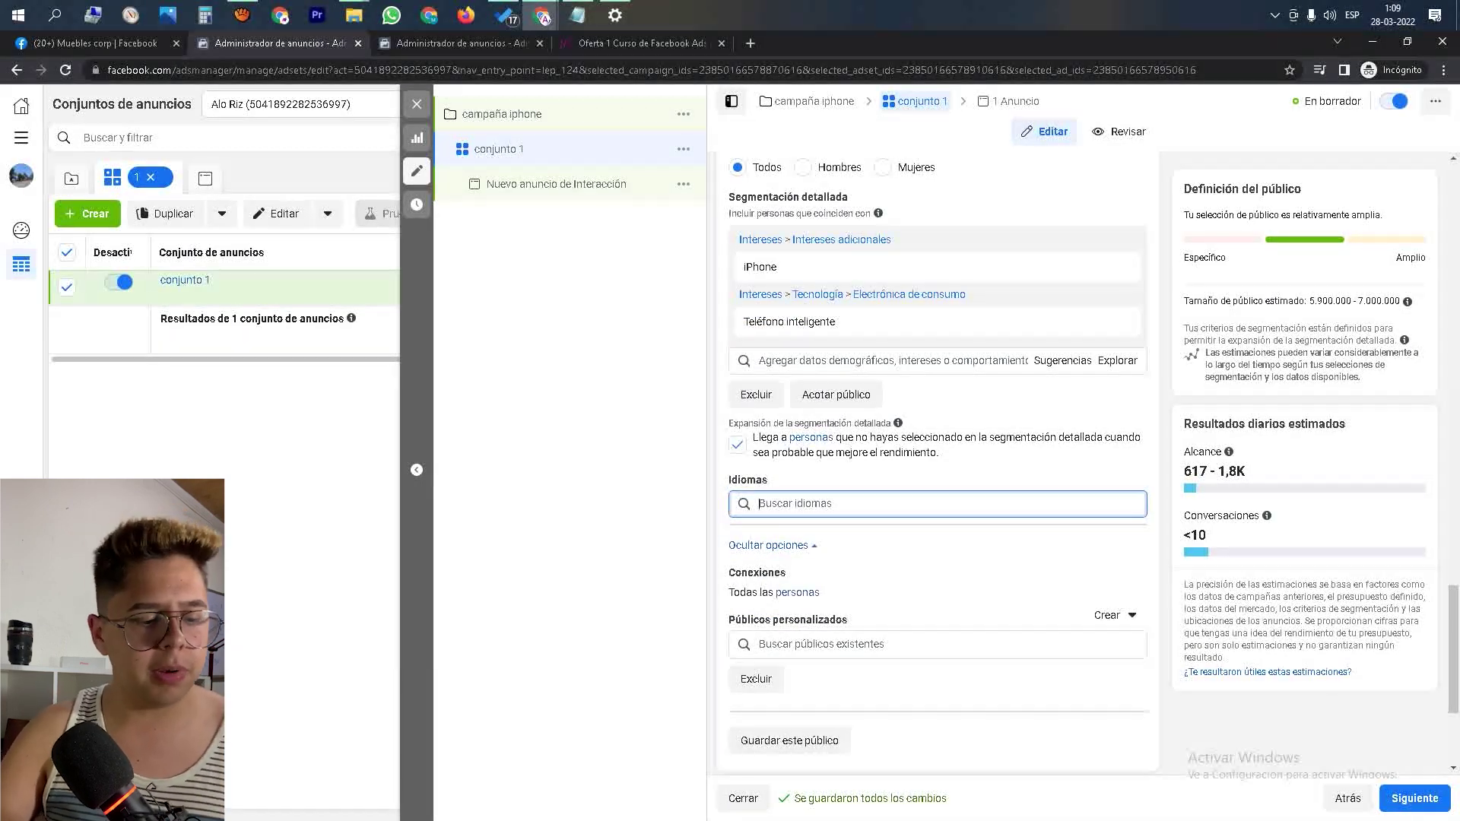
type("españ")
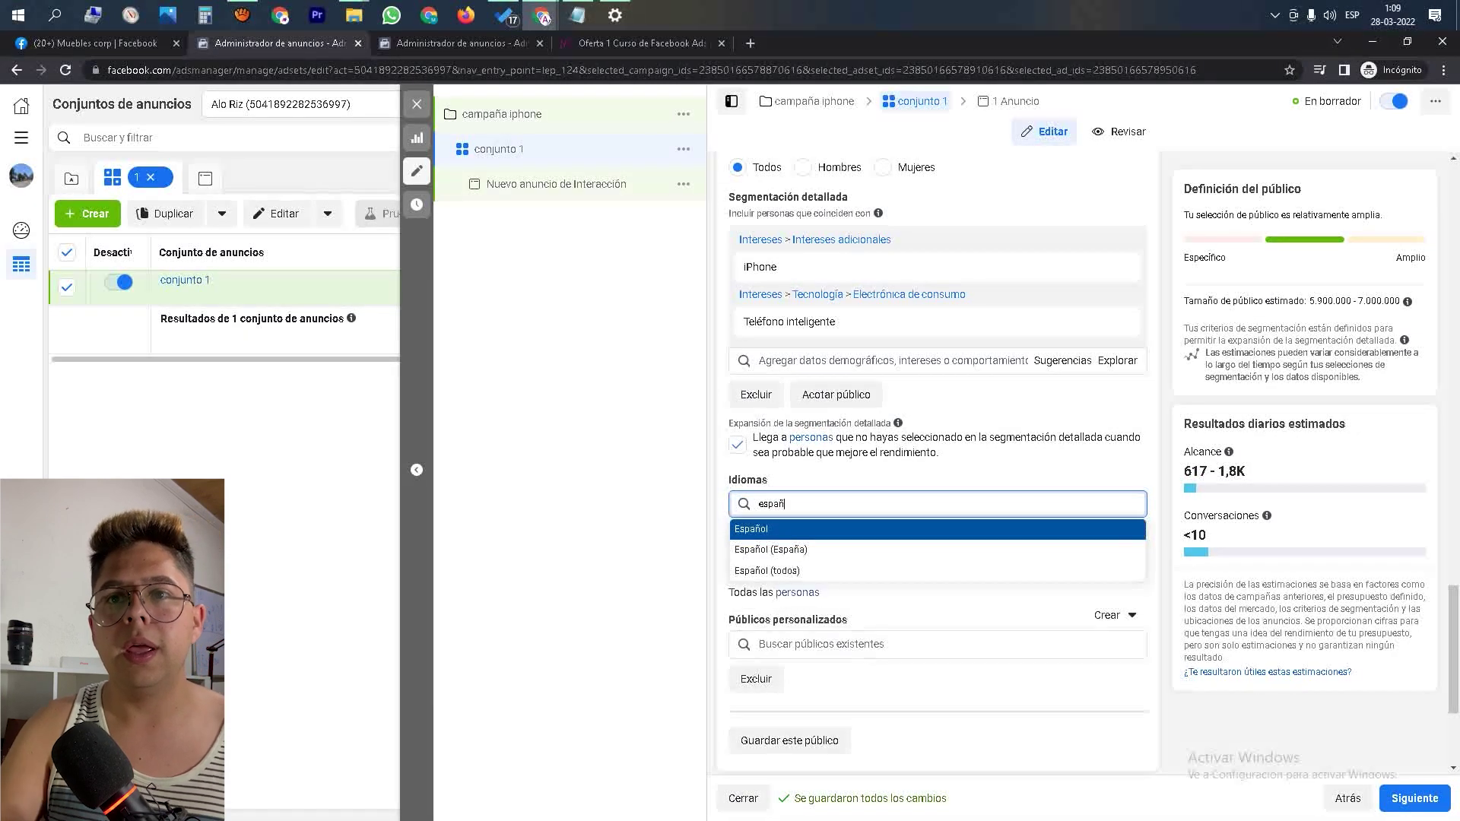
key("Down")
key("Down")
key("Return")
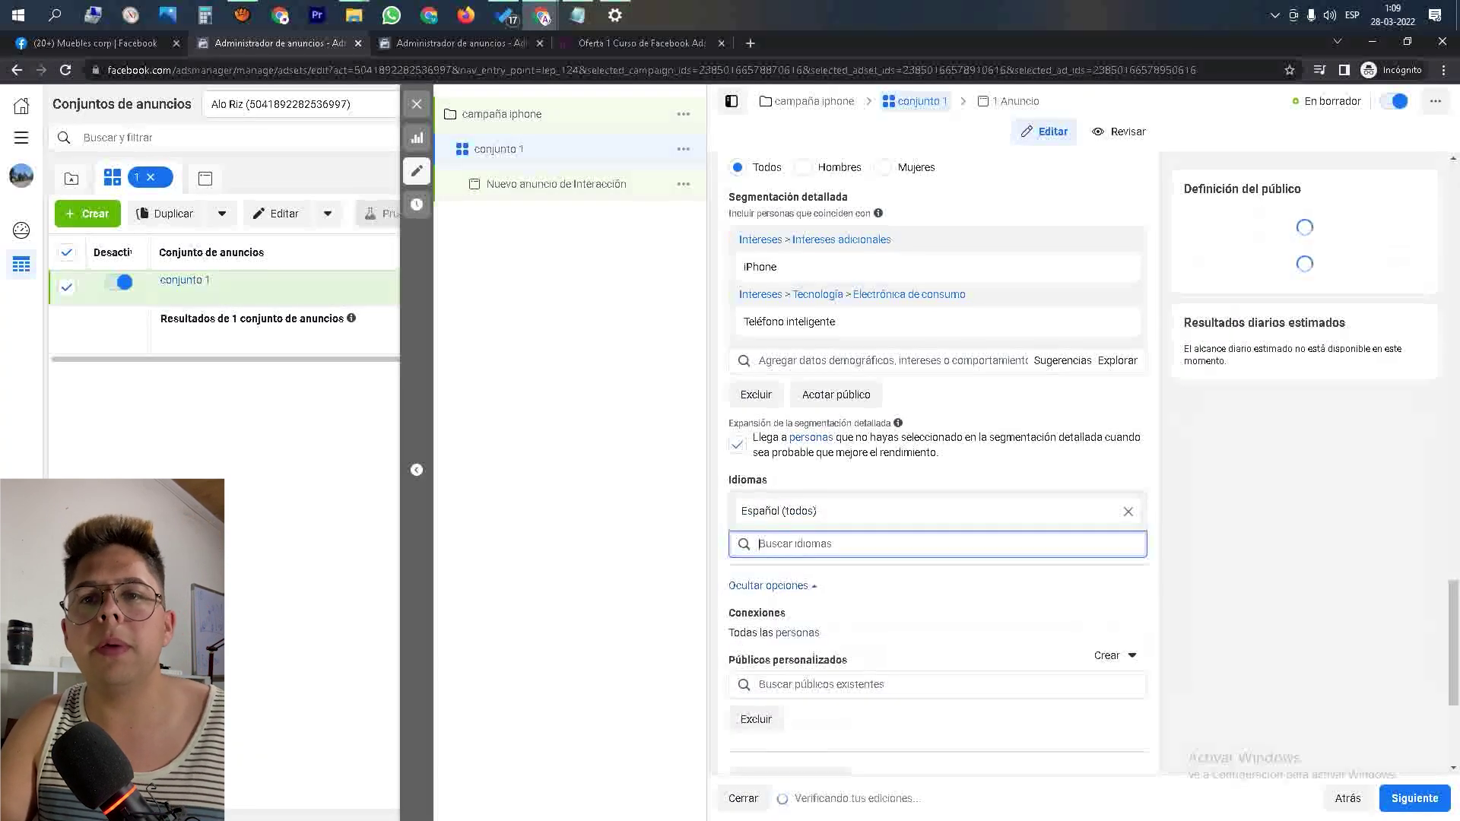
scroll(937, 457, "down", 2)
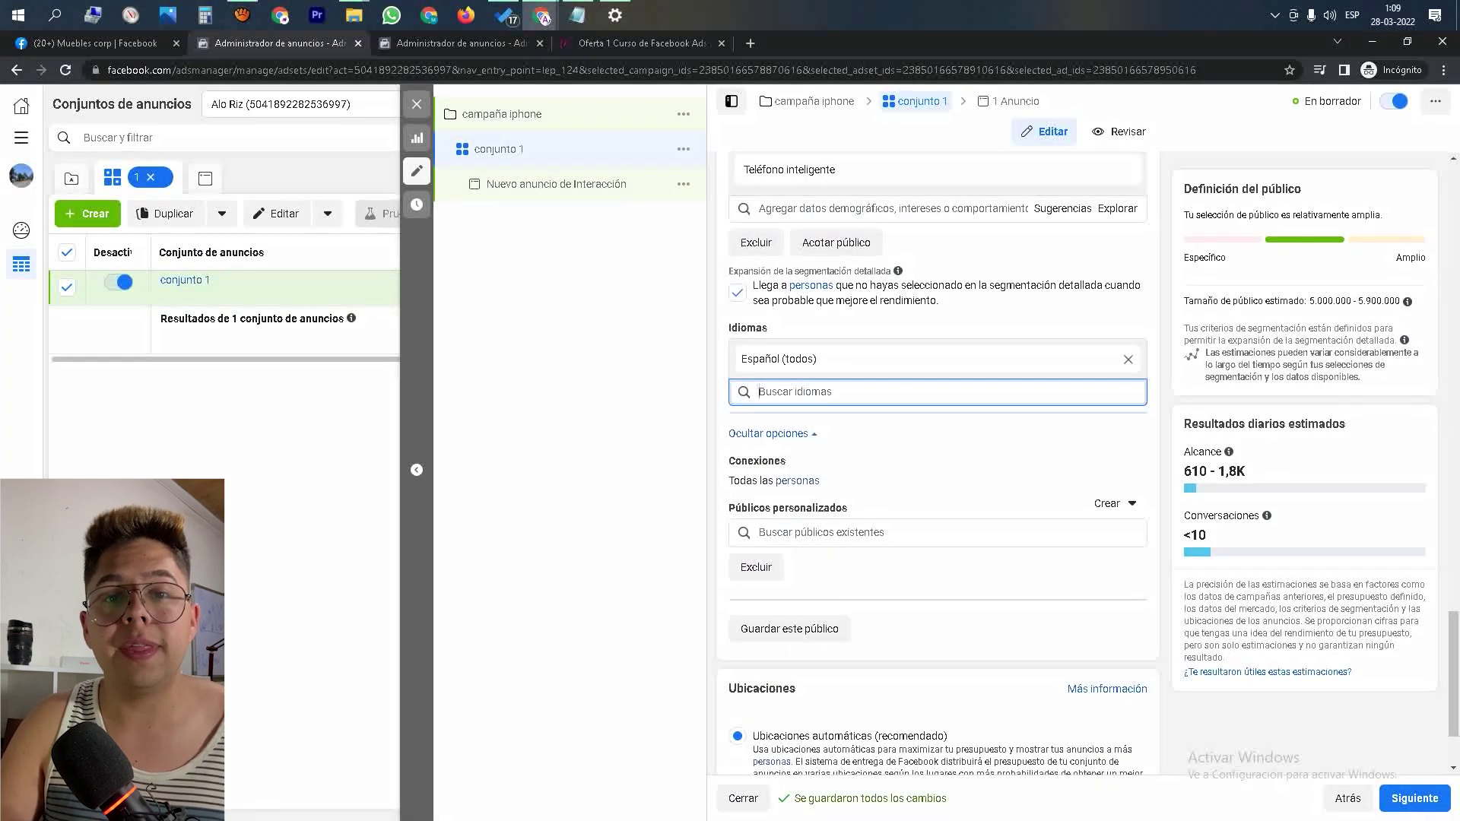
- Check the creation options for custom audiences under Públicos personalizados
scroll(1110, 504, "down", 2)
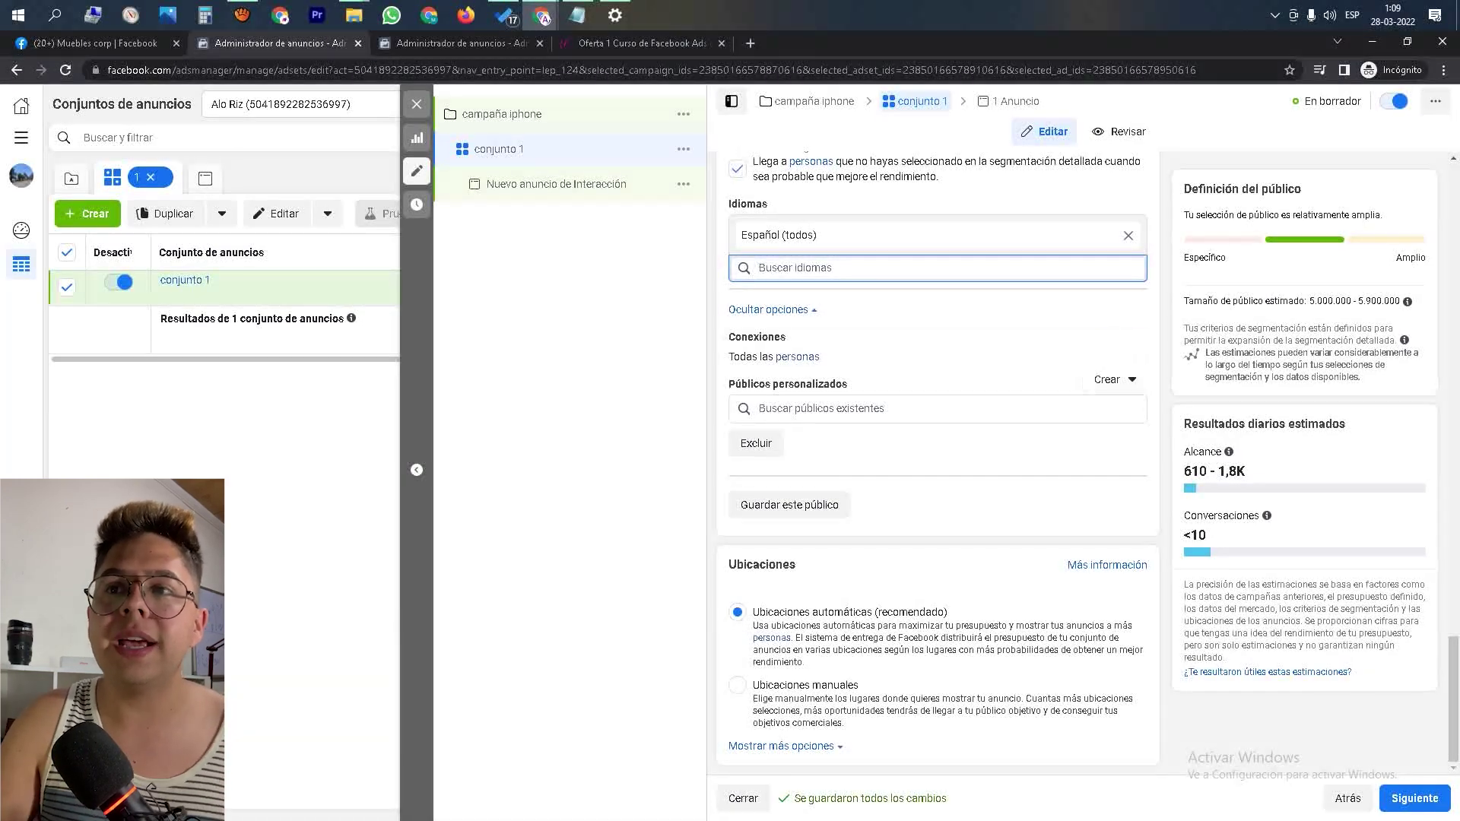
left_click(1115, 380)
left_click(1115, 380)
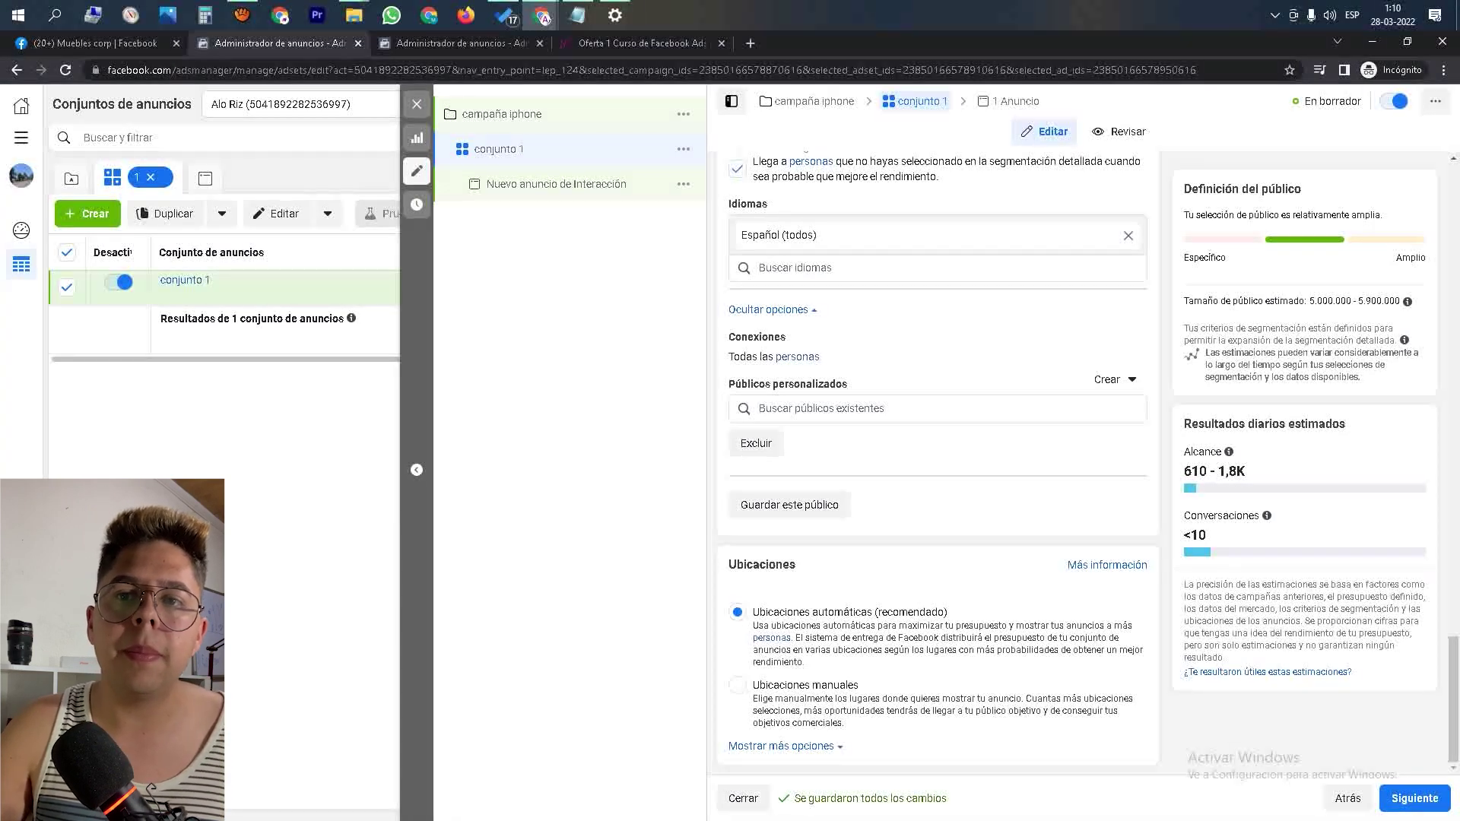
- Switch the ad set's placements to Ubicaciones manuales
left_click(737, 685)
scroll(738, 685, "down", 4)
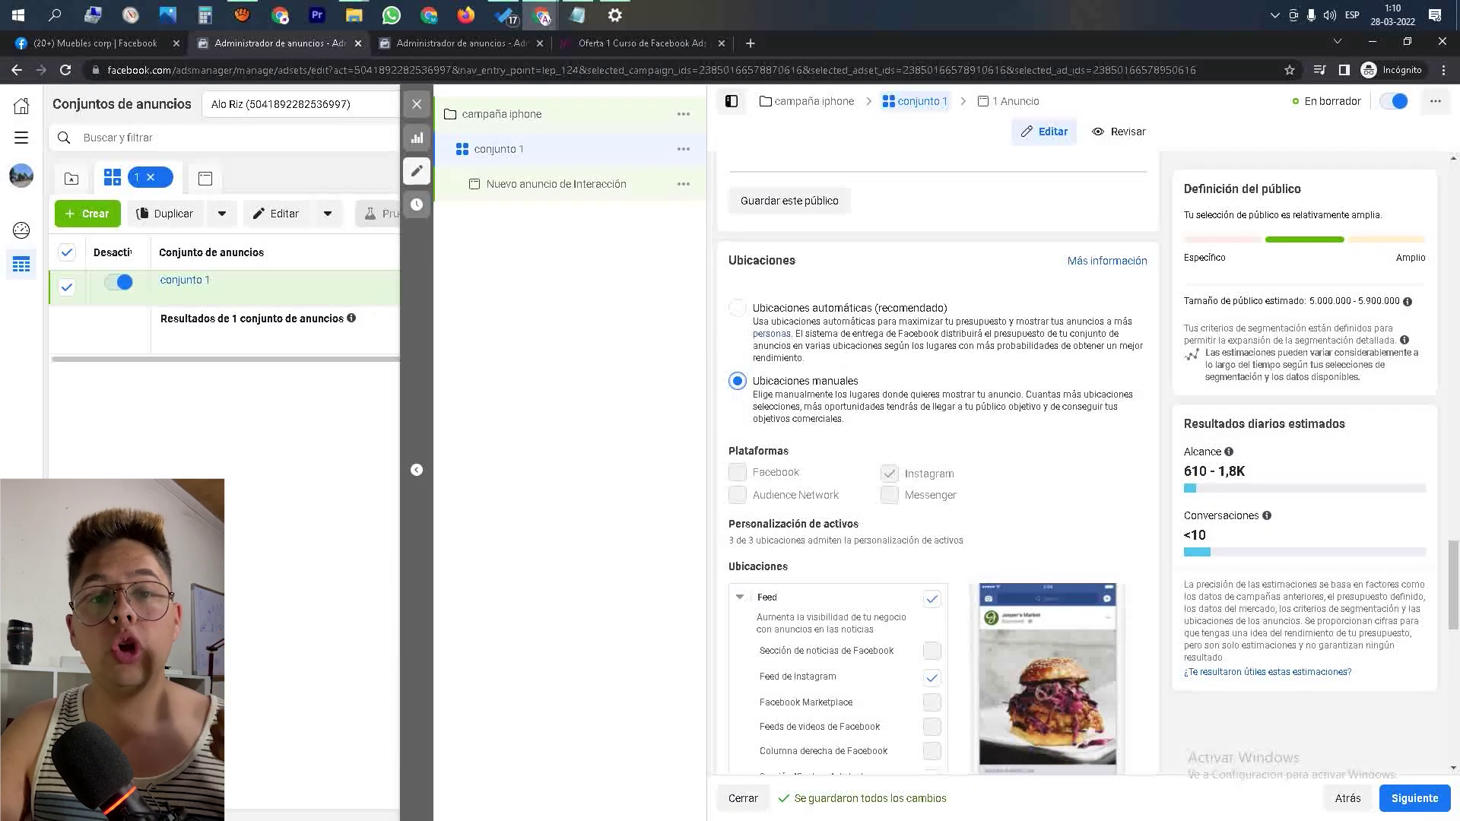
scroll(836, 626, "down", 1)
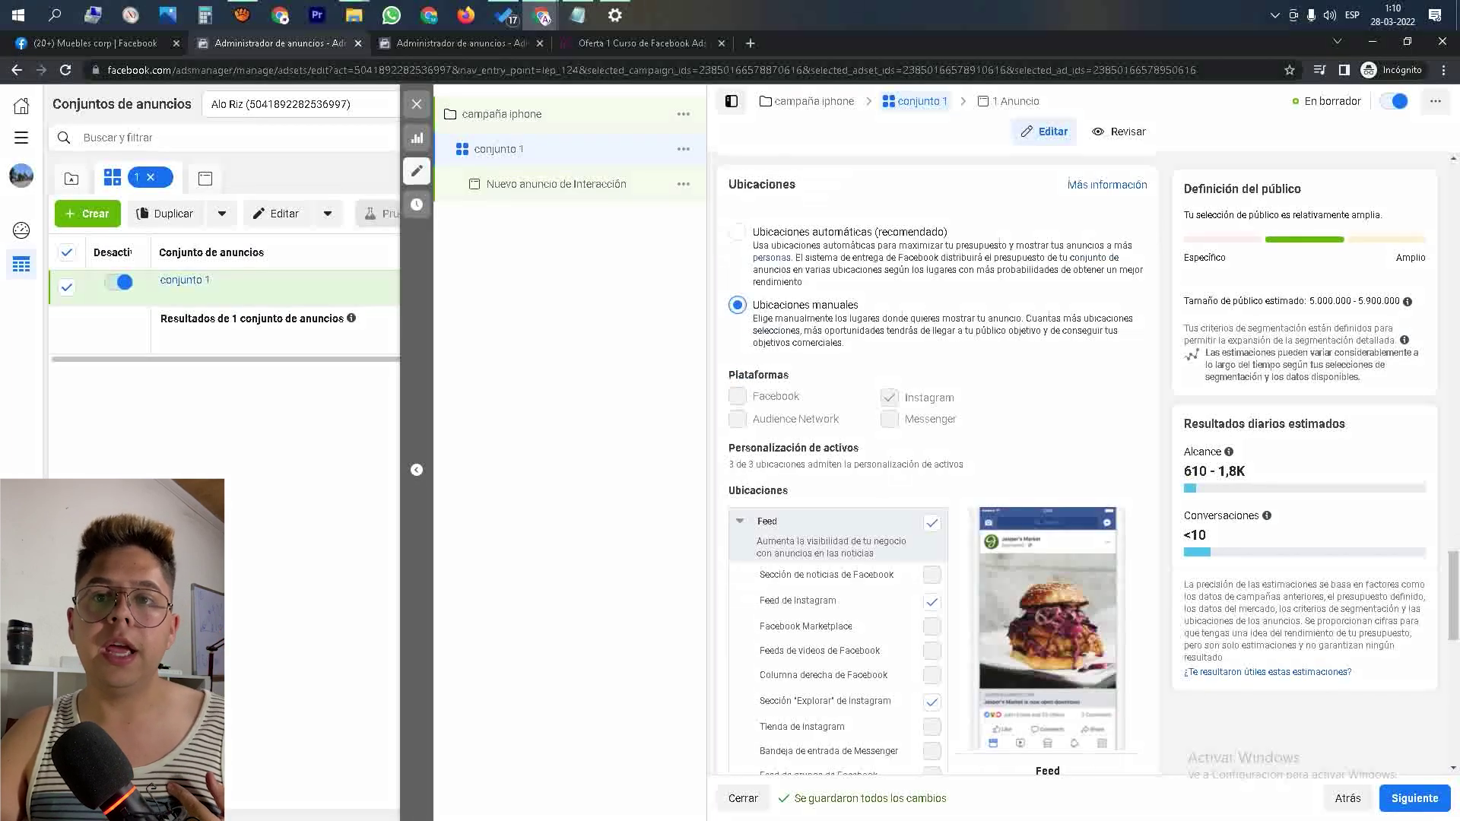
- Examine the list of manual placements and the ad set's messaging app, account and audience settings
scroll(837, 626, "down", 2)
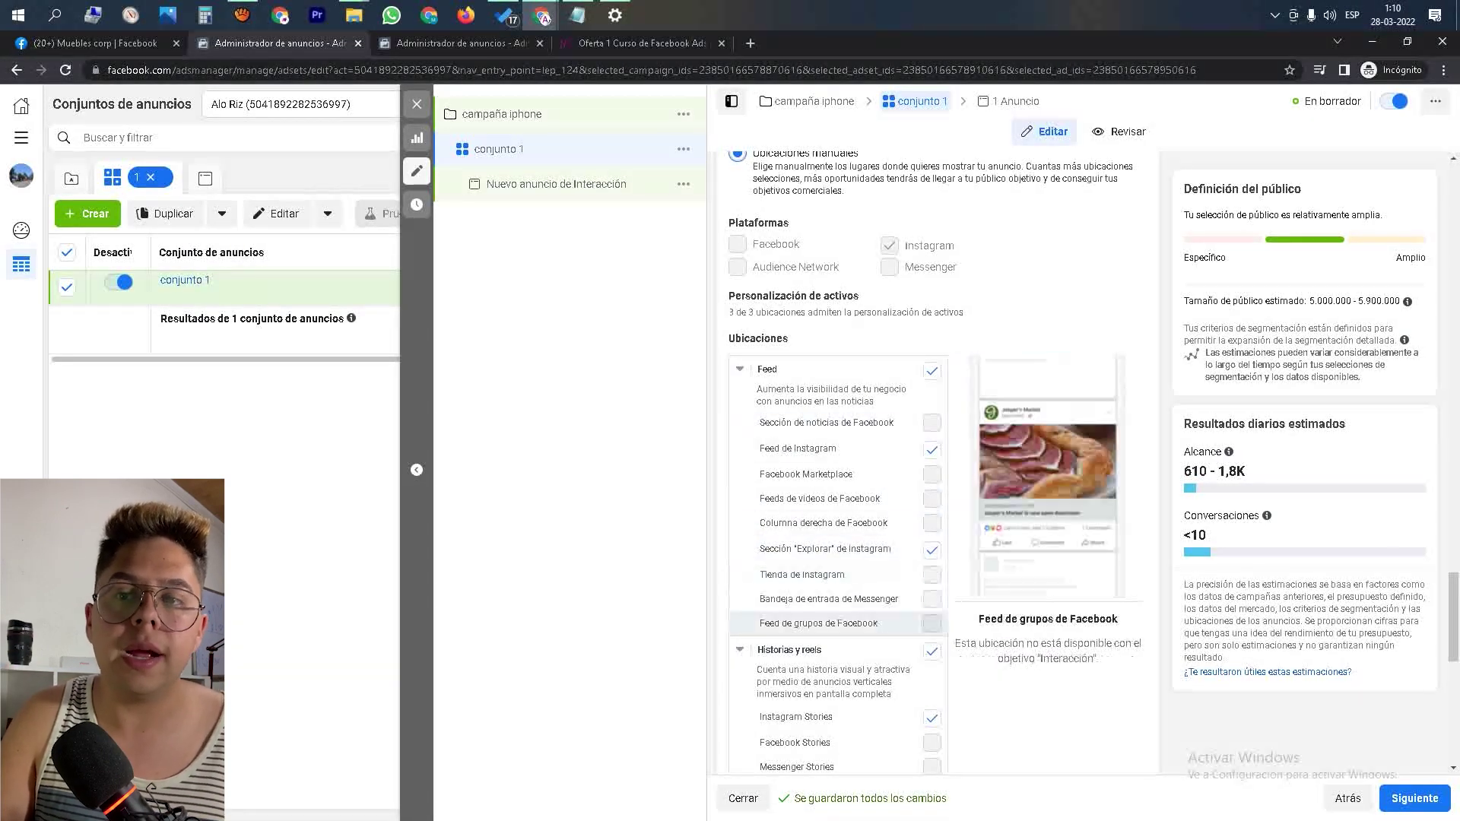
scroll(836, 547, "down", 2)
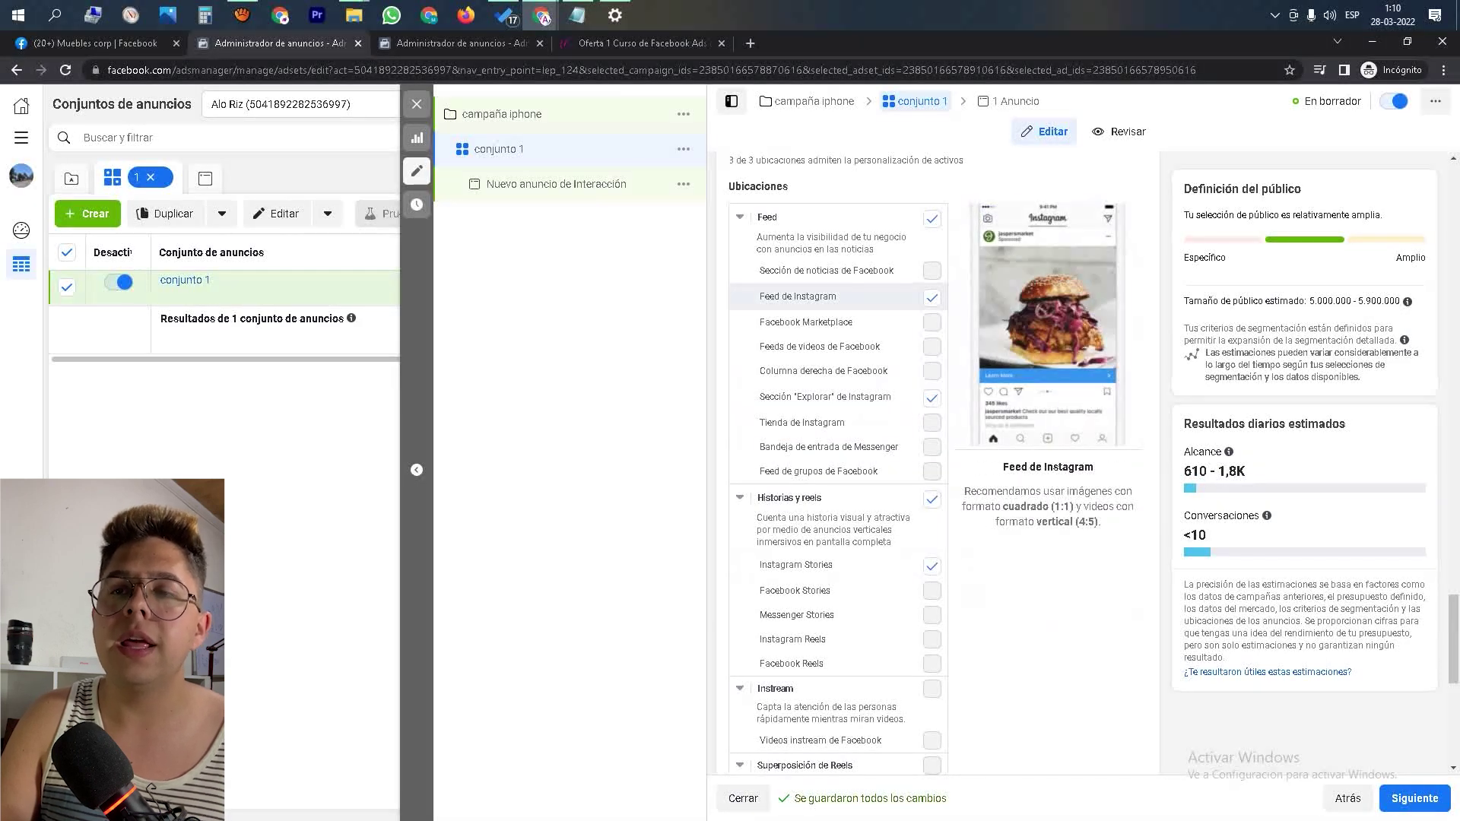
scroll(836, 456, "down", 7)
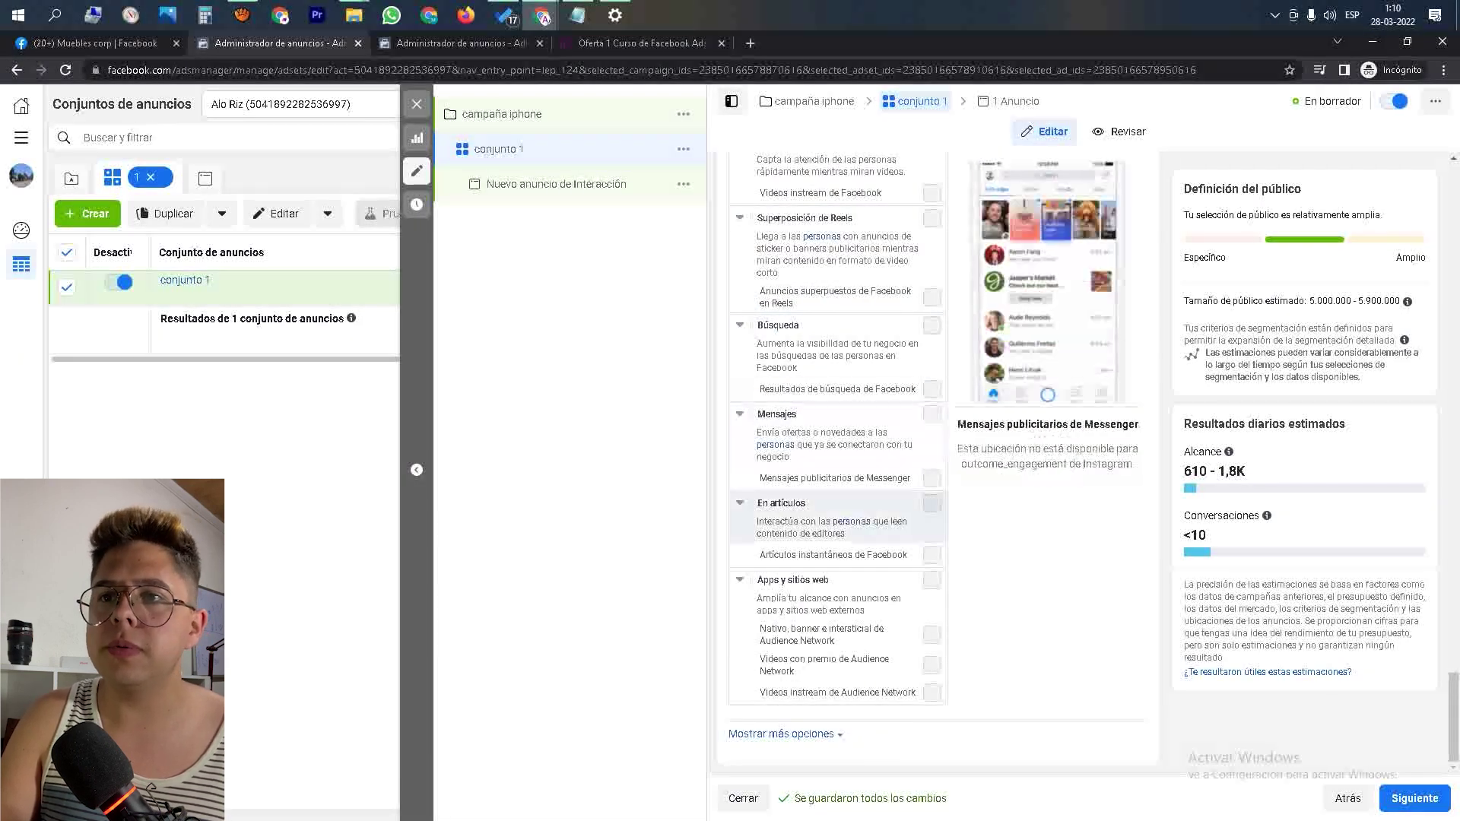
scroll(837, 495, "up", 3)
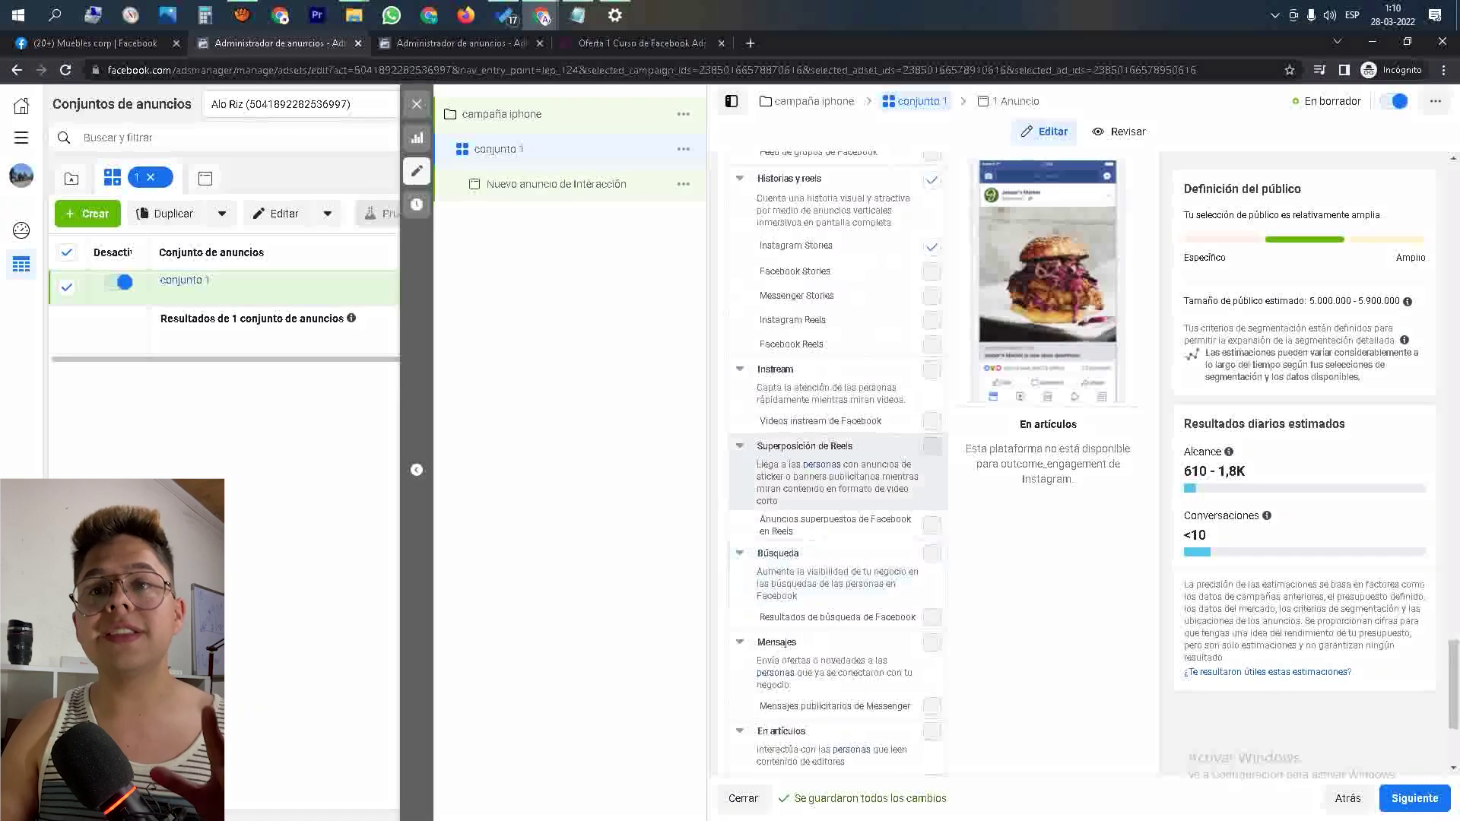
scroll(837, 471, "up", 8)
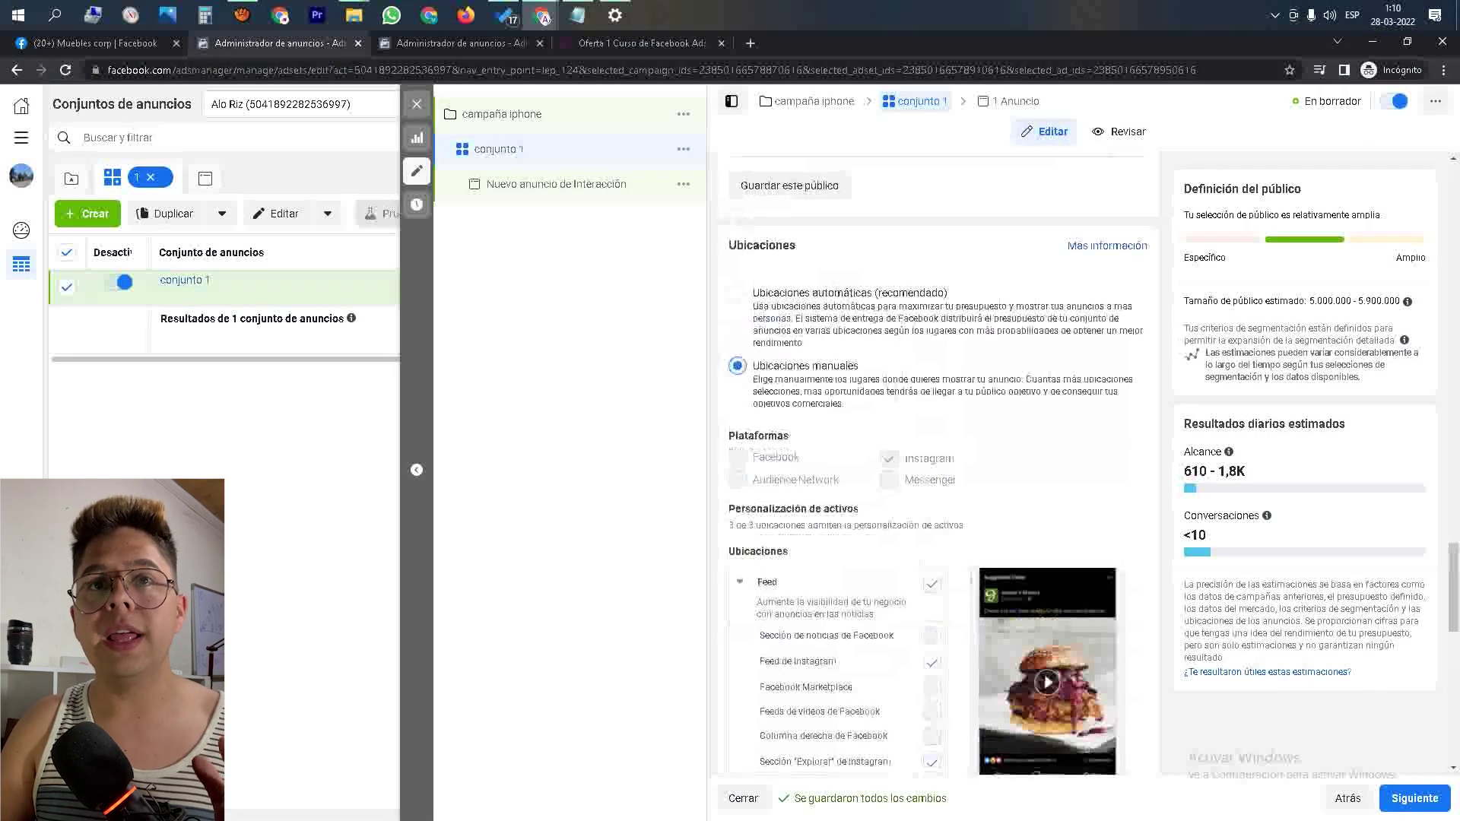
scroll(935, 464, "up", 15)
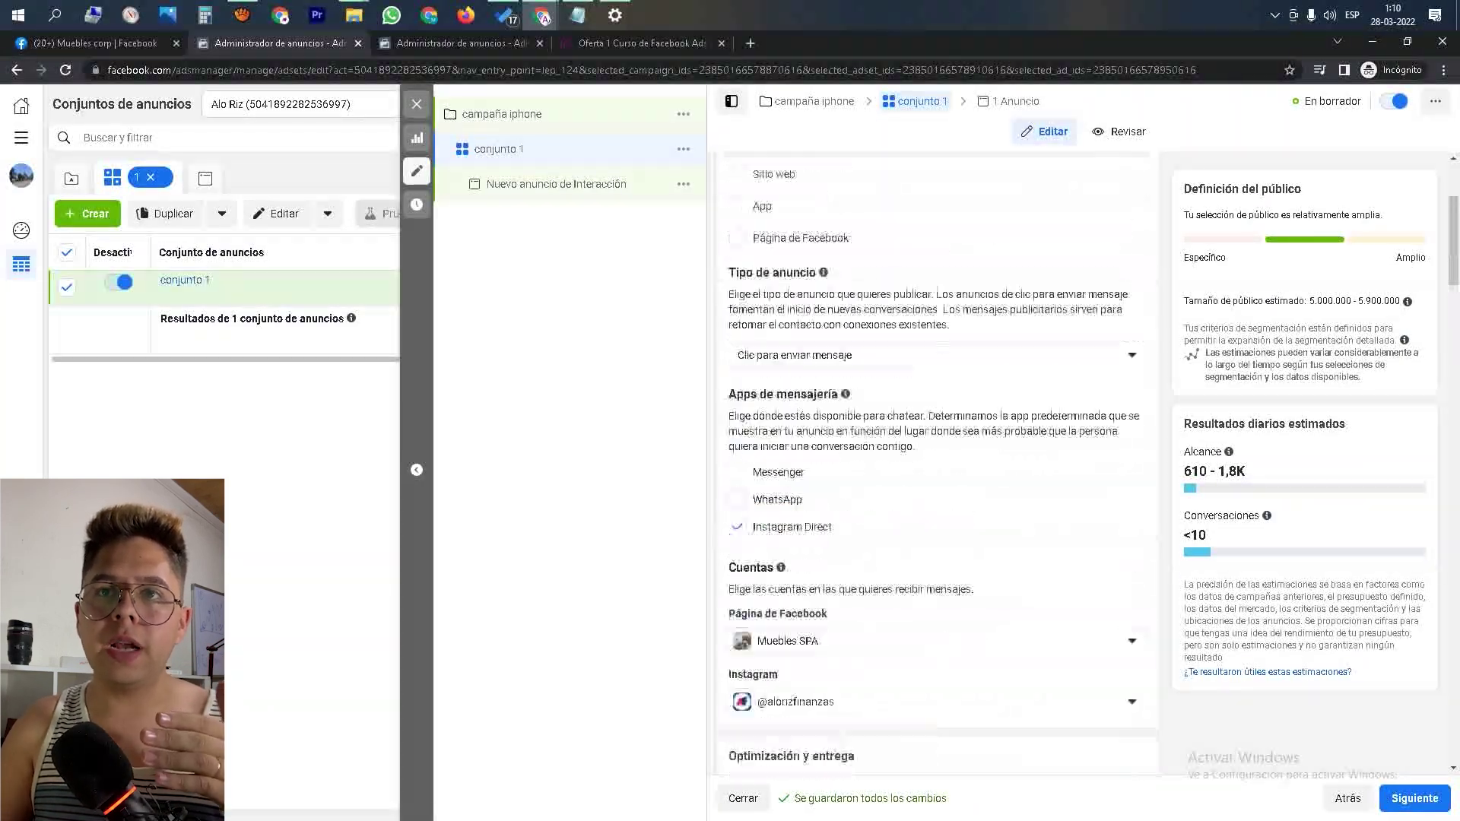
scroll(935, 463, "up", 2)
scroll(935, 464, "down", 2)
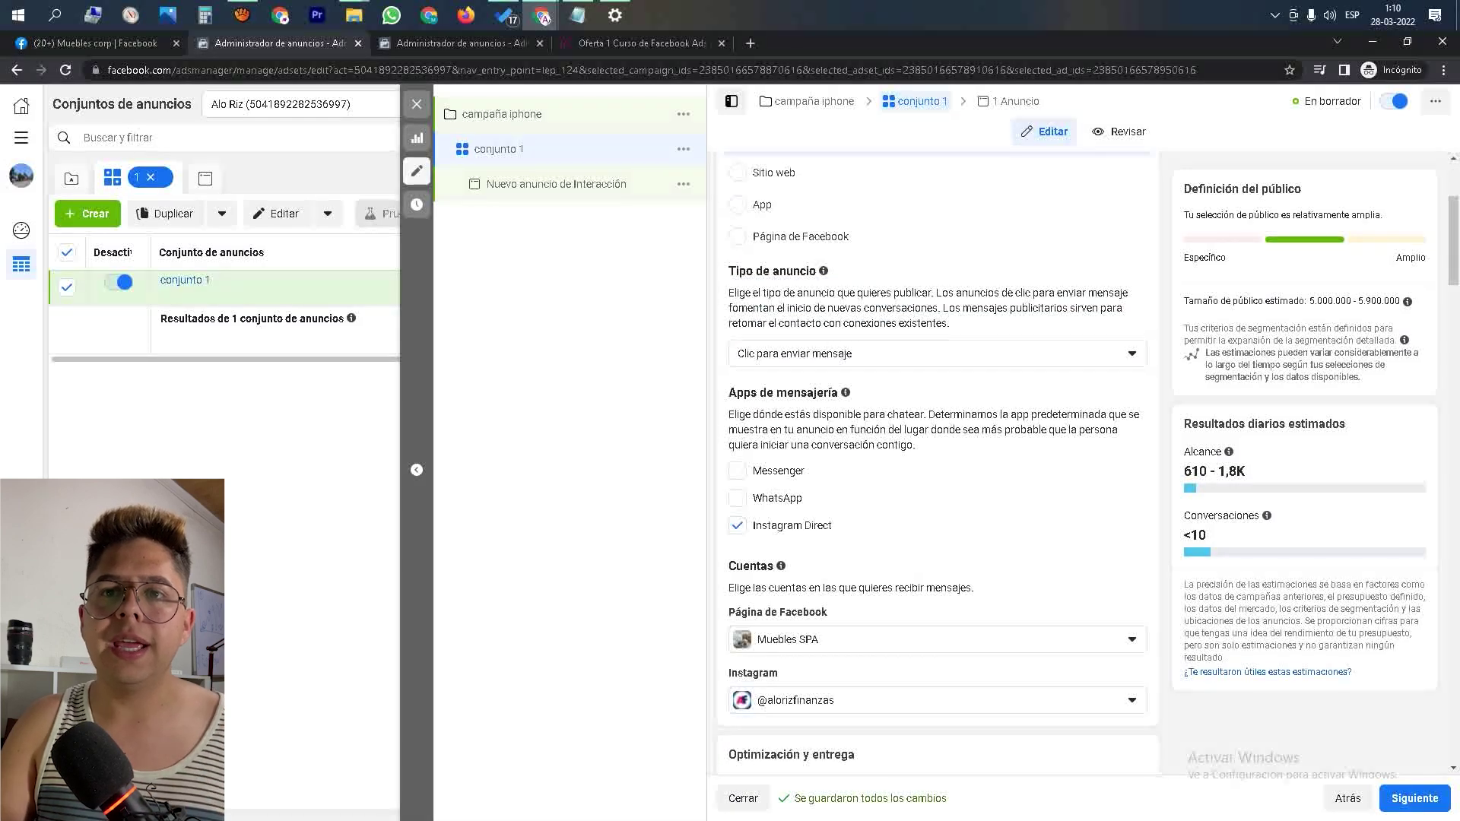
scroll(836, 498, "down", 15)
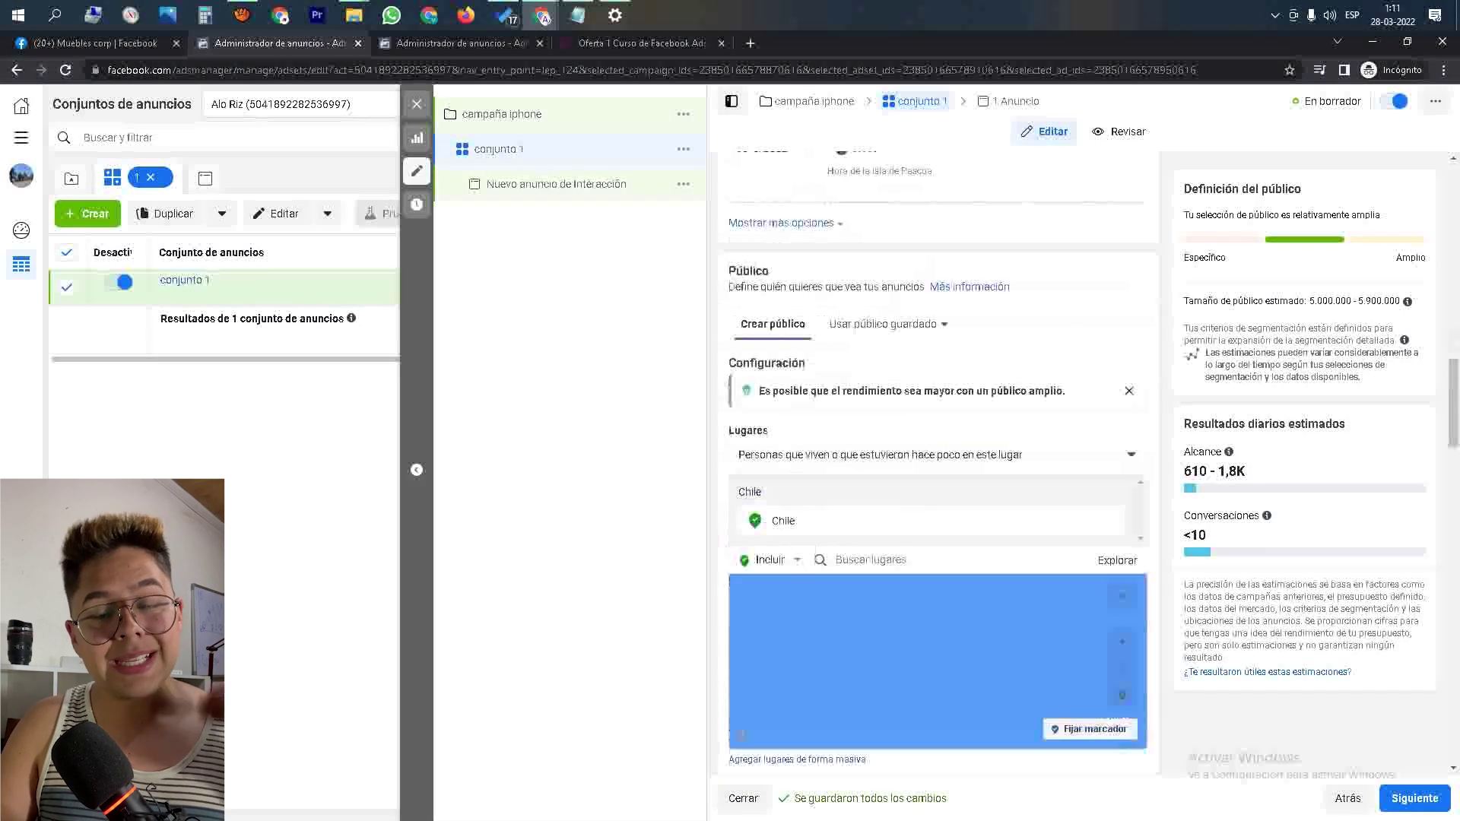
scroll(837, 410, "down", 2)
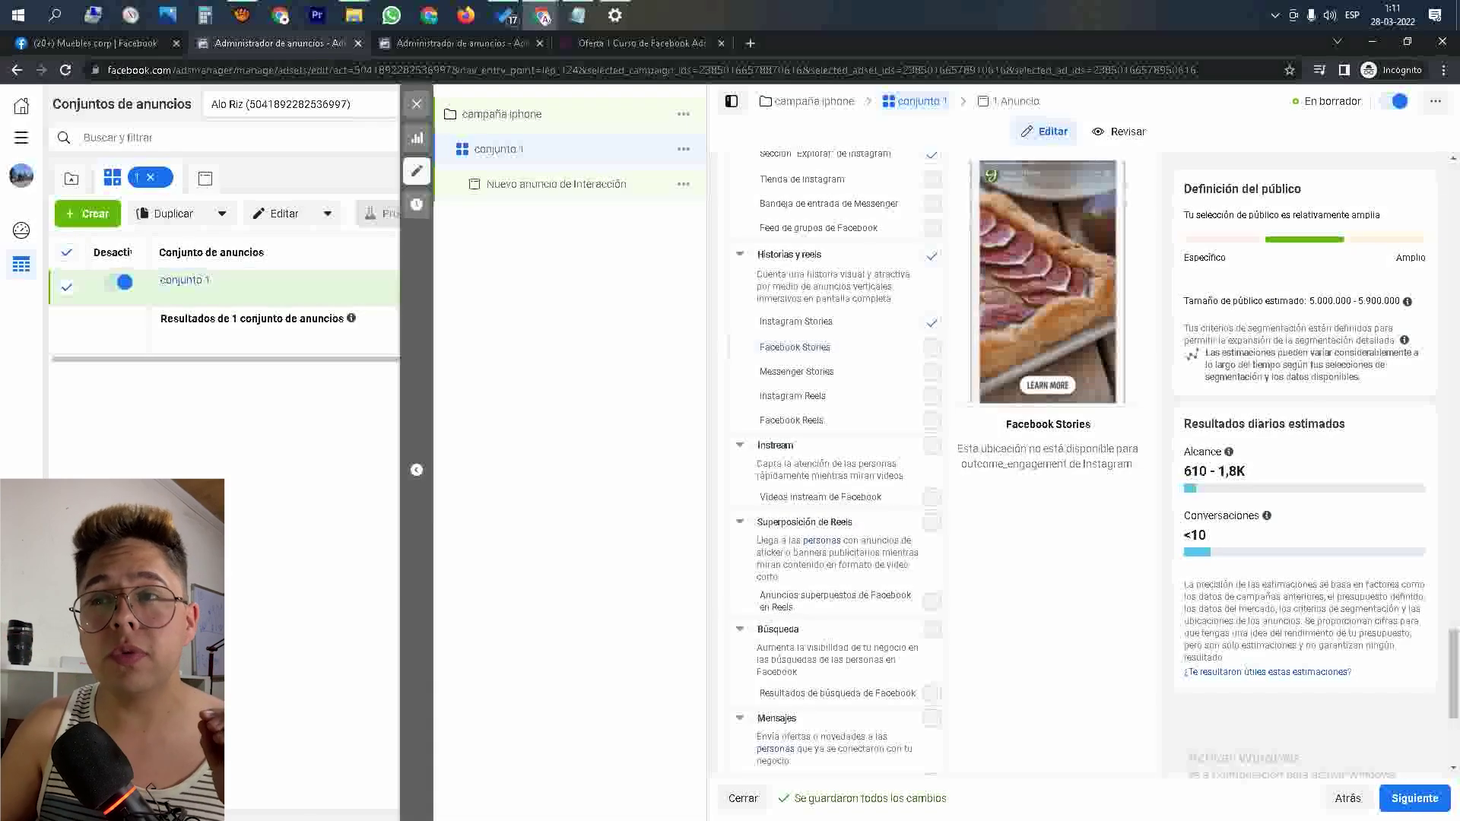
scroll(836, 456, "down", 4)
scroll(935, 456, "up", 10)
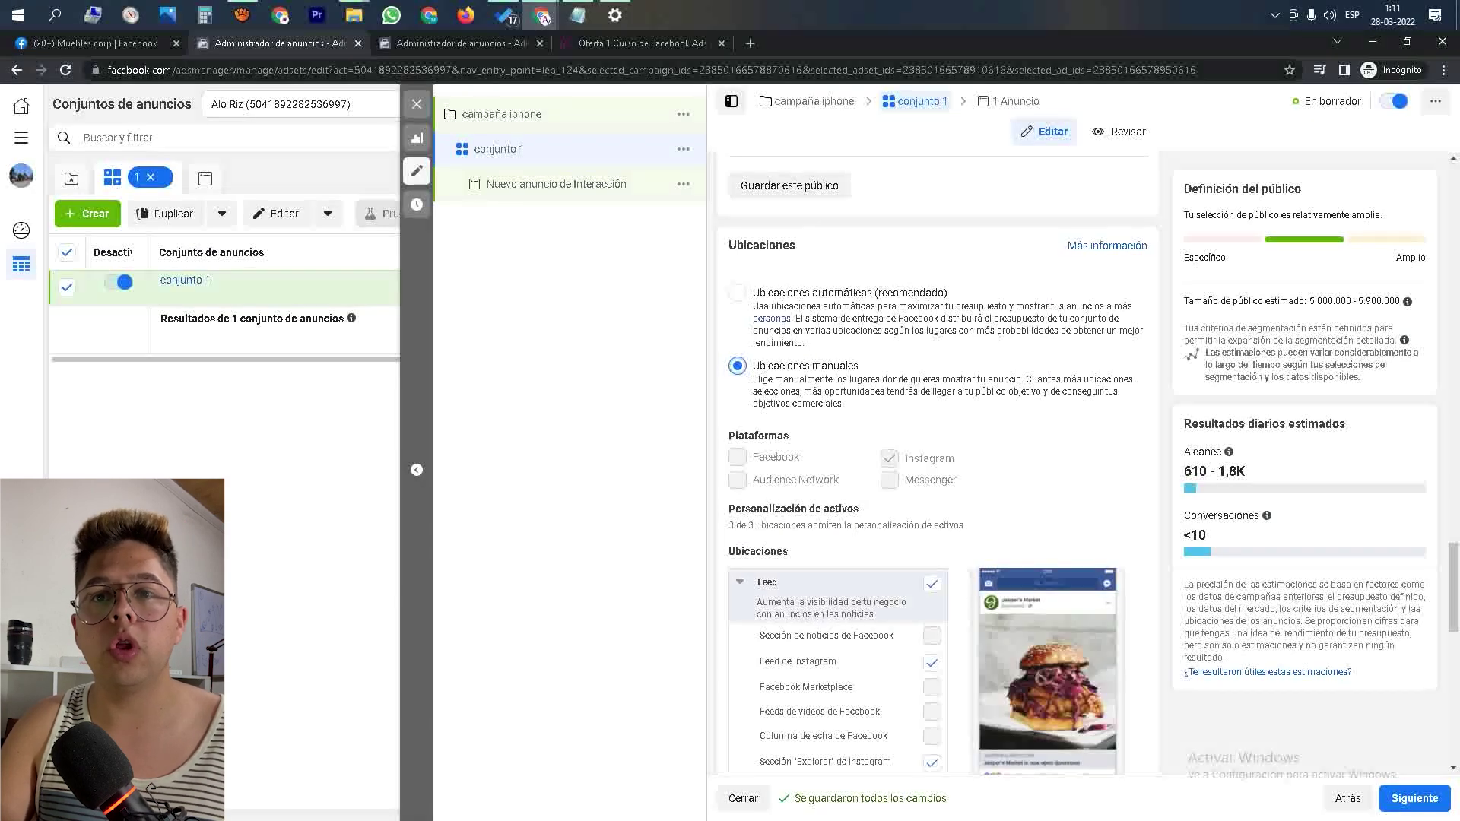
scroll(935, 457, "up", 5)
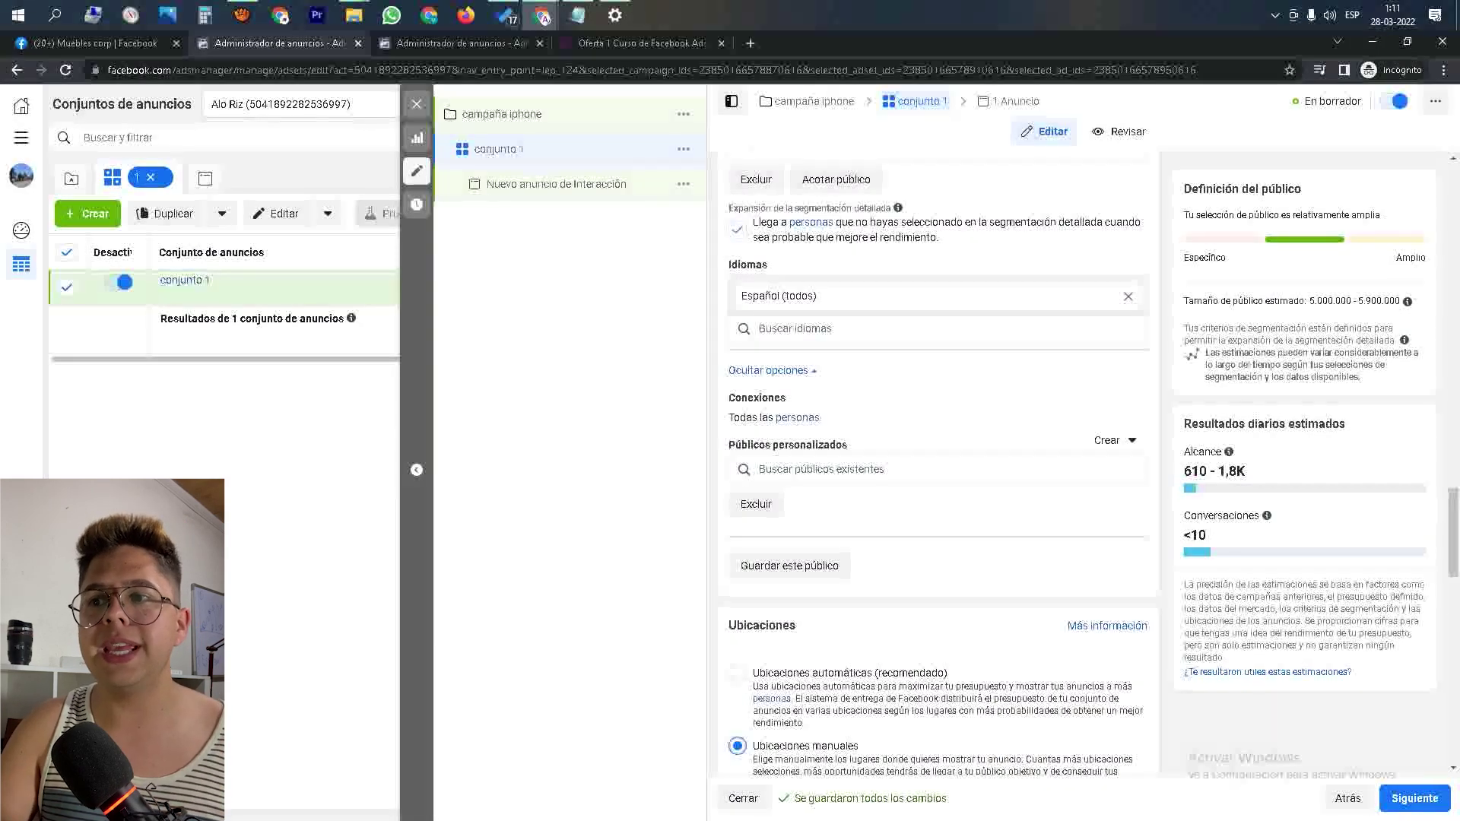
- Open the ad under conjunto 1 and review its reported error, content and message template settings
left_click(556, 184)
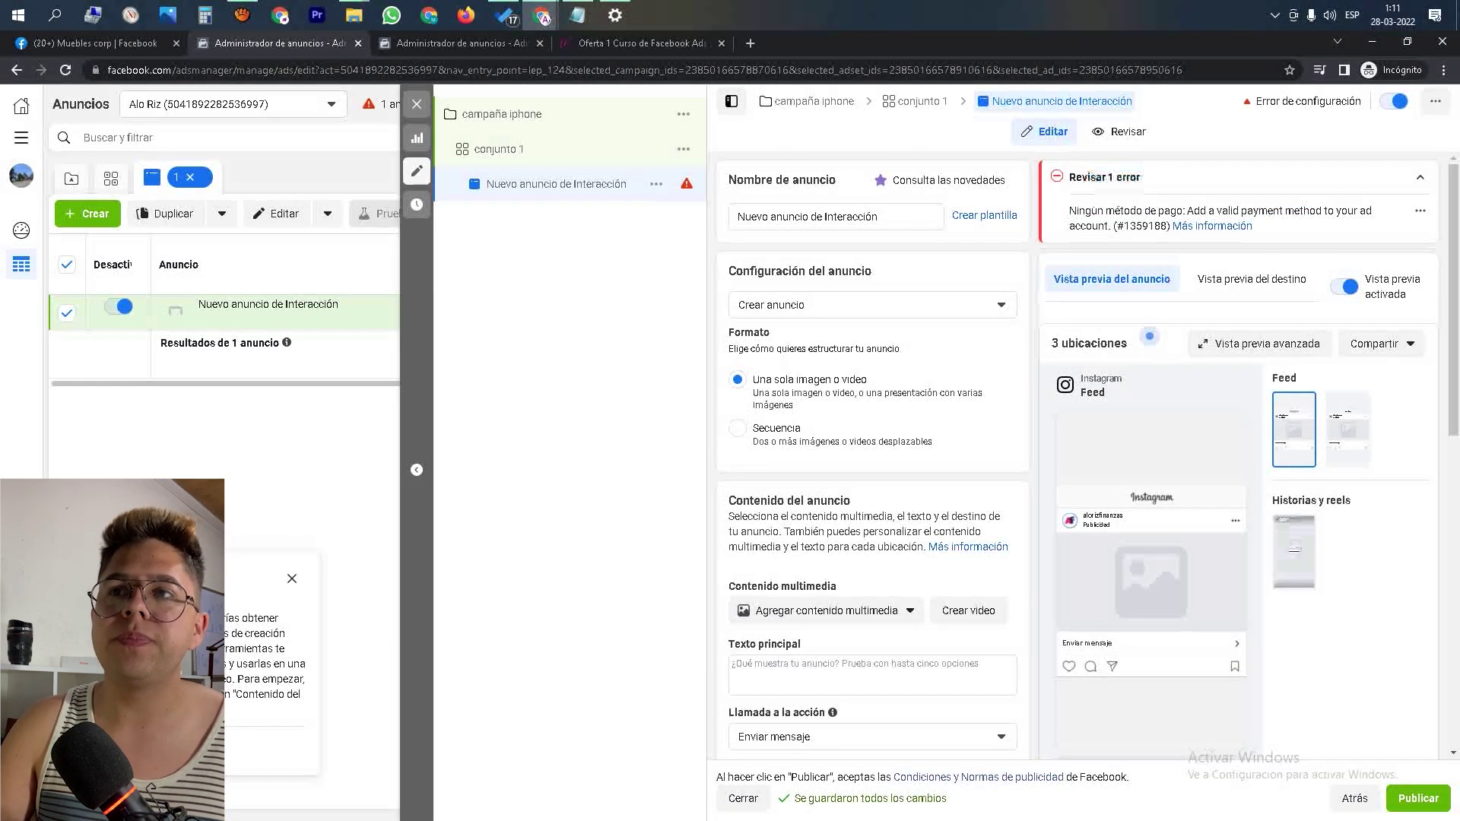
left_click_drag(1069, 178, 1104, 211)
left_click_drag(1278, 227, 1208, 211)
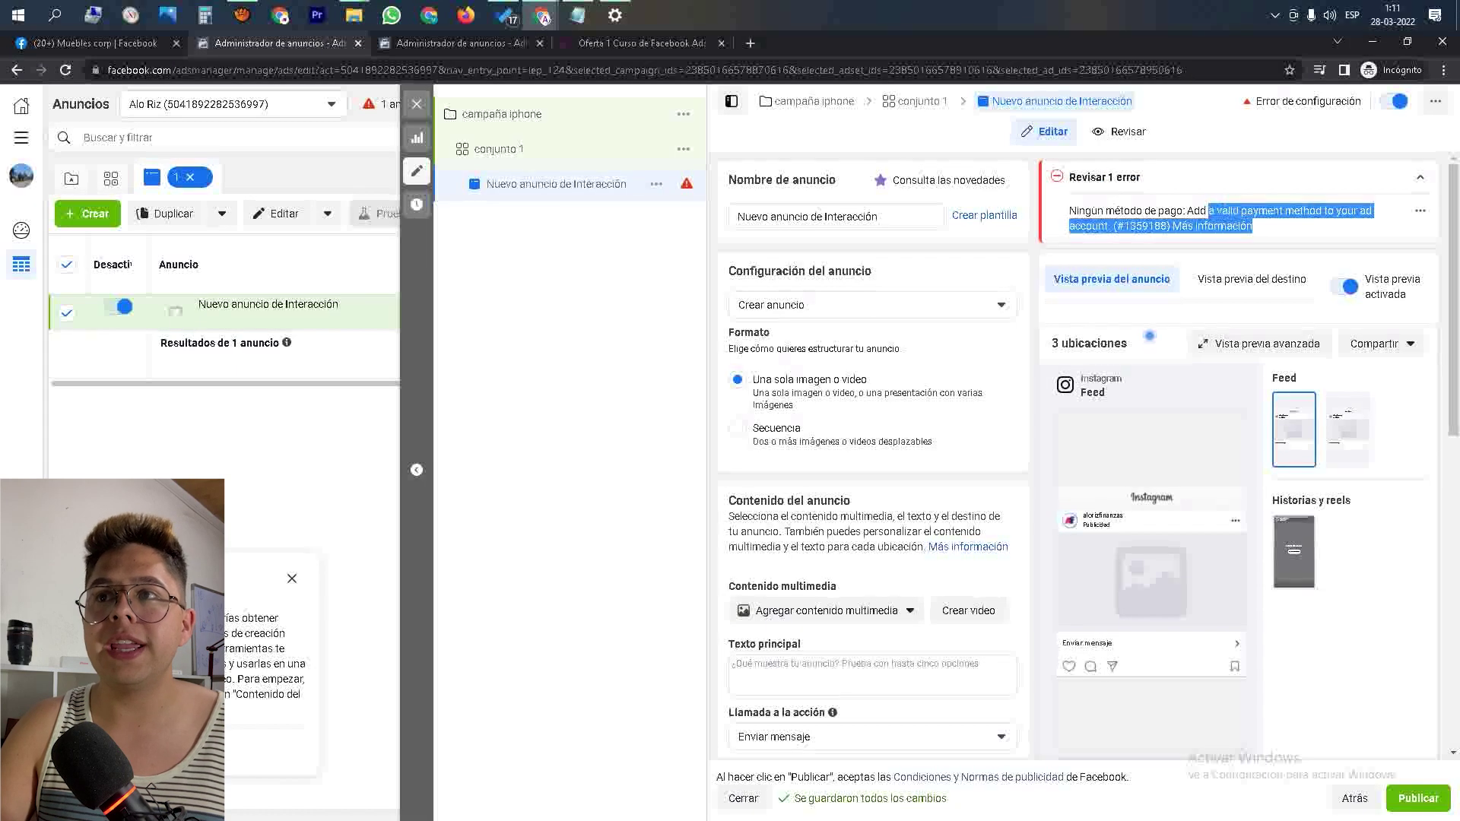
left_click(1206, 215)
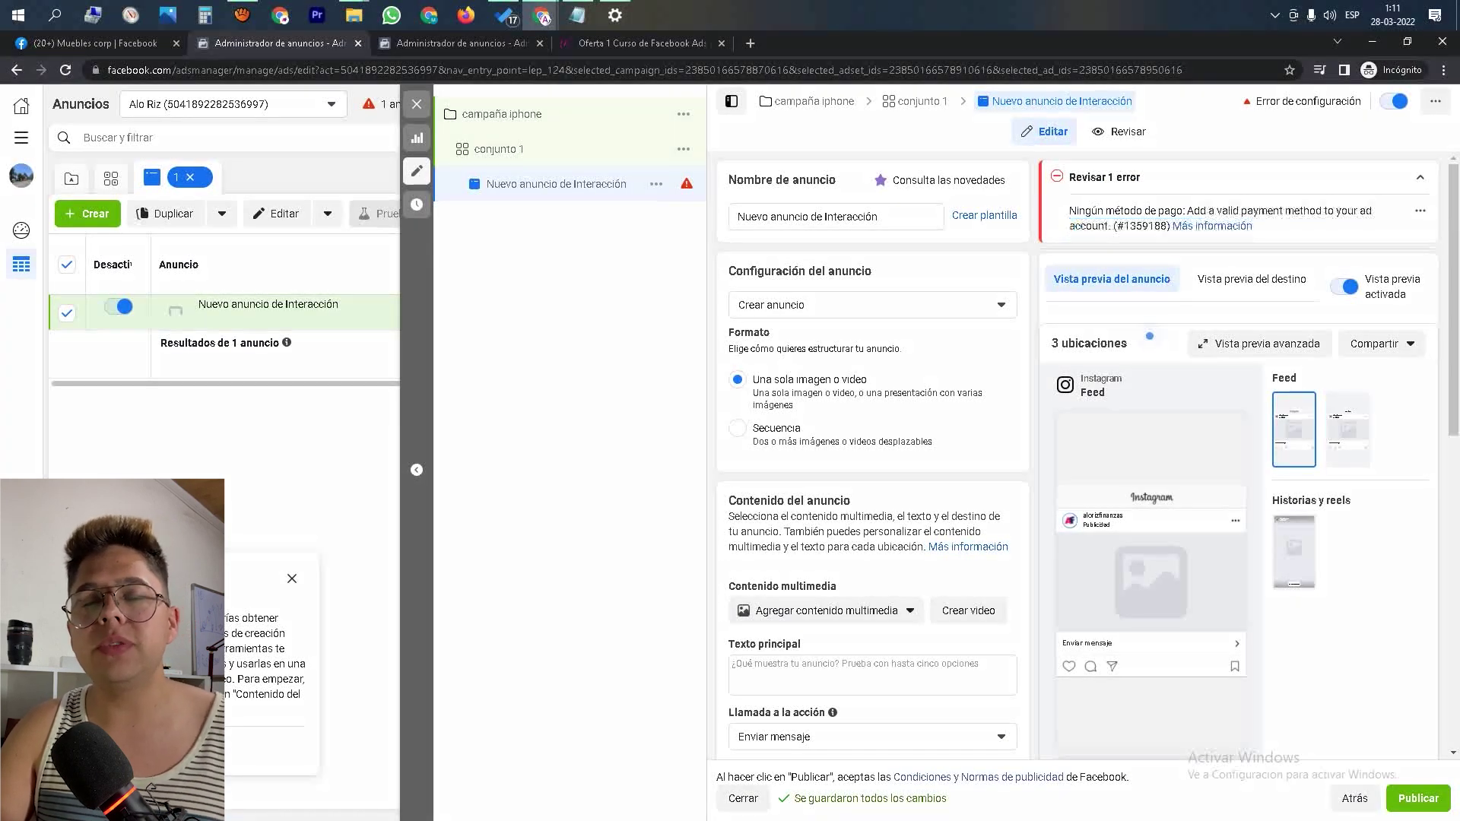
scroll(819, 268, "down", 6)
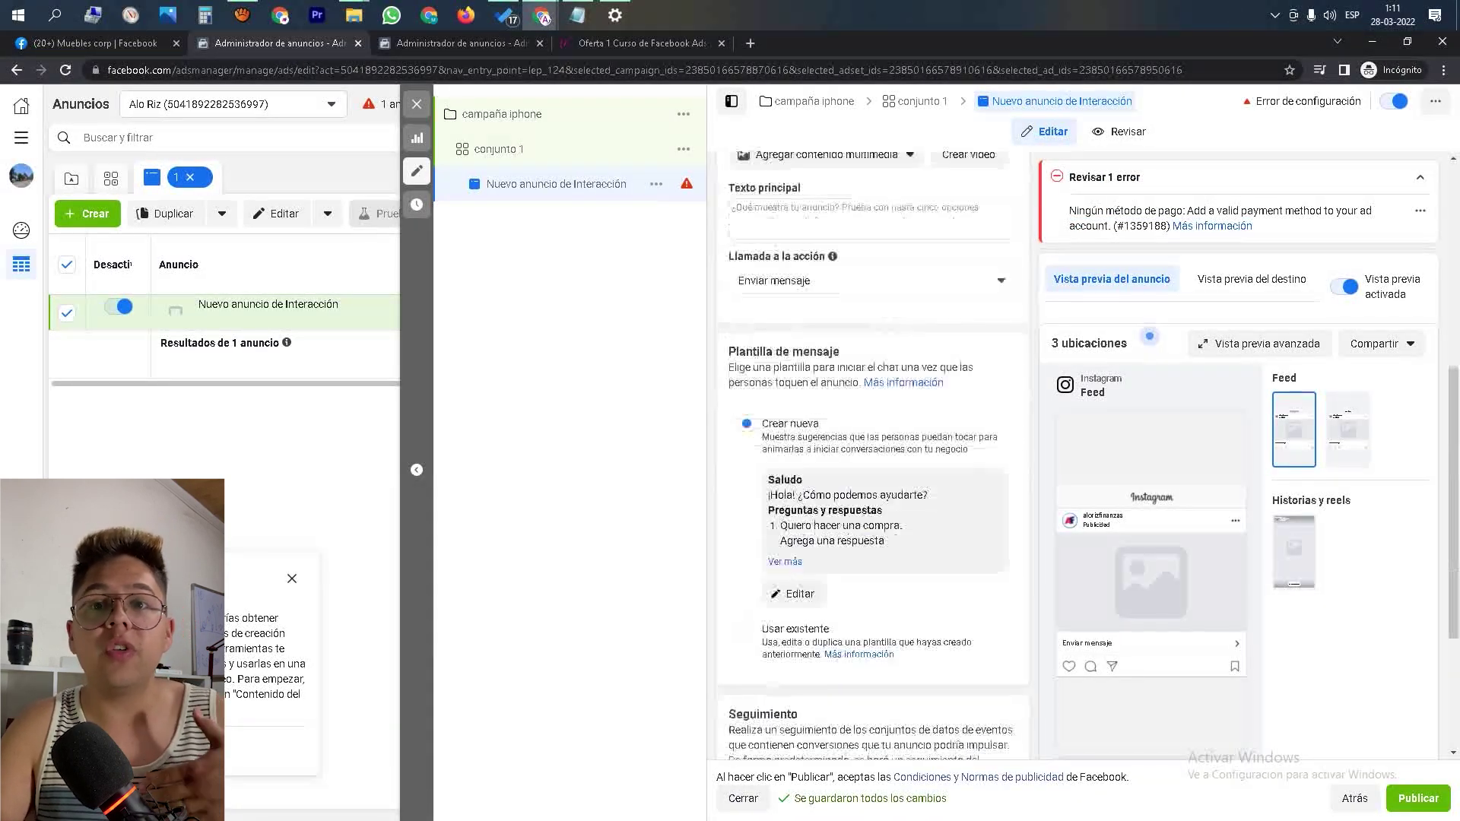
scroll(818, 269, "up", 6)
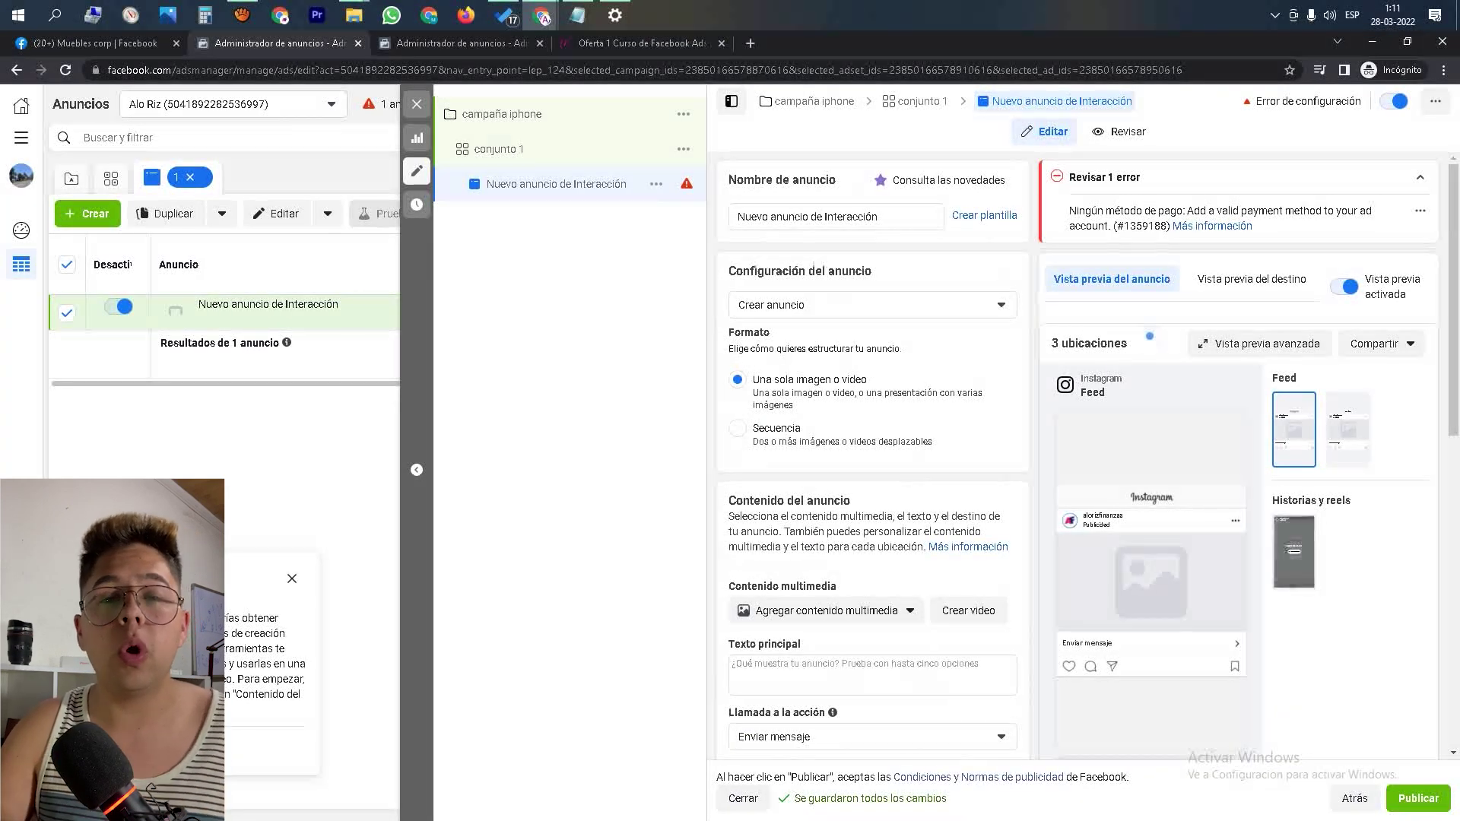
- Rename the ad as "iphone / chile"
triple_click(801, 219)
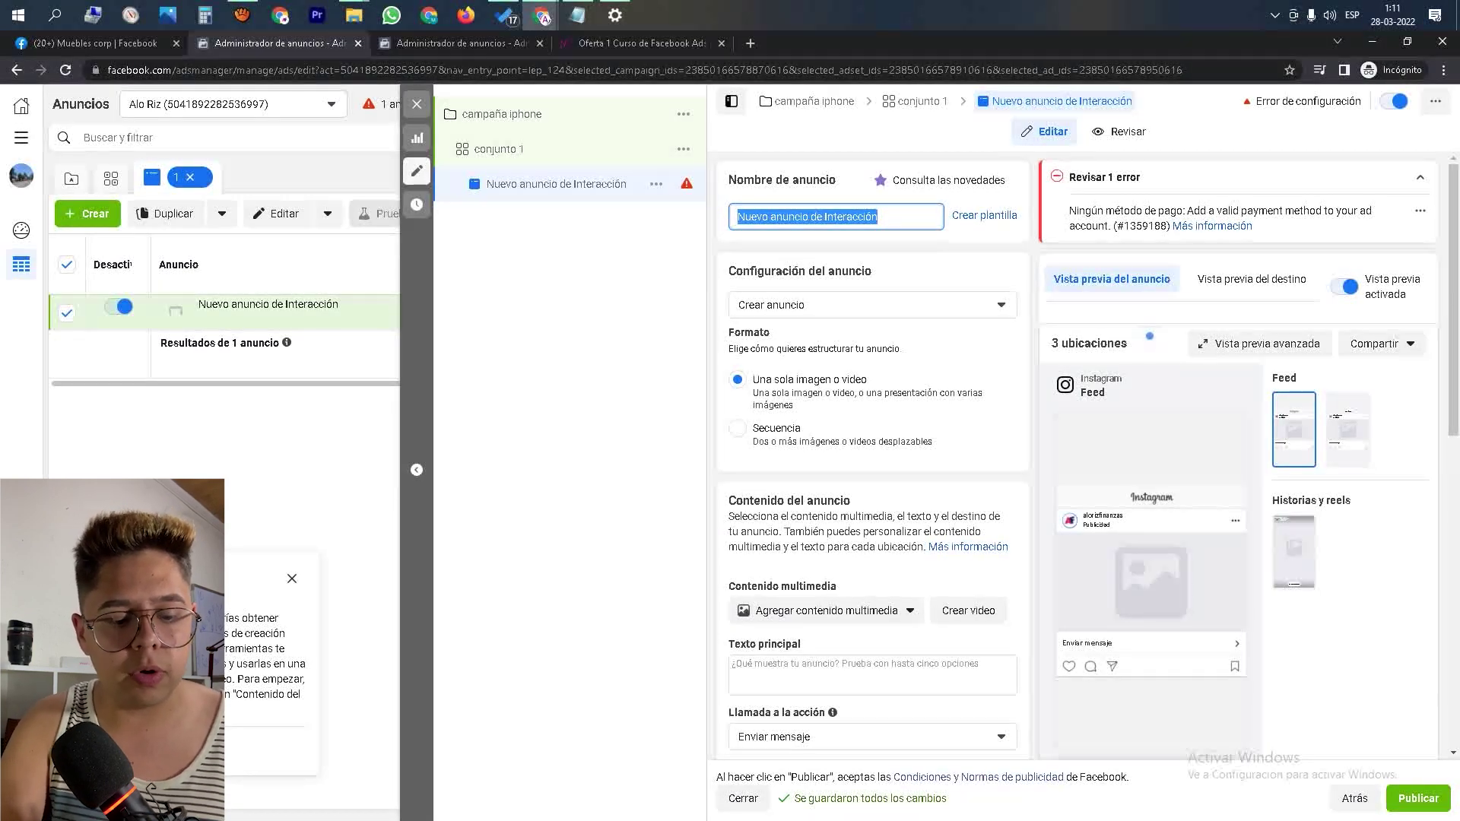
type("iphone")
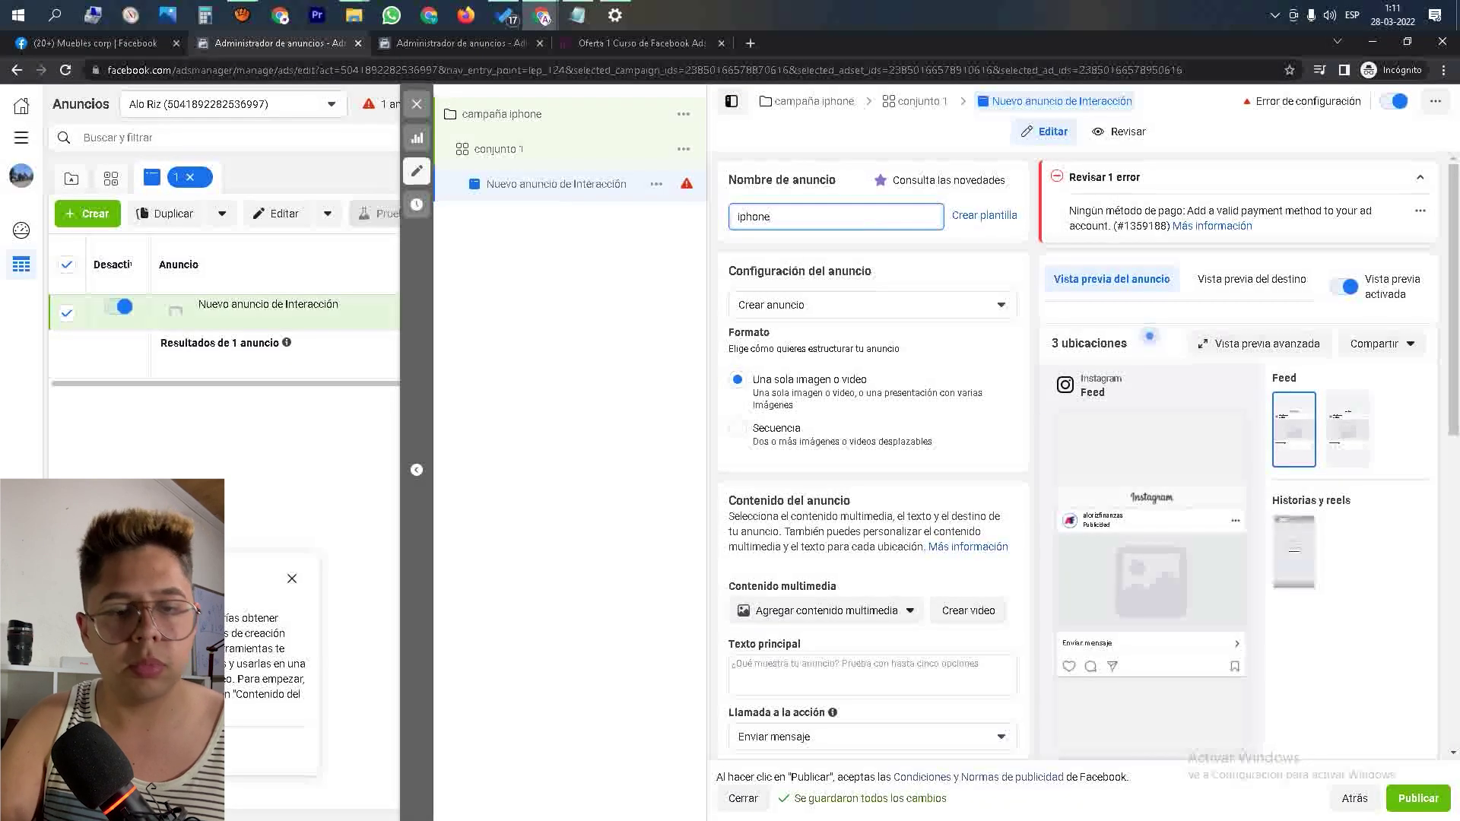
type(" / chile")
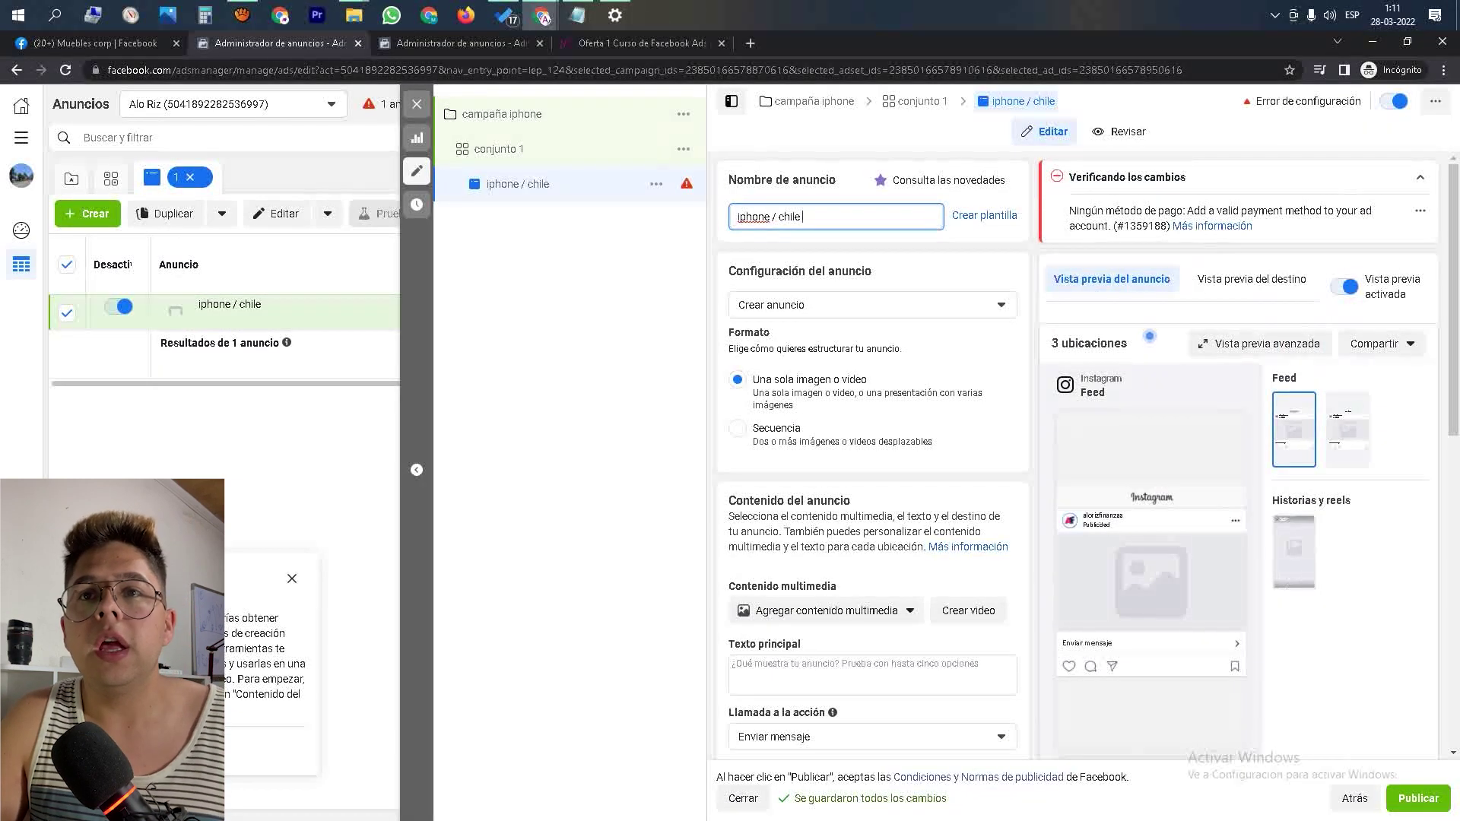
- Change the ad's format to Secuencia
left_click_drag(764, 271, 872, 271)
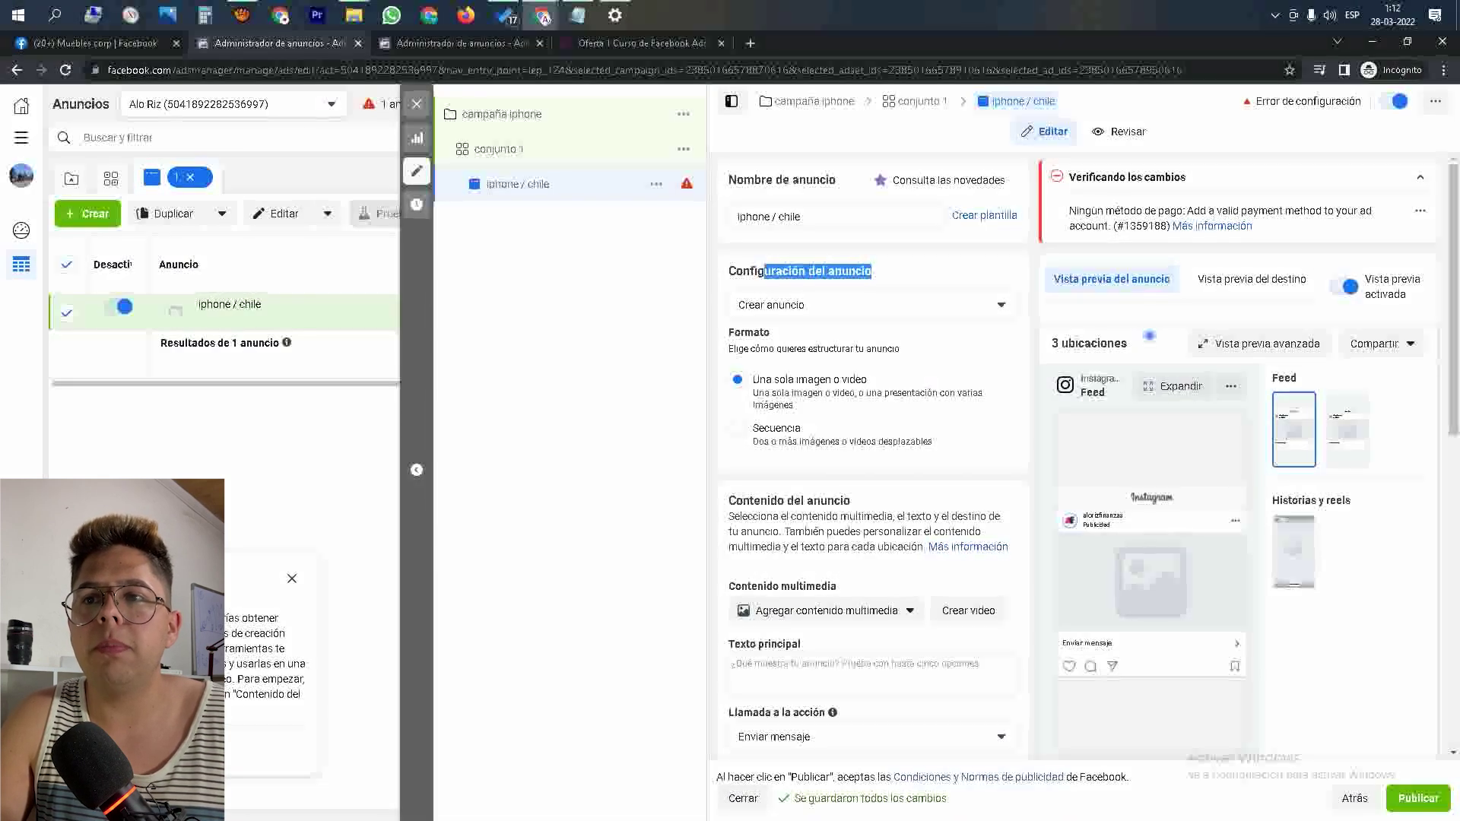
left_click(738, 428)
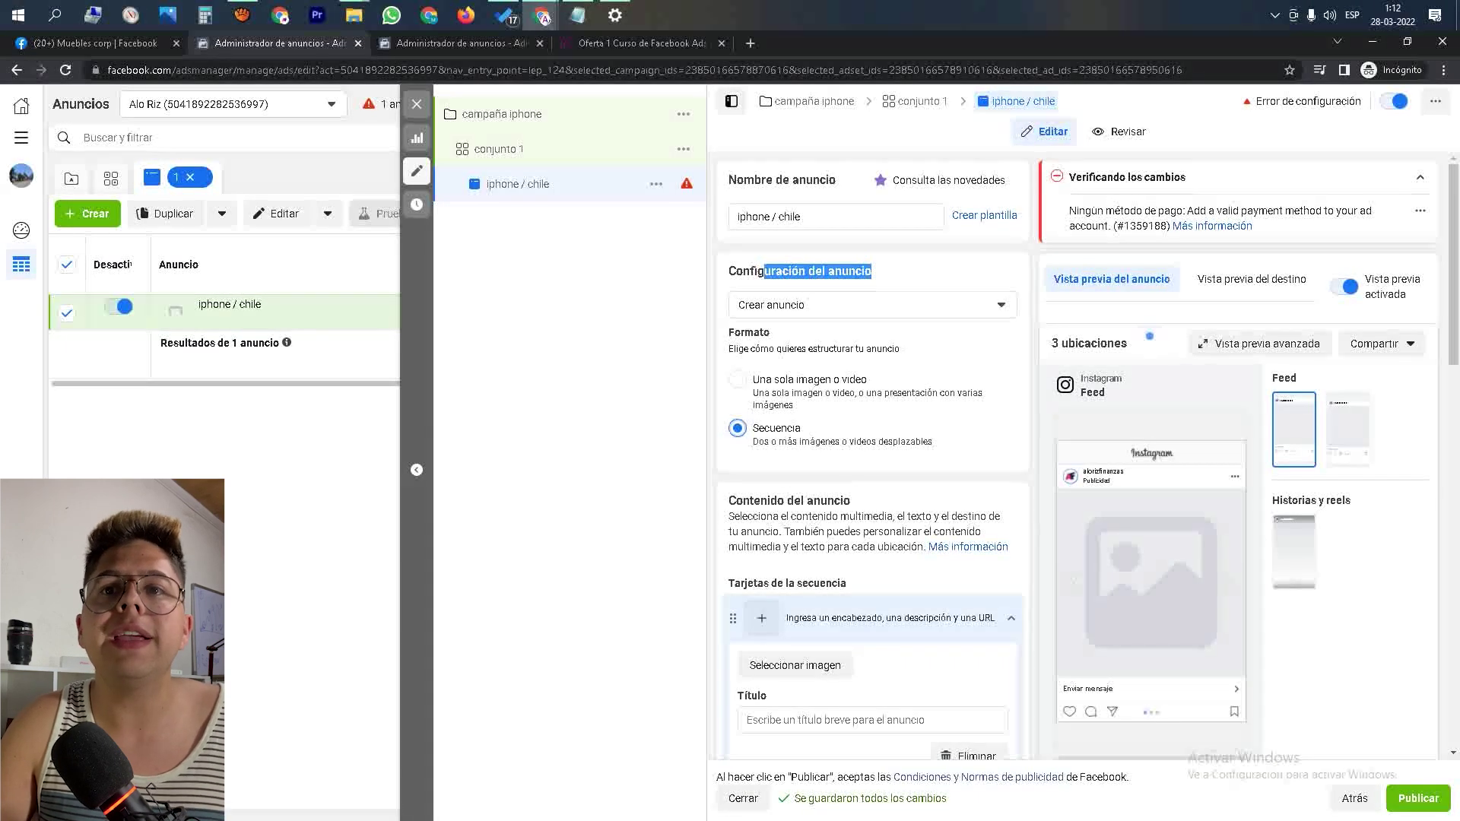
left_click(790, 271)
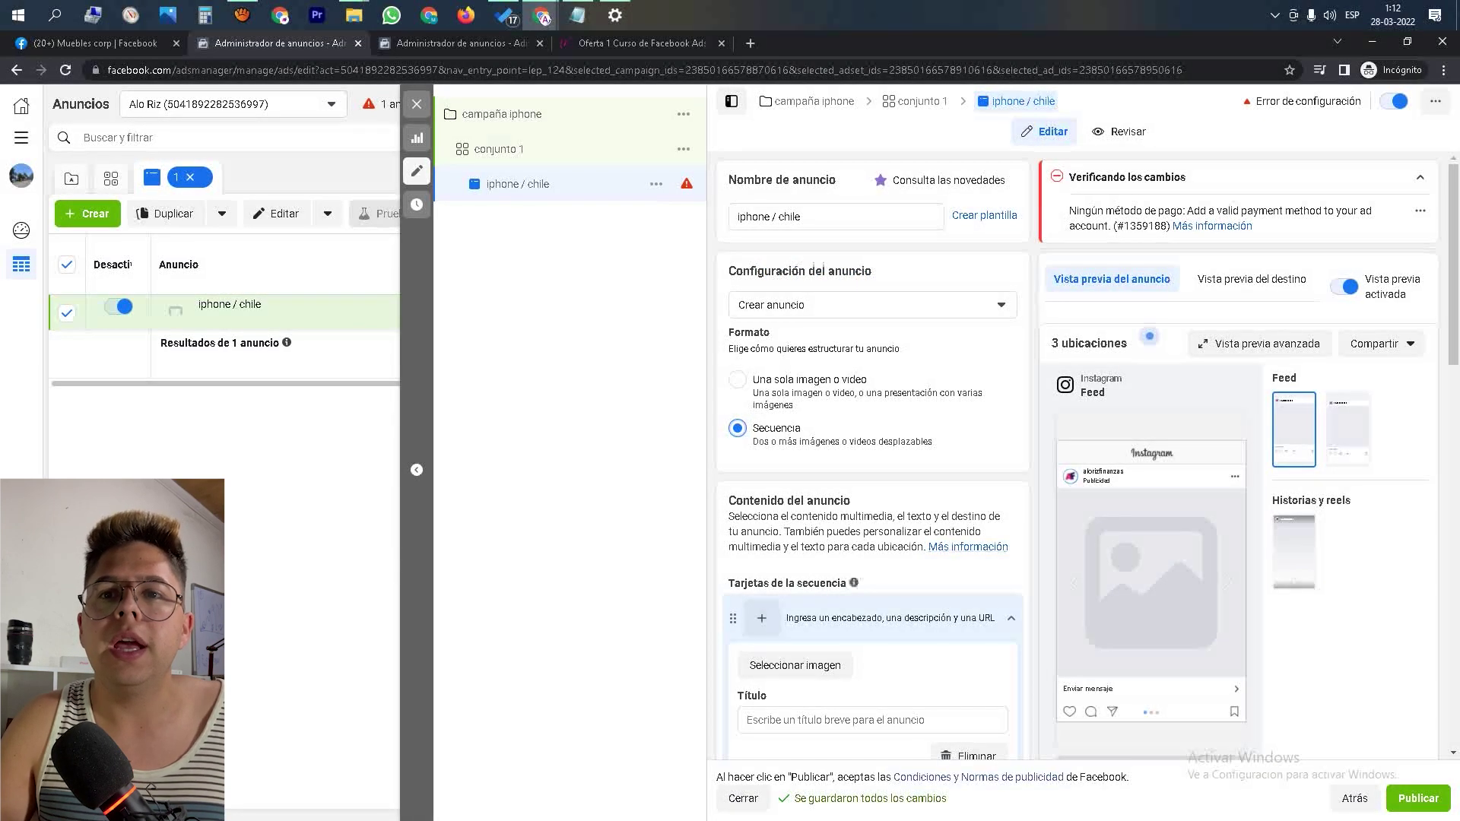
- Upload the 154302-phones-review-iphone-12-pro photo from Descargas and use it as the first sequence card's image
scroll(853, 430, "down", 2)
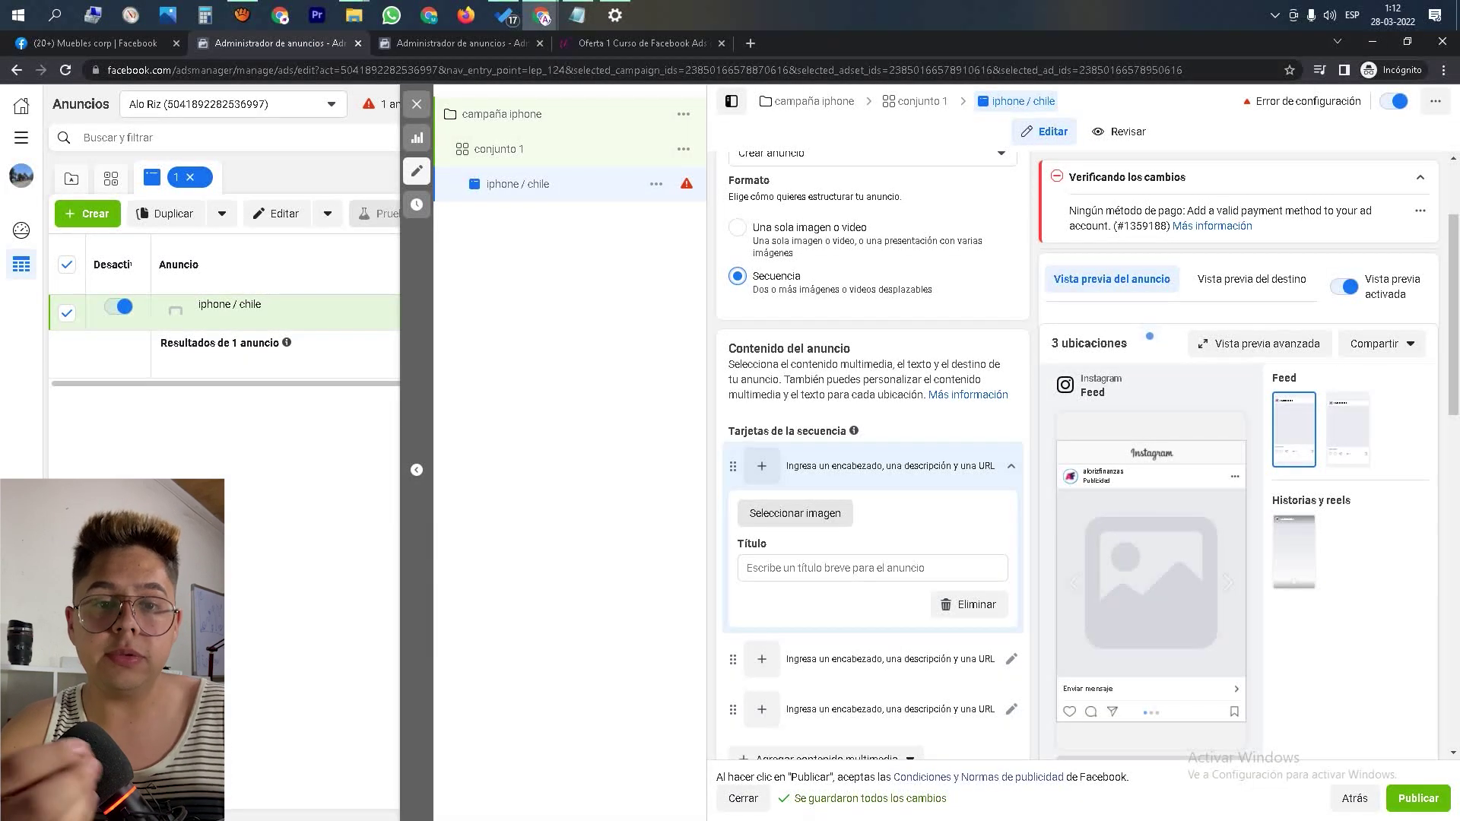
left_click(795, 513)
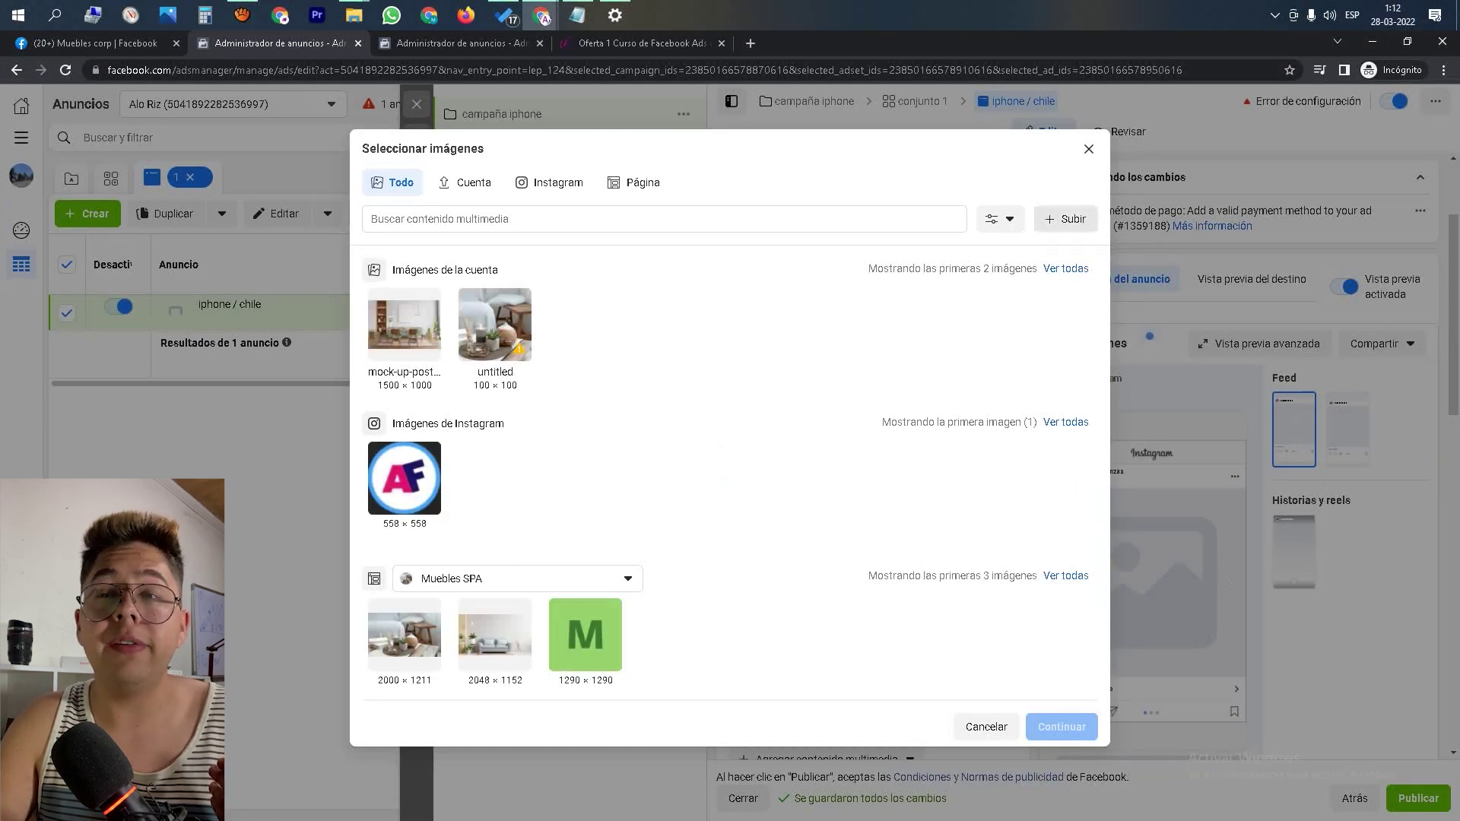
left_click(1065, 219)
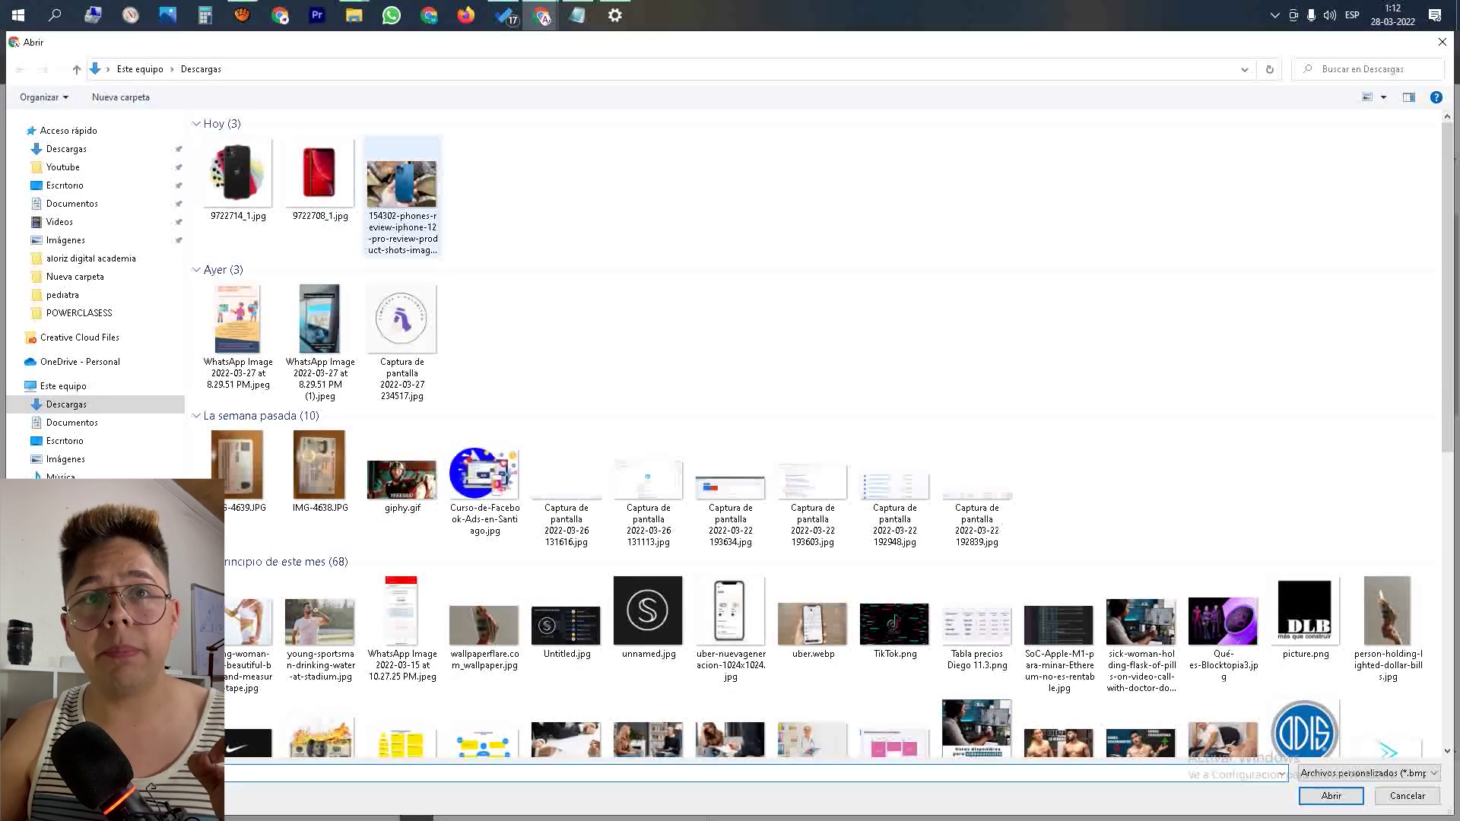
left_click(402, 190)
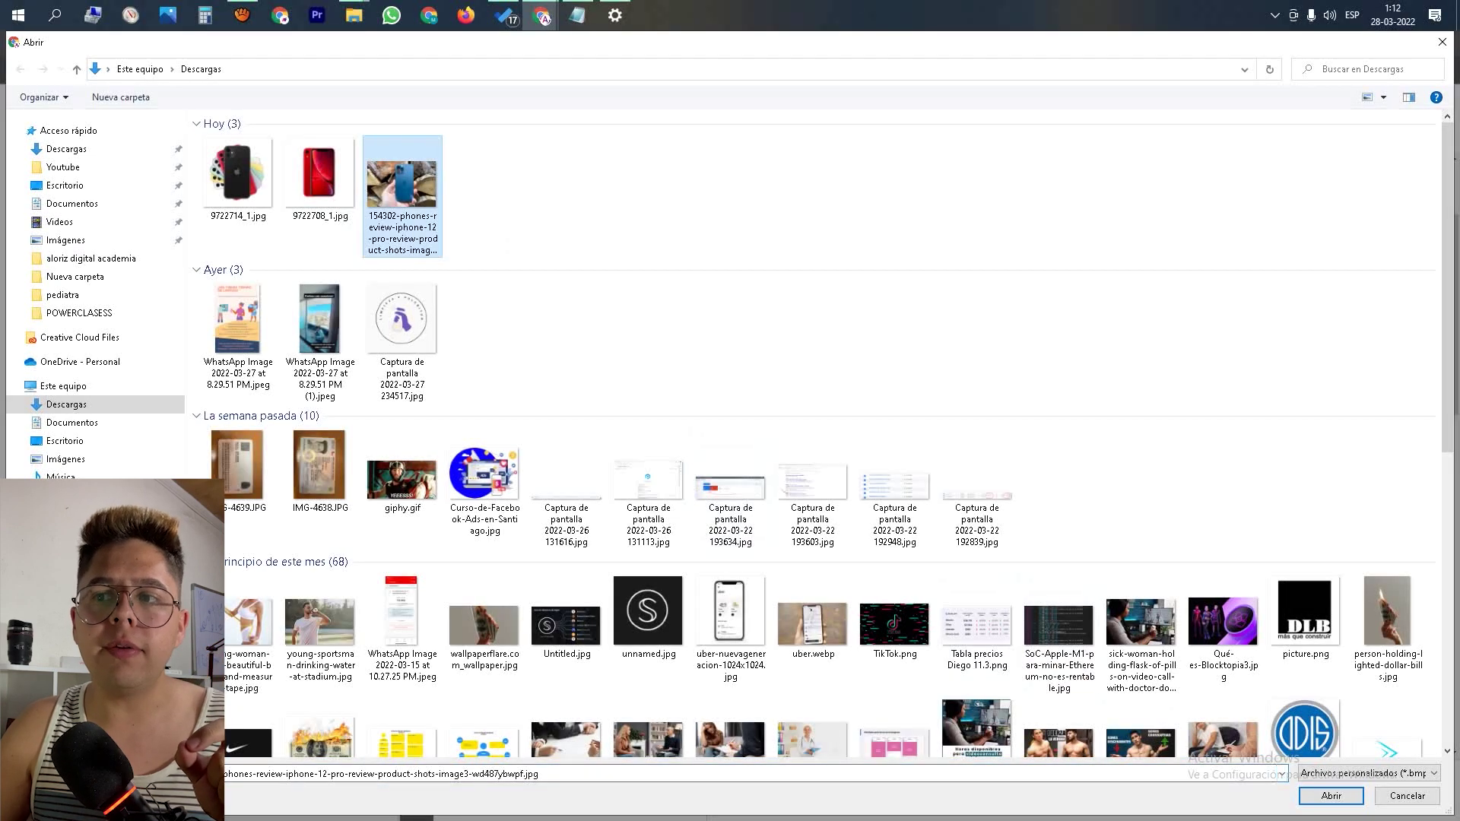
left_click(1330, 796)
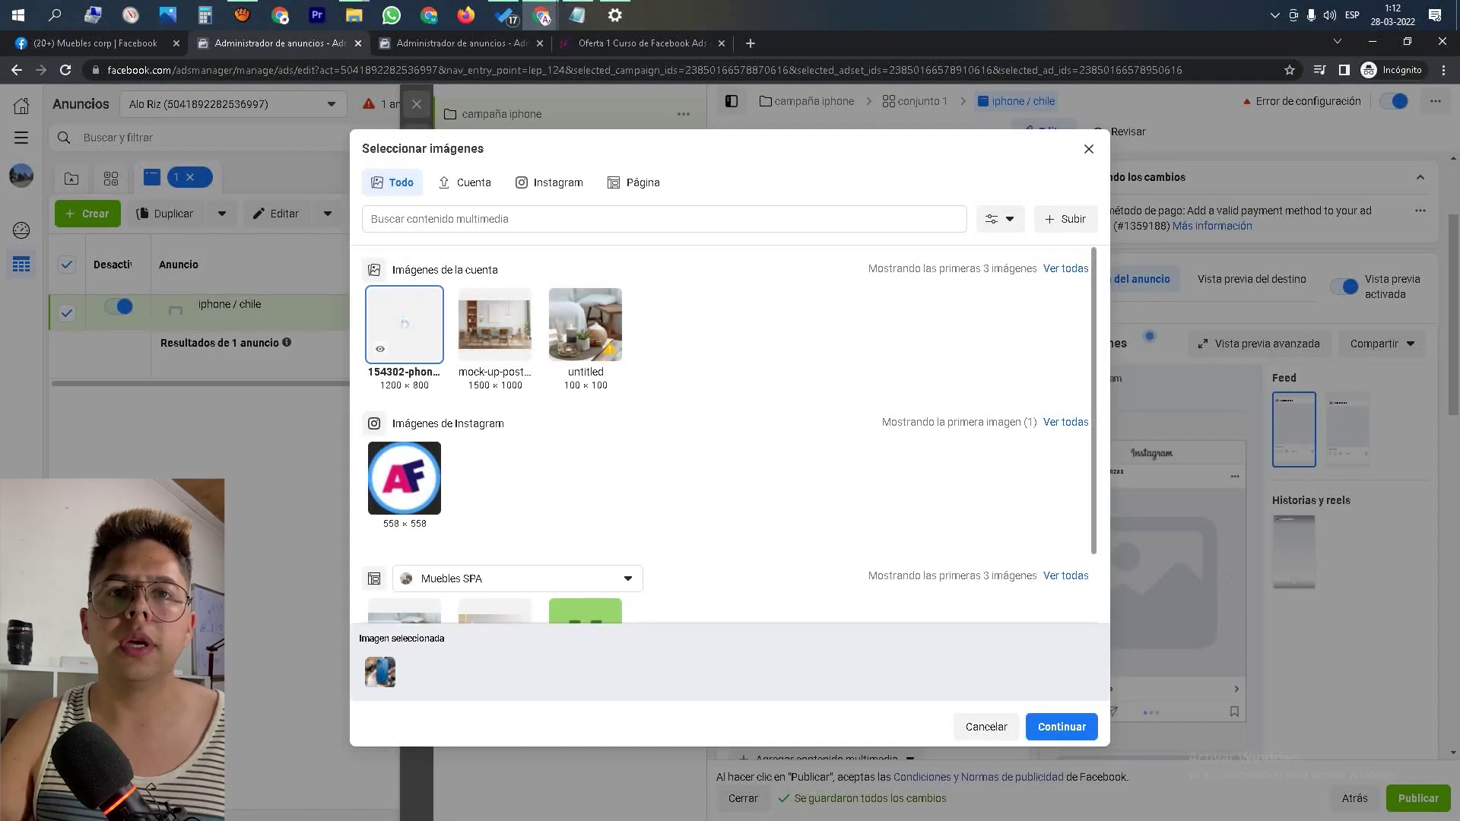
left_click(1062, 726)
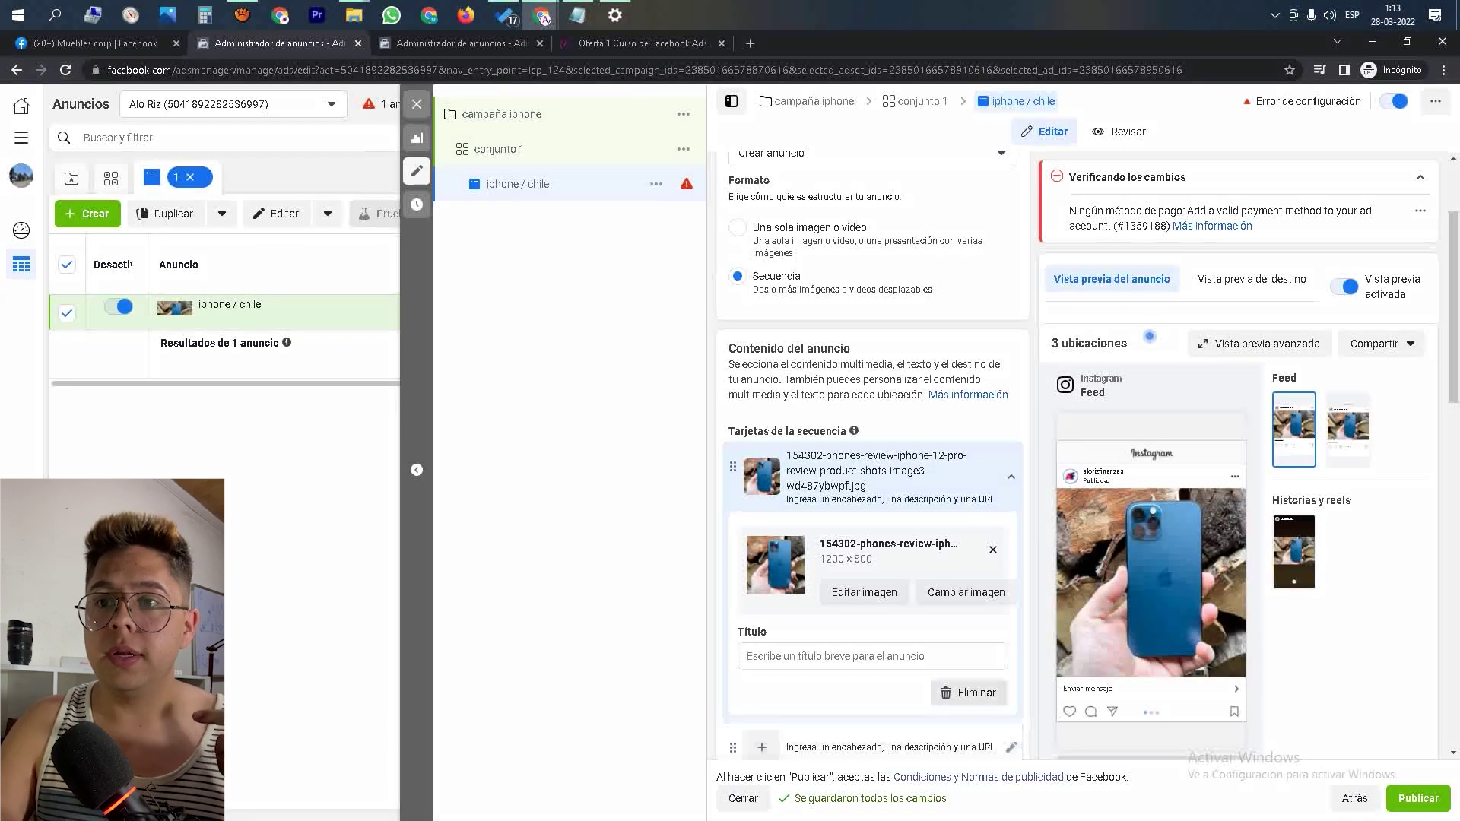
- Delete the first sequence card, then upload 9722708_1.jpg as the image of the card that takes its place
left_click(968, 692)
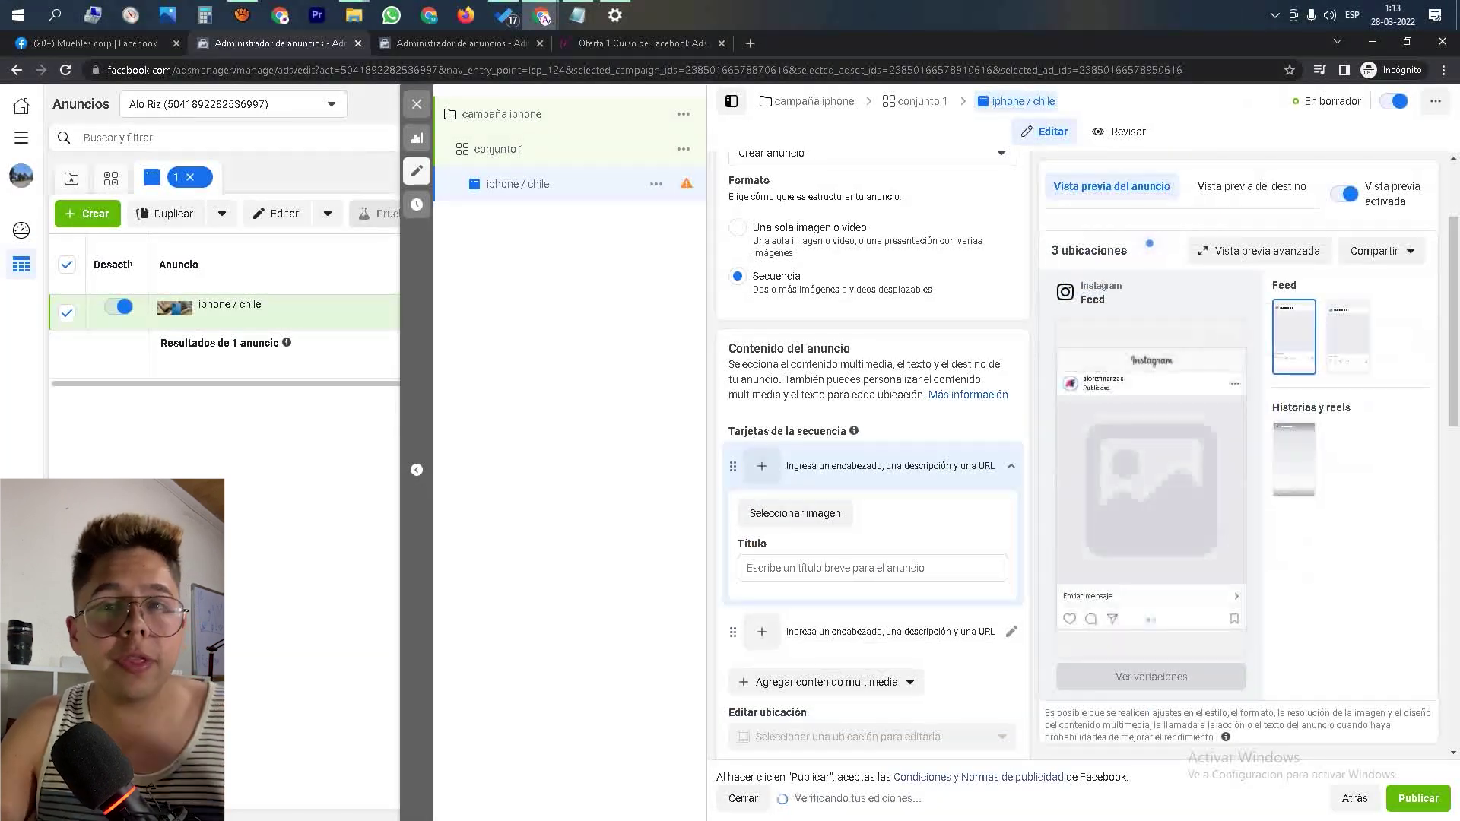
left_click(794, 513)
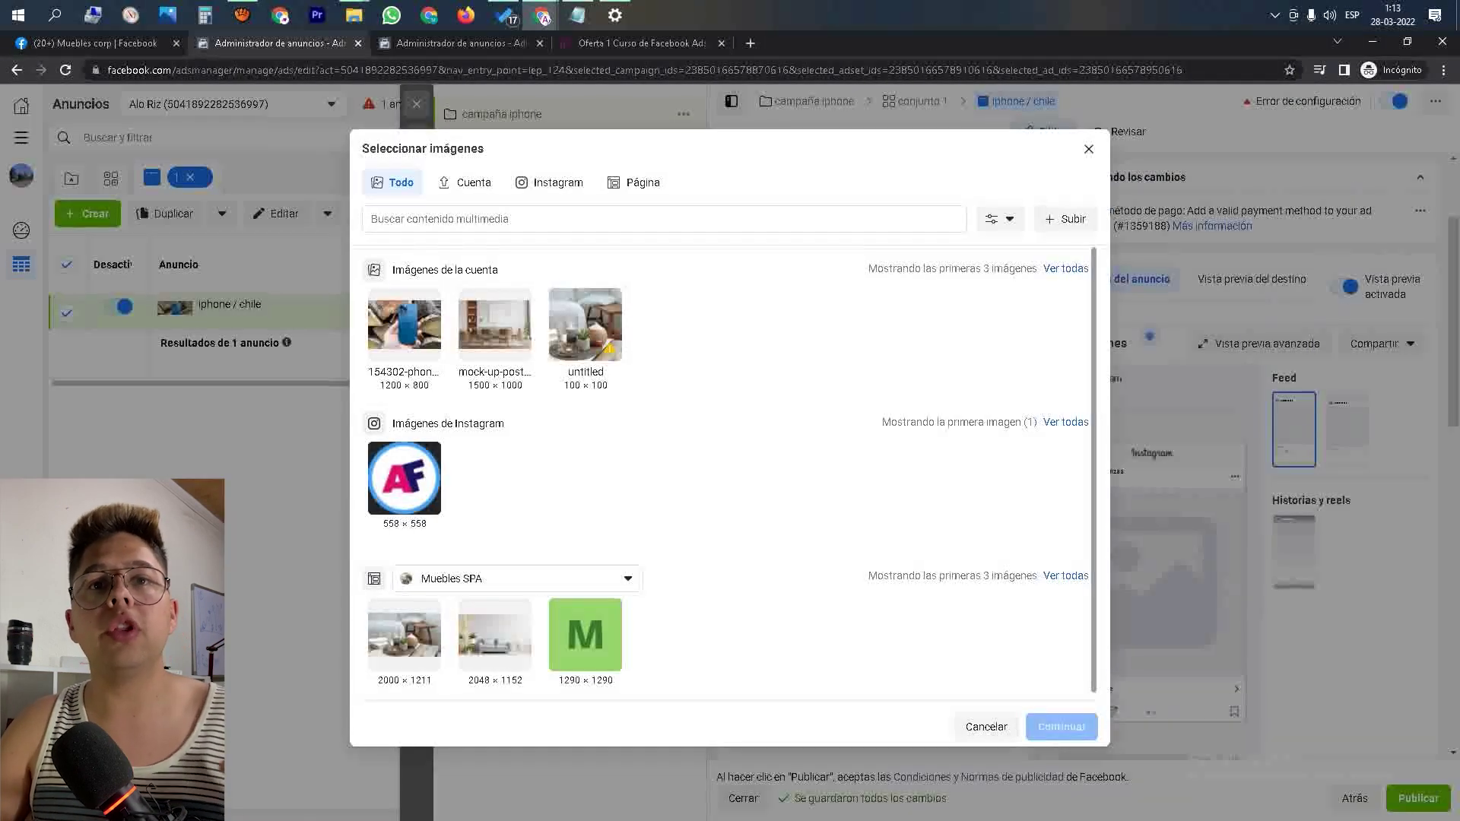
left_click(1065, 219)
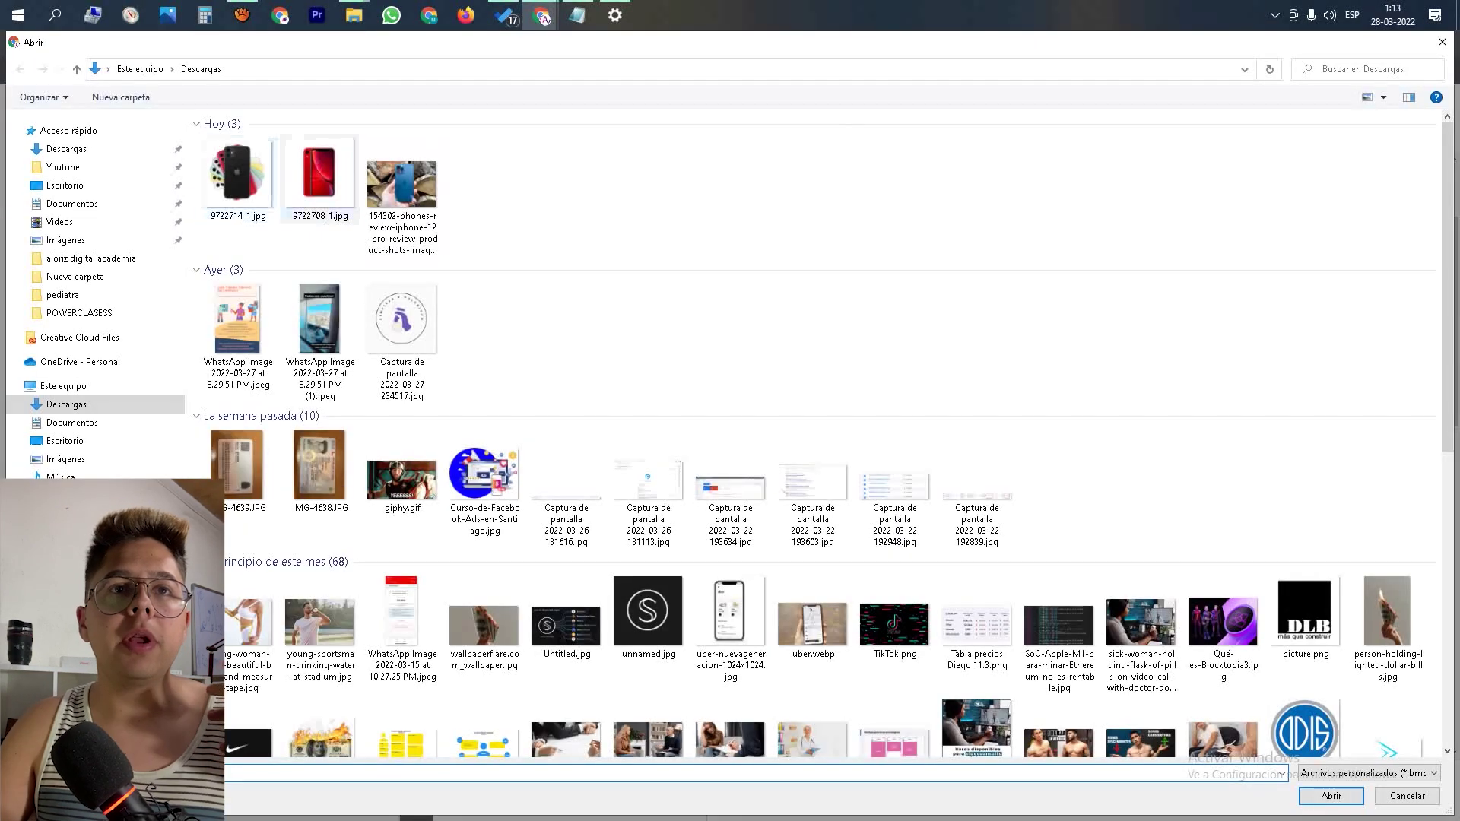
left_click(319, 175)
left_click(1330, 796)
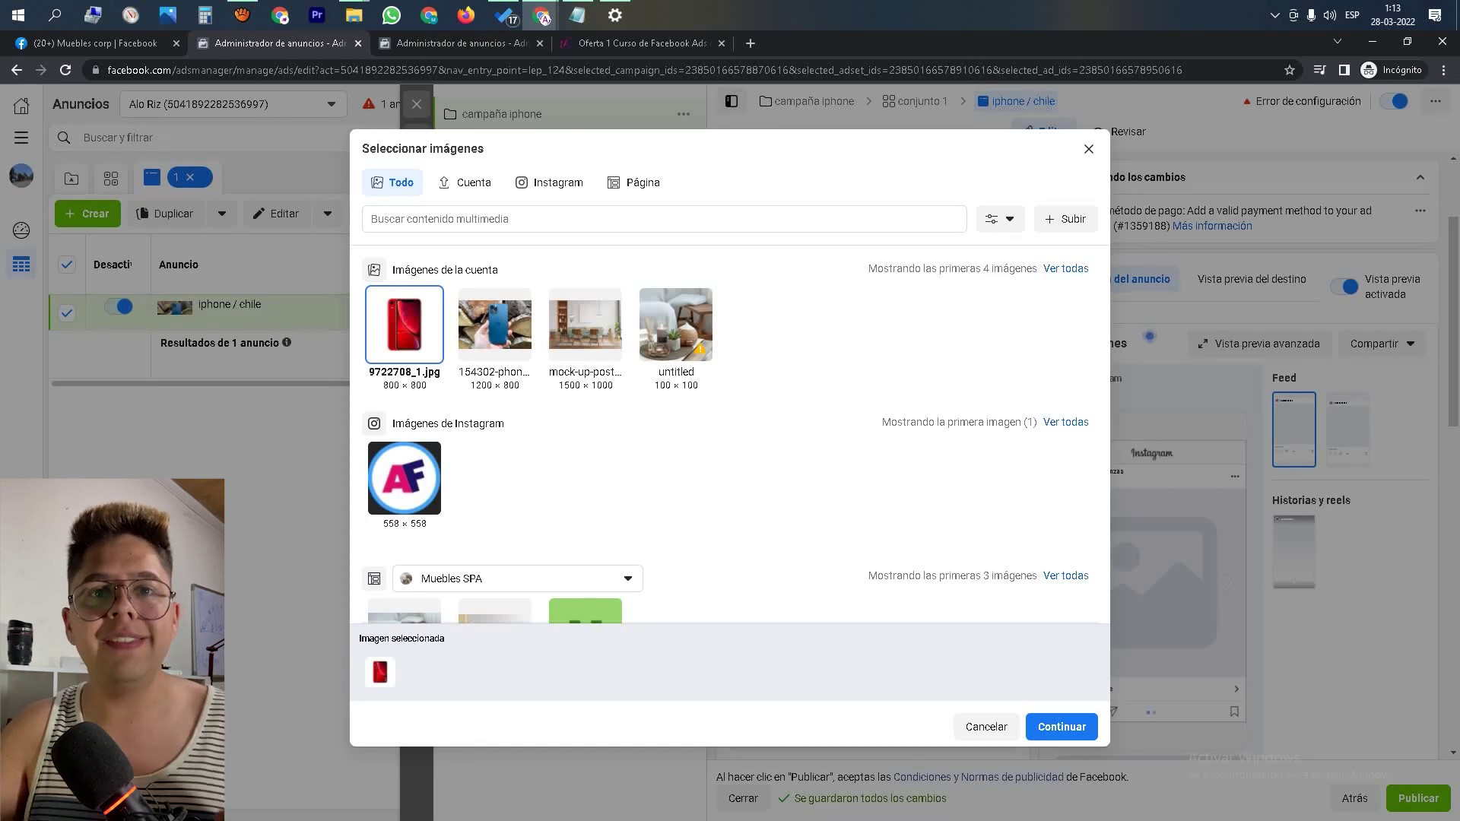
left_click(1061, 727)
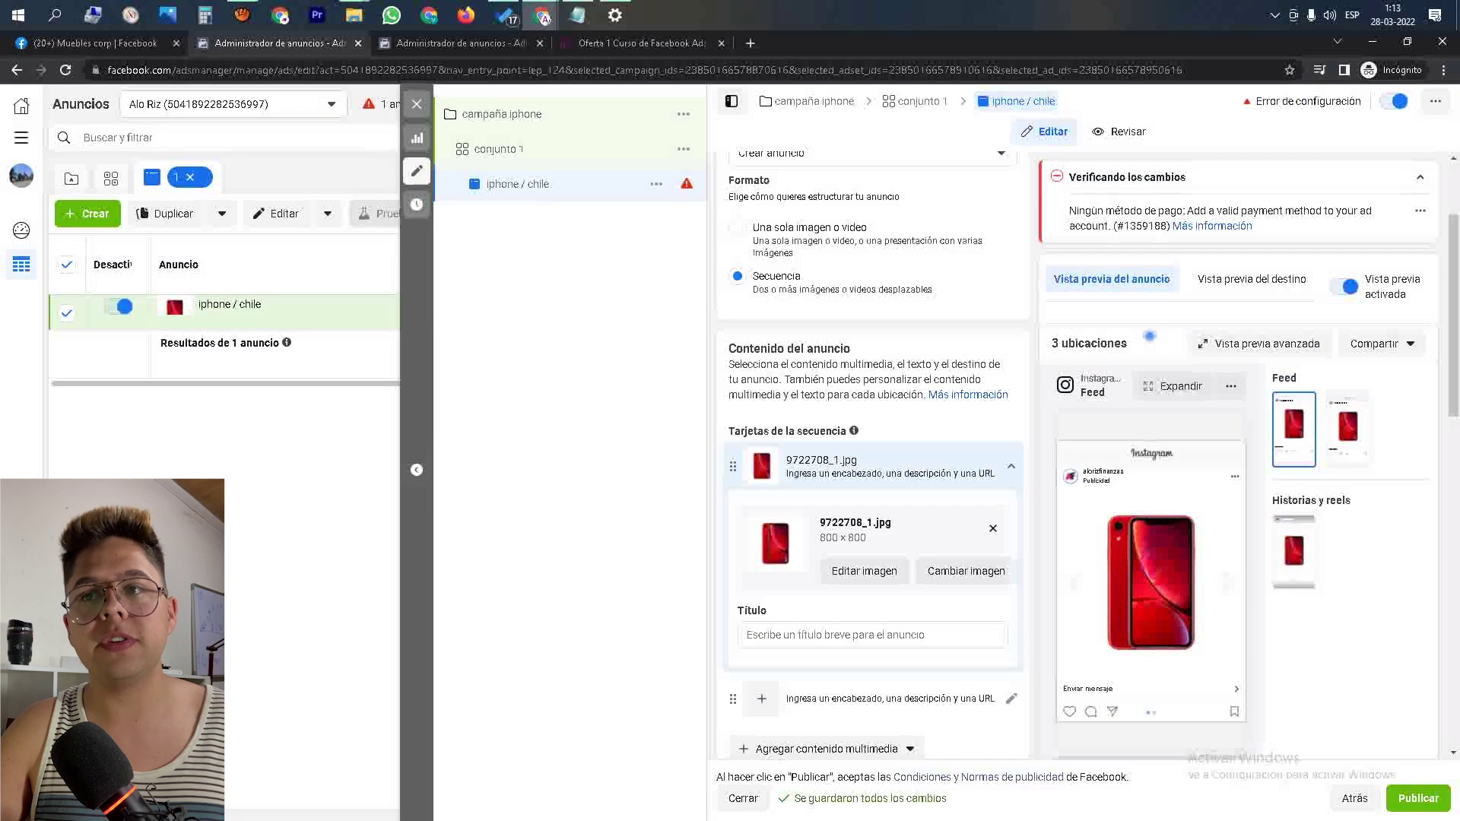
- Upload 9722714_1.jpg from Descargas as the second sequence card's image and collapse the card
scroll(872, 456, "down", 1)
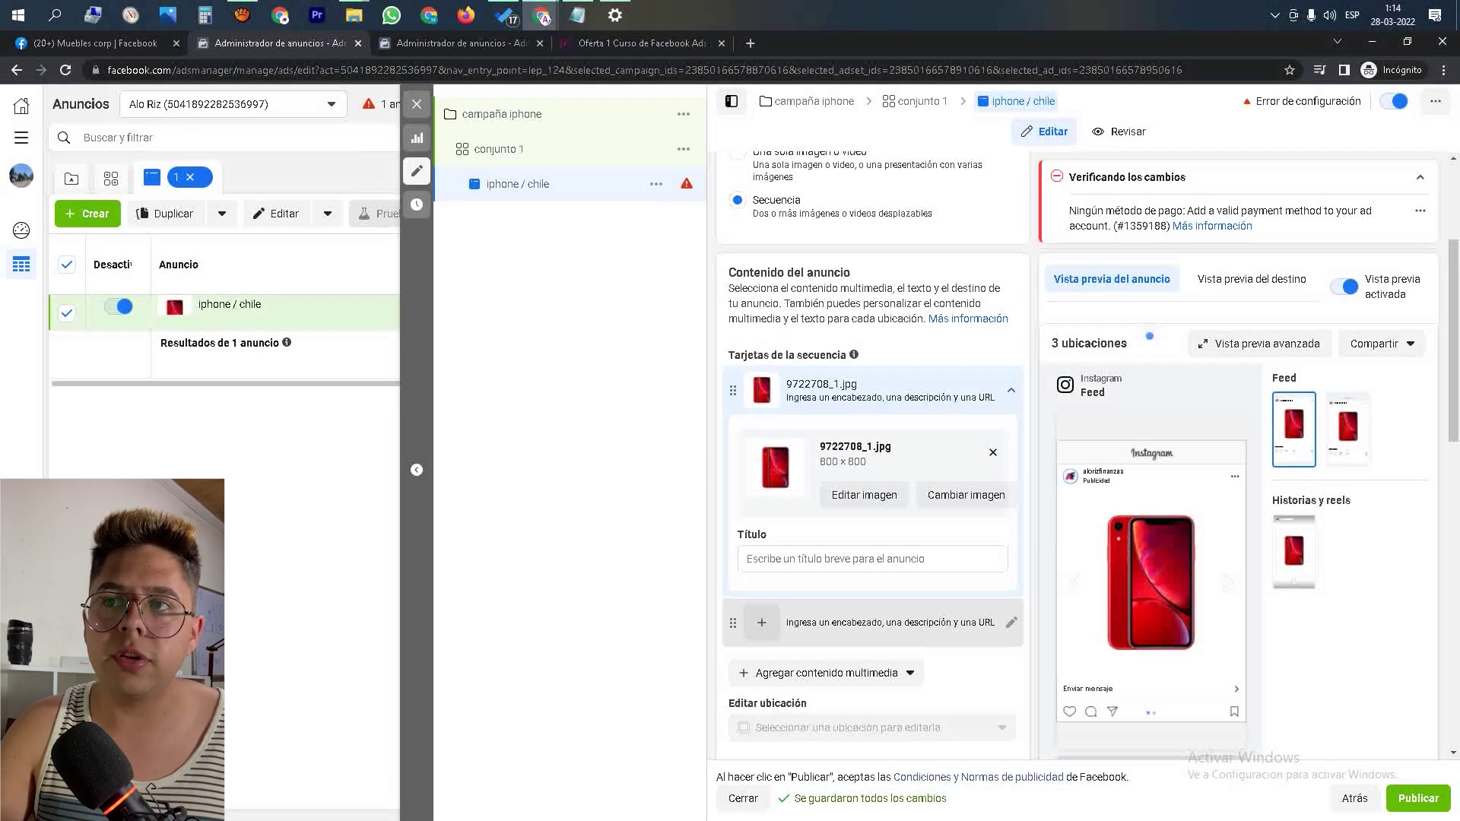
left_click(890, 628)
scroll(889, 638, "up", 2)
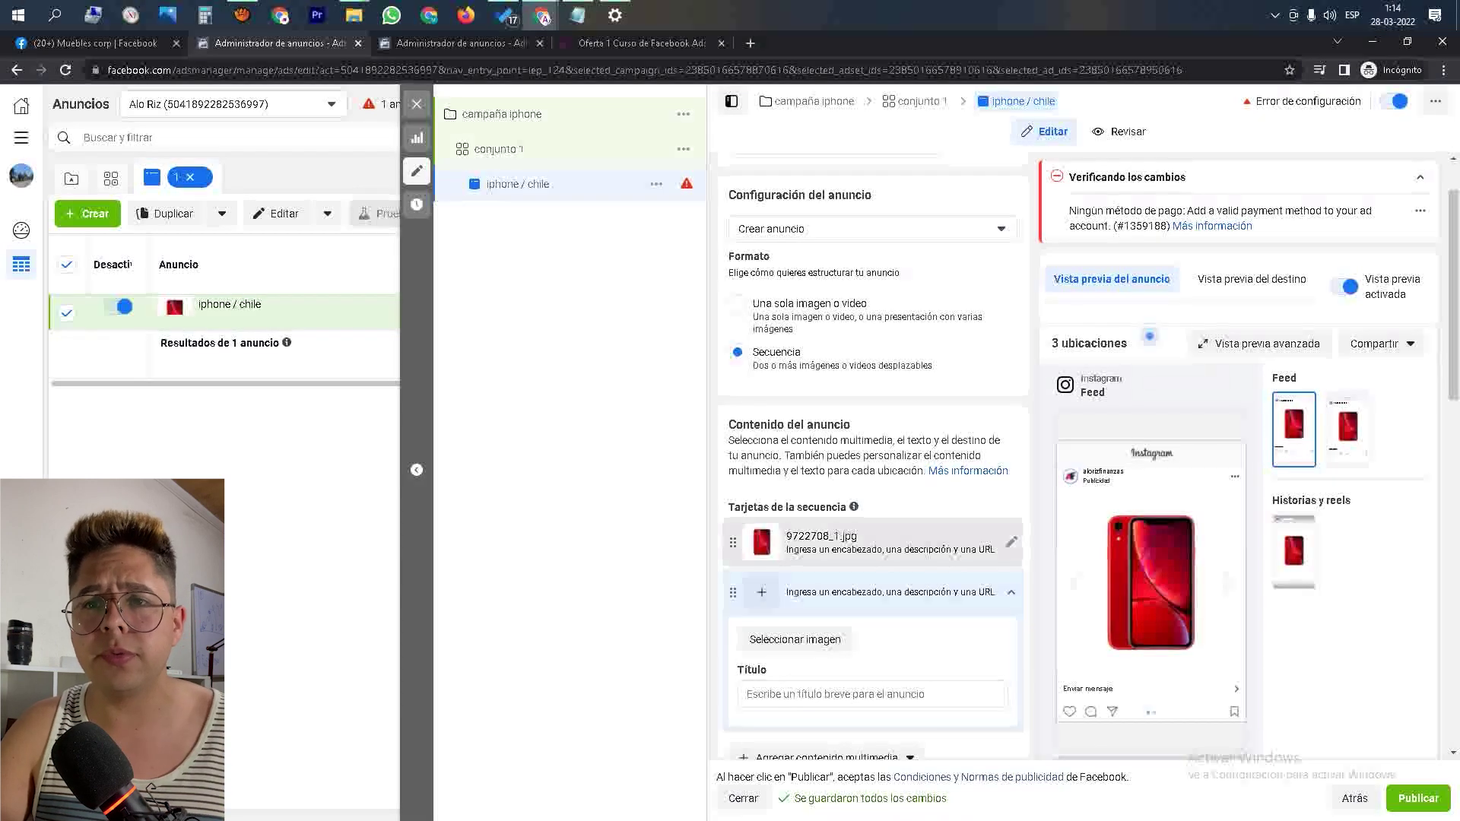
scroll(872, 456, "down", 1)
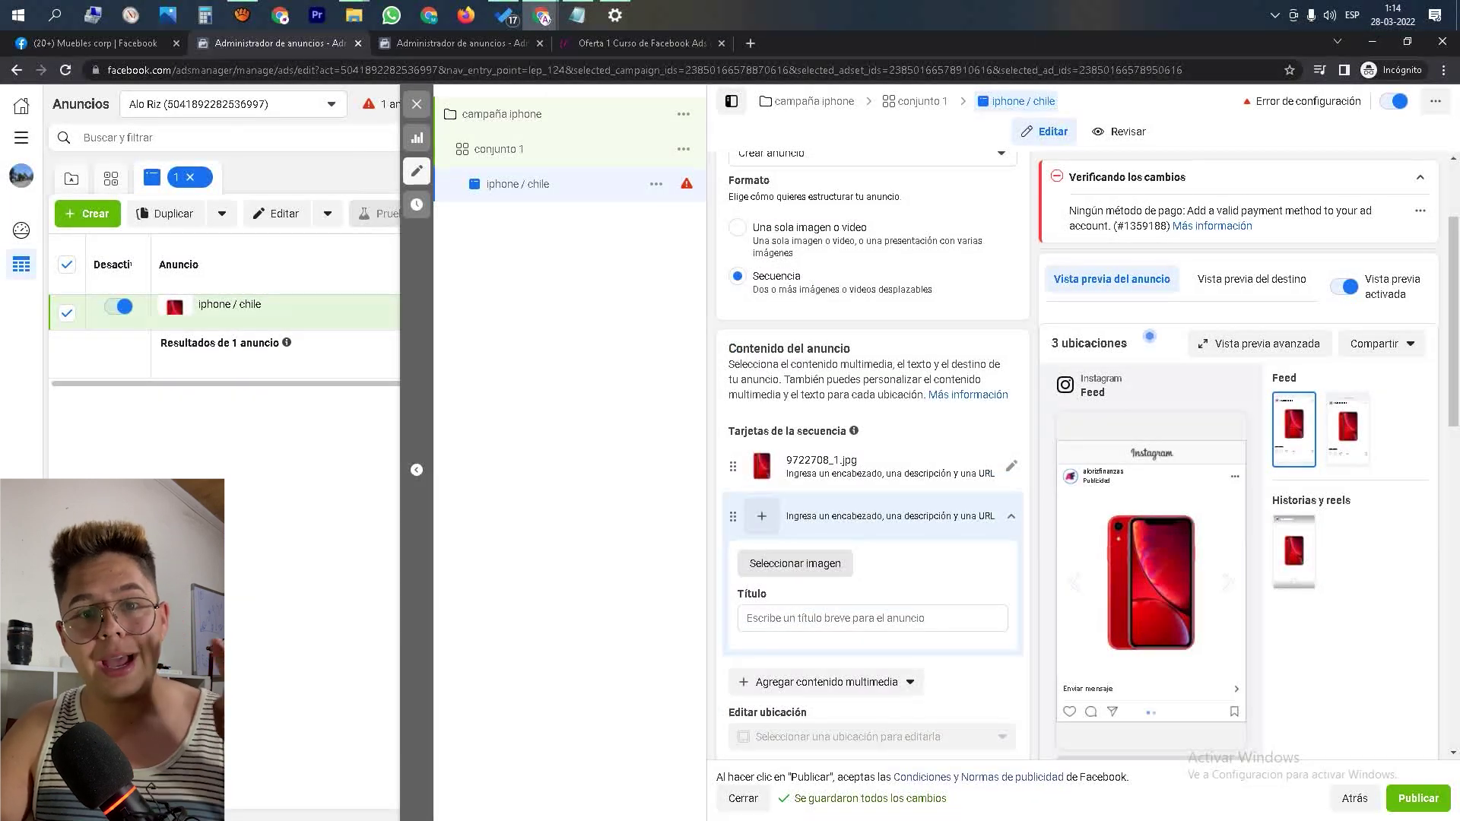
left_click(795, 563)
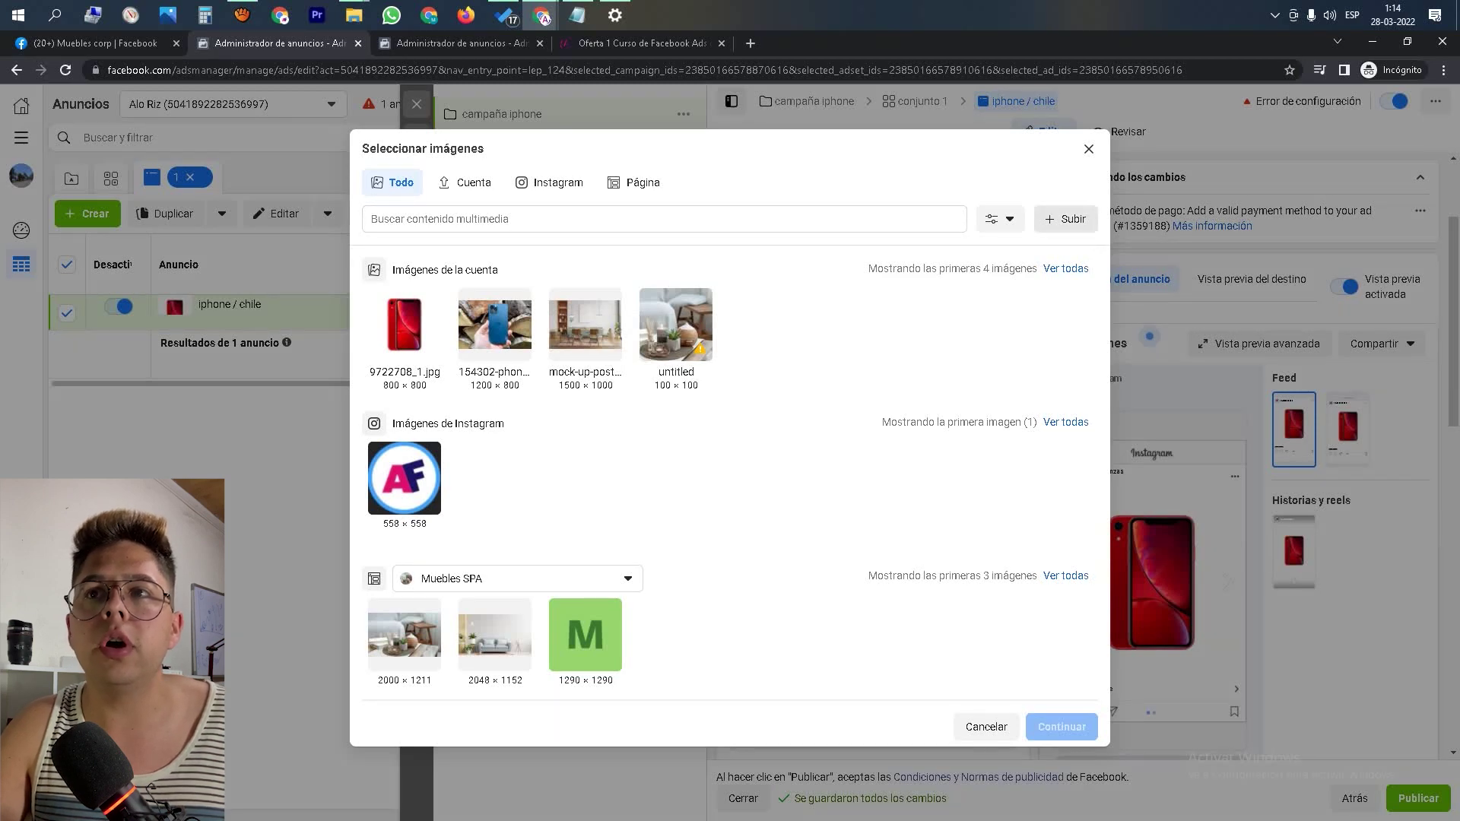
left_click(1065, 219)
left_click(238, 179)
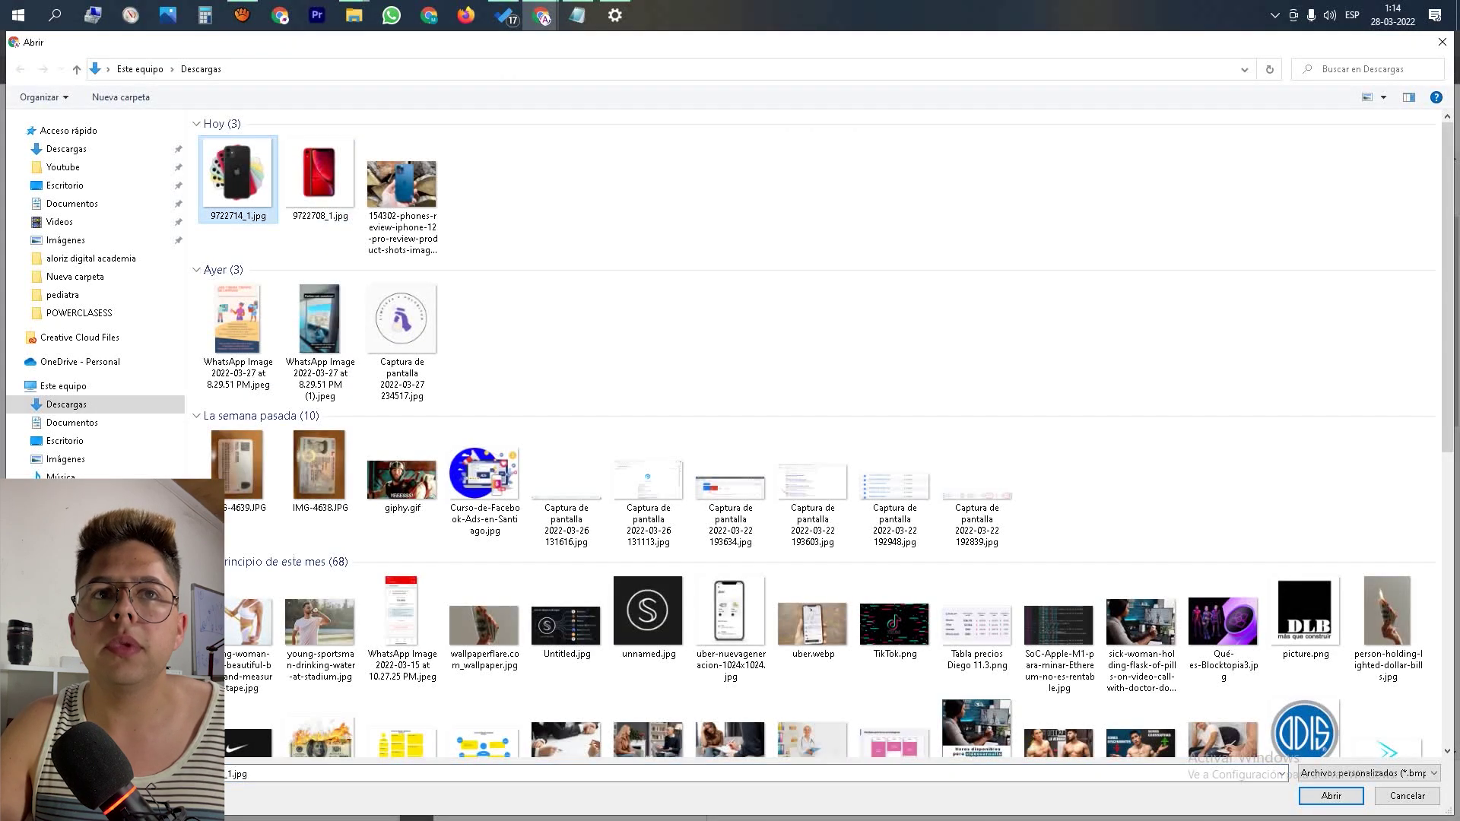
key("Return")
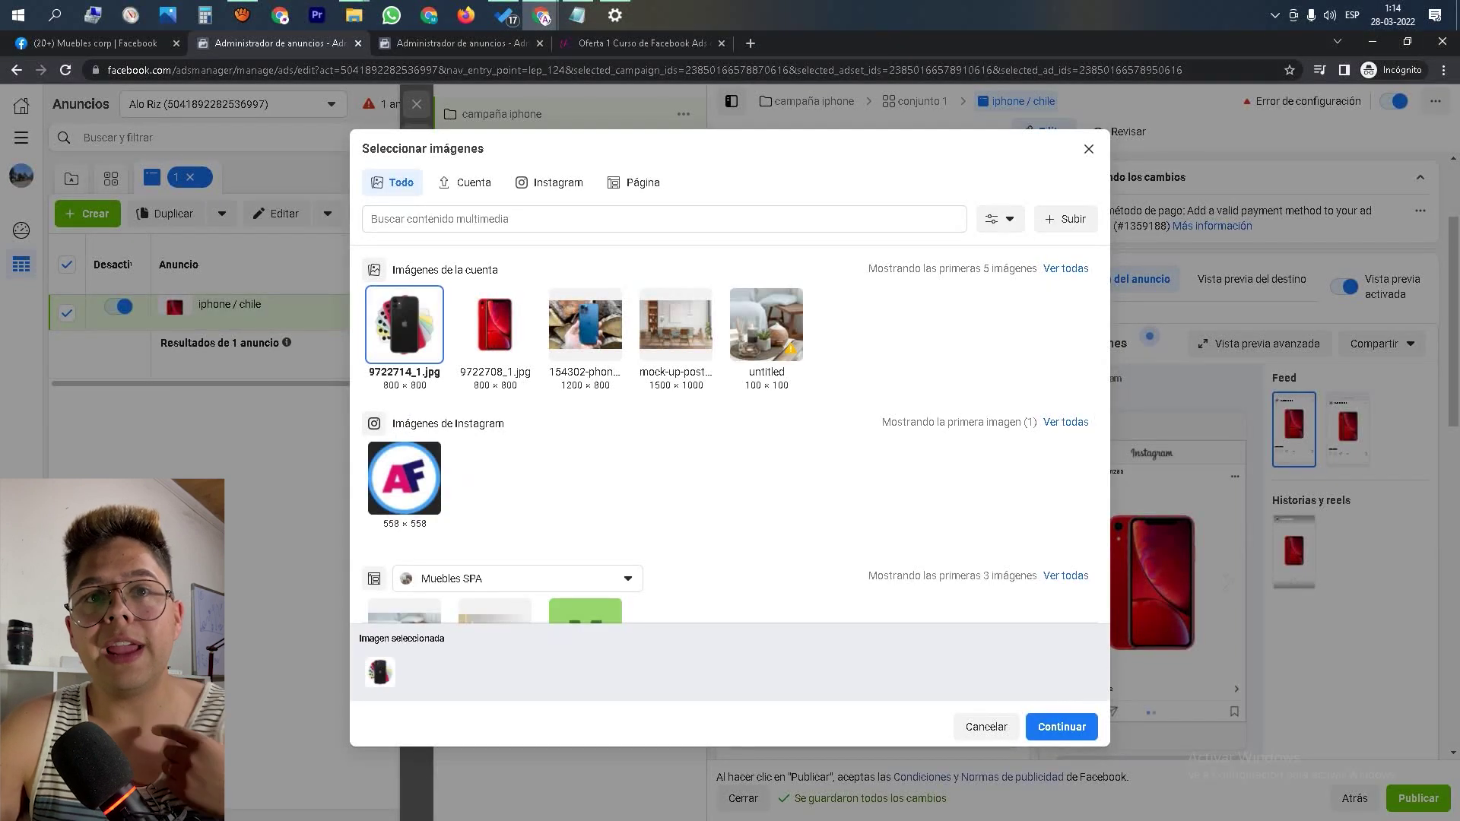
left_click(1061, 726)
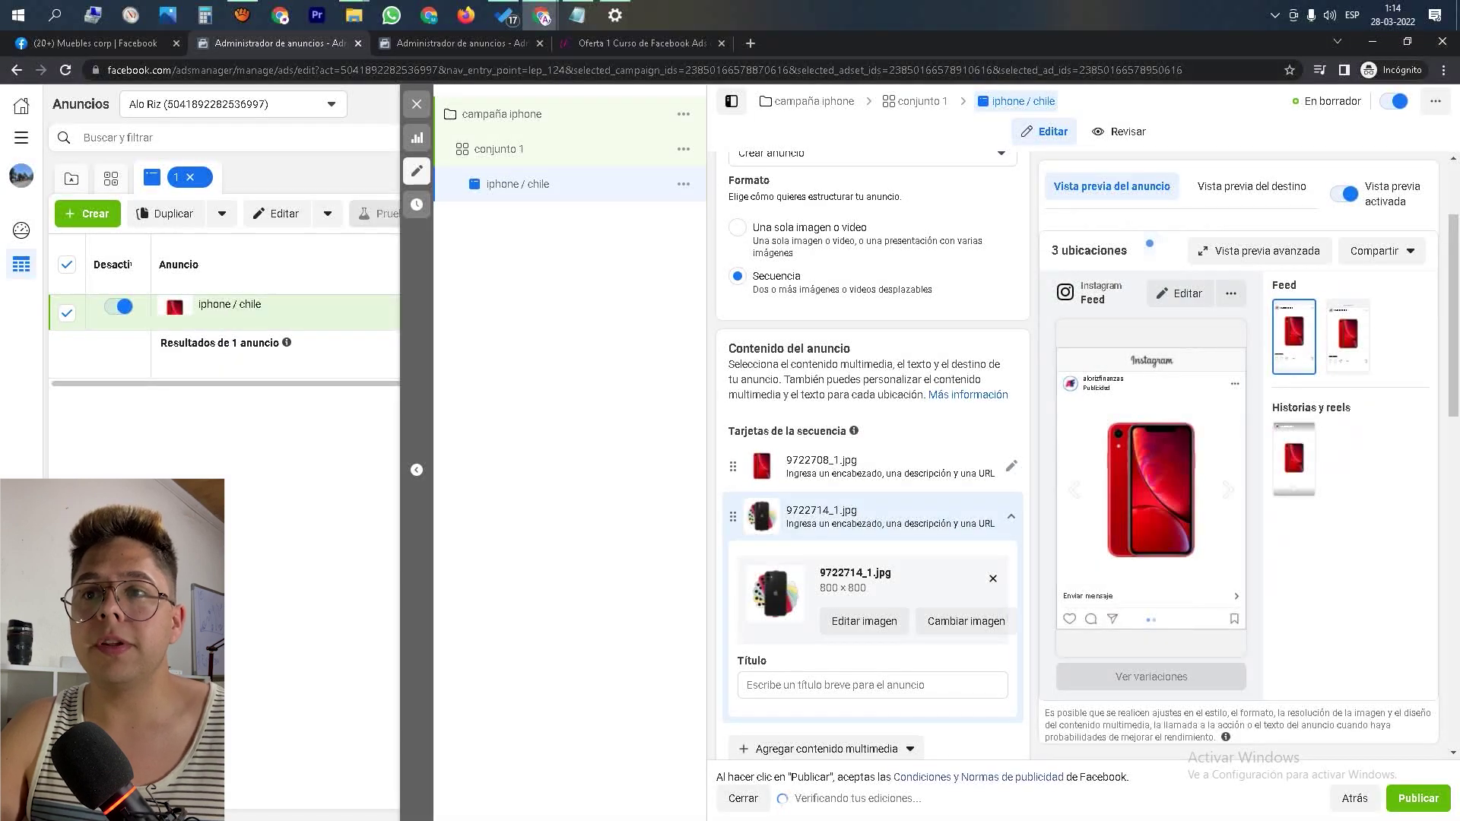
left_click(1011, 517)
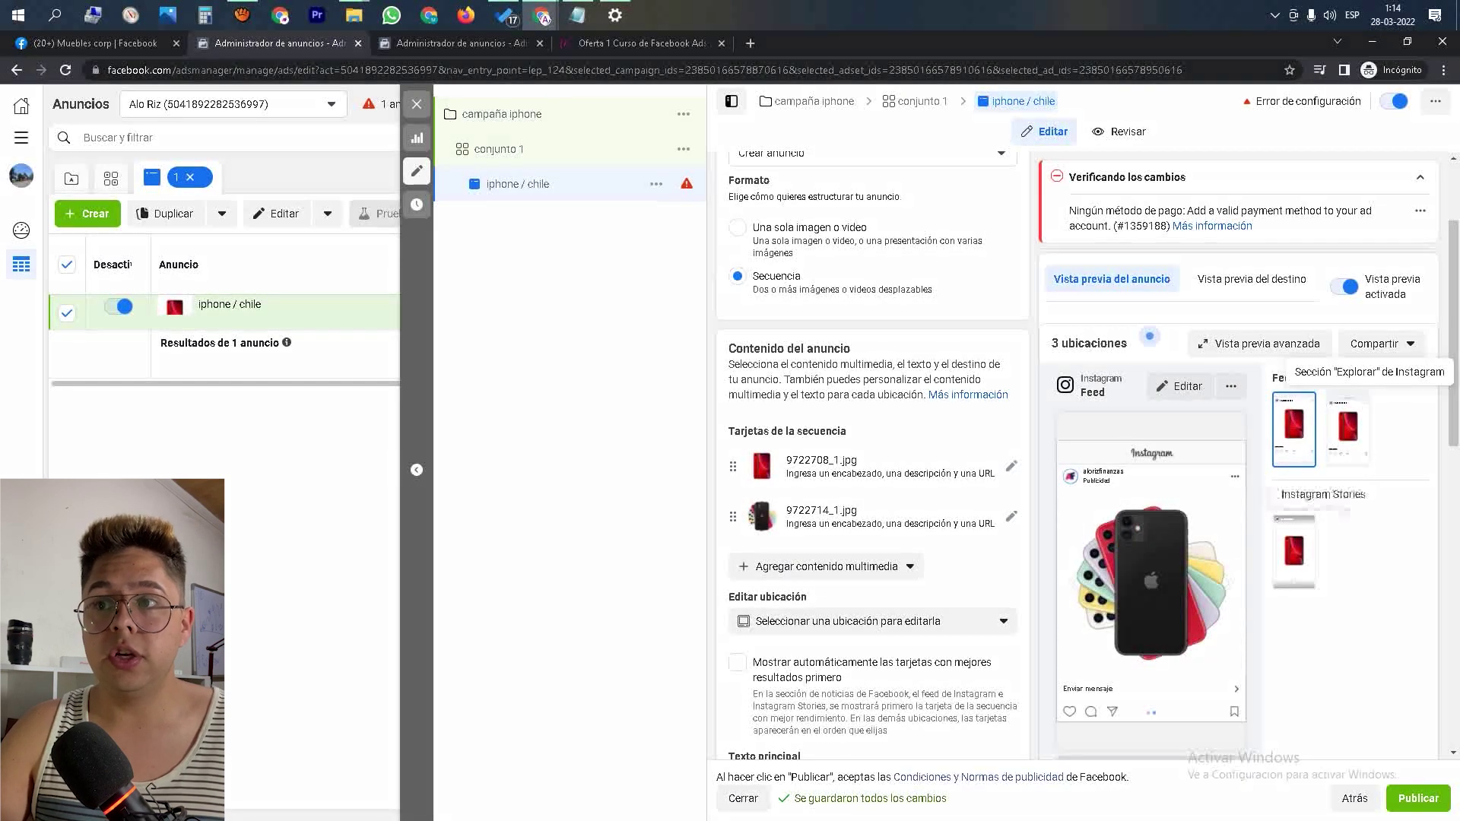
- Preview the ad in Instagram Stories and Instagram Feed, and check the options for adding more media to the sequence
left_click(1294, 552)
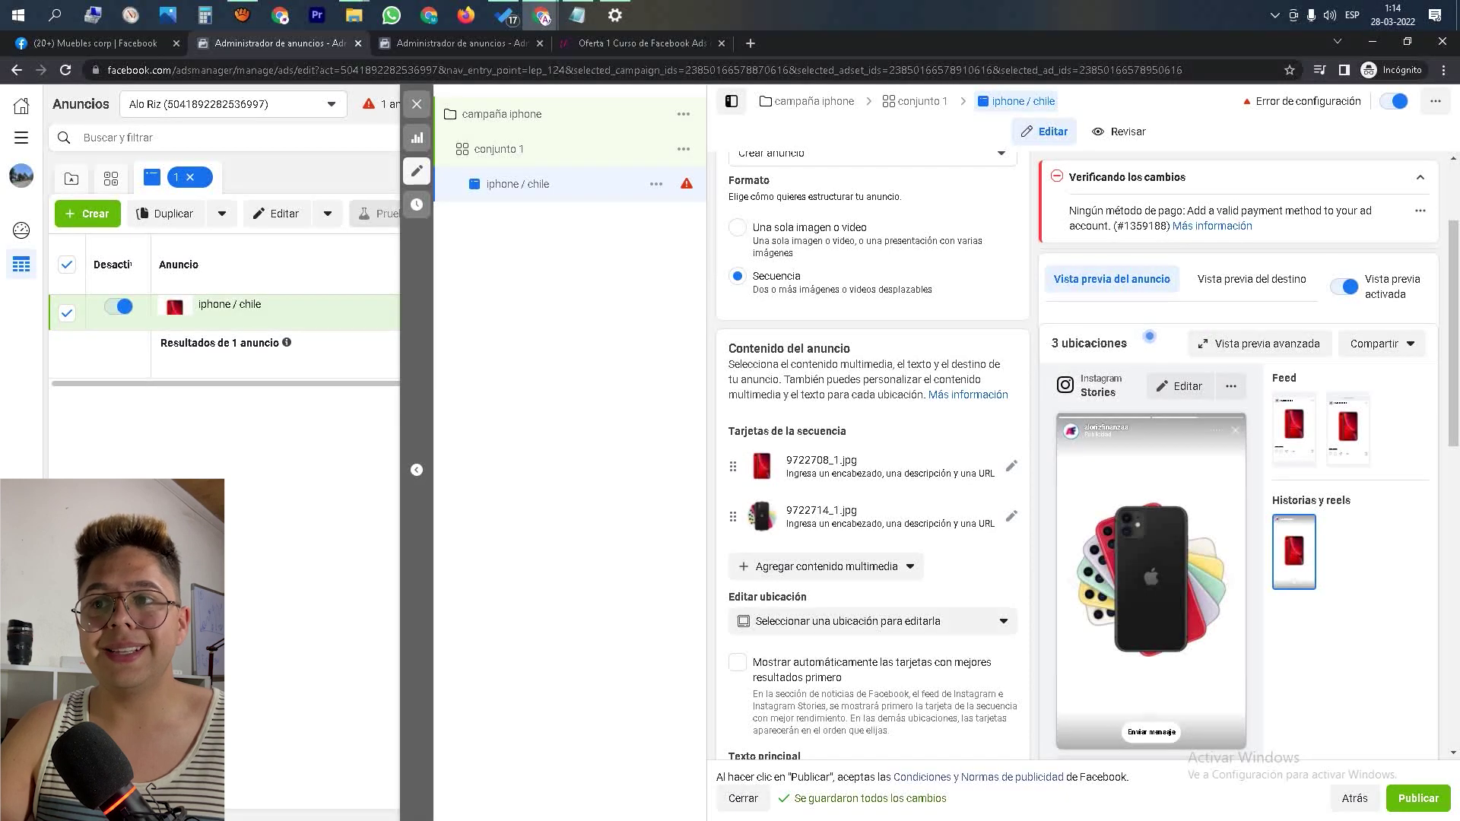
left_click(1294, 430)
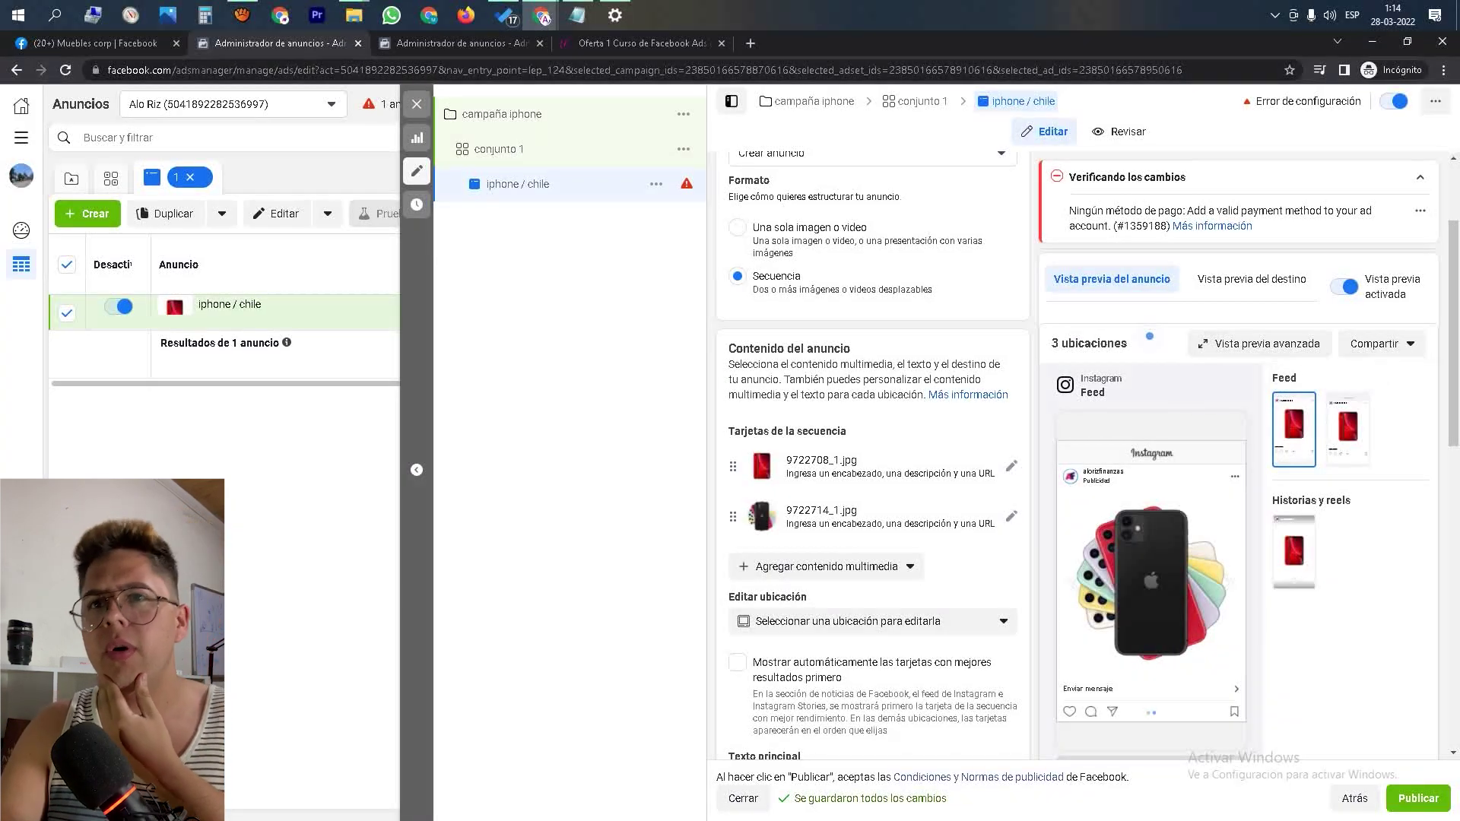
scroll(872, 456, "up", 2)
scroll(872, 456, "down", 2)
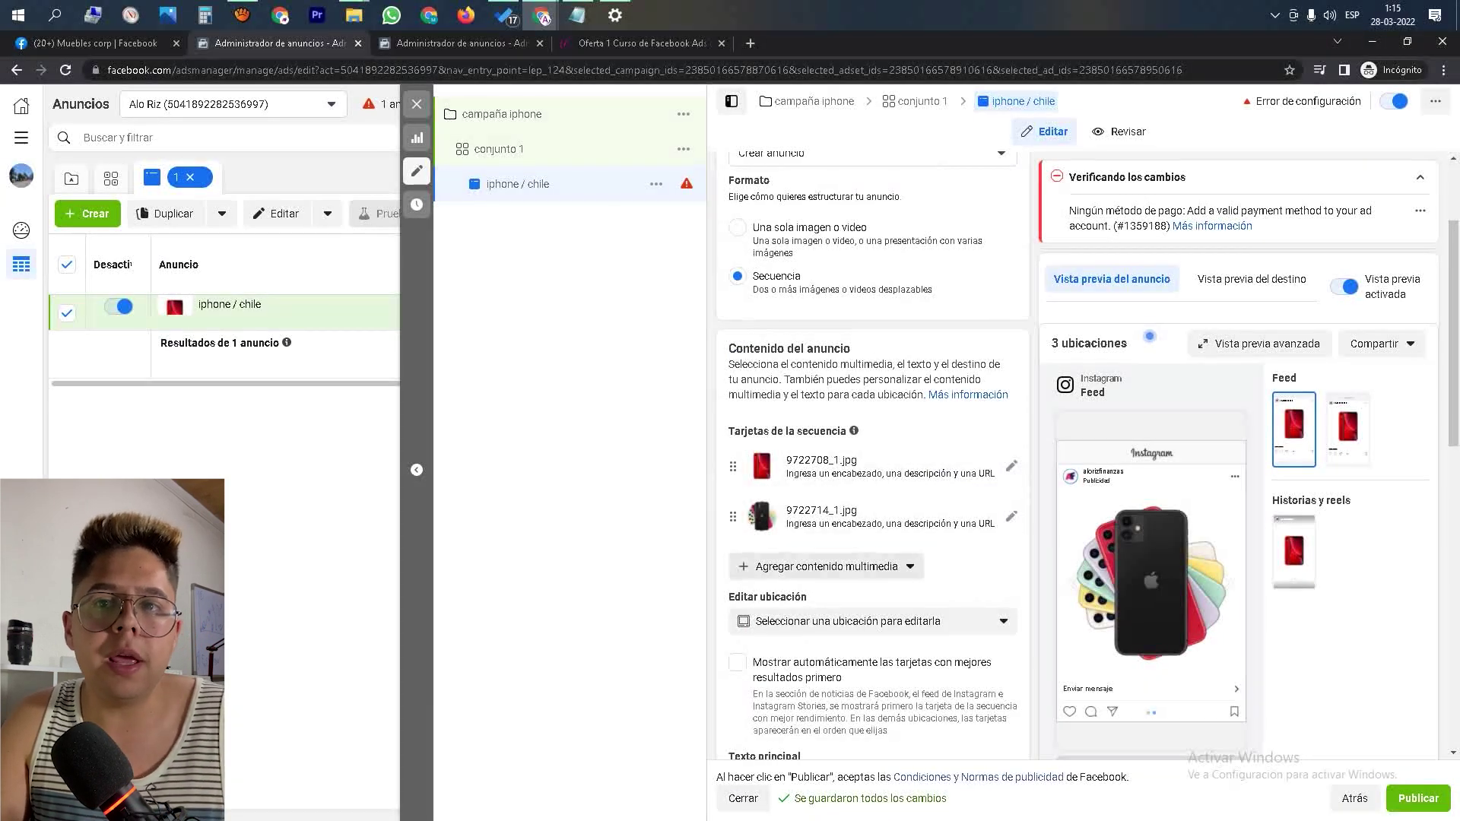
left_click(825, 567)
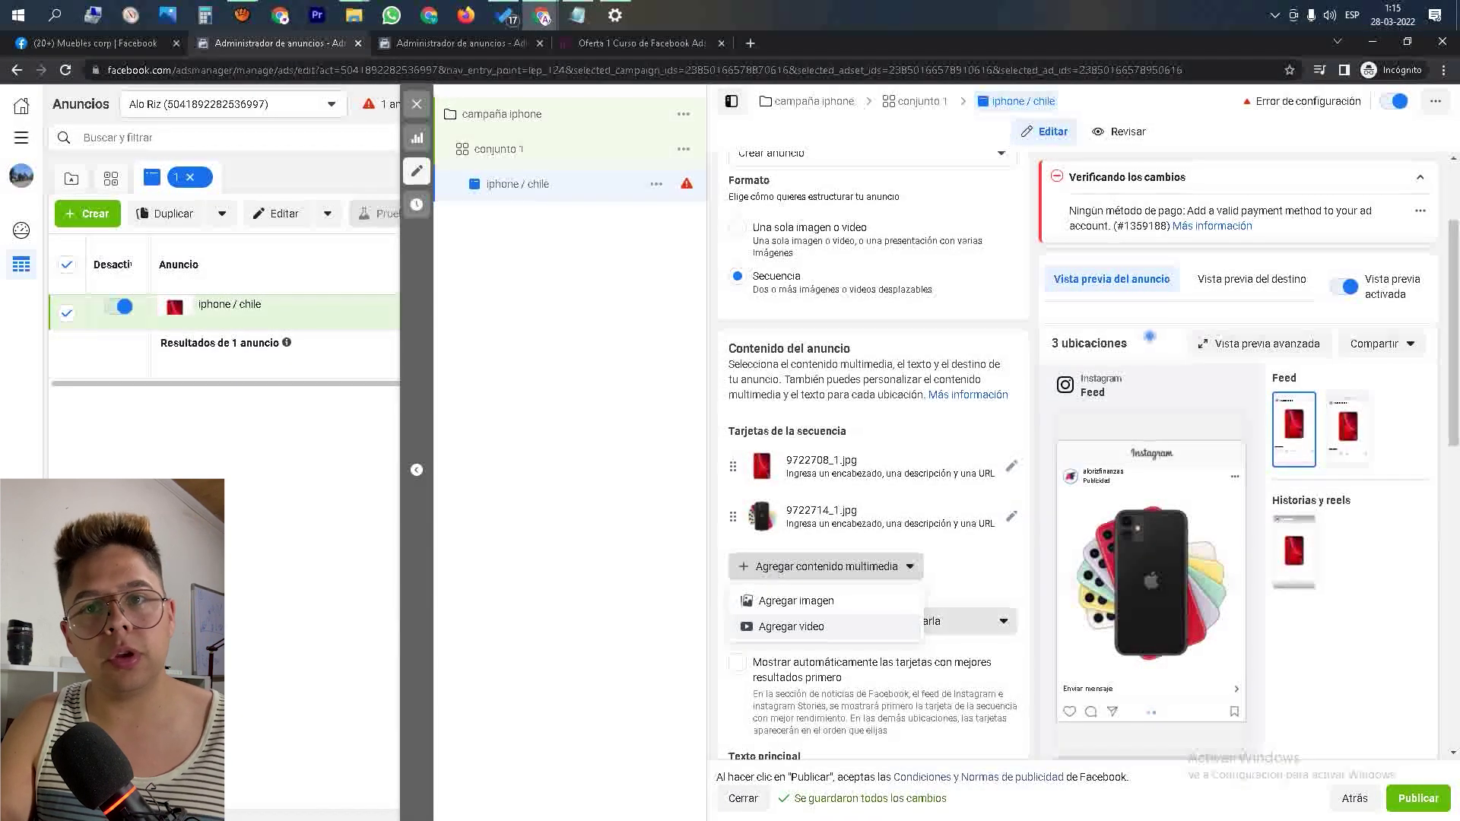
left_click(973, 565)
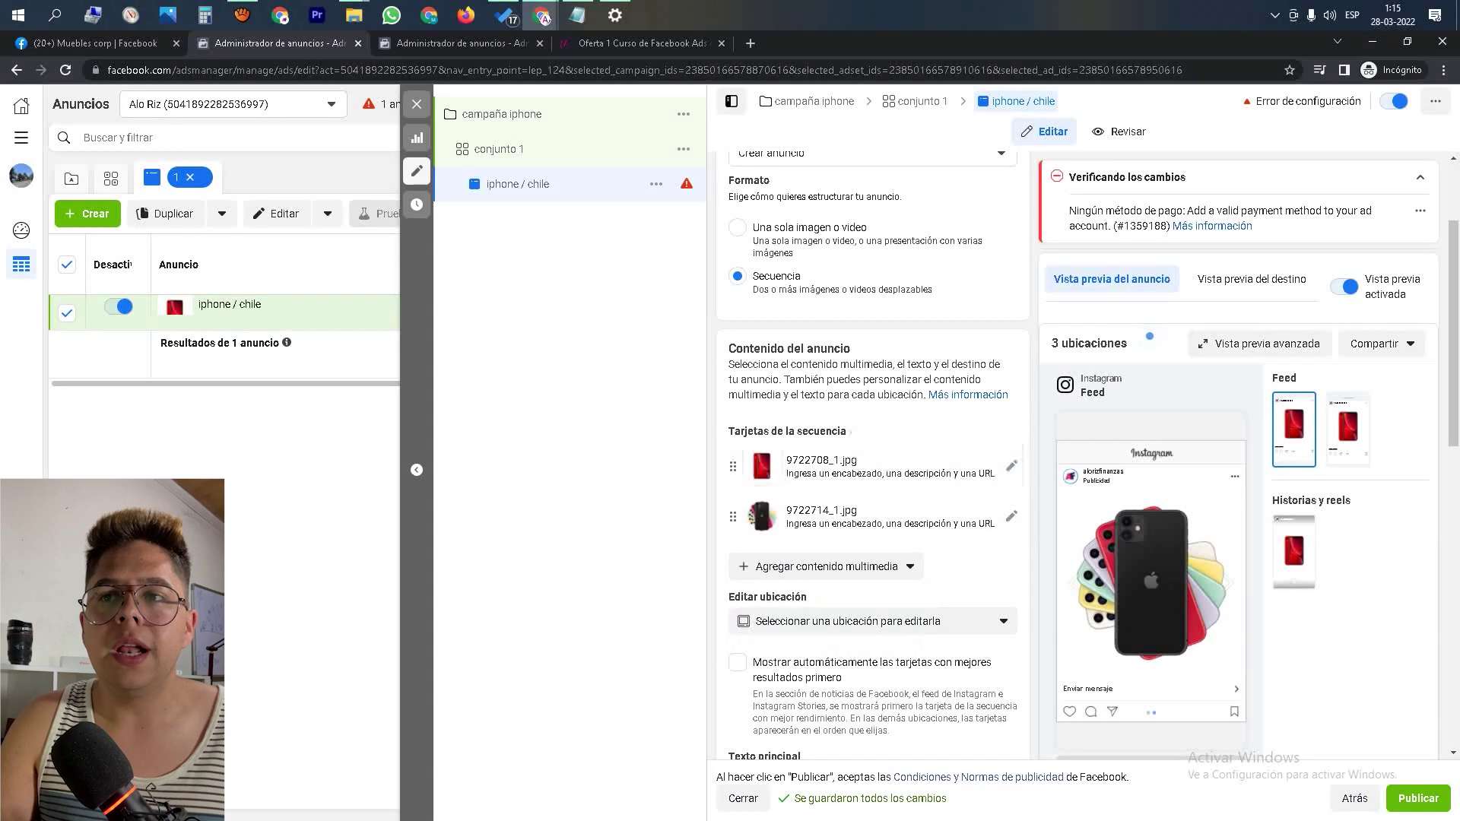
- Copy "cambiate a un iphone y recupera tu privacidad." from the Notepad draft and paste it as the ad's main text
scroll(872, 456, "down", 3)
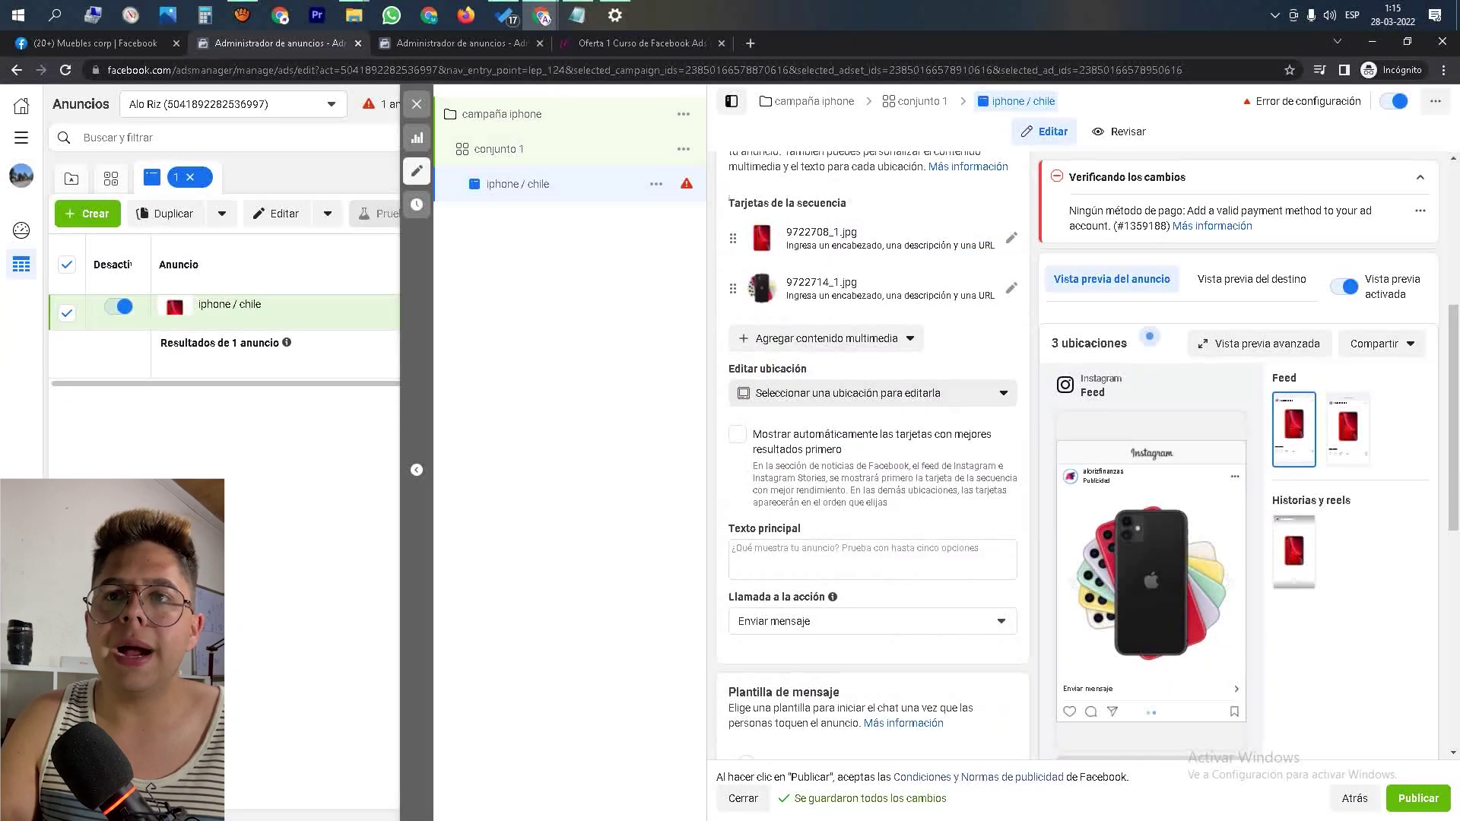
scroll(872, 456, "down", 1)
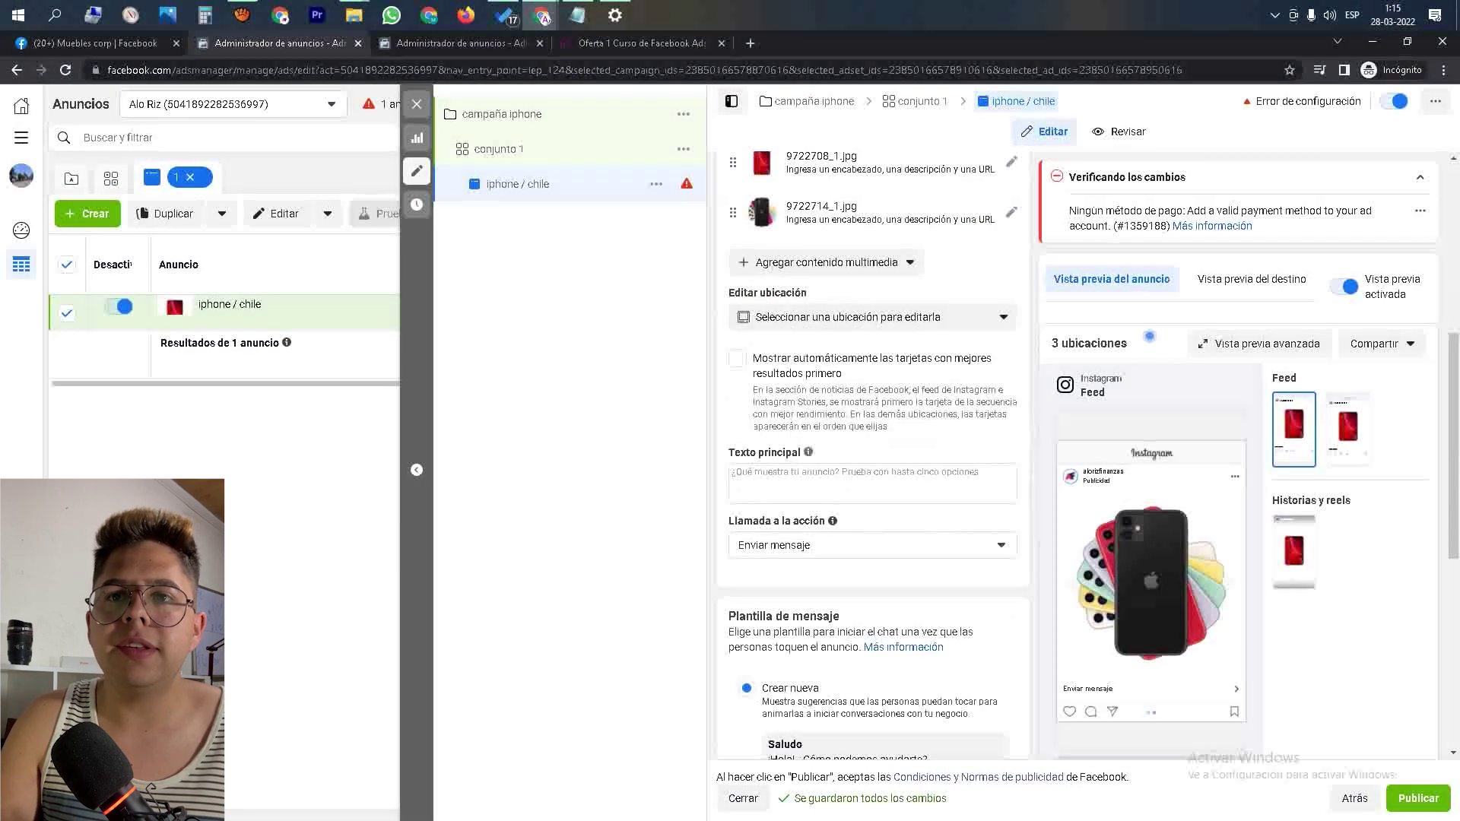
left_click(872, 484)
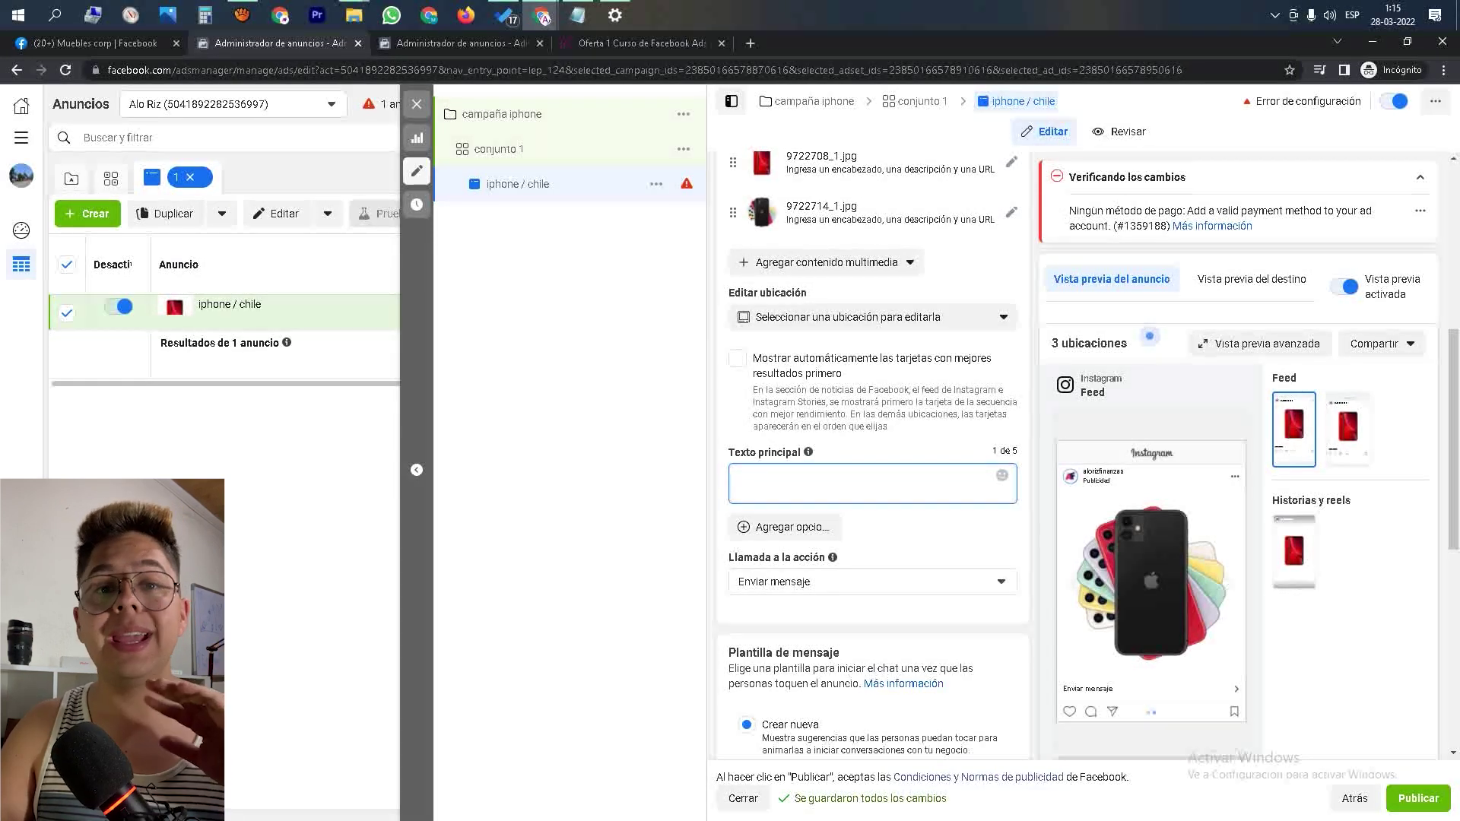
left_click(577, 14)
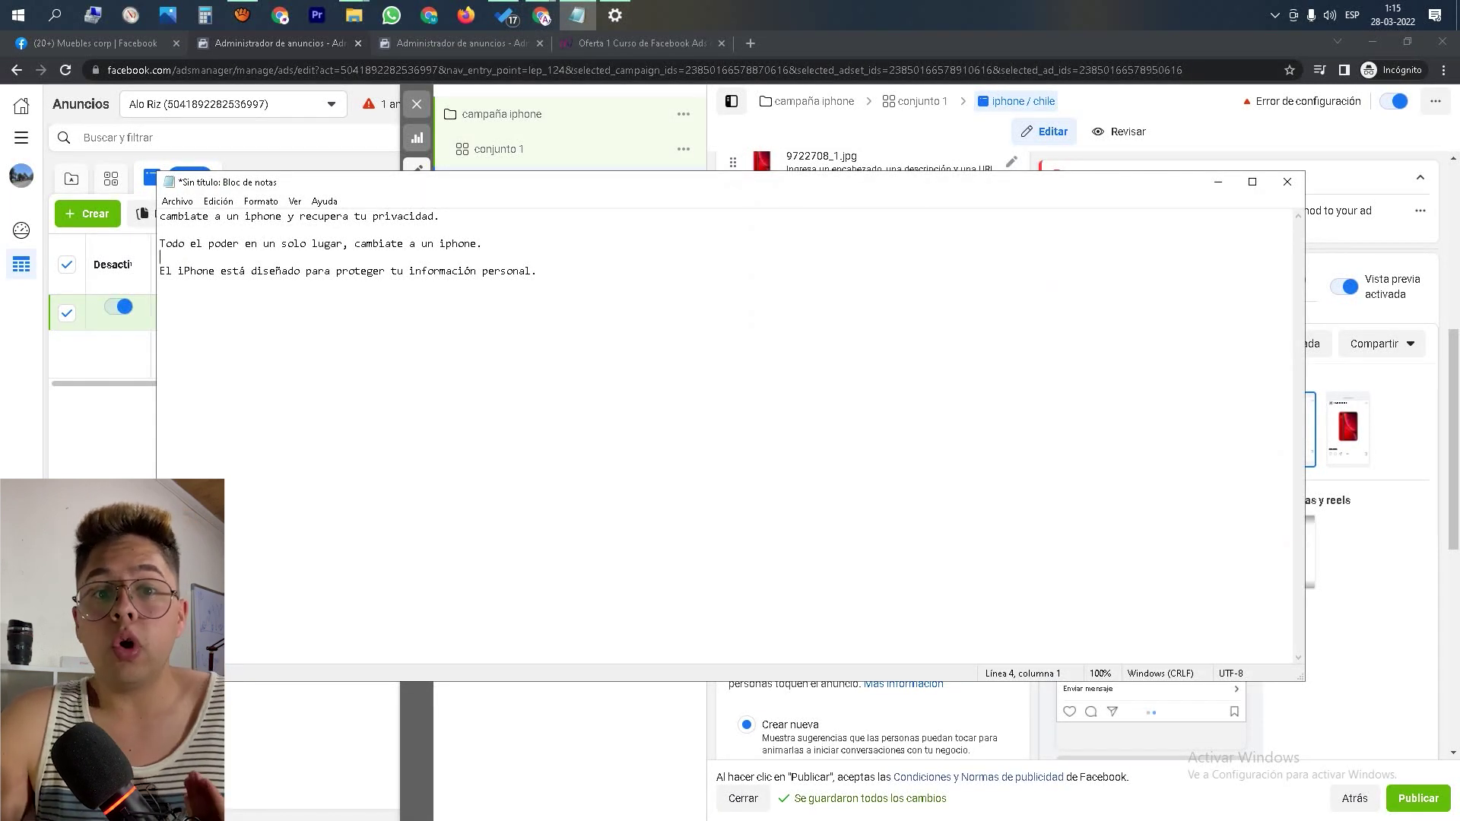
left_click_drag(448, 217, 178, 216)
left_click(160, 230)
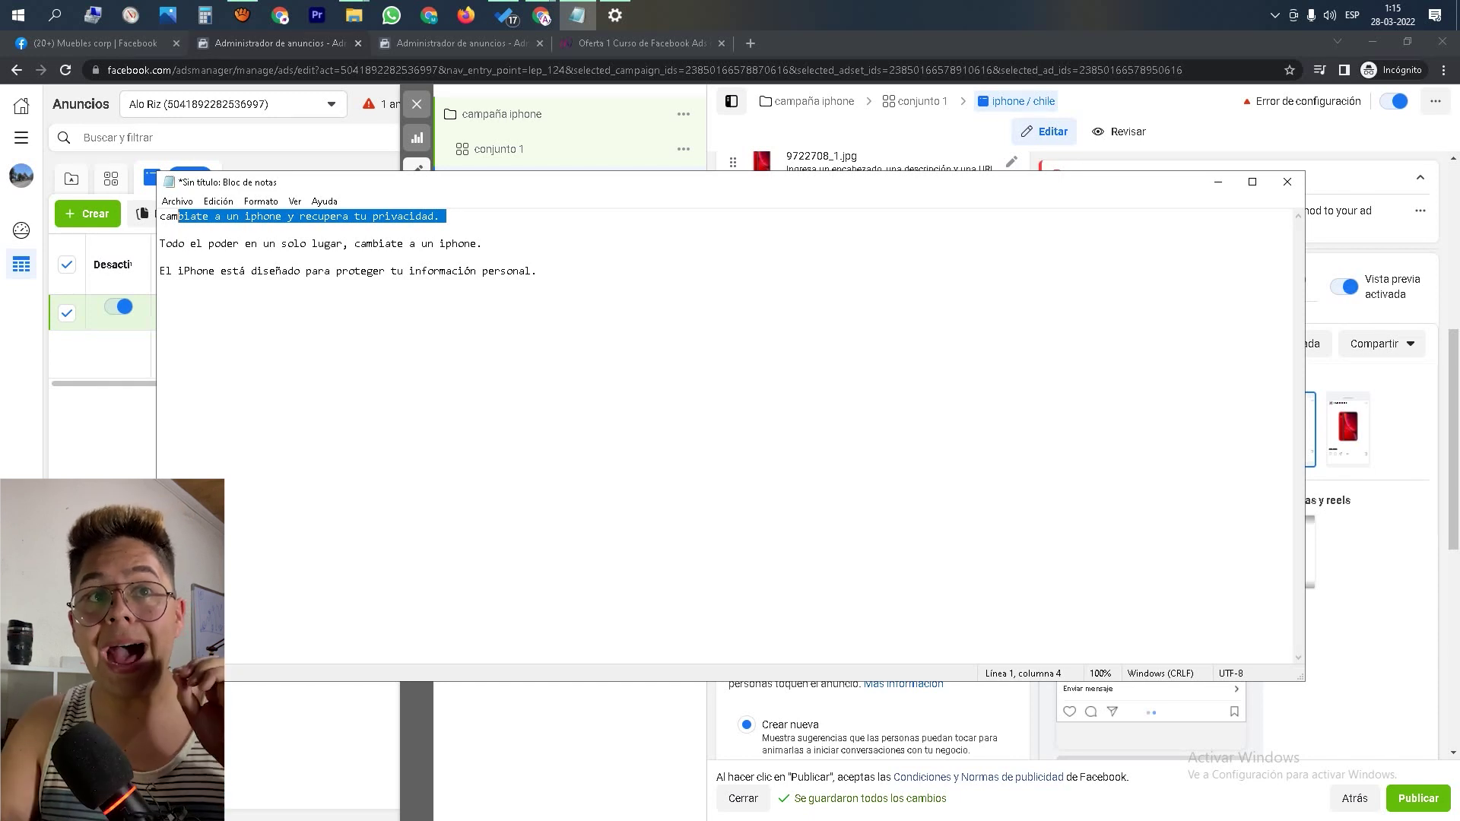
left_click(160, 229)
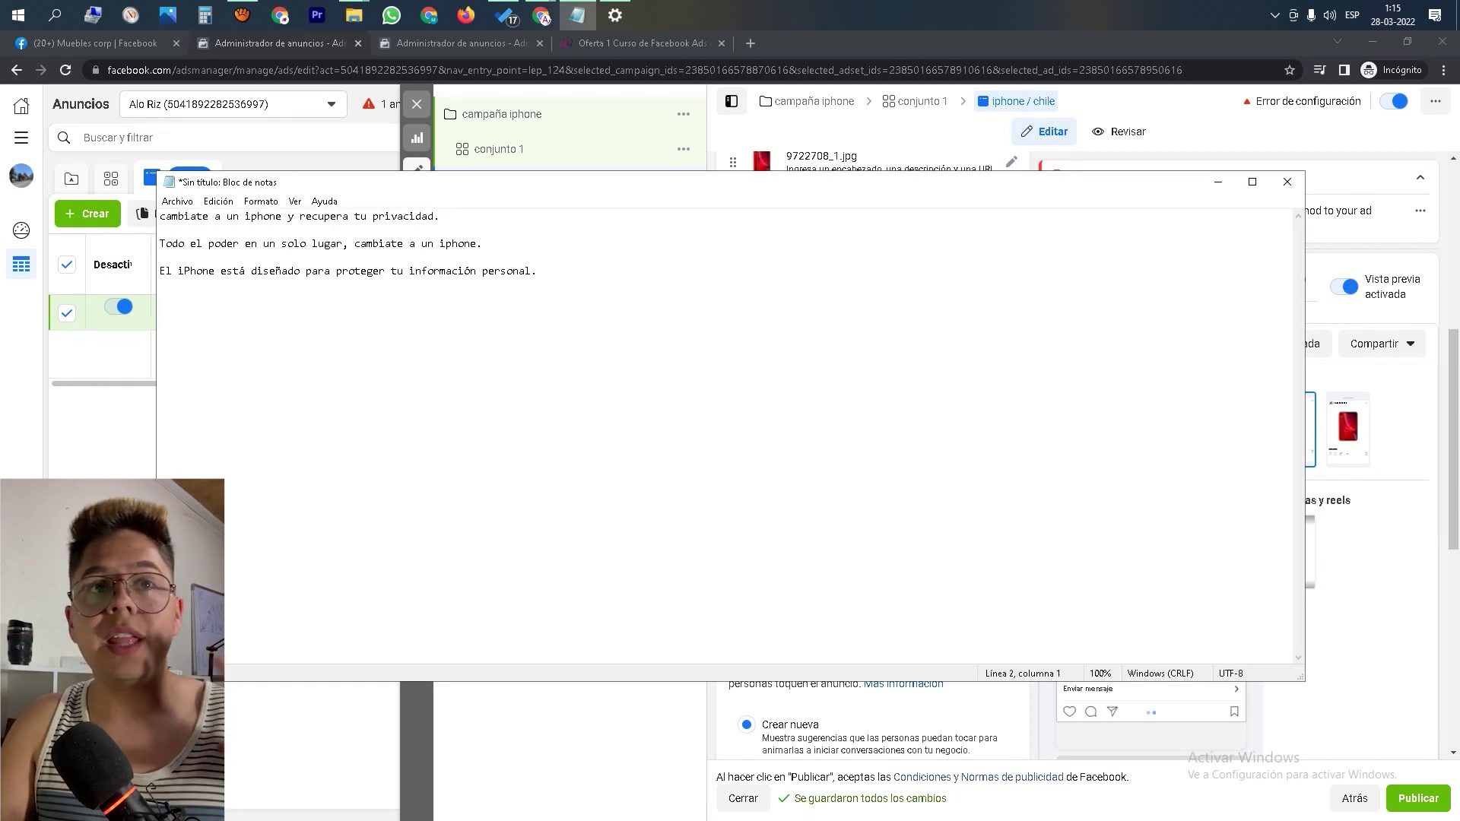
key("shift+Up")
right_click(248, 216)
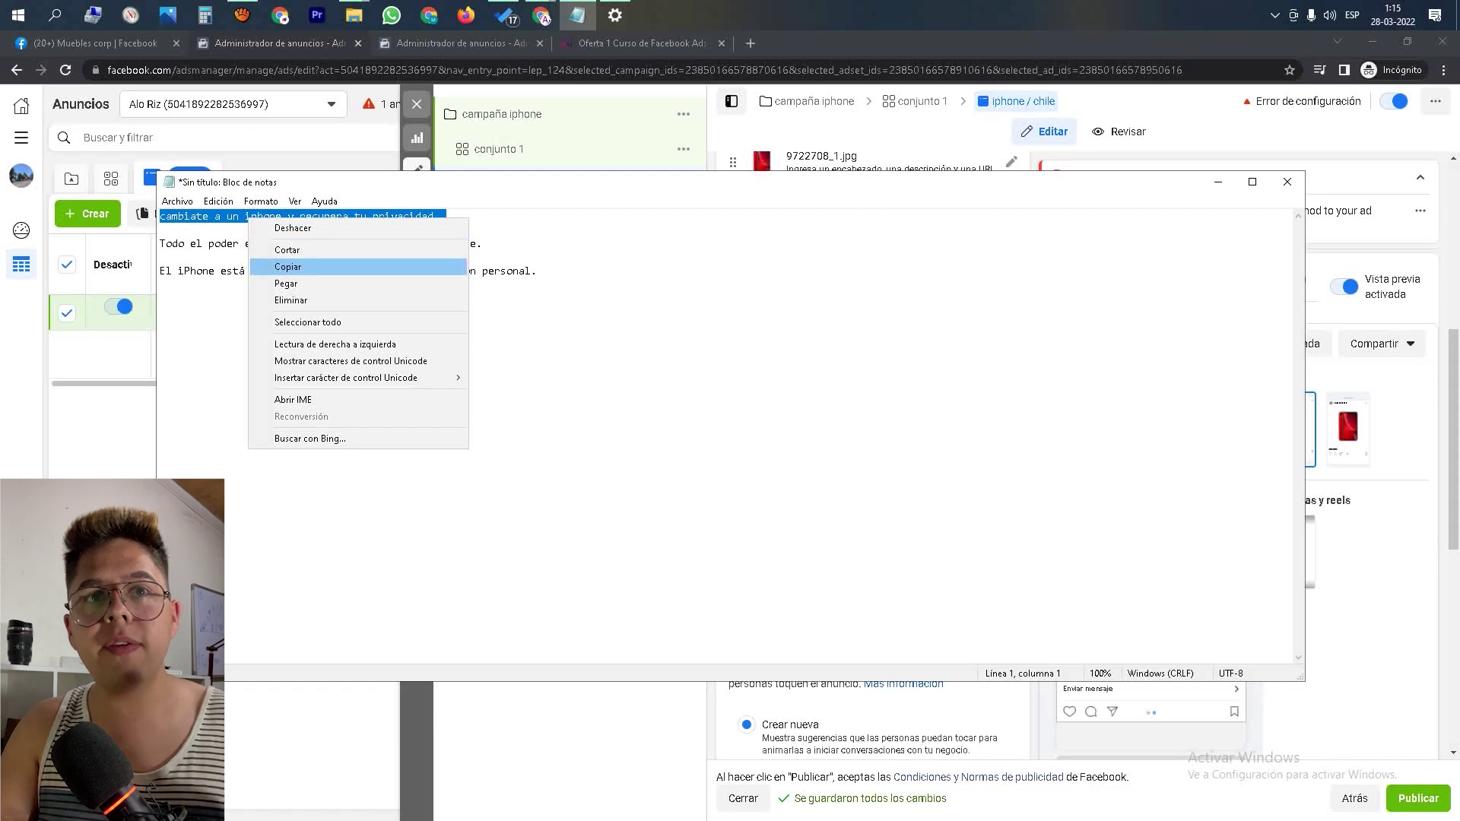
left_click(319, 266)
key("alt+Tab")
left_click(844, 481)
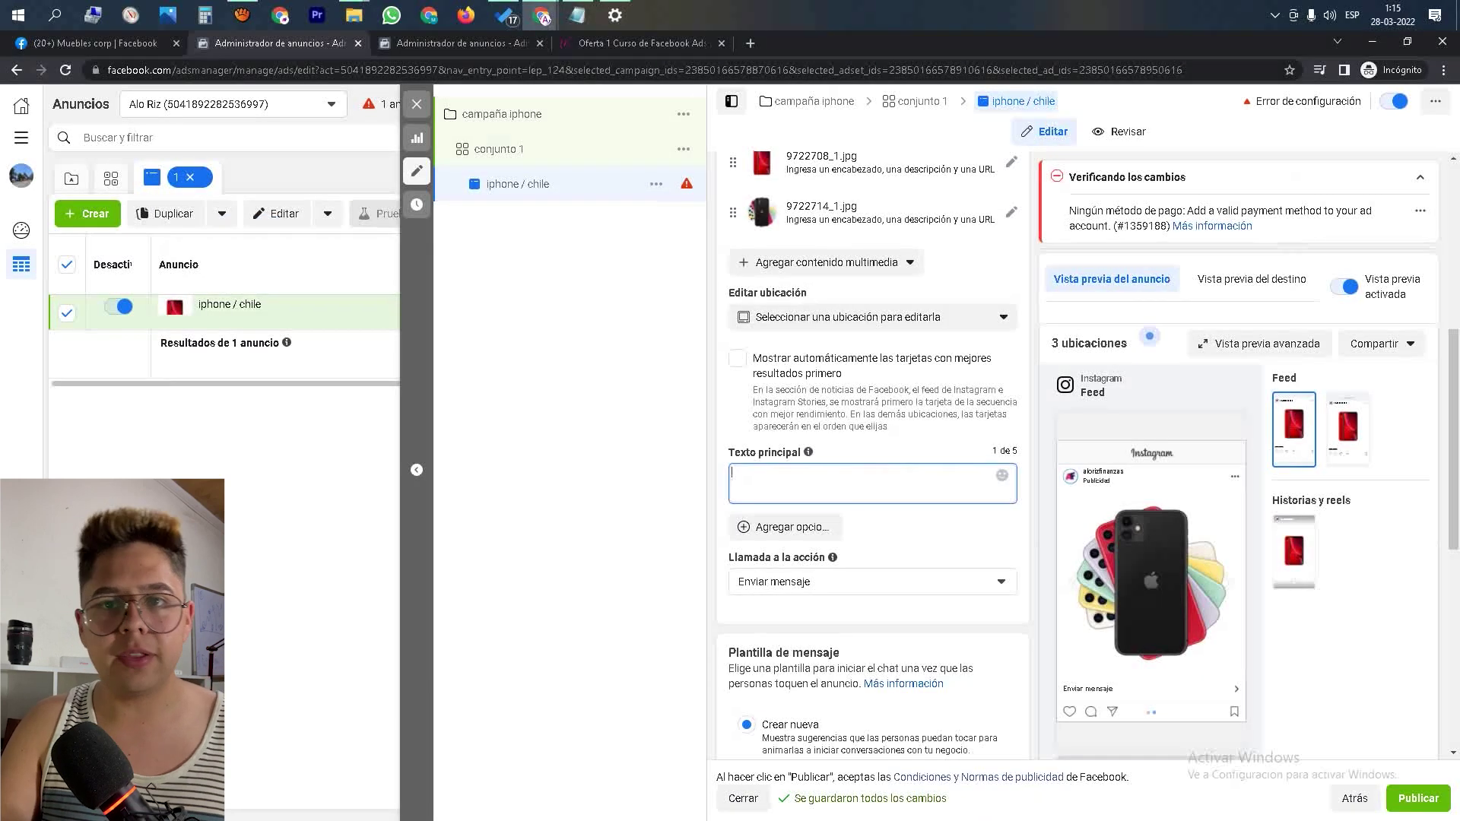
key("ctrl+v")
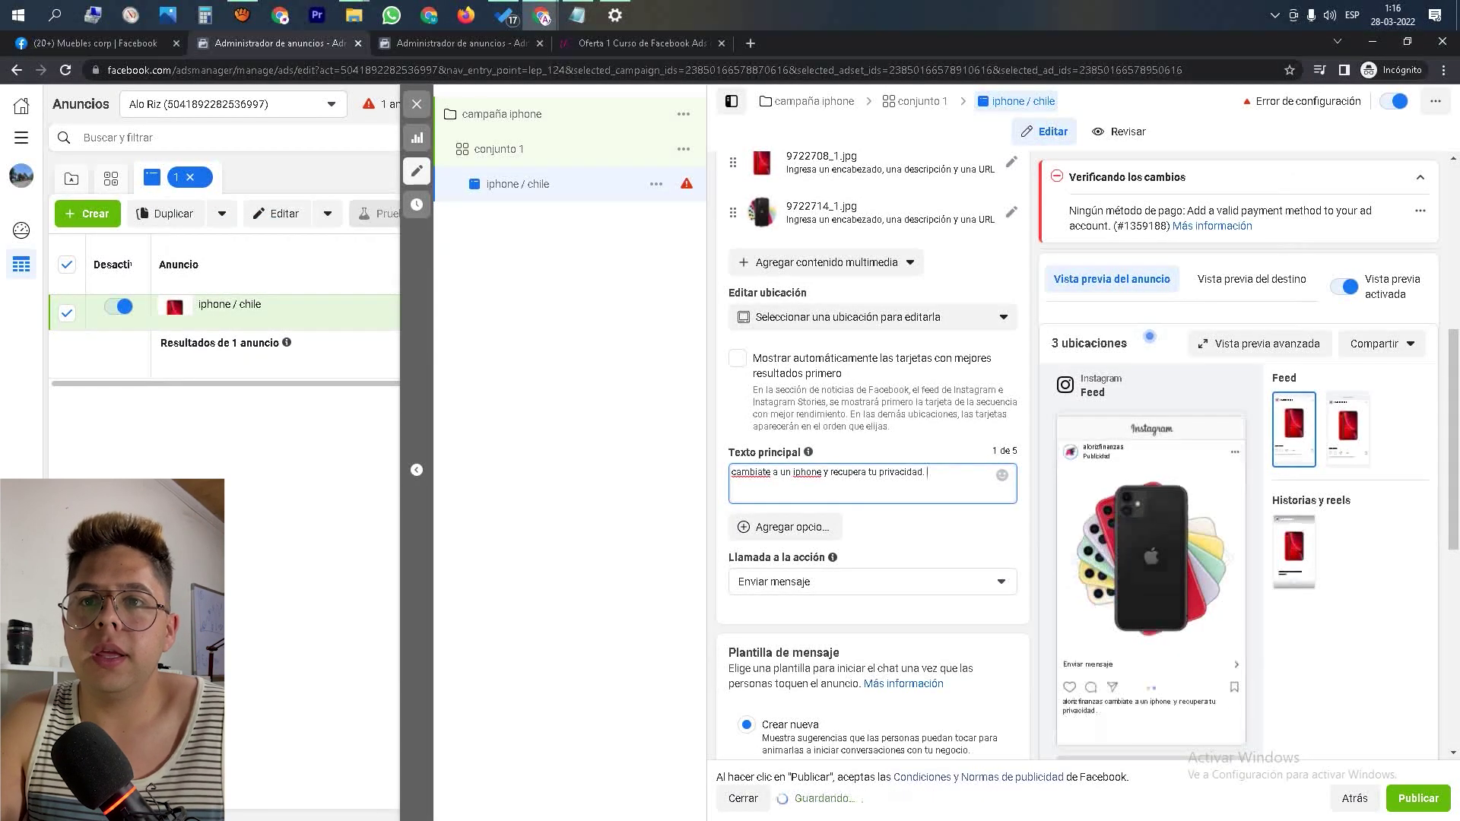
- Correct the opening word of the ad's main text to "Cámbiate", with an accent and a capital C
right_click(751, 475)
left_click(789, 490)
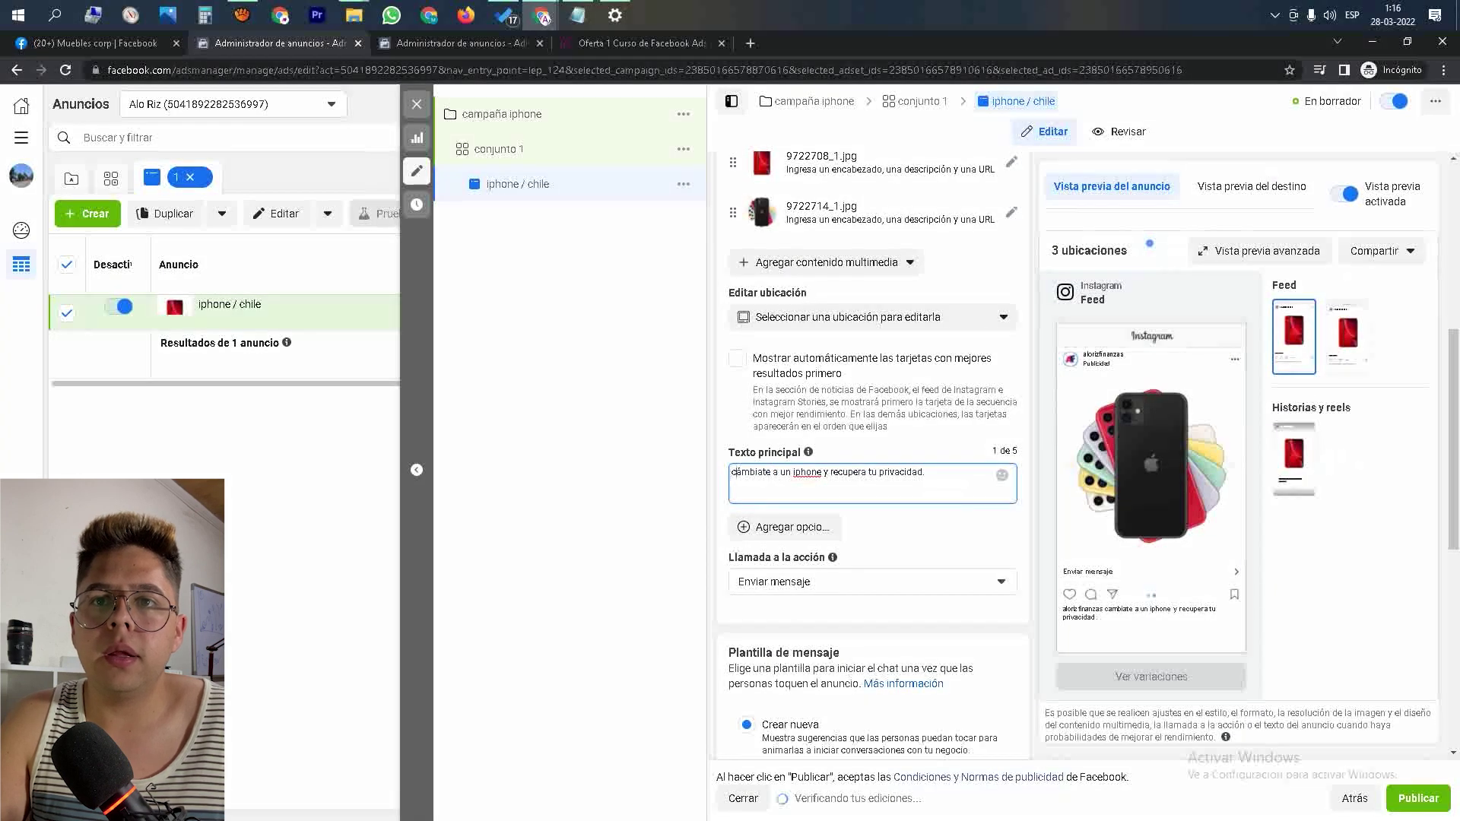
type("C")
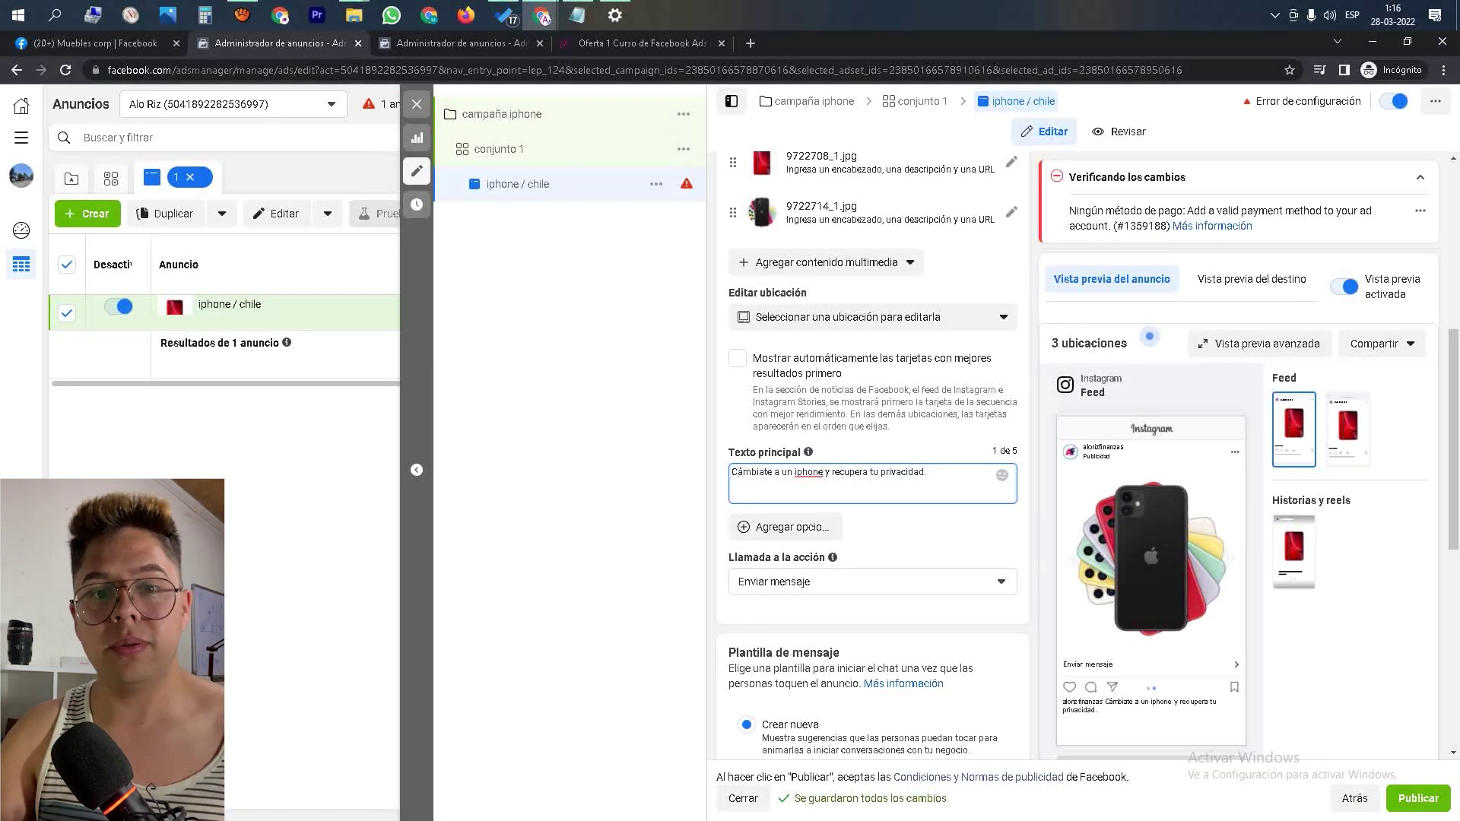
type(".")
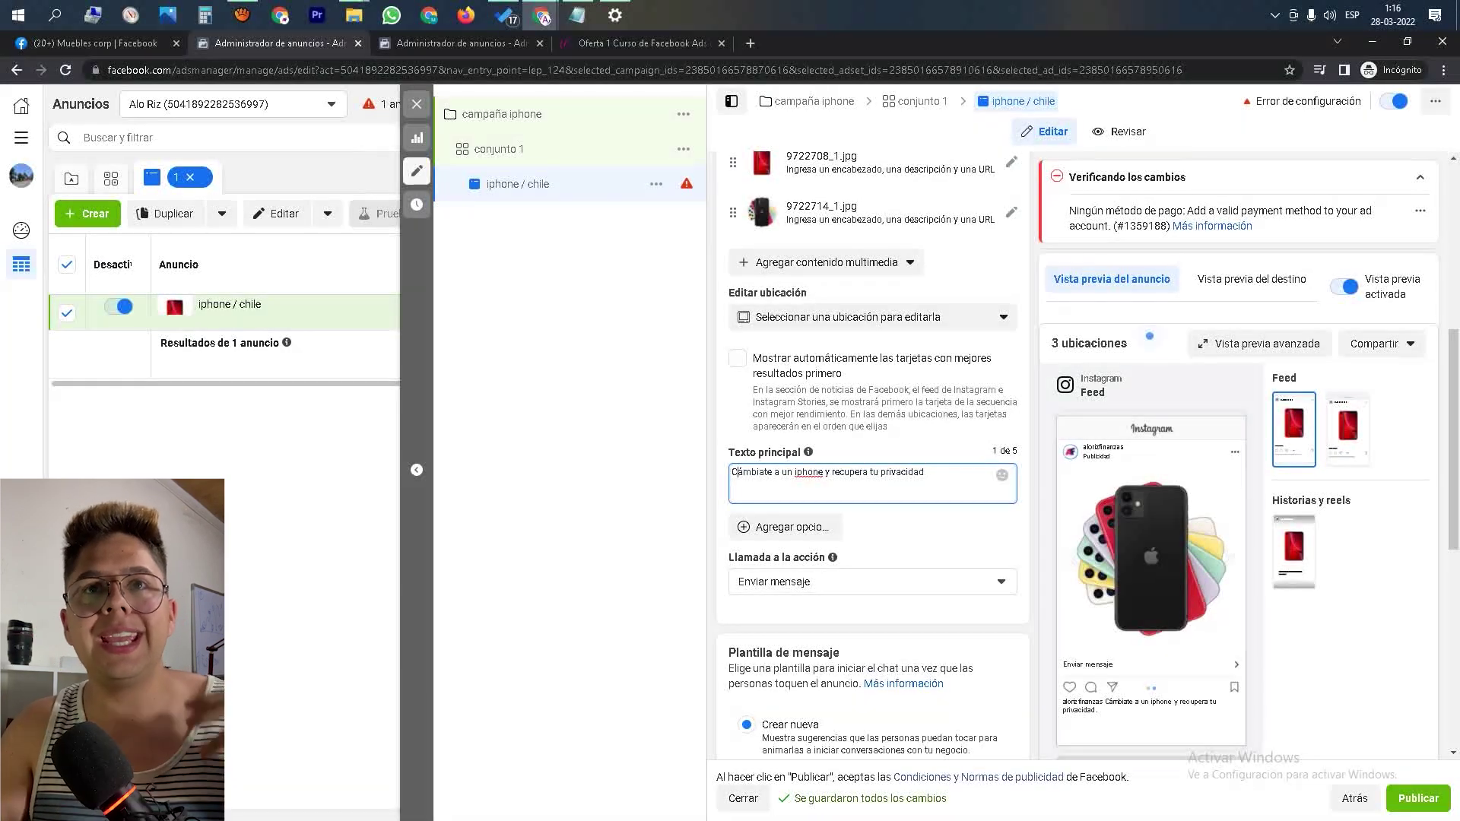
- Copy "Todo el poder en un solo lugar, cambiate a un iphone." from Notepad and insert it above the existing line of the main text
left_click(577, 15)
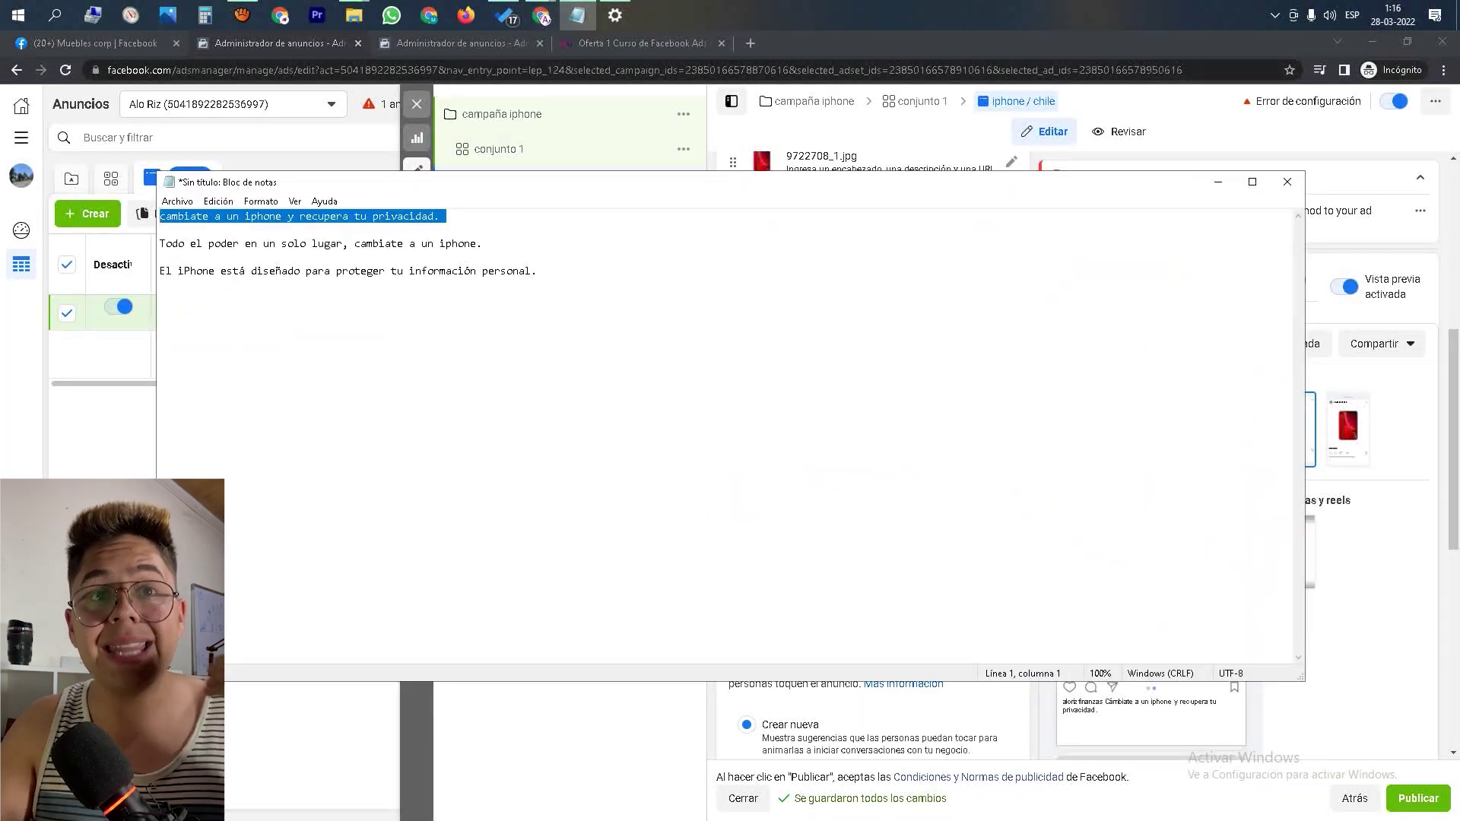
left_click_drag(161, 229, 161, 257)
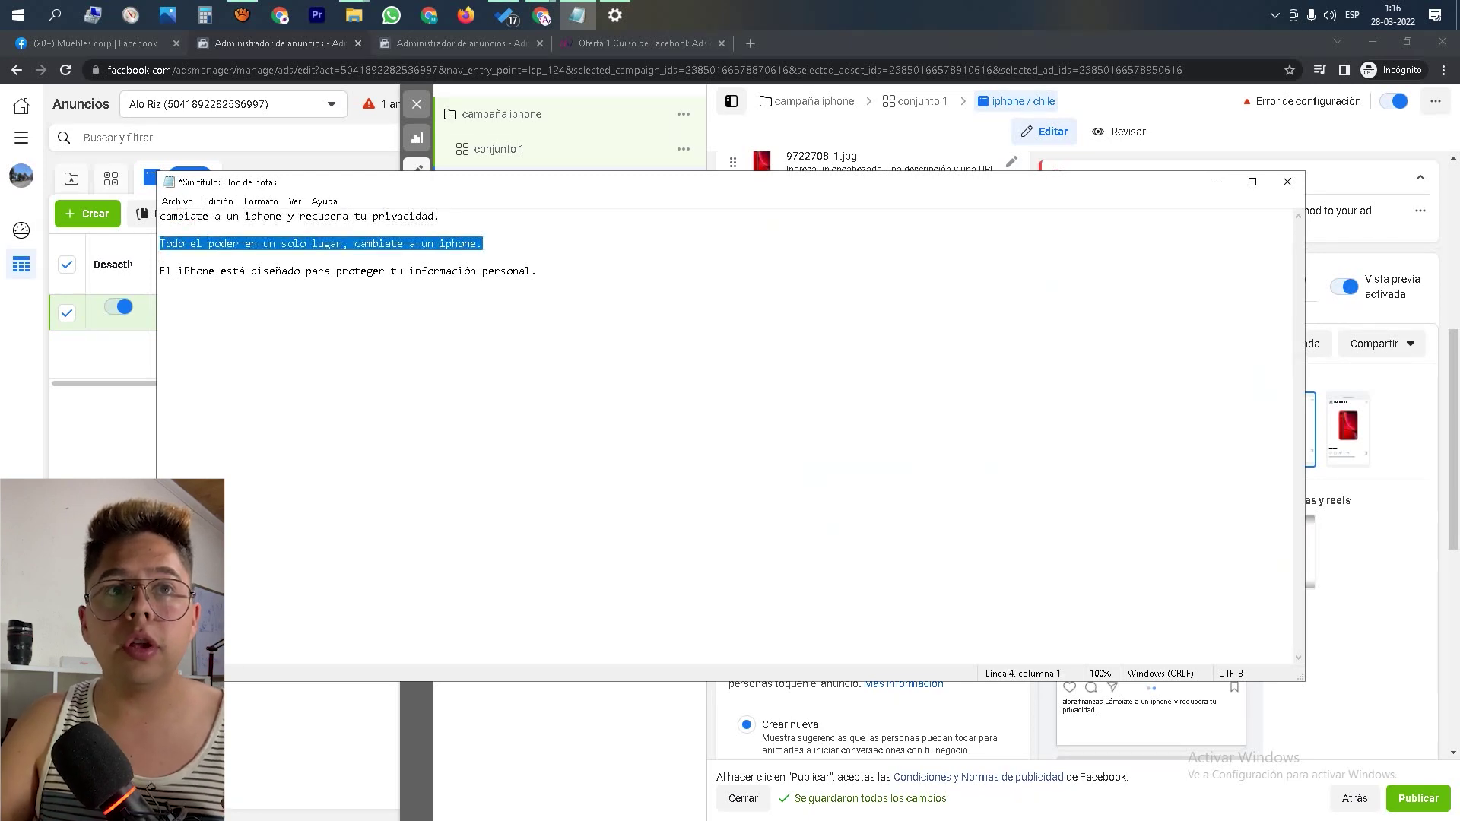
right_click(222, 245)
left_click(237, 293)
left_click(1218, 181)
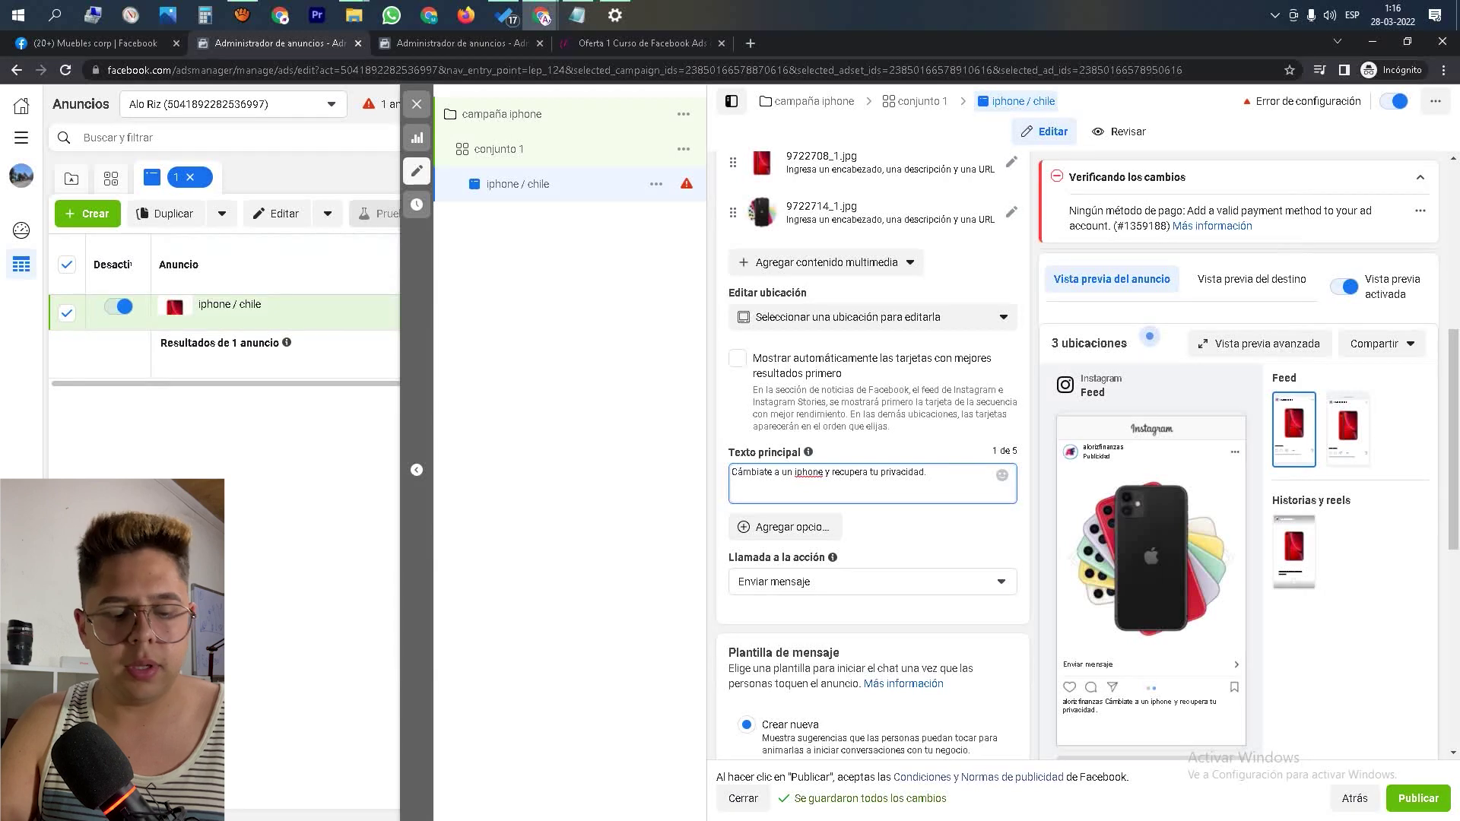
key("ctrl+v")
key("Delete")
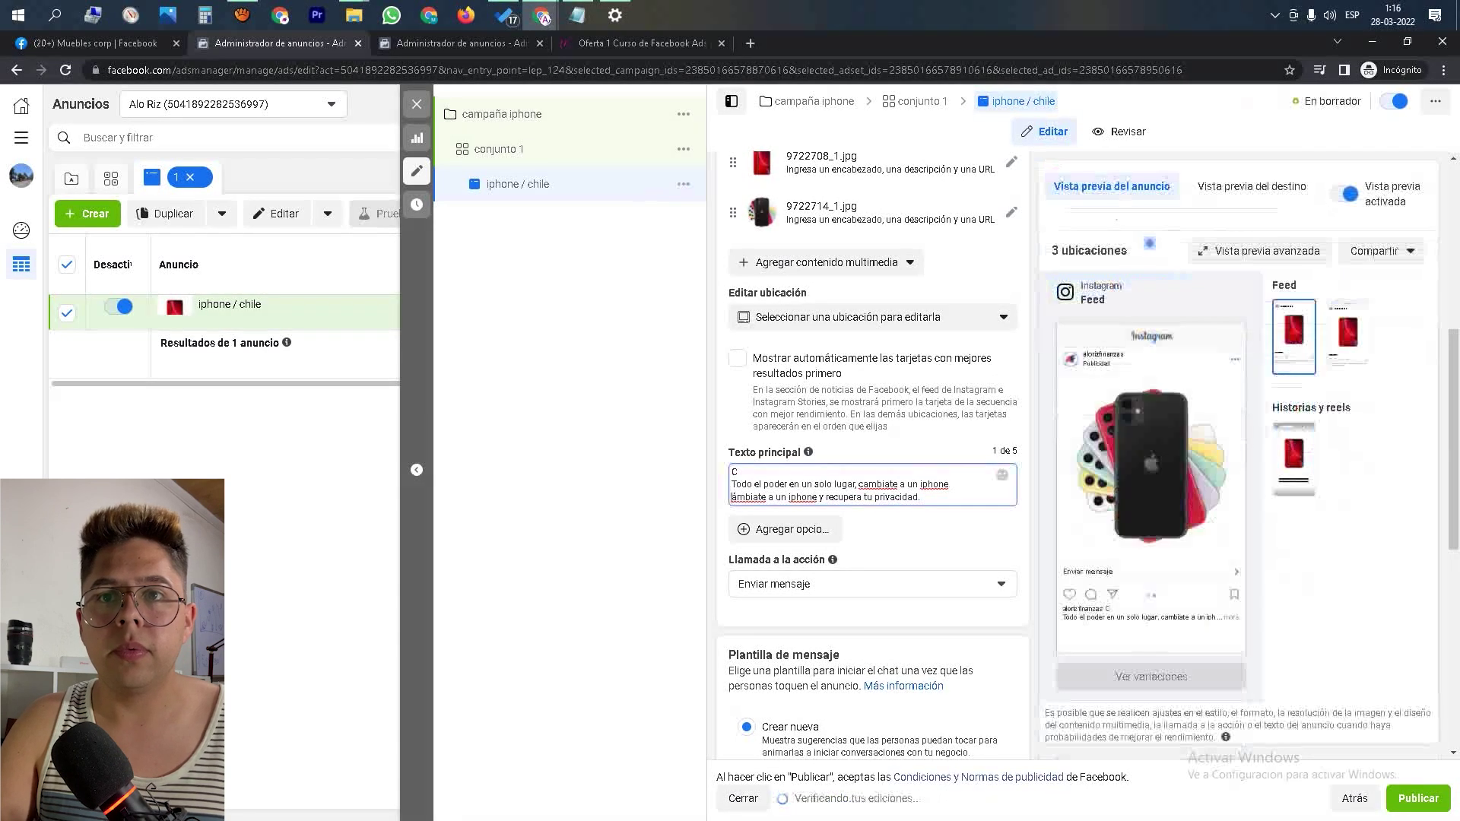
key("BackSpace")
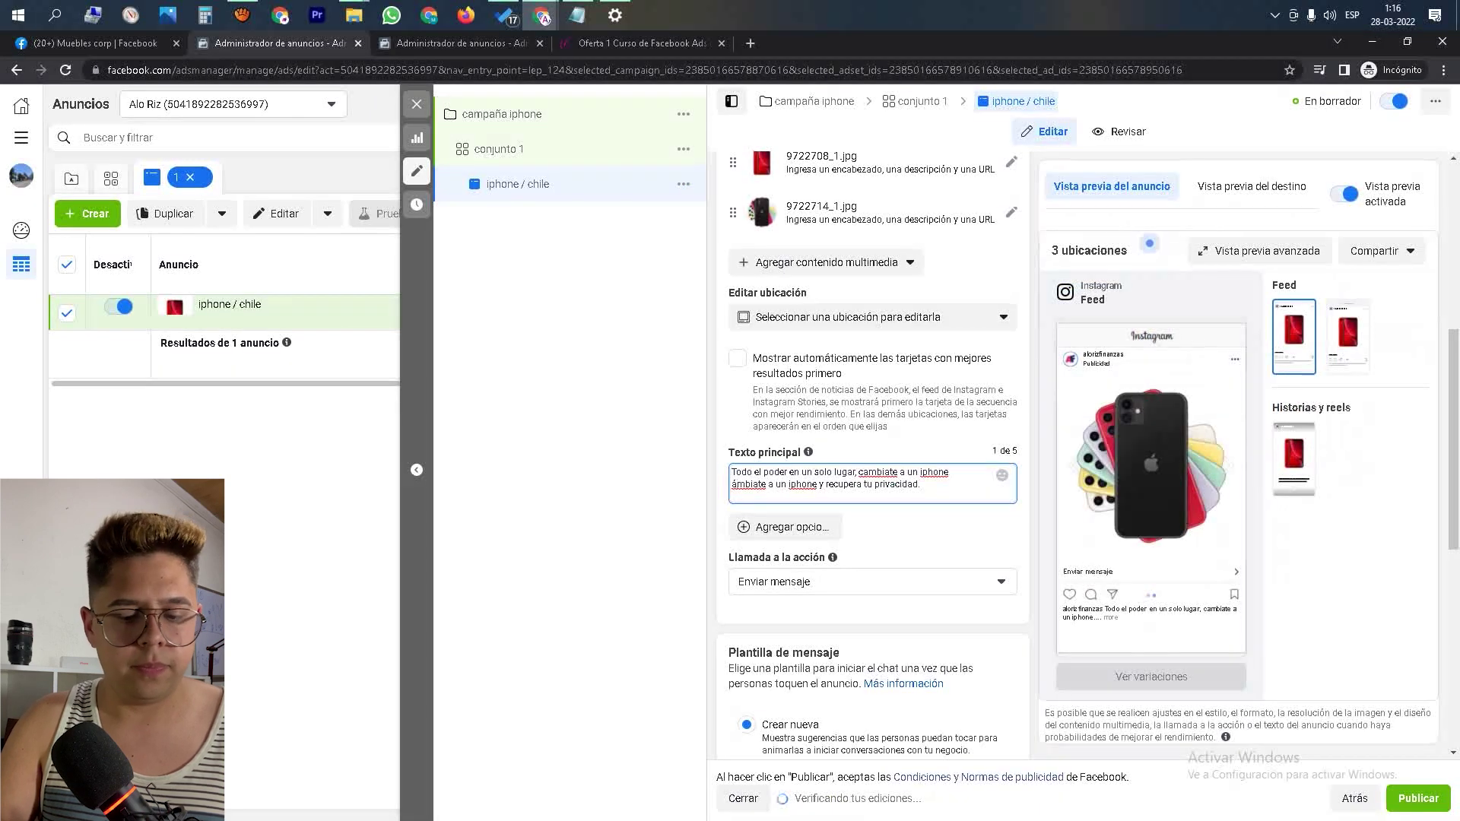
type("C")
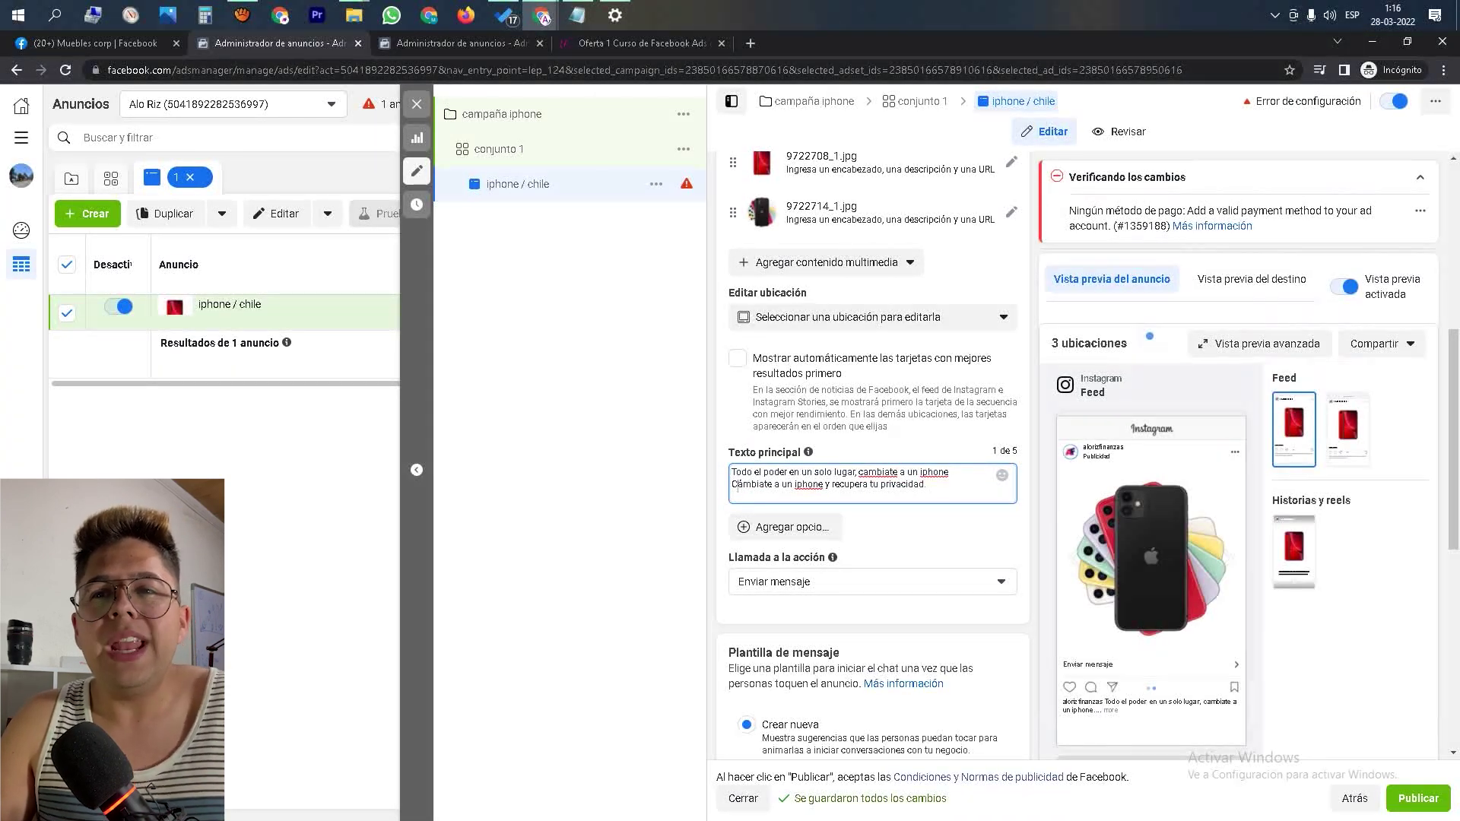
- Delete the line "Cámbiate a un iphone y recupera tu privacidad." from the ad's main text
key("ctrl+shift+Left")
key("ctrl+shift+Left")
key("ctrl+shift+Left")
key("ctrl+shift+Left")
key("ctrl+shift+Left")
key("ctrl+shift+Left")
key("ctrl+shift+Left")
key("ctrl+shift+Left")
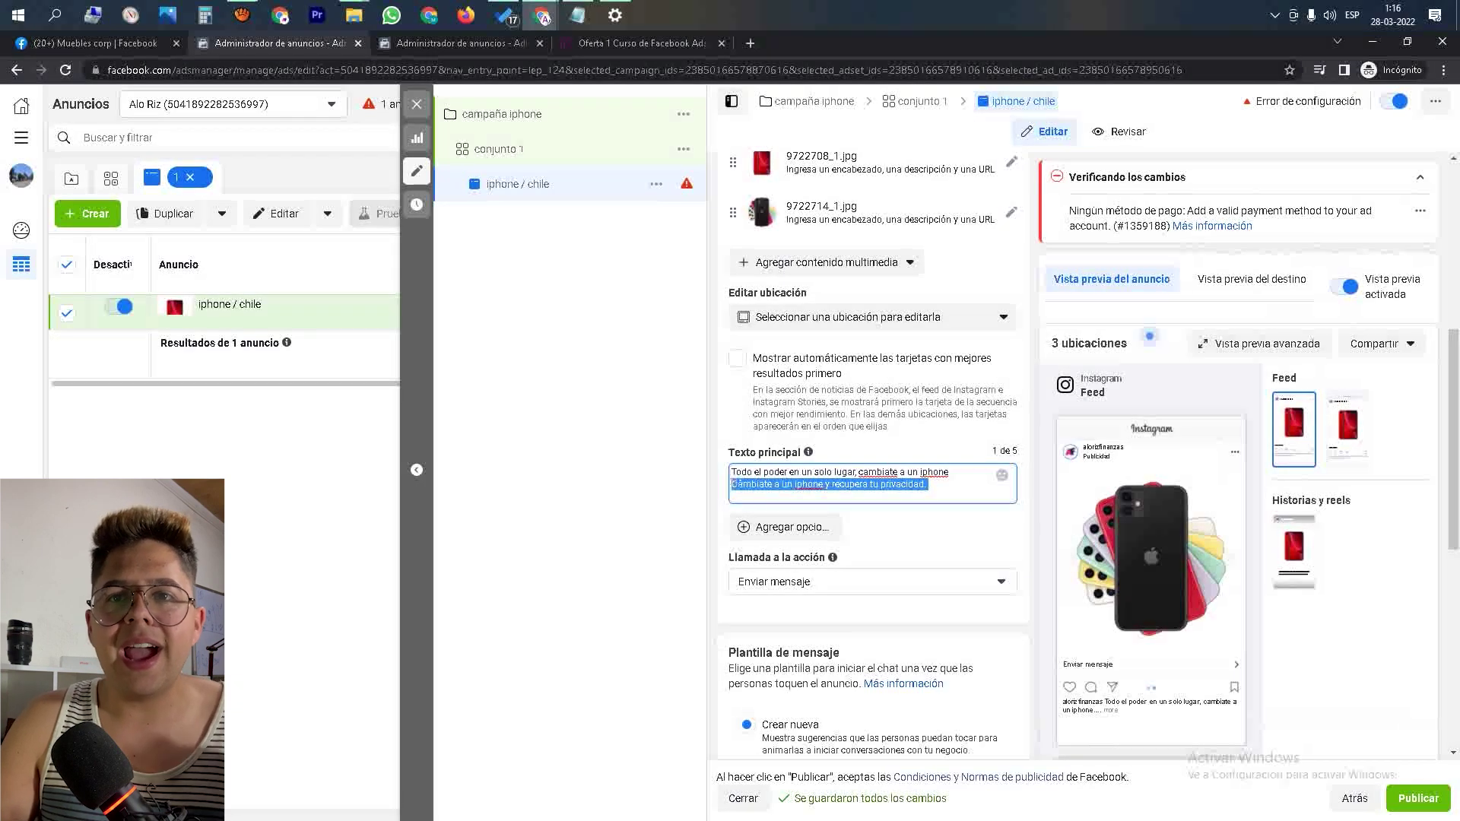
key("BackSpace")
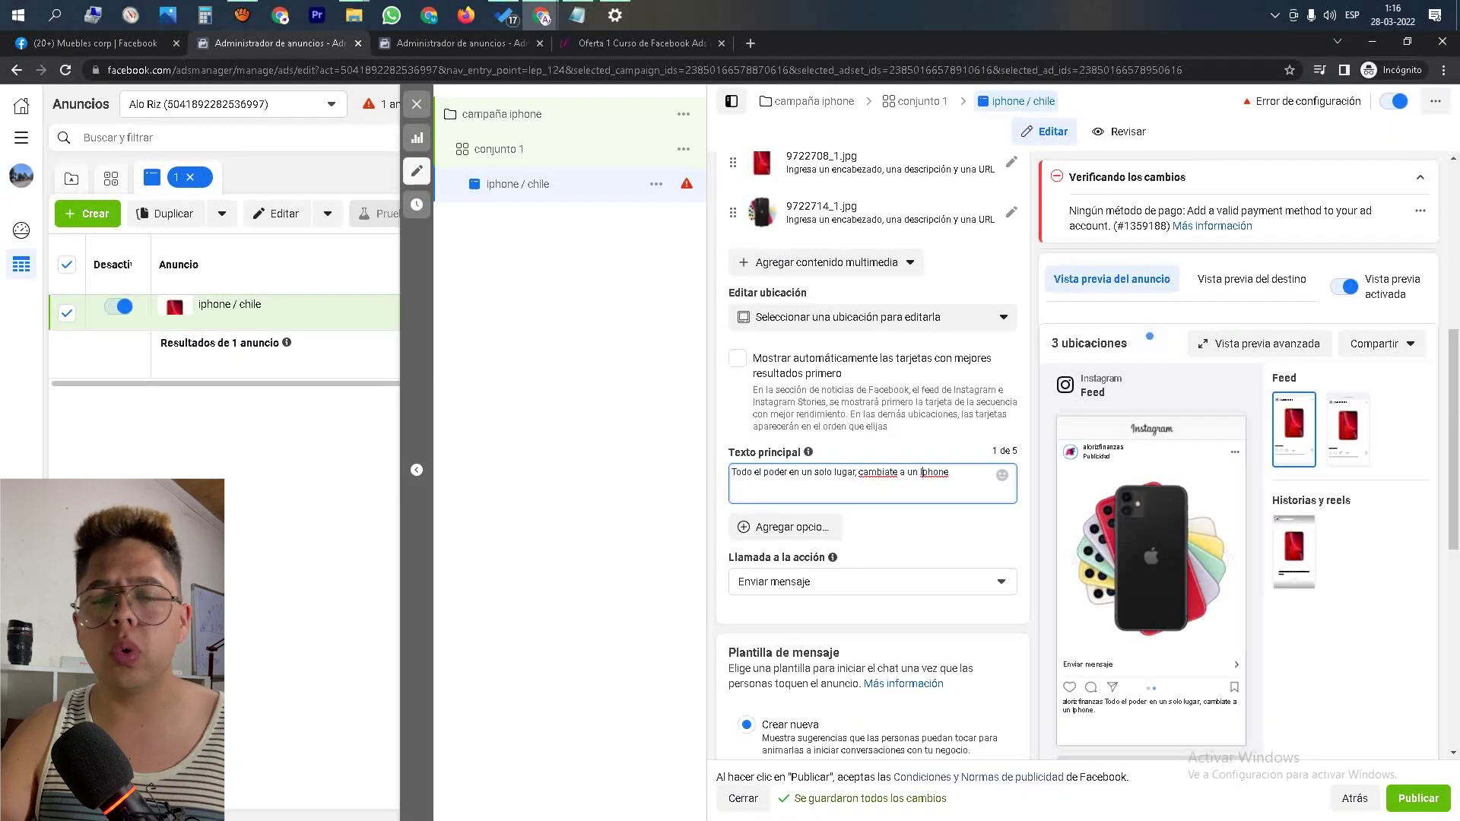
key("BackSpace")
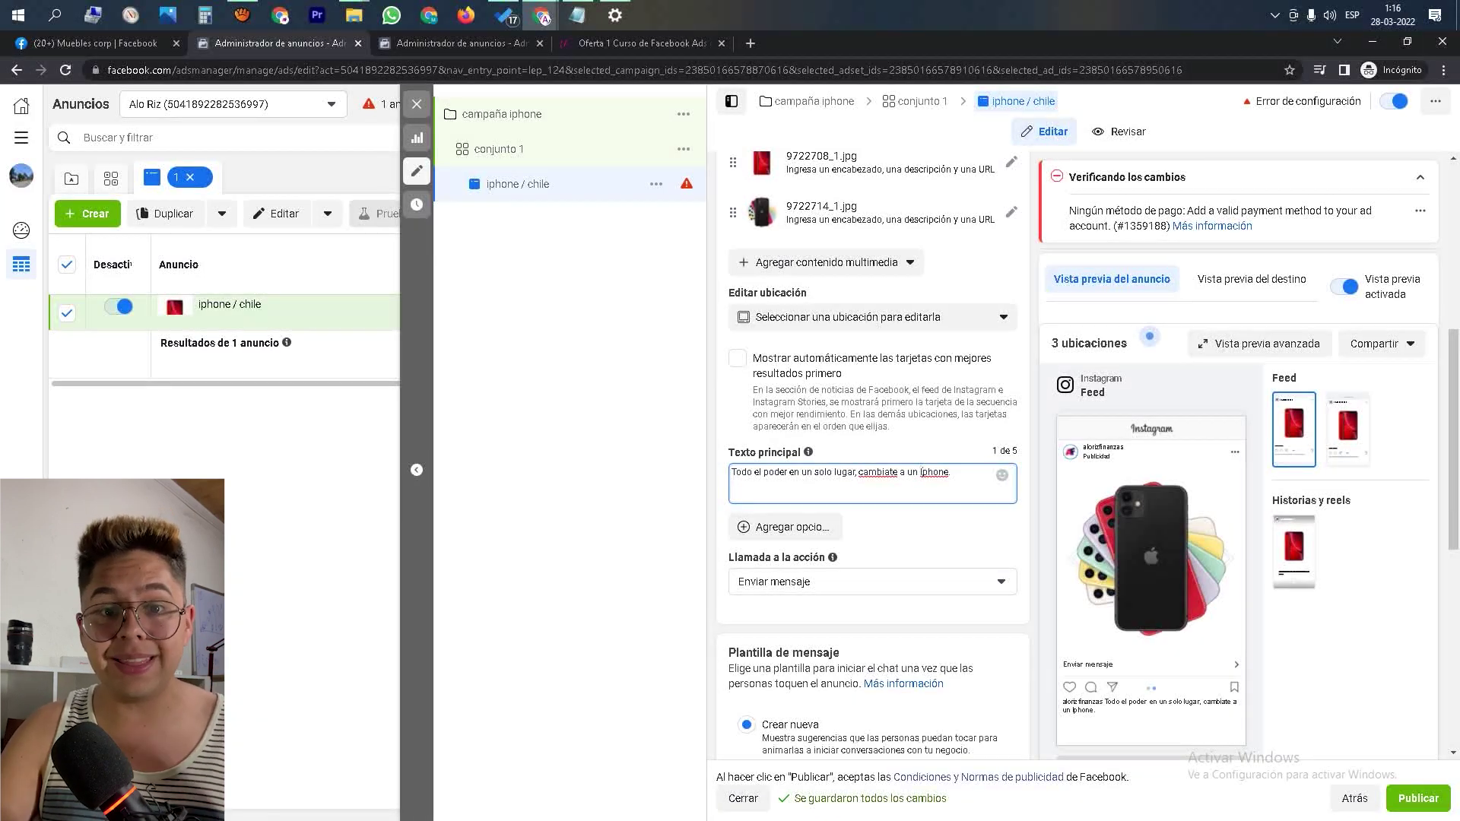
- Correct the spelling in the main text to "IPhone" and "cámbiate" using the spell-check suggestions
right_click(922, 472)
left_click(962, 482)
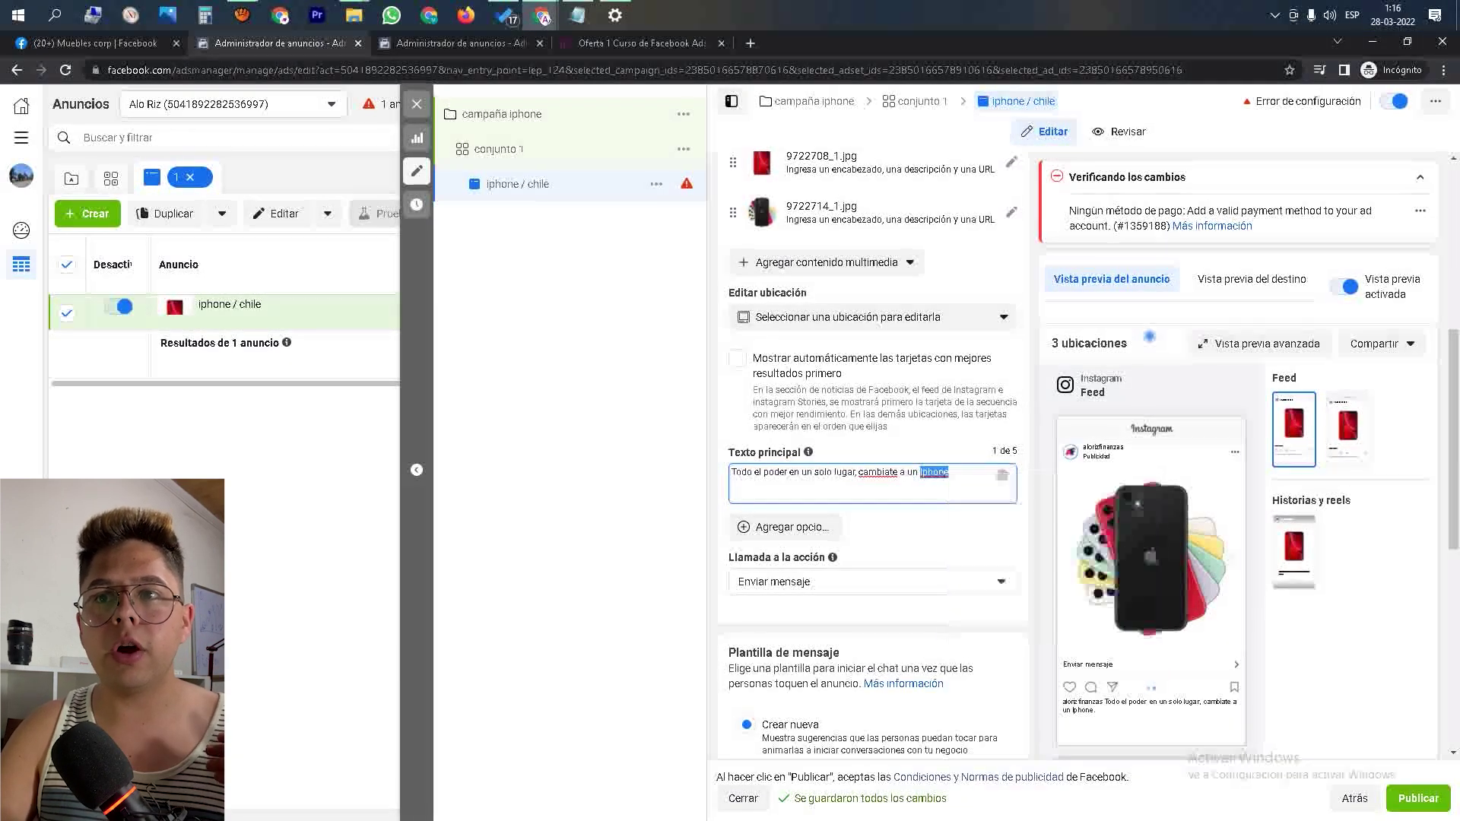
right_click(890, 473)
left_click(932, 482)
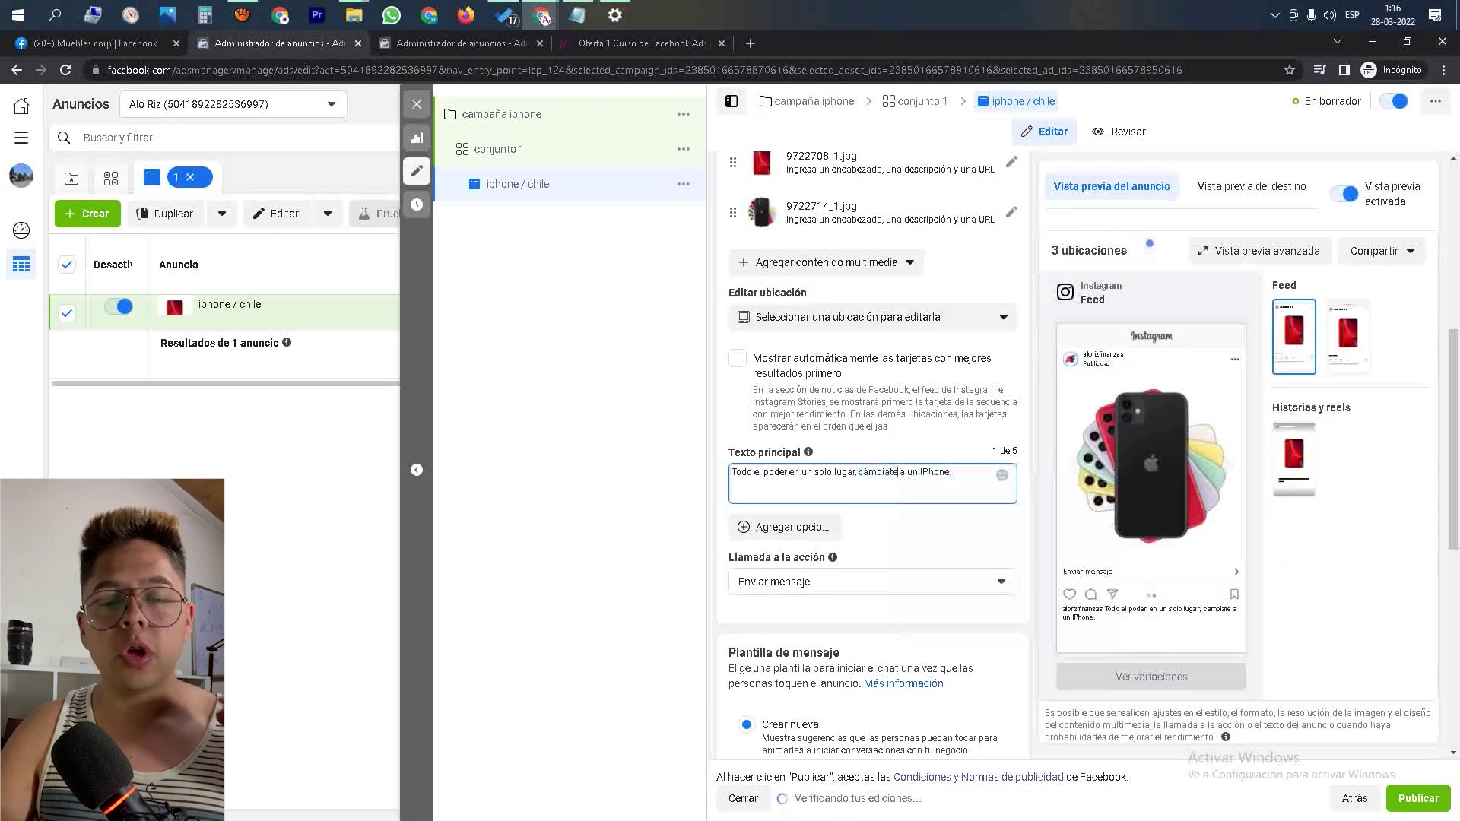
left_click_drag(763, 472, 826, 472)
left_click(827, 472)
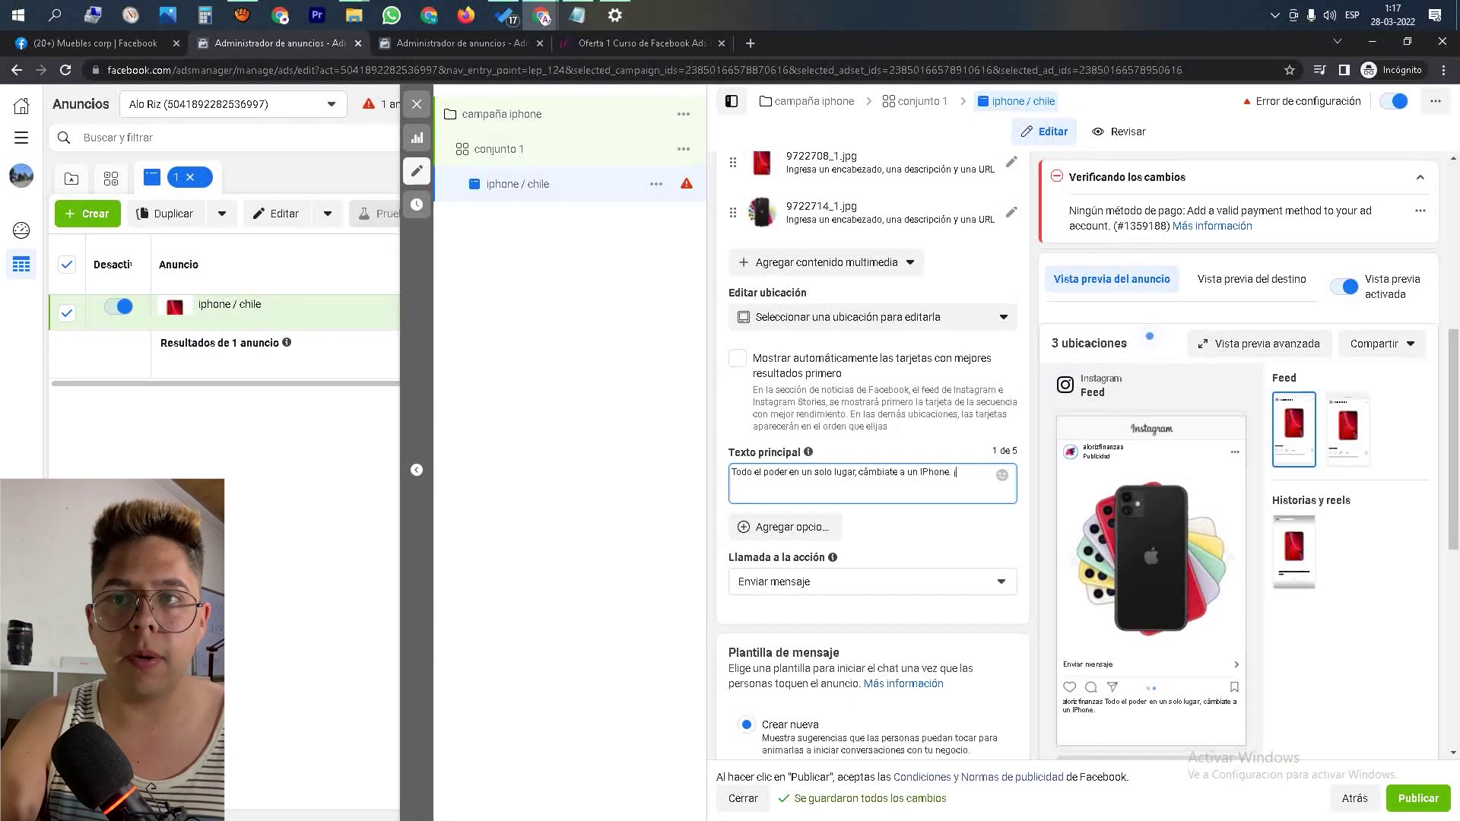
- Append "¡Escríbenos para mas información!" to the ad's main text, correcting the accents in "Escríbenos" and "información"
type("Escribeno")
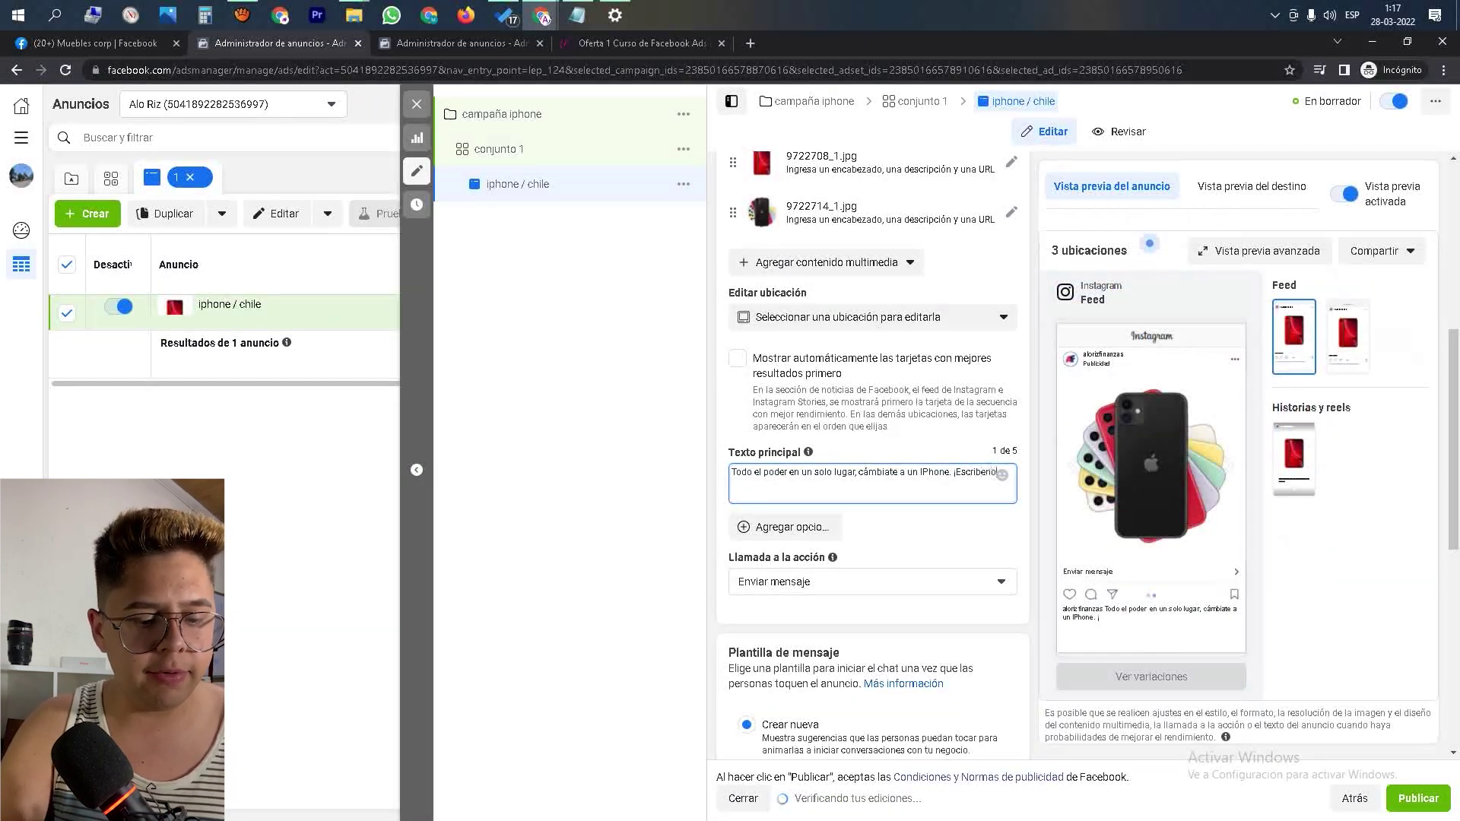
type("s para mas ")
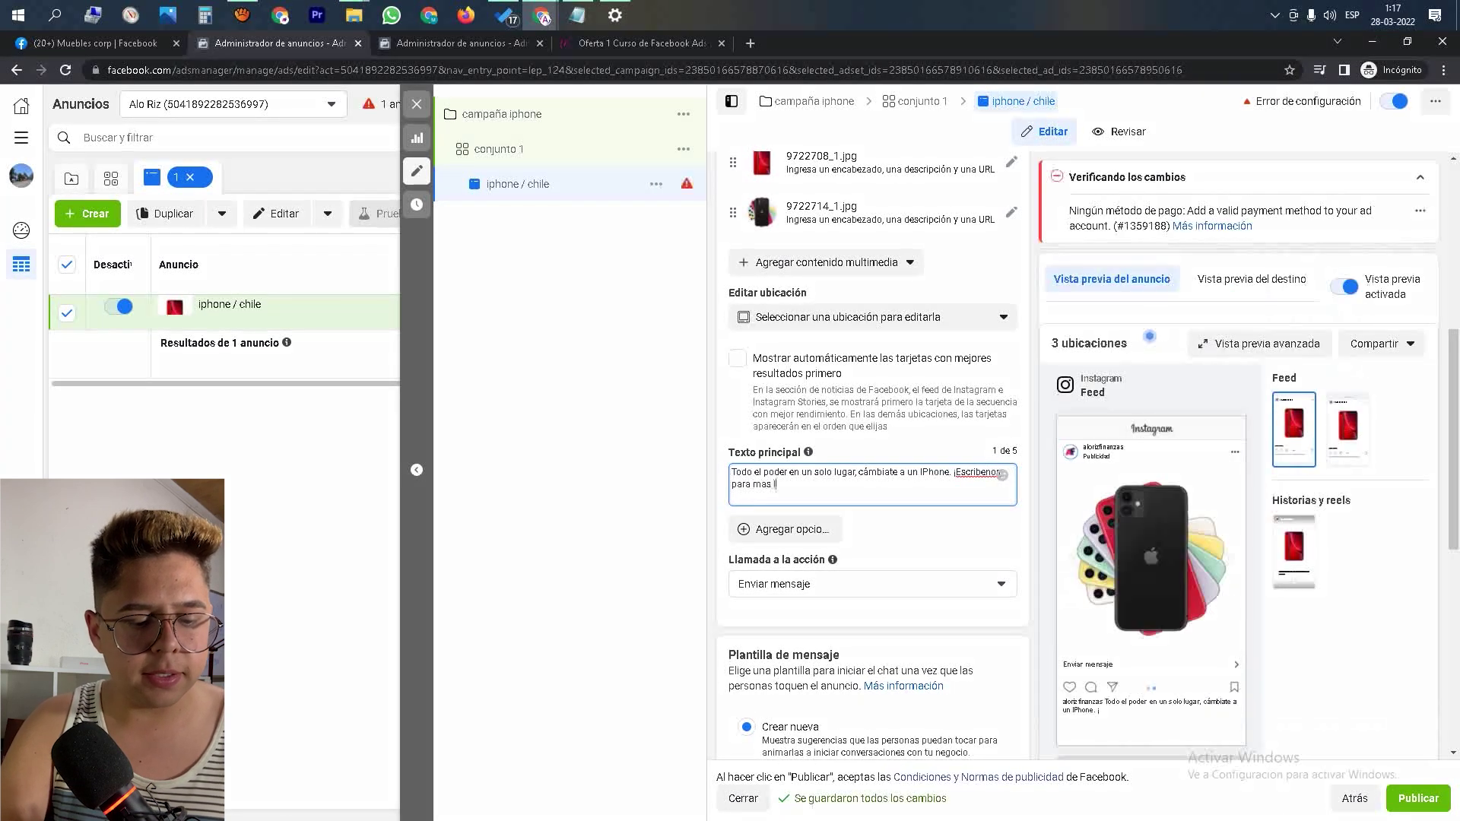
type("informacion")
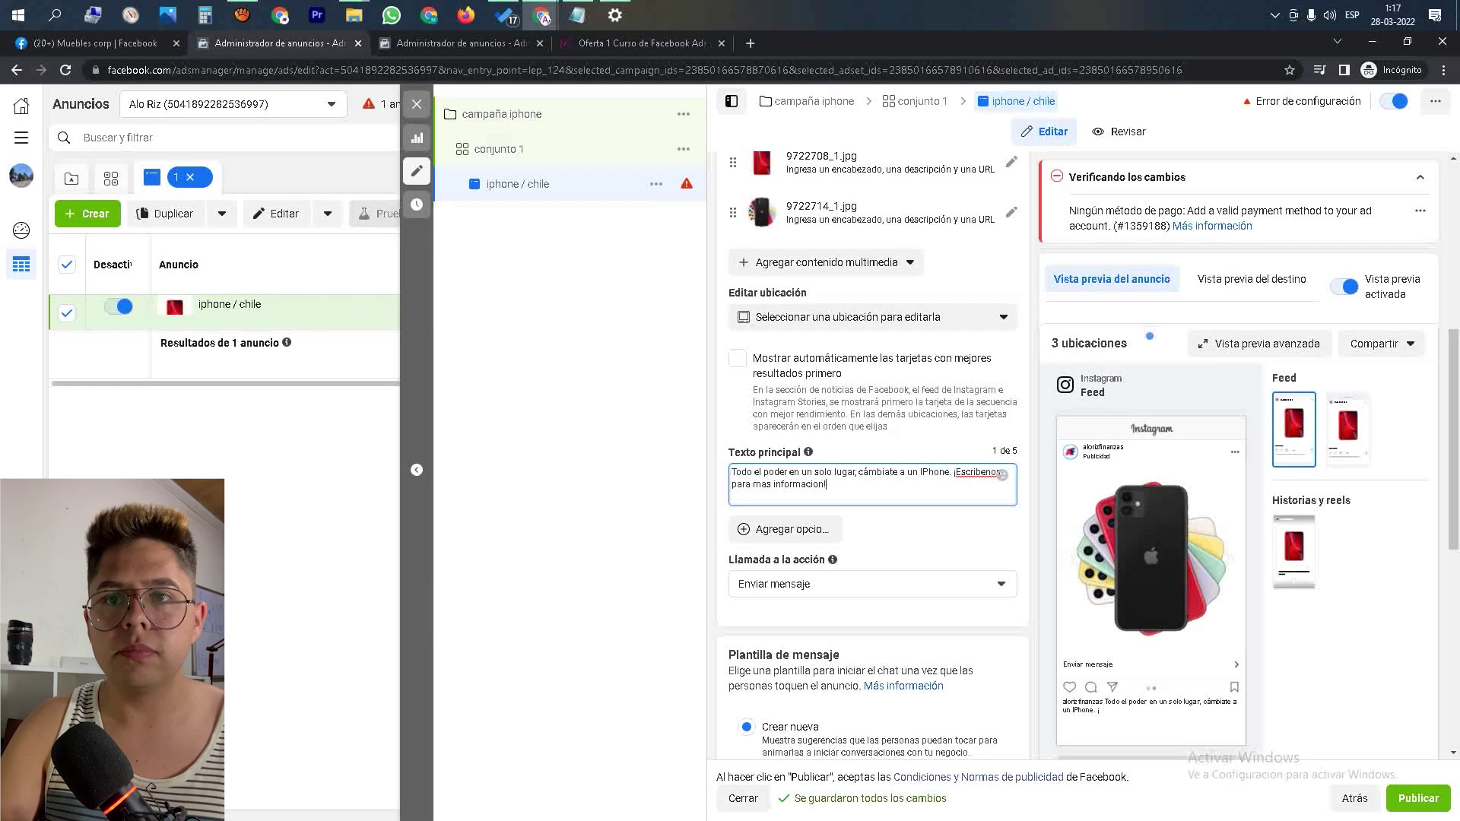
type("!")
right_click(959, 472)
left_click(1034, 479)
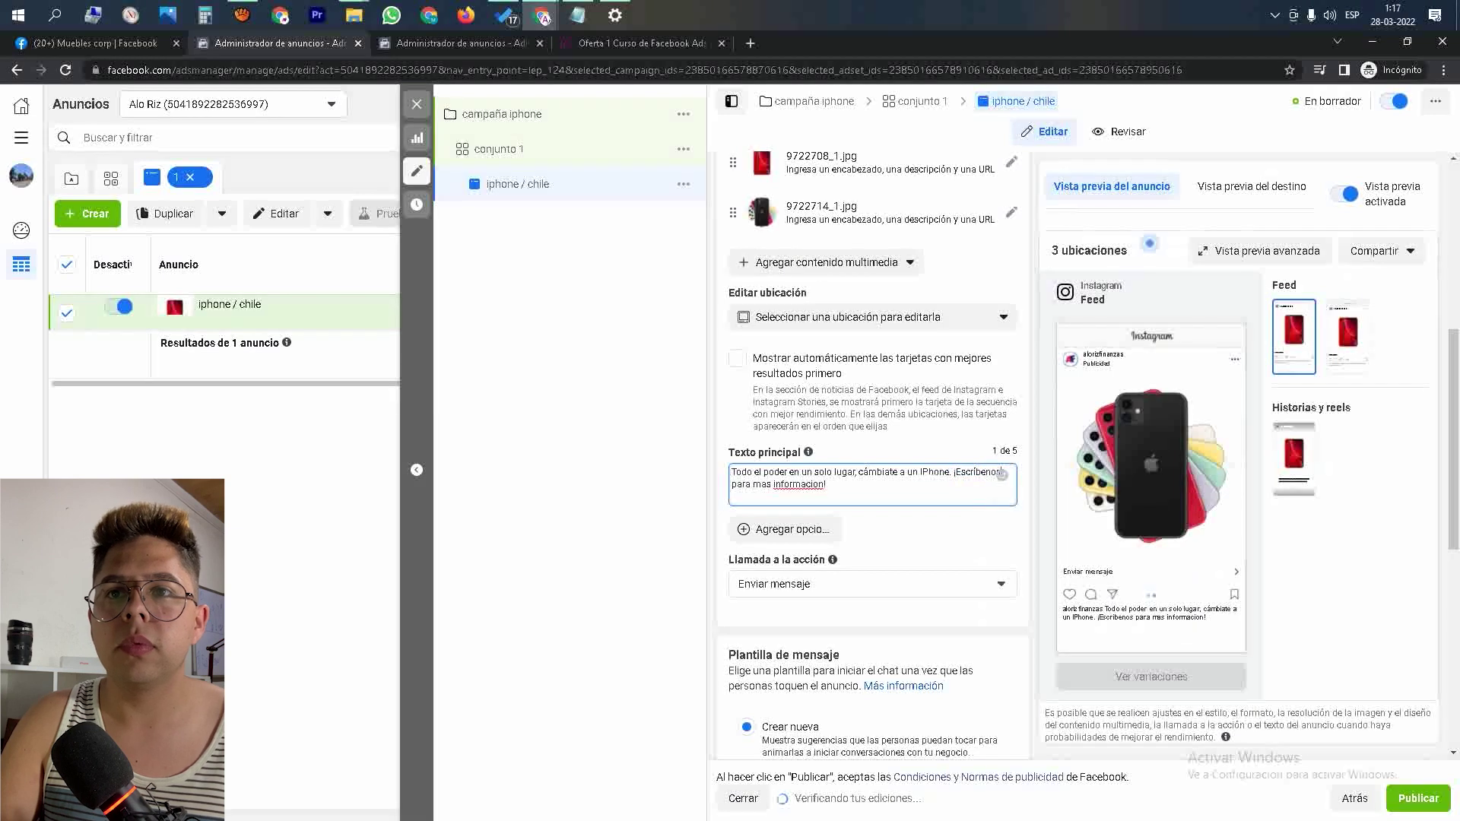
right_click(783, 485)
left_click(799, 498)
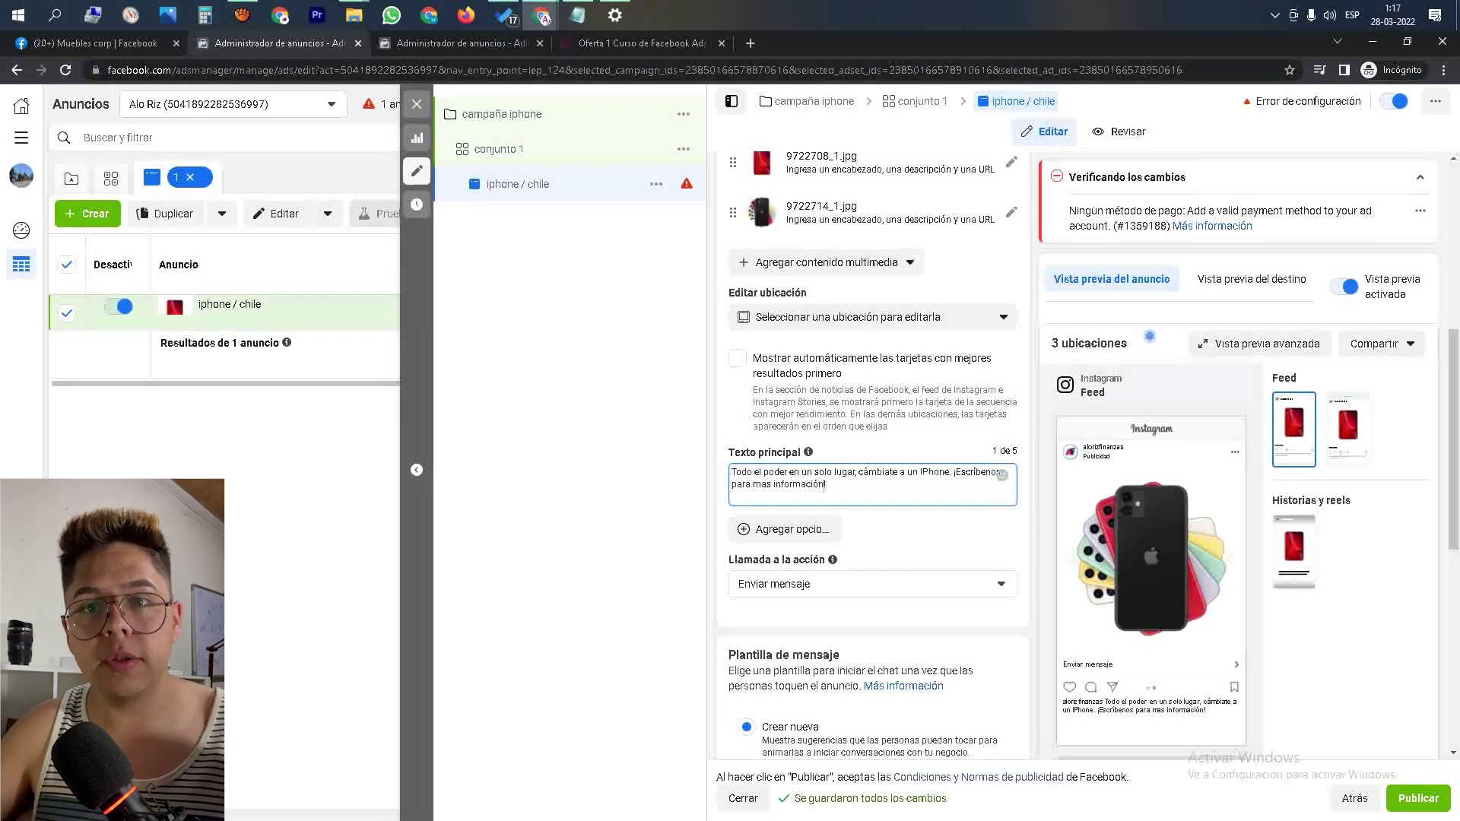
type("!")
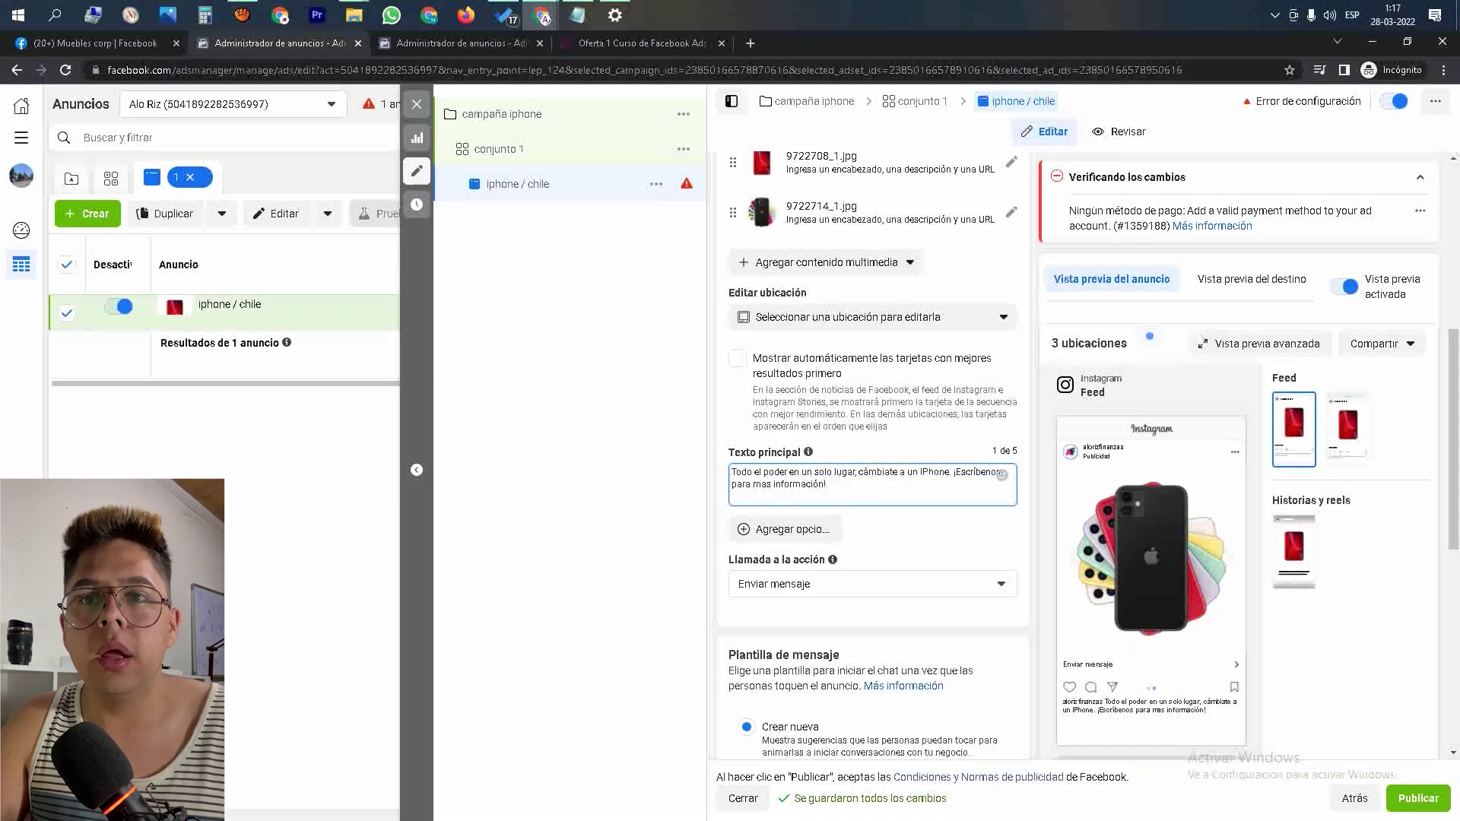
- Try Más información as the ad's call to action and return it to Enviar mensaje
left_click(872, 584)
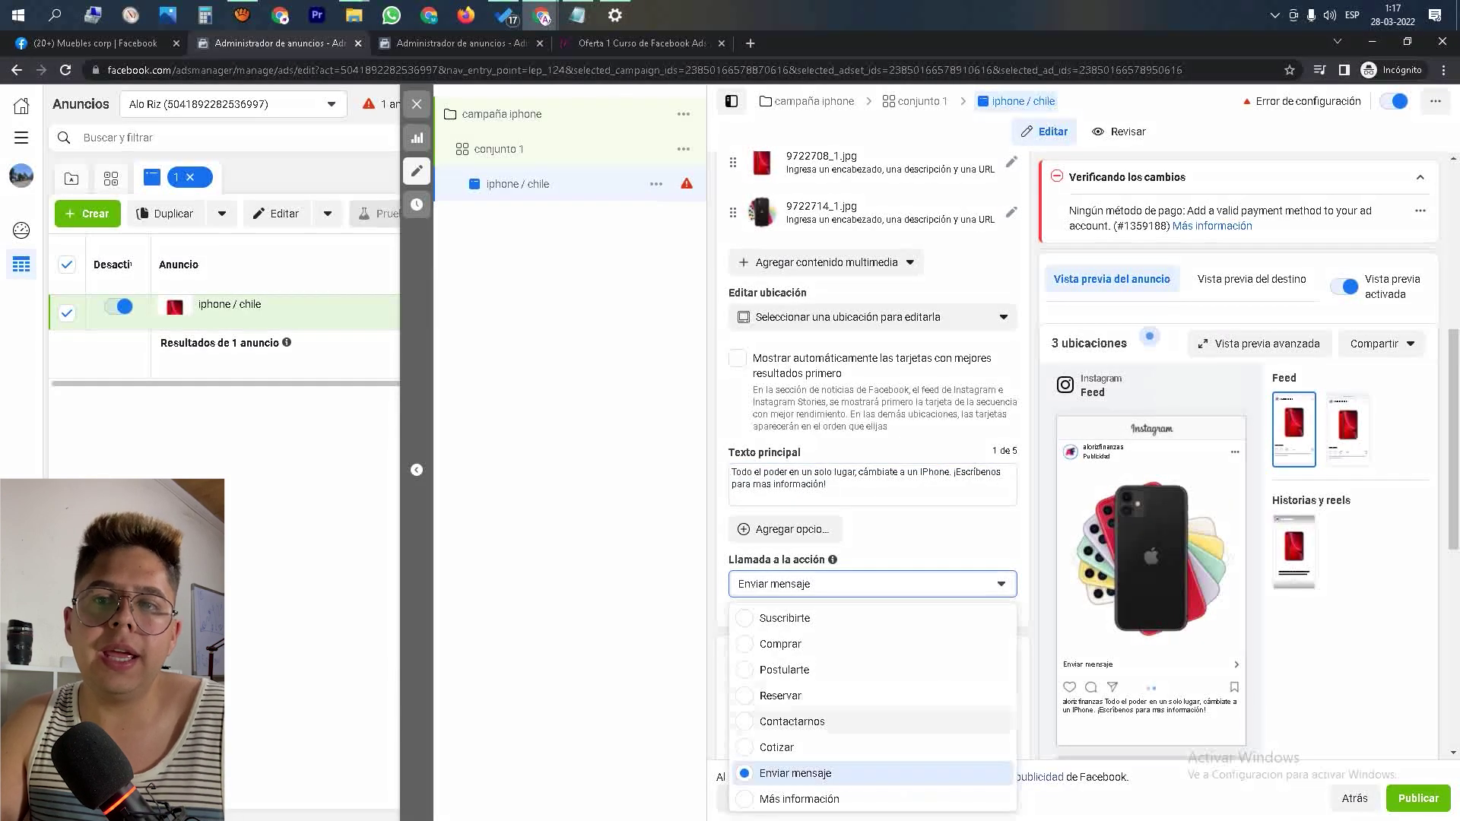
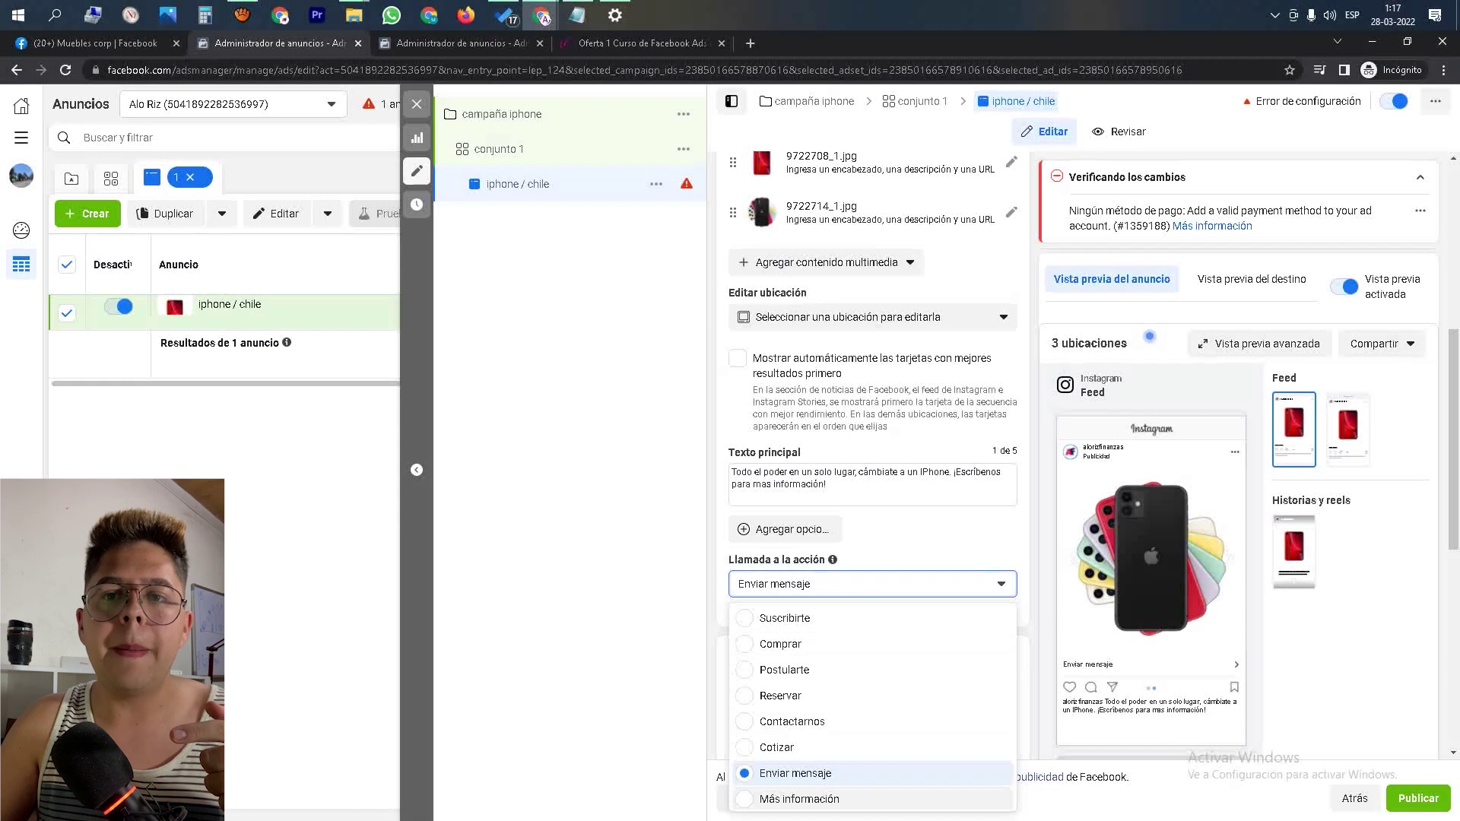
left_click(799, 800)
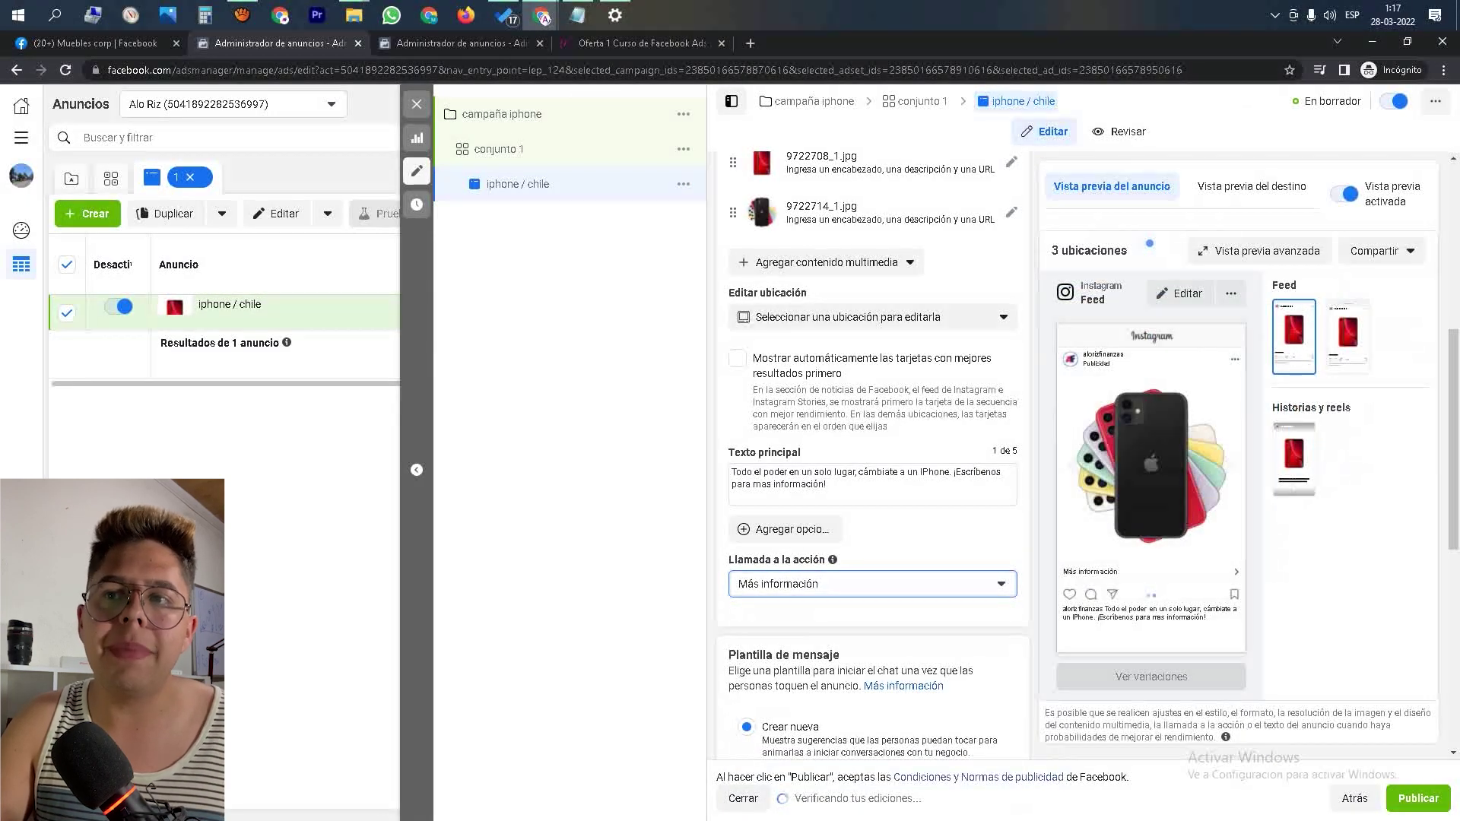
left_click(872, 584)
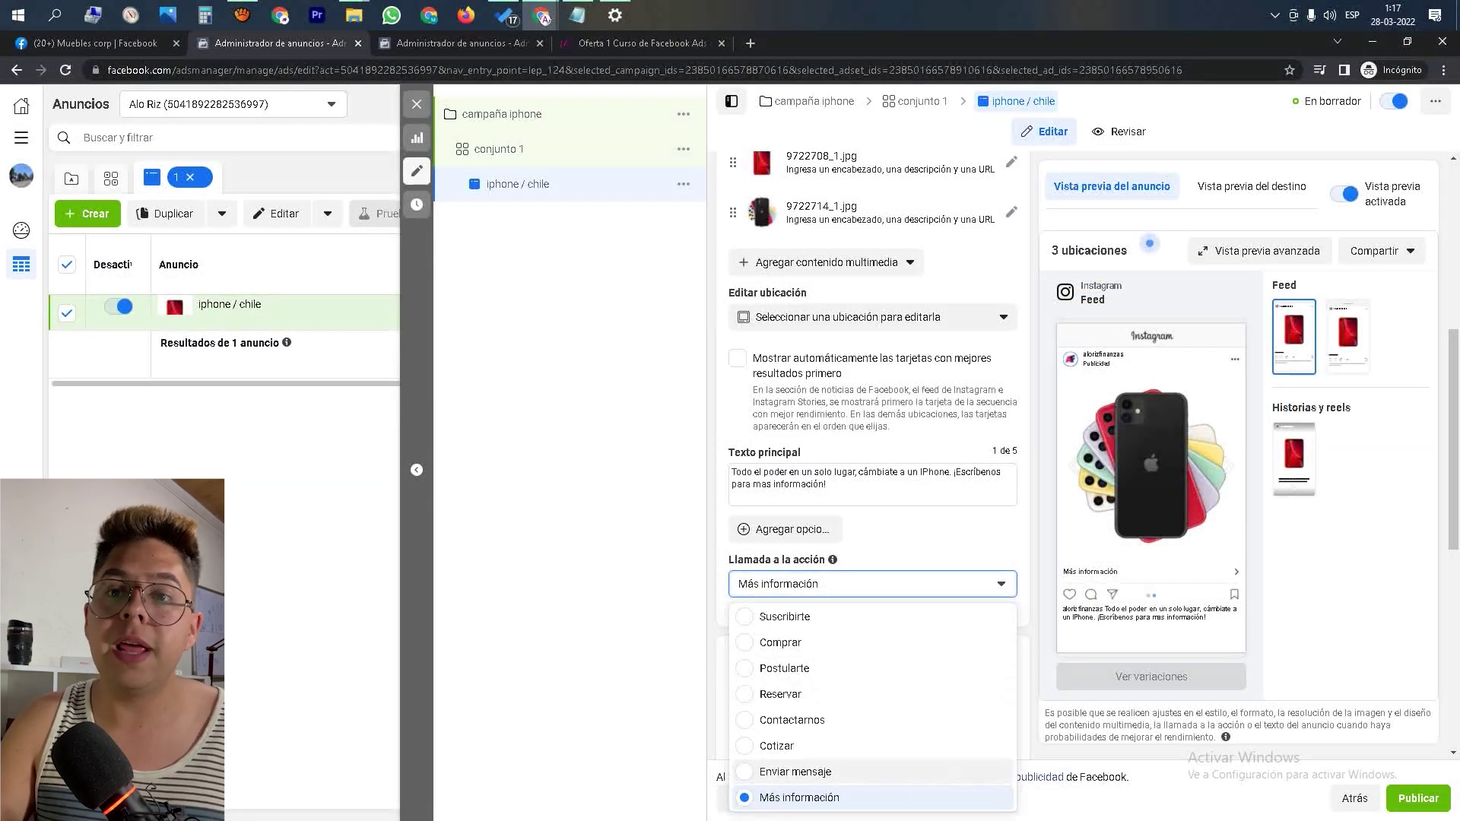
left_click(795, 772)
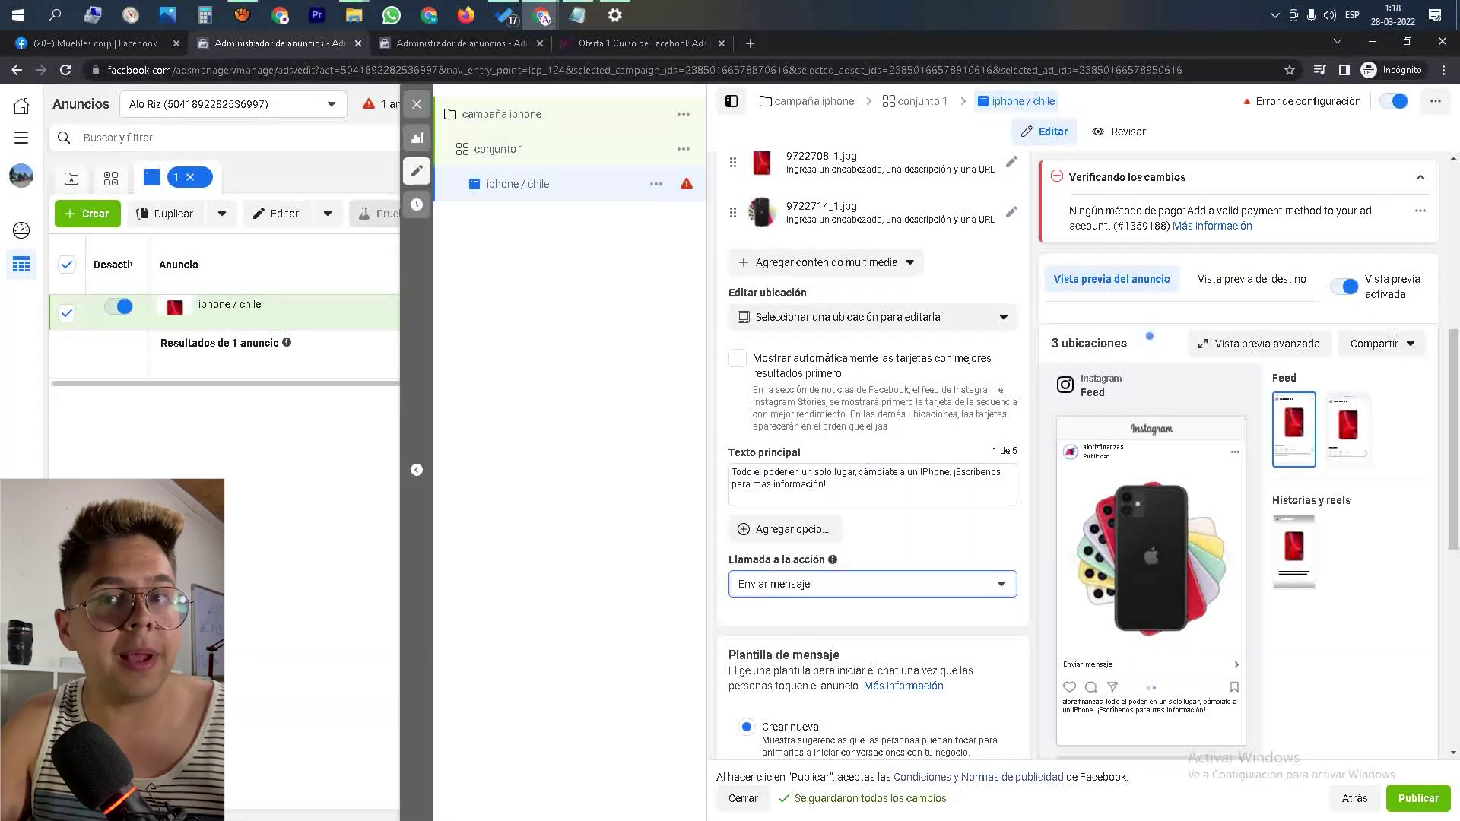
- Open the new message template of the ad for editing
mouse_move(1187, 388)
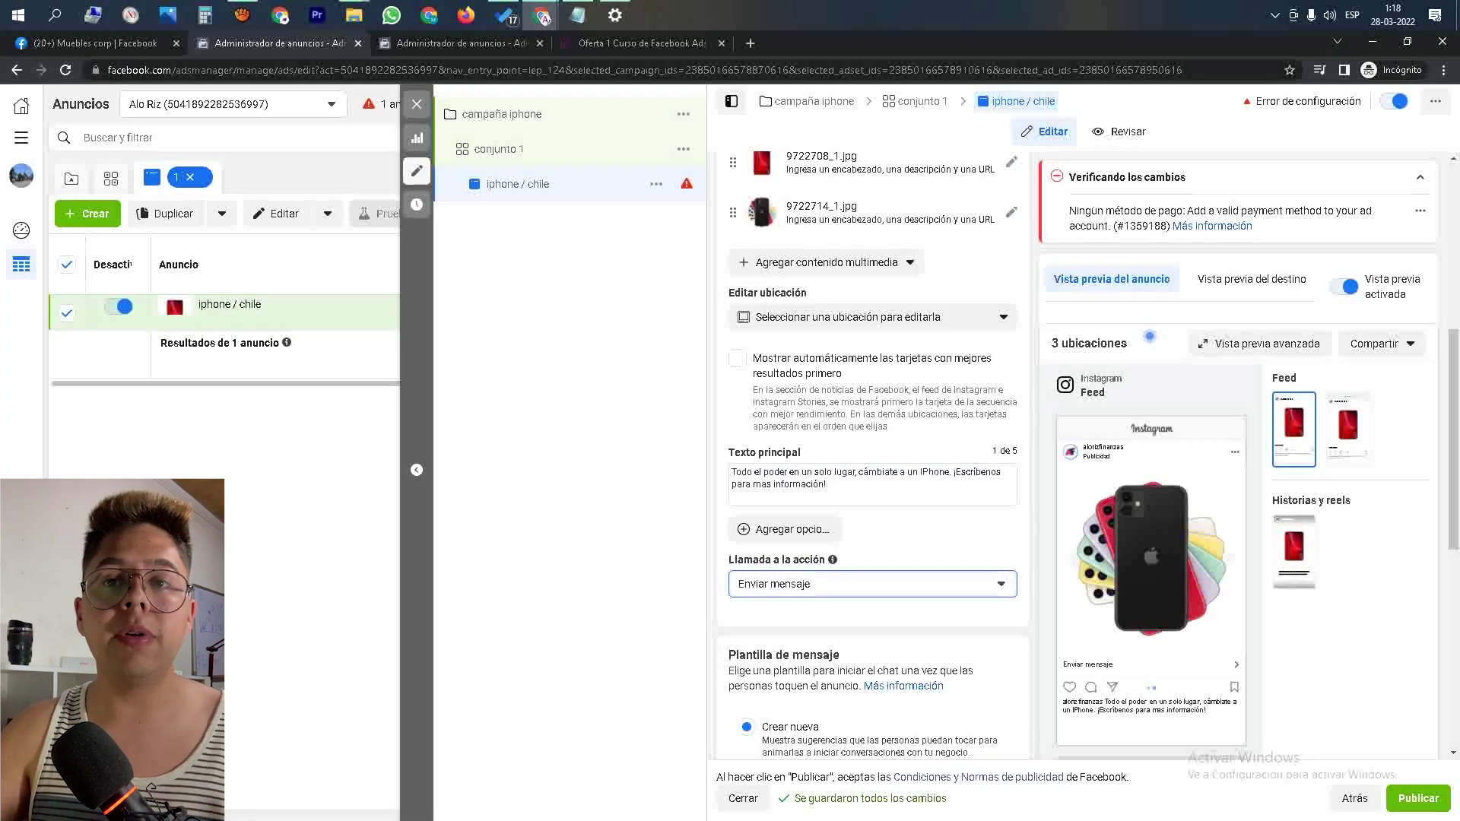
scroll(872, 456, "down", 4)
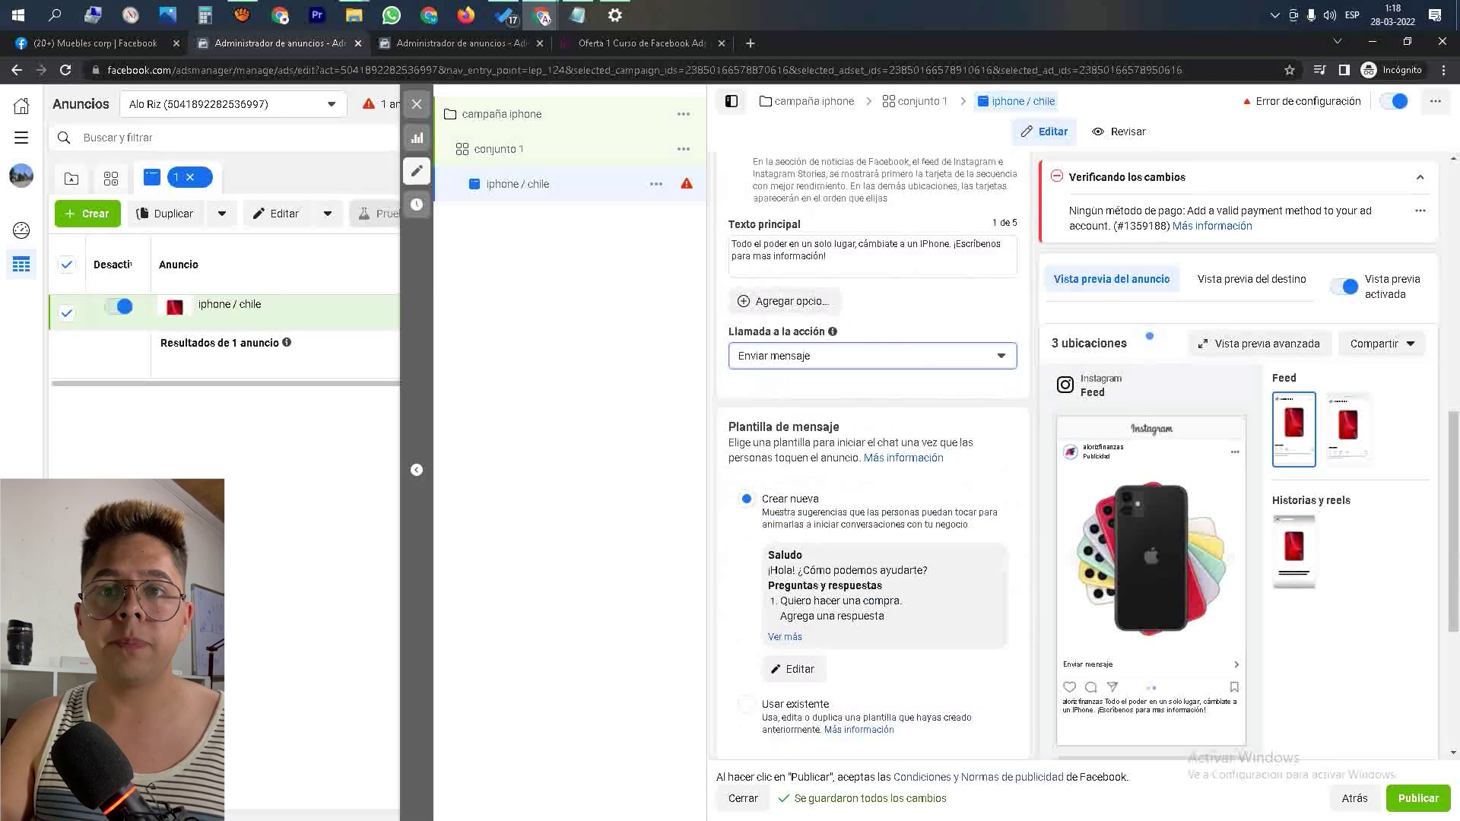
left_click_drag(736, 351, 823, 352)
scroll(768, 679, "down", 3)
scroll(872, 456, "up", 3)
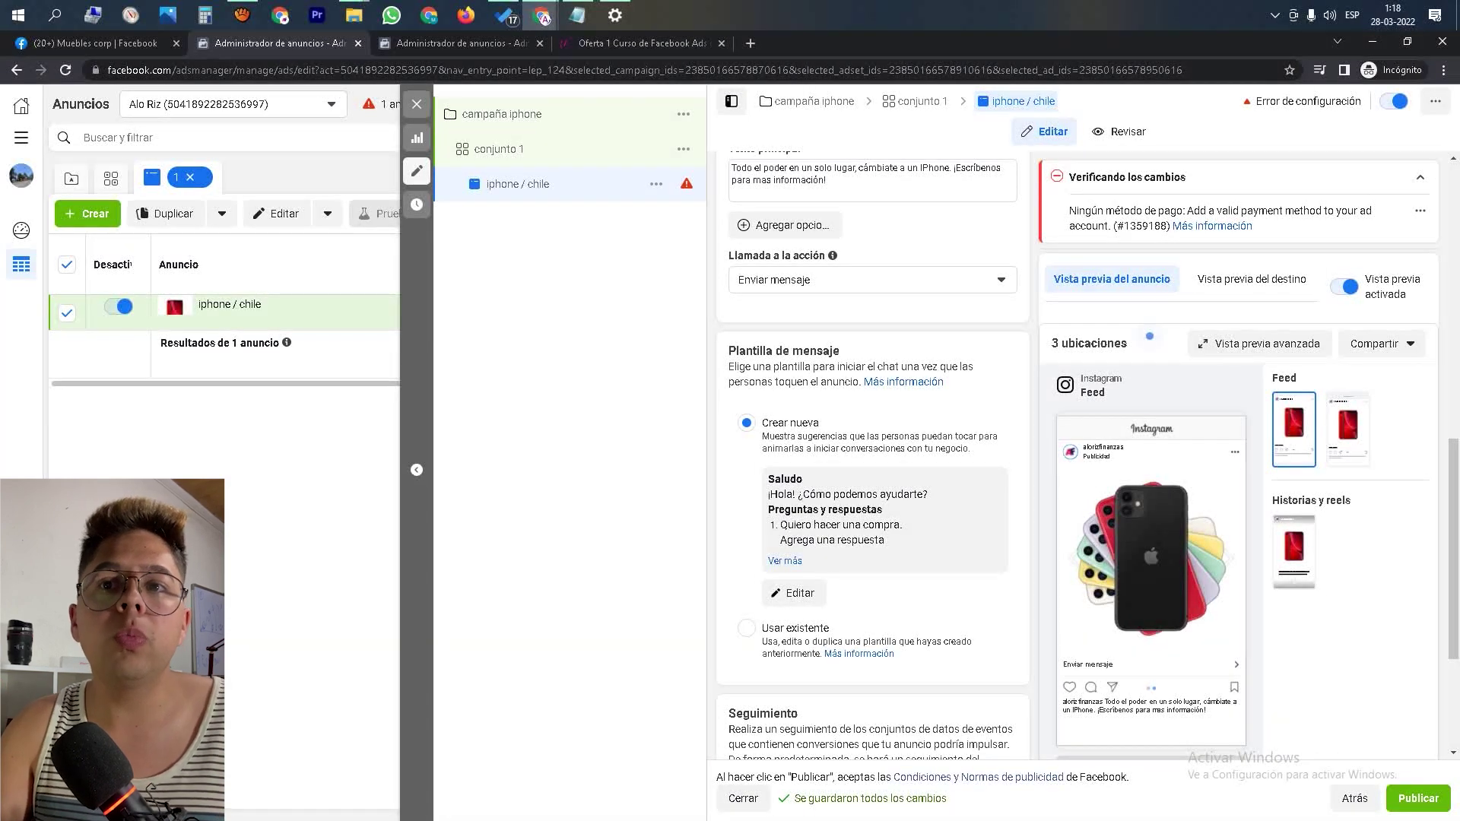
left_click(794, 594)
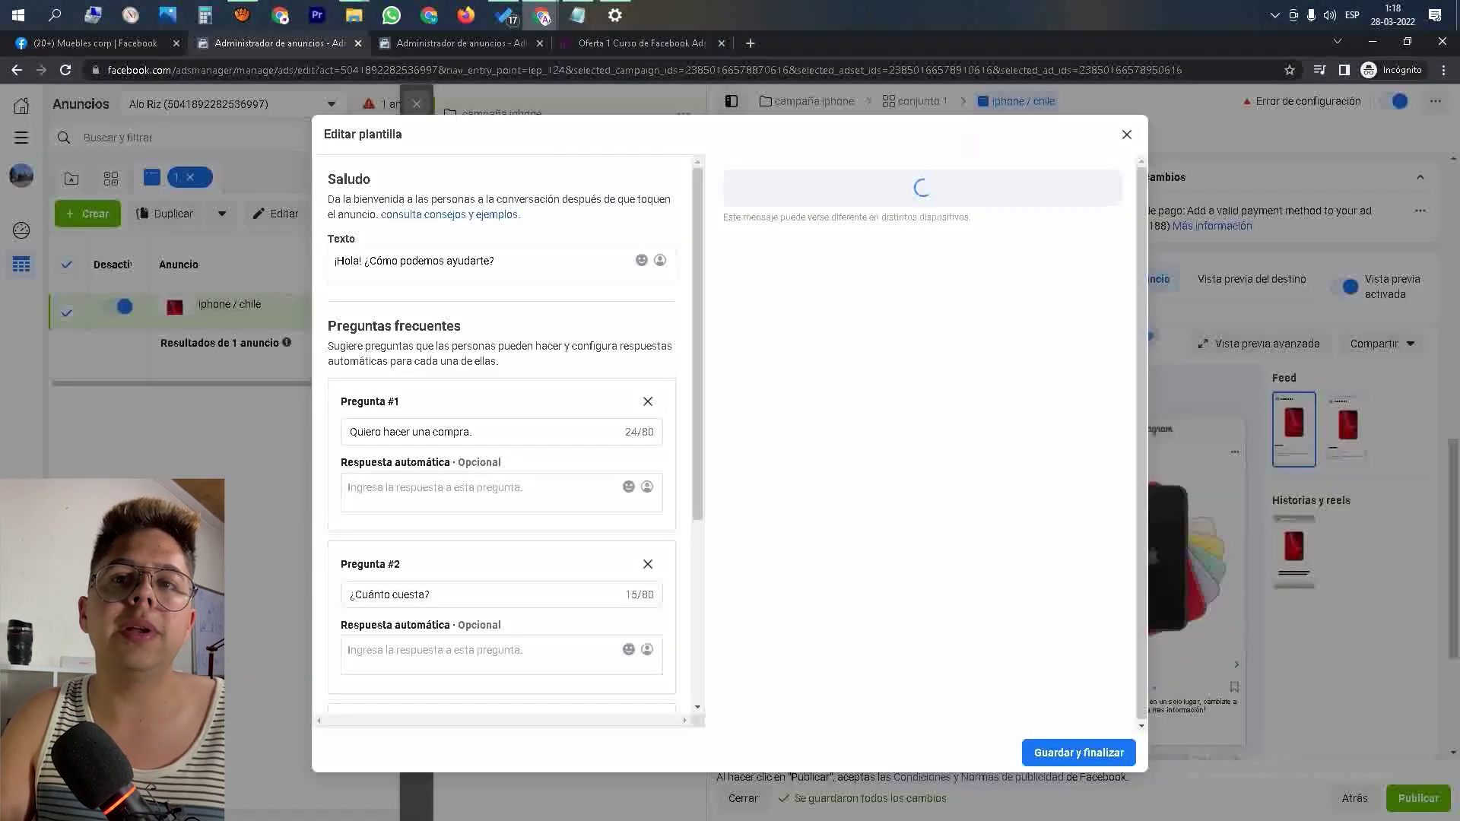
- Replace the text of frequent question #1 with "Hola! que colores tiene disponible"
triple_click(411, 432)
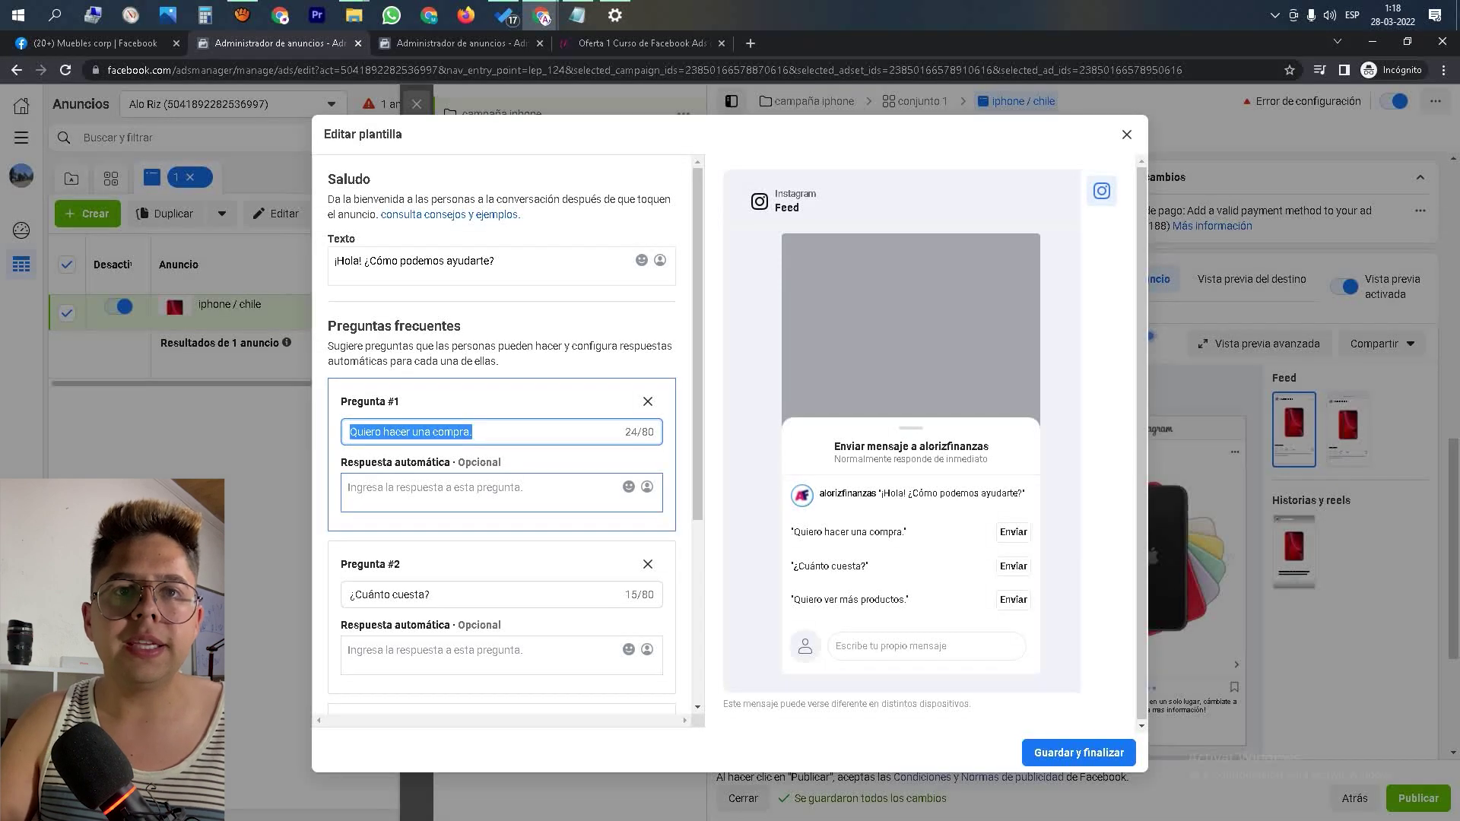
key("BackSpace")
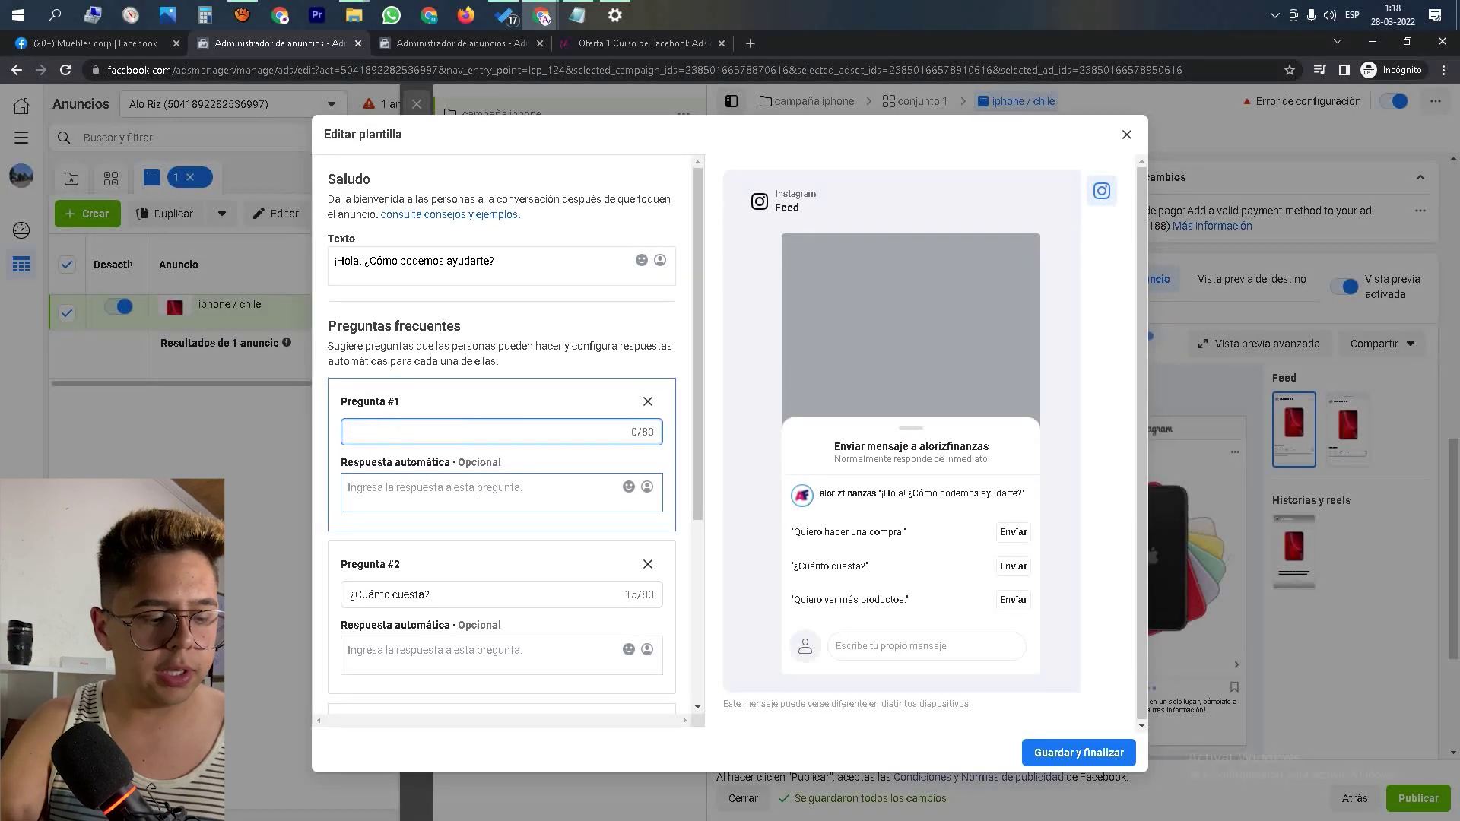
type("Hola! ")
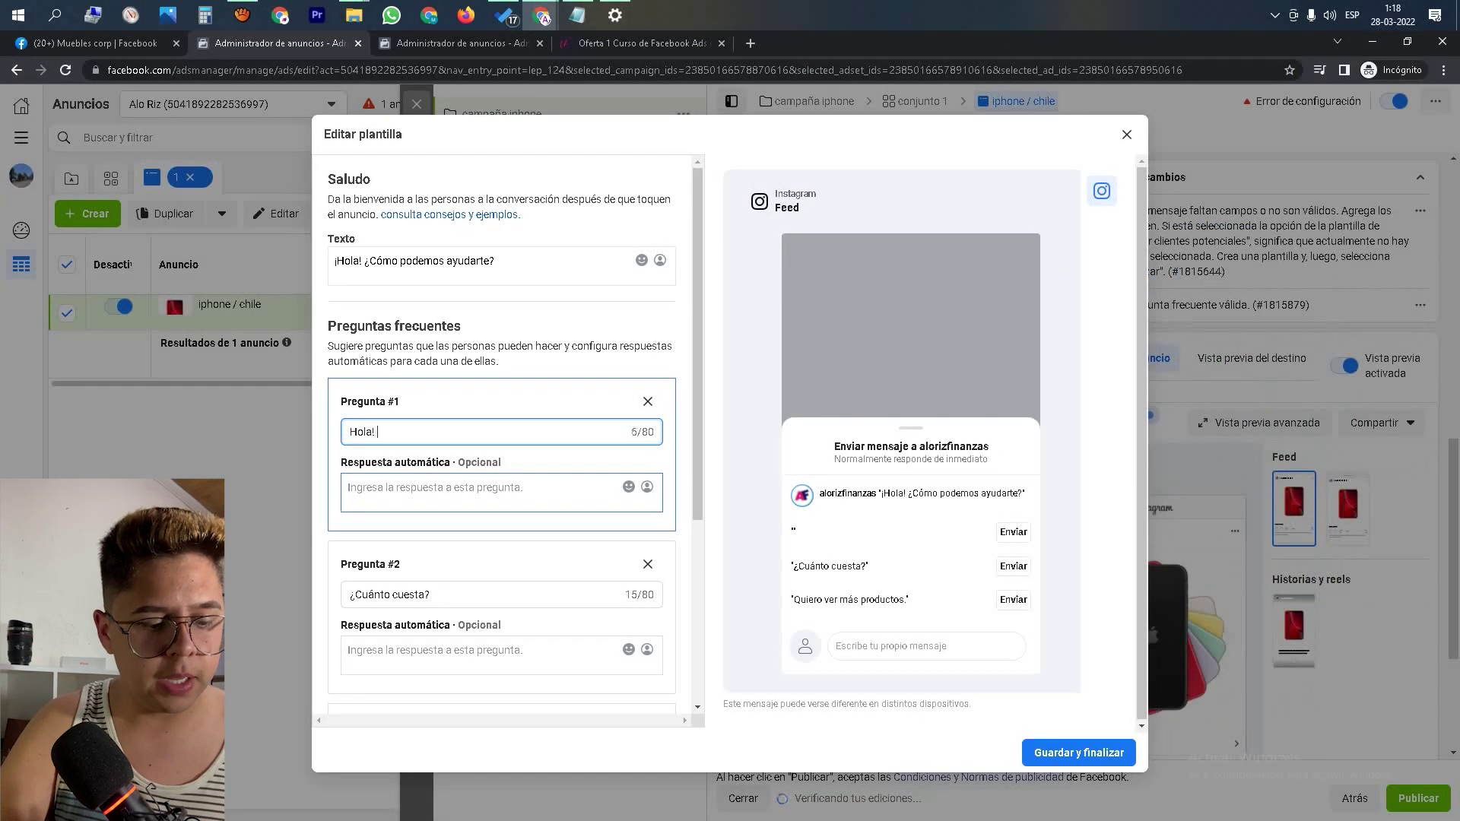
type("que colores tien")
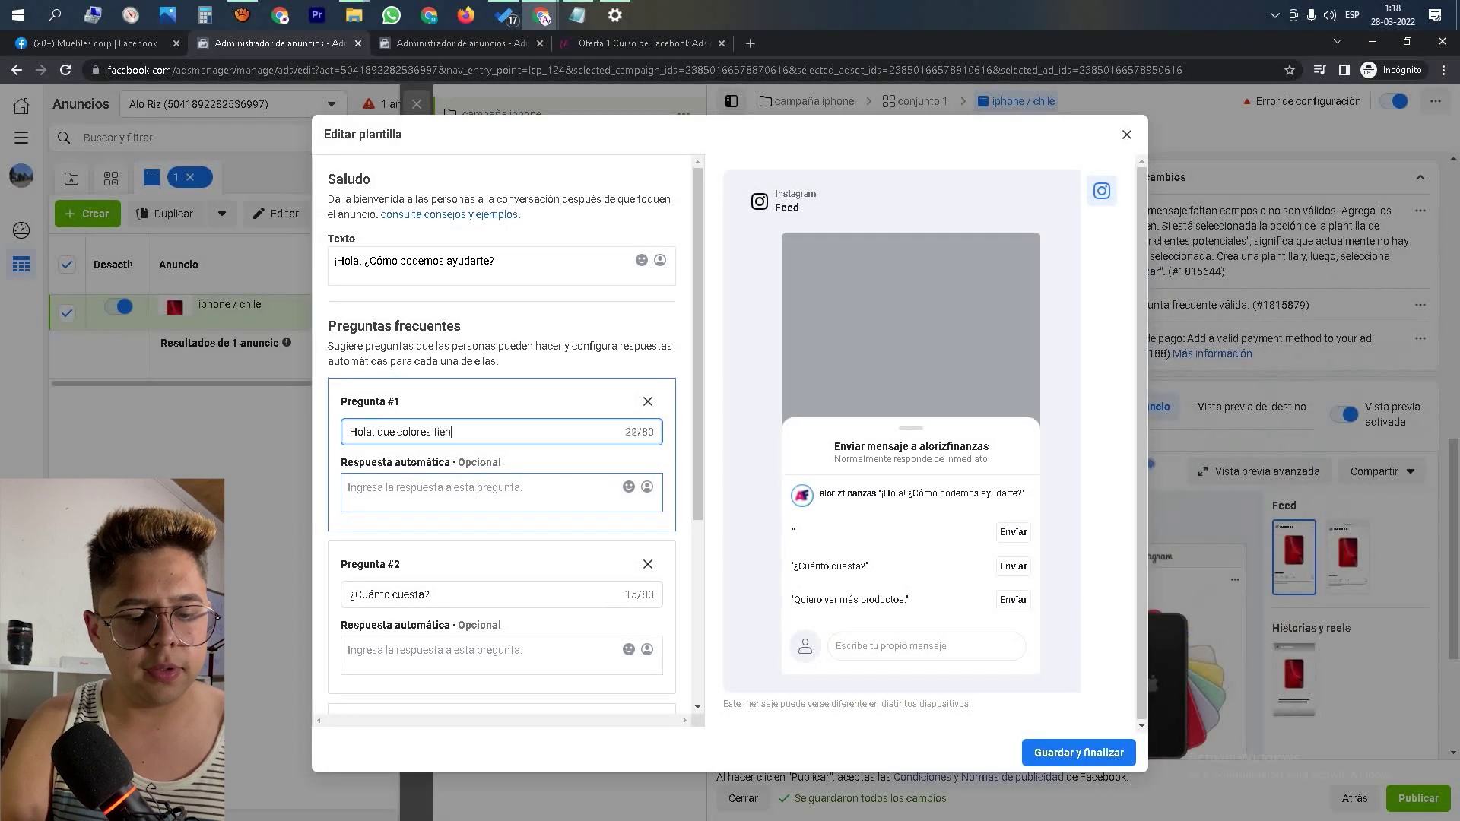
type("e disponib")
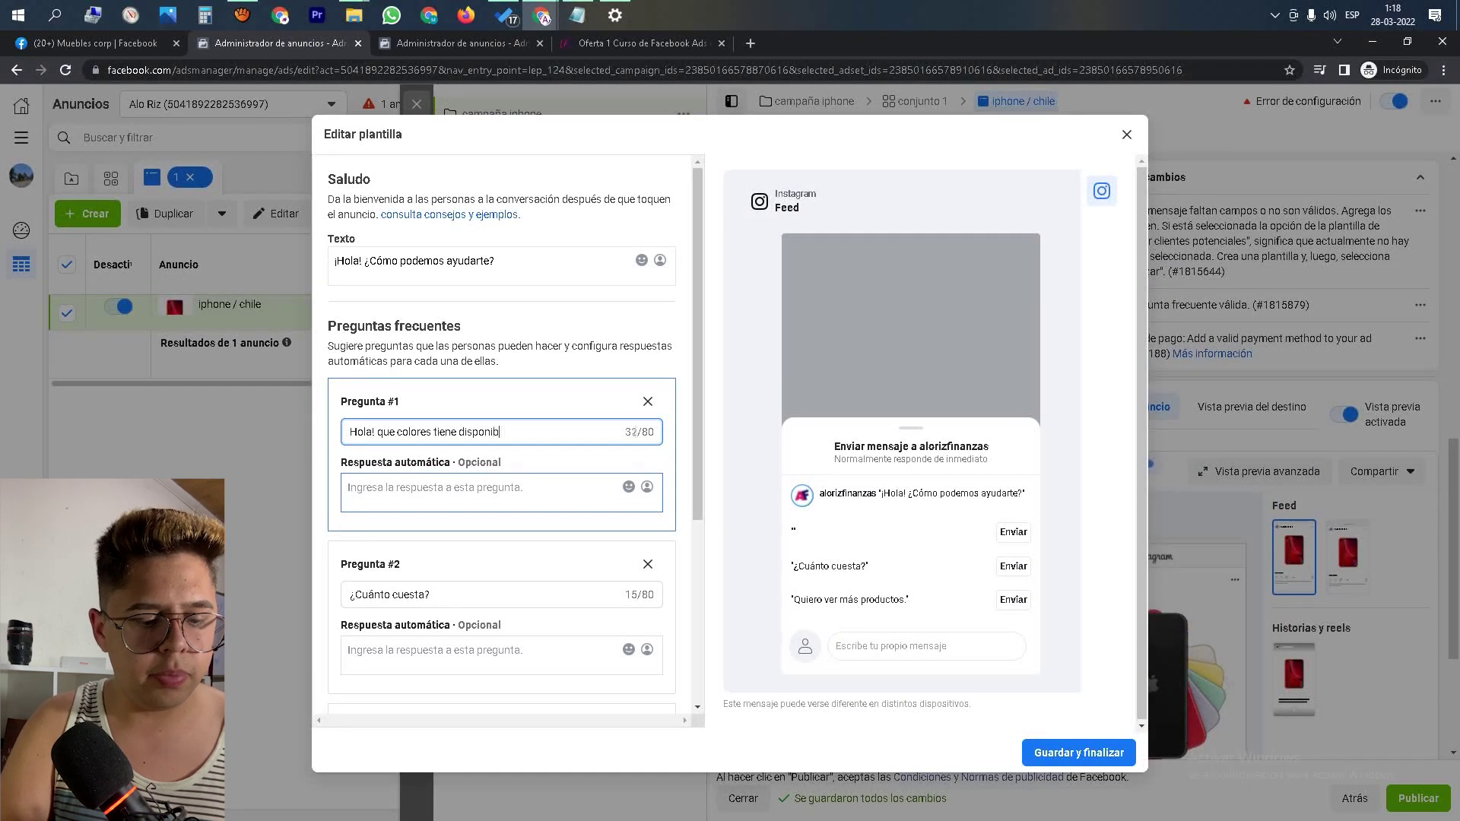
type("le")
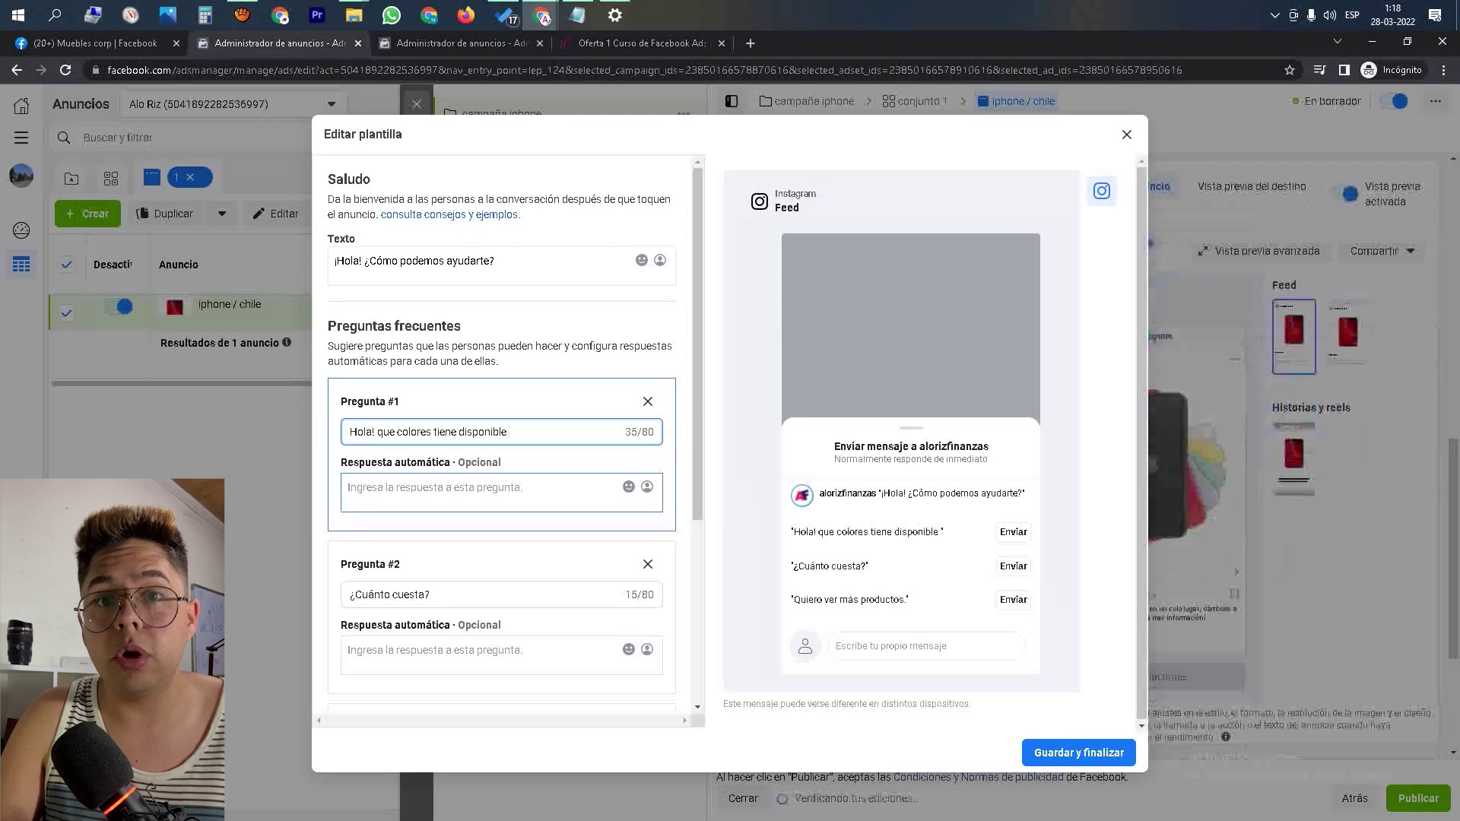
- Enter the colours Rojos, negro and Gris on separate lines as the automatic answer to question #1
left_click(456, 488)
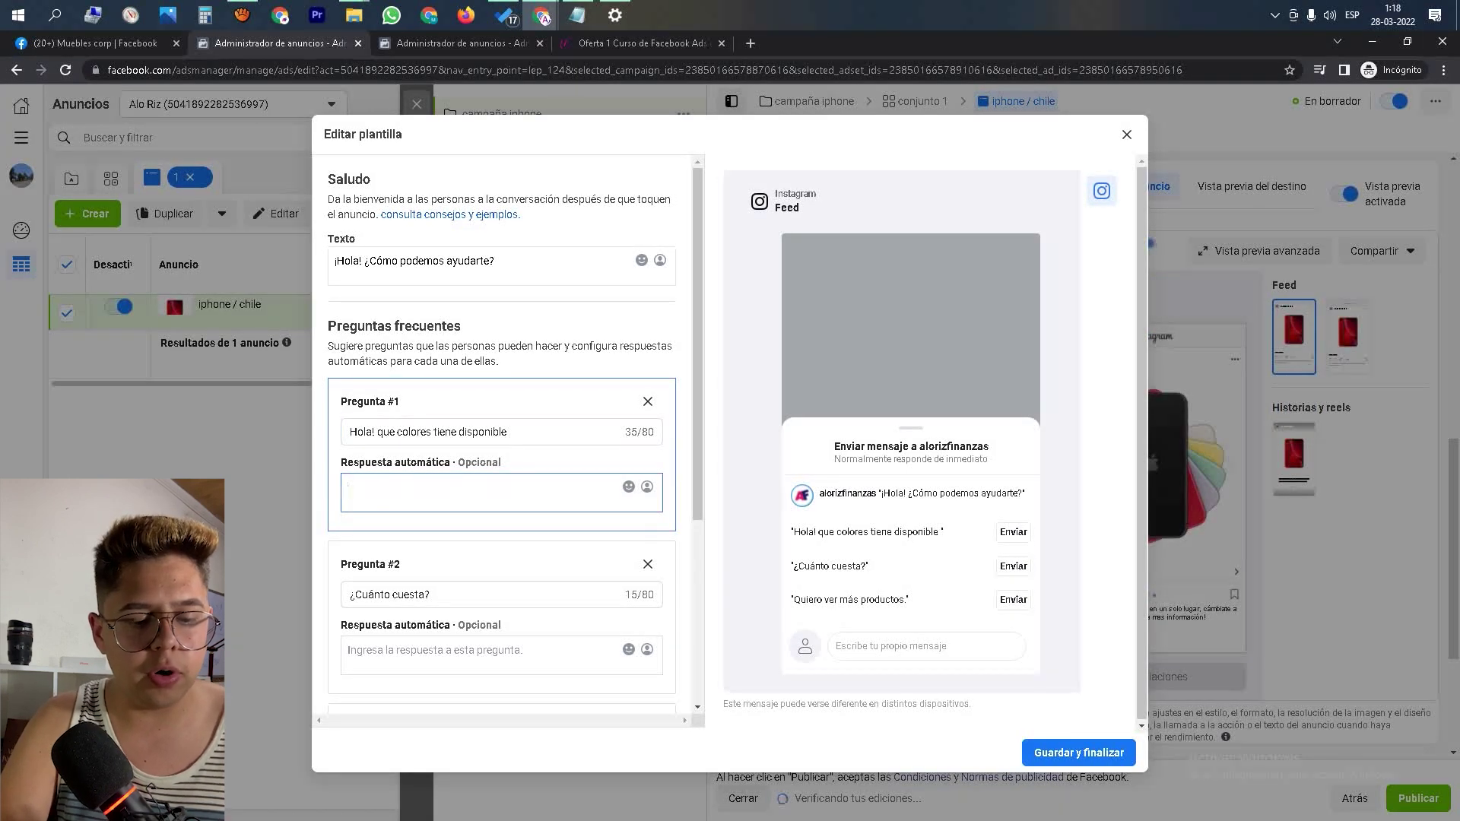
type("Roj")
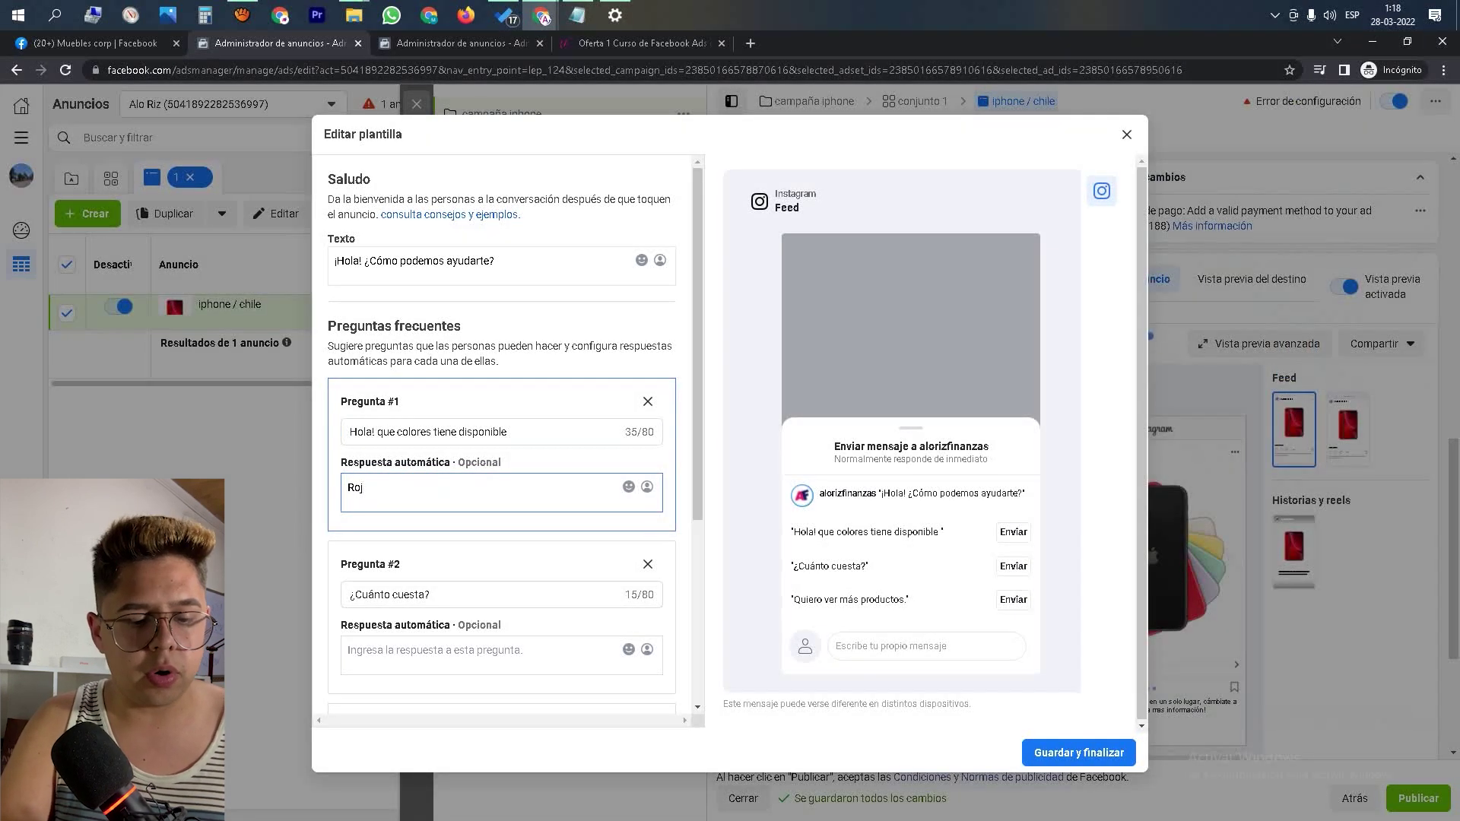
type("os")
key("Return")
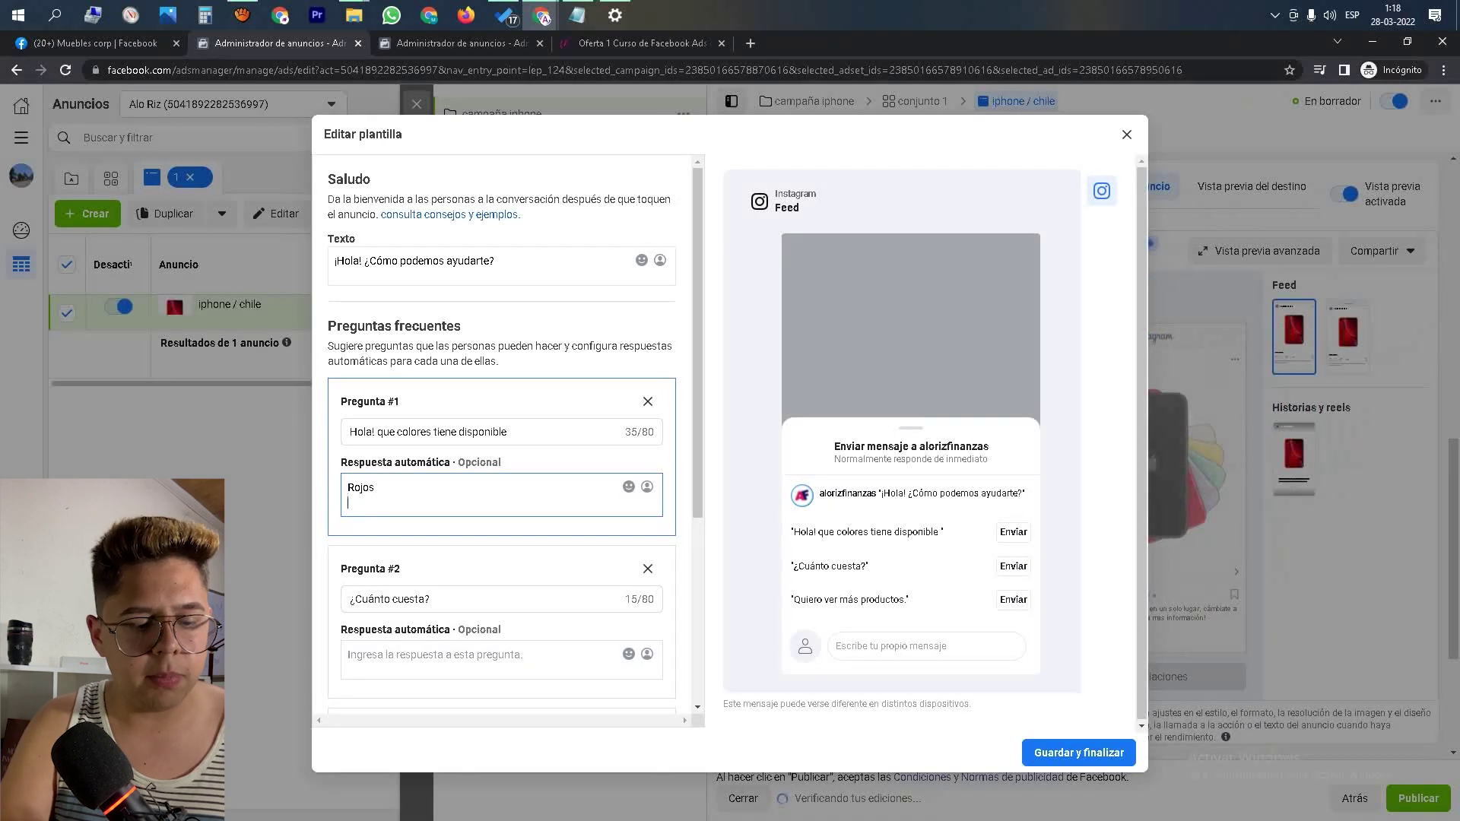
type("negro")
key("Return")
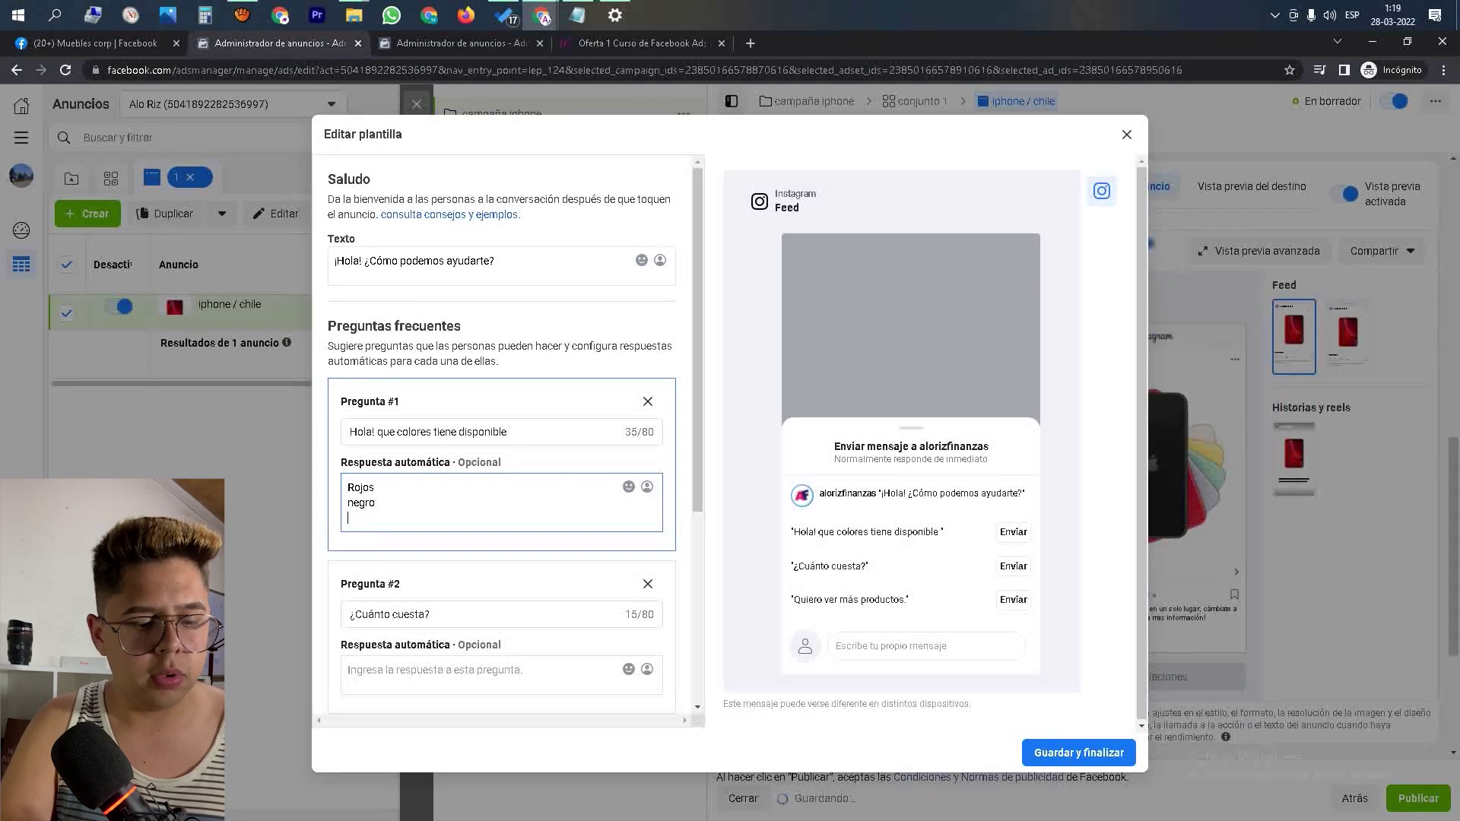
type("Gris")
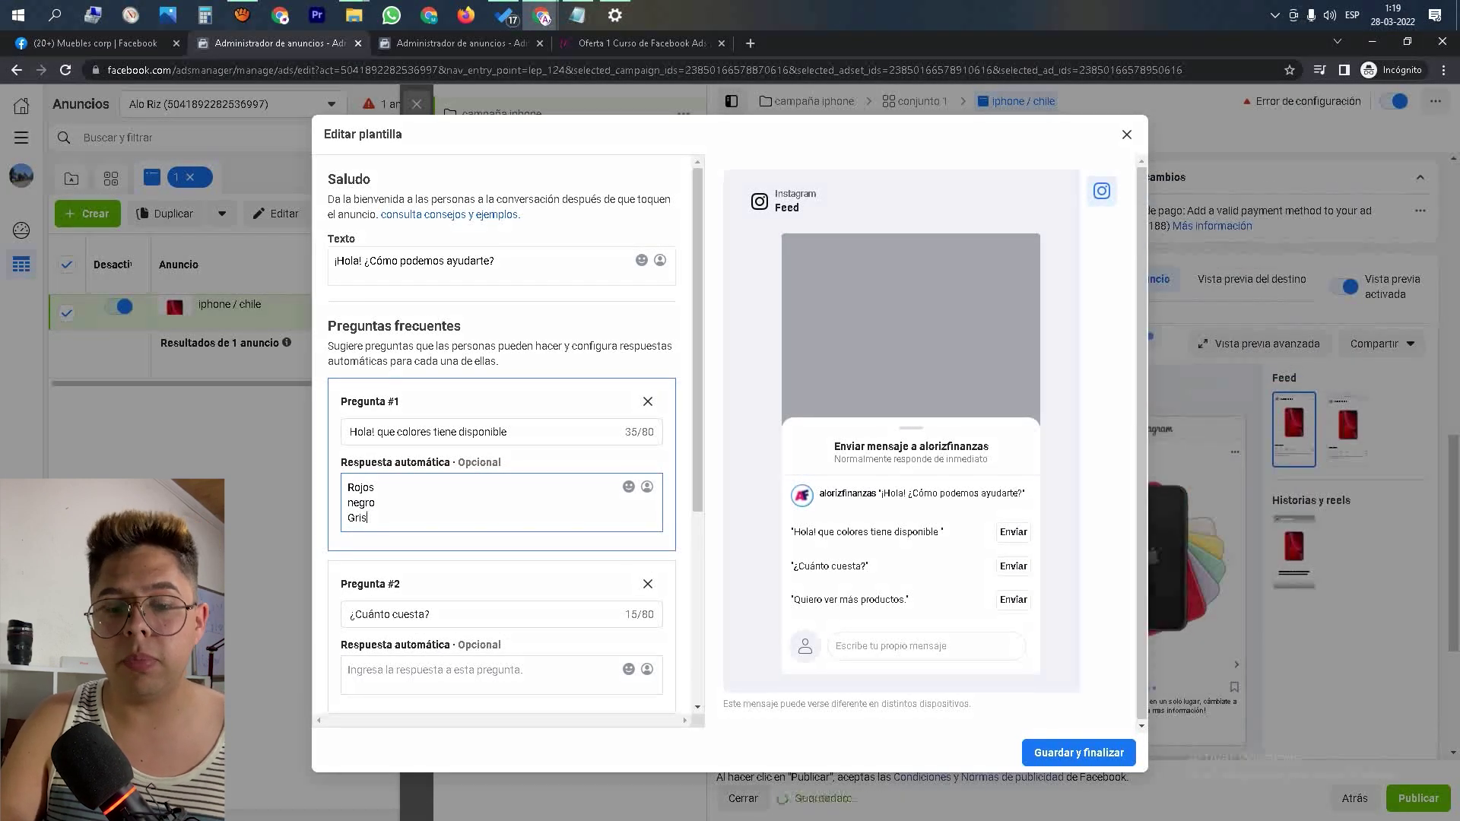
- Add "¿Cual te gustaria mas?" below the colour list in the automatic answer, separated by a blank line
key("Return")
key("Return")
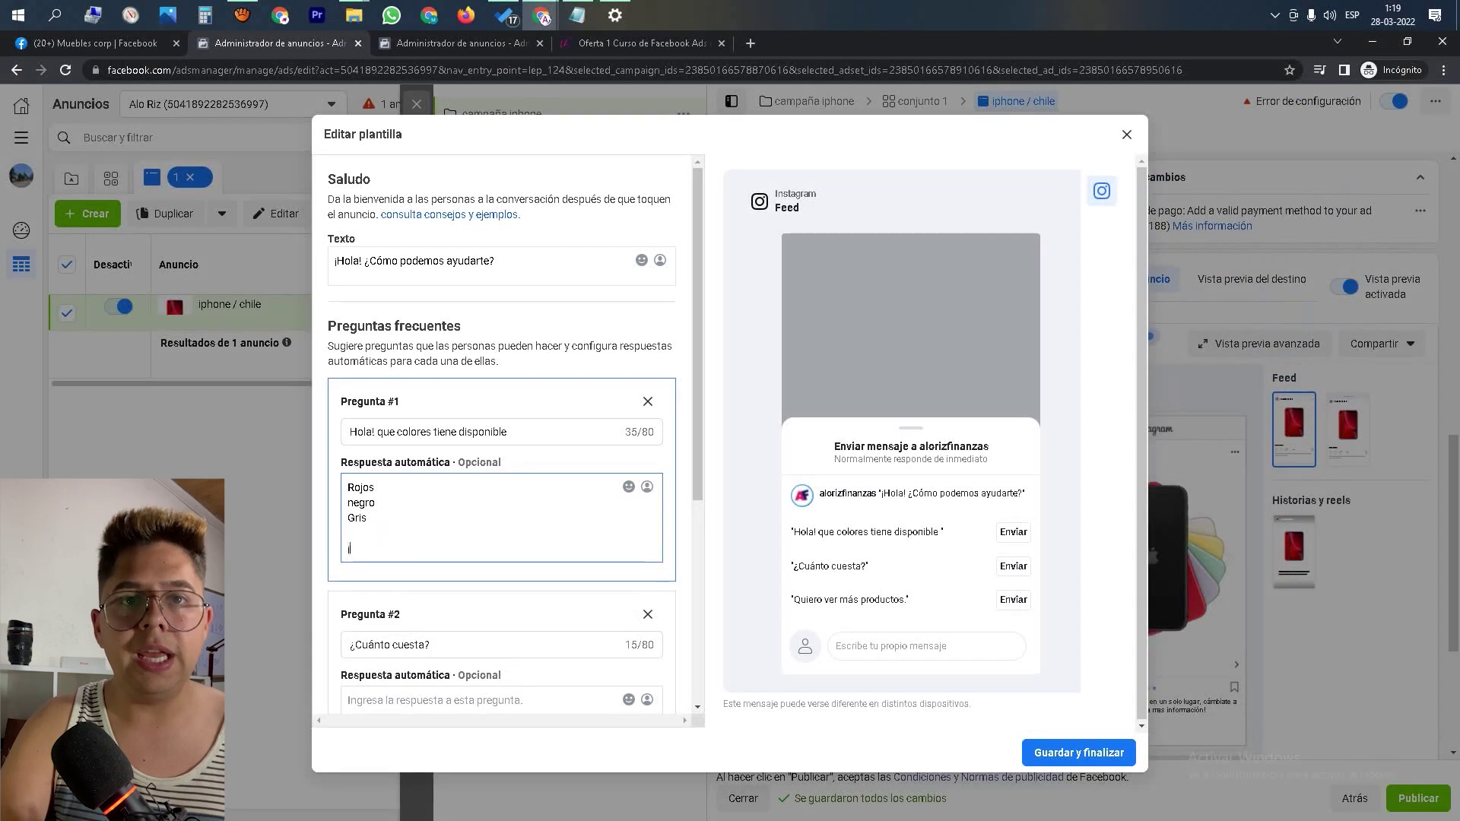
type("¿")
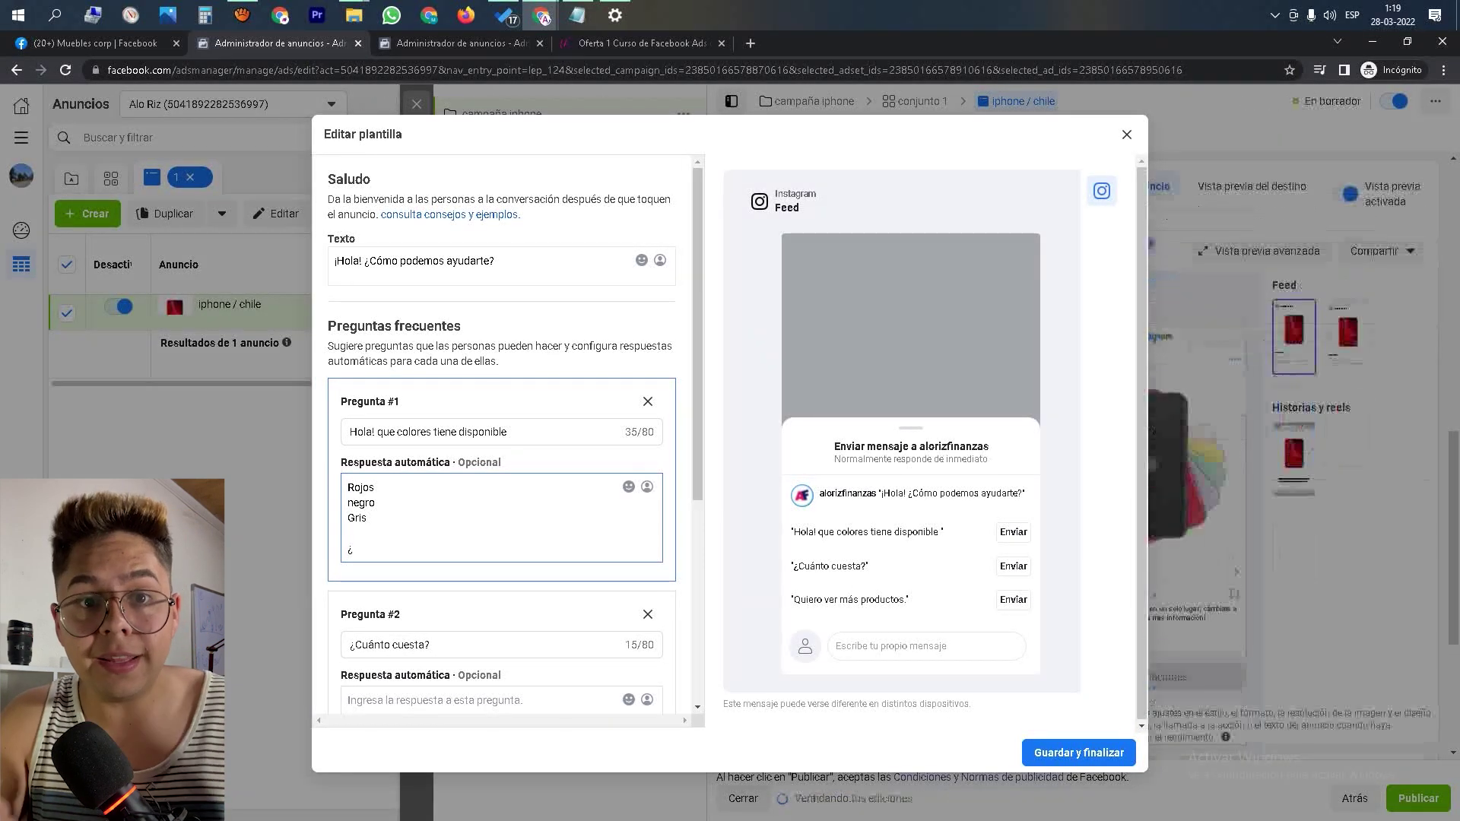
type("Cual t")
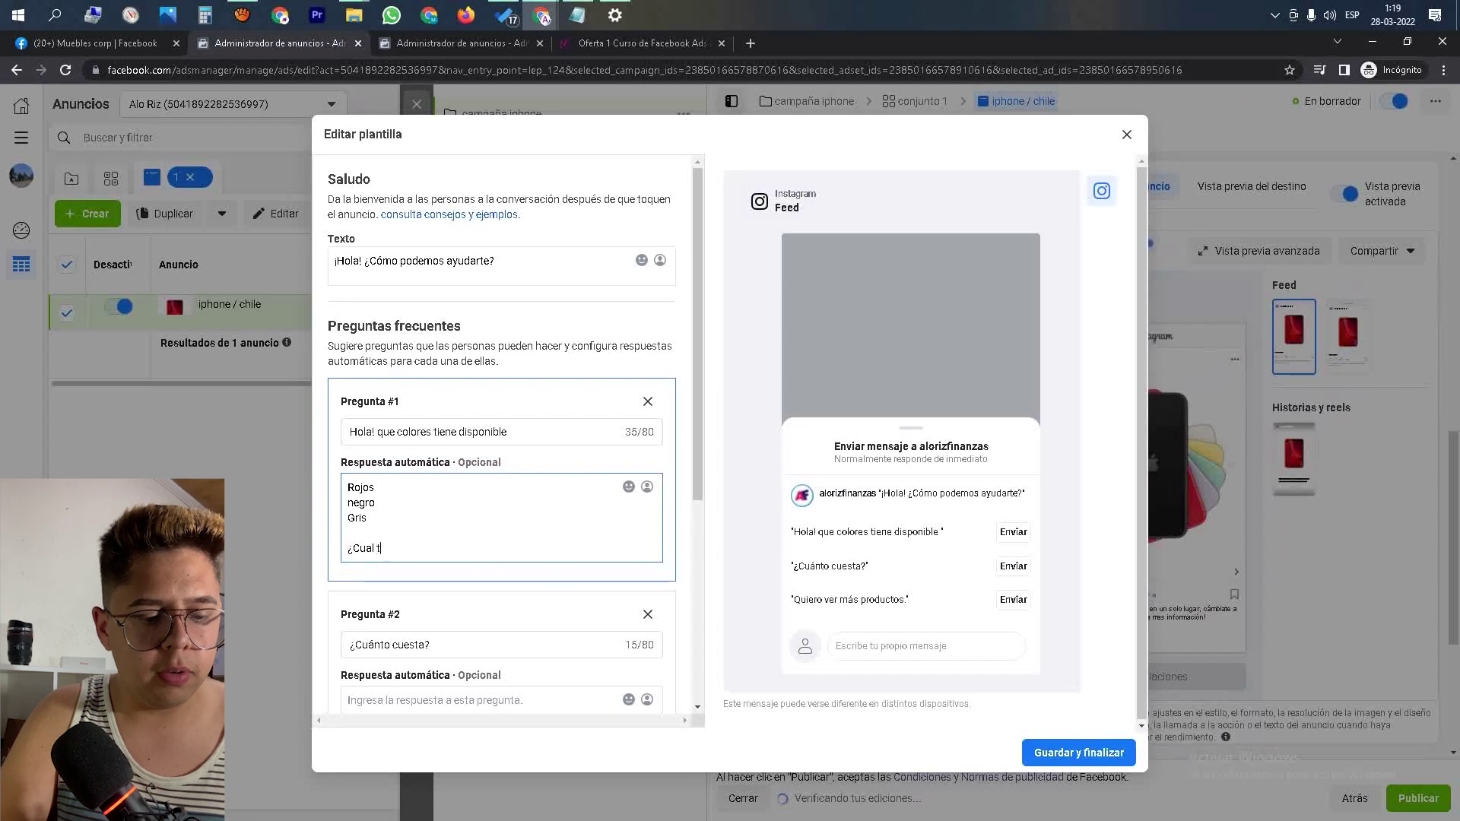
type("e gustaria mas?")
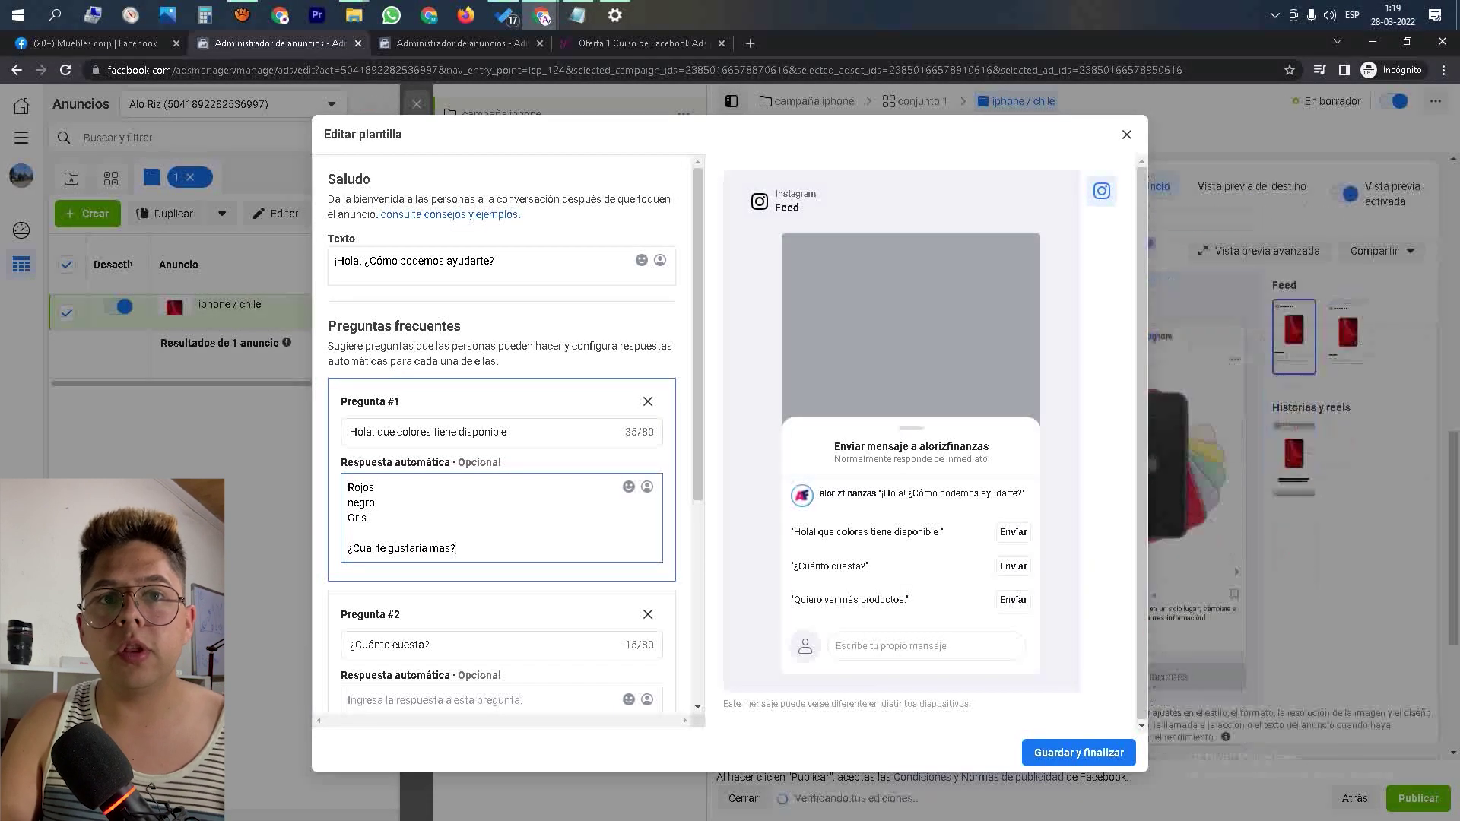
- Examine question #1 and its automatic answer alongside the message preview
key("shift+Up")
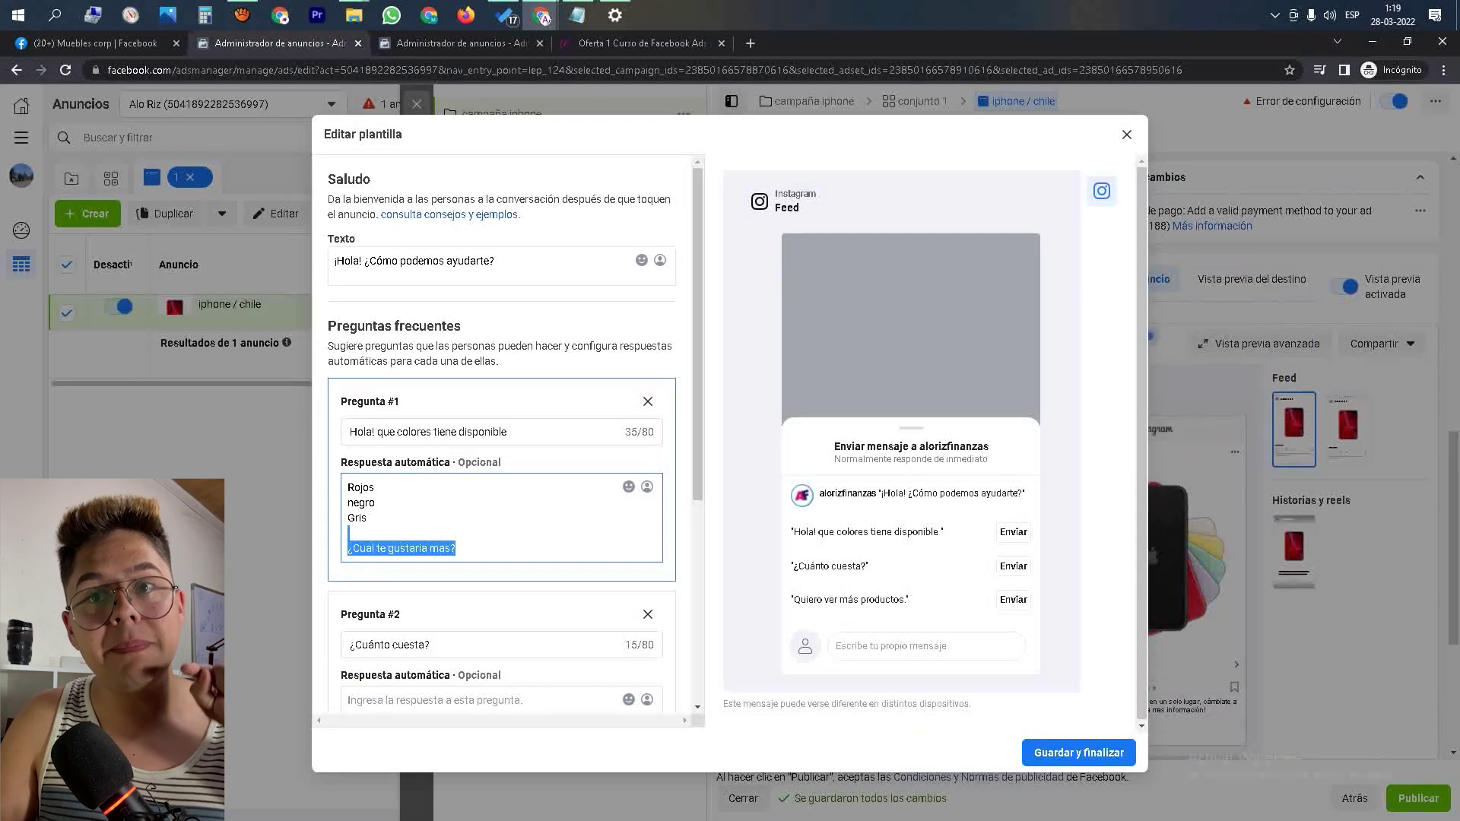
left_click_drag(799, 532, 944, 531)
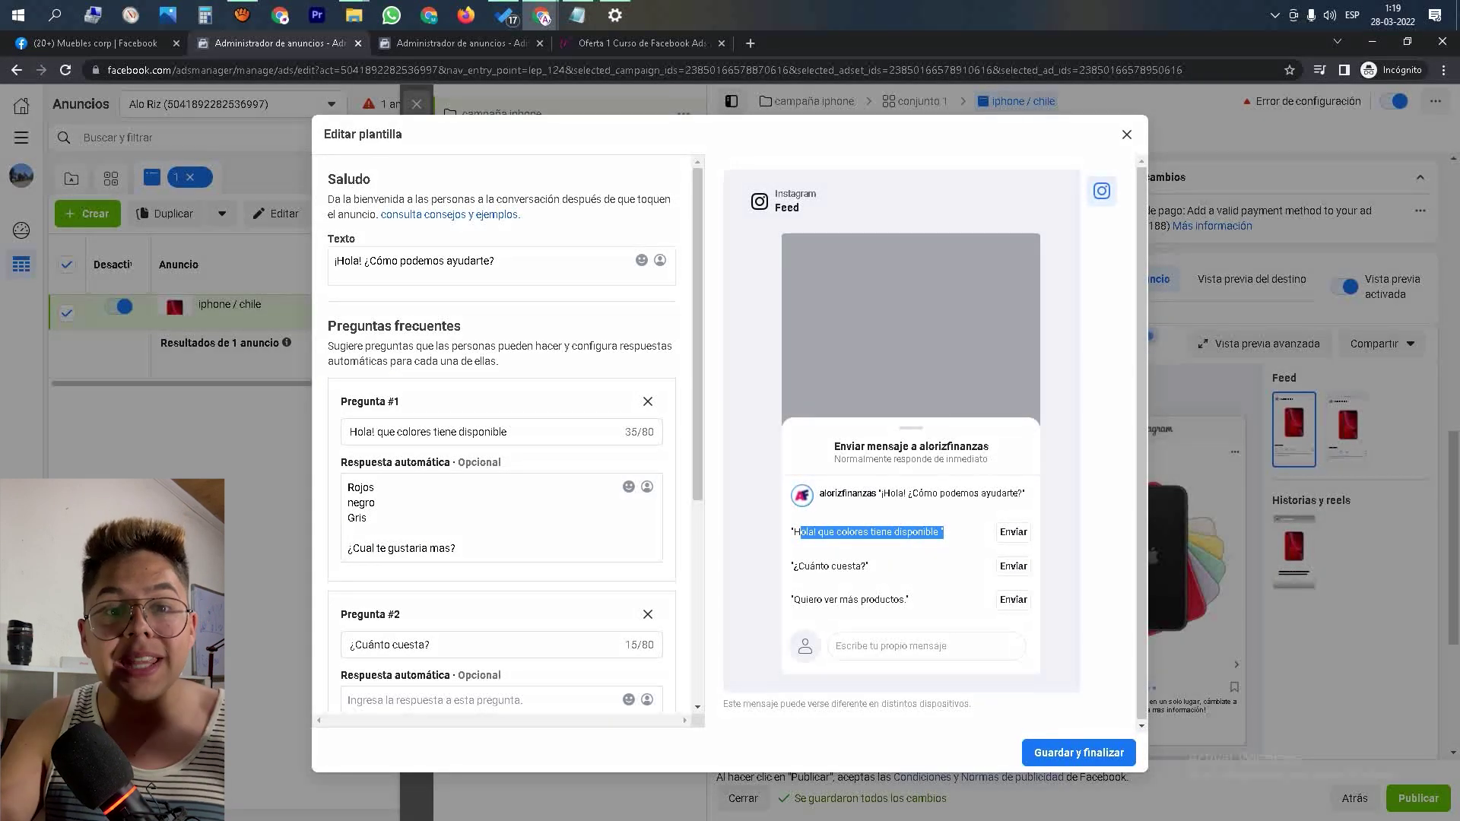
left_click_drag(458, 548, 348, 518)
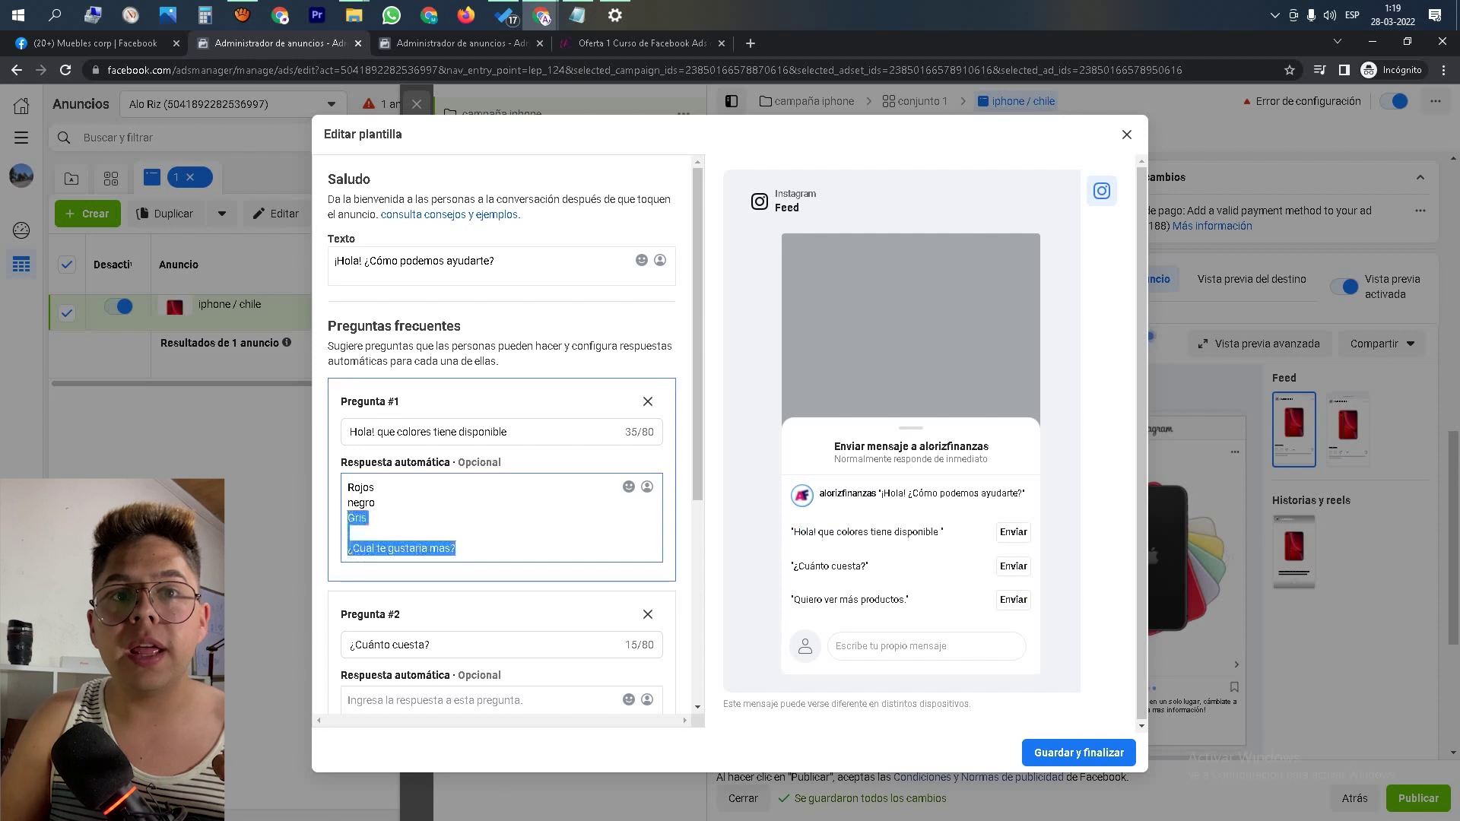
left_click(359, 517)
left_click_drag(456, 549, 349, 532)
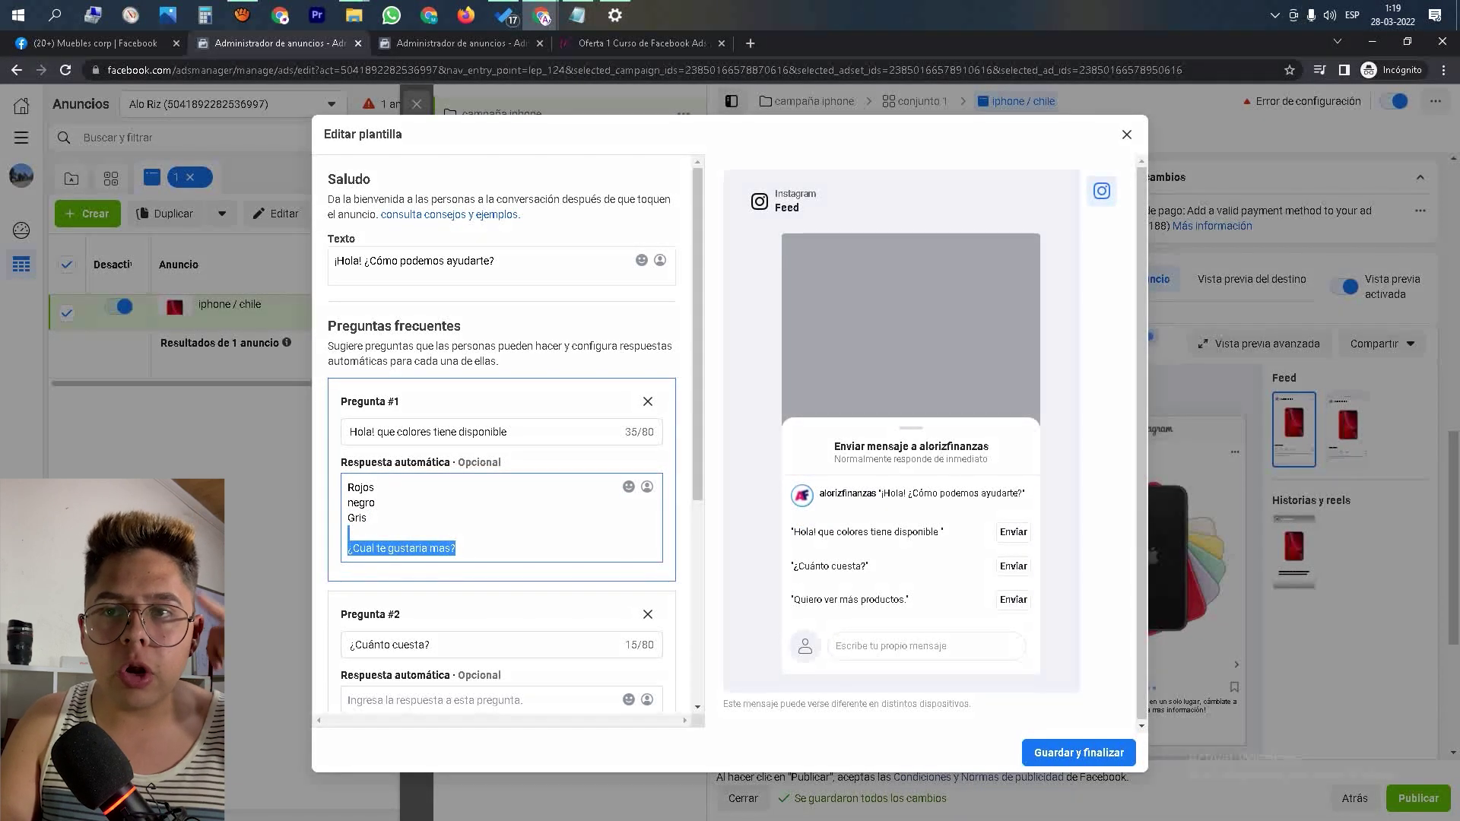
left_click(367, 518)
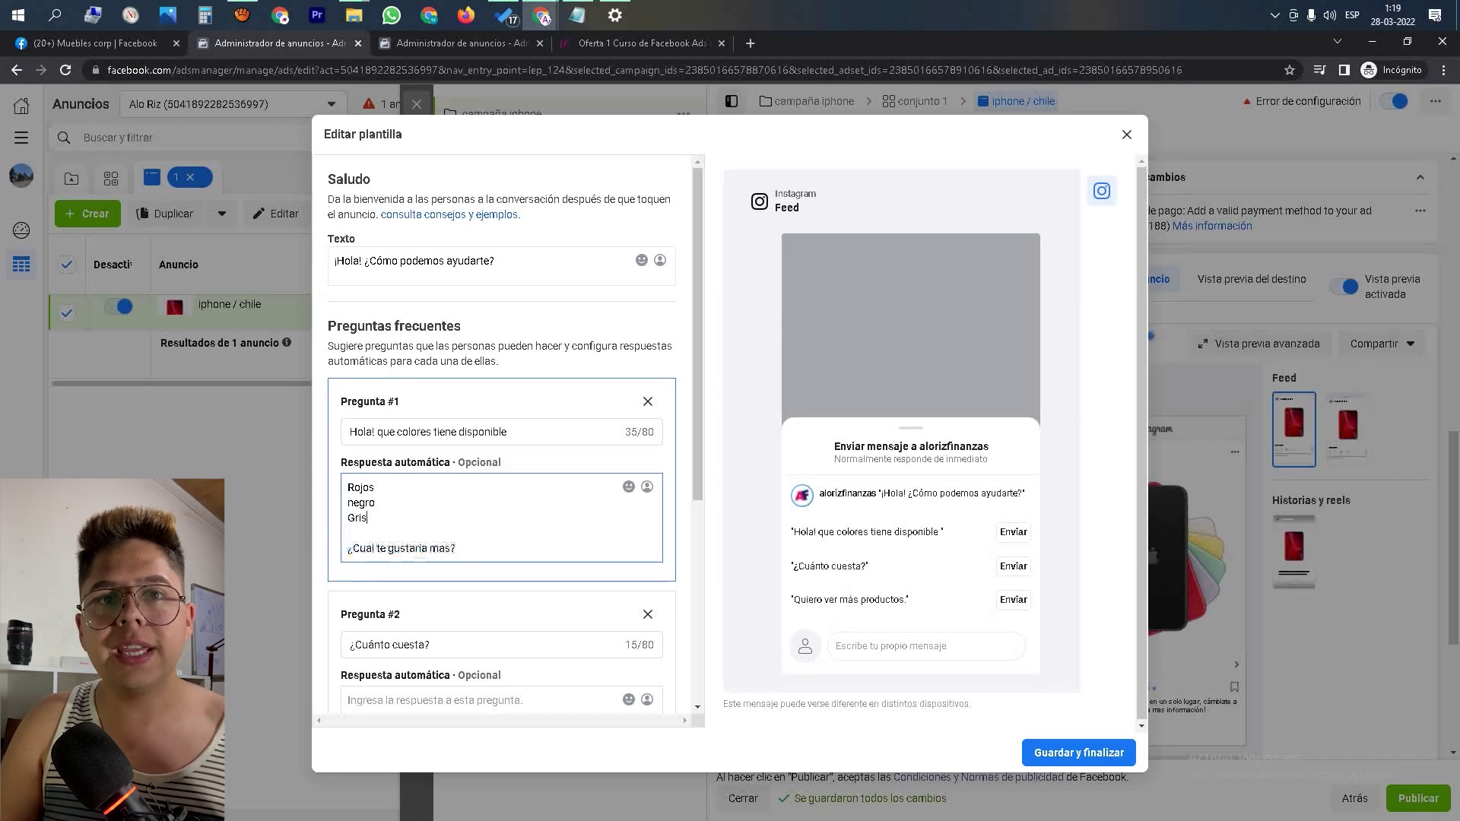
left_click_drag(517, 432, 349, 432)
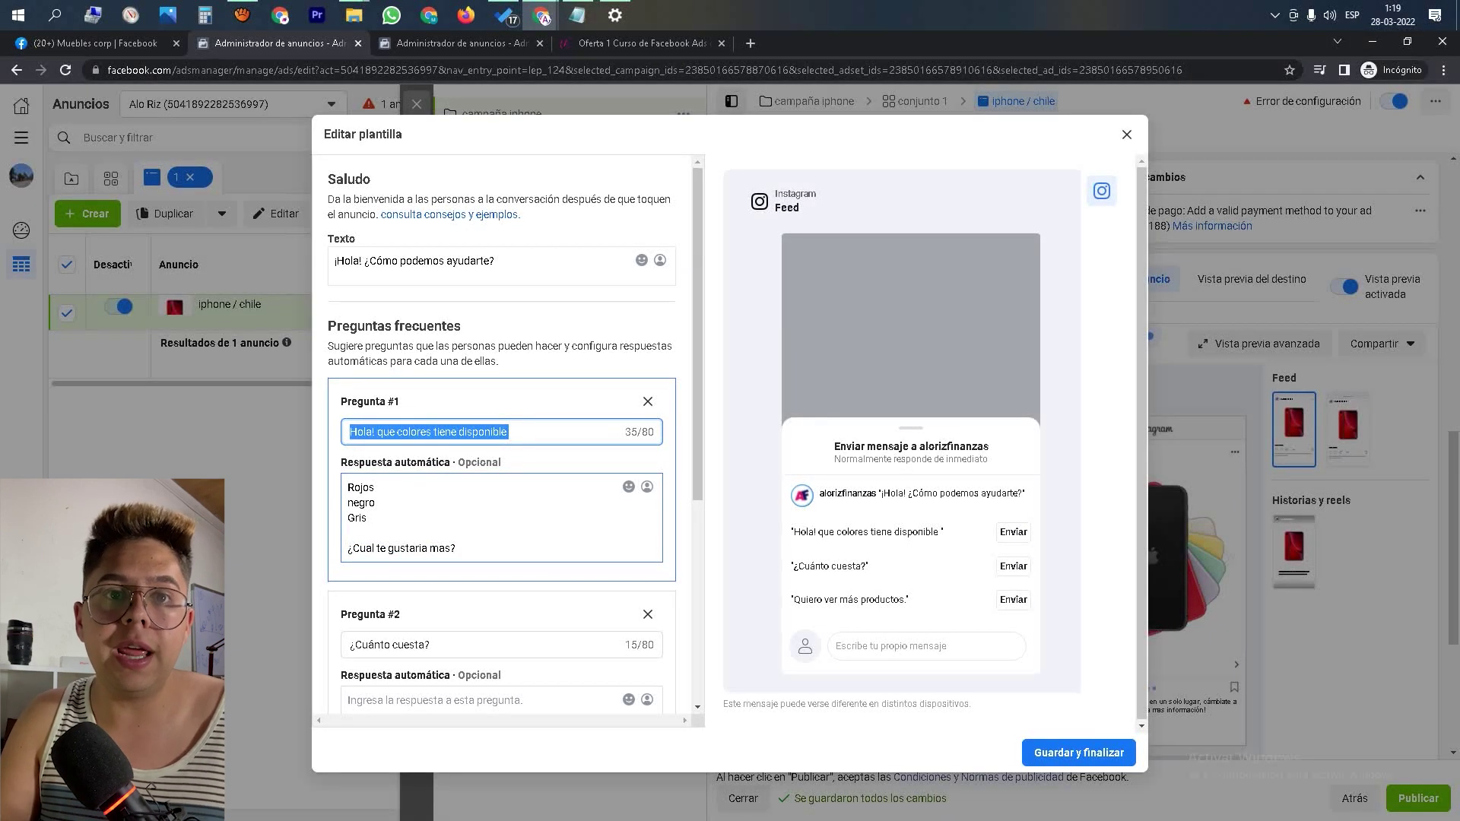
left_click_drag(456, 548, 348, 487)
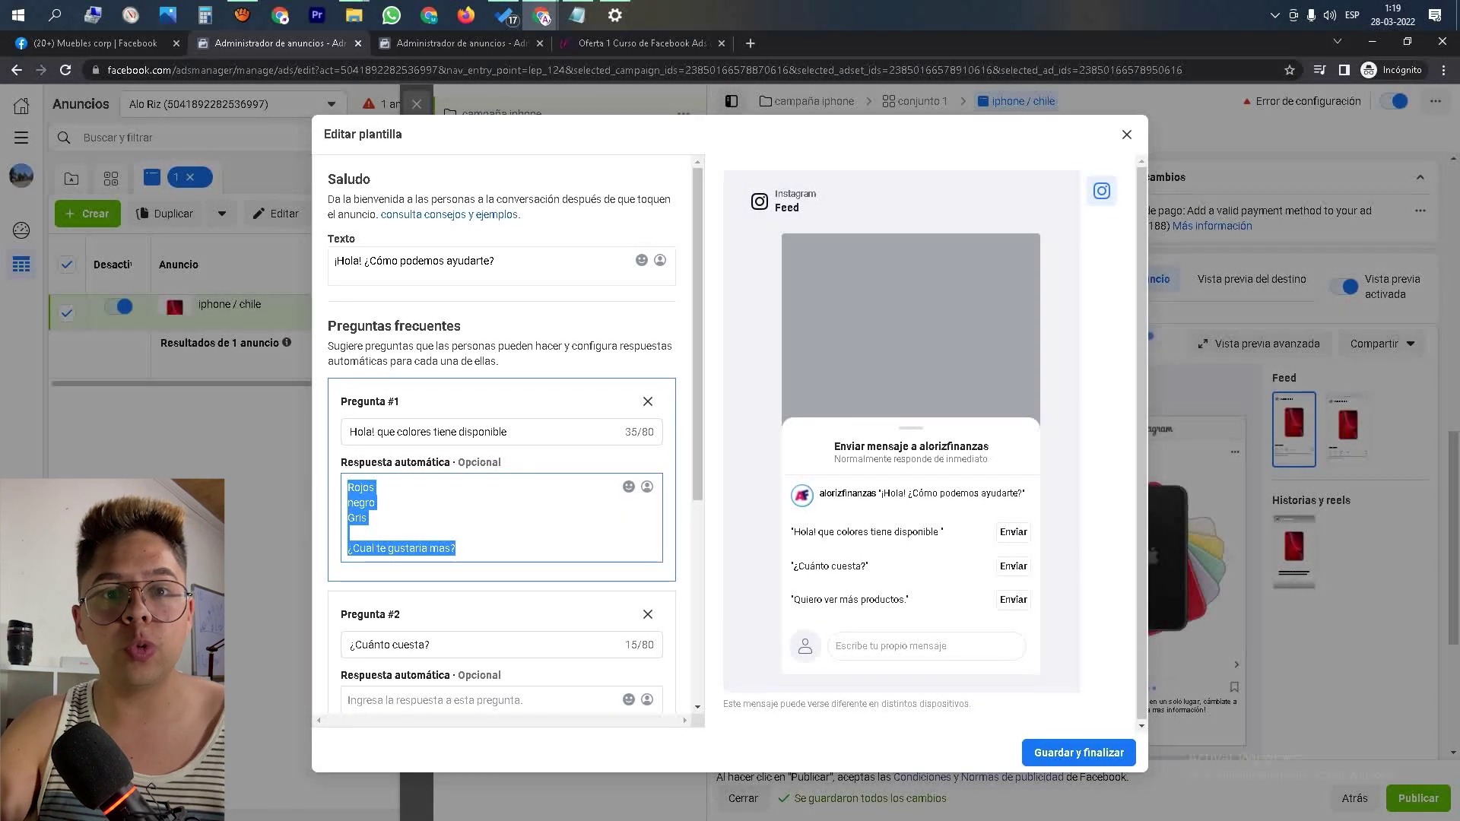
- Remove questions #3 and #2 from the template's frequent questions
scroll(501, 441, "down", 2)
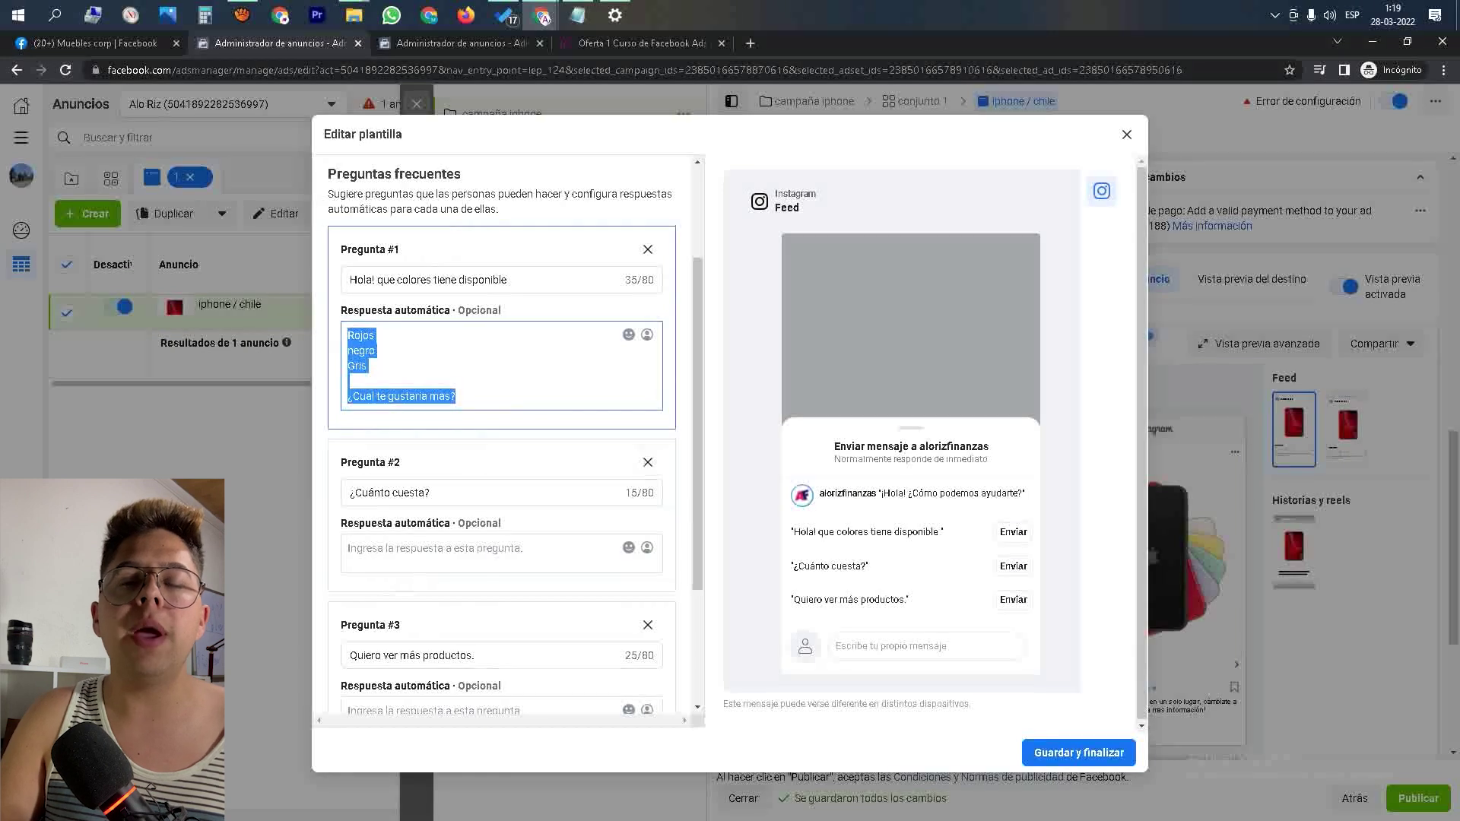
scroll(502, 441, "down", 3)
left_click(647, 439)
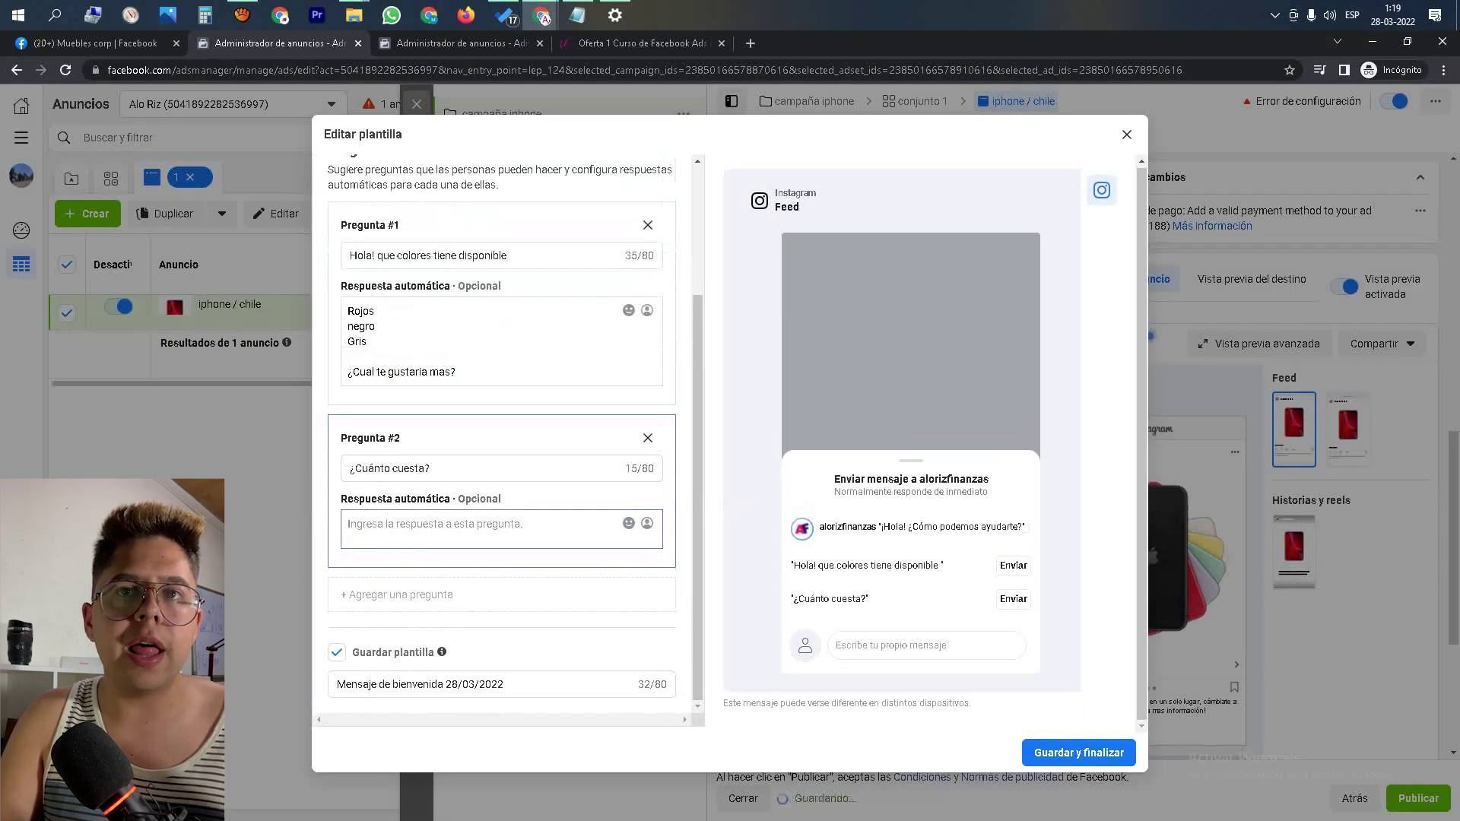
left_click(647, 438)
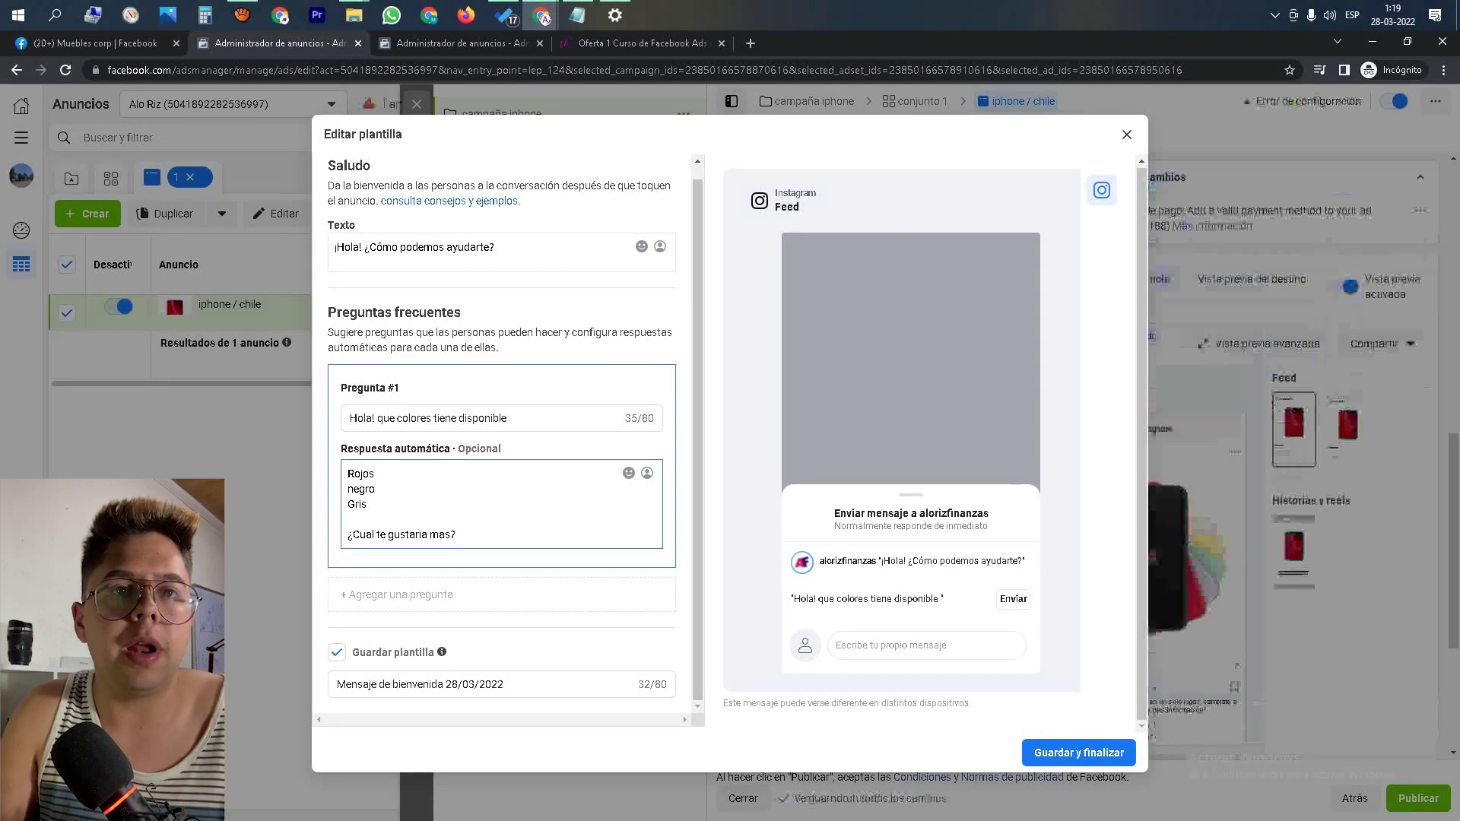
- Replace the text of question #1 with "Envia a regiones del pasi?"
left_click_drag(524, 419, 352, 419)
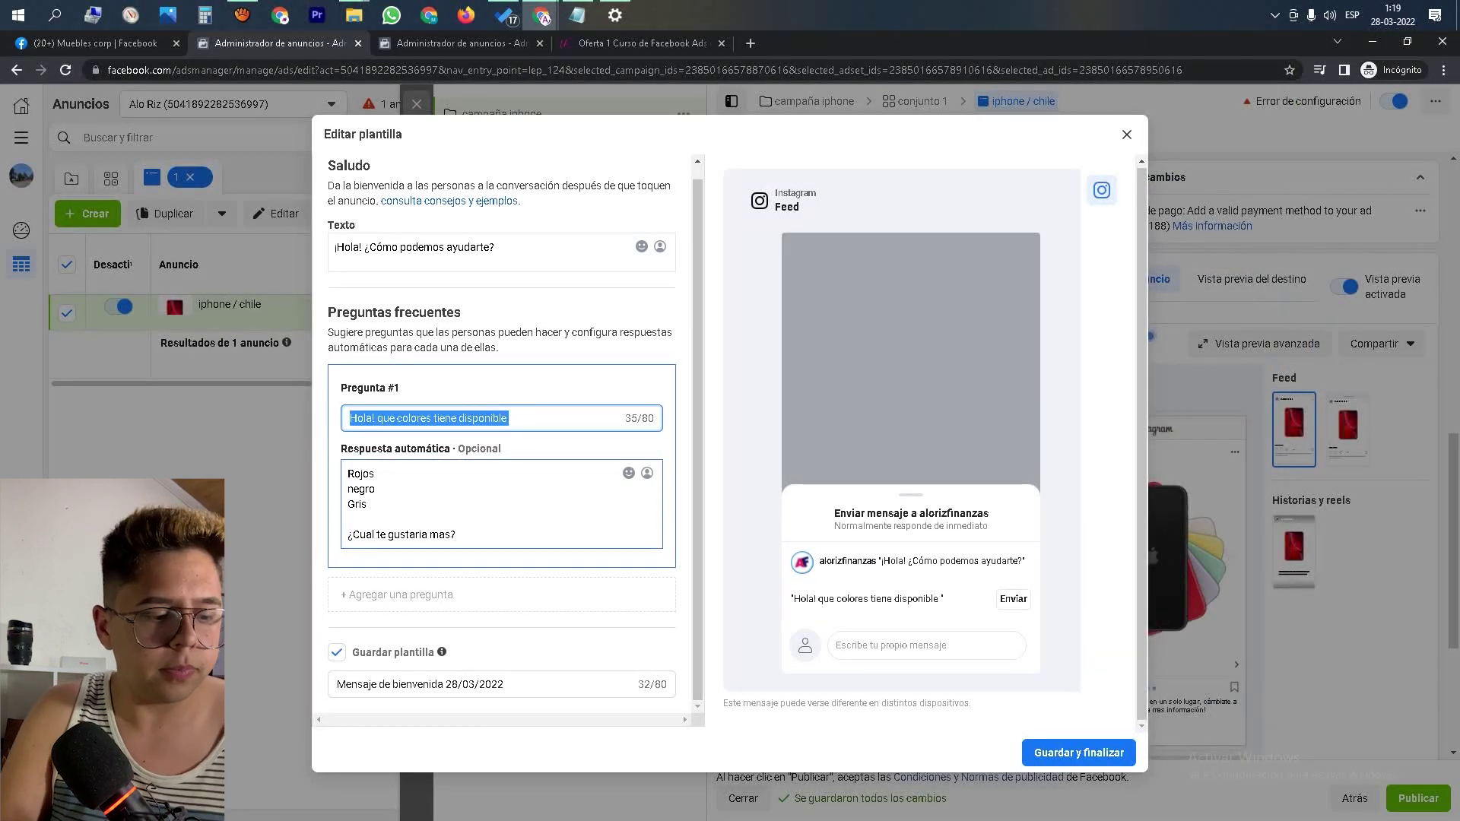
type("Envia ")
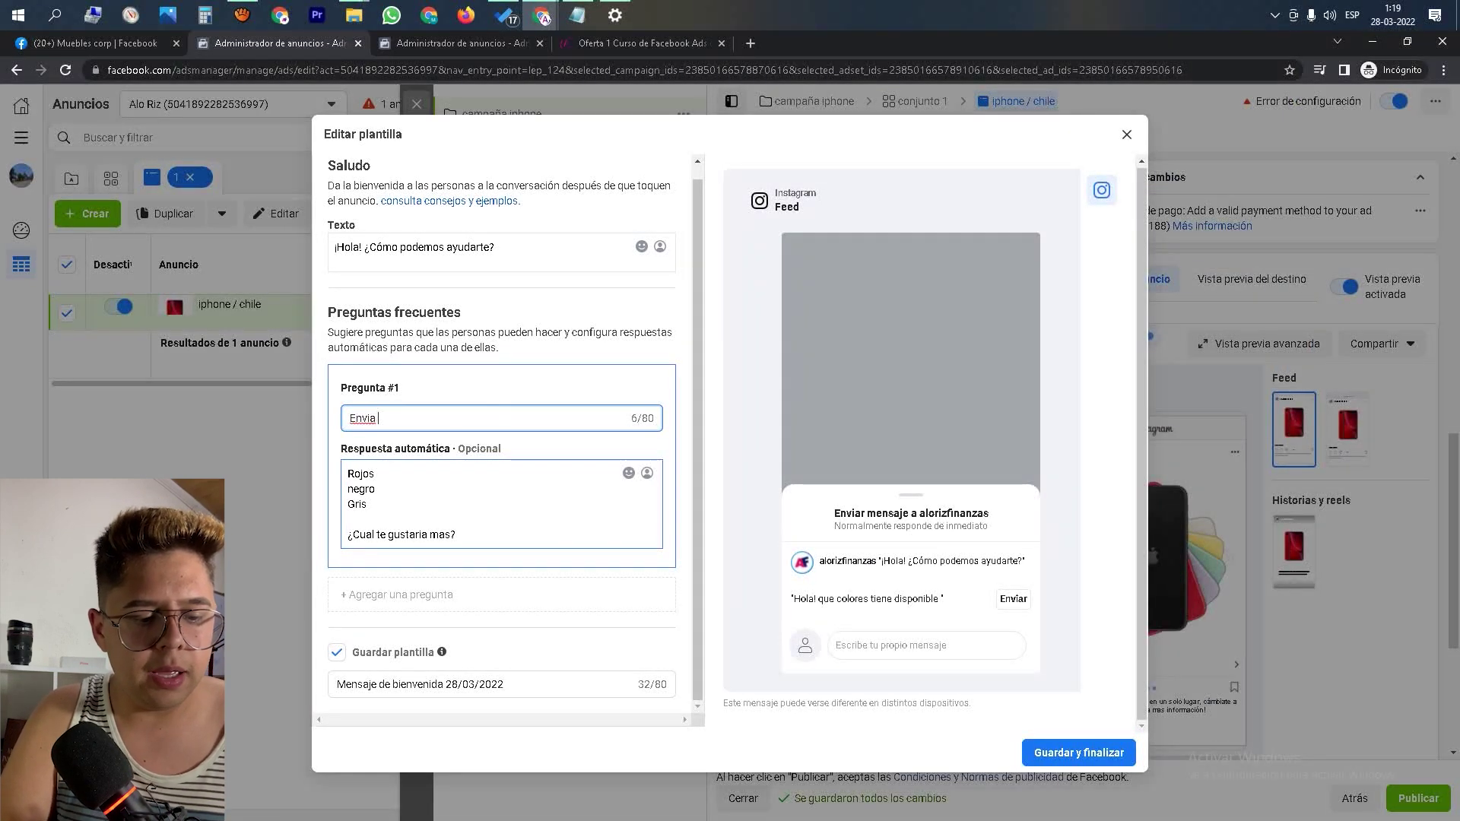
type("a regiones d")
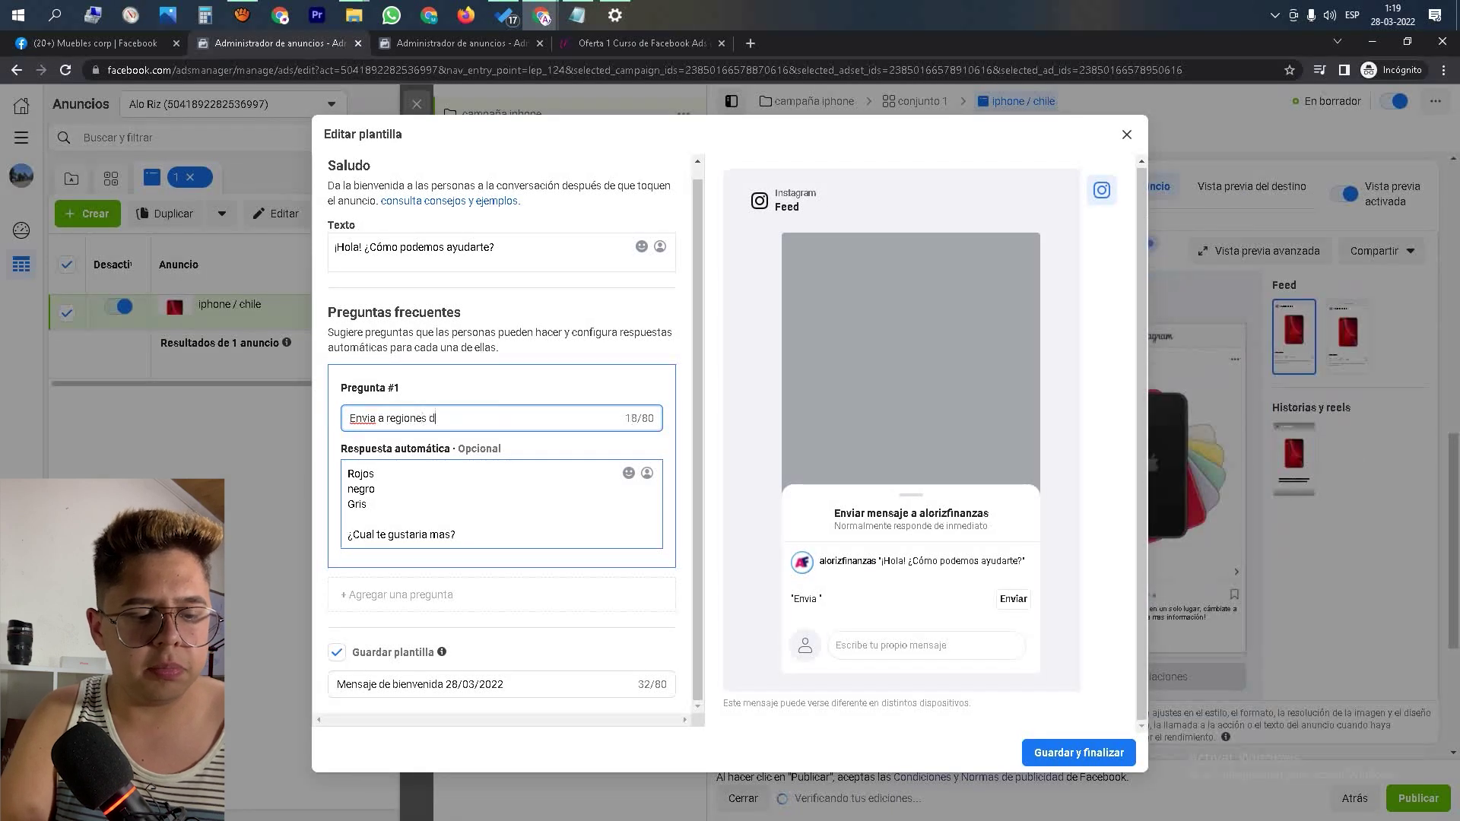
type("el pasi?")
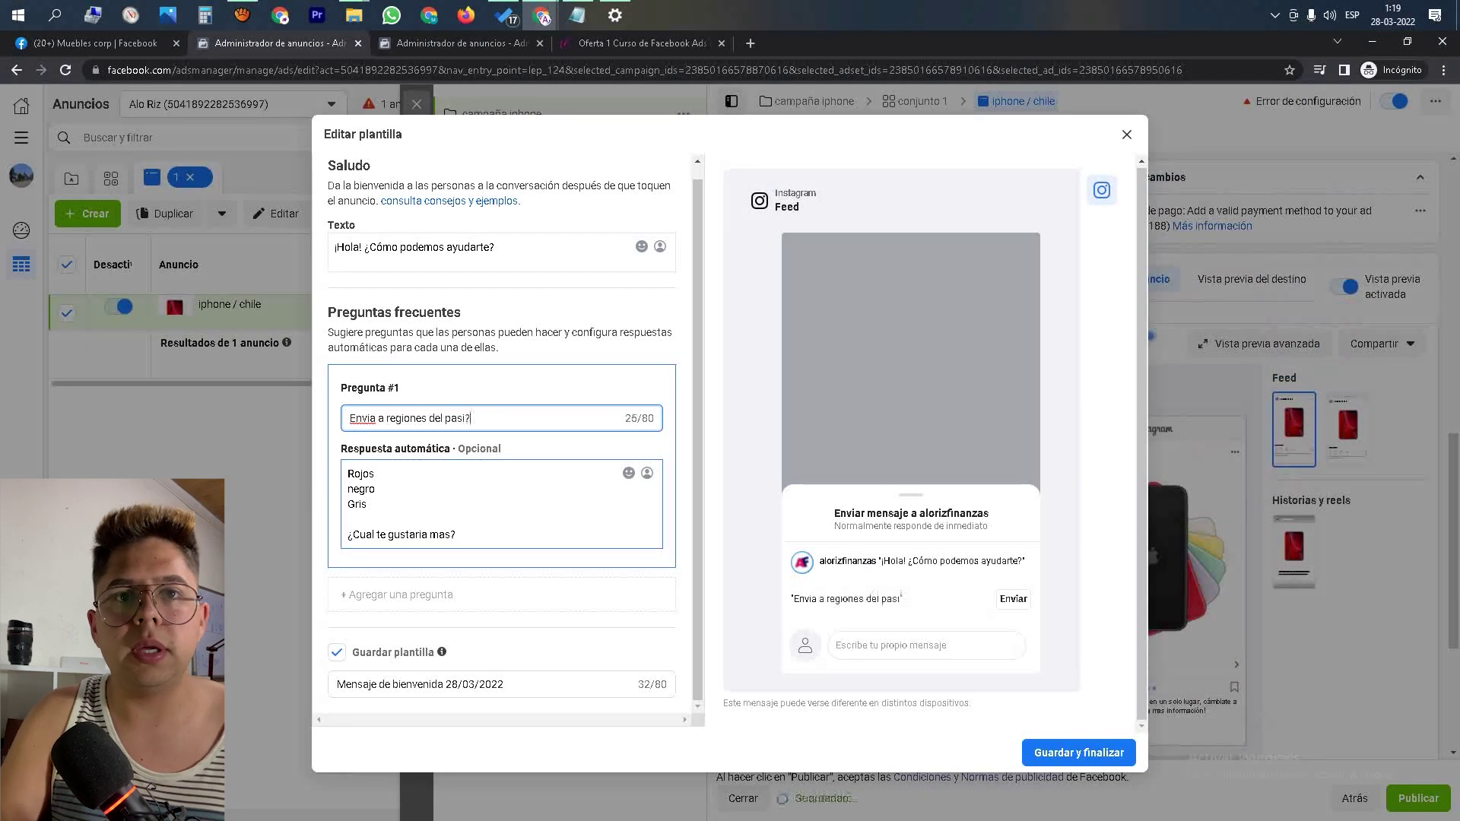
- Clear both the text of question #1 and its automatic answer
left_click_drag(473, 418, 348, 419)
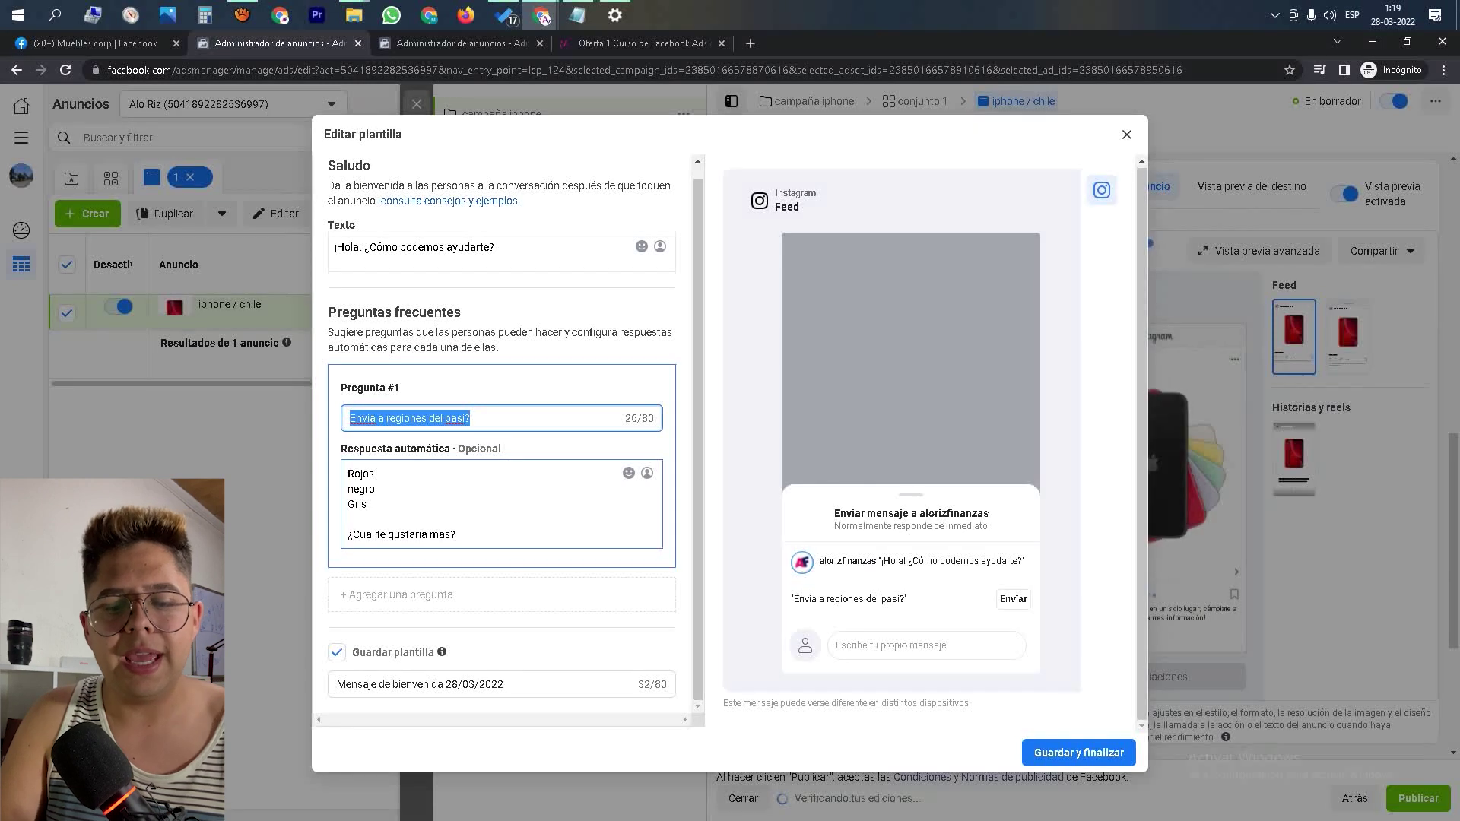
key("BackSpace")
left_click(456, 534)
key("ctrl+a")
key("BackSpace")
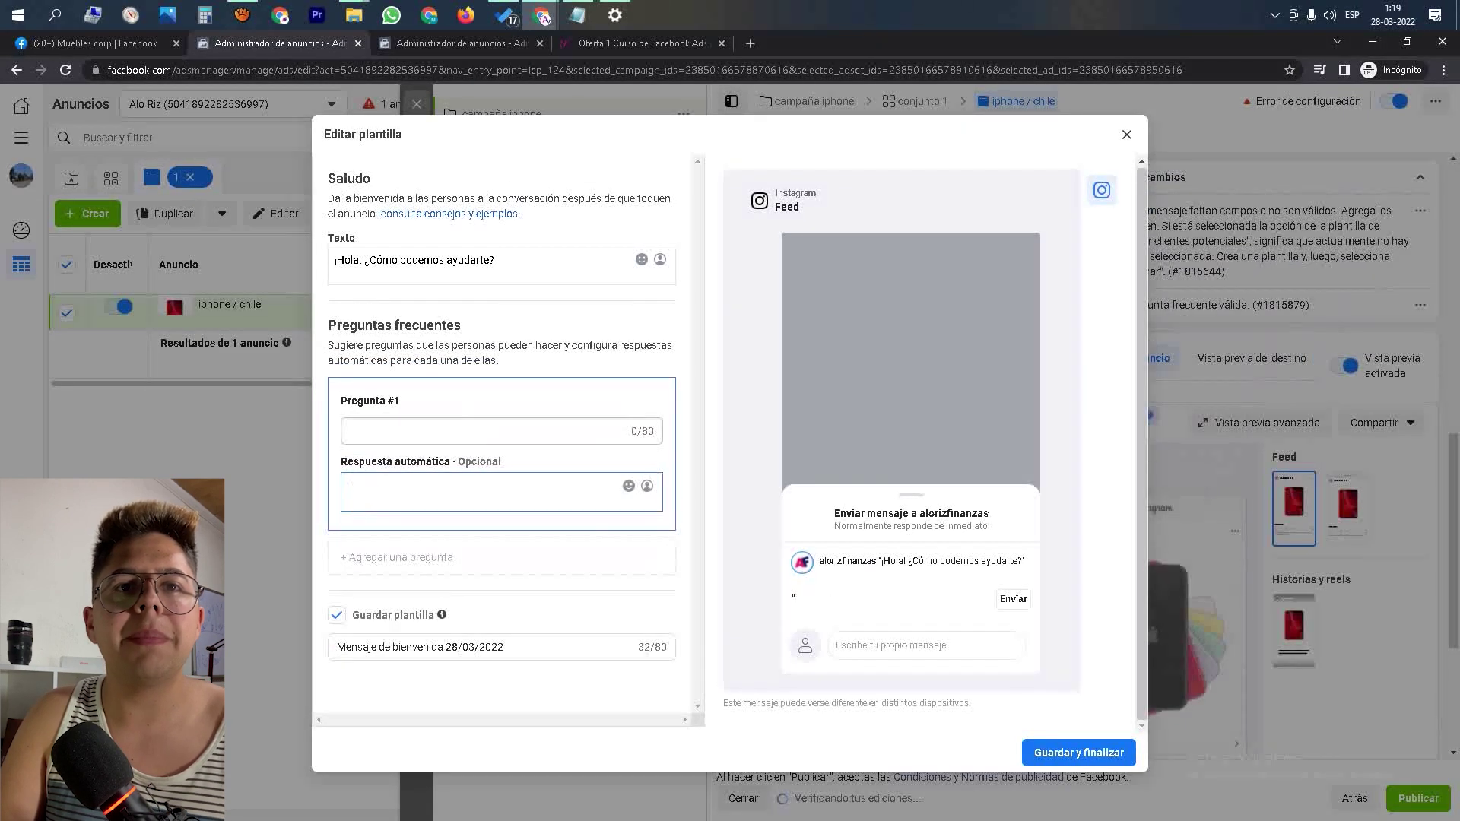
- Exit the message template editor without saving the question changes
left_click(395, 431)
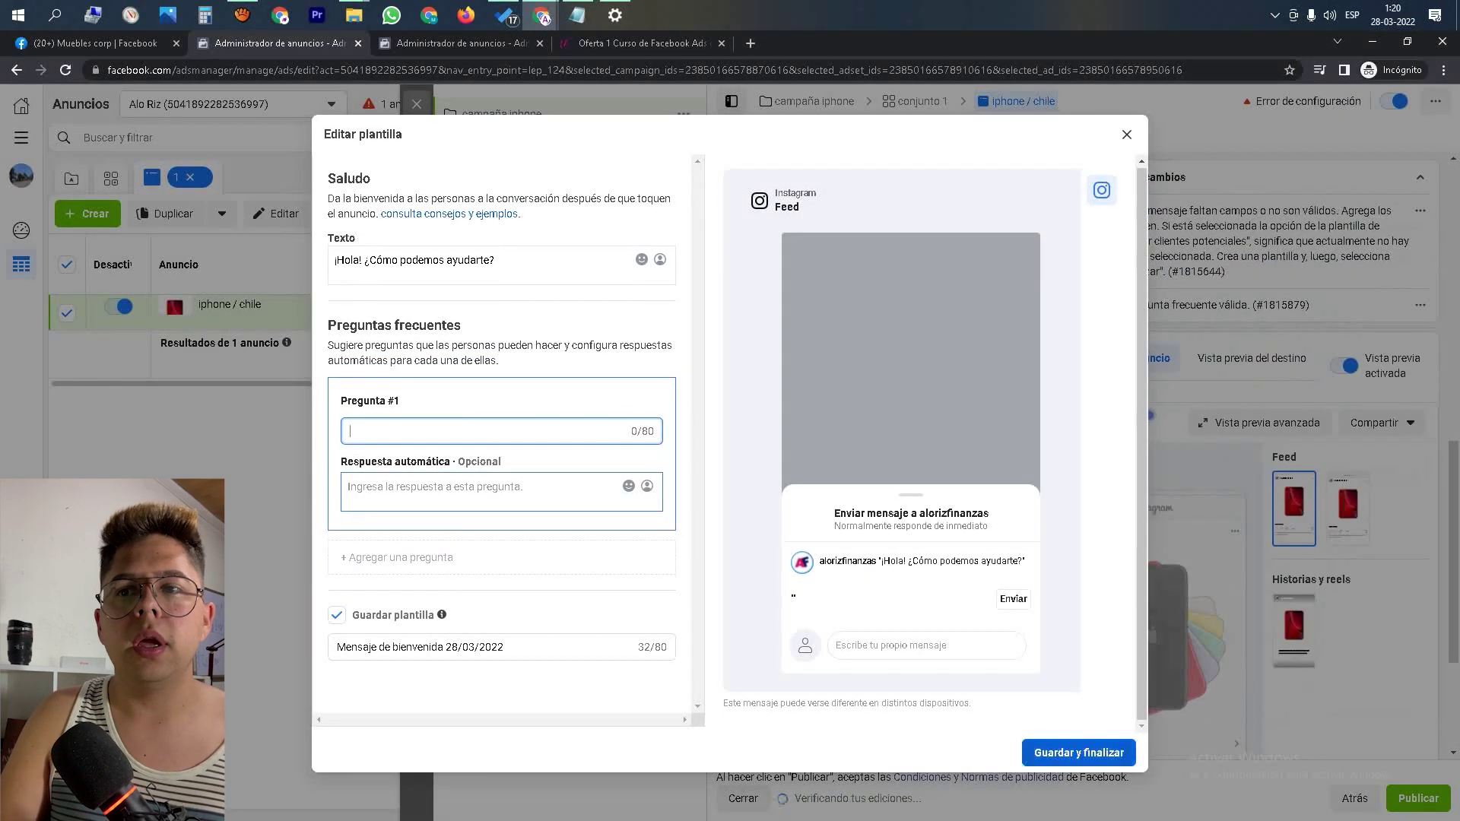
left_click(1126, 134)
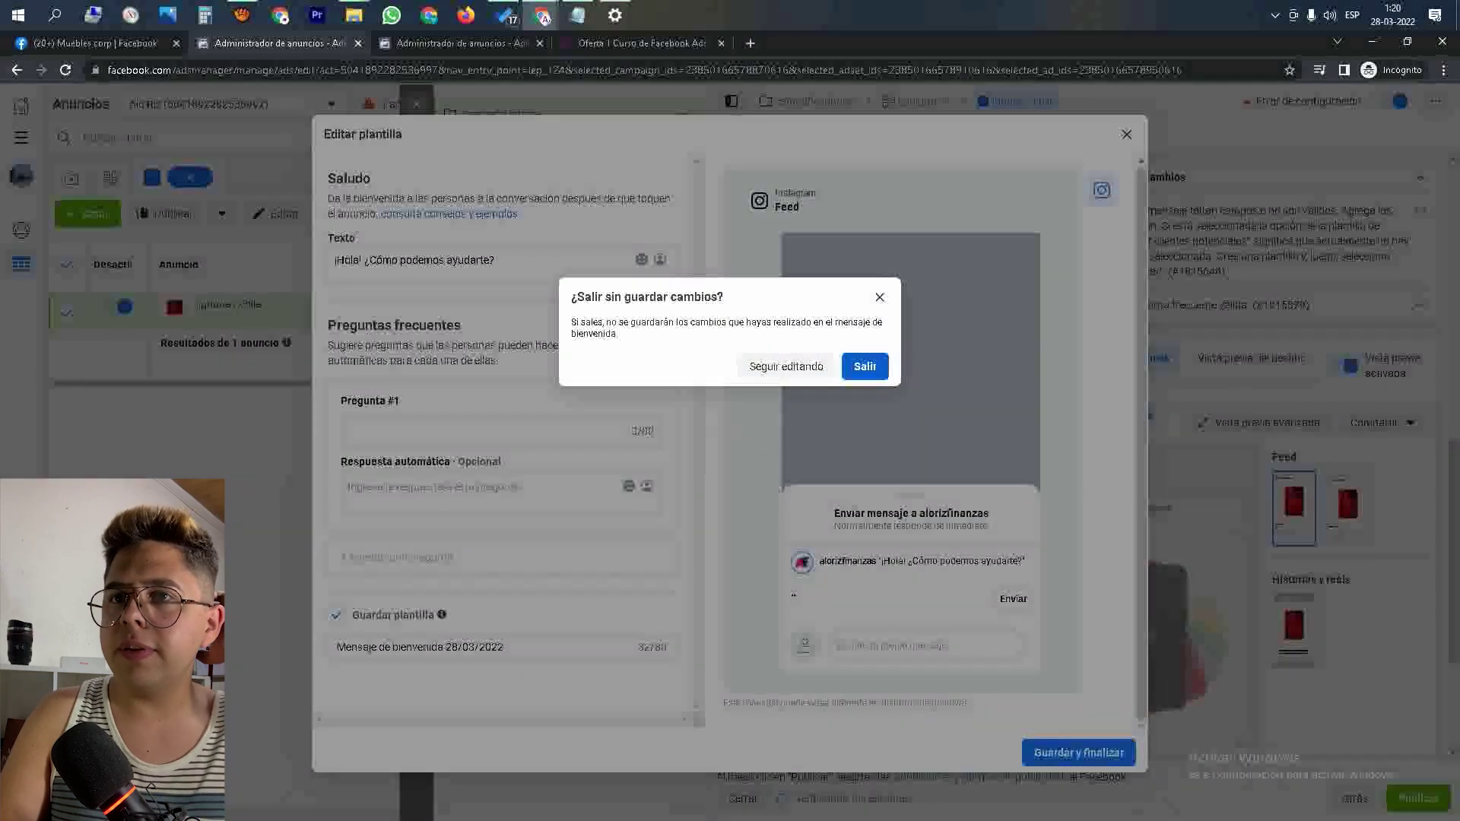
left_click(864, 366)
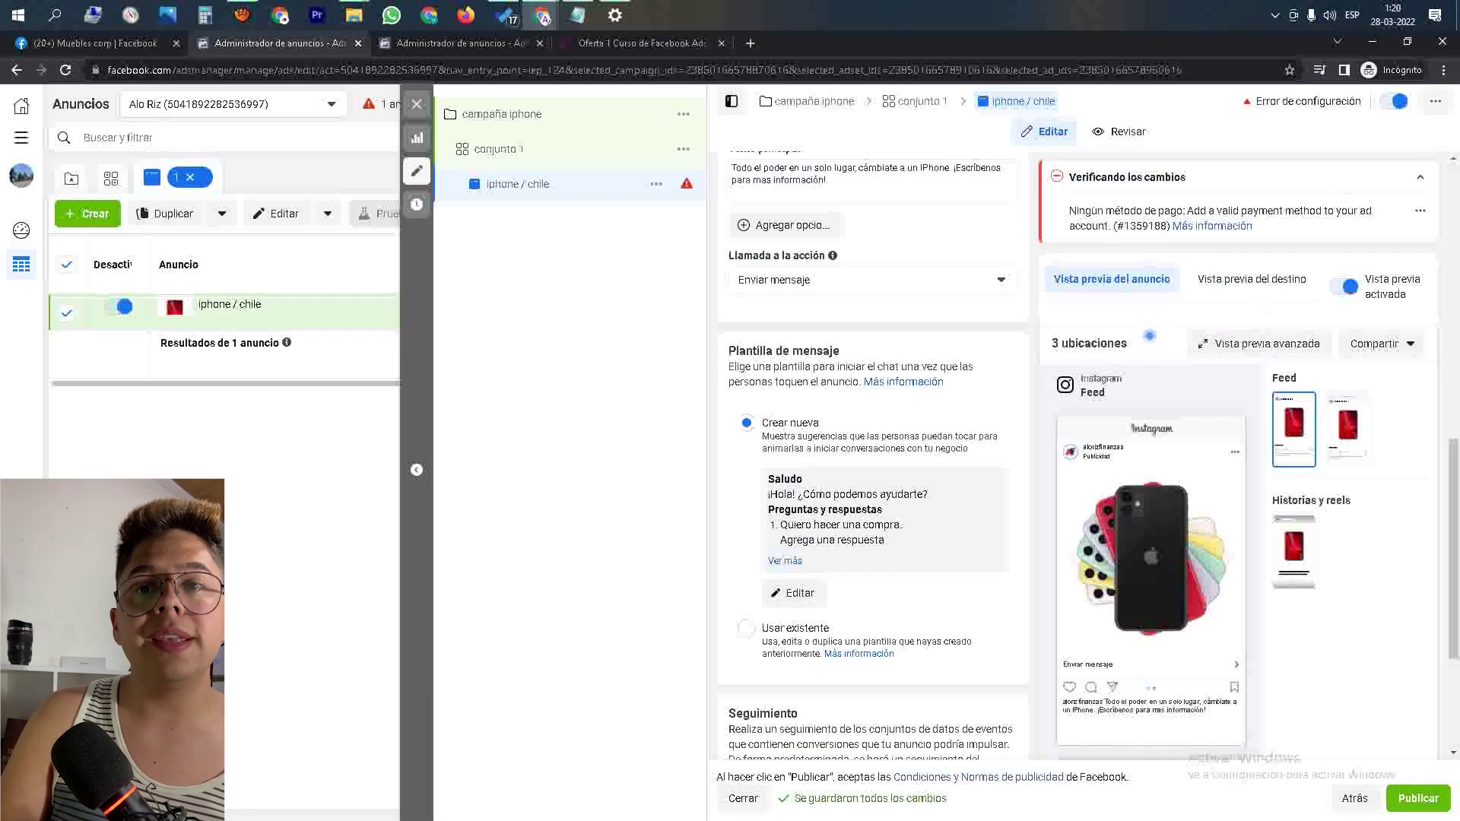
- Compare the existing message template option with the new one, leaving Crear nueva selected
left_click(747, 628)
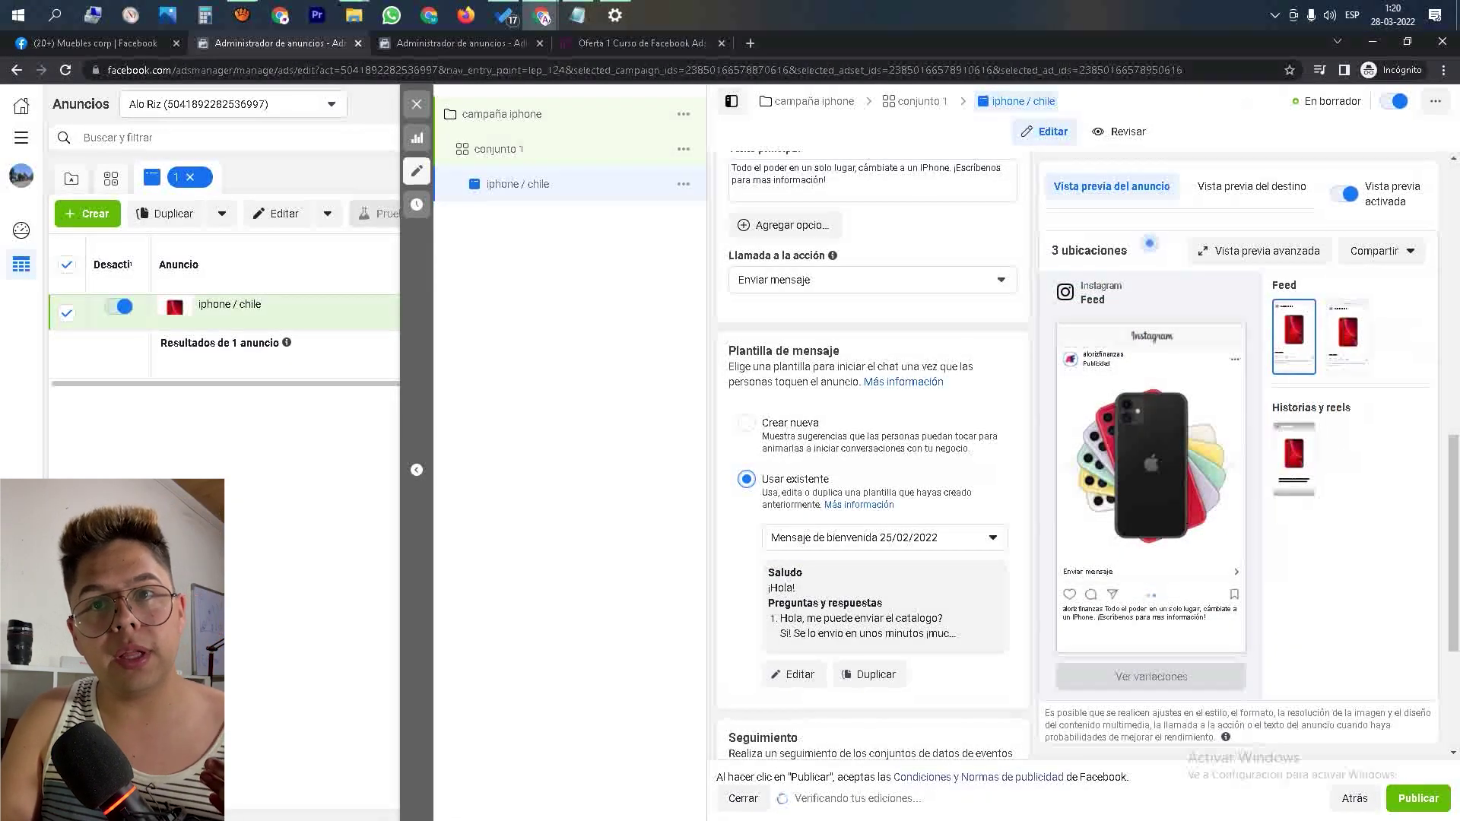
left_click(747, 423)
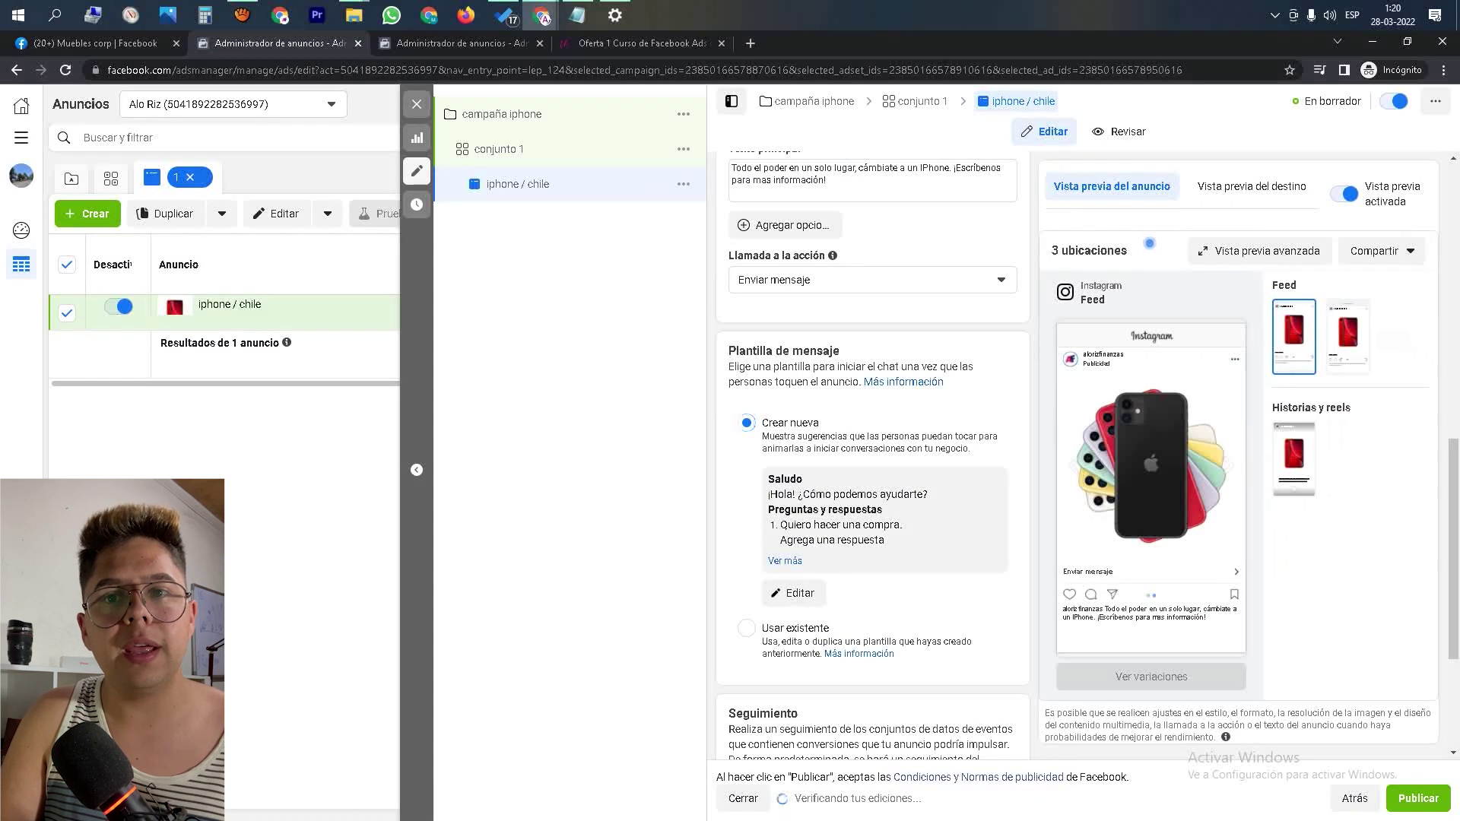
left_click(746, 628)
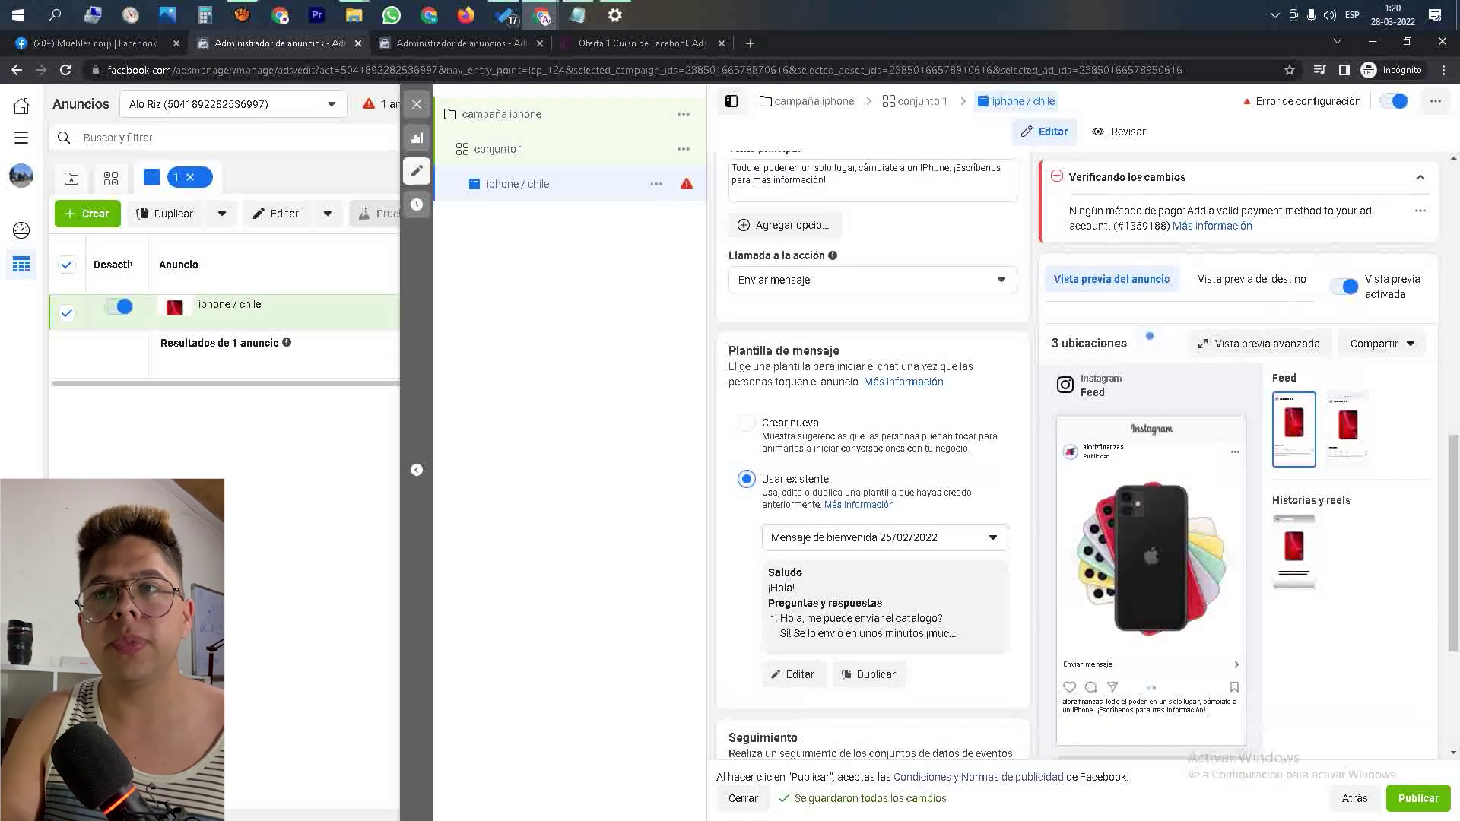
scroll(872, 456, "down", 1)
left_click(746, 347)
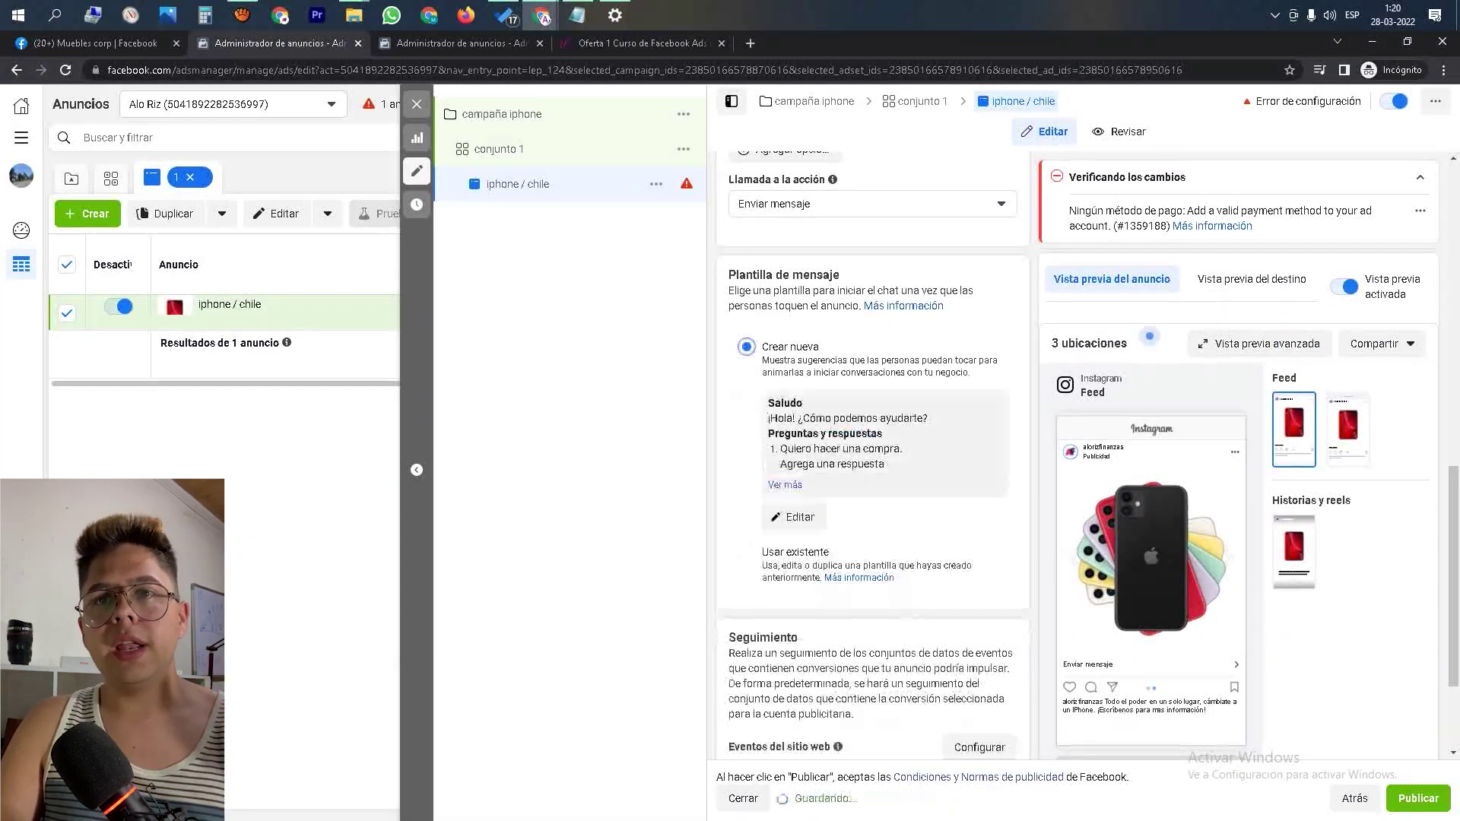
- Open the new message template for editing and remove its first two frequent questions
left_click(794, 517)
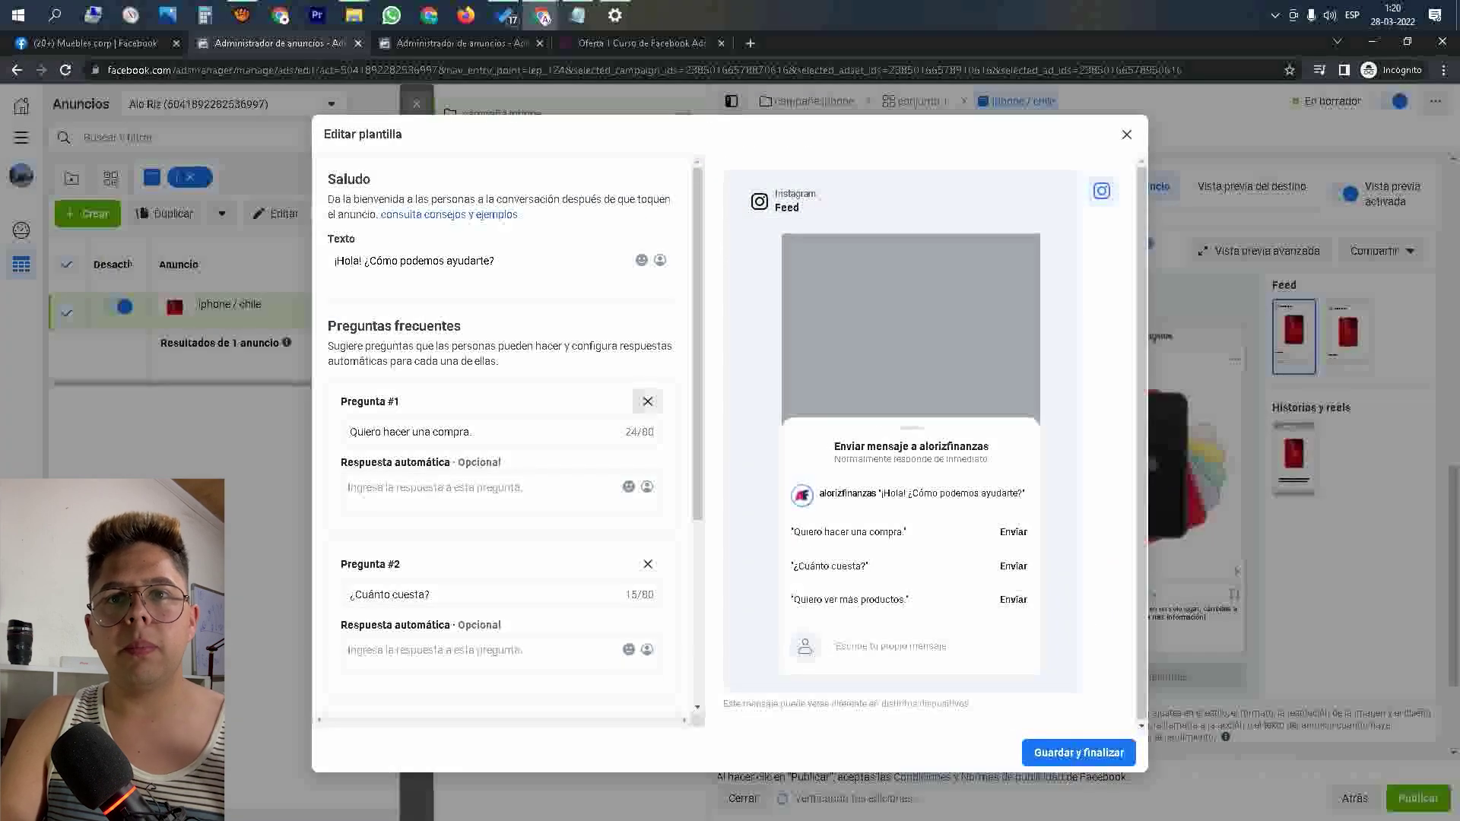
left_click(647, 401)
left_click(647, 400)
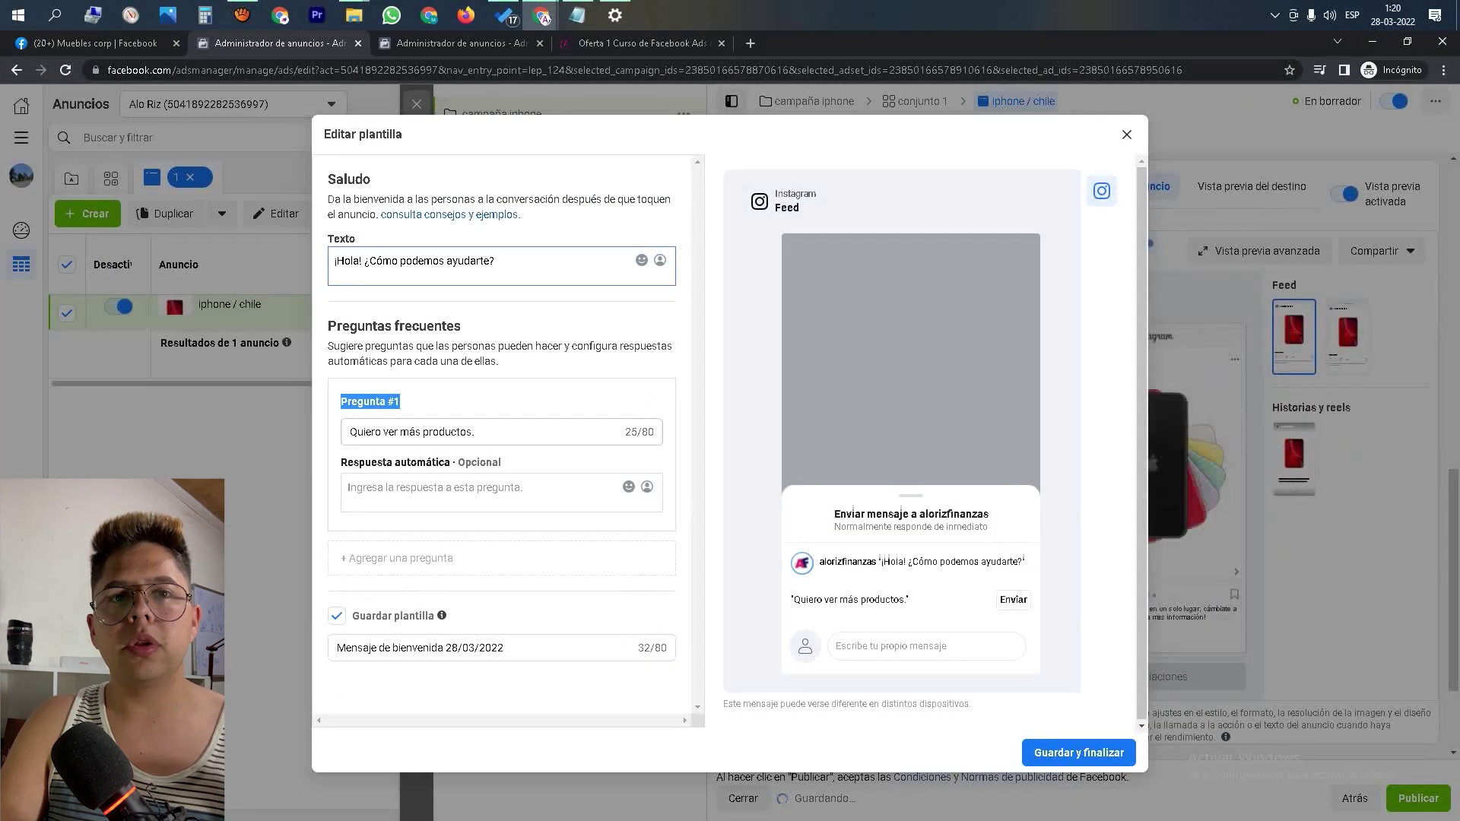
- Replace the remaining question's text with "Hola!" and save the template
left_click(525, 401)
left_click_drag(487, 432, 346, 432)
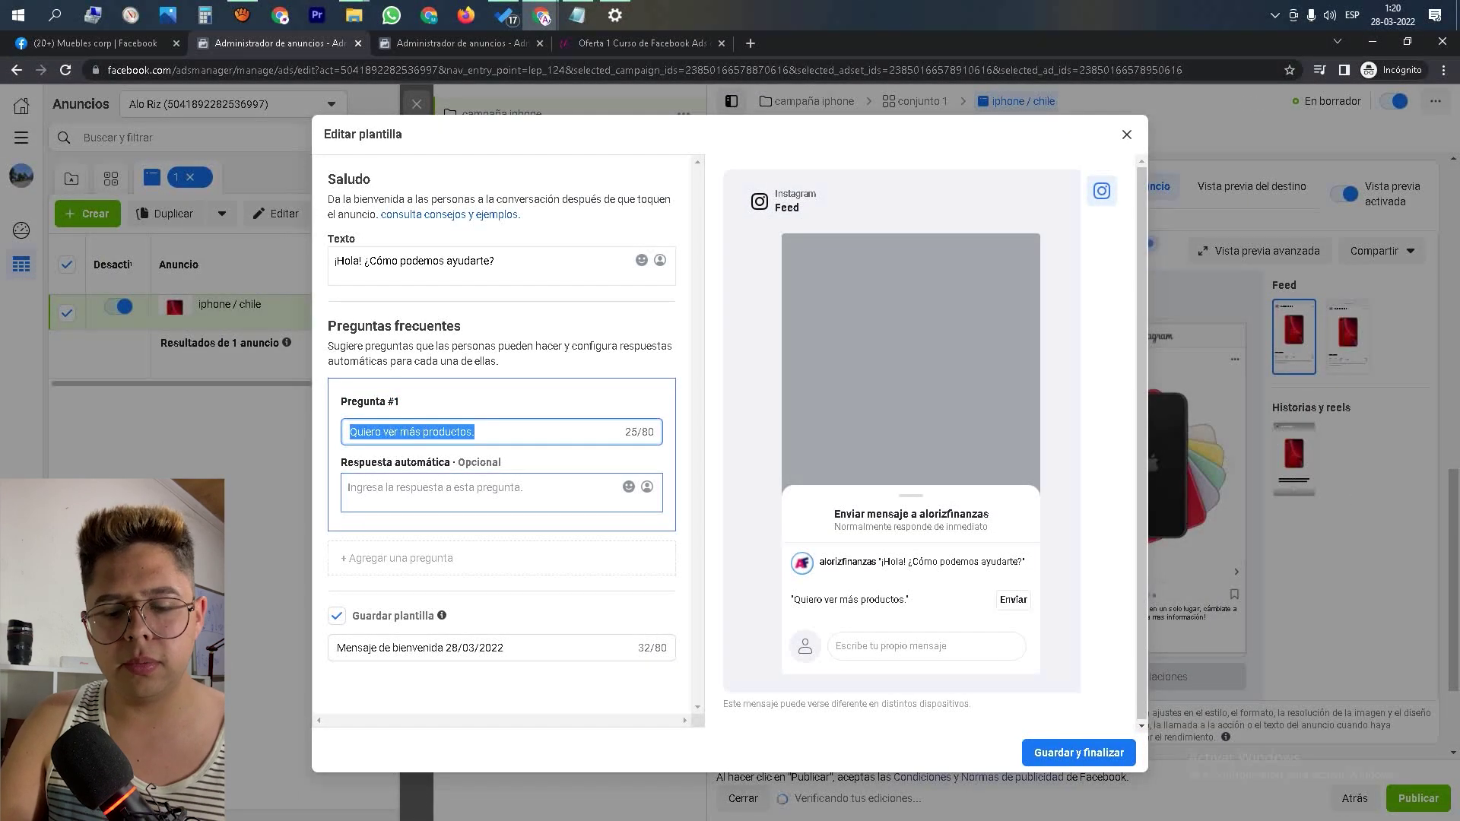
key("BackSpace")
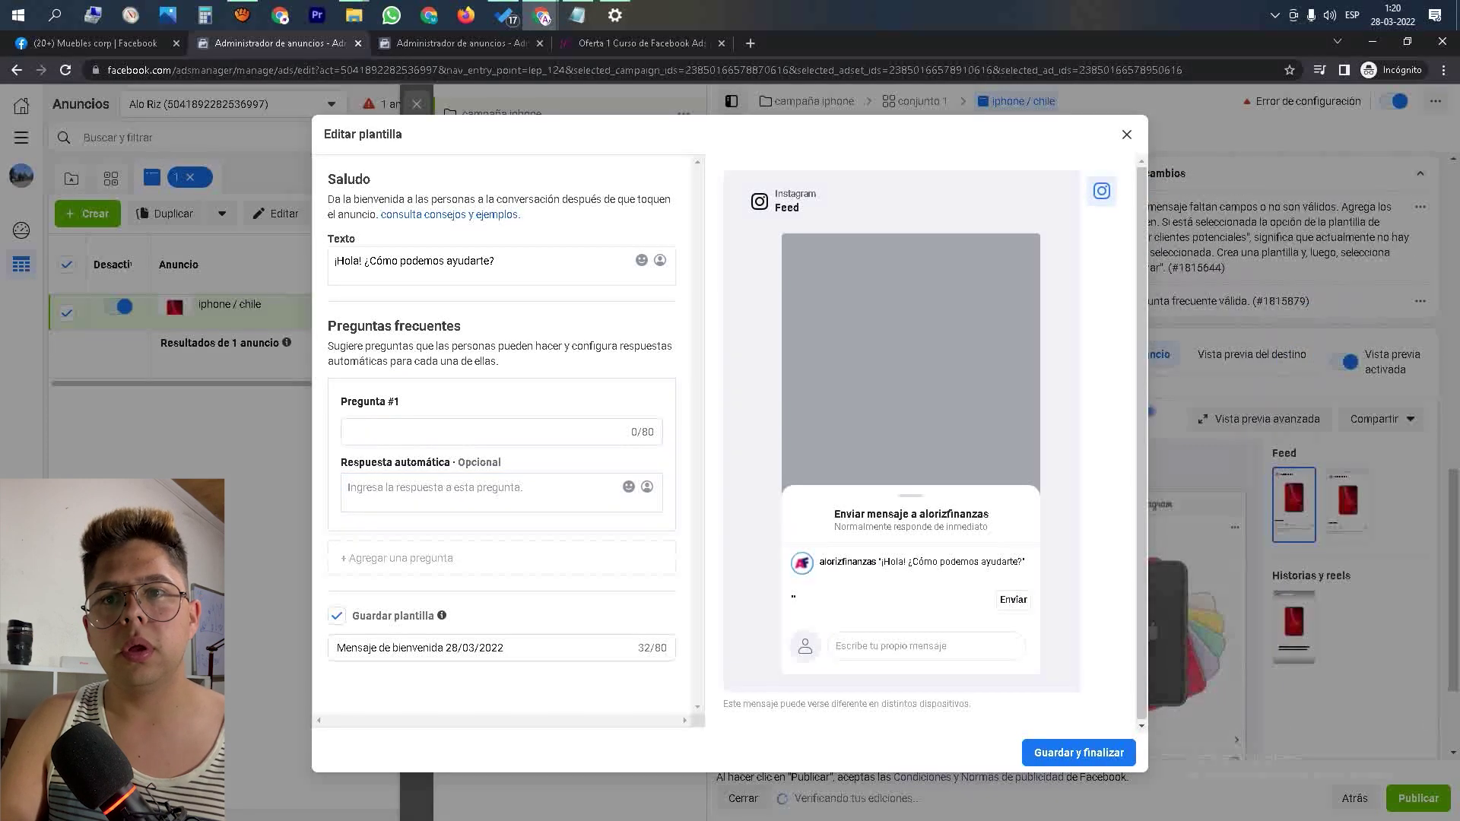
type("Hola!")
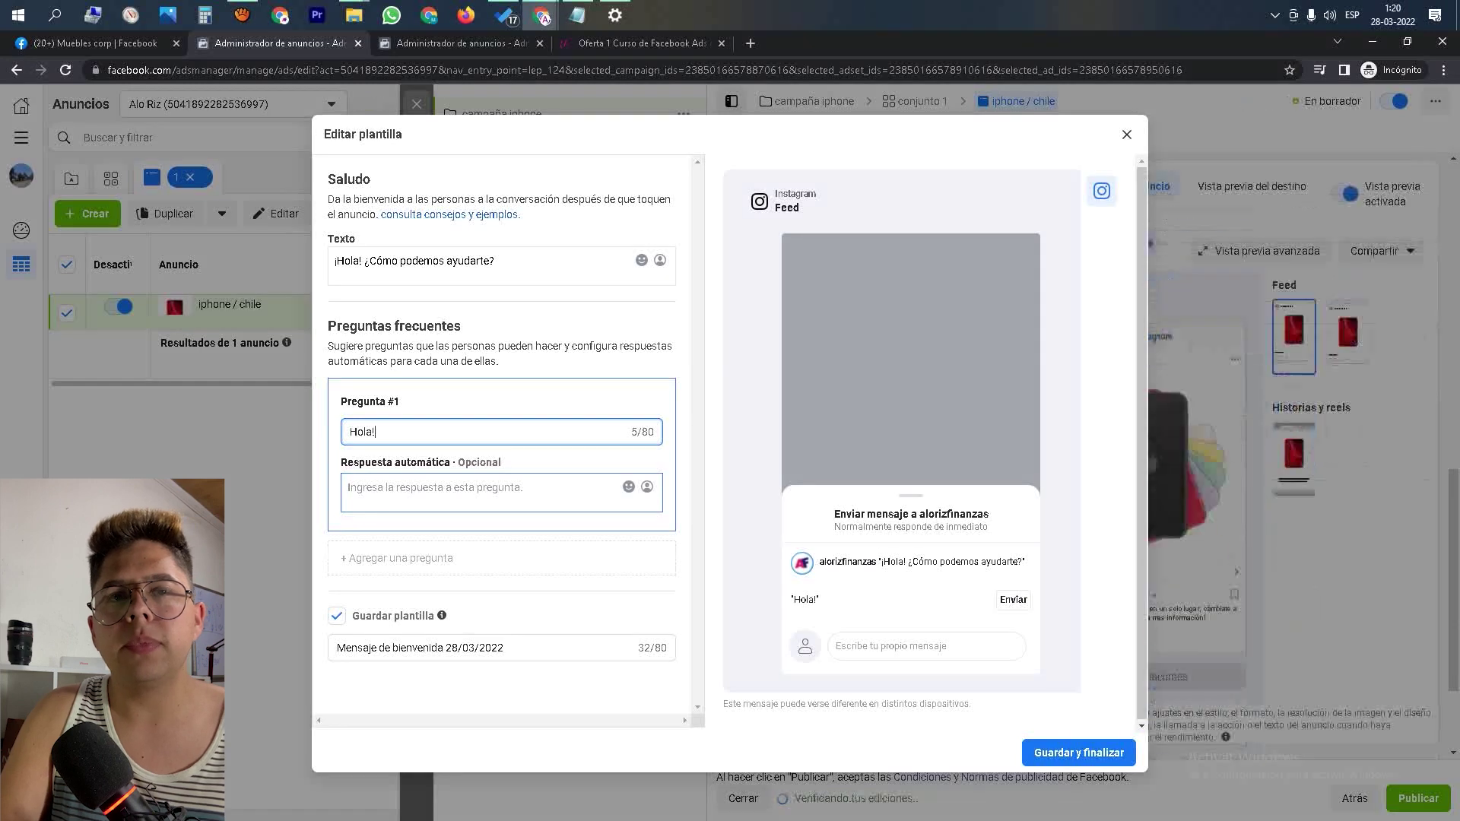
left_click(1078, 753)
left_click(1078, 752)
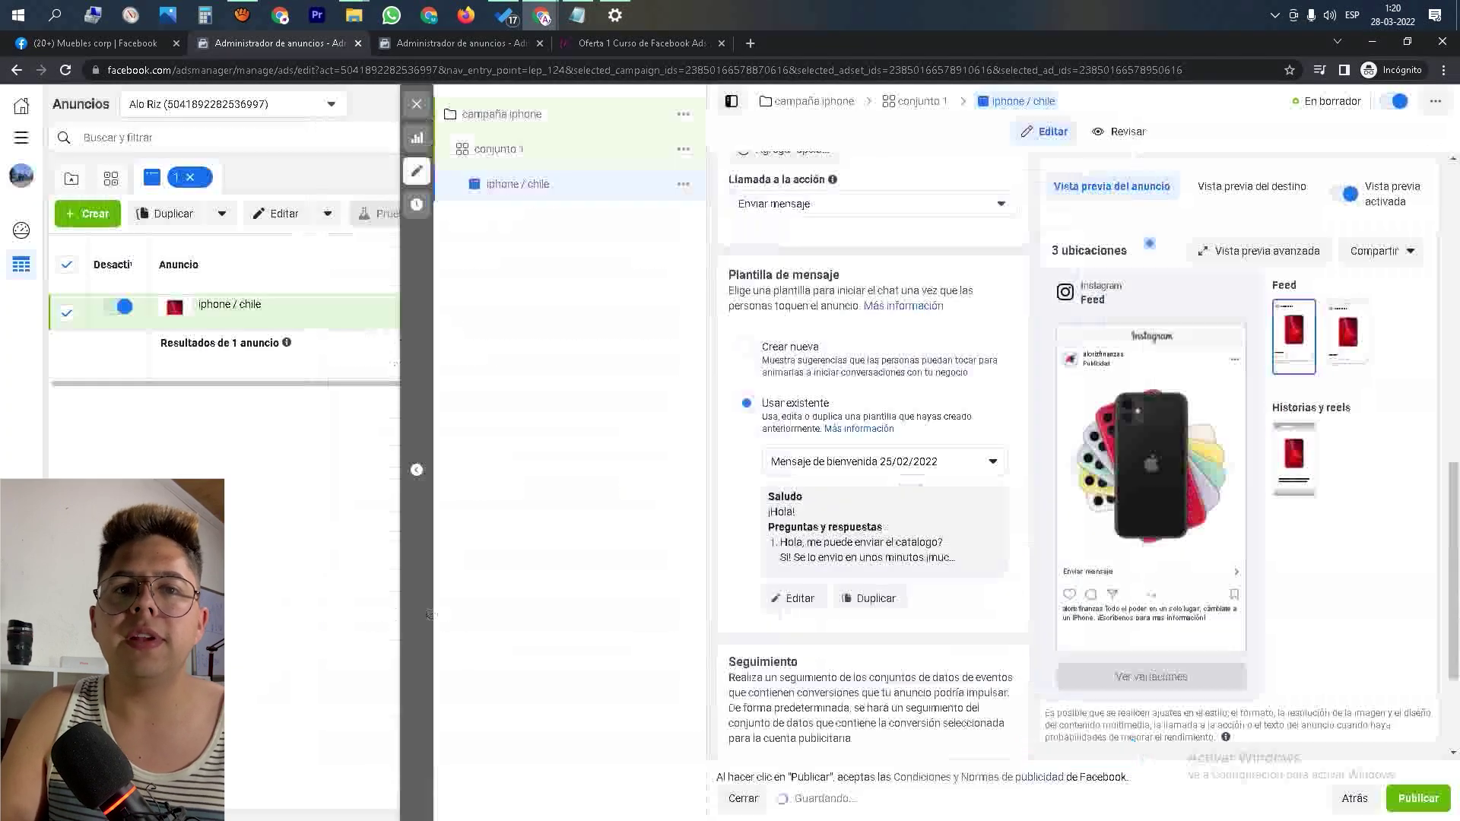
- Try to publish the iphone / chile ad and dismiss the payment information dialog without adding a payment method
scroll(872, 457, "down", 3)
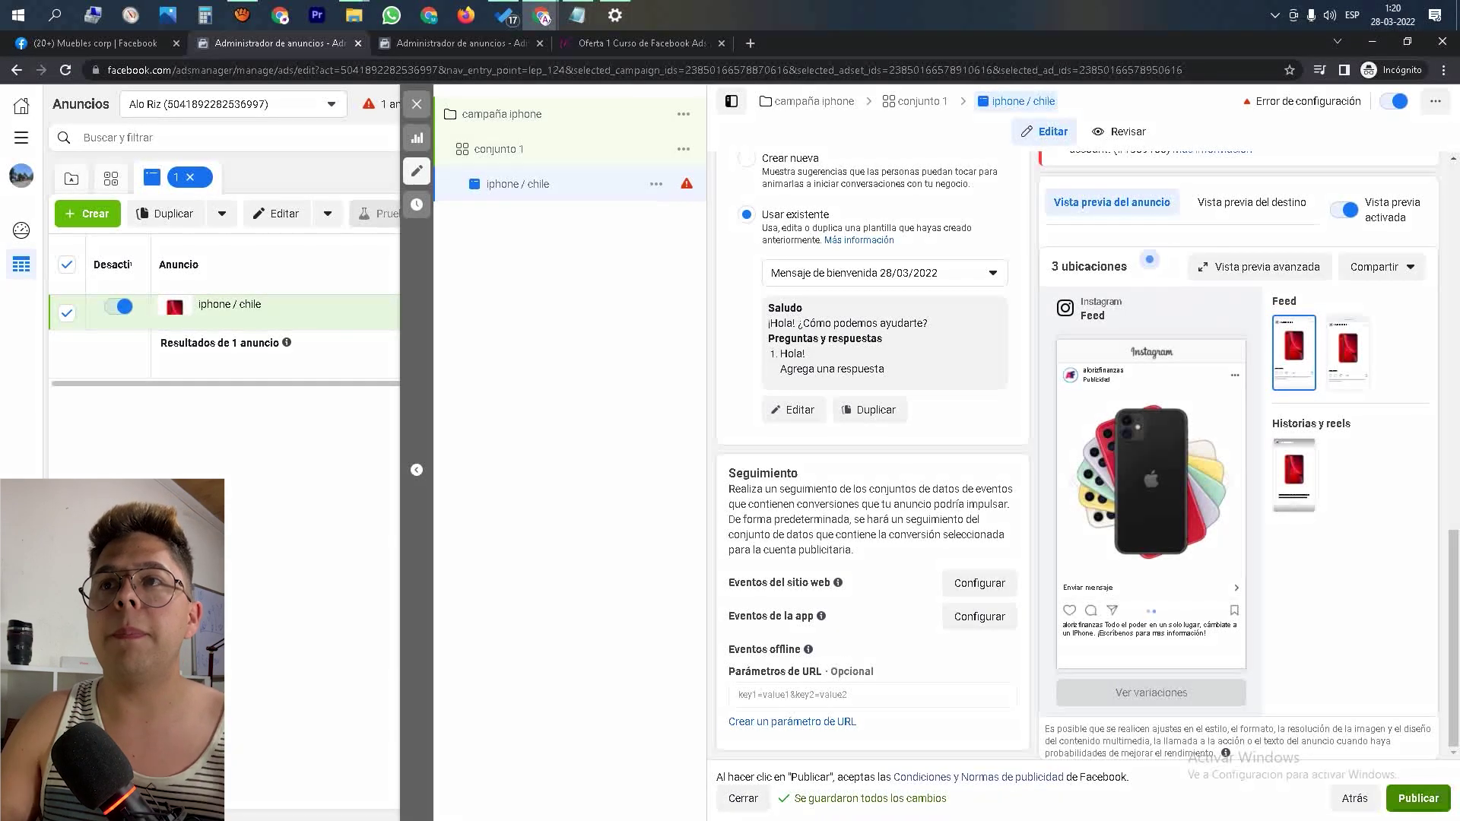
left_click(1418, 798)
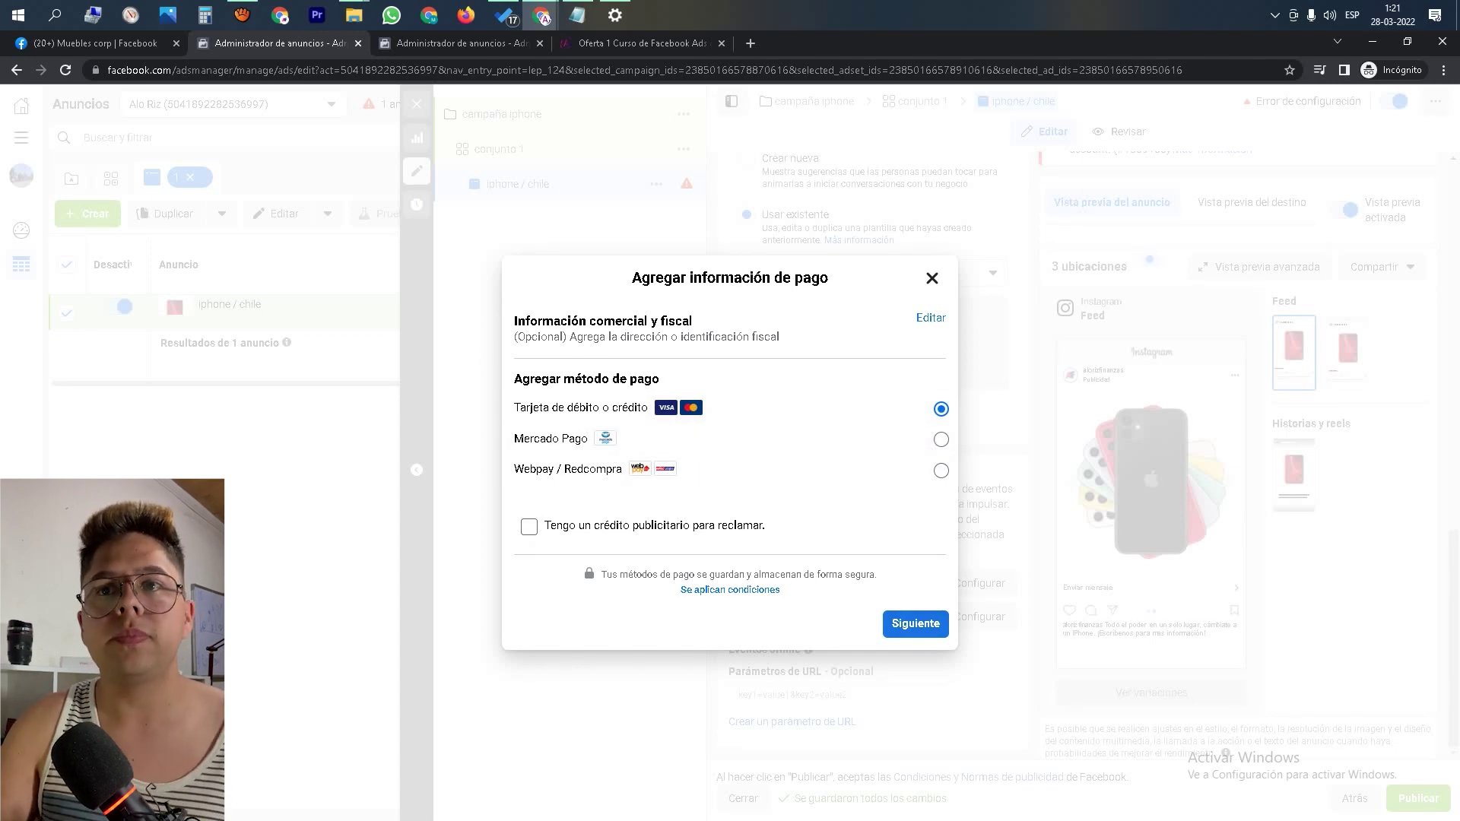
left_click(932, 278)
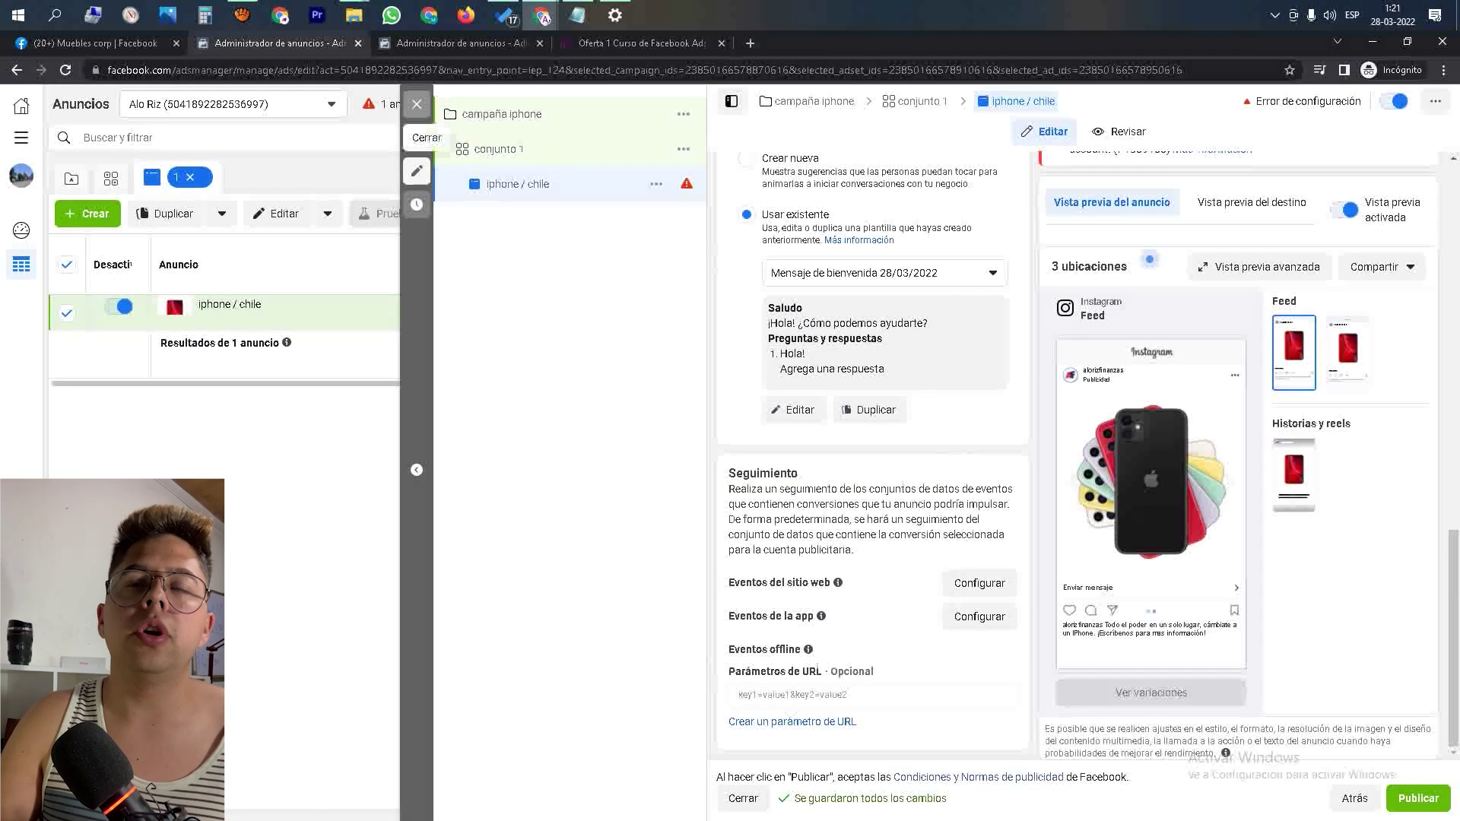
- Close the ad editor and check the delivery status of campaña iphone in the campaign list
left_click(416, 104)
left_click(754, 413)
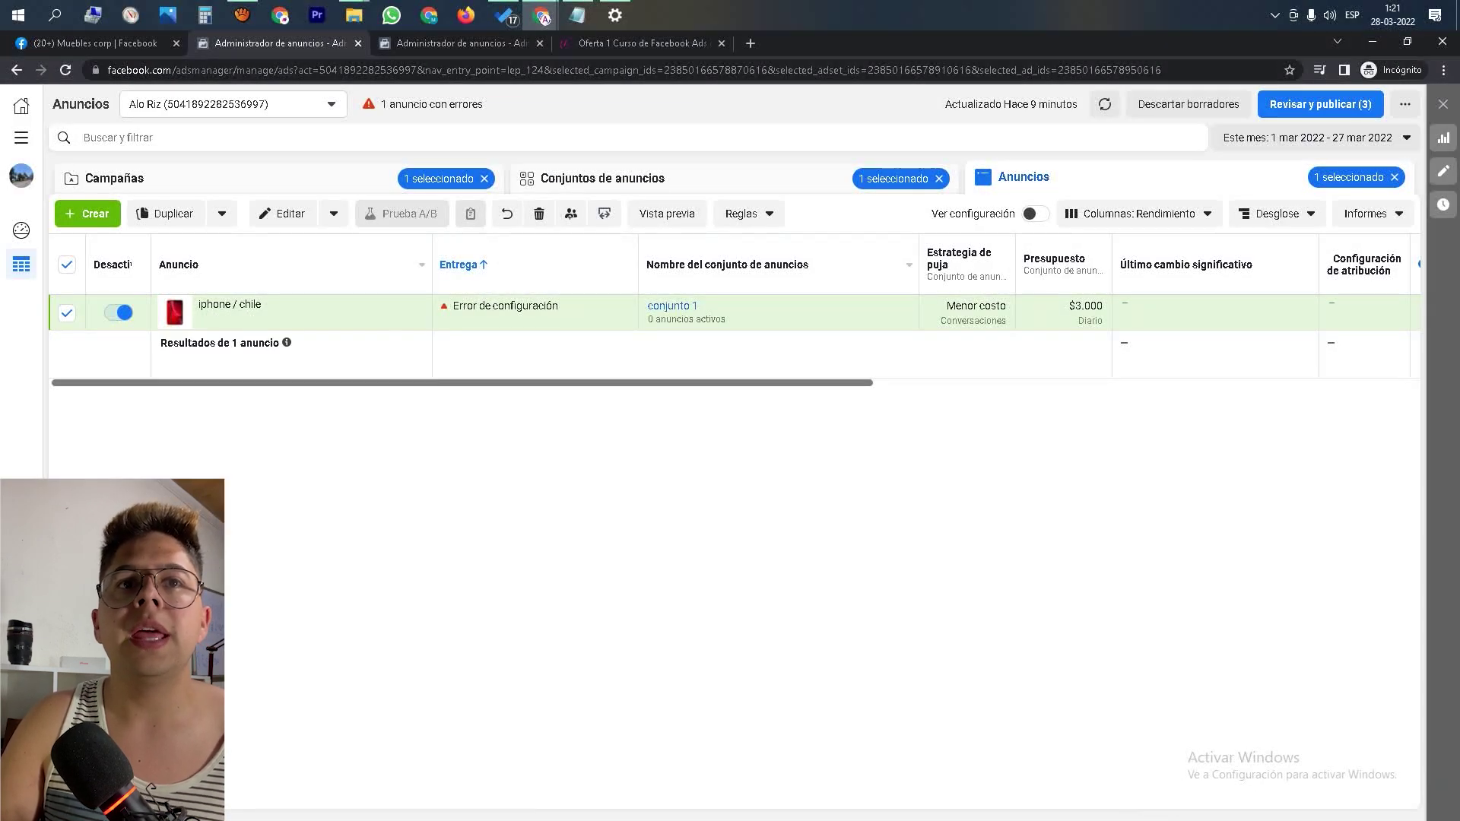
left_click(205, 179)
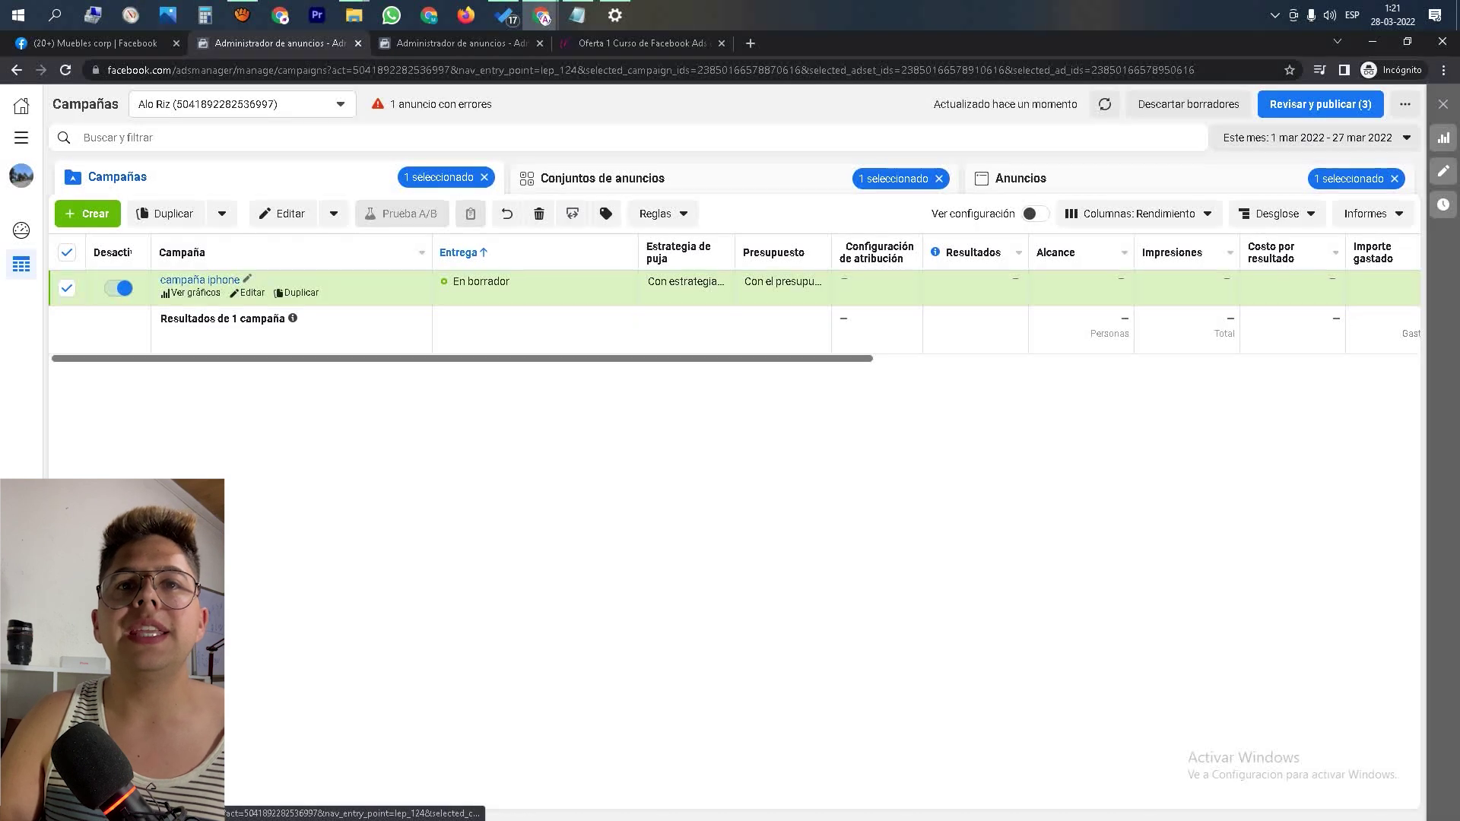
left_click_drag(453, 282, 511, 282)
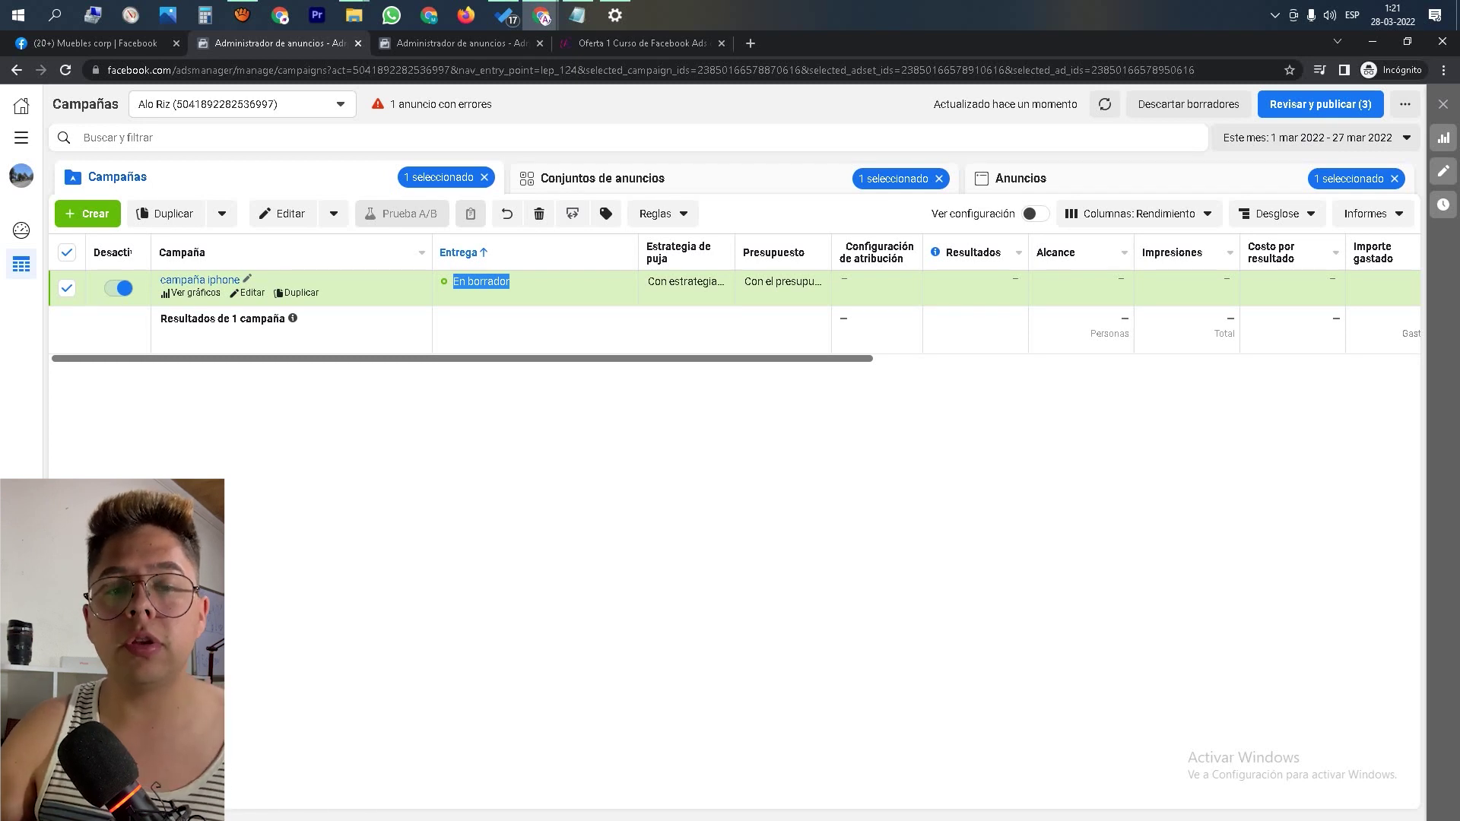
left_click(524, 328)
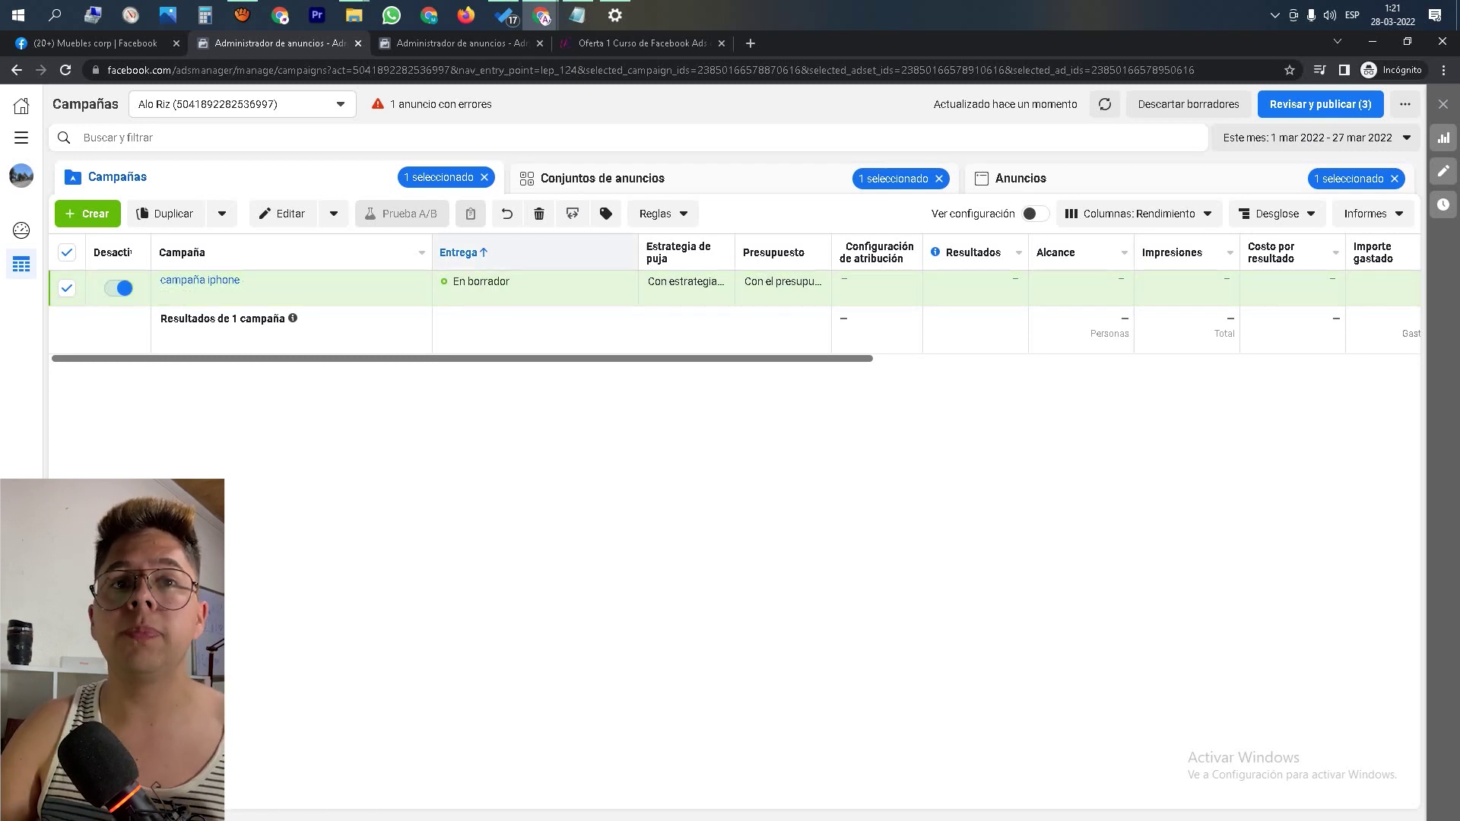
left_click_drag(511, 283, 454, 282)
left_click(525, 329)
left_click(525, 328)
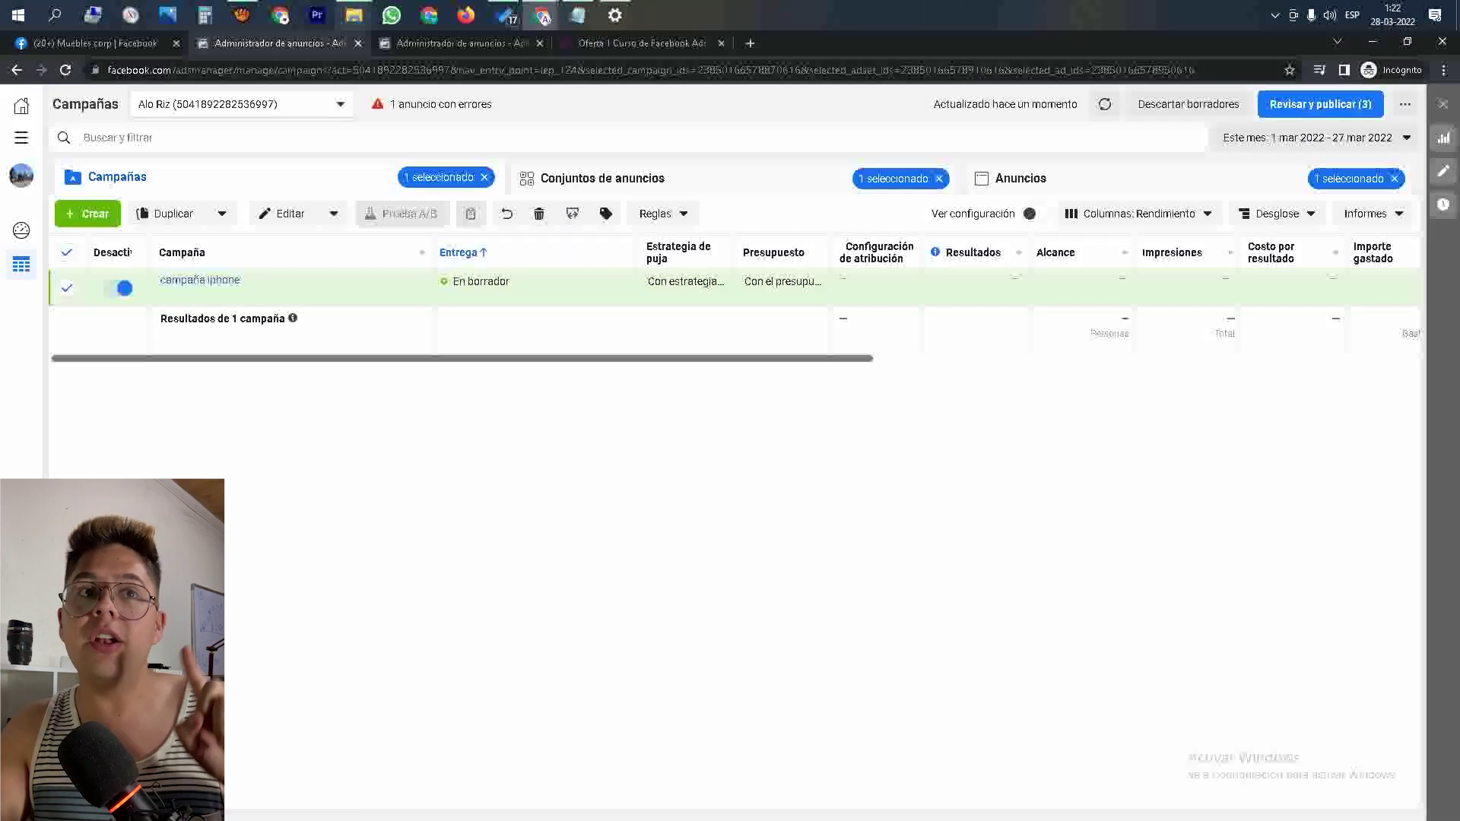
- Open the ad account's billing section (Facturación)
left_click(21, 137)
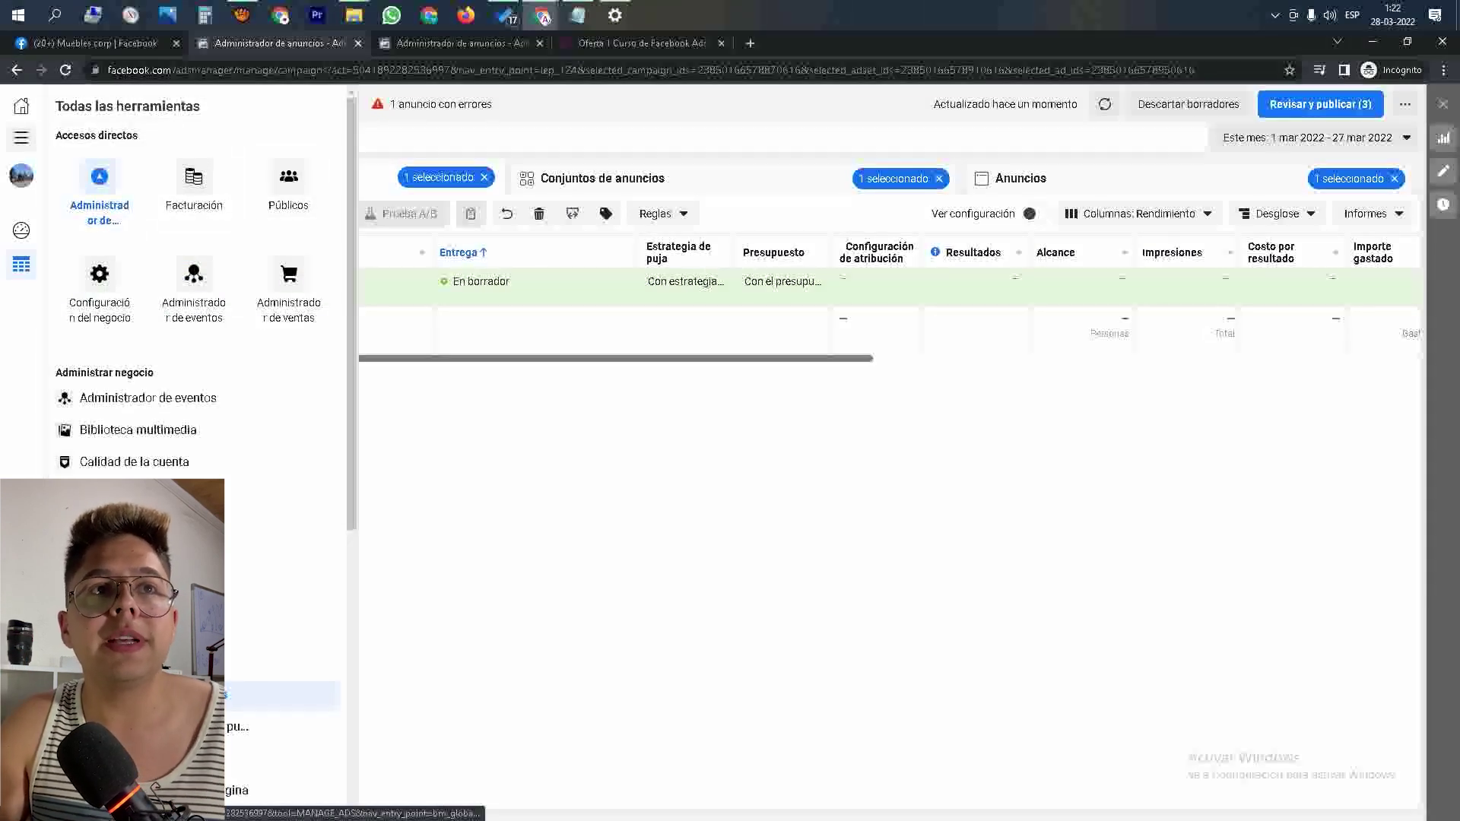
left_click(21, 137)
left_click(22, 138)
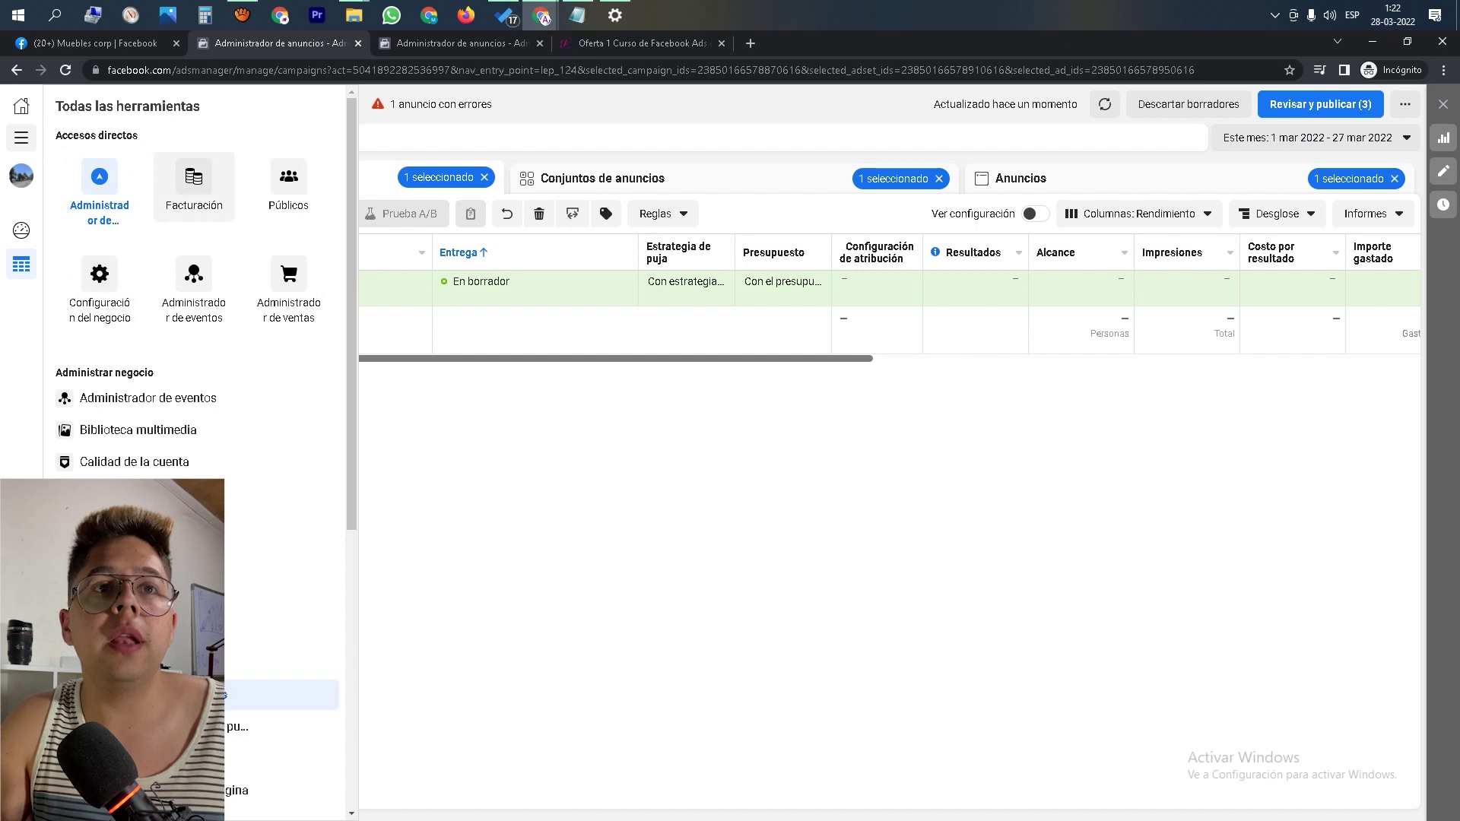
left_click(194, 183)
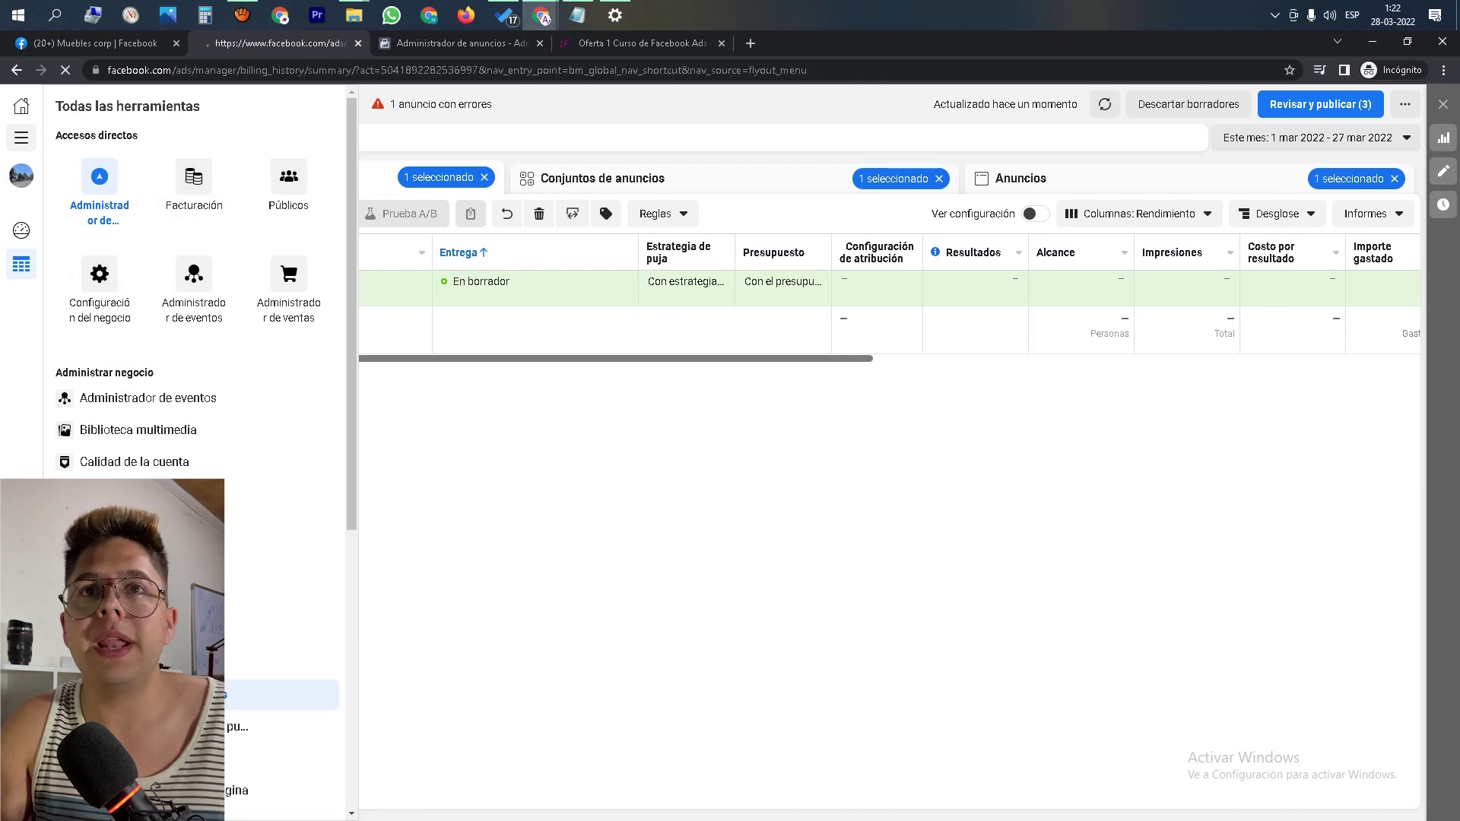